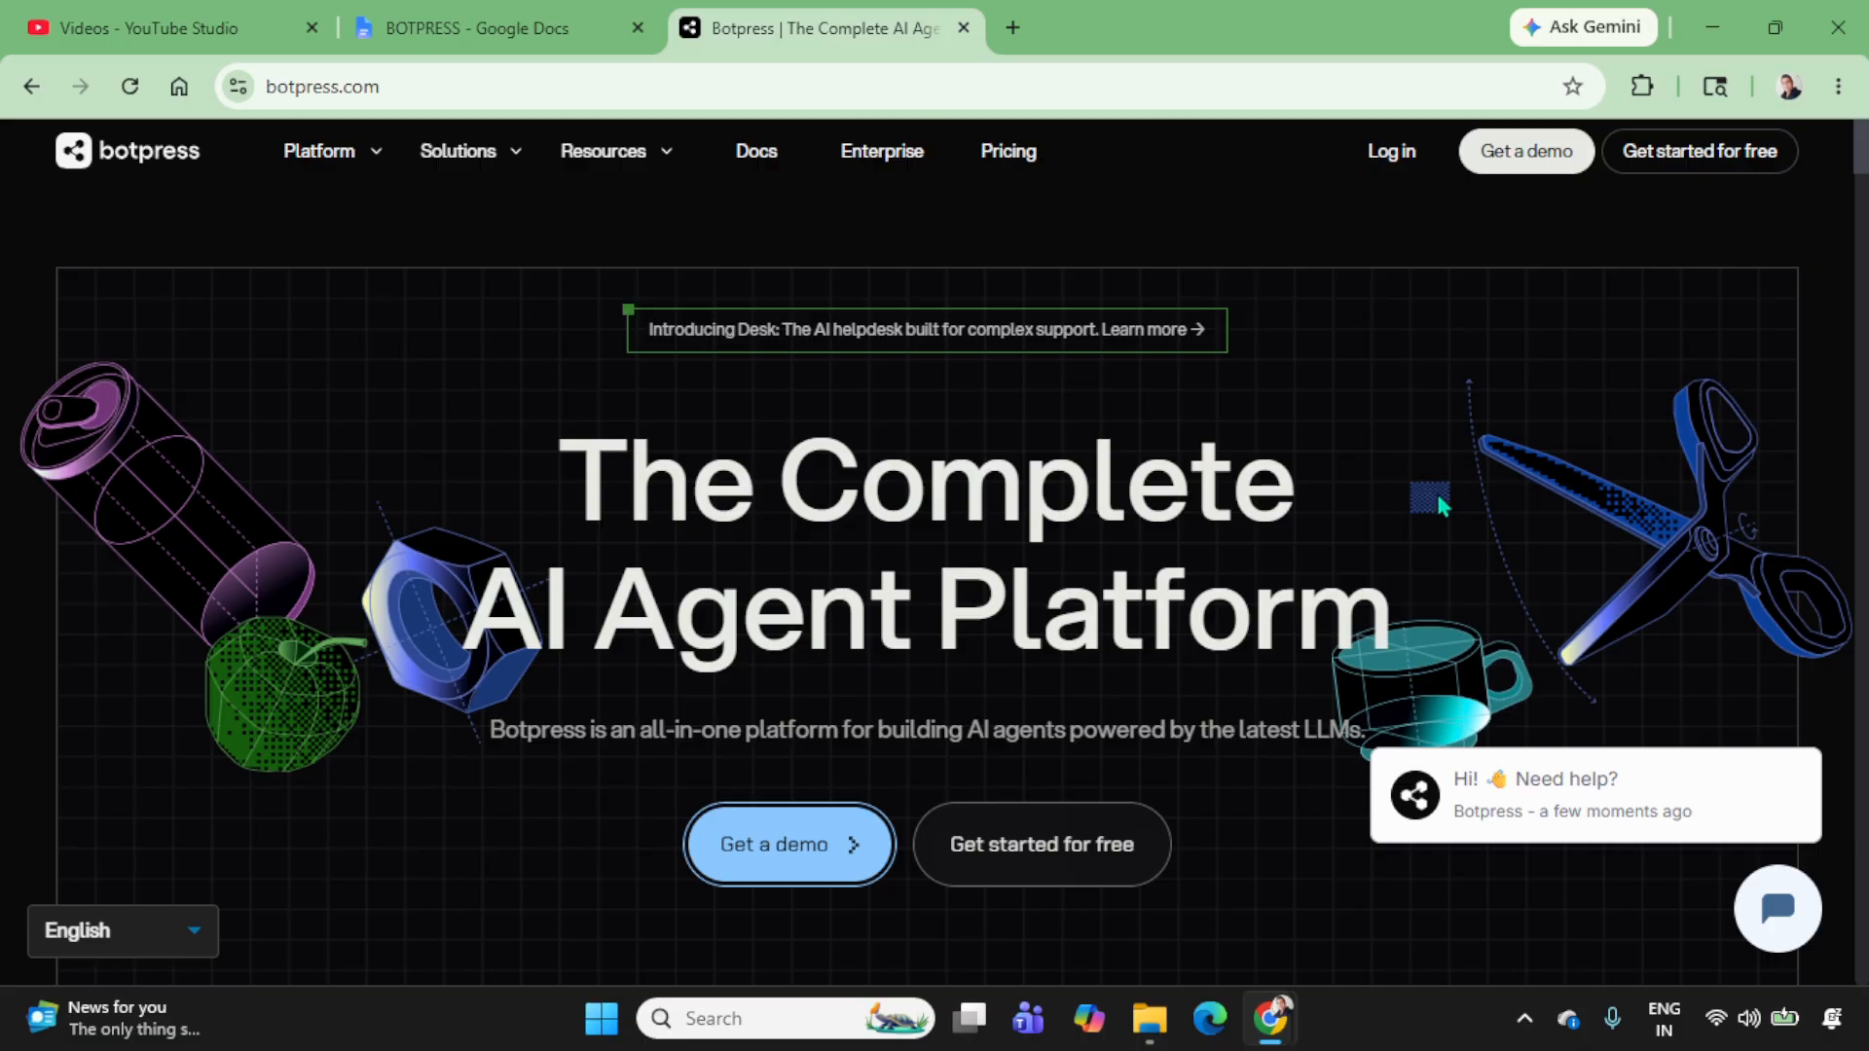
Step: Look over the AI tutorials playlist in YouTube Studio, the Botpress home page and the BOTPRESS notes in Google Docs
left_click(170, 28)
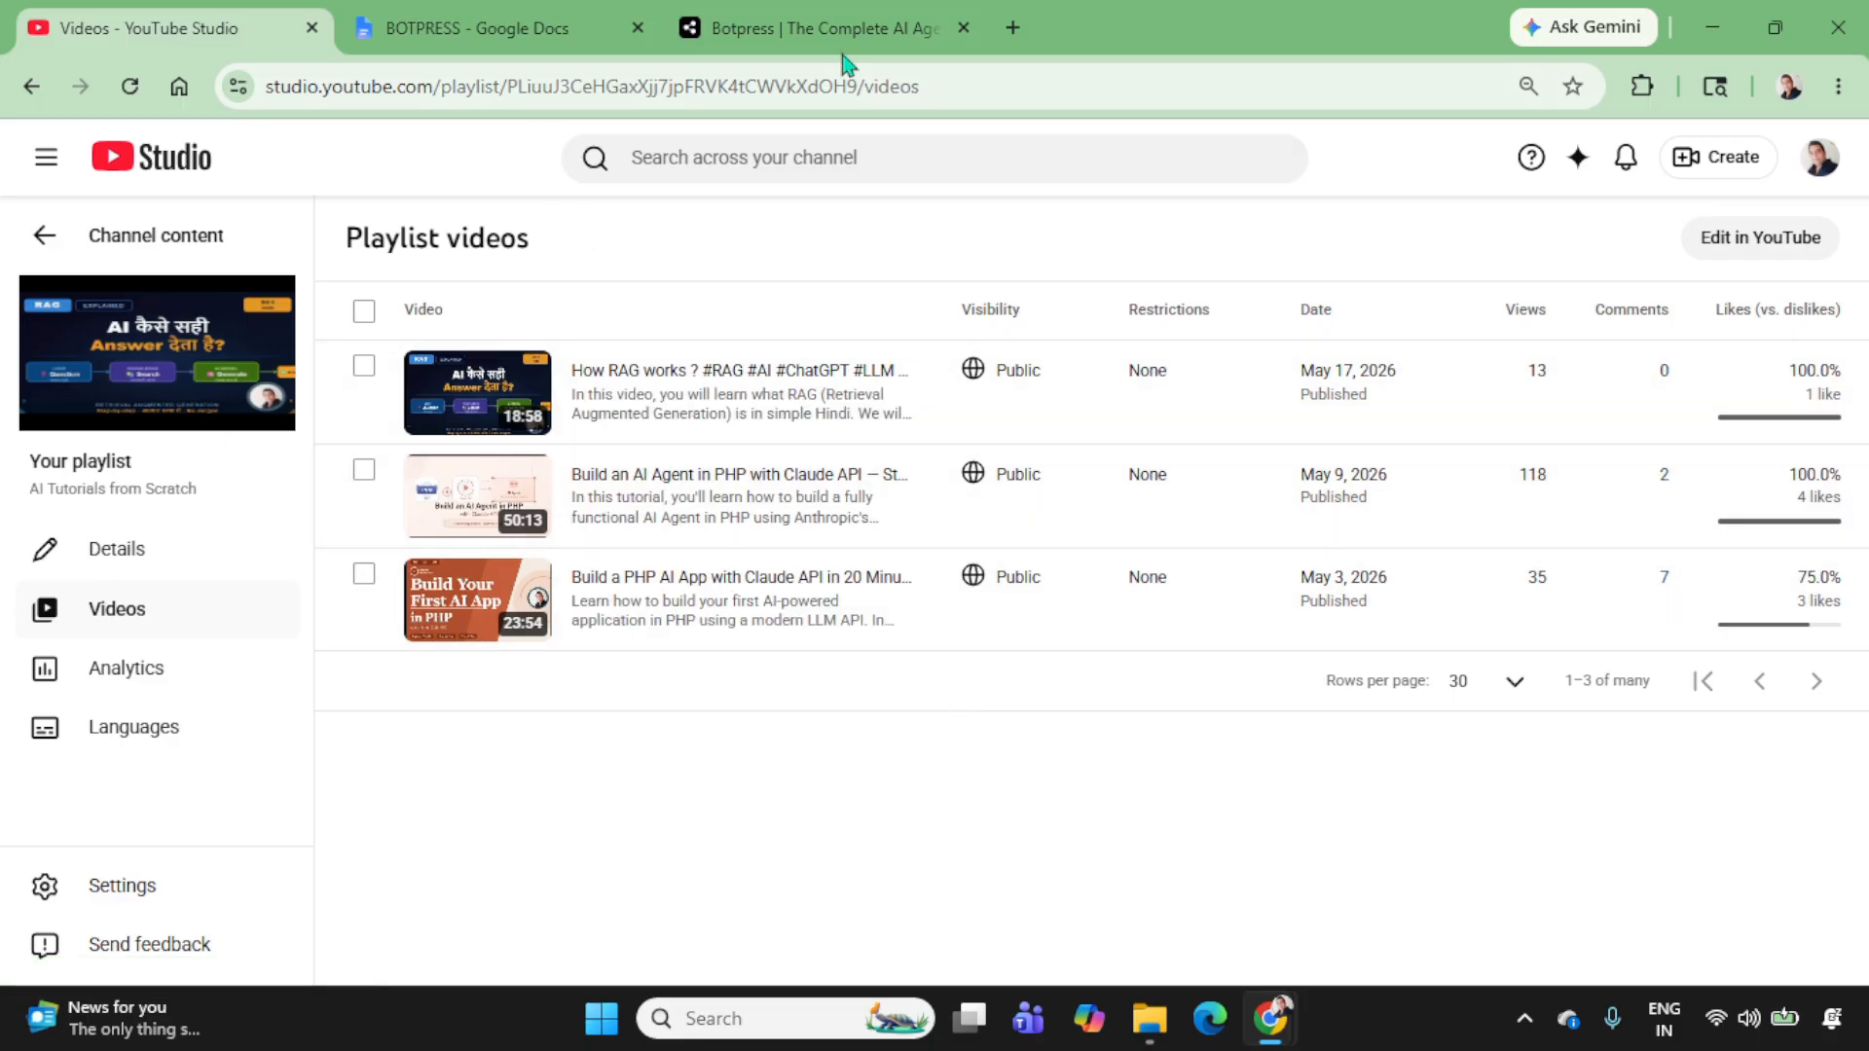
left_click(851, 27)
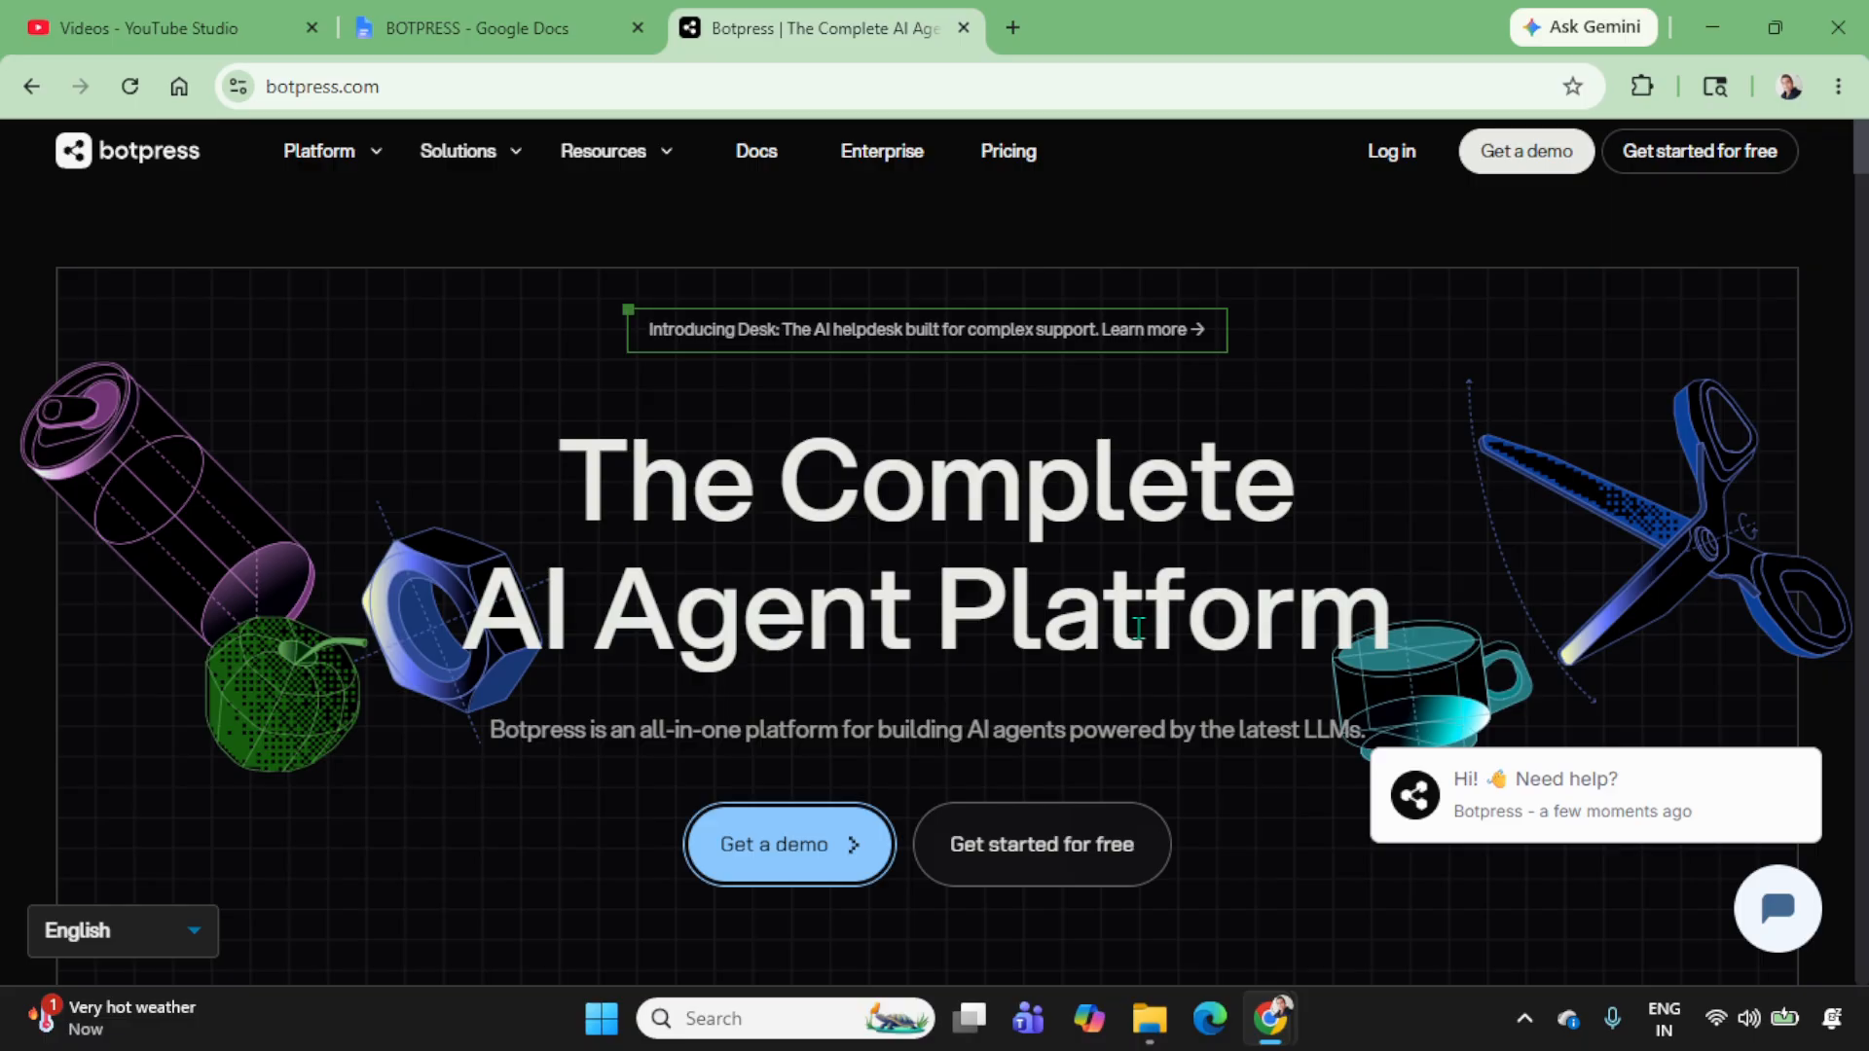
left_click(487, 27)
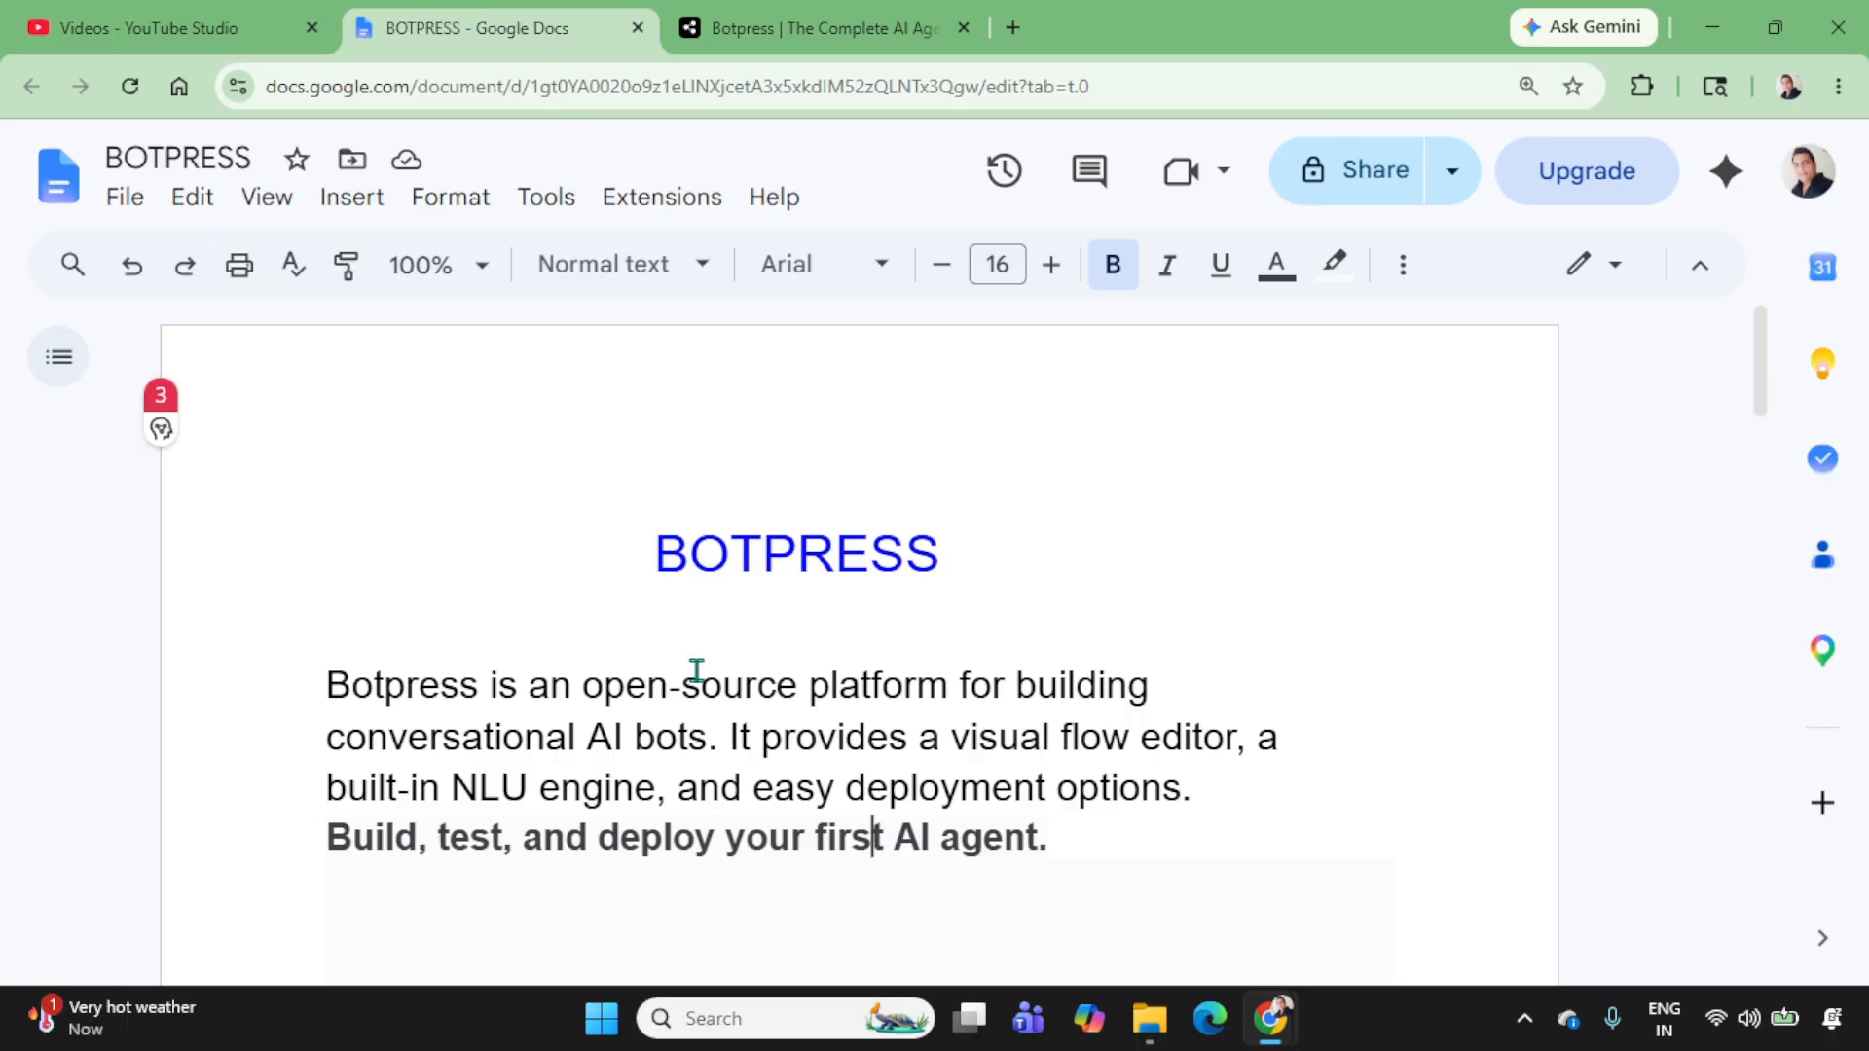
scroll(669, 581, "down", 1)
scroll(669, 581, "down", 2)
left_click(808, 28)
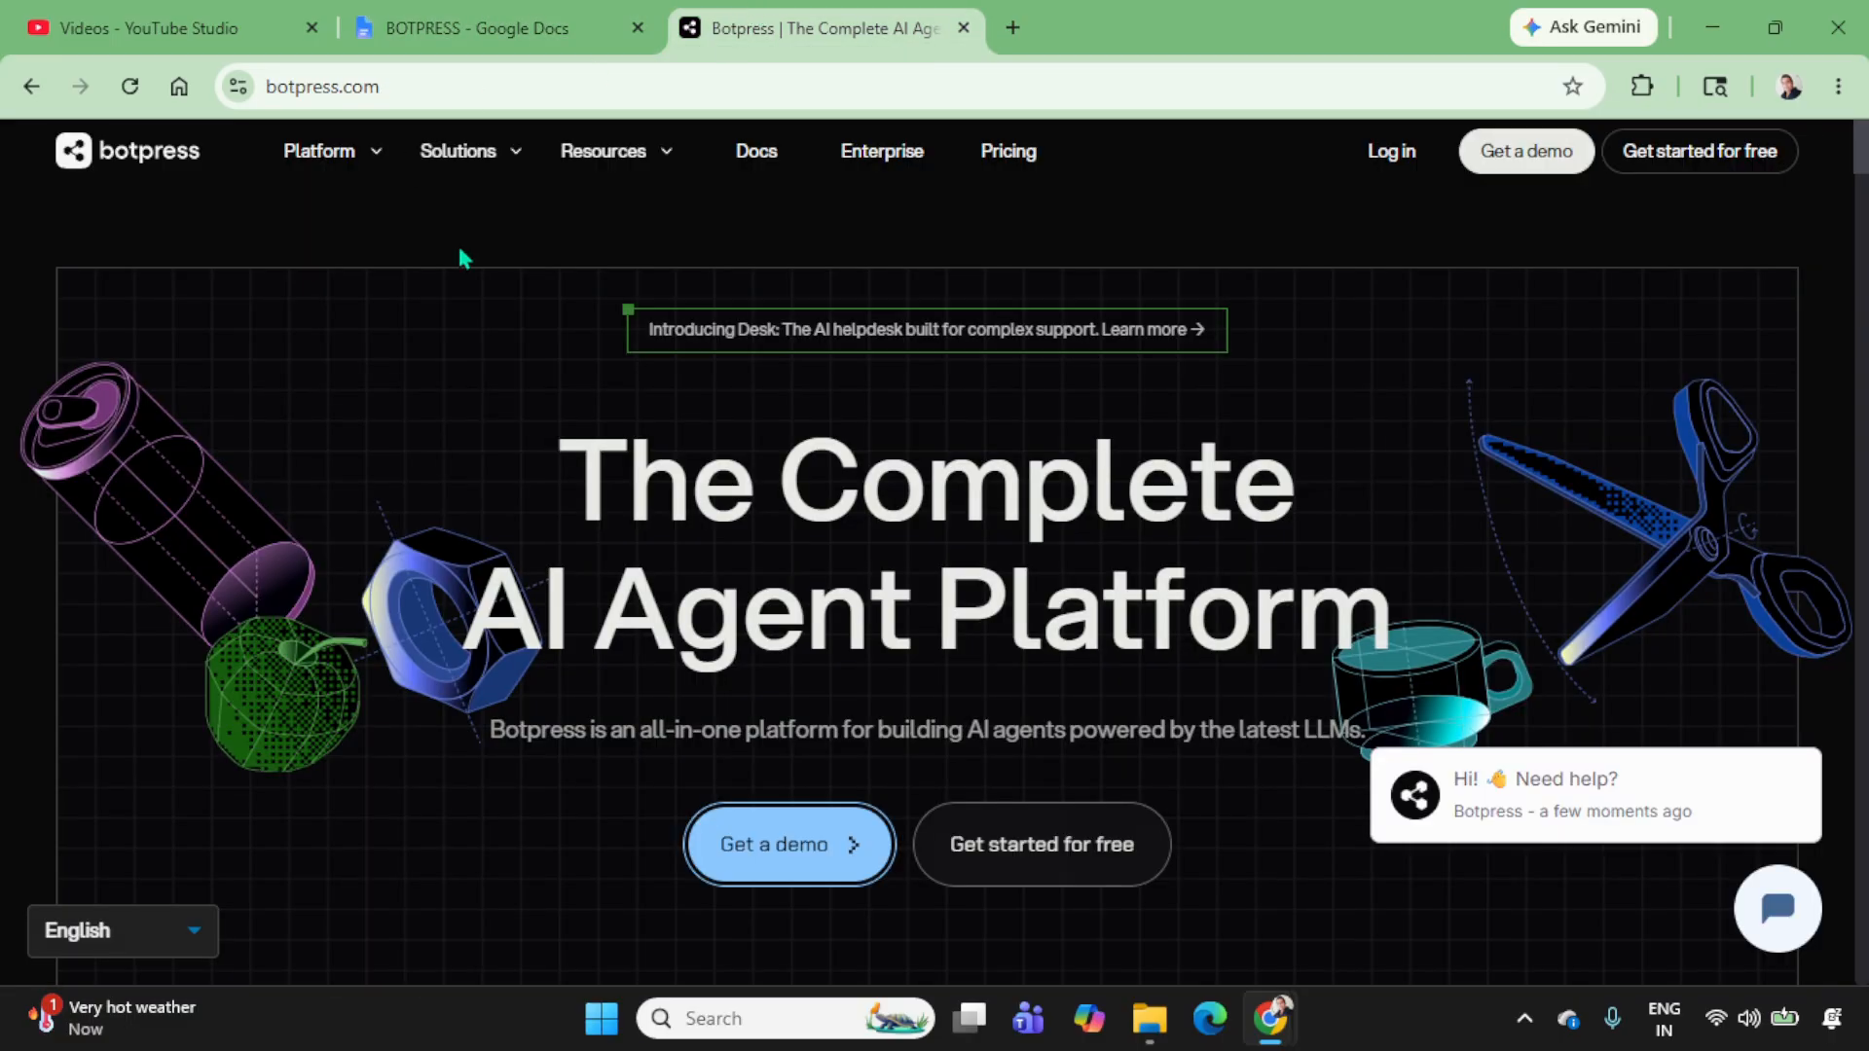
mouse_move(458, 150)
left_click(409, 24)
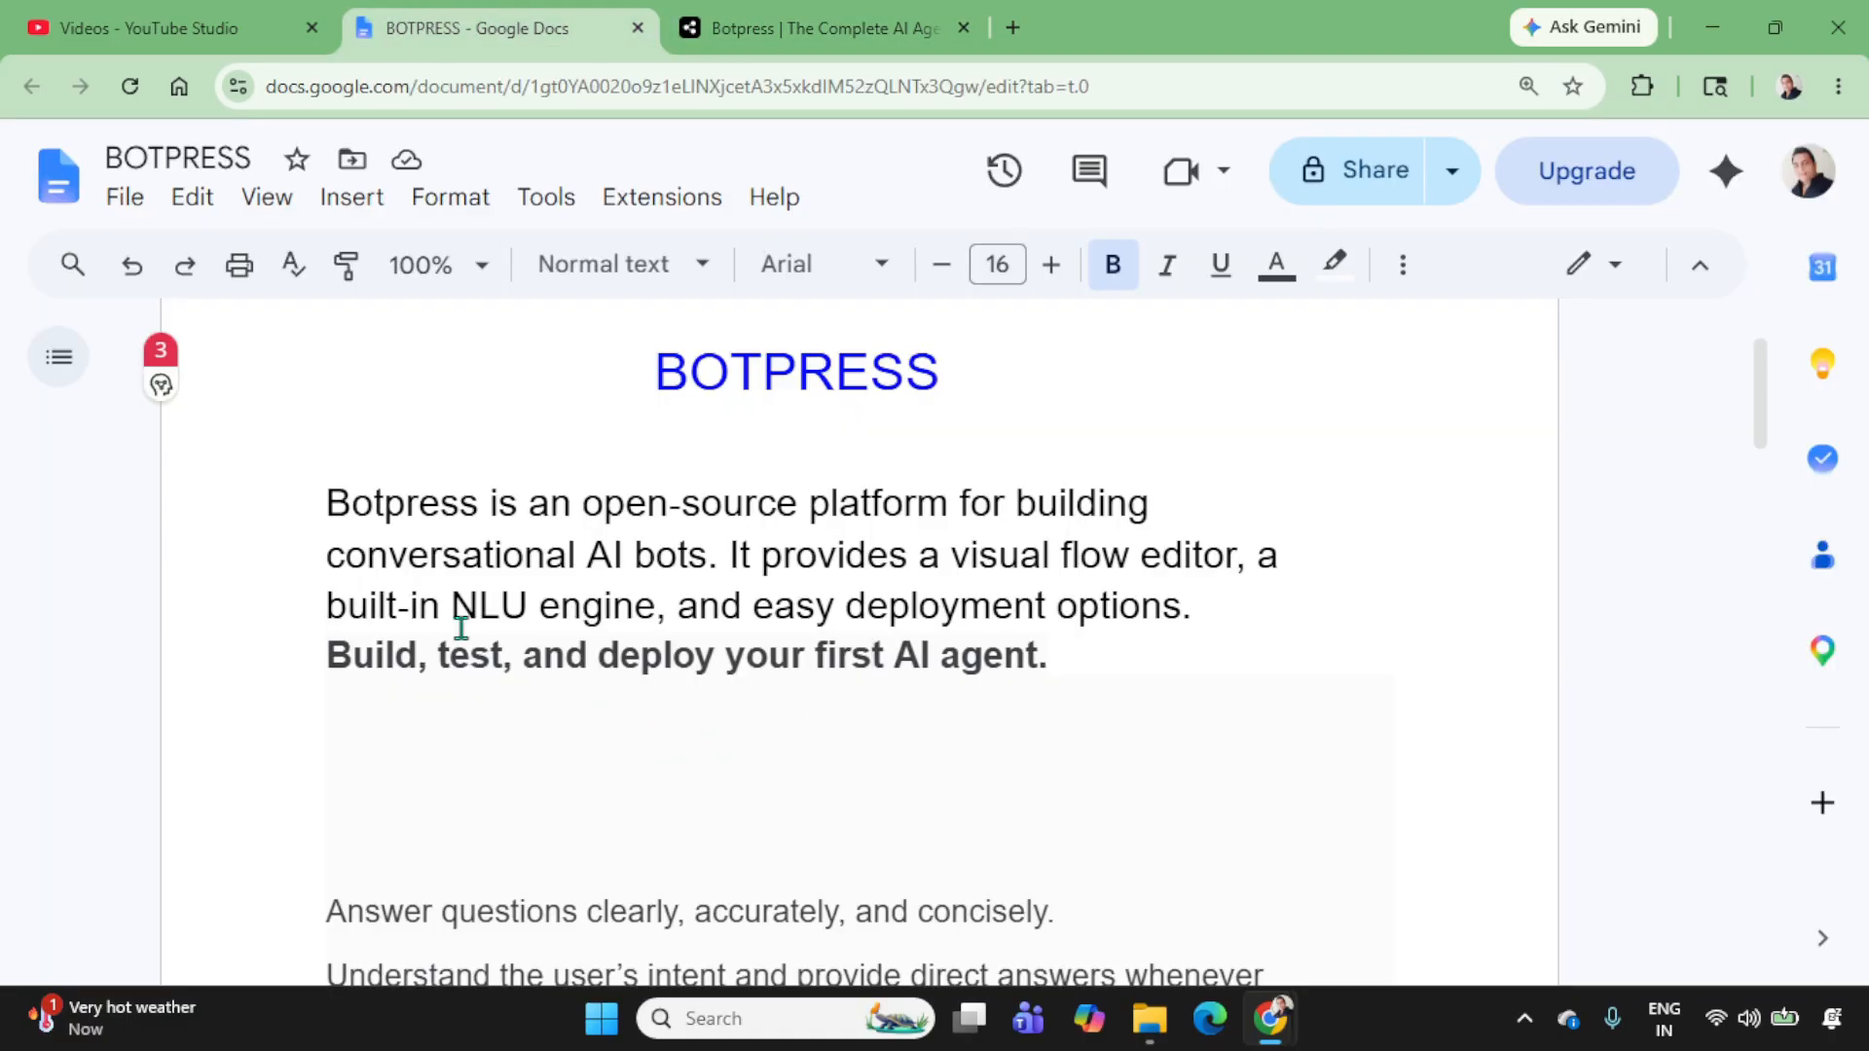
Step: Read the introduction of the BOTPRESS document, highlighting its statements on conversational bots, the visual flow editor, the NLU engine and deployment
left_click(1186, 516)
left_click_drag(729, 562, 307, 506)
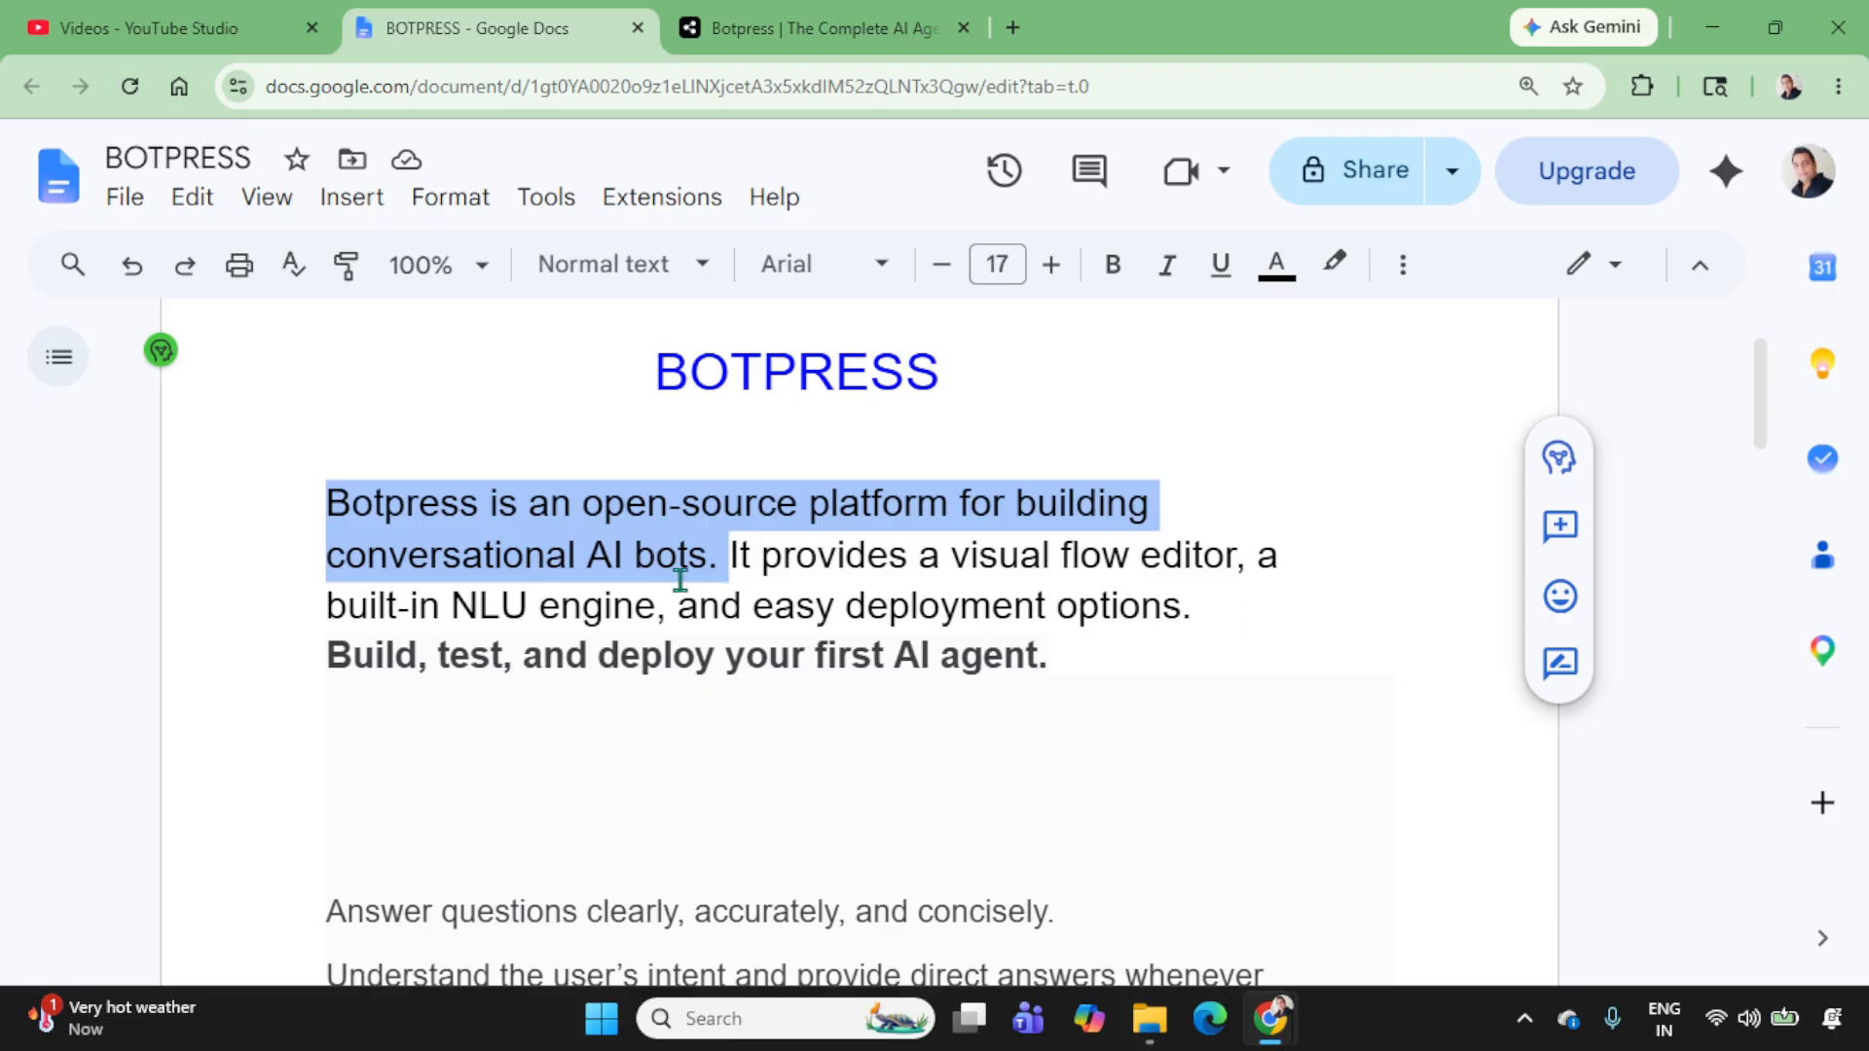
left_click(746, 559)
left_click_drag(729, 560, 1309, 562)
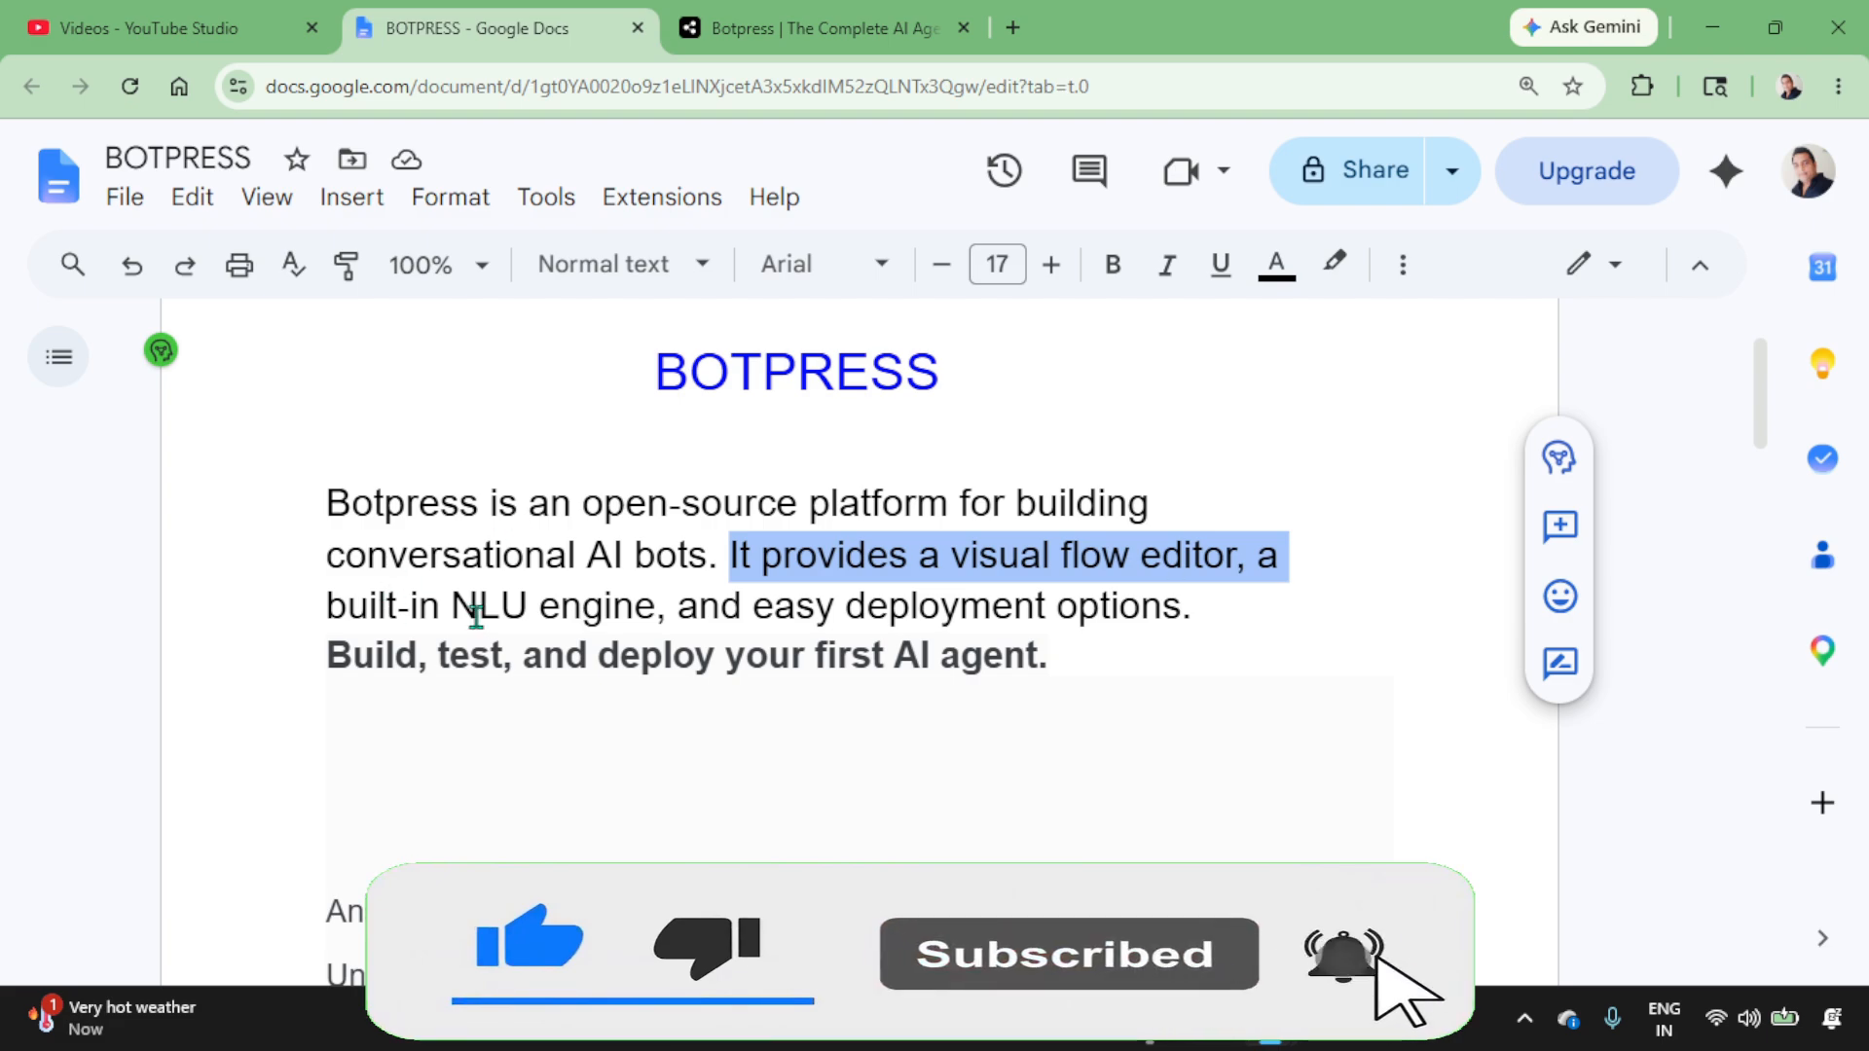
left_click(660, 615)
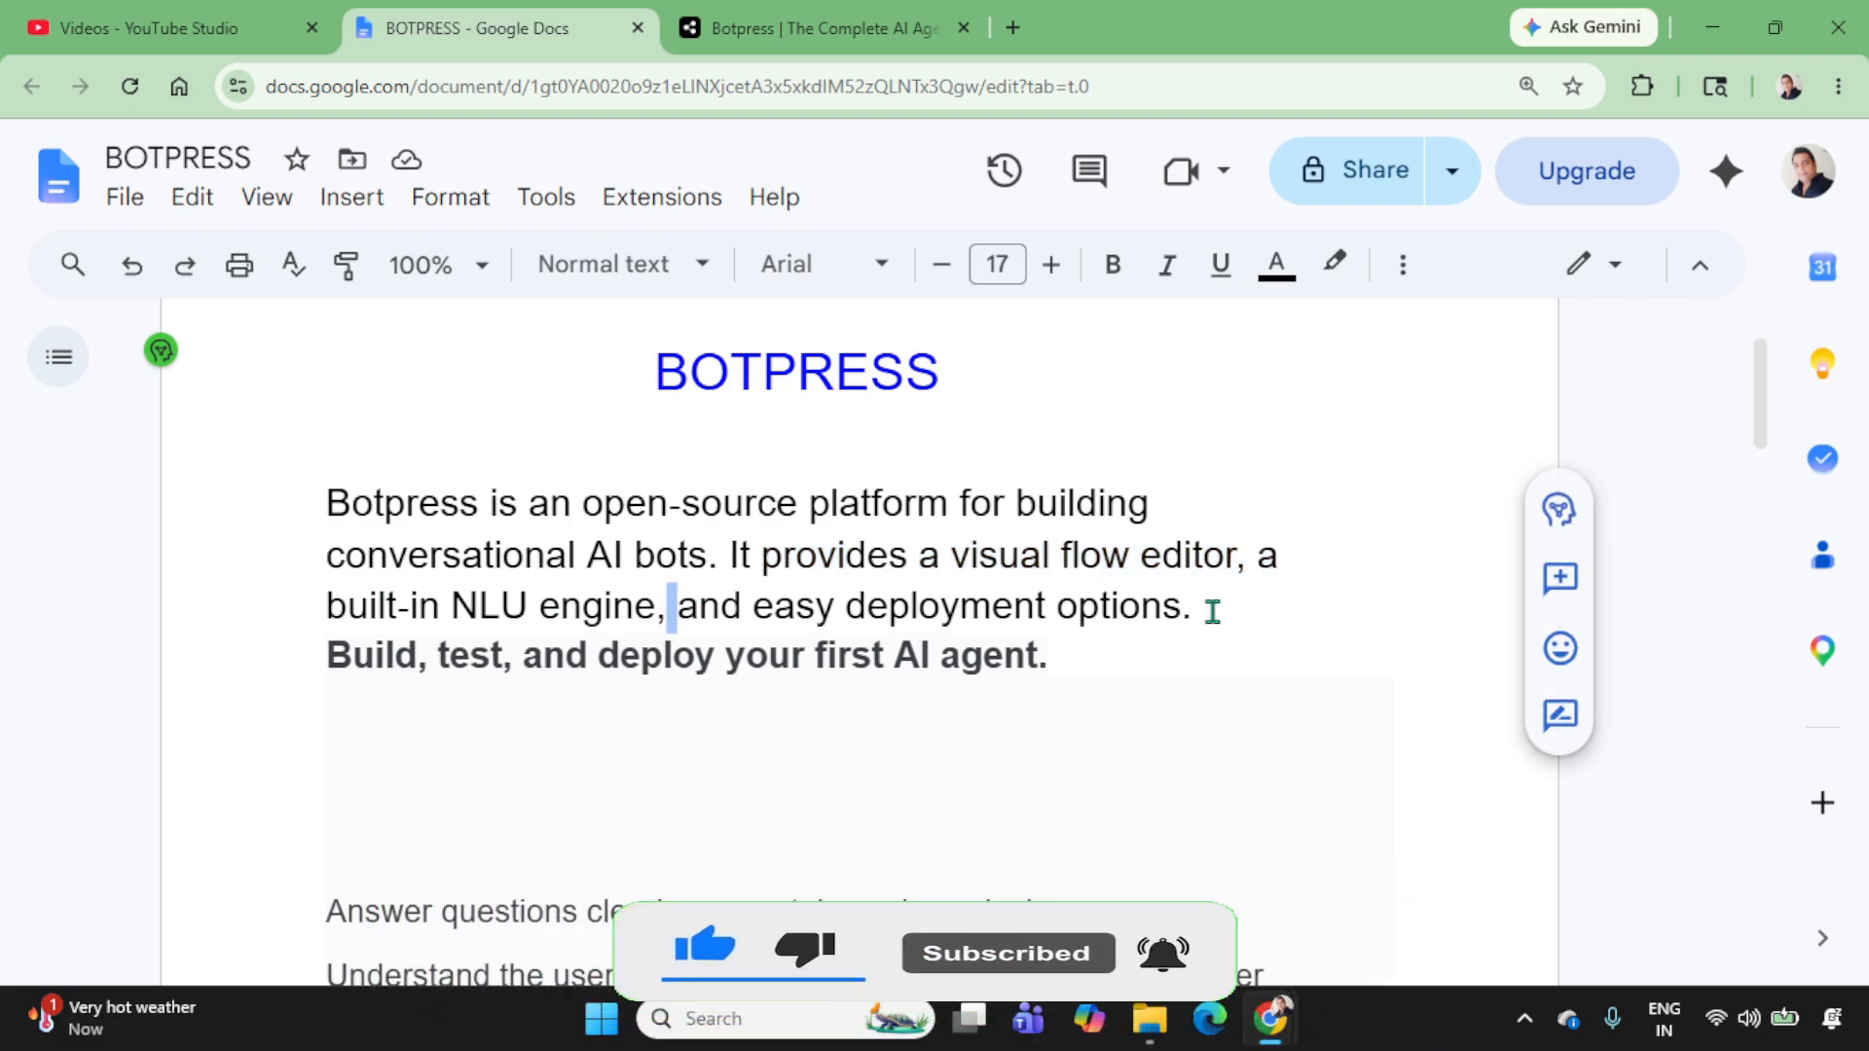
left_click_drag(1207, 611, 321, 605)
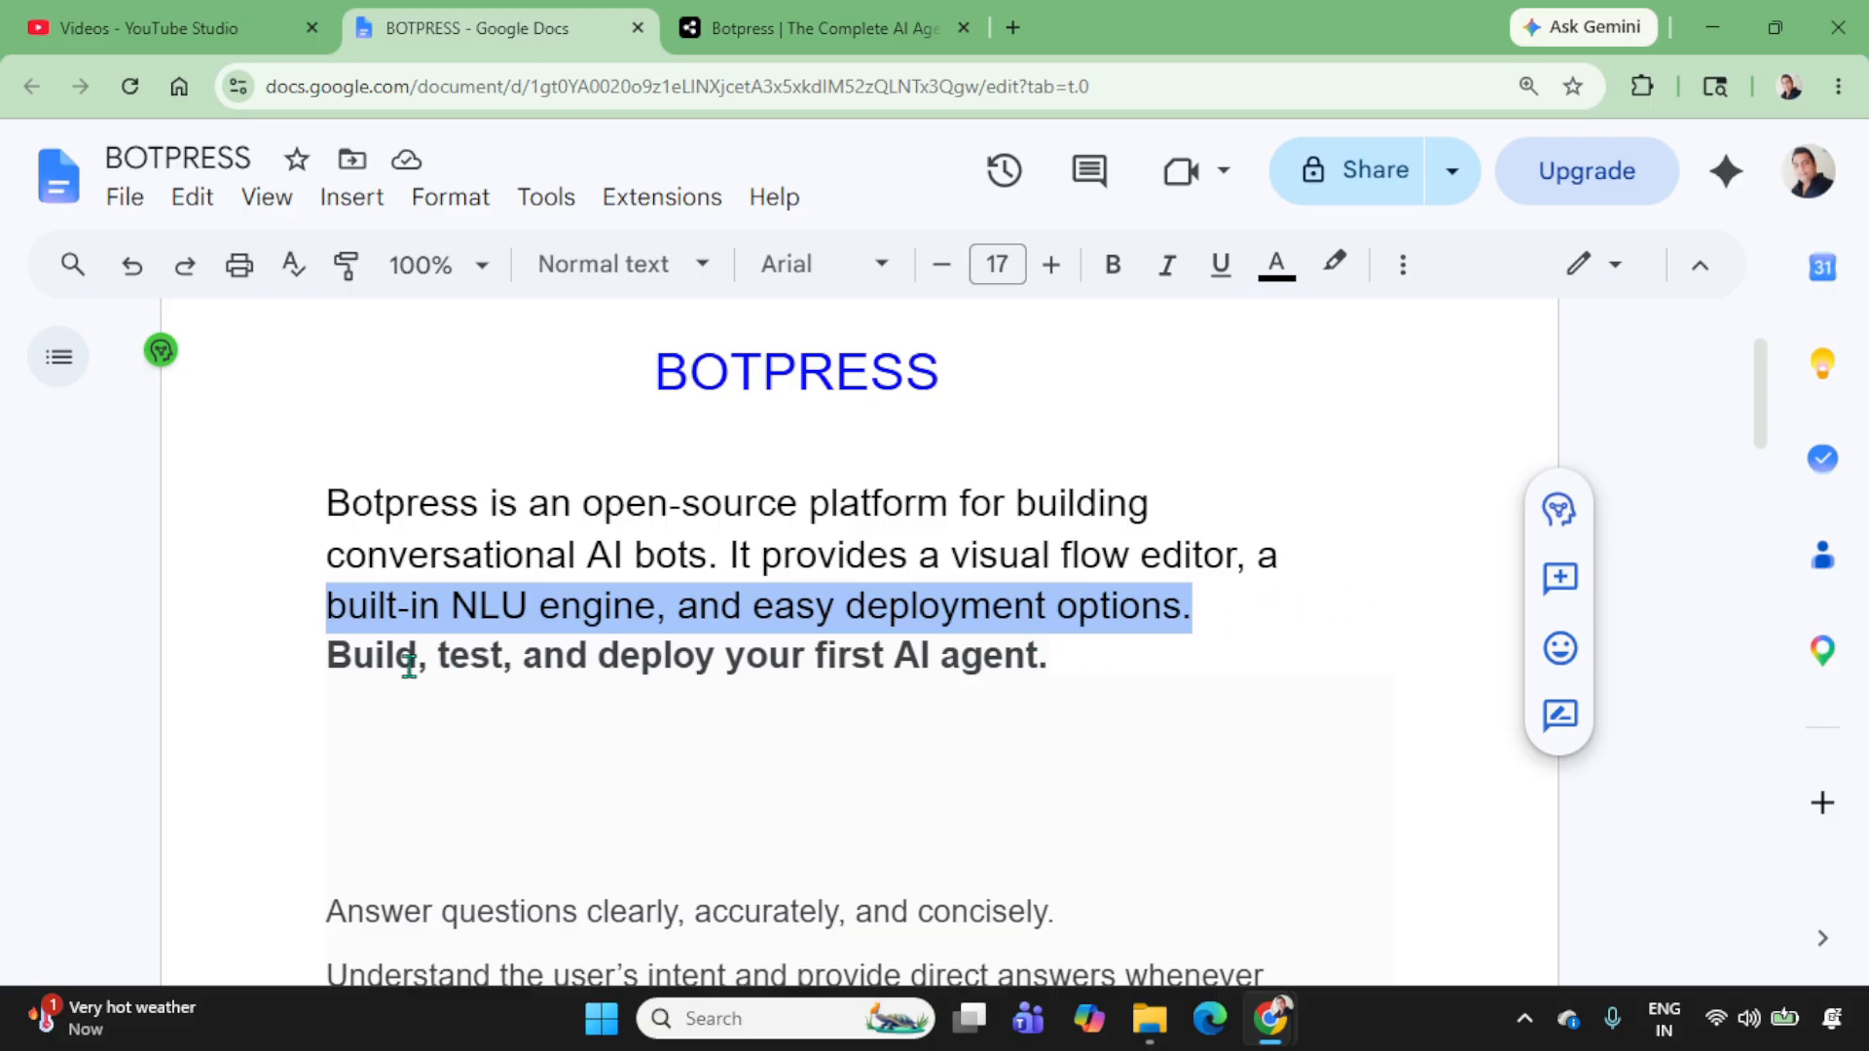
left_click(345, 658)
left_click_drag(318, 661, 375, 663)
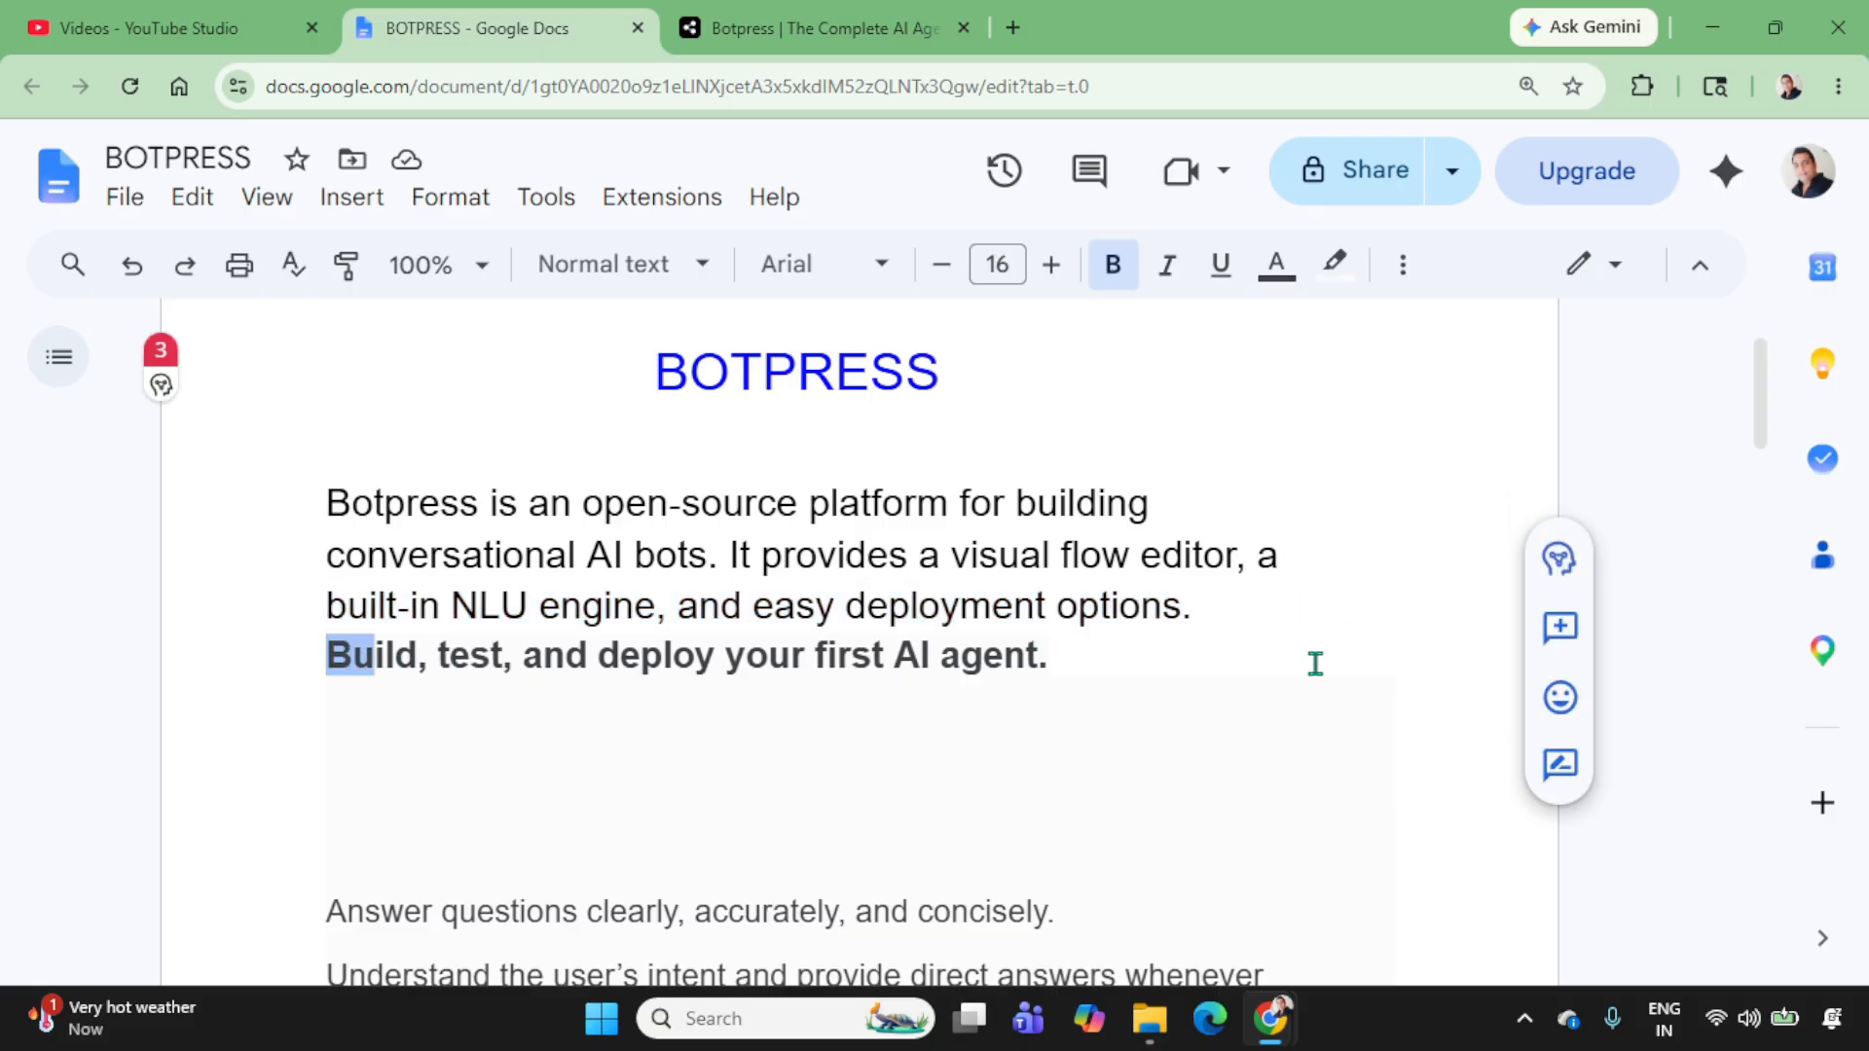
Step: Insert a blank line above the bold sentence "Build, test, and deploy your first AI agent." and highlight that sentence for reading
left_click(1254, 623)
key("Return")
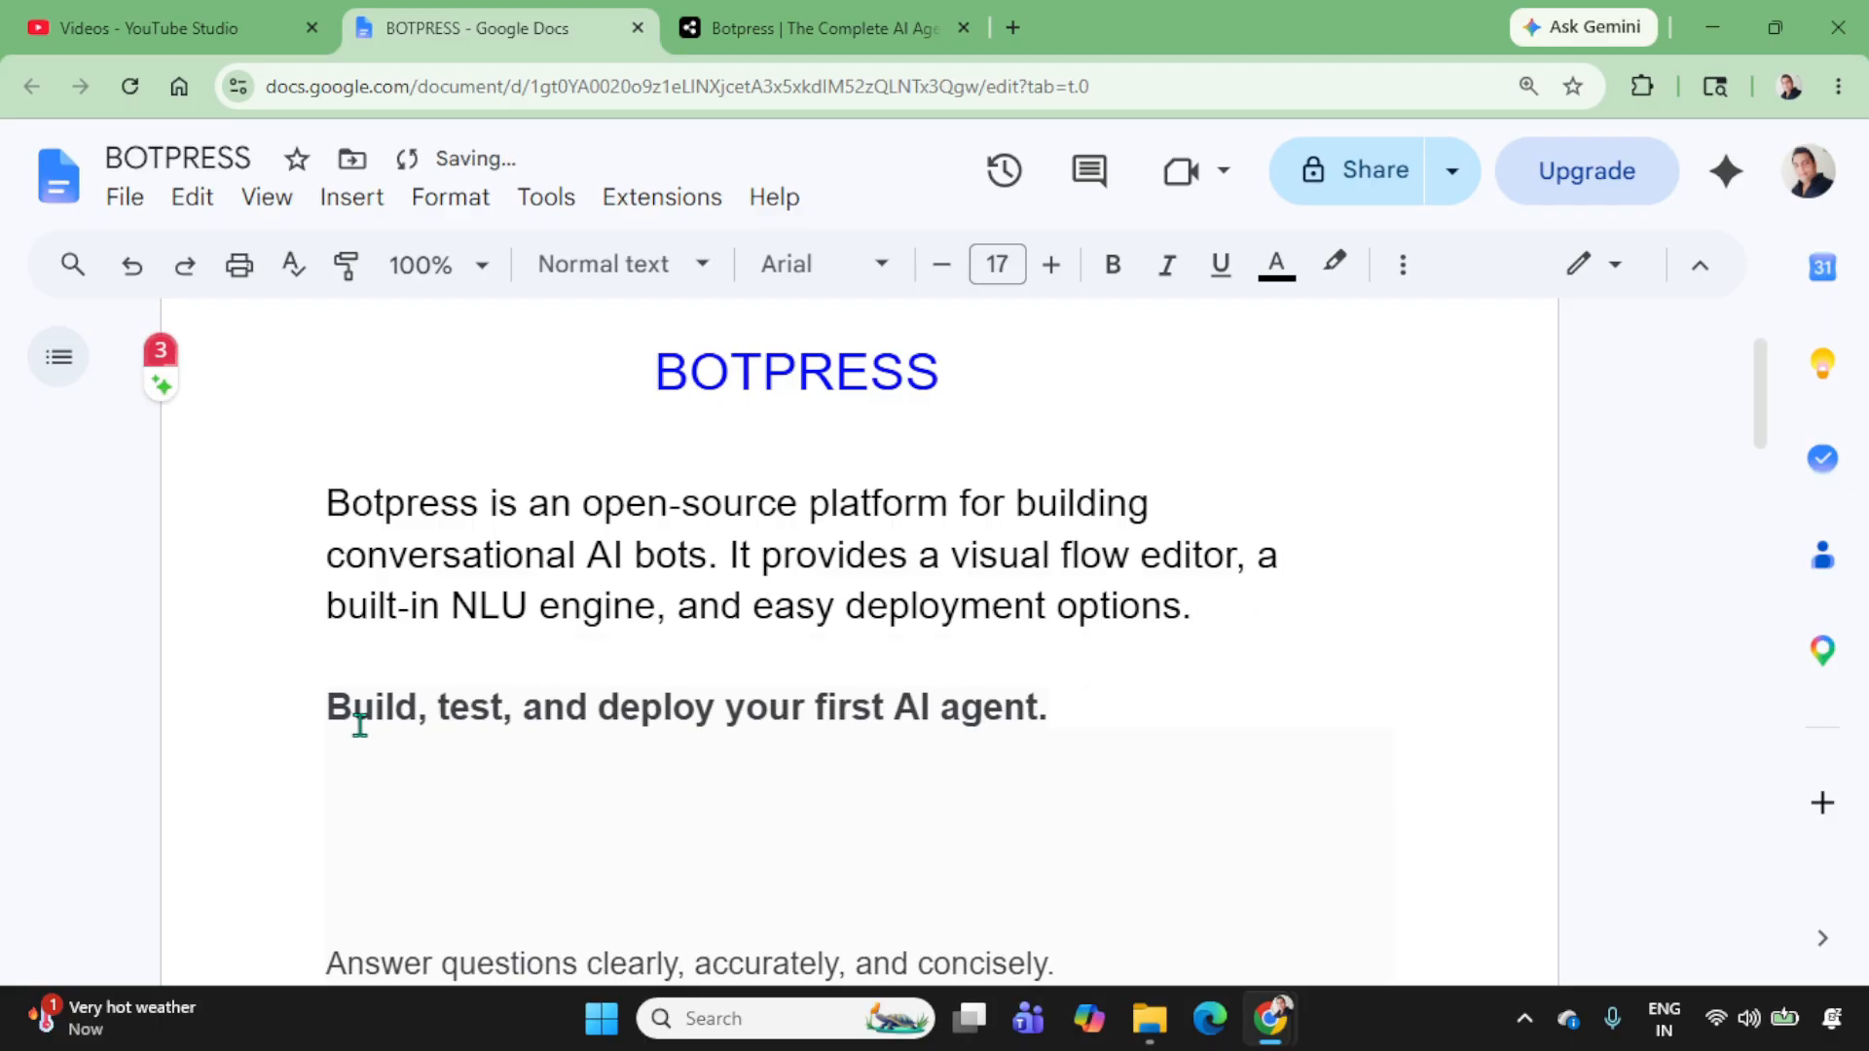
left_click_drag(312, 708, 1119, 710)
left_click(1115, 711)
Step: Log in from the Botpress website and answer the onboarding questions with Personal (individual use) and YouTube
left_click(861, 27)
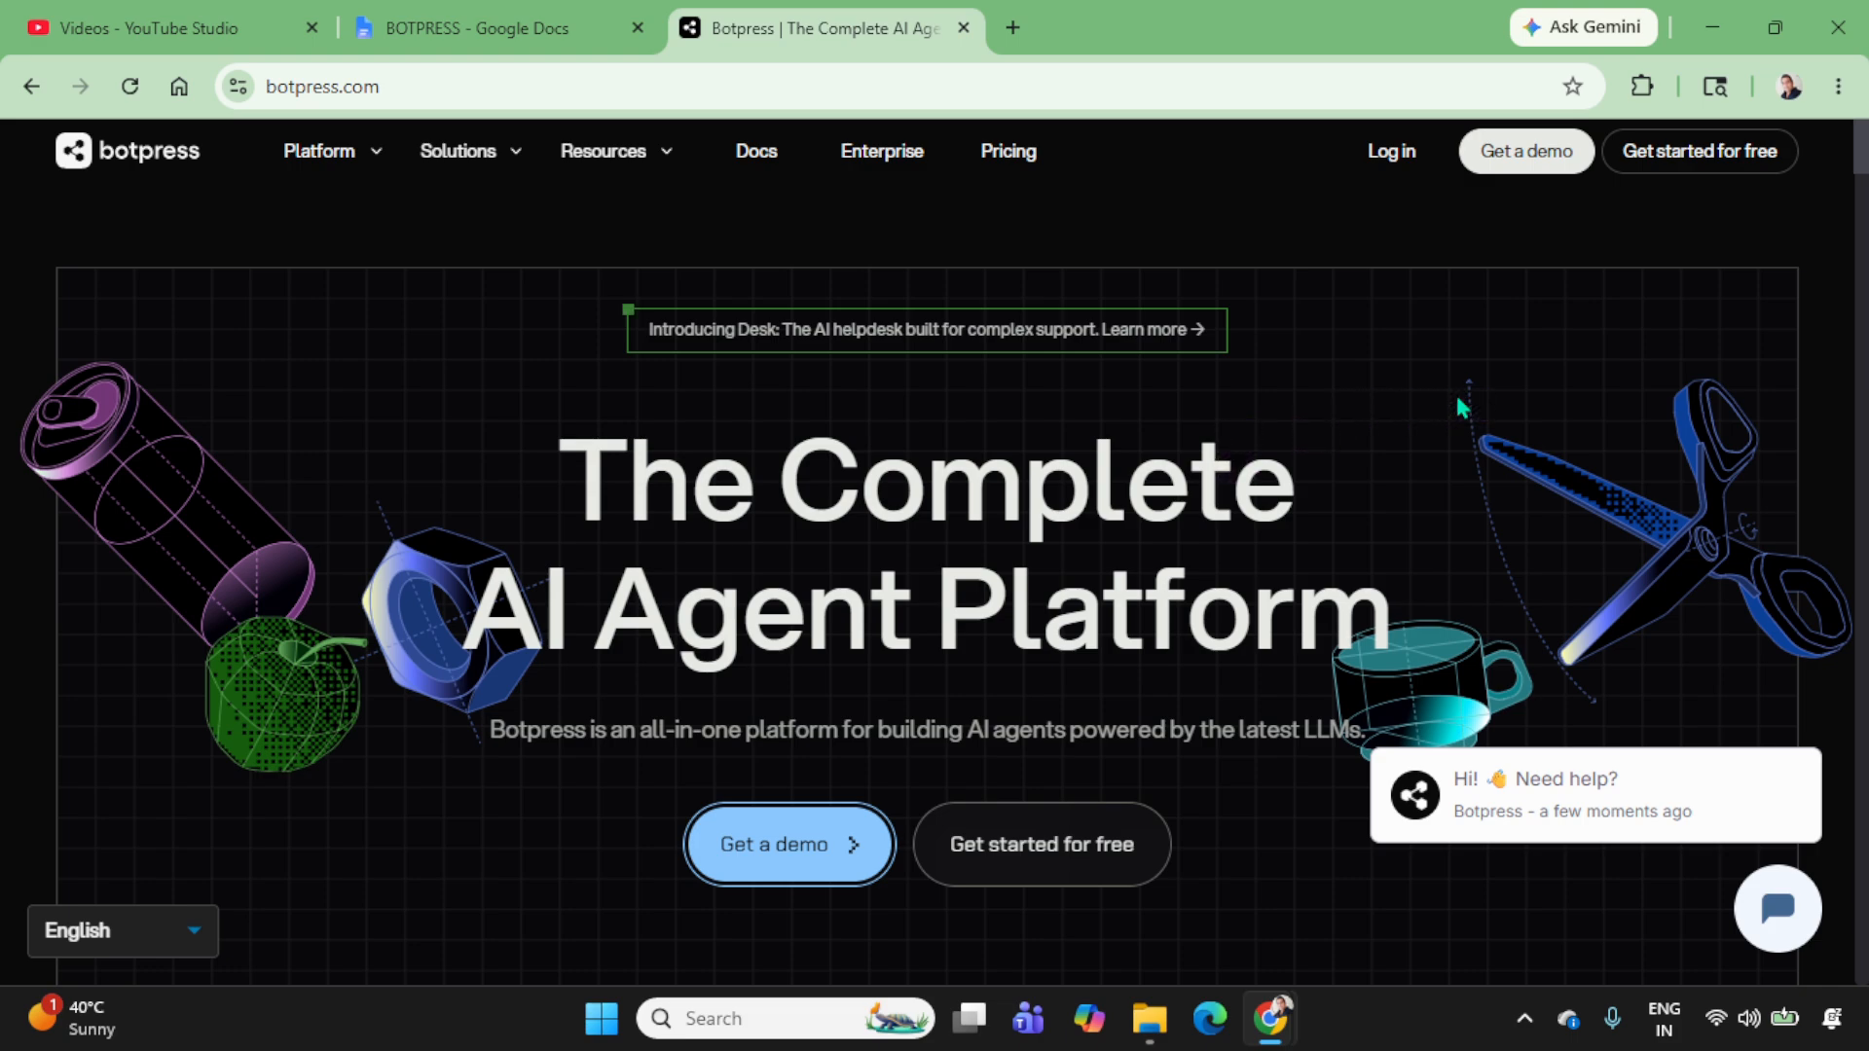
left_click(1377, 161)
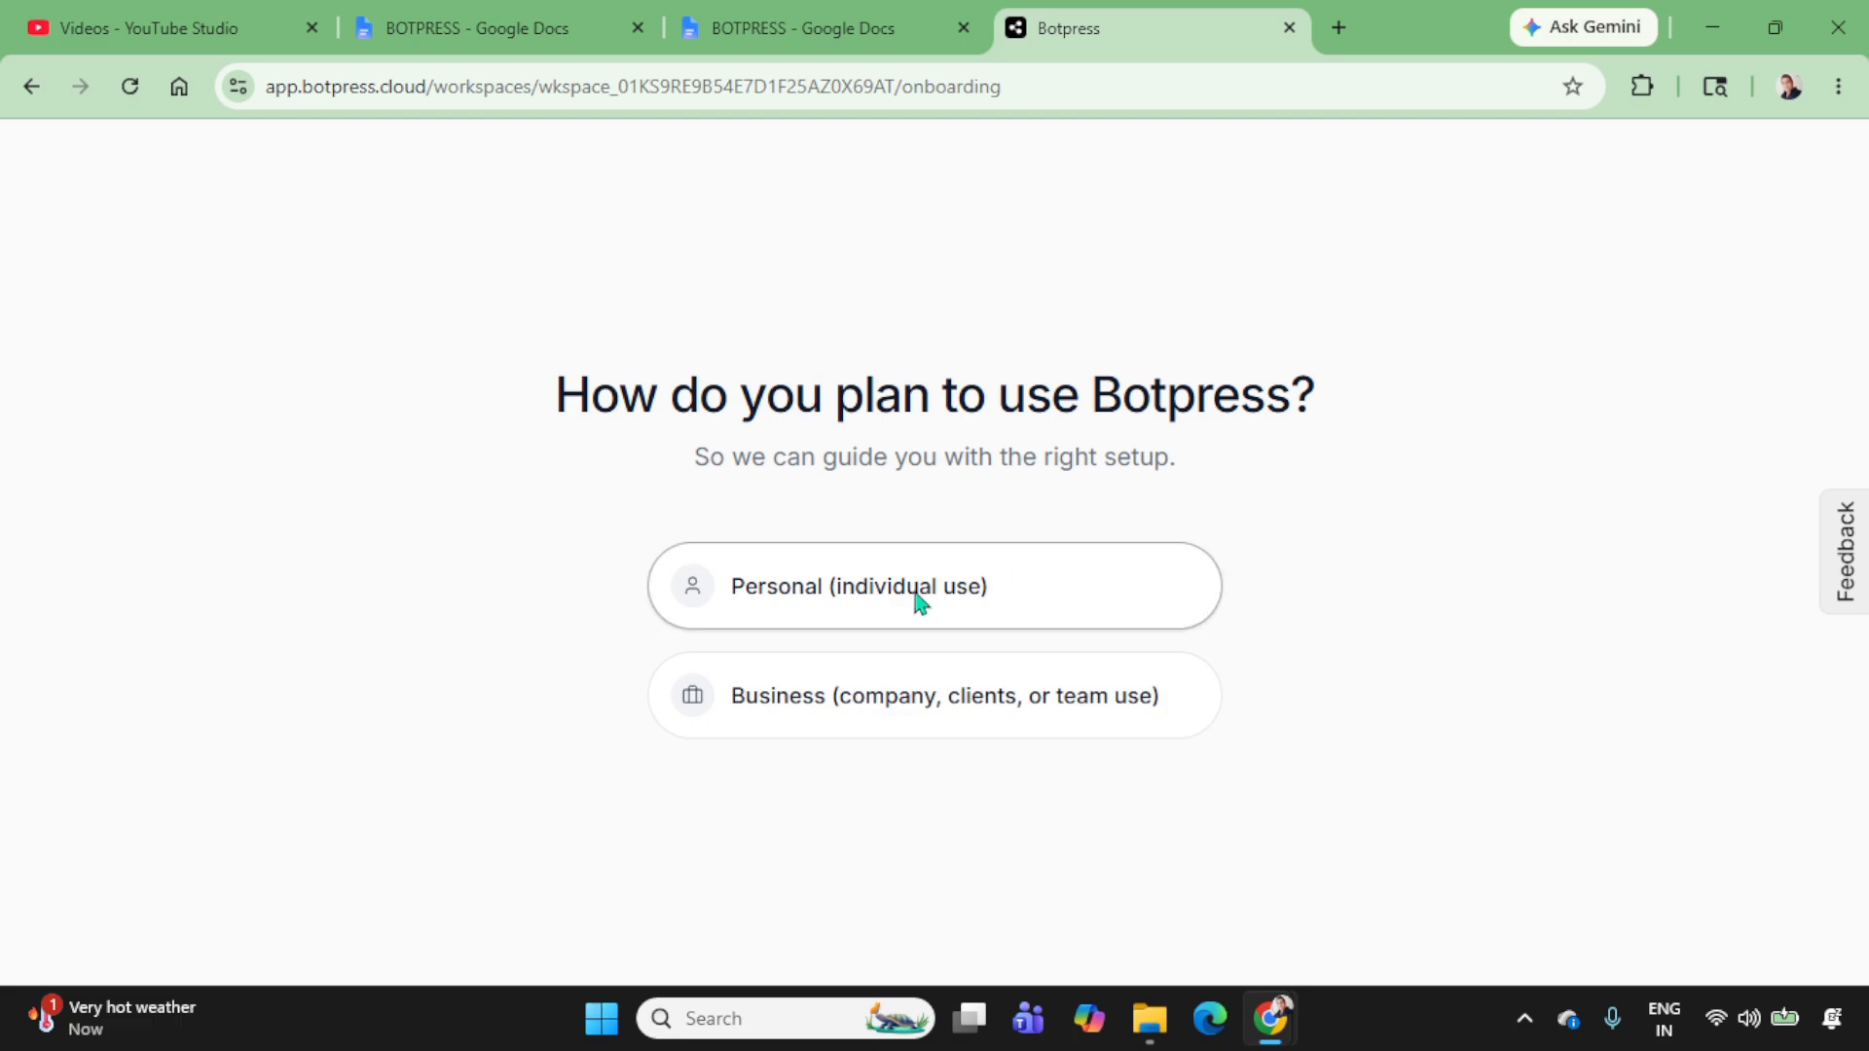
left_click(807, 596)
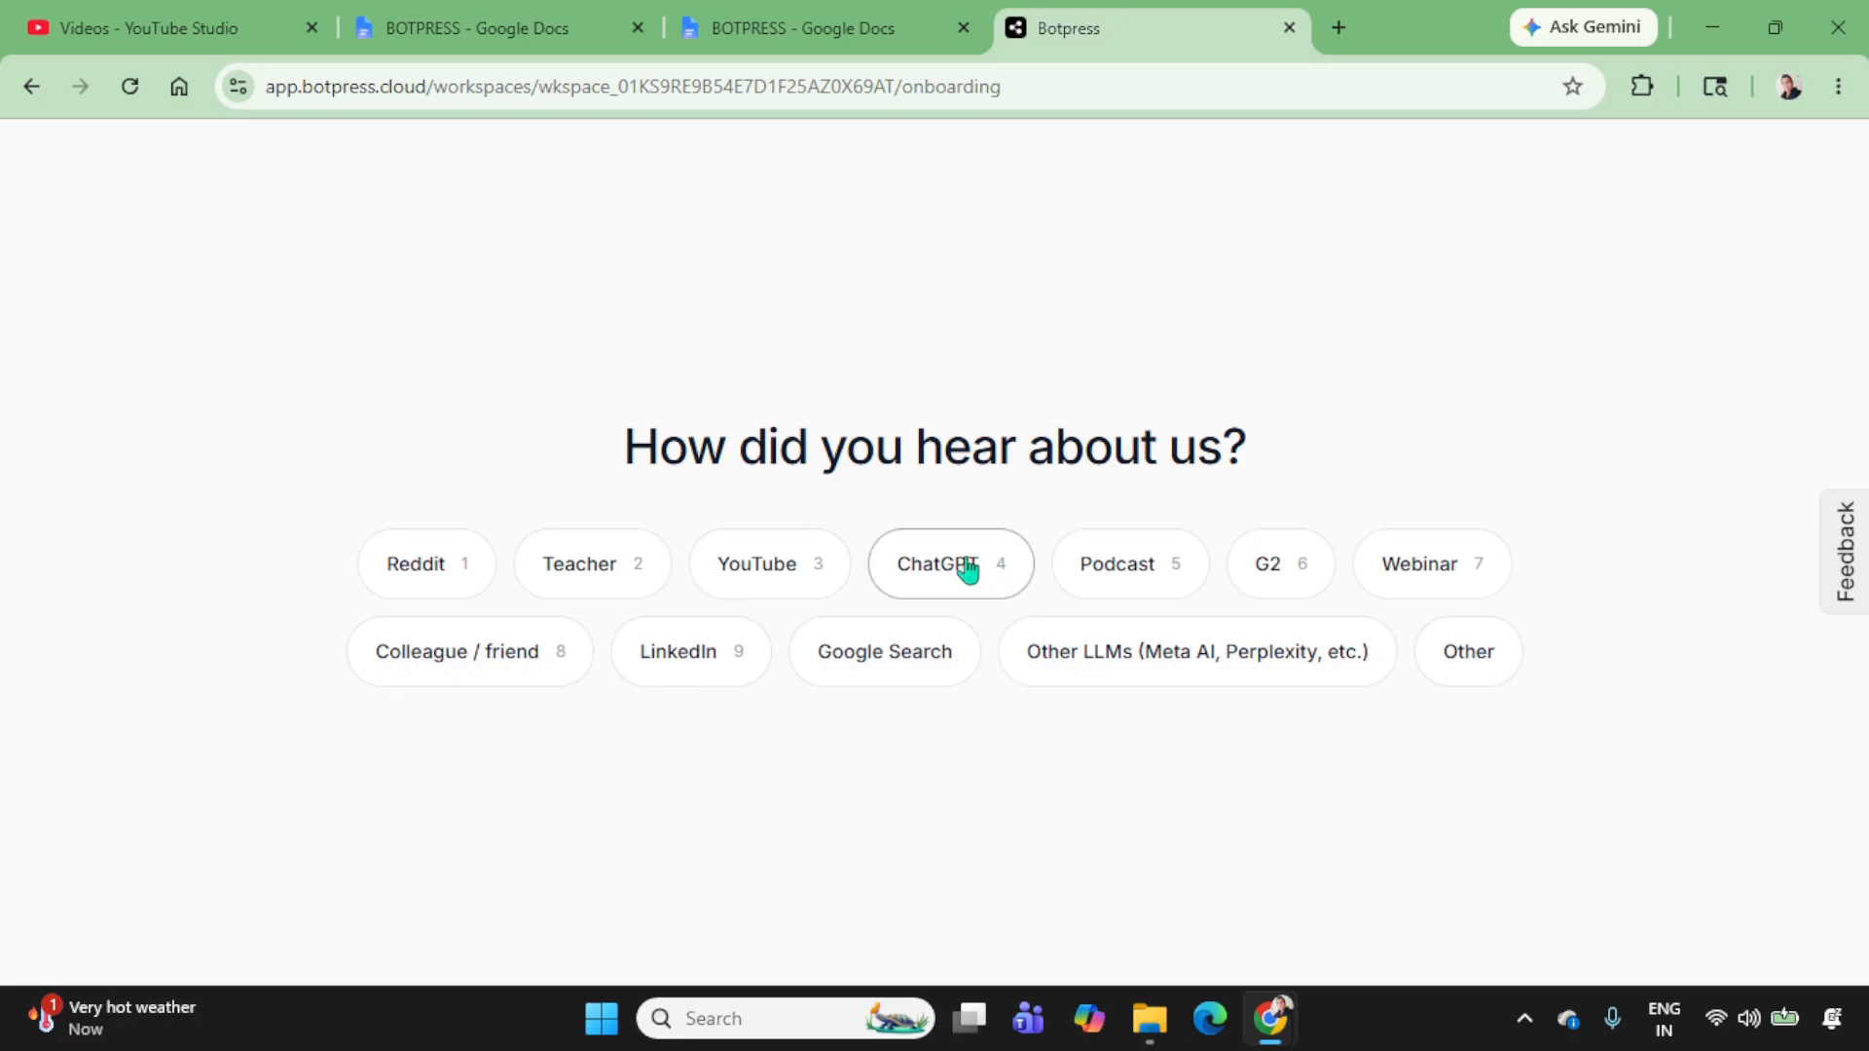
left_click(807, 574)
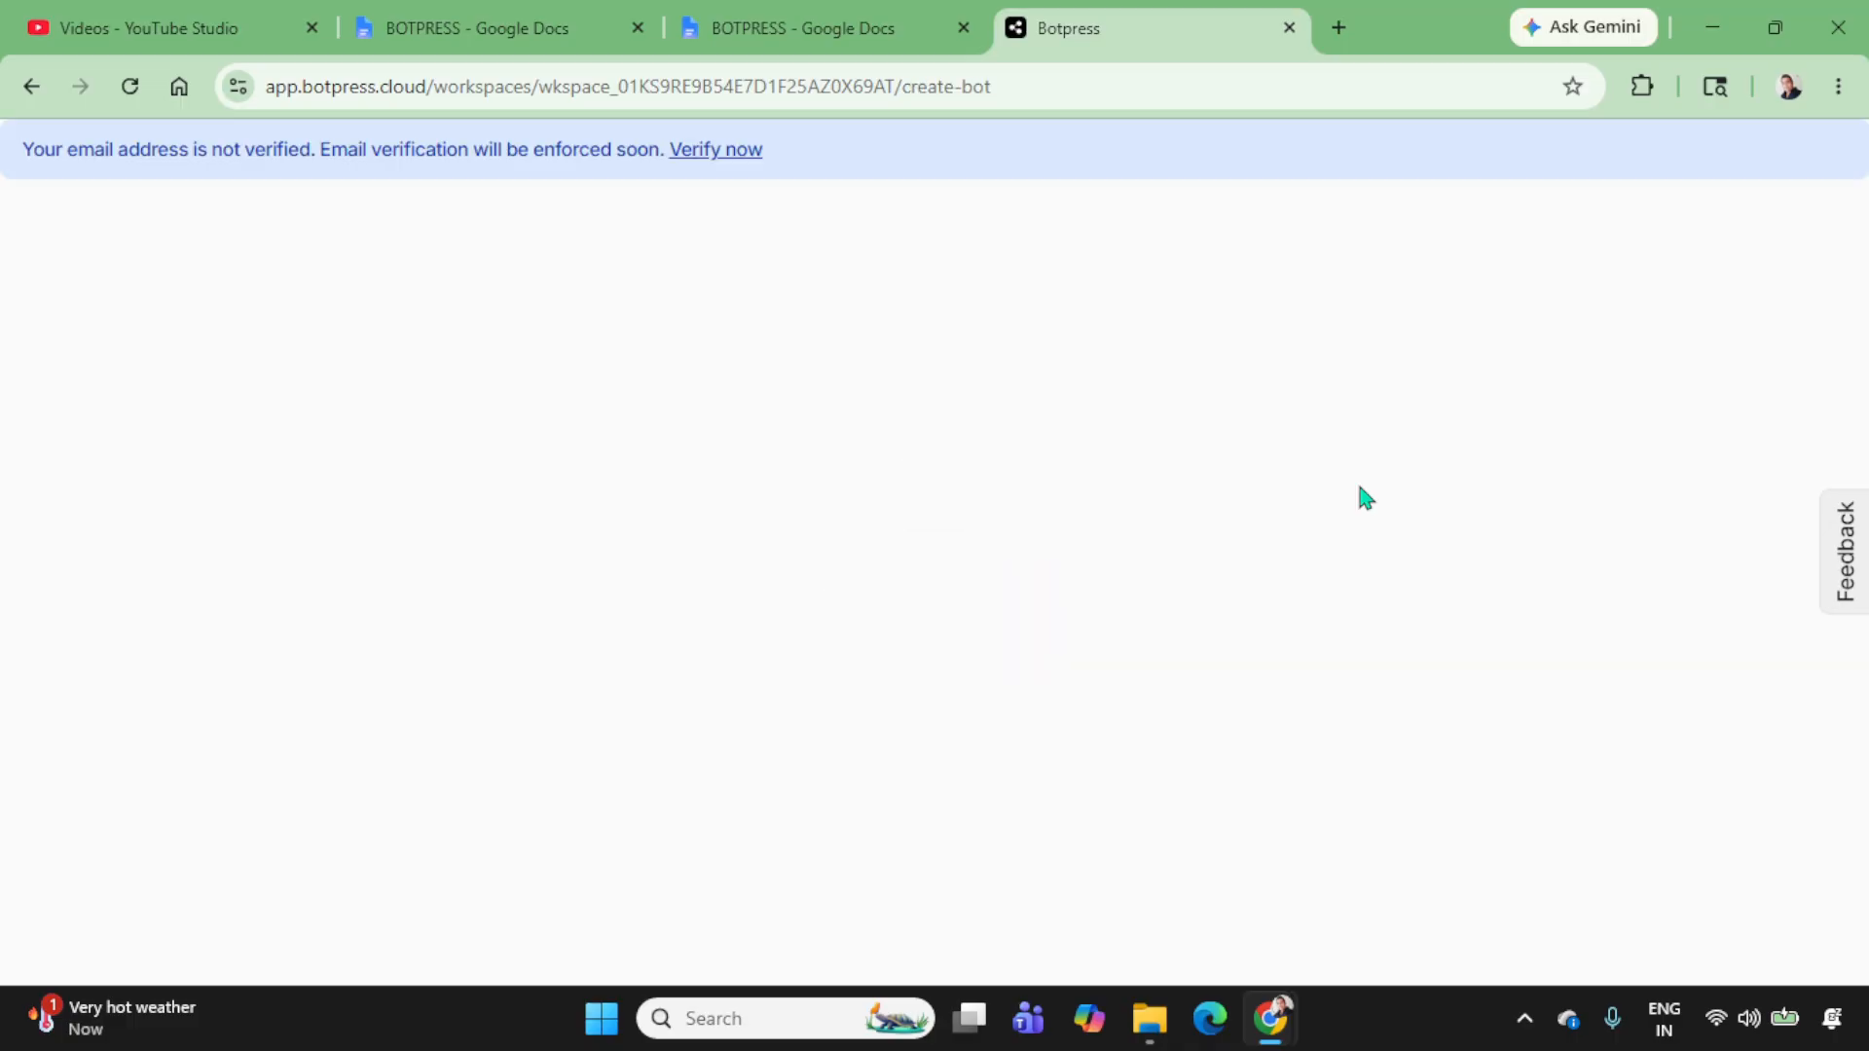
Step: Review the build options and choose Botpress Studio for creating the bot
scroll(875, 462, "down", 3)
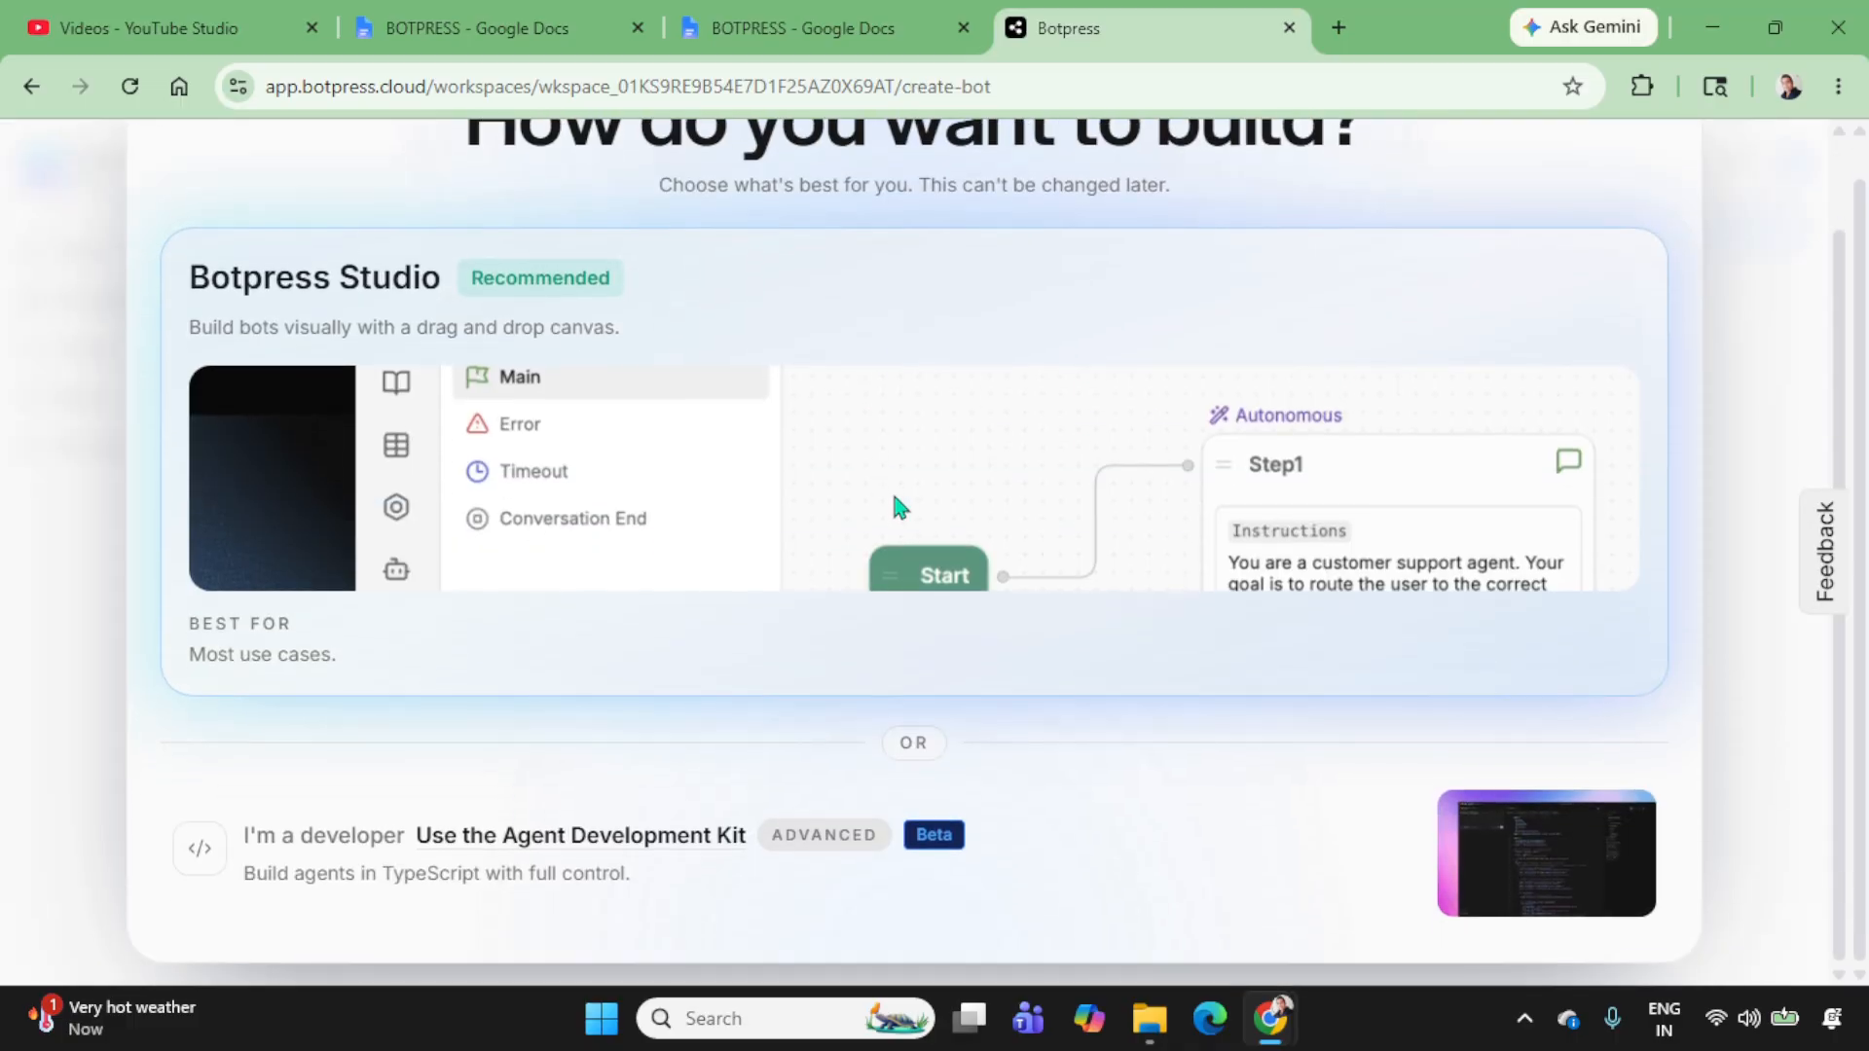
scroll(897, 501, "up", 2)
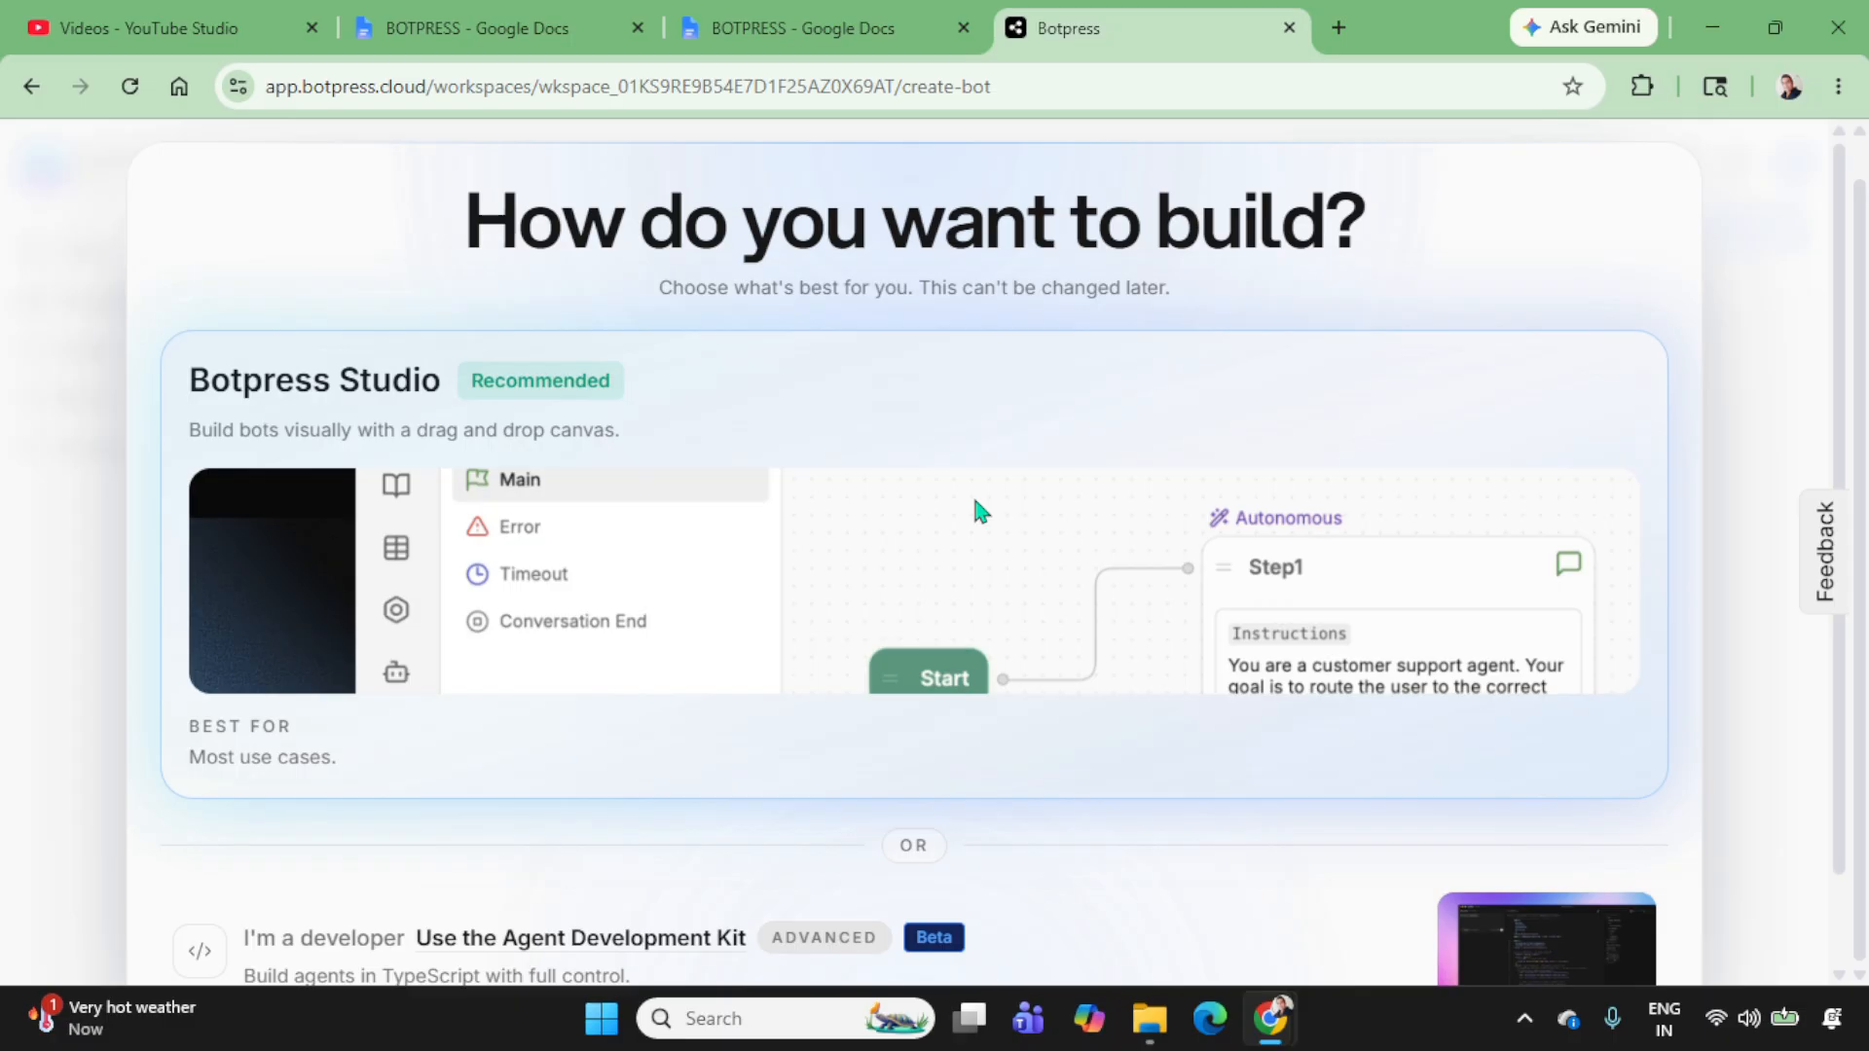
left_click(977, 526)
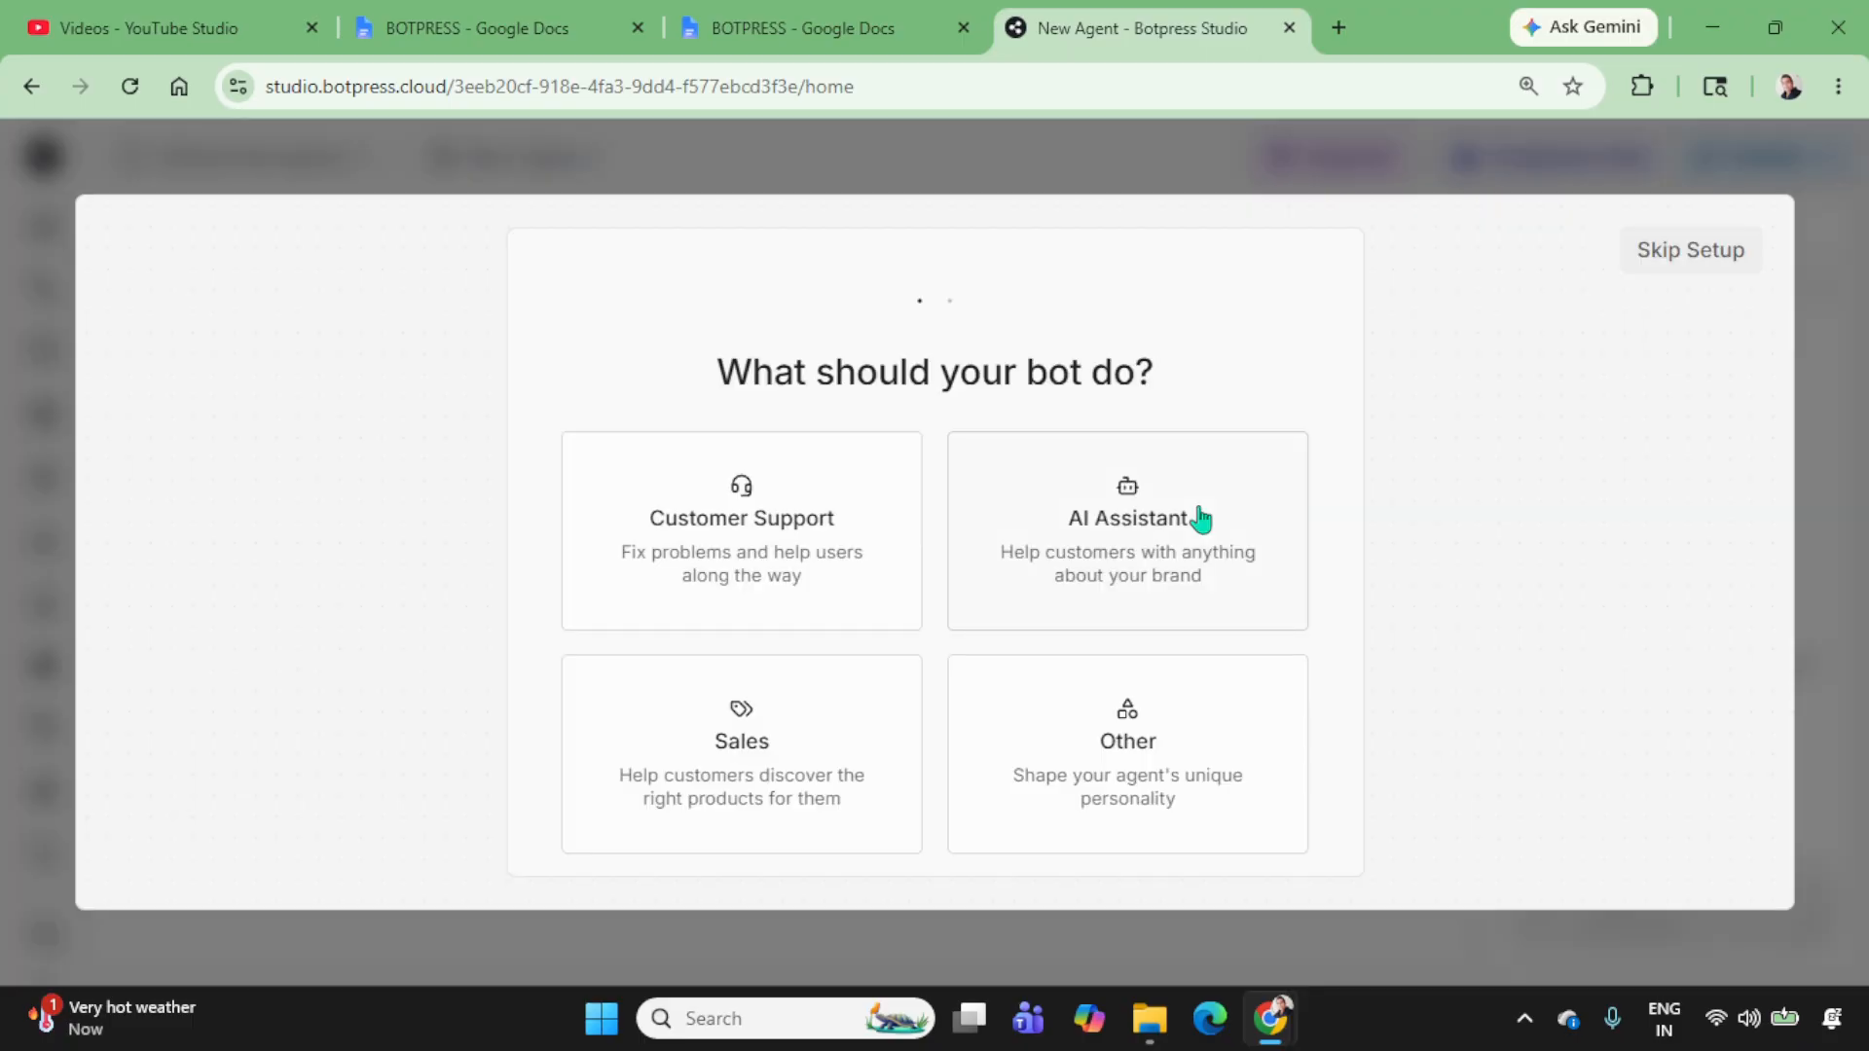
Step: Set the bot up as an AI Assistant without a website and continue into the studio
left_click(1155, 480)
left_click(1137, 554)
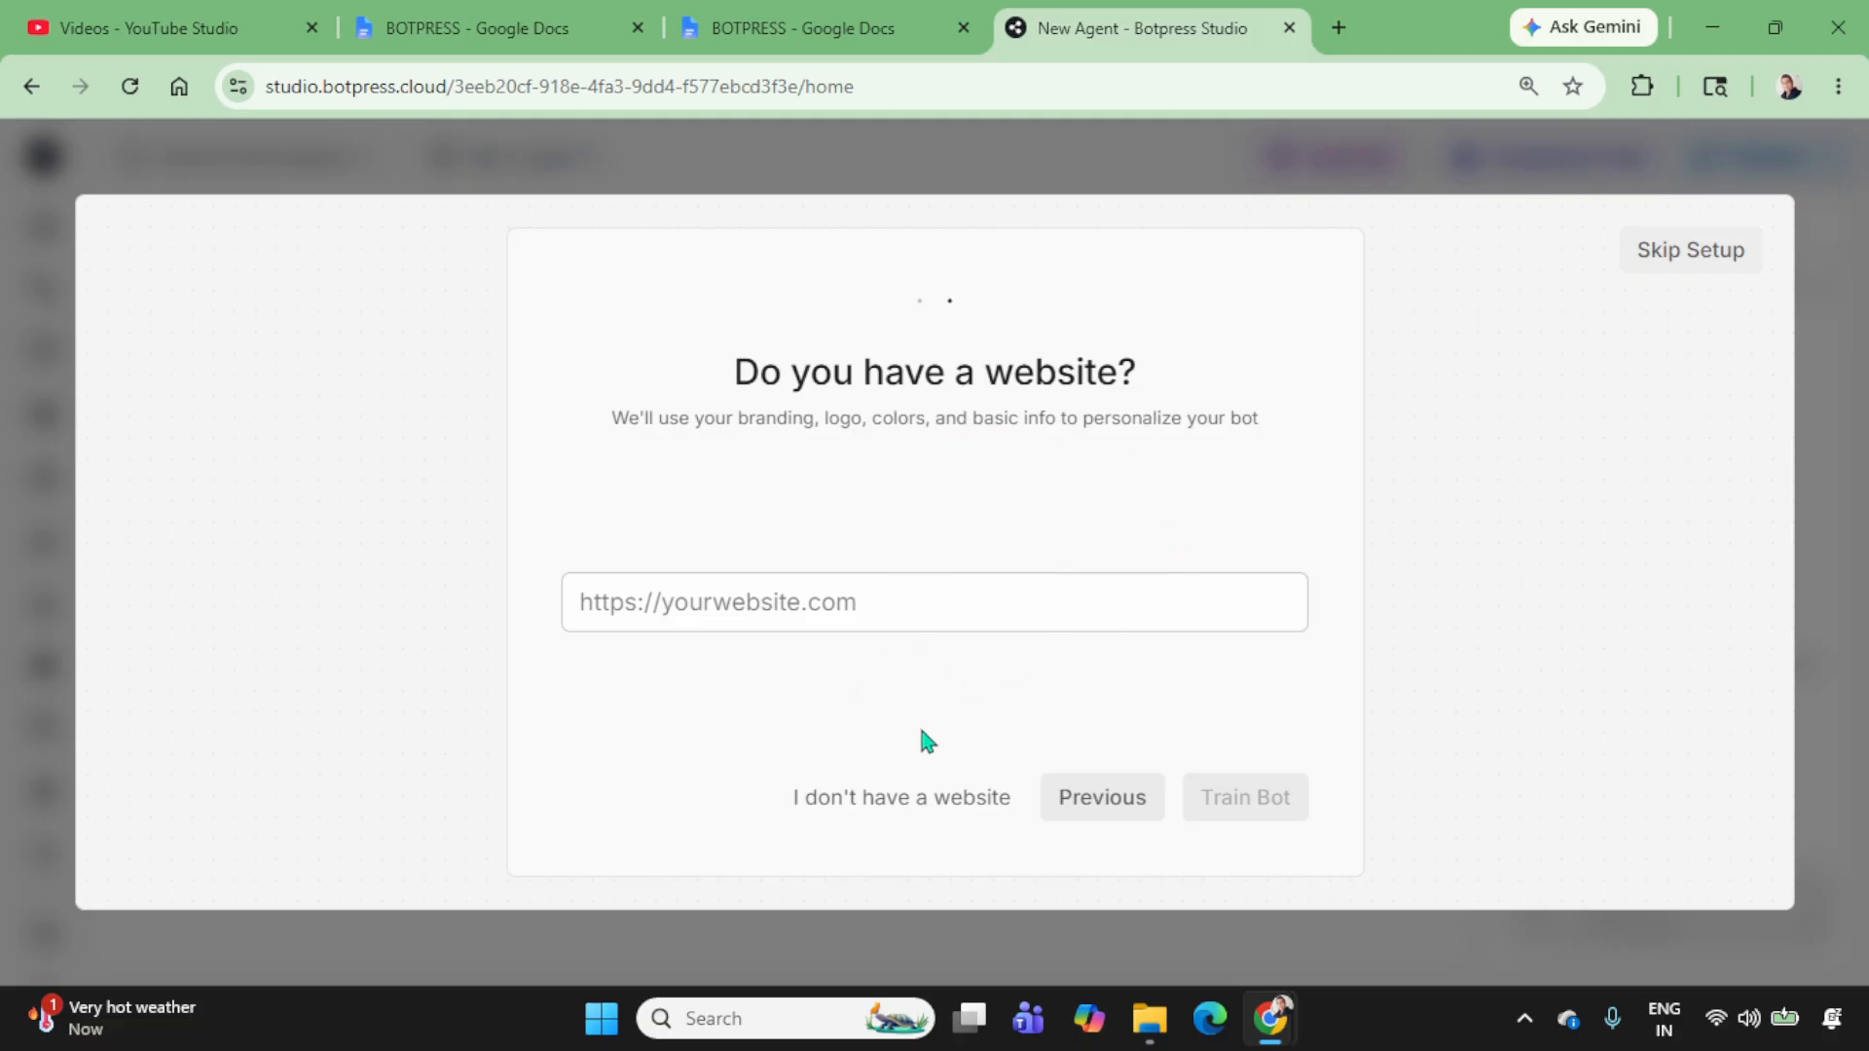
left_click(906, 808)
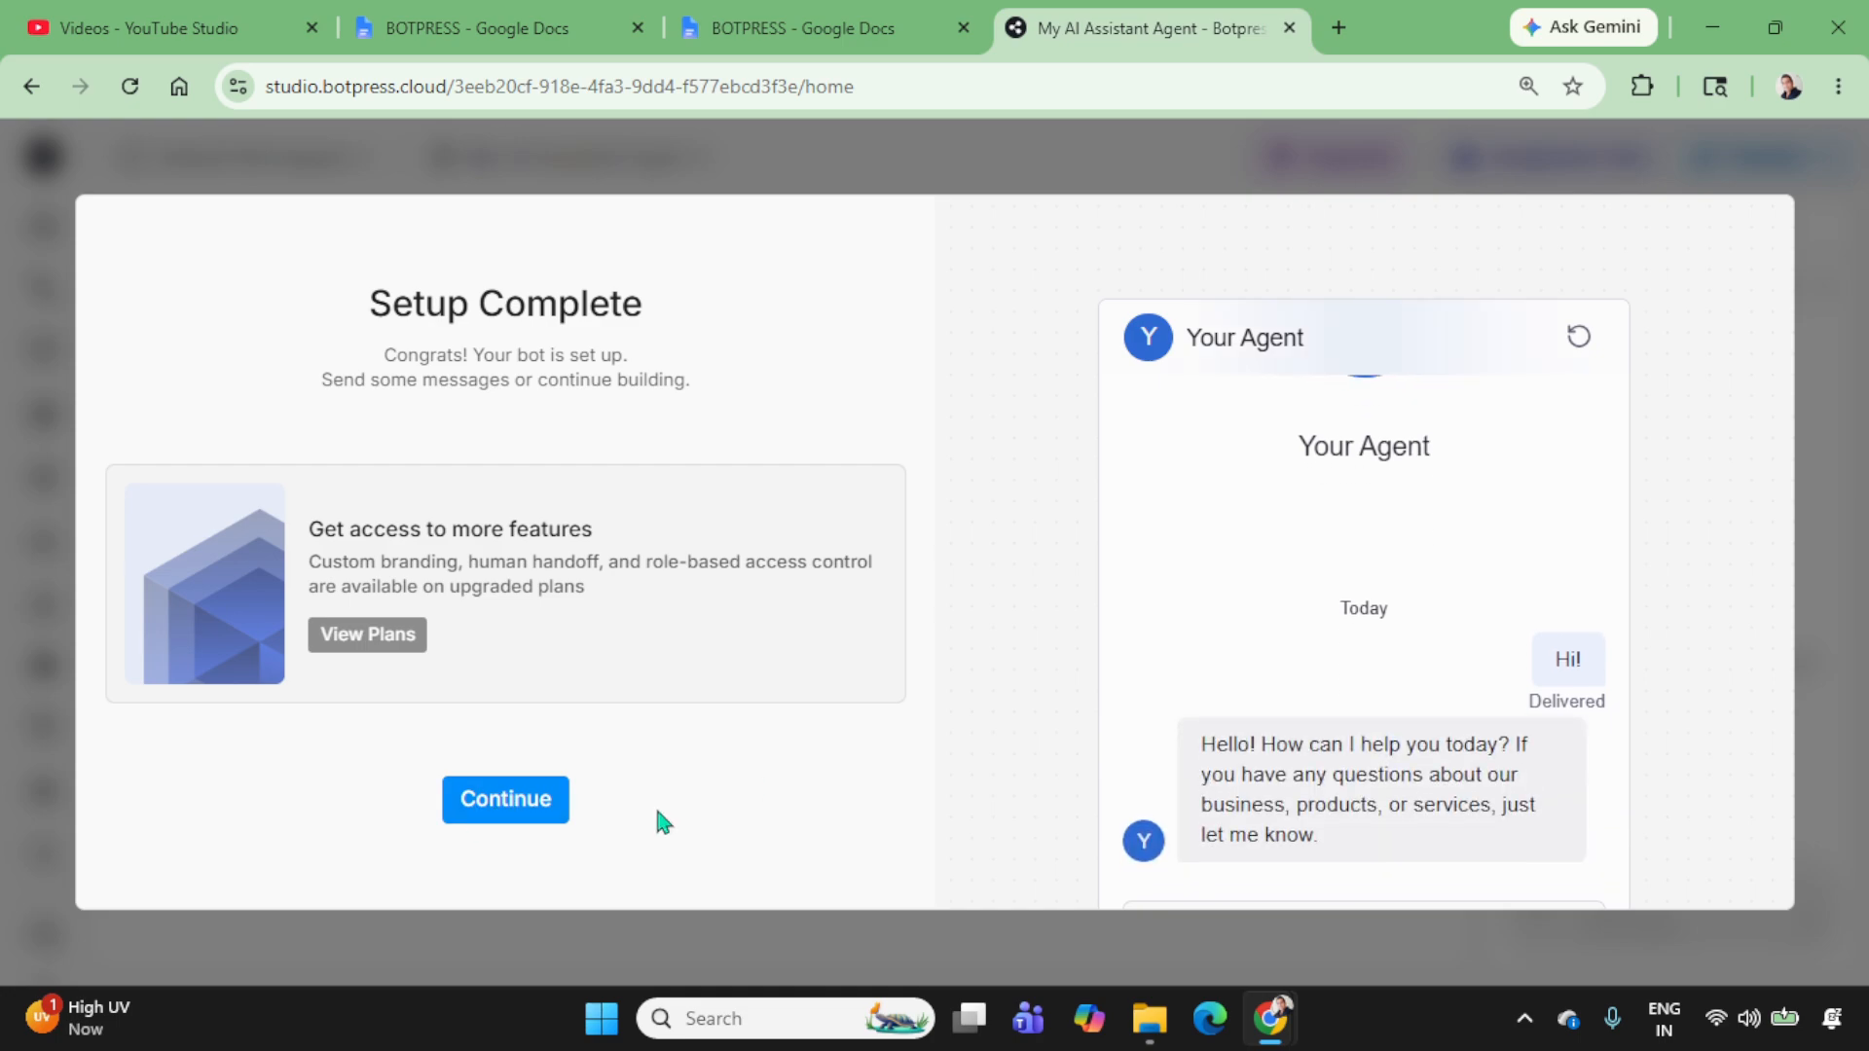
left_click(515, 796)
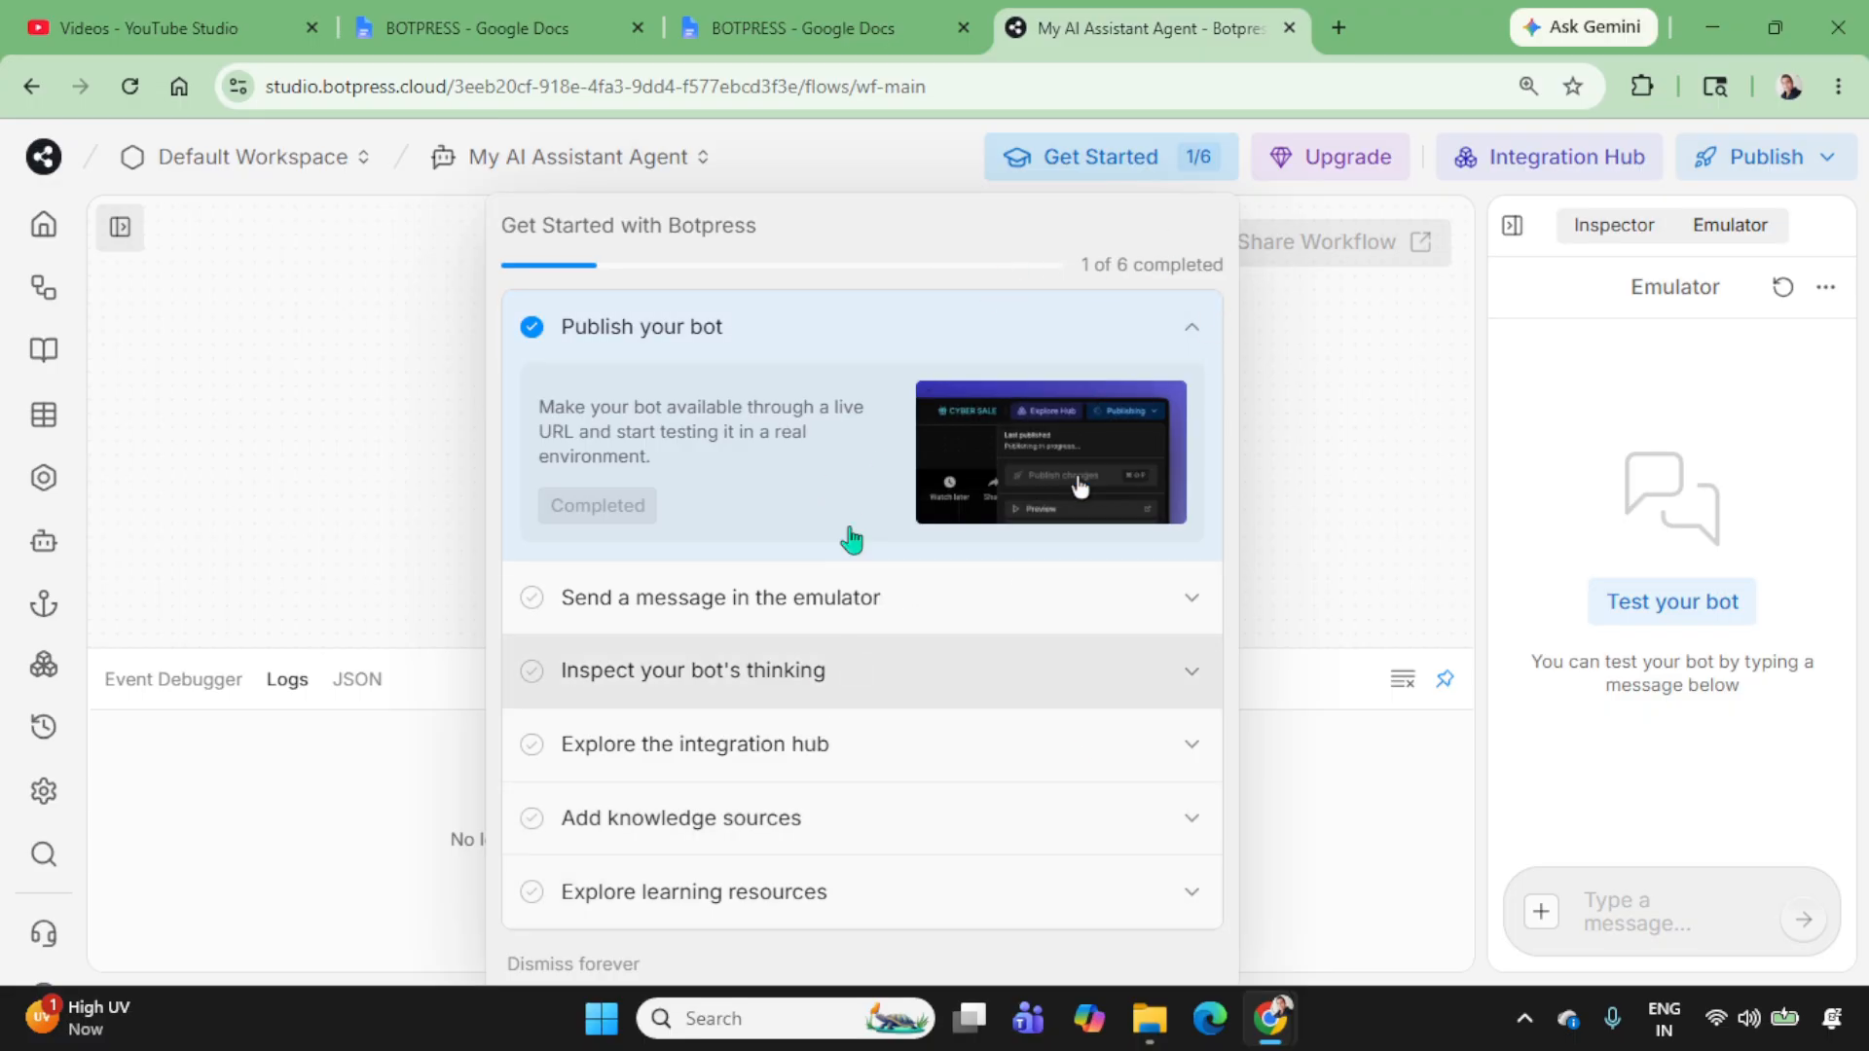
Step: Dismiss the getting-started checklist, shrink the logs area and delete the Getting Started video from the main workflow canvas
left_click(1339, 451)
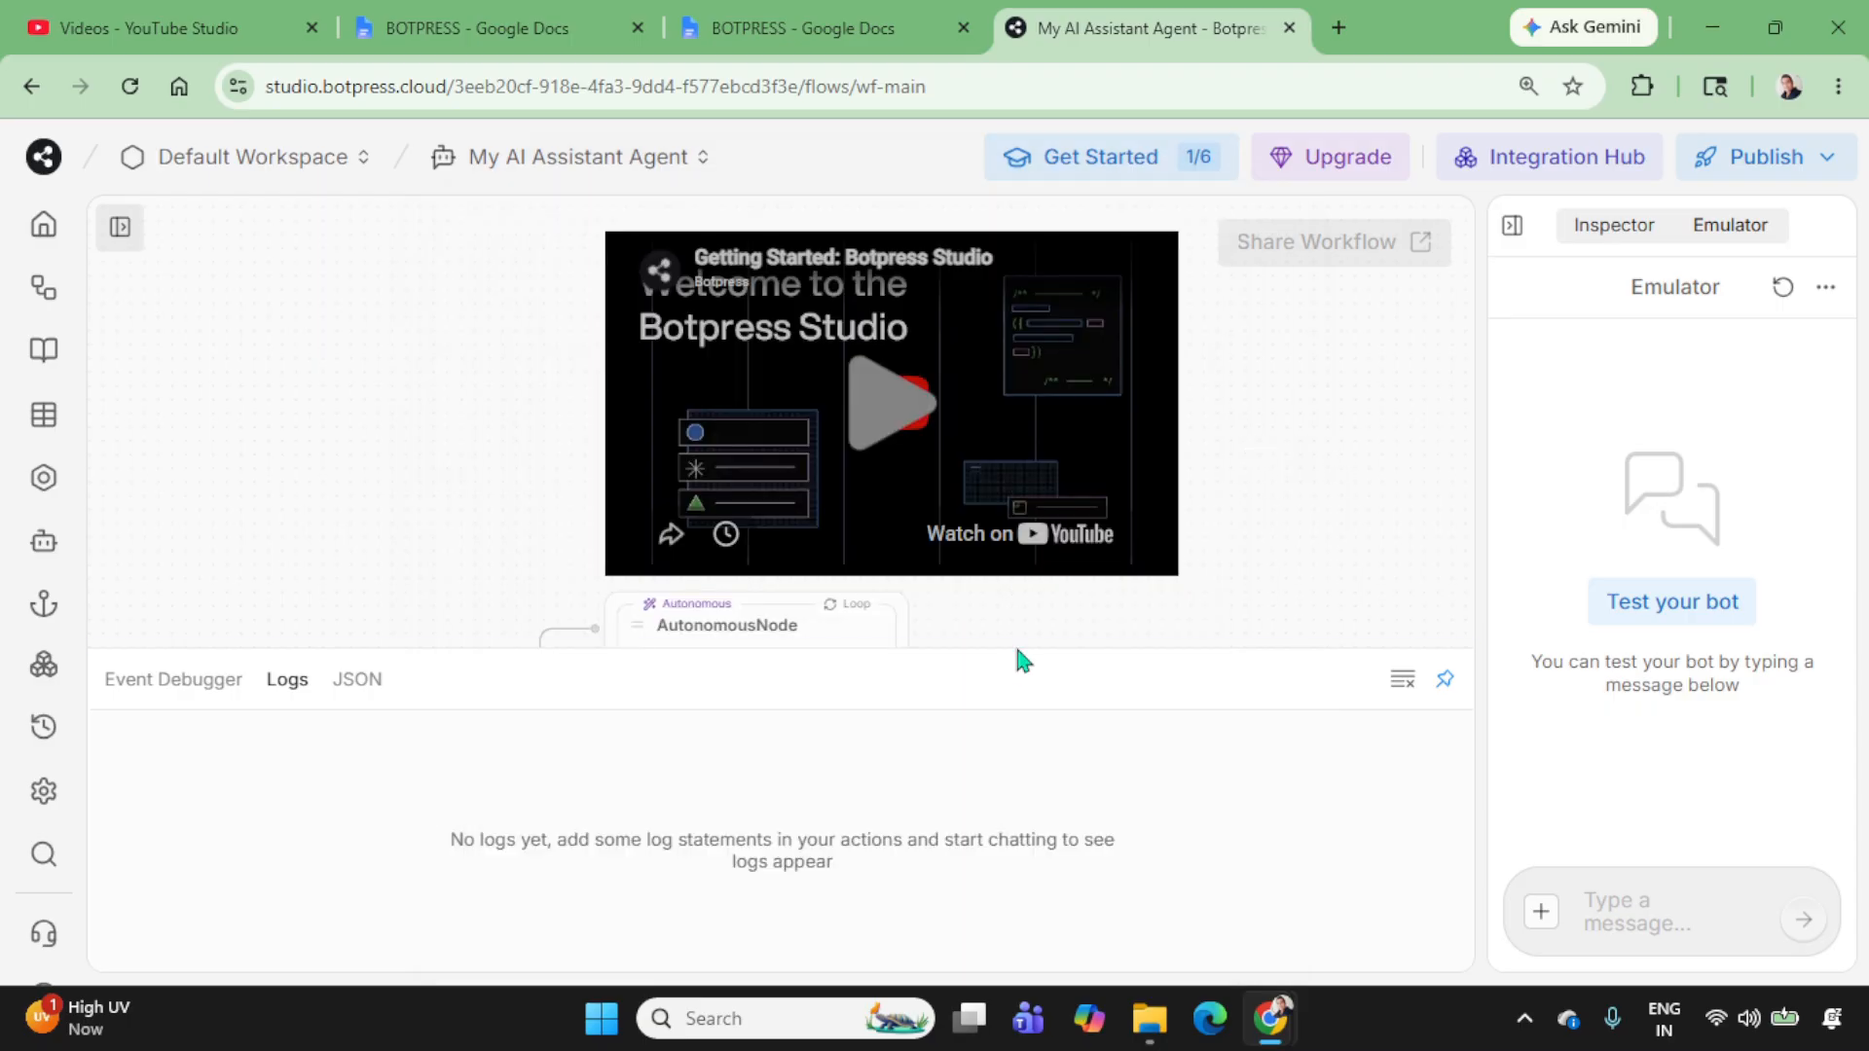
left_click_drag(1018, 650, 1030, 816)
left_click(1024, 469)
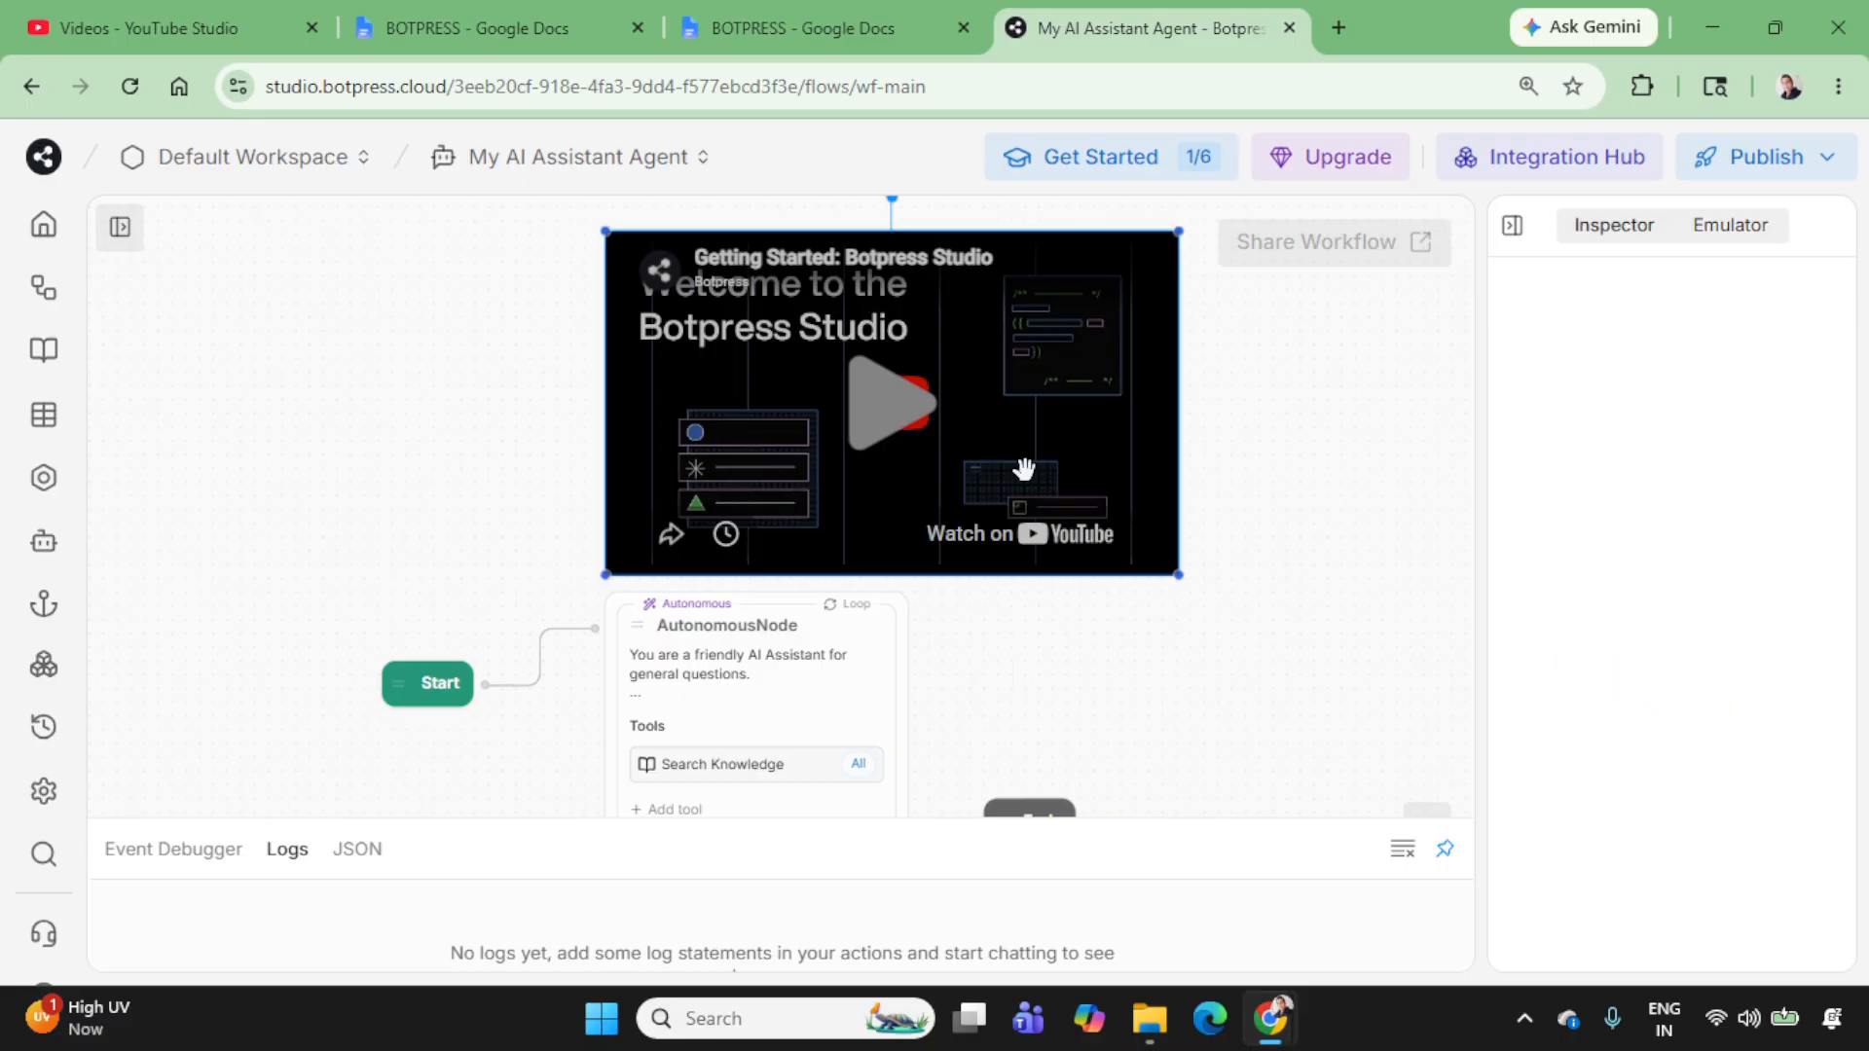
key("Delete")
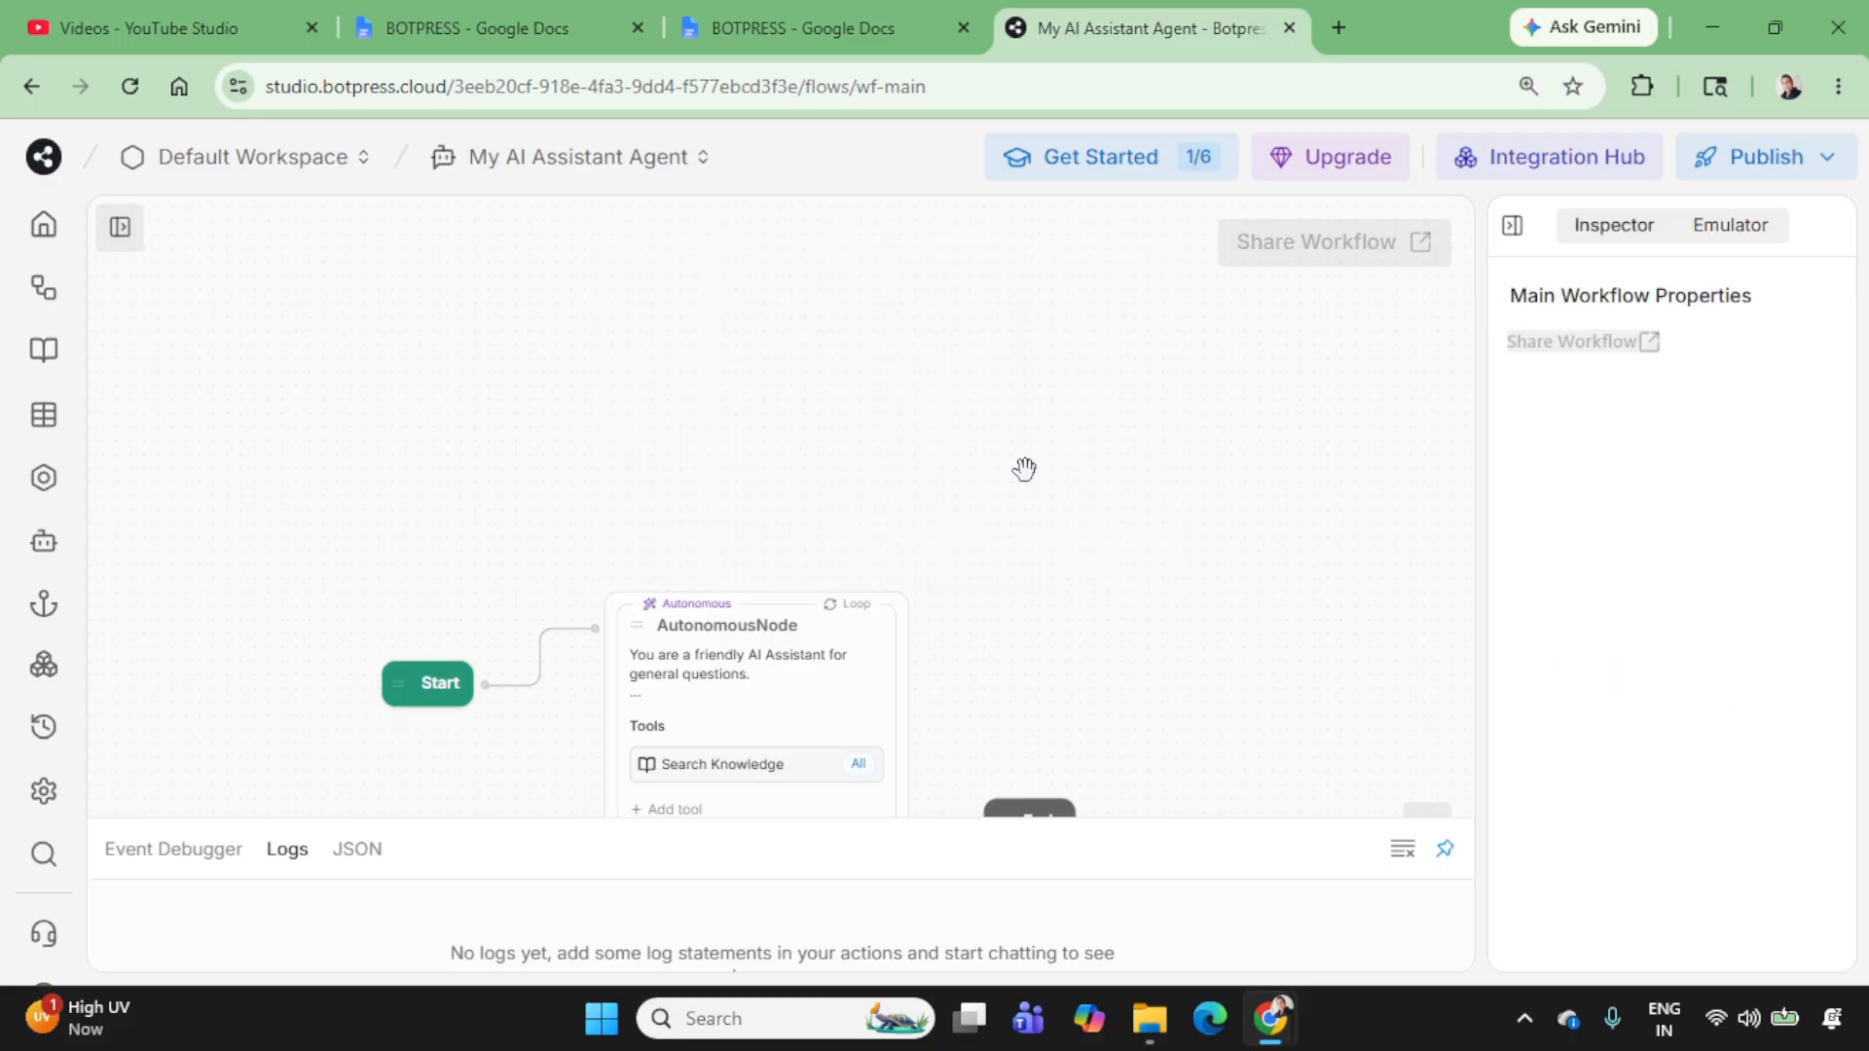
Step: Rearrange the main workflow by moving AutonomousNode into the emptied space and shifting the Start node upward
left_click_drag(822, 633, 872, 387)
scroll(467, 681, "up", 2)
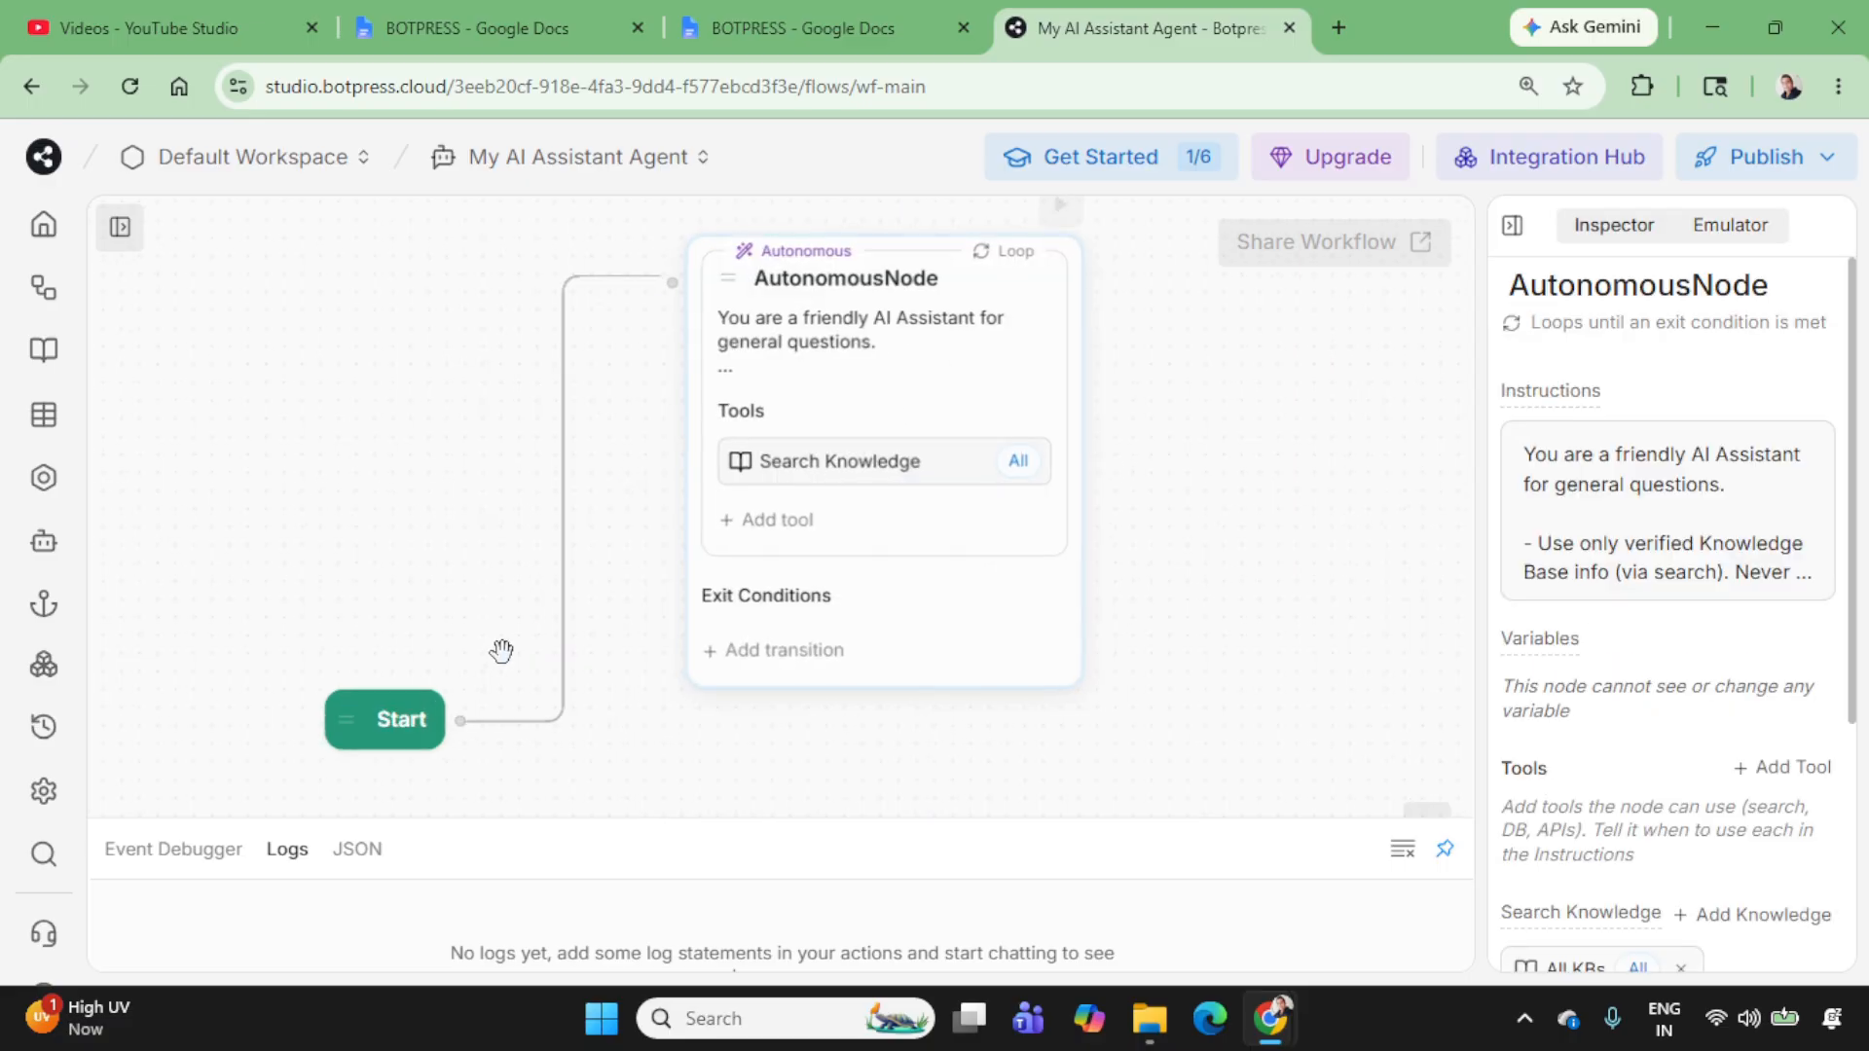
left_click_drag(418, 701, 388, 623)
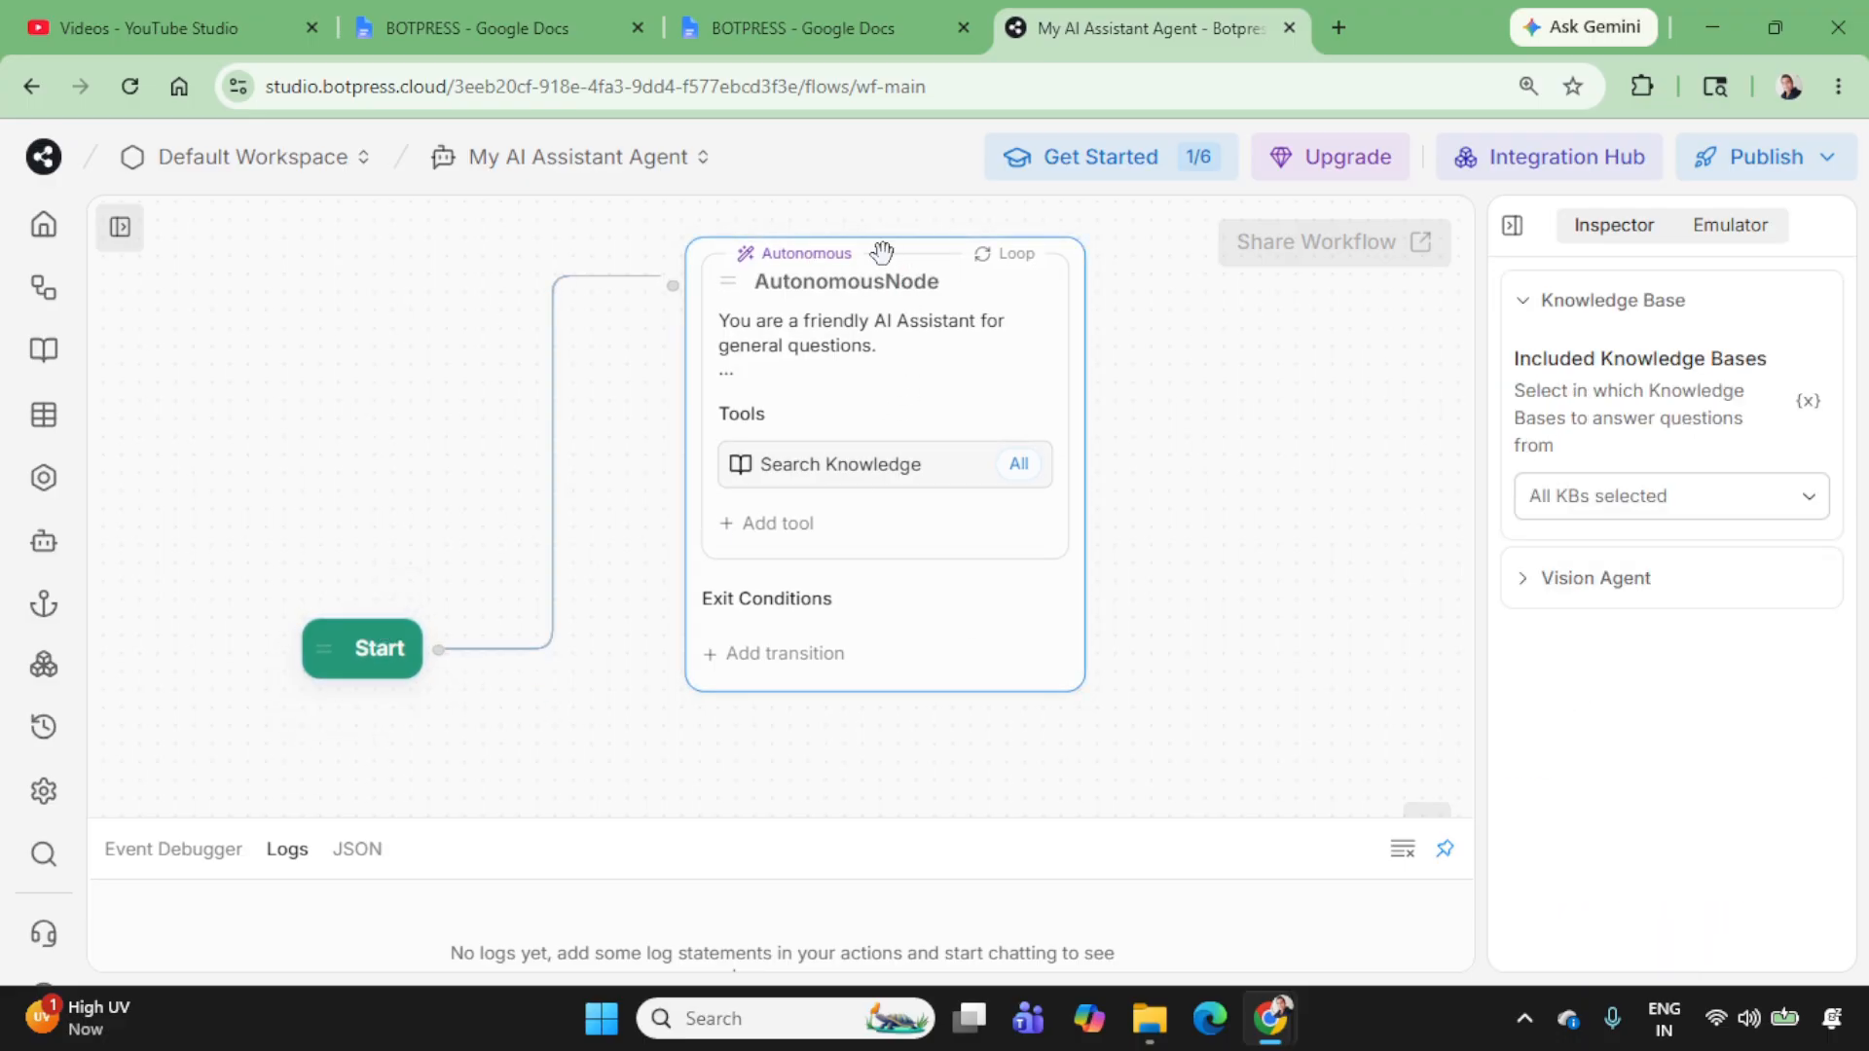
left_click_drag(833, 273, 884, 309)
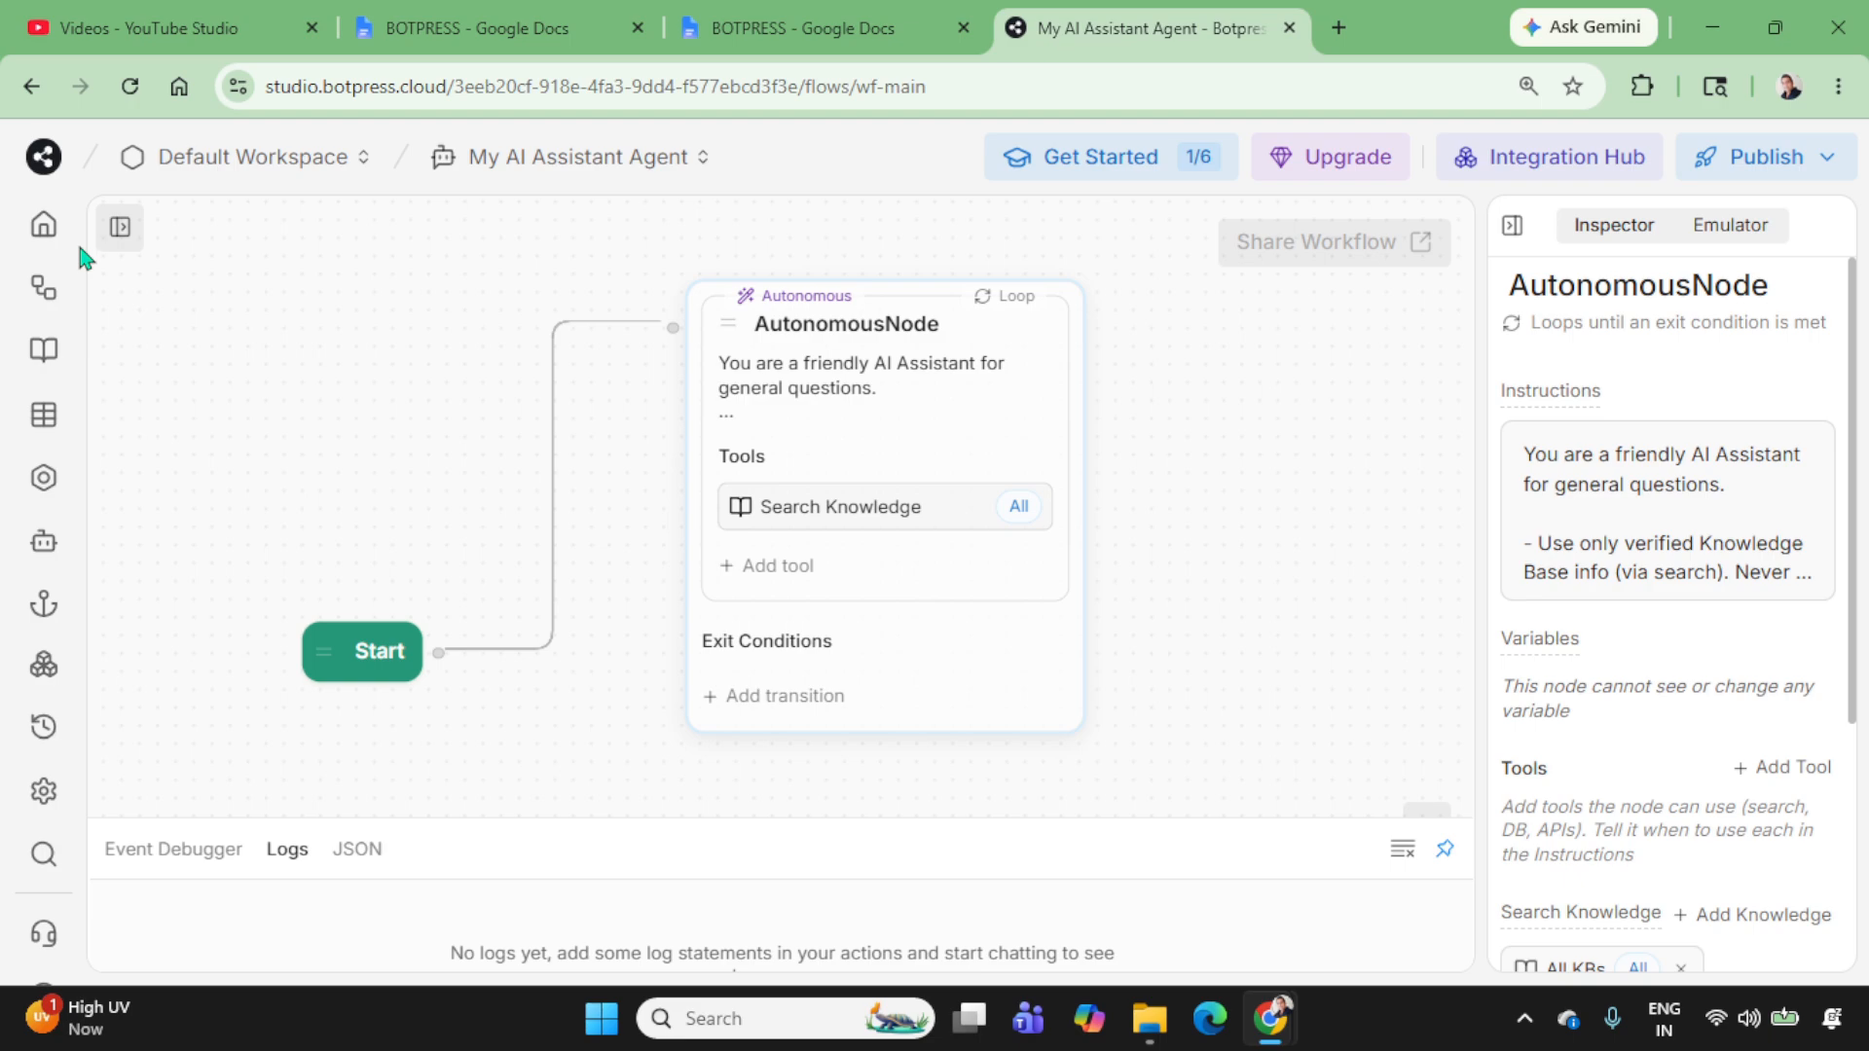
Step: Look through the agent's home instructions and workflow list, and open the Default Knowledge Base
left_click(113, 243)
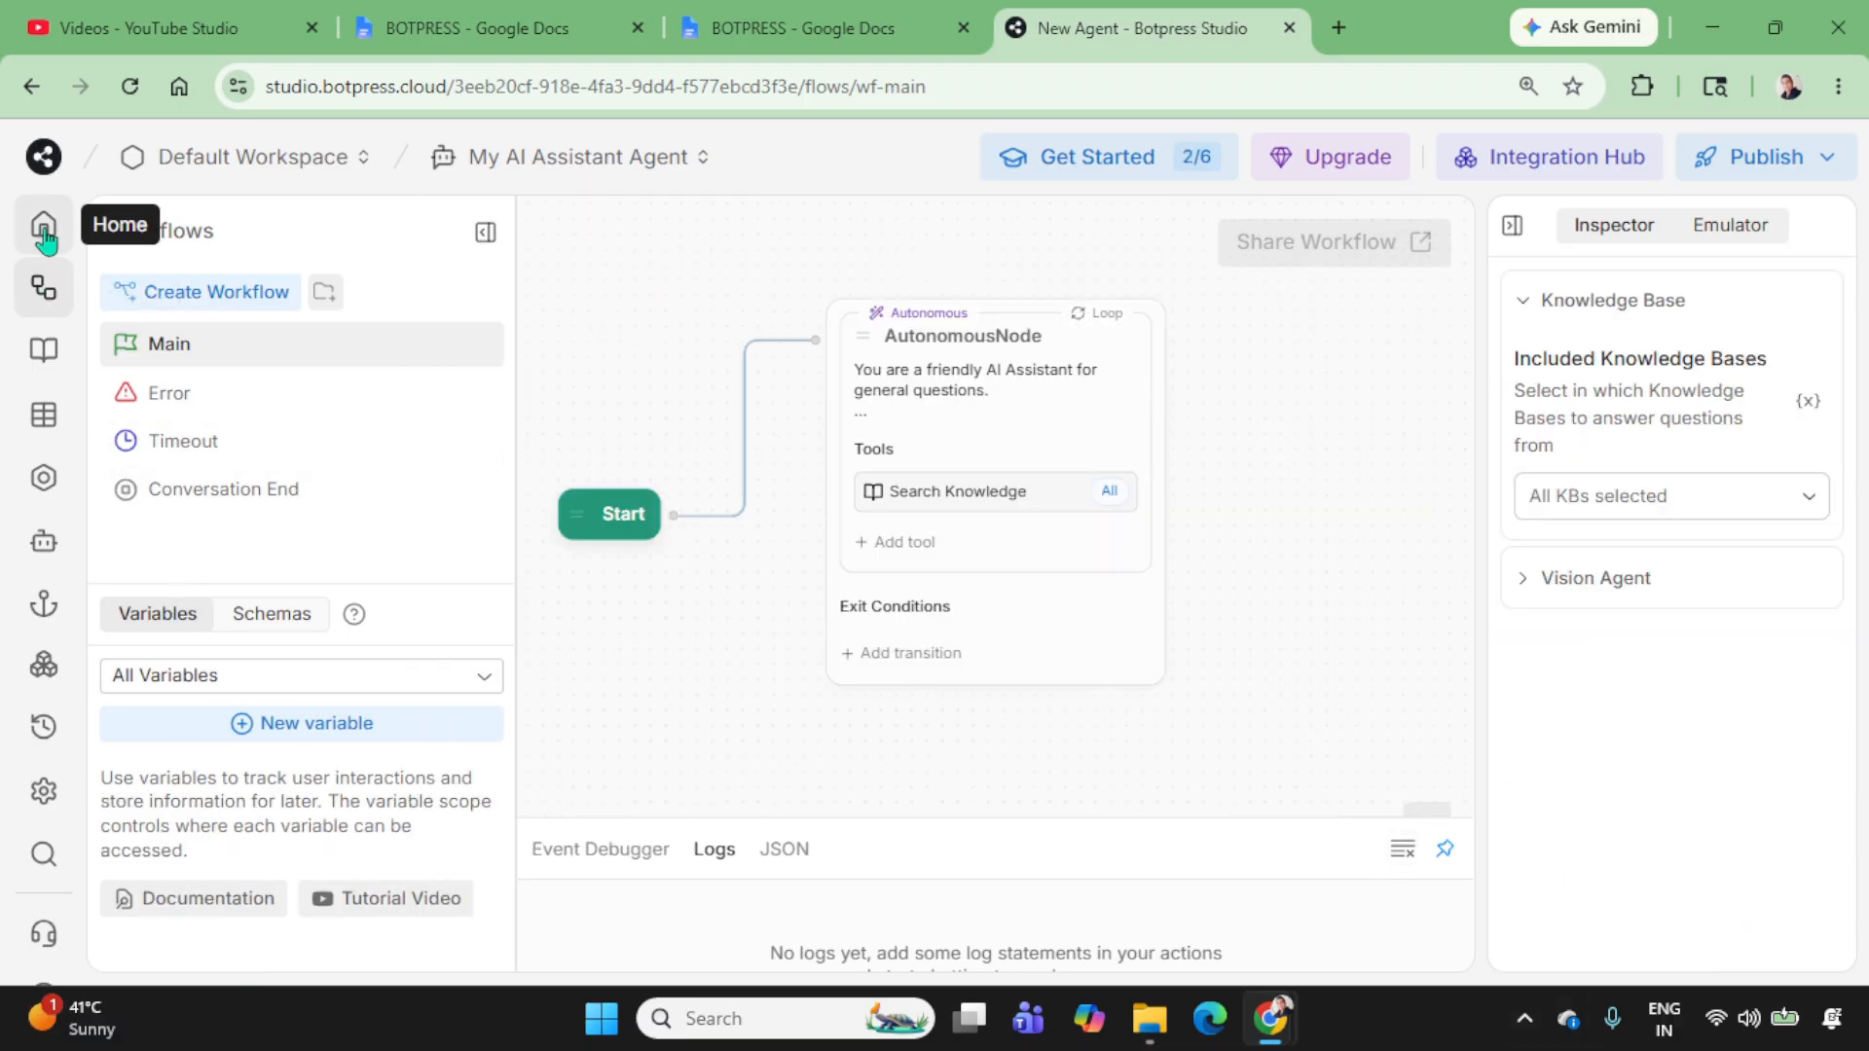
left_click(44, 232)
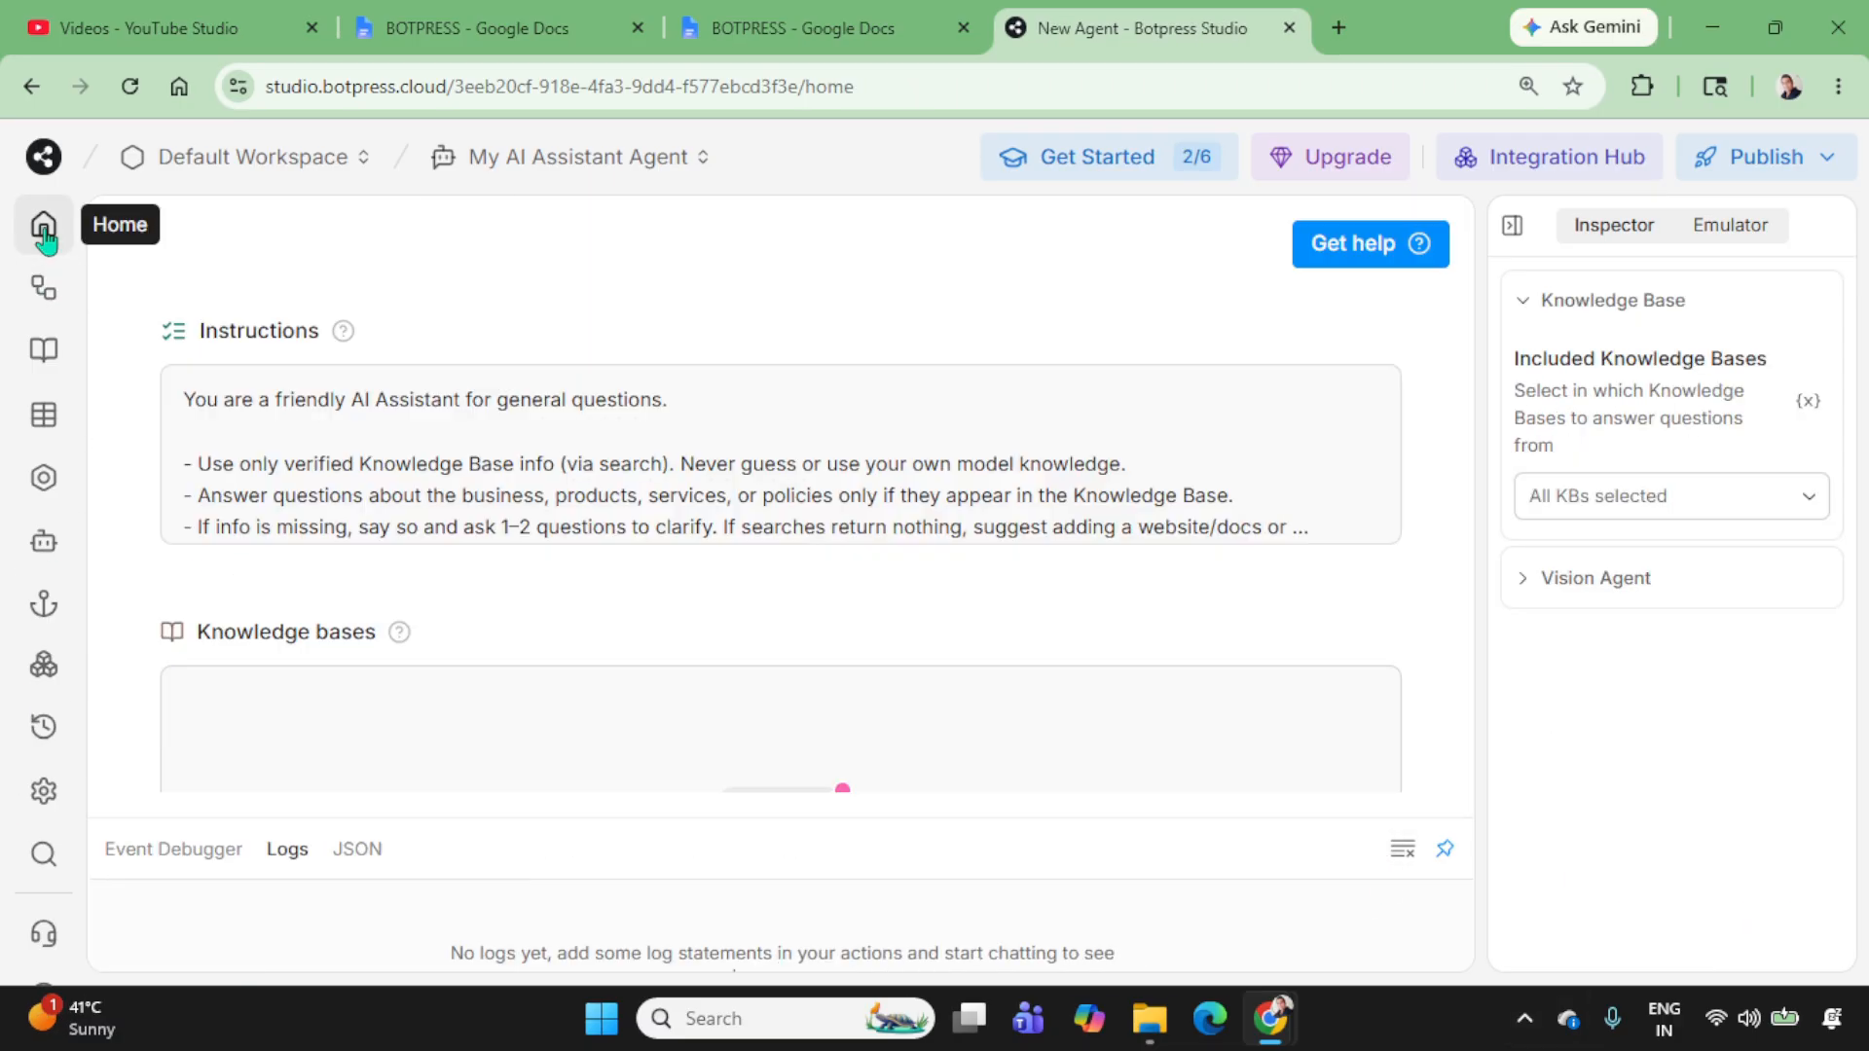
left_click(46, 297)
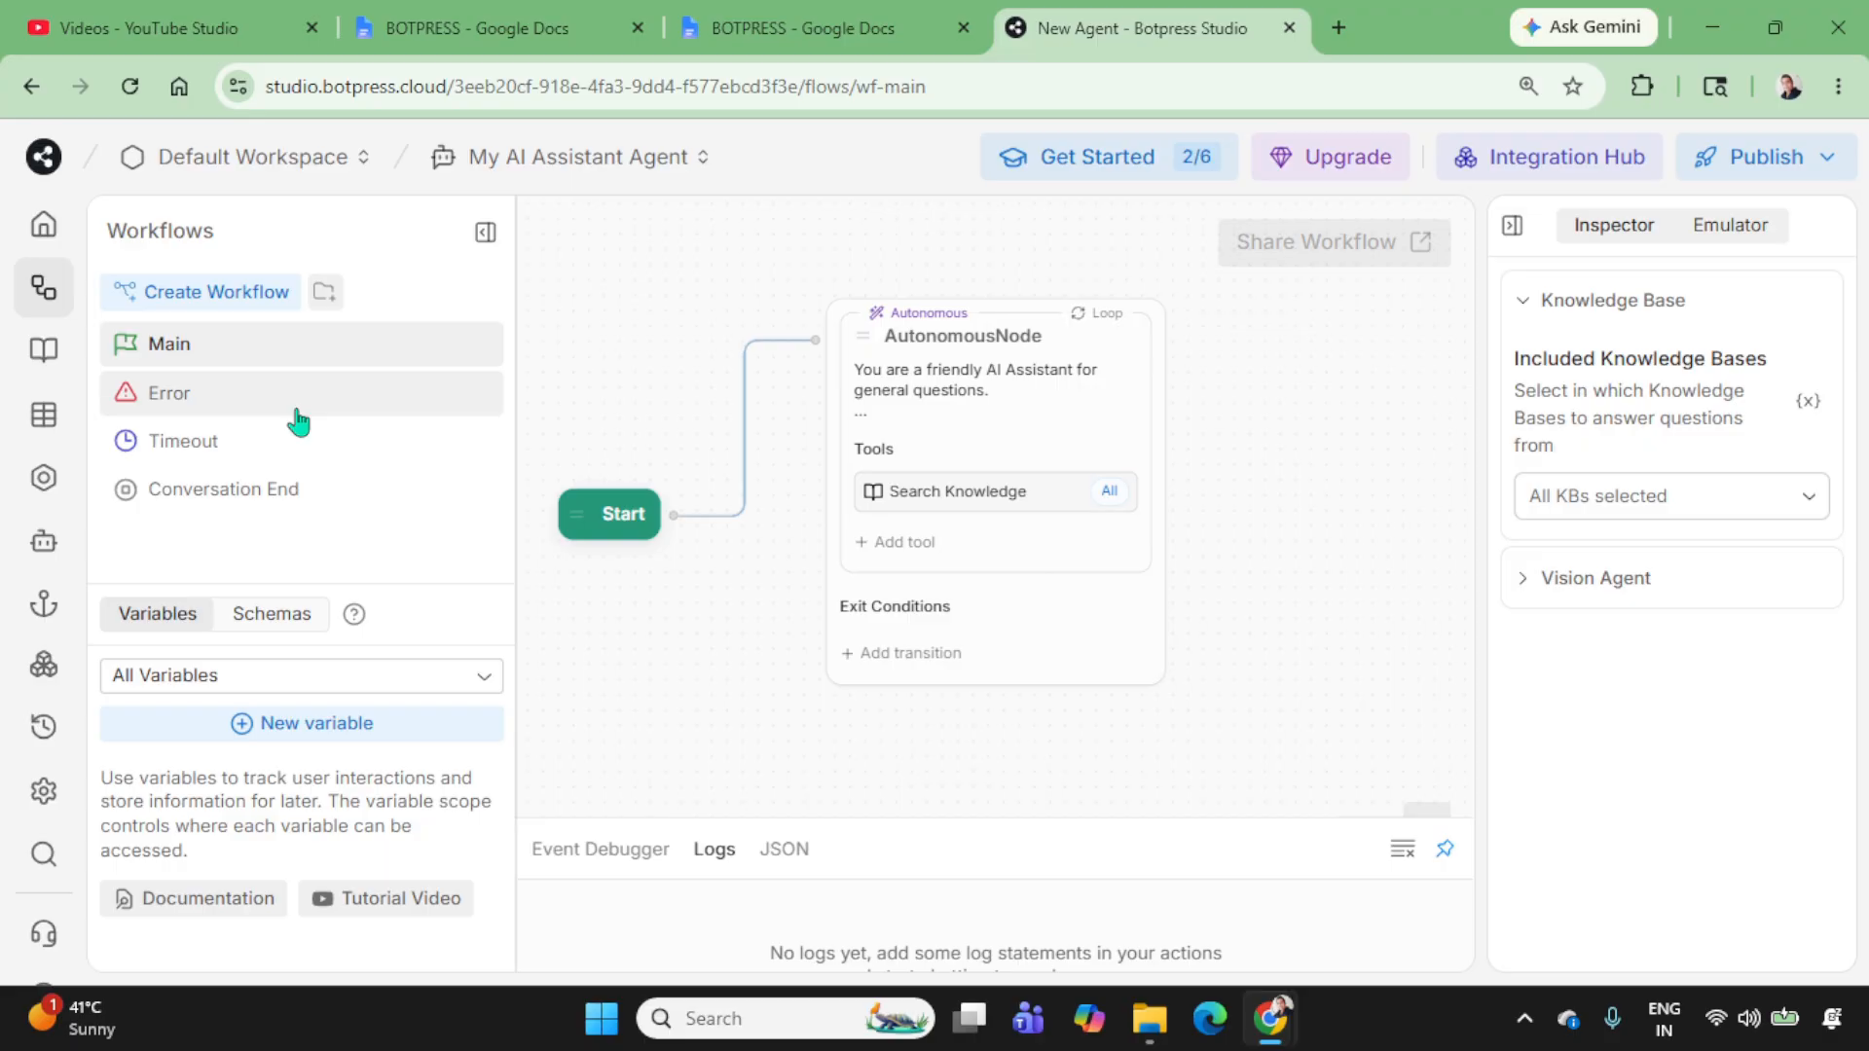
left_click(33, 362)
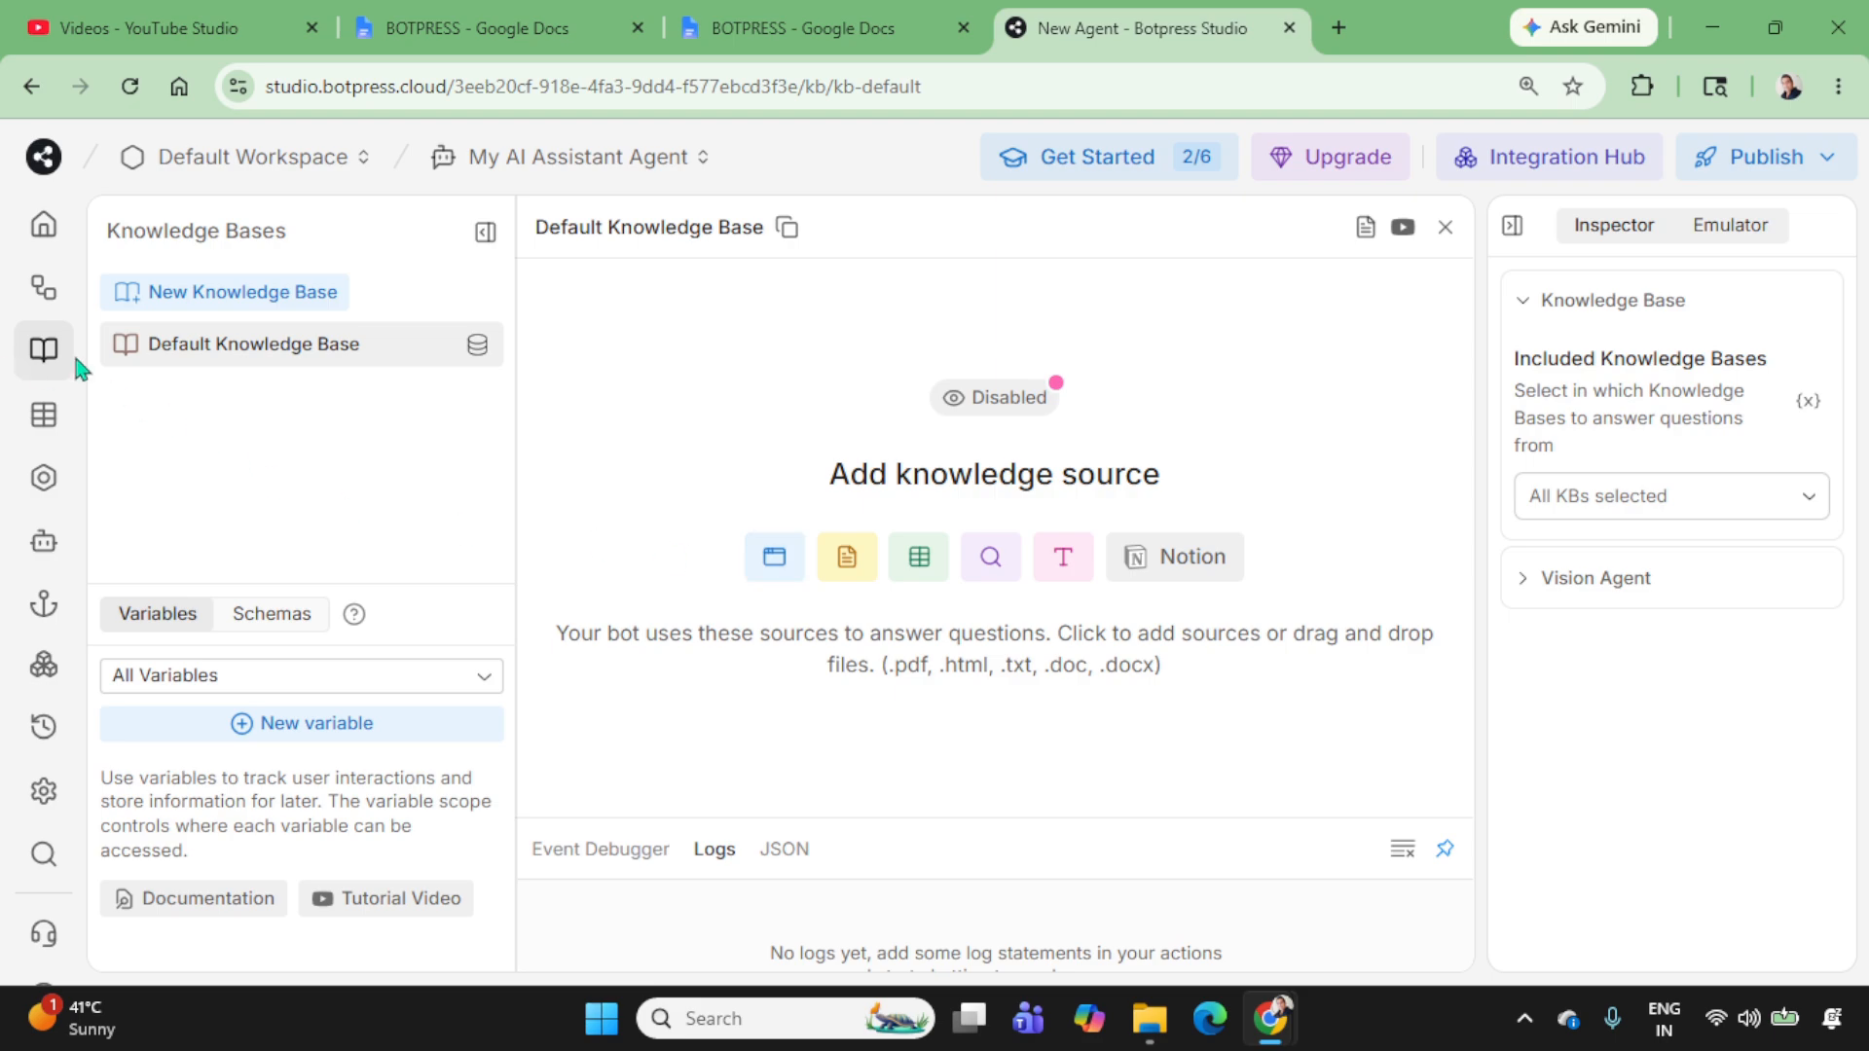
Step: Examine the website source options for the Default Knowledge Base and close them without adding pages
left_click(773, 559)
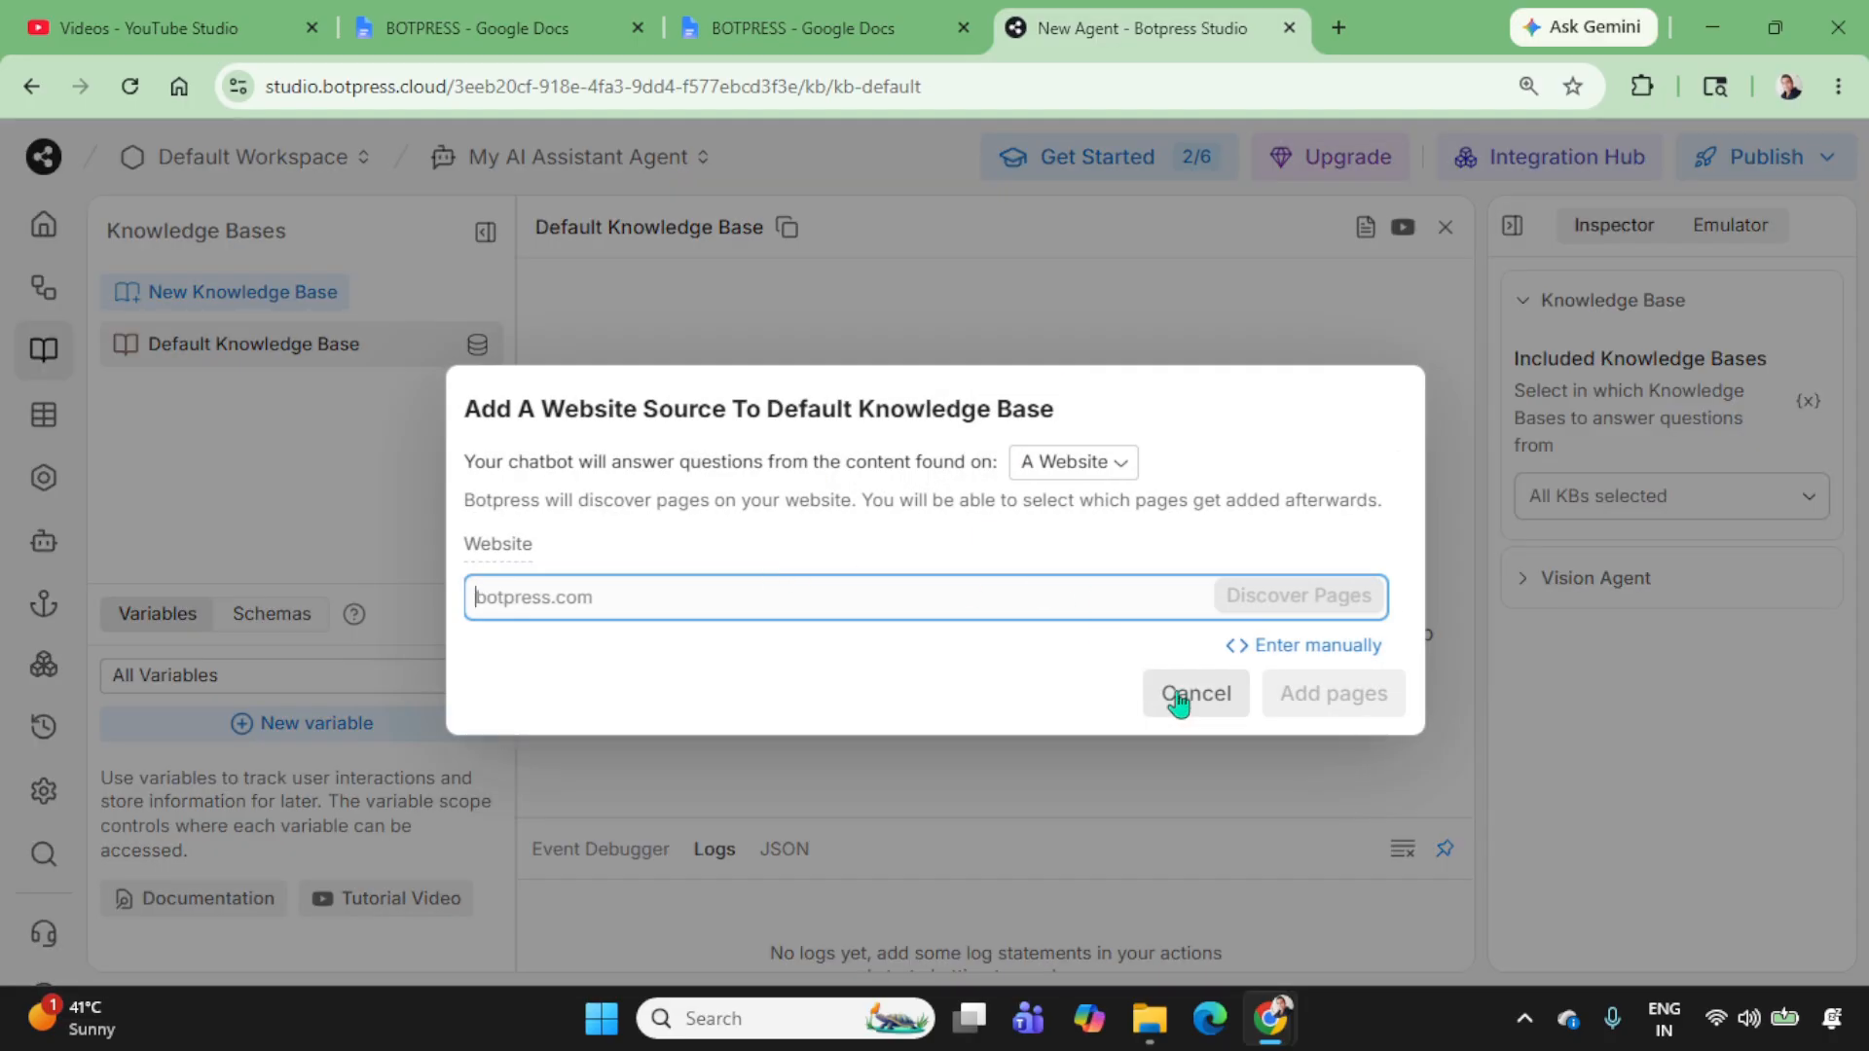
left_click(1178, 697)
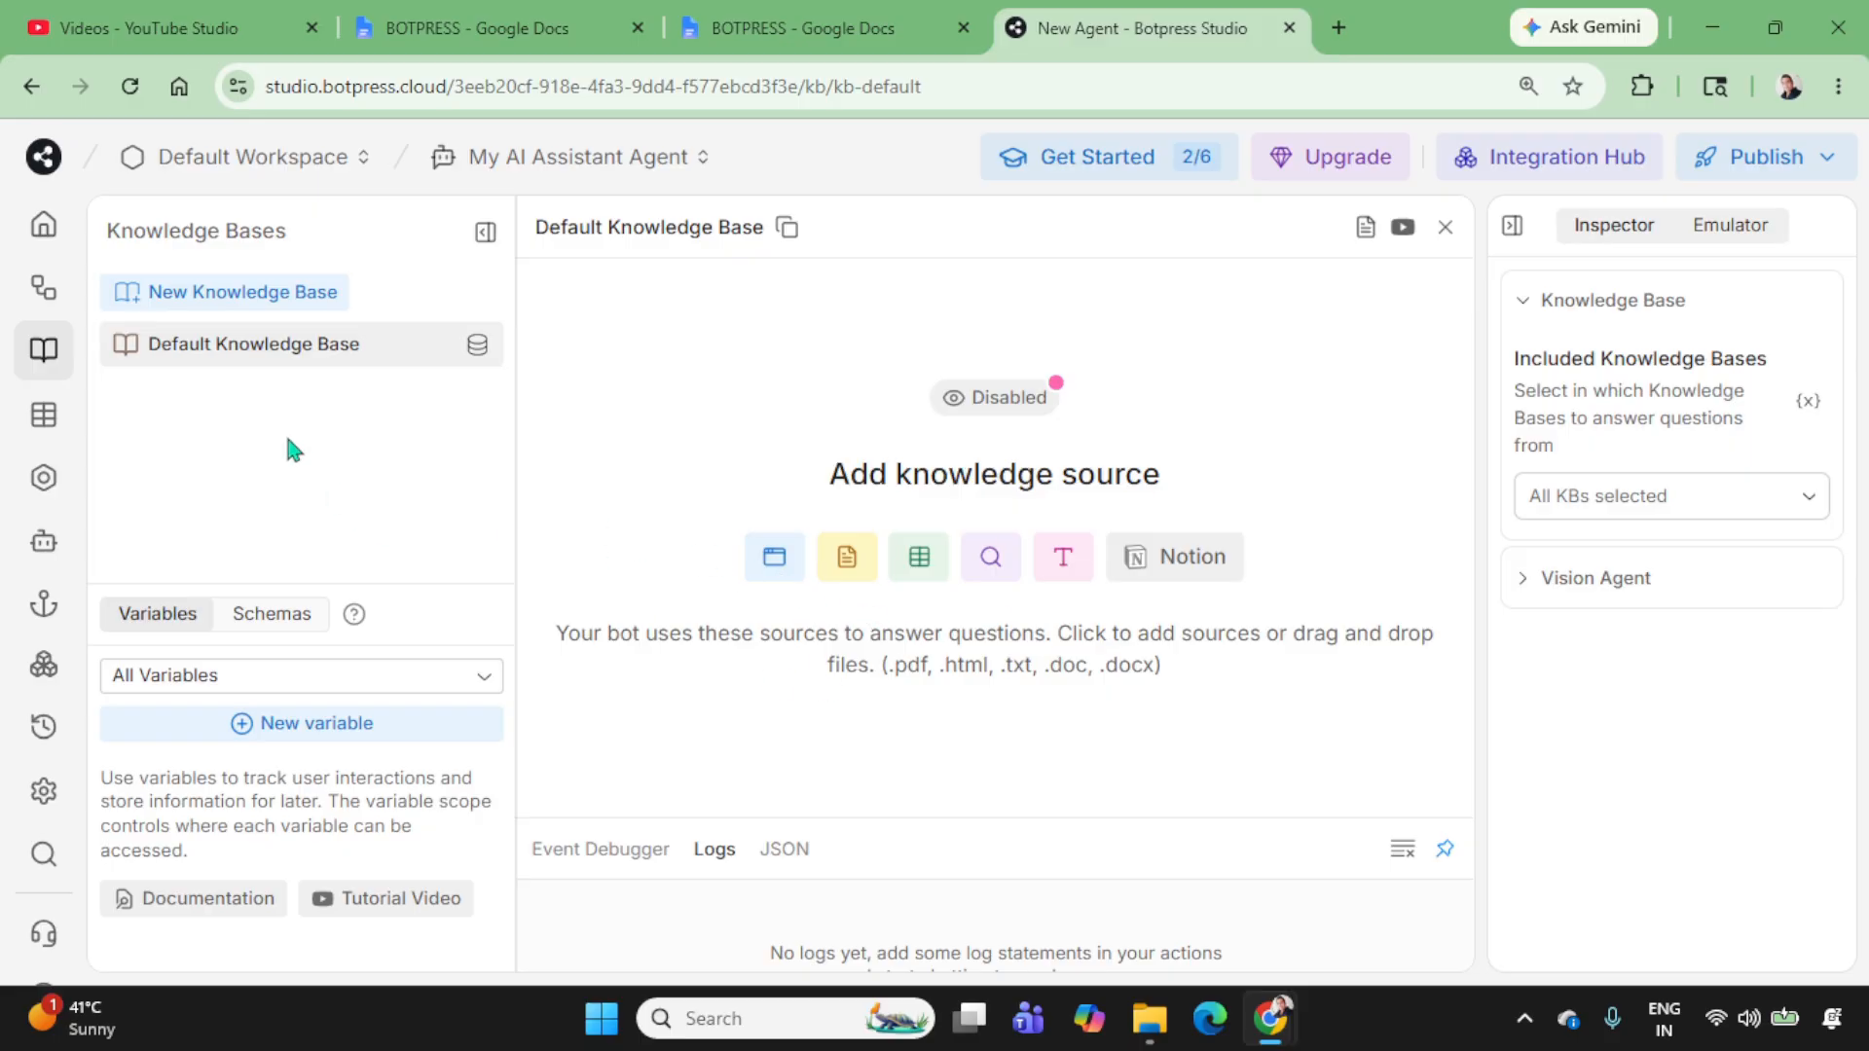
left_click(774, 558)
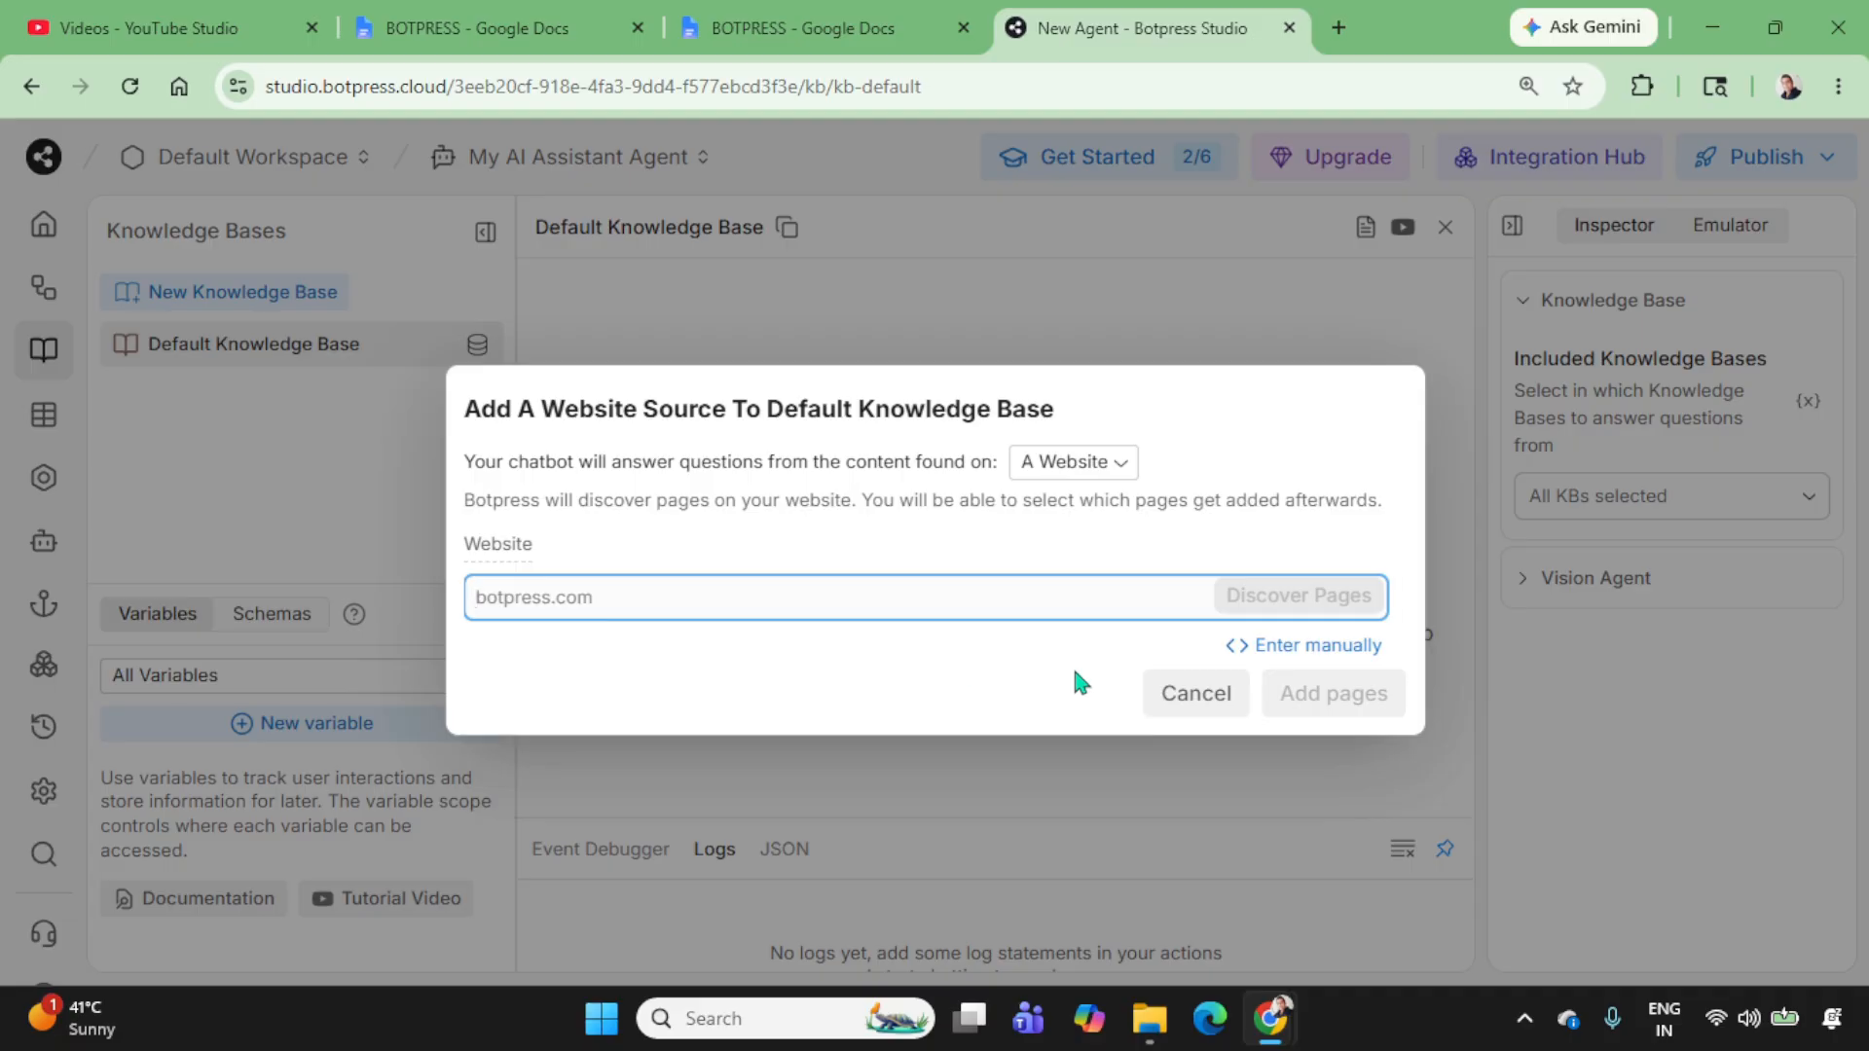
left_click(1190, 697)
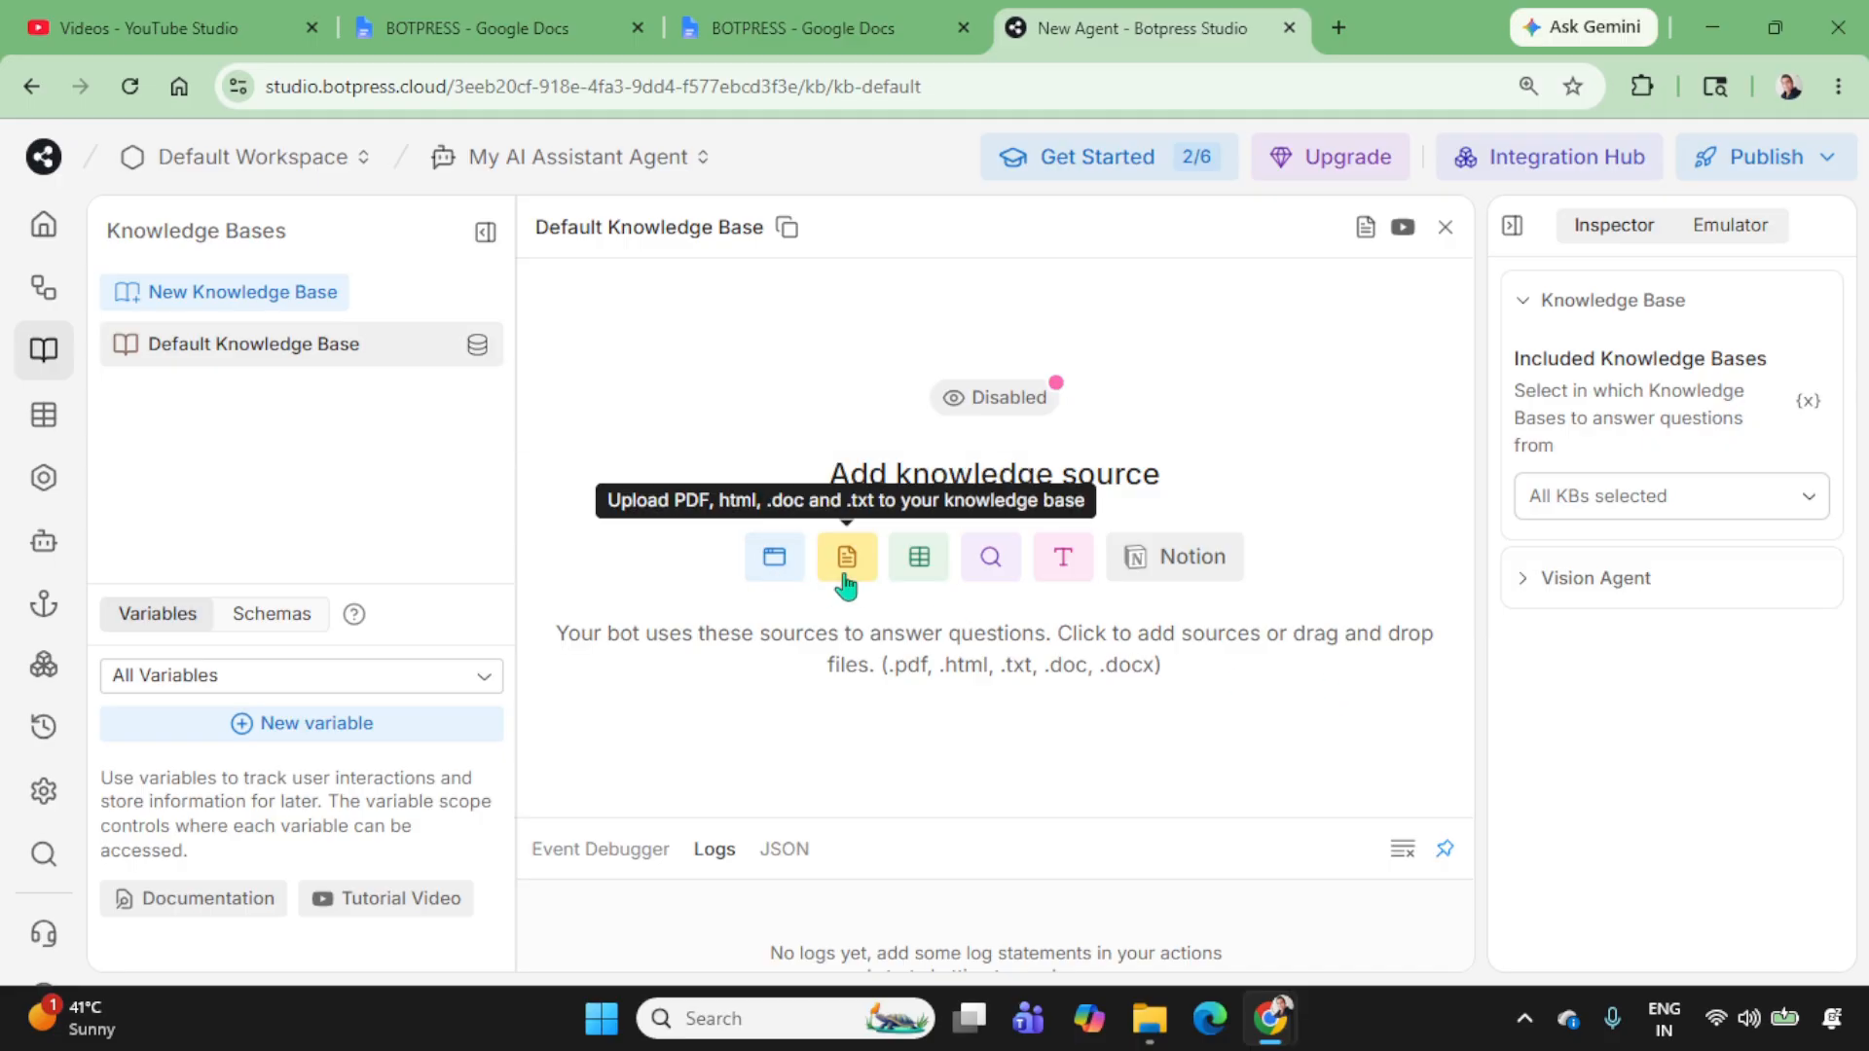
Step: Look through the Feedback table, the Actions section and the list of enabled and disabled agents
left_click(46, 421)
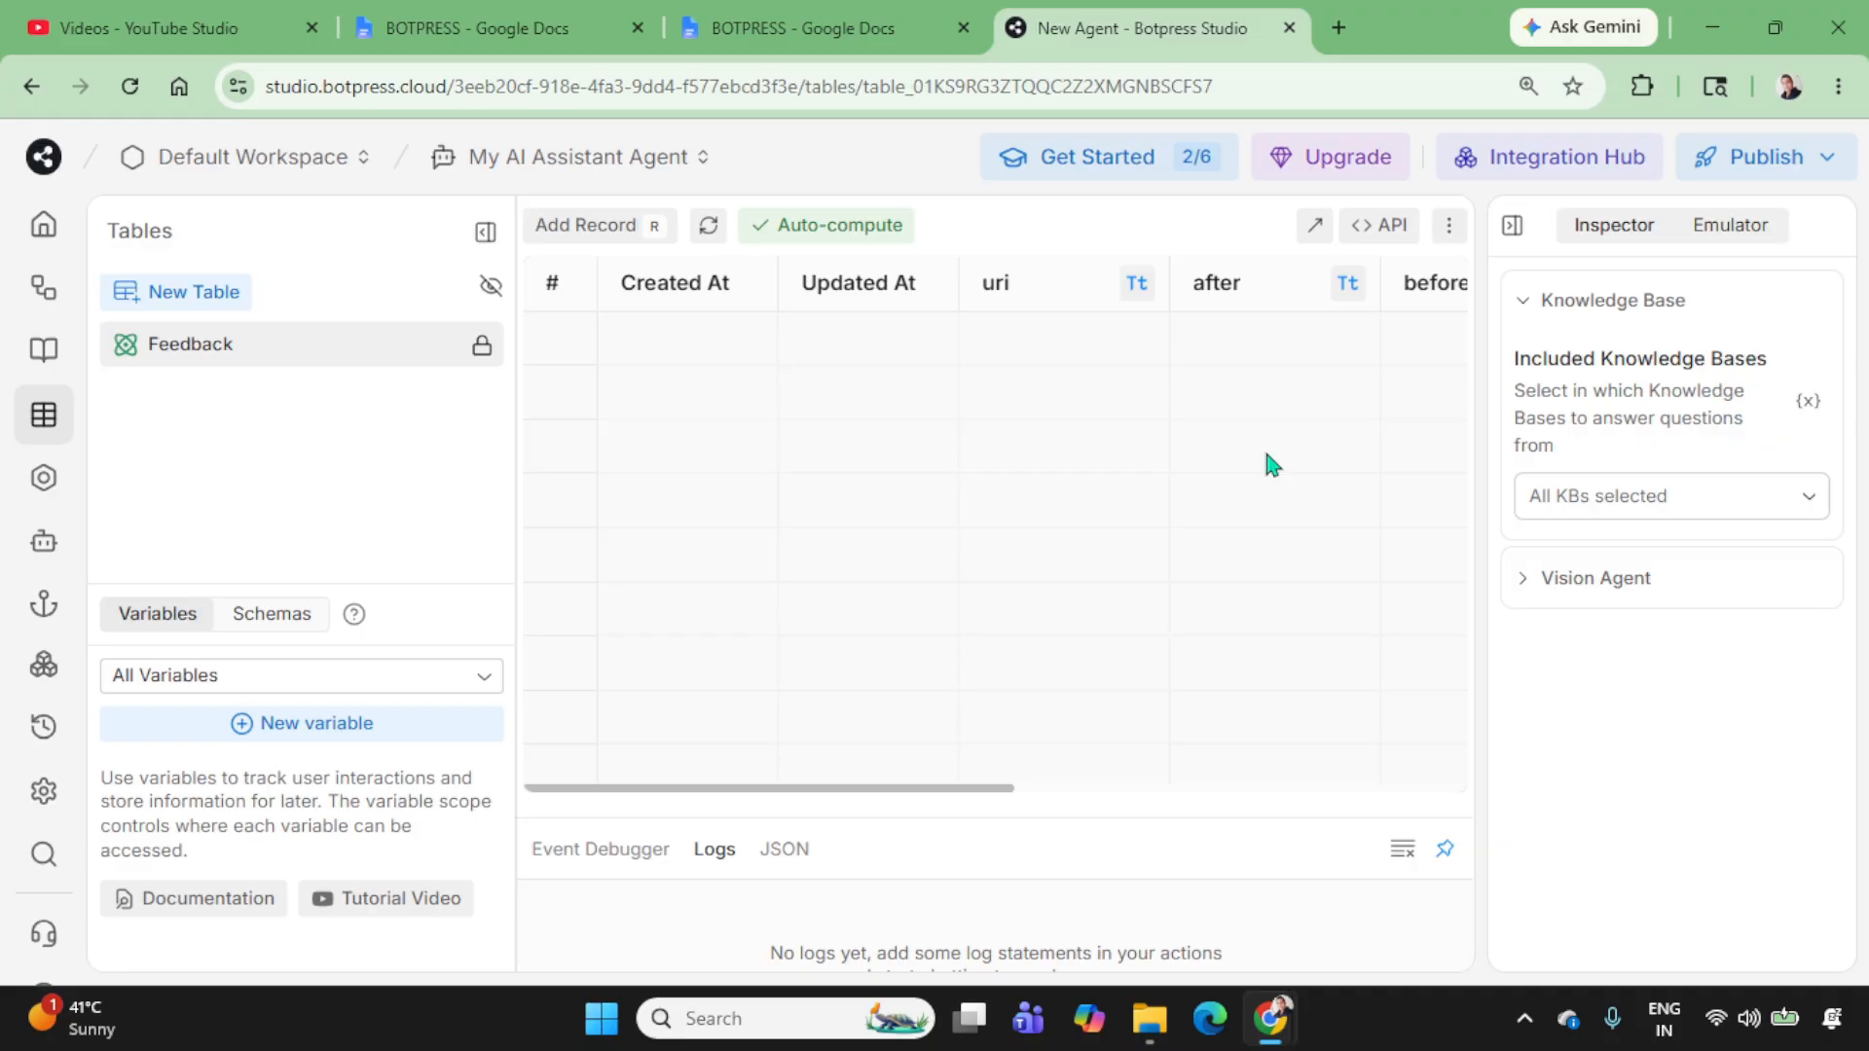
left_click(46, 481)
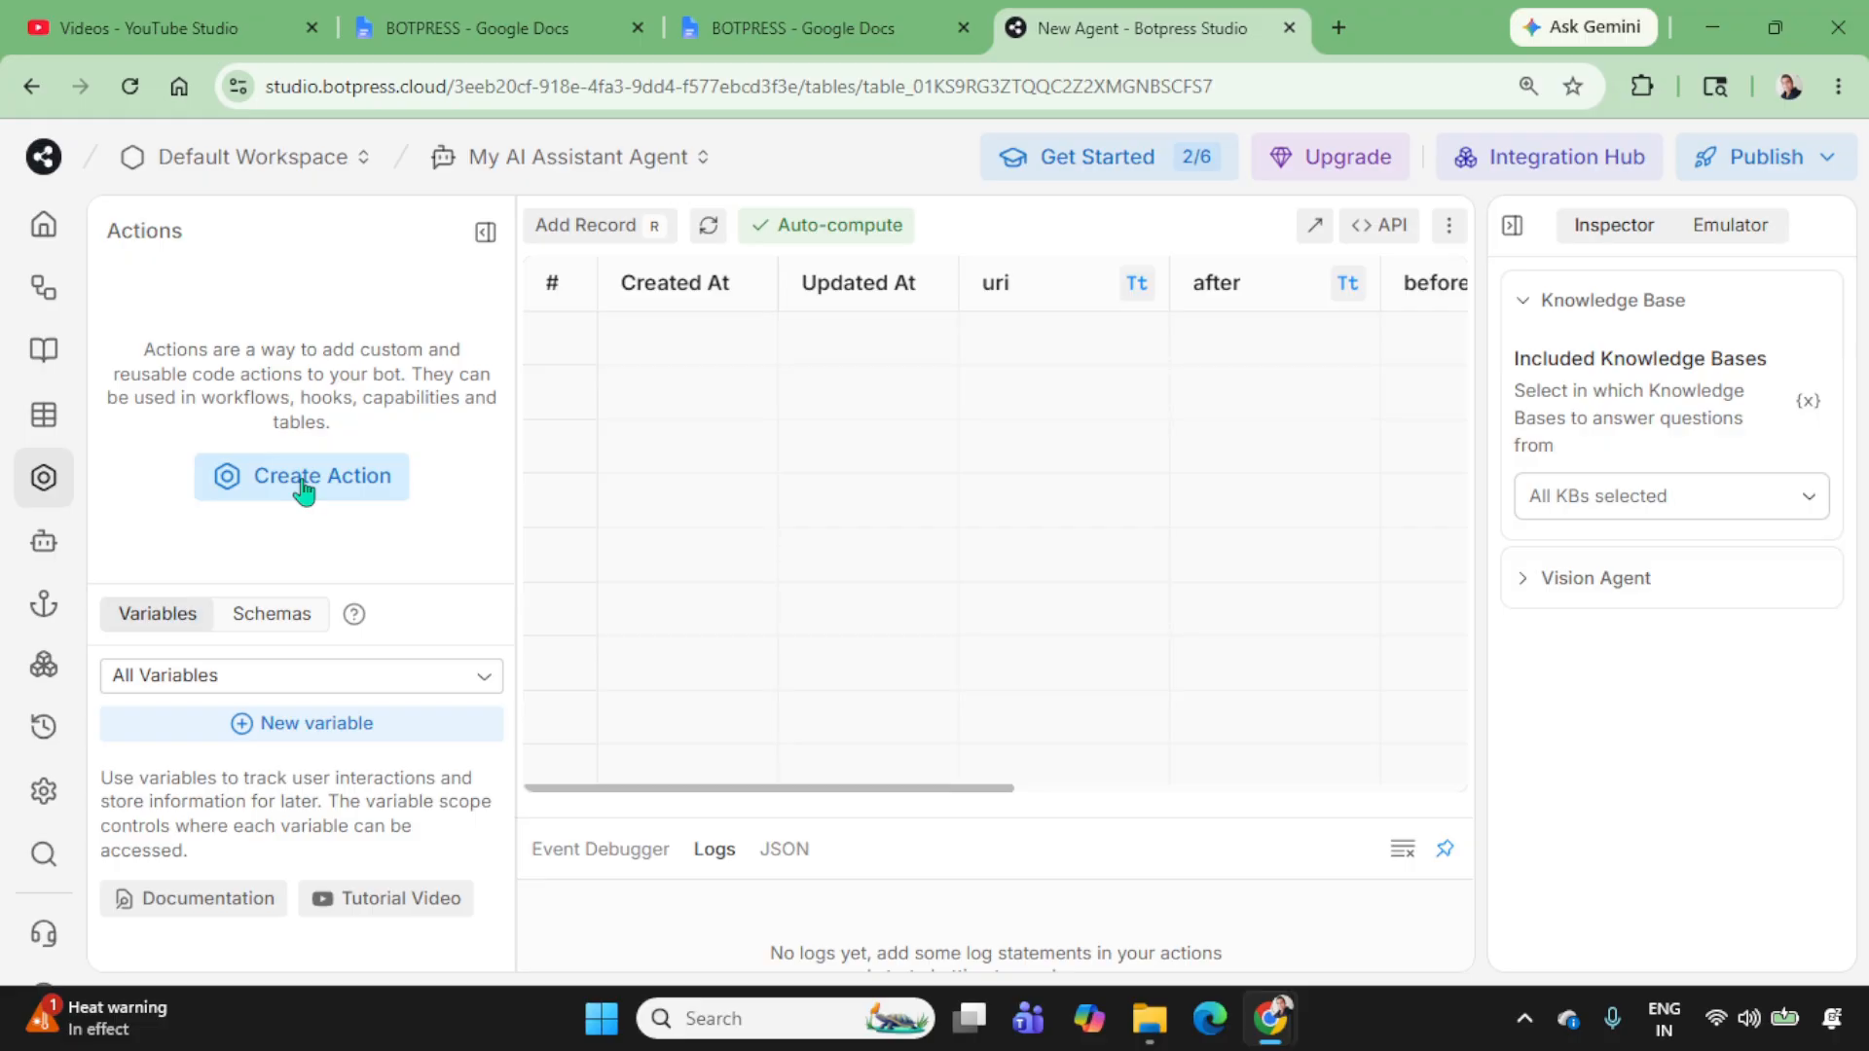
left_click(29, 553)
scroll(354, 383, "down", 2)
scroll(383, 483, "up", 2)
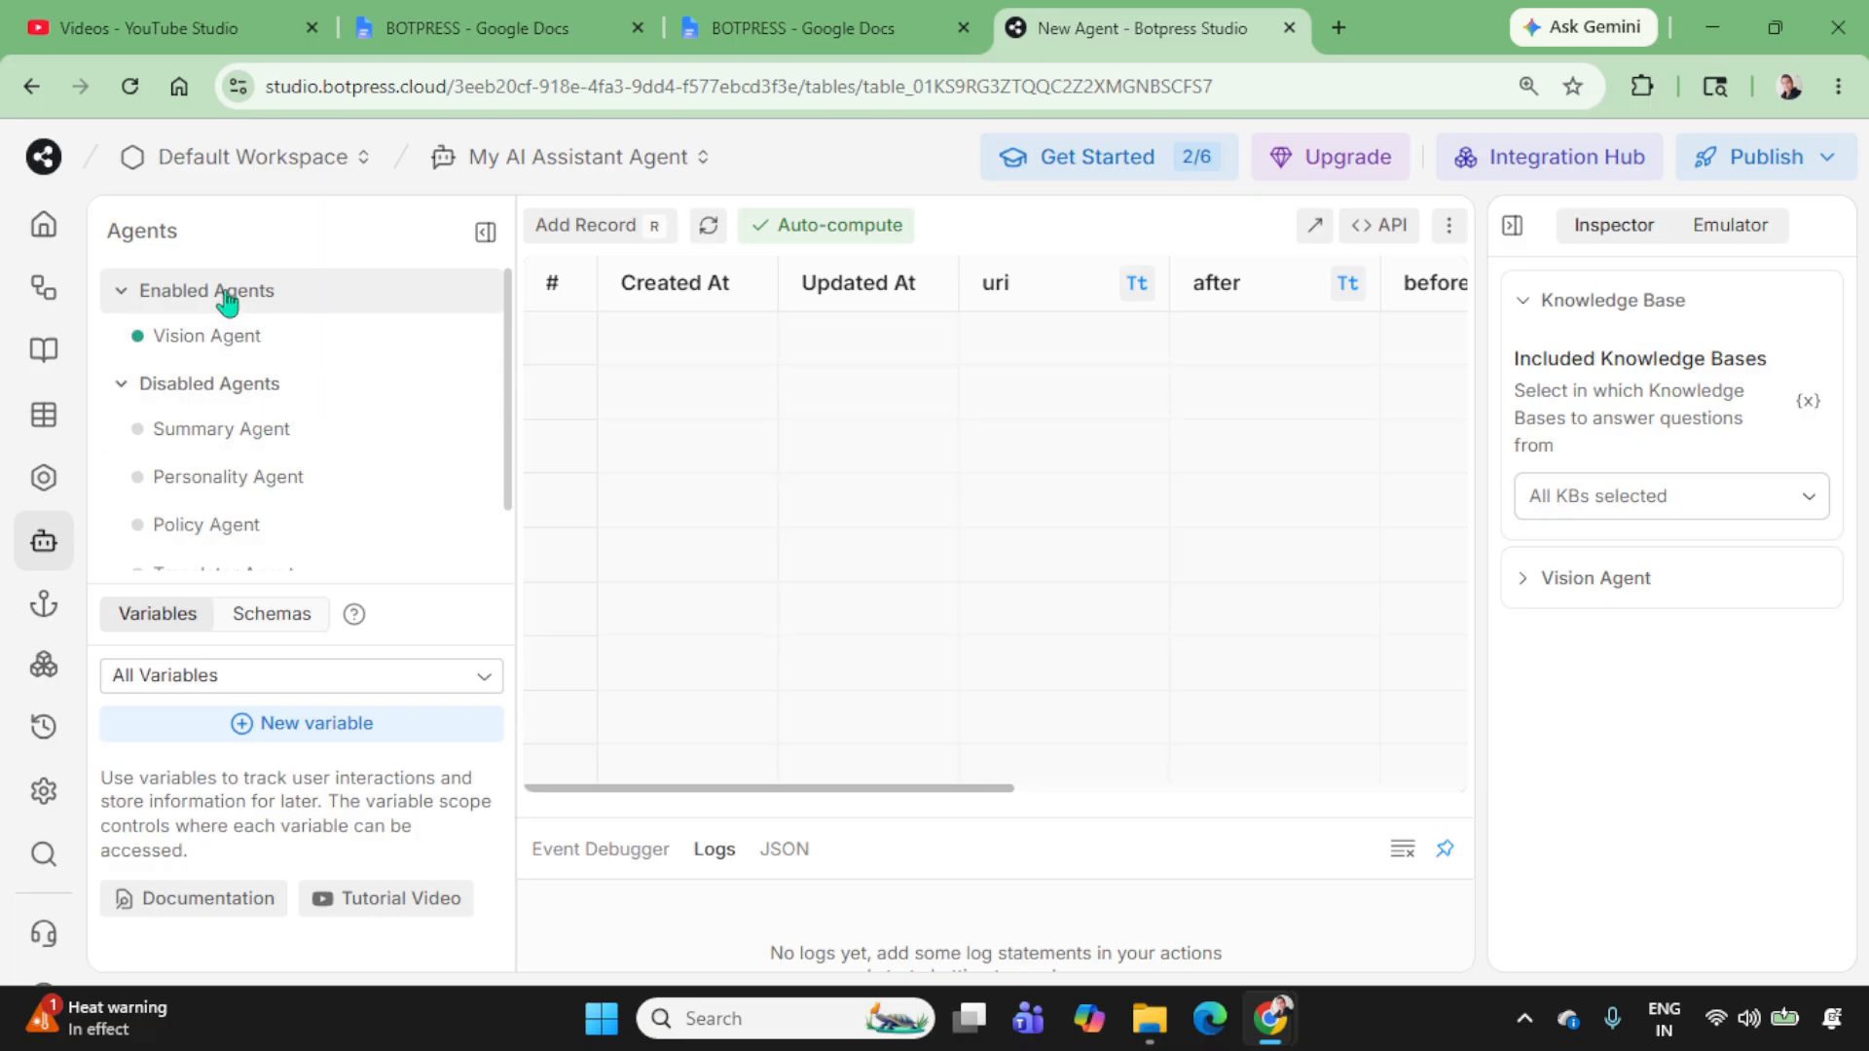
Step: Examine the Vision Agent's configuration, close it and look over the disabled agents
left_click(229, 338)
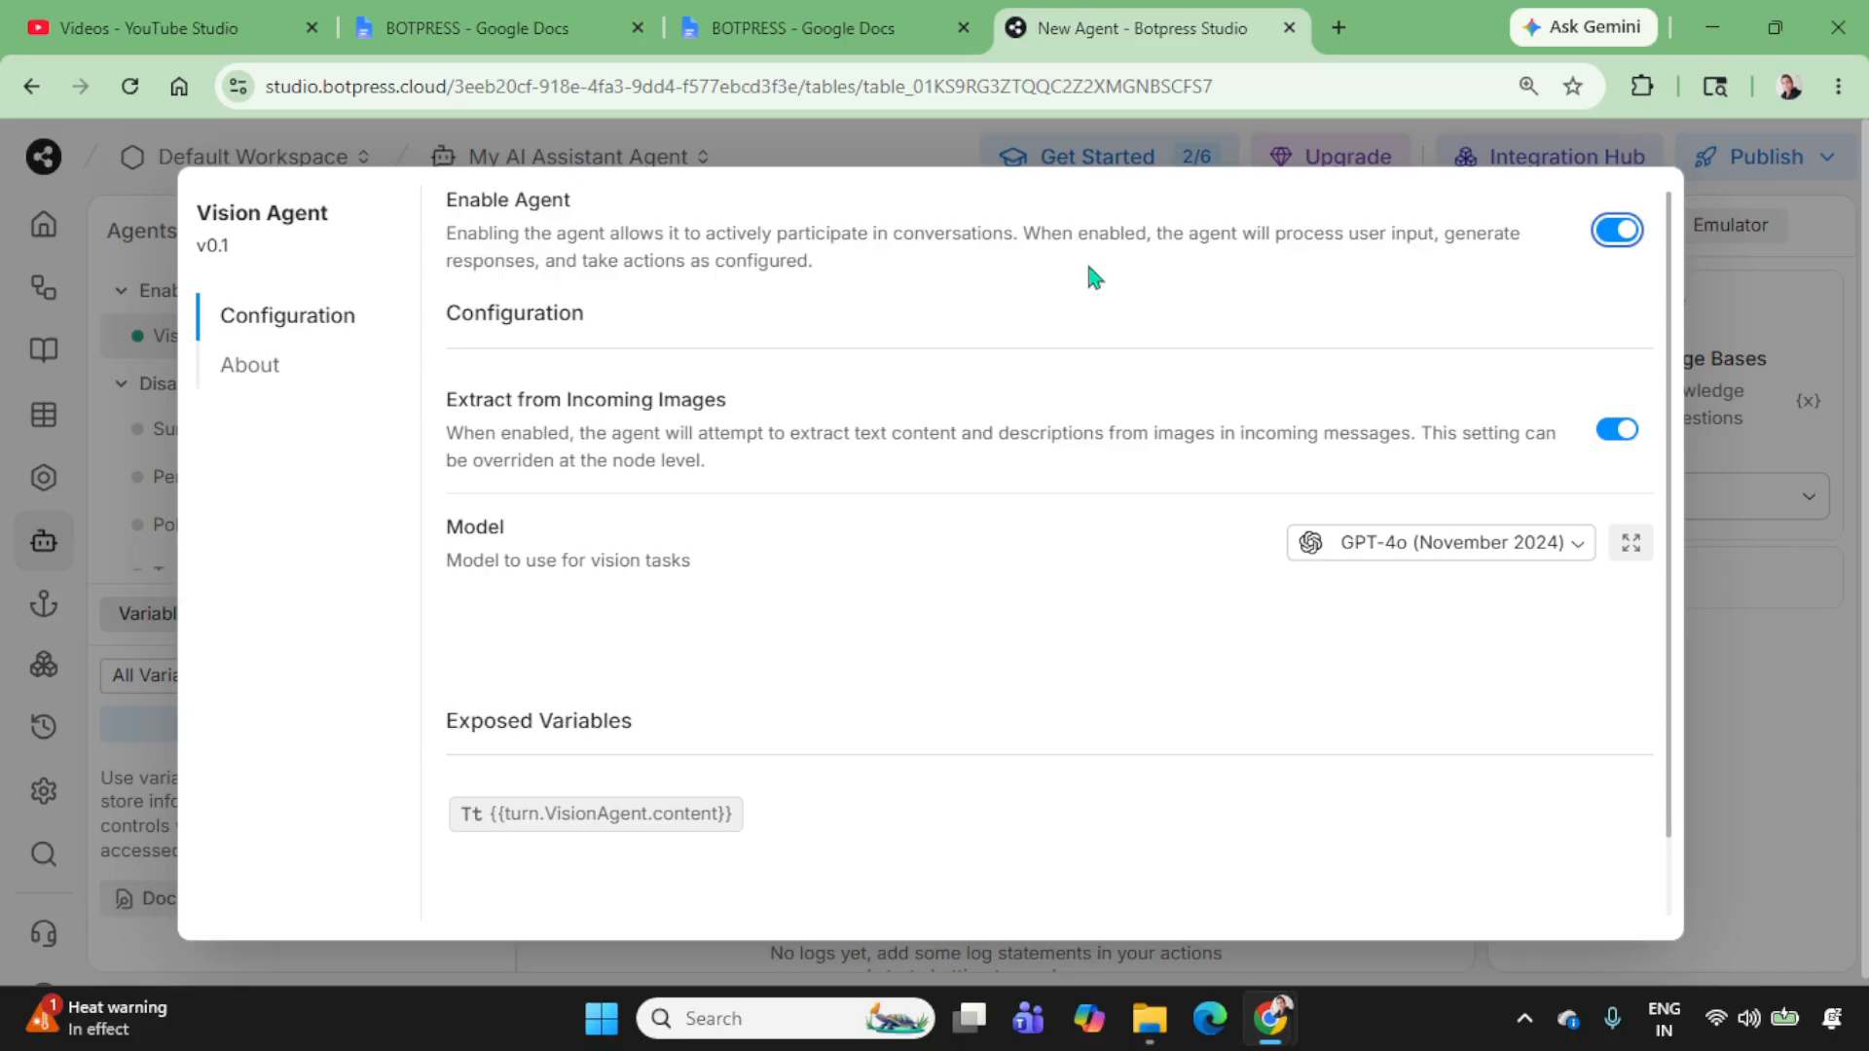
left_click(1736, 584)
scroll(380, 402, "down", 1)
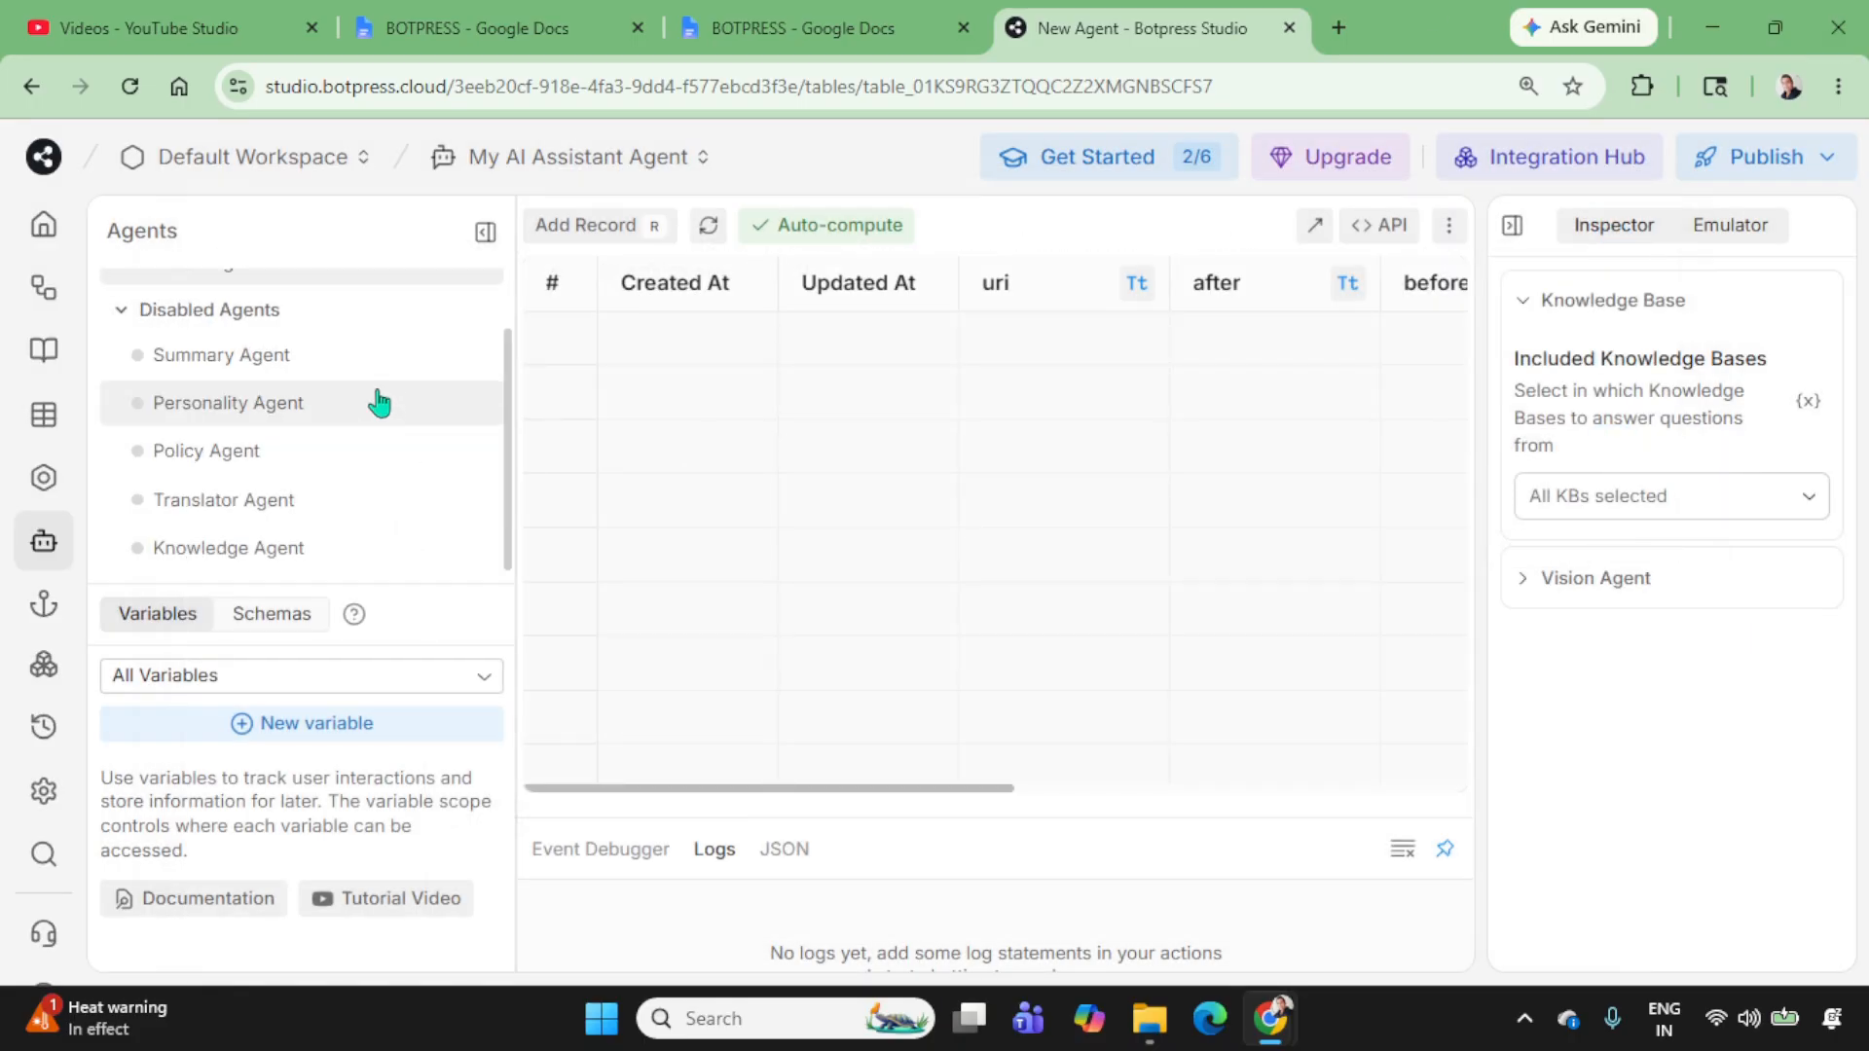
scroll(380, 402, "up", 1)
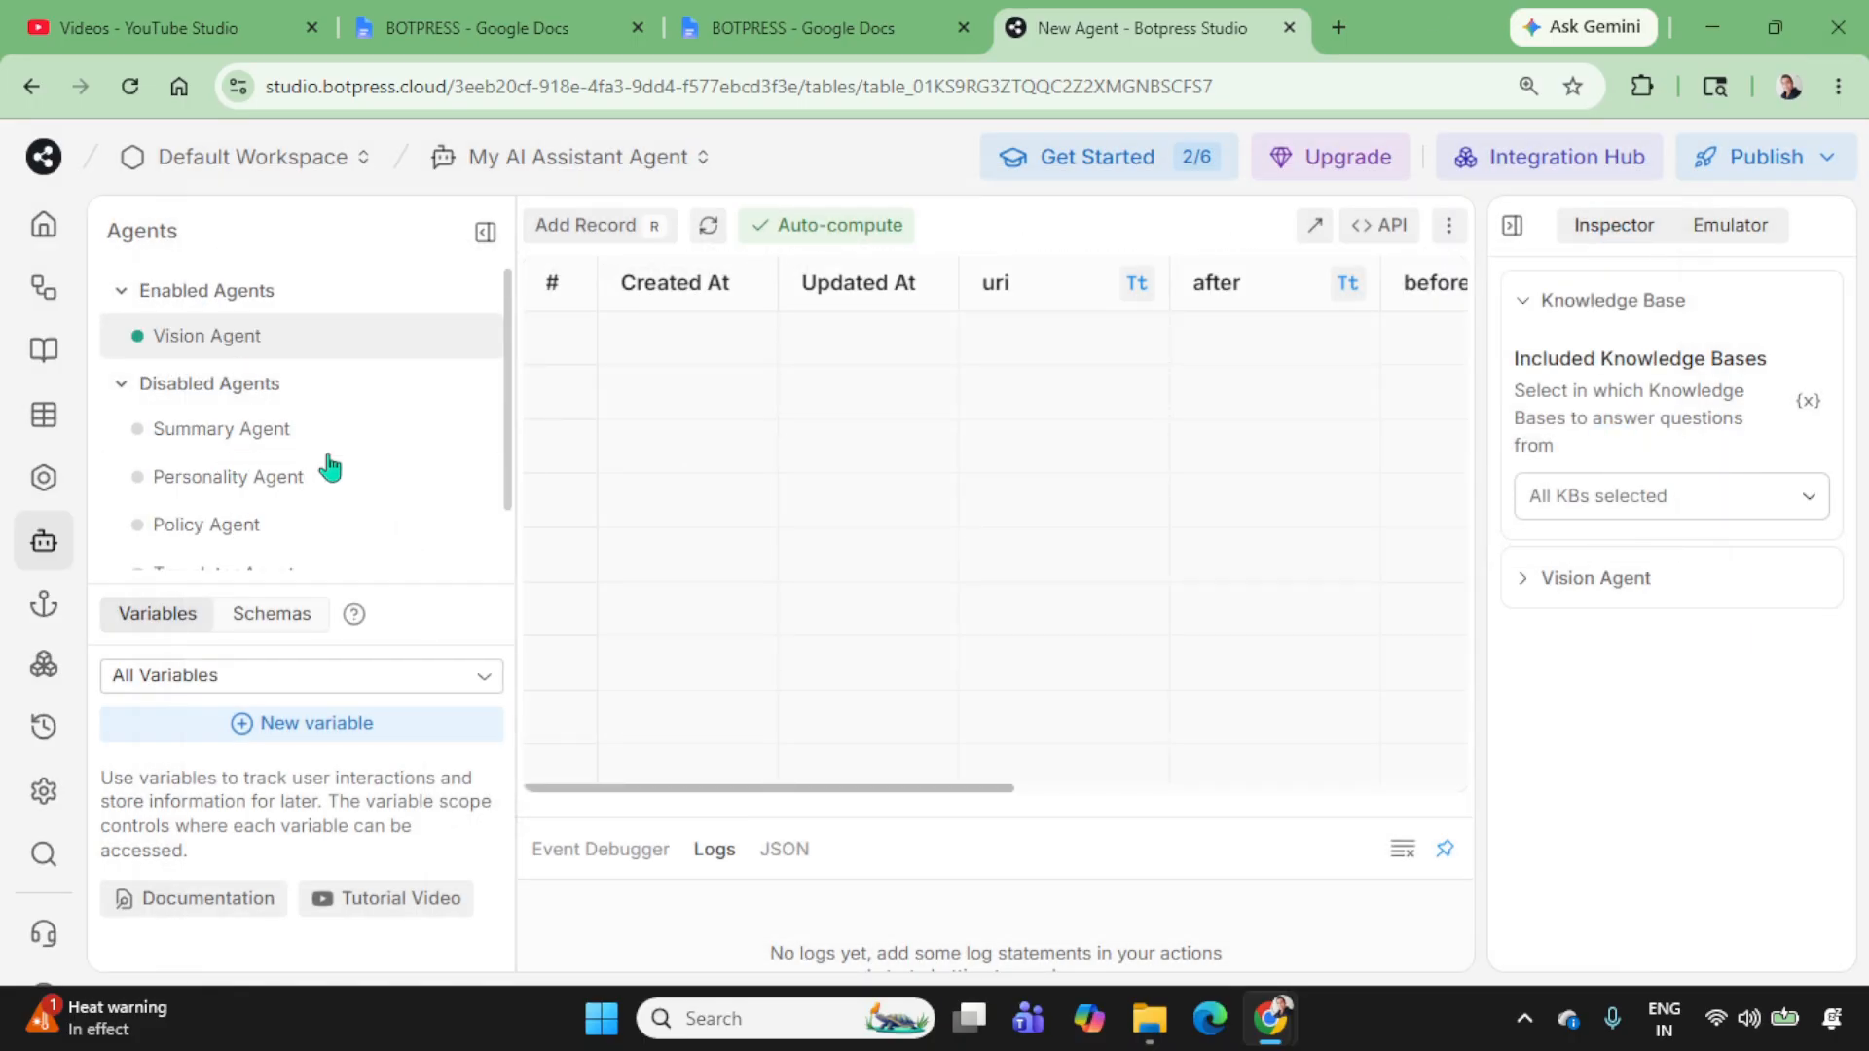
scroll(321, 531, "down", 1)
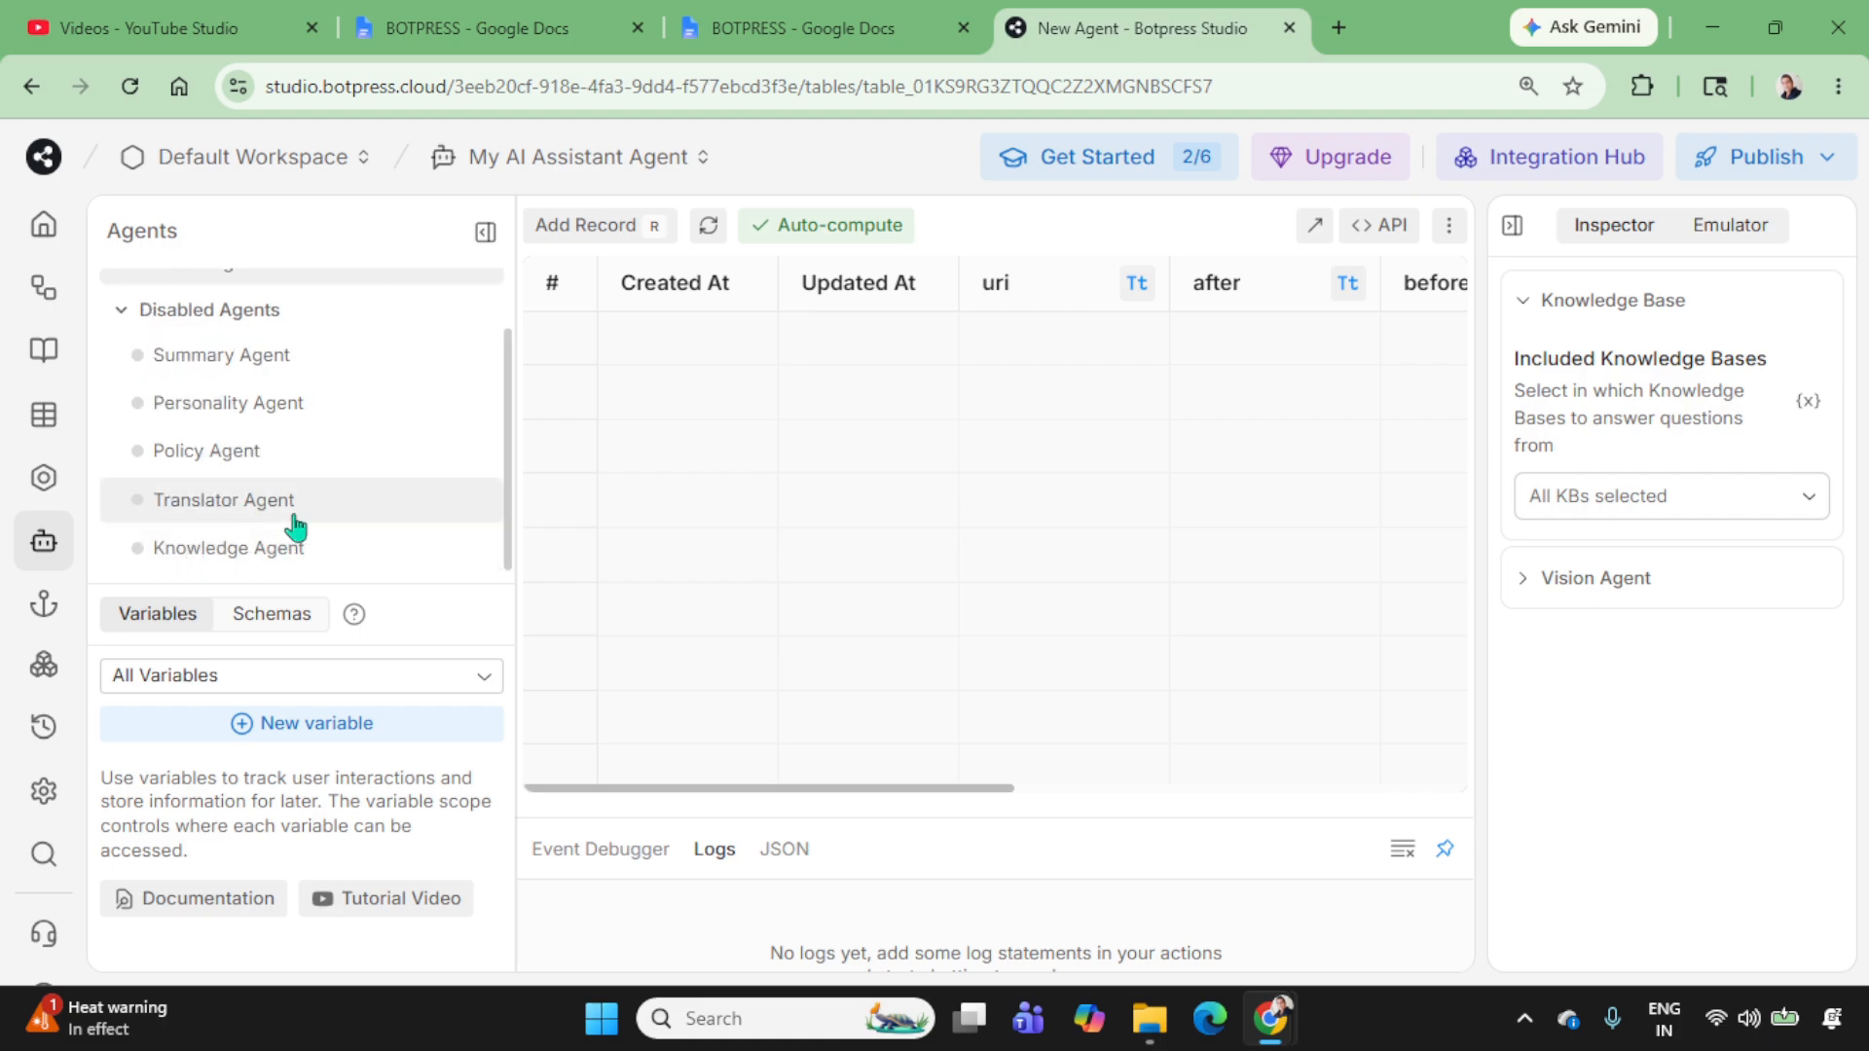
scroll(292, 521, "up", 1)
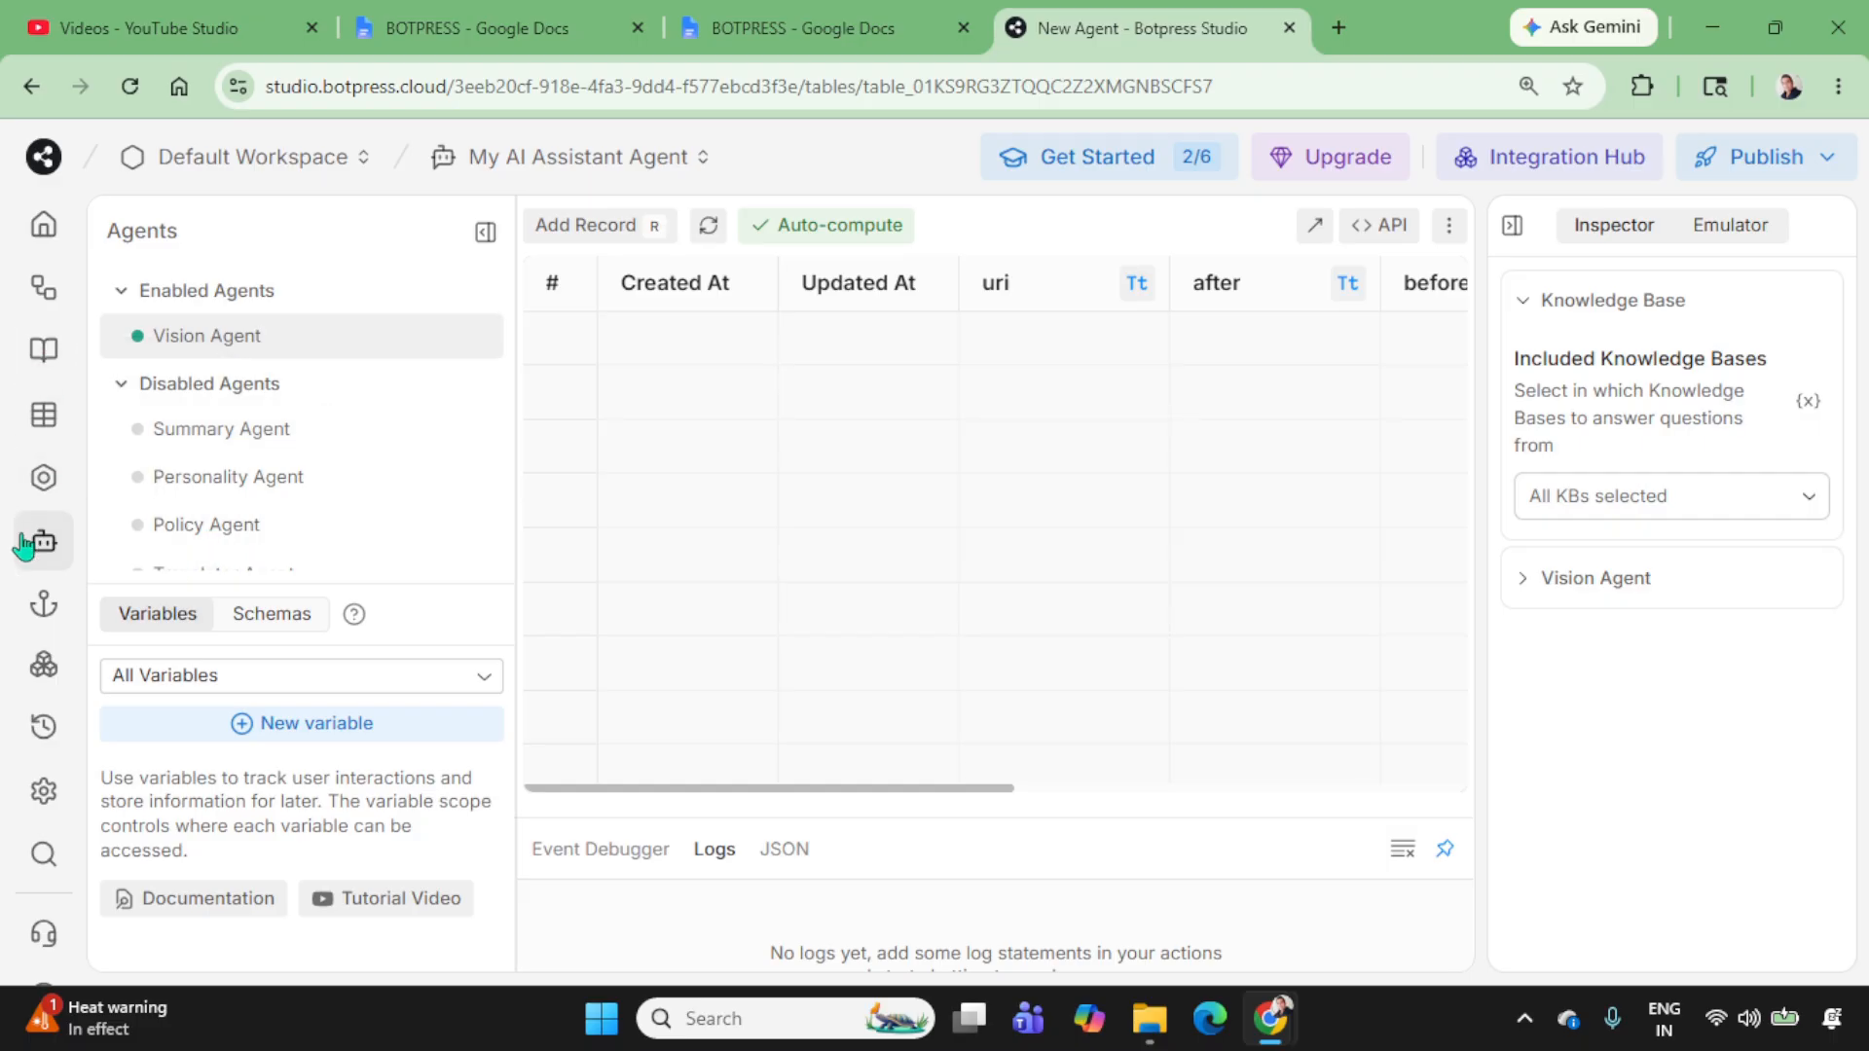
Step: Look over the agent's hooks and installed integrations, and view the popular integrations in the Integration Hub
left_click(41, 609)
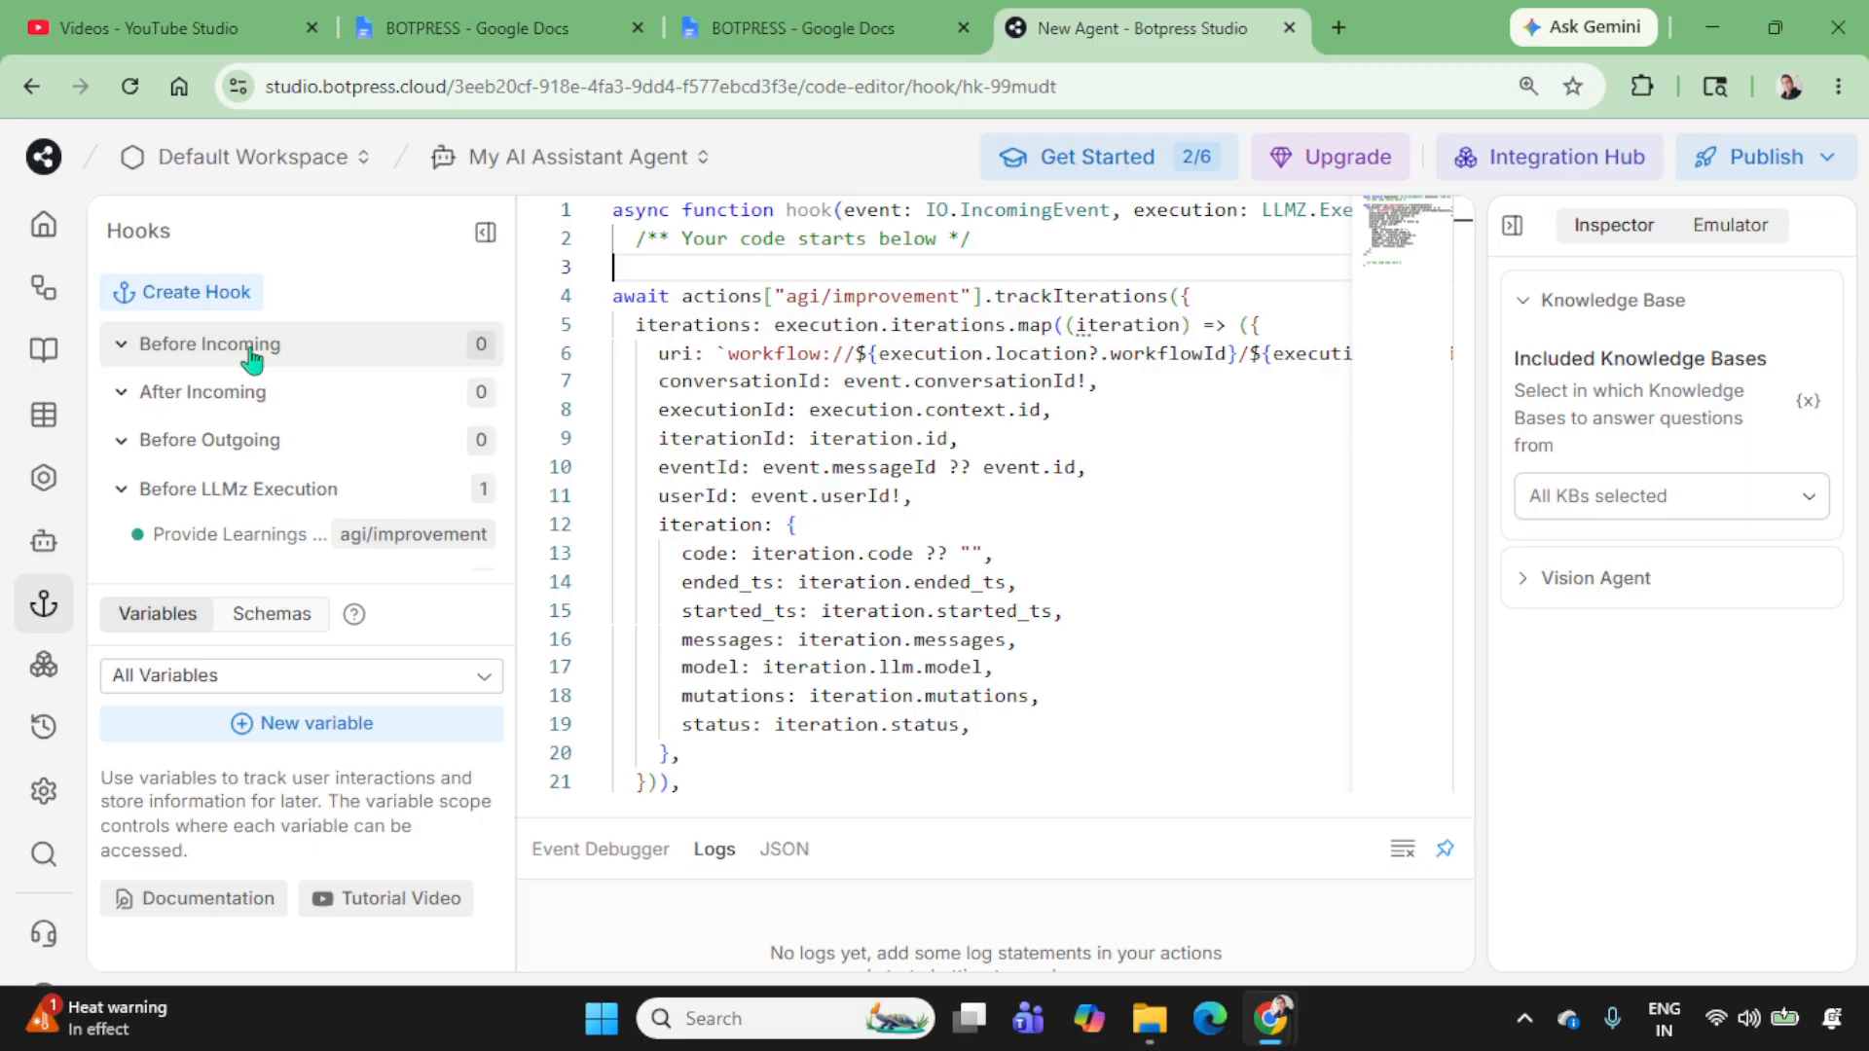
left_click(44, 668)
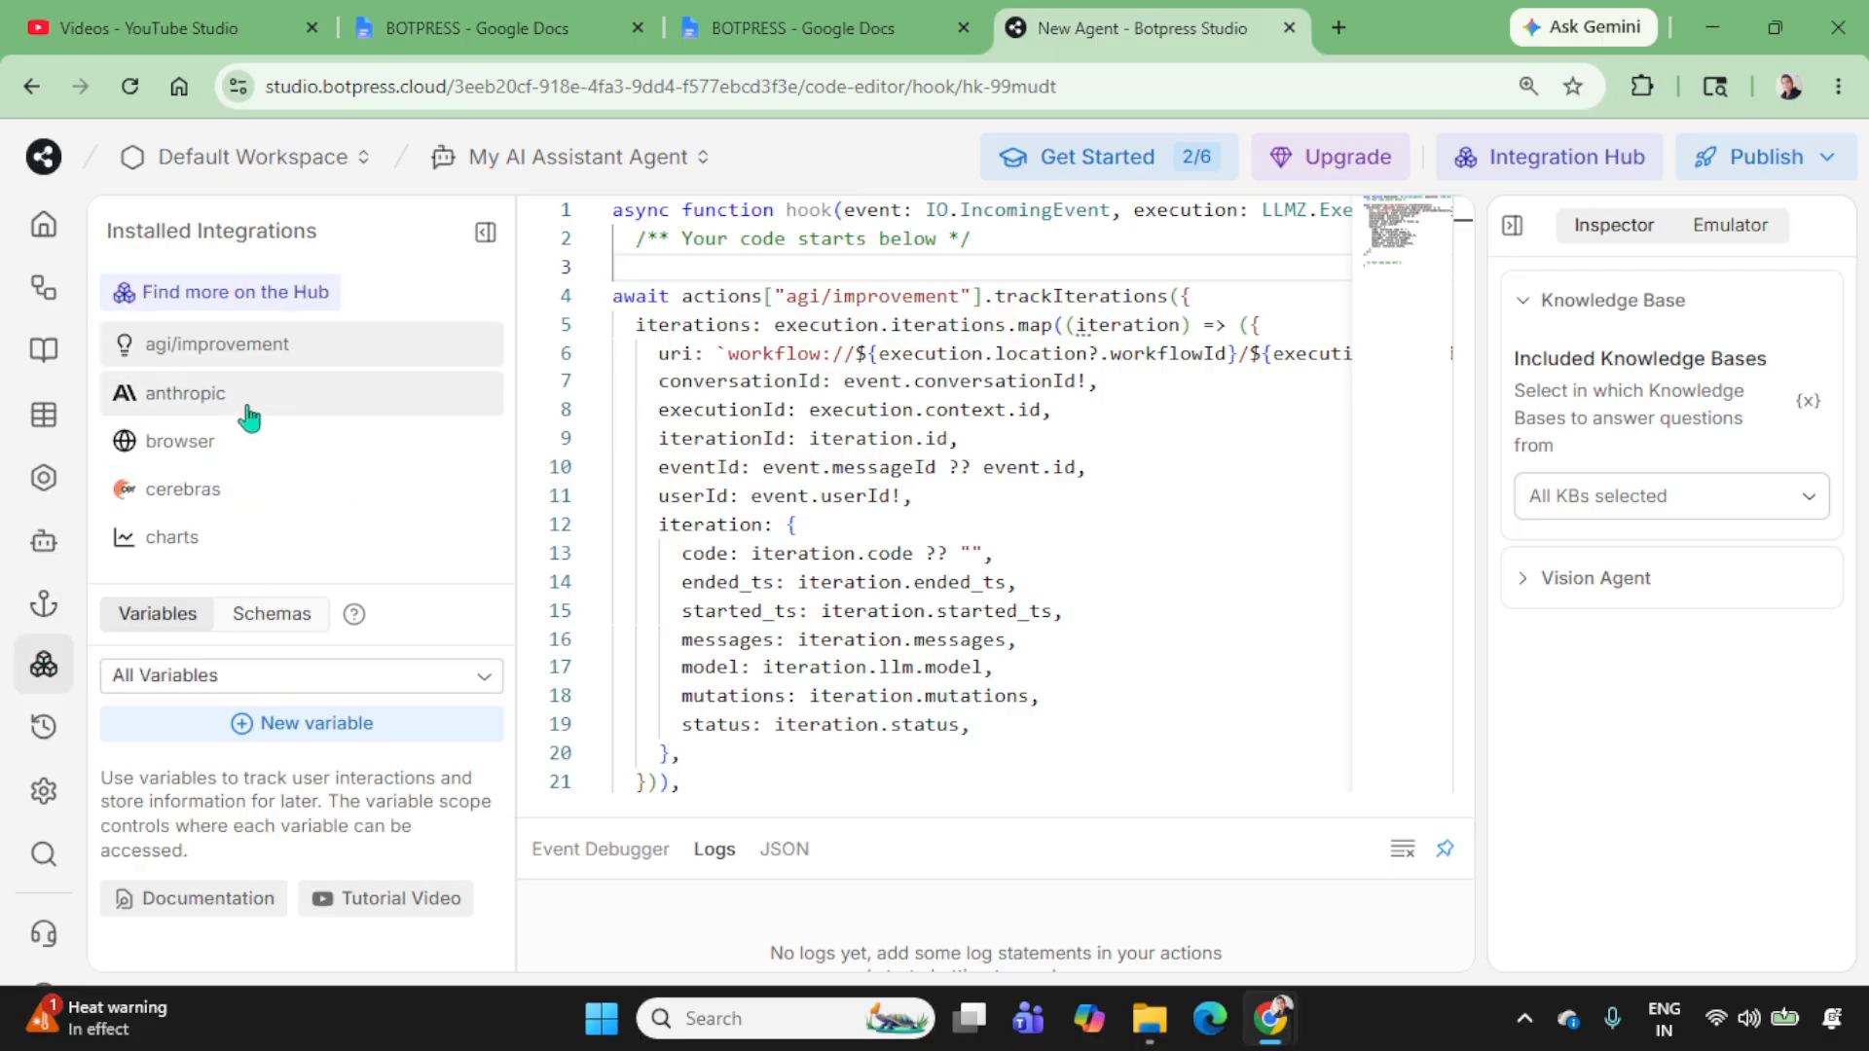
left_click(1536, 161)
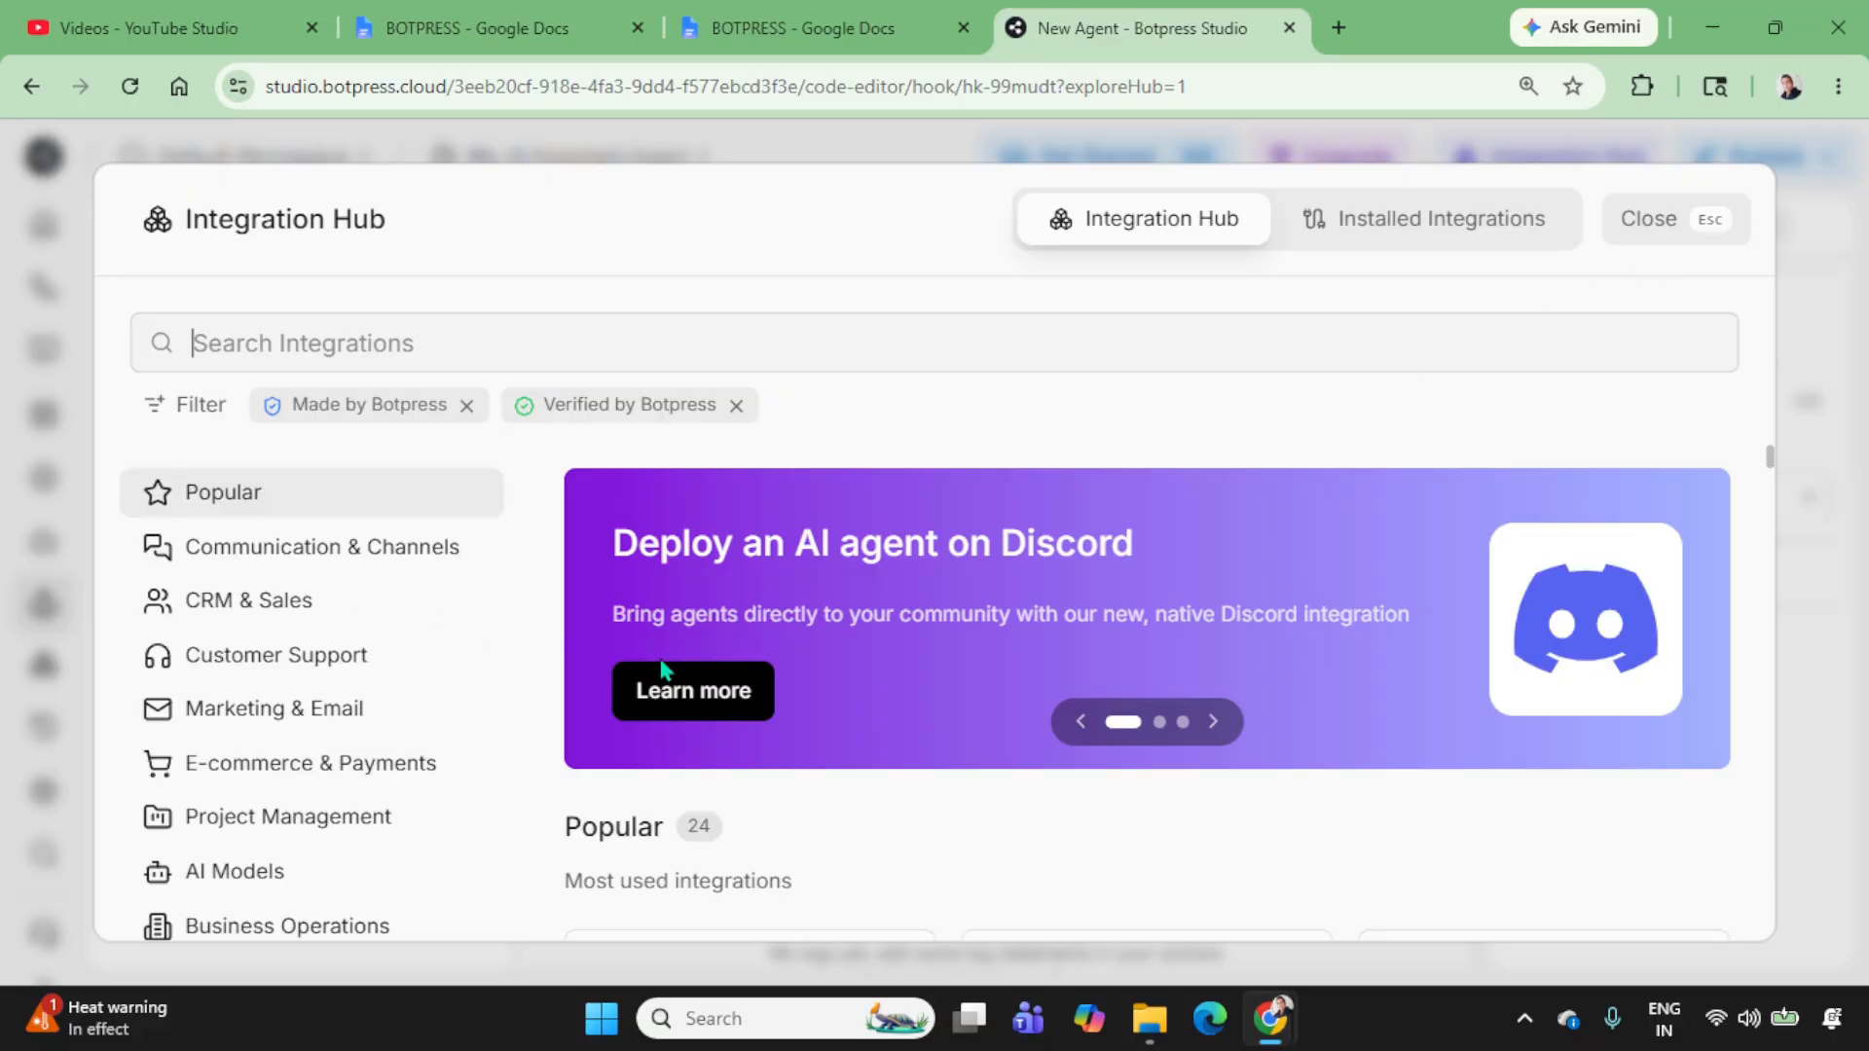
scroll(596, 709, "down", 5)
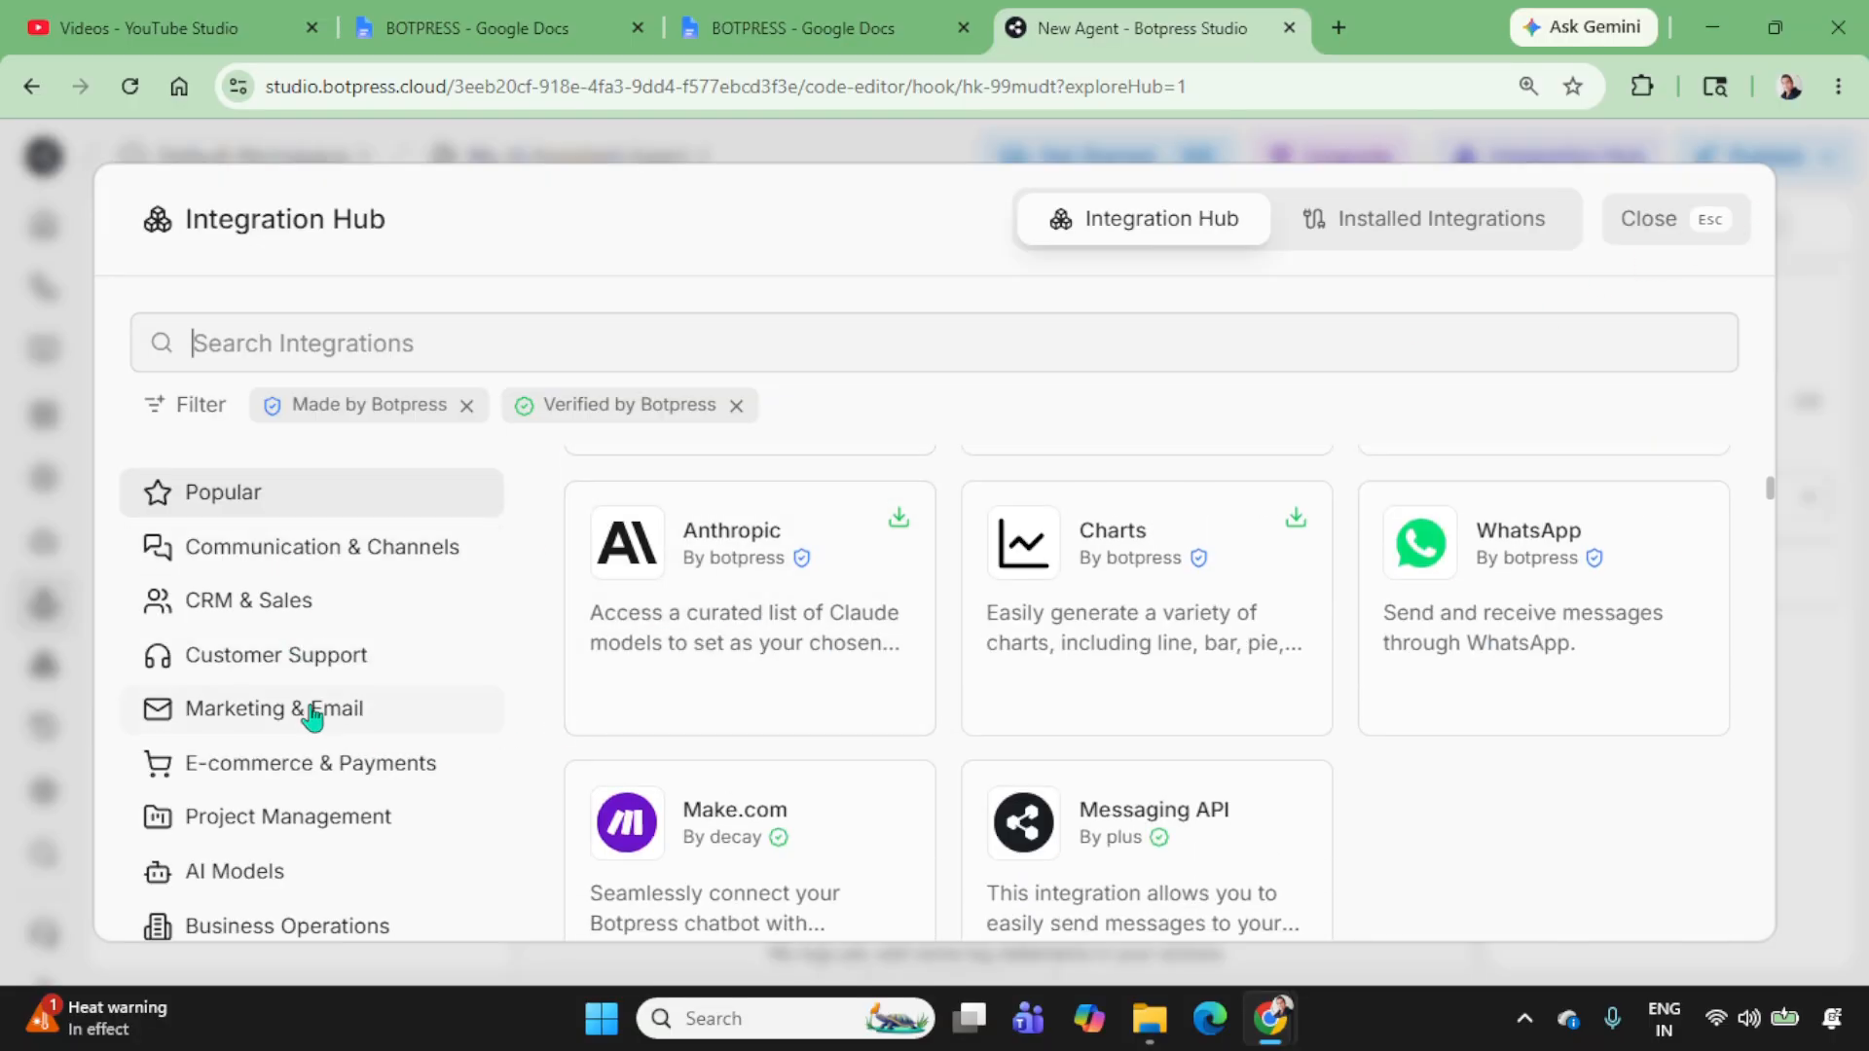
Step: Browse the hub's E-commerce & Payments, Customer Support and CRM & Sales integrations, and close the Integration Hub
left_click(329, 779)
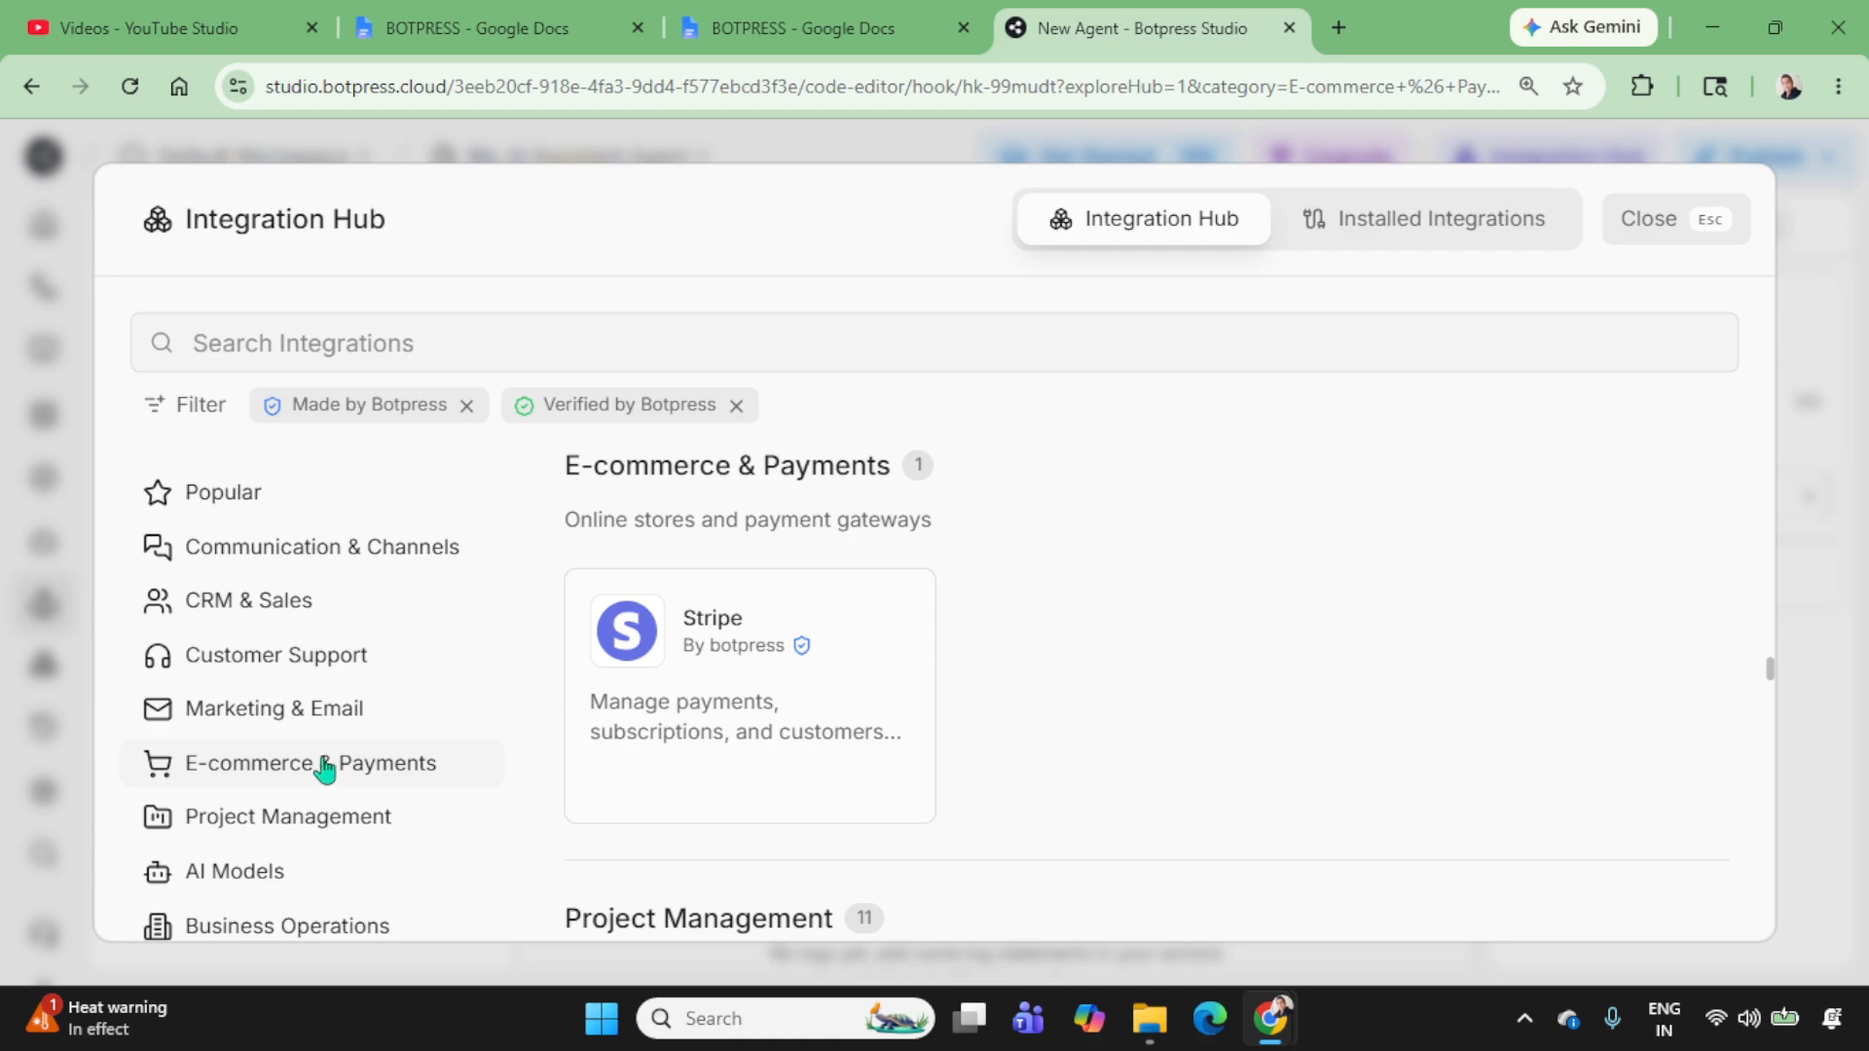
left_click(277, 648)
left_click(267, 612)
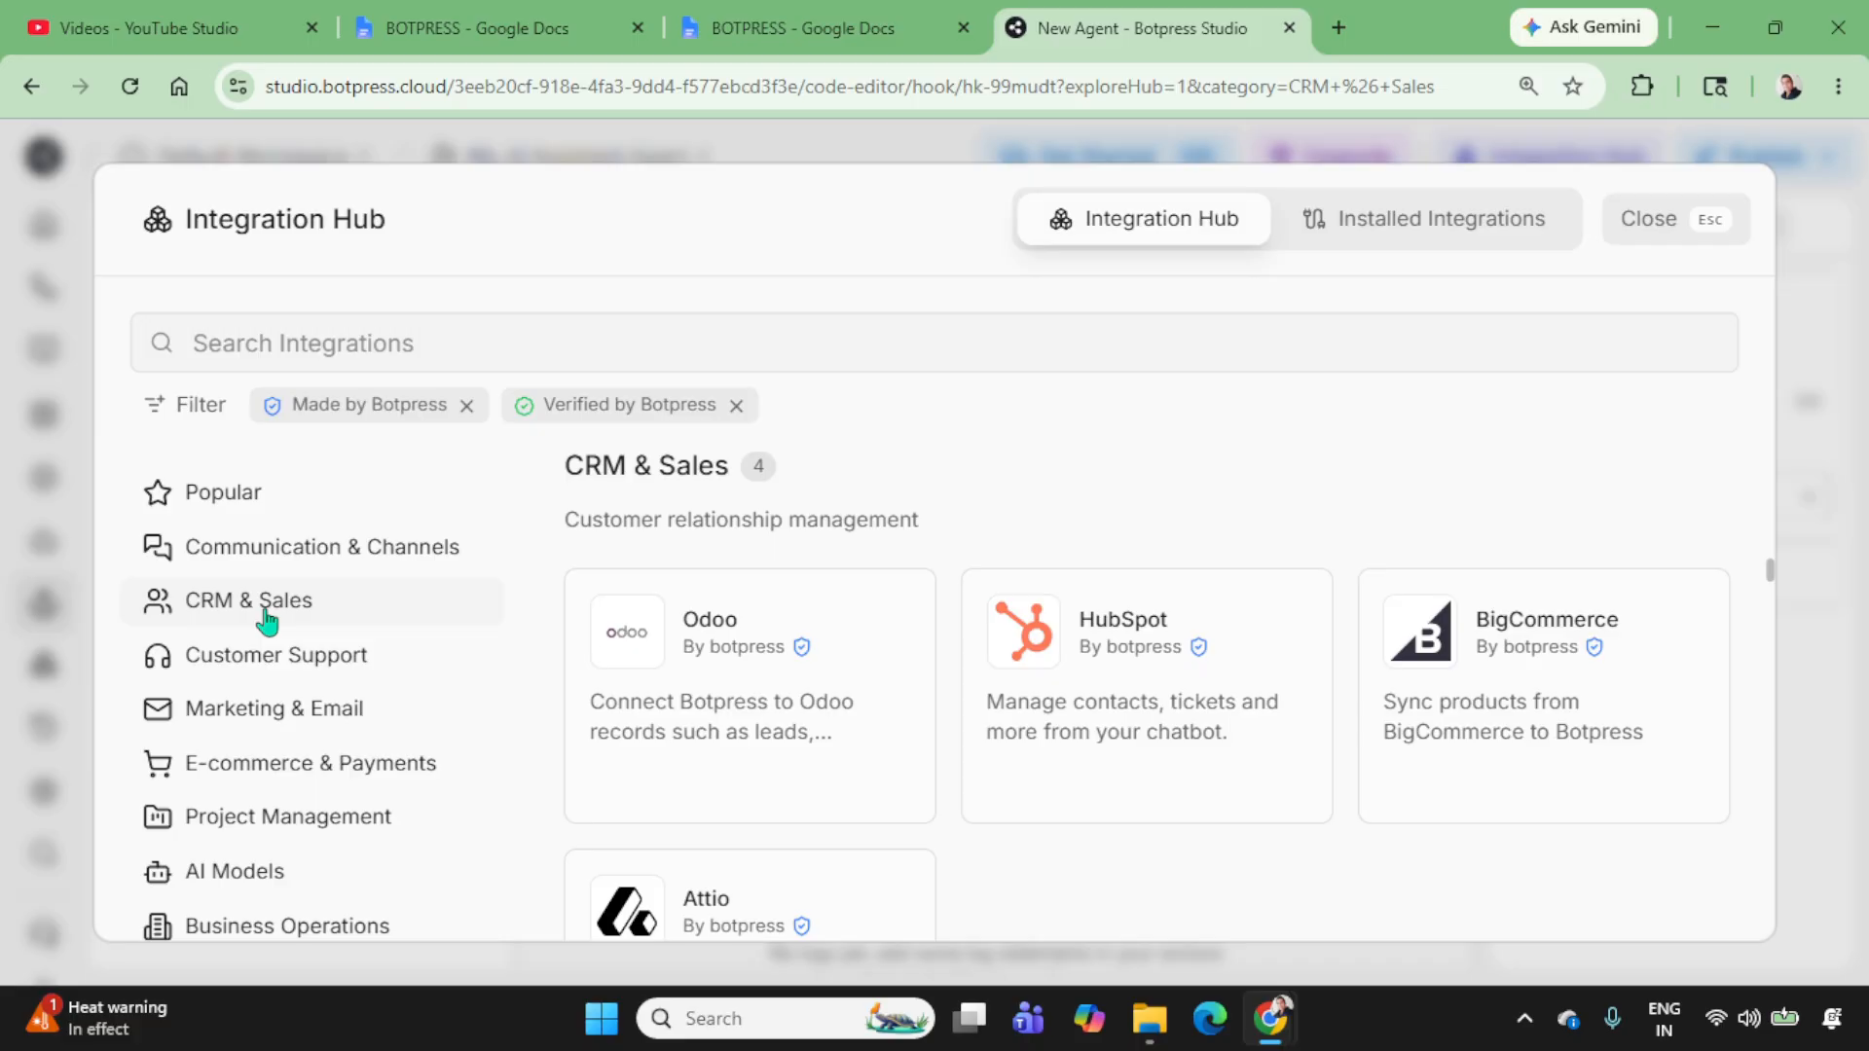
left_click(246, 779)
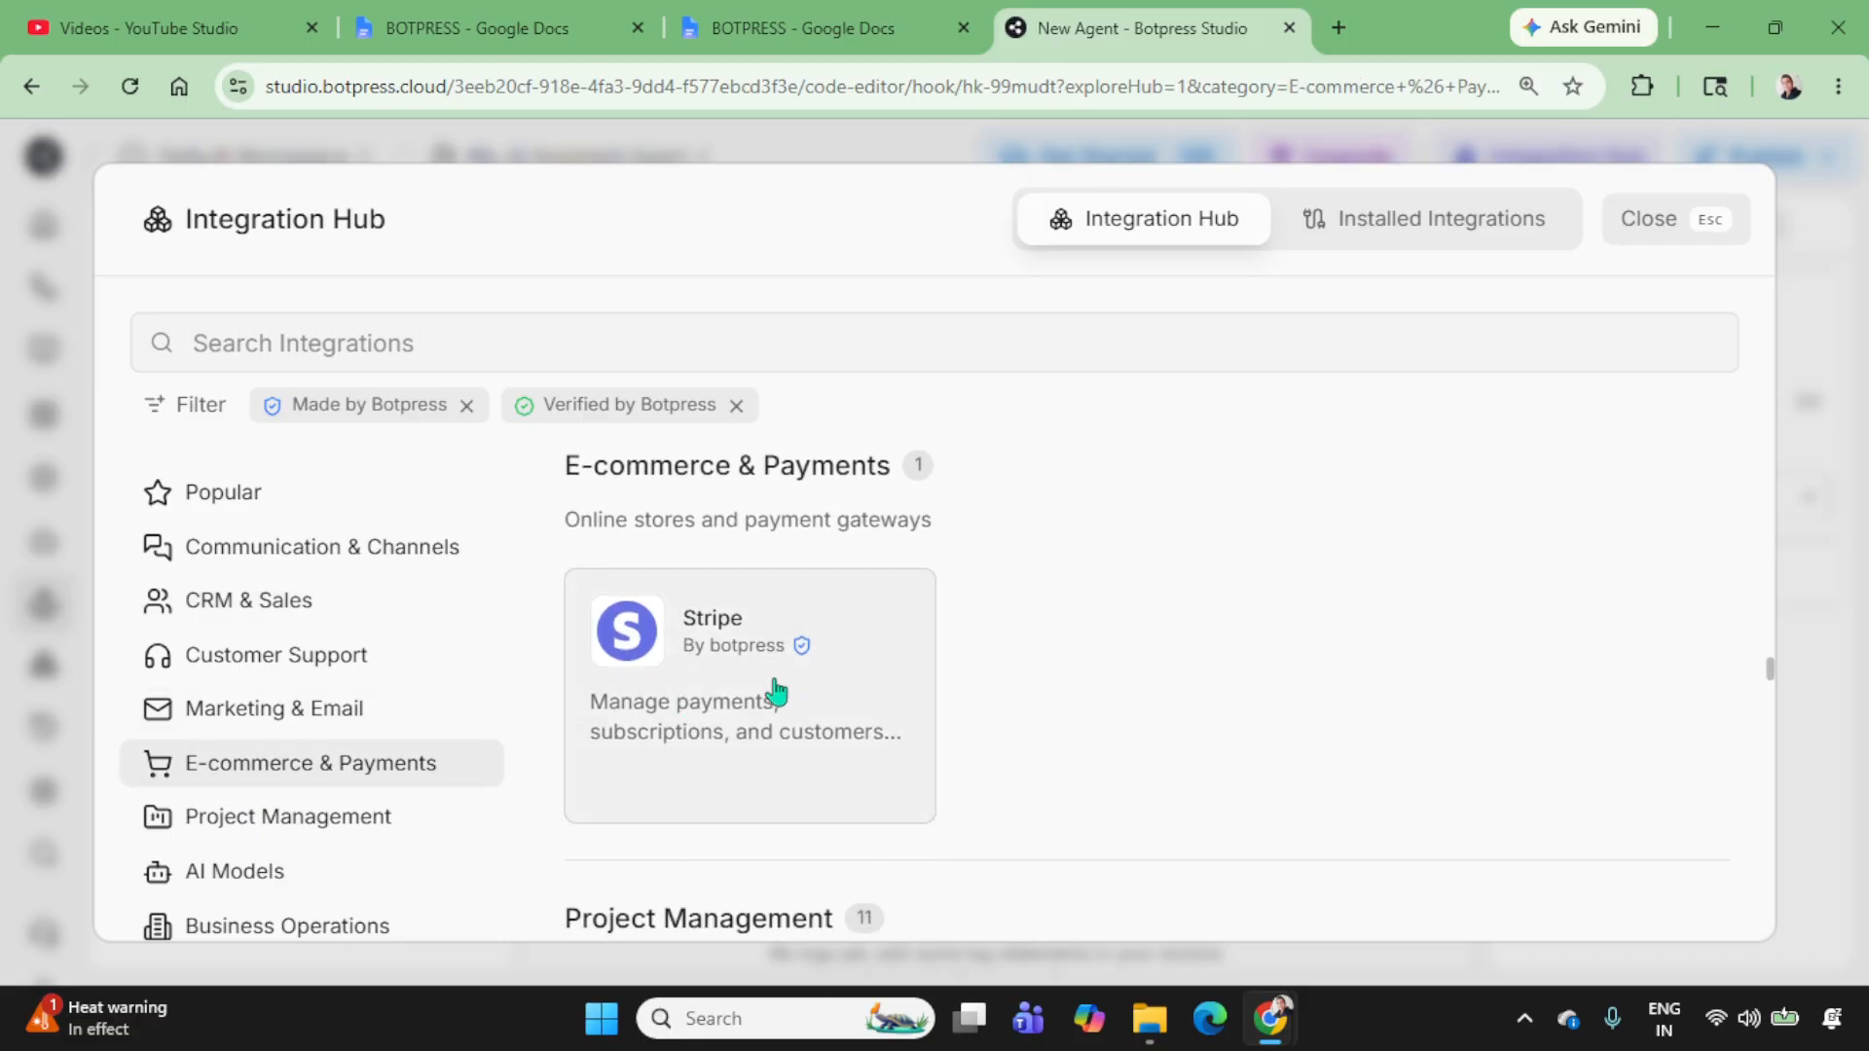
scroll(774, 693, "down", 2)
scroll(863, 728, "down", 2)
scroll(542, 686, "up", 2)
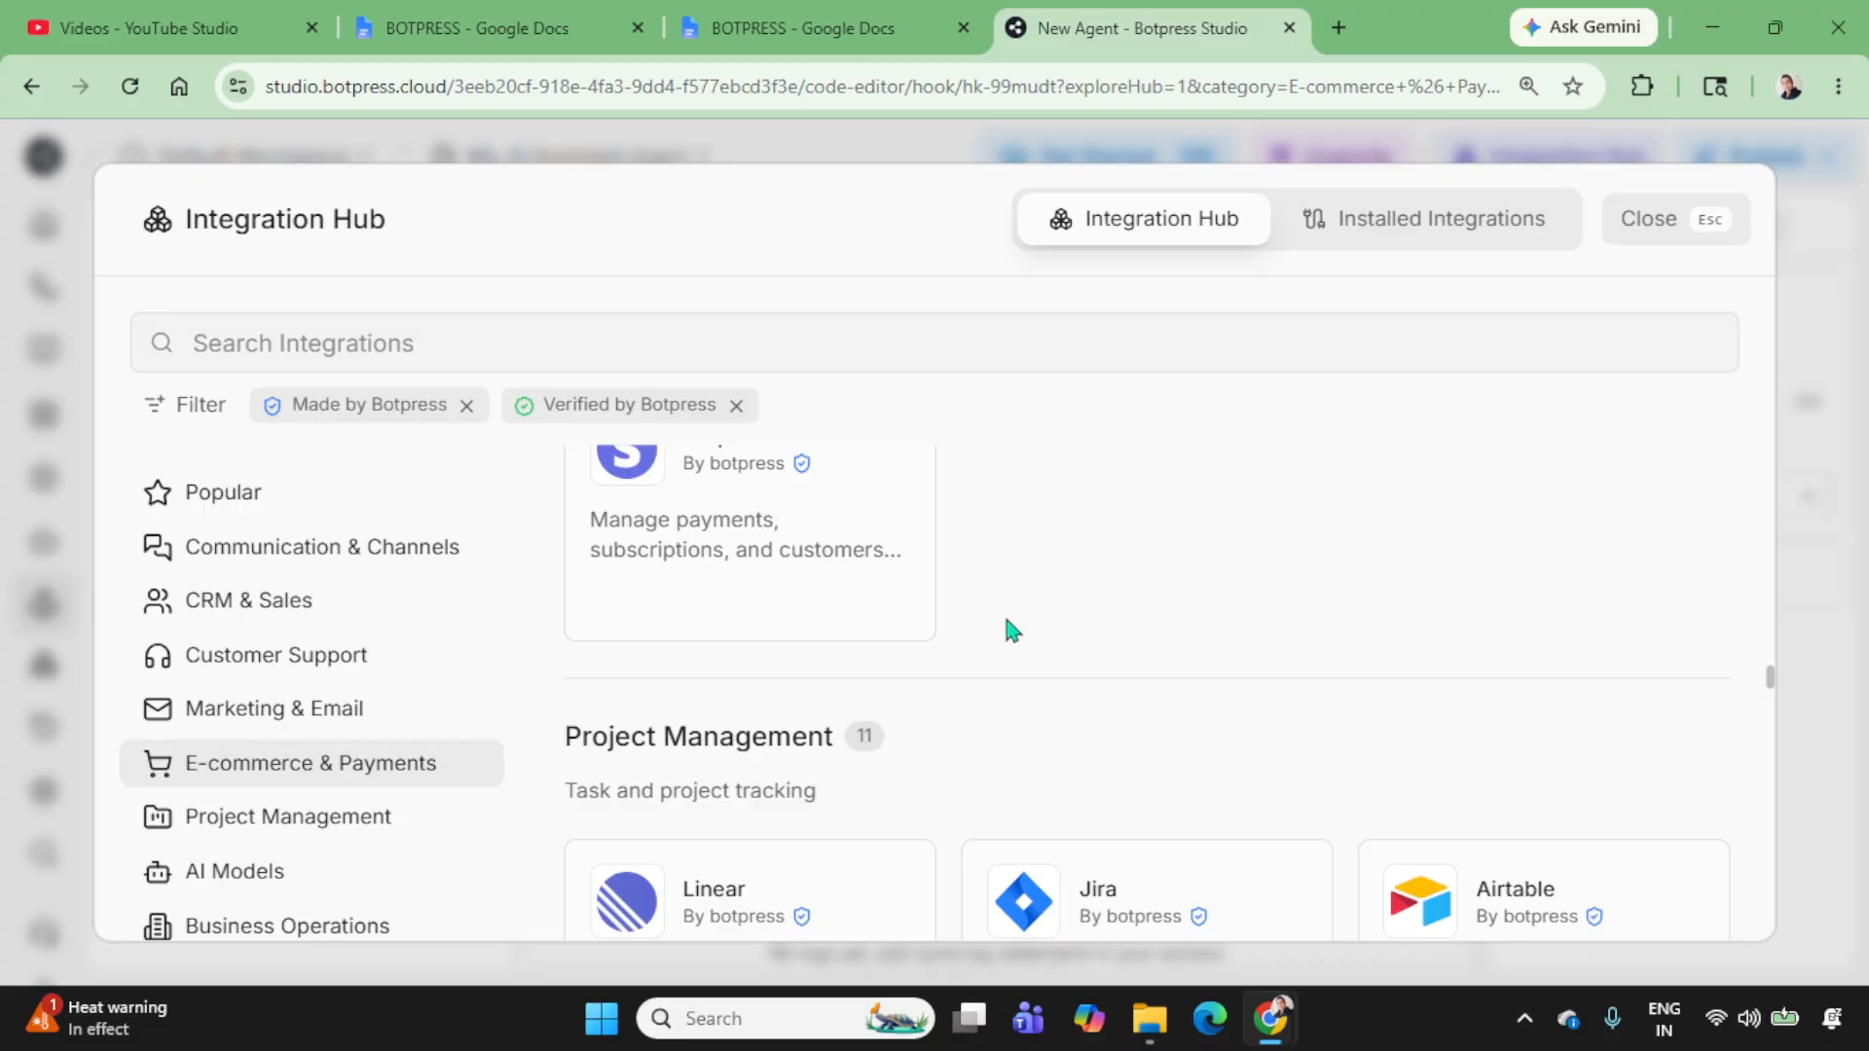
scroll(1007, 632, "up", 2)
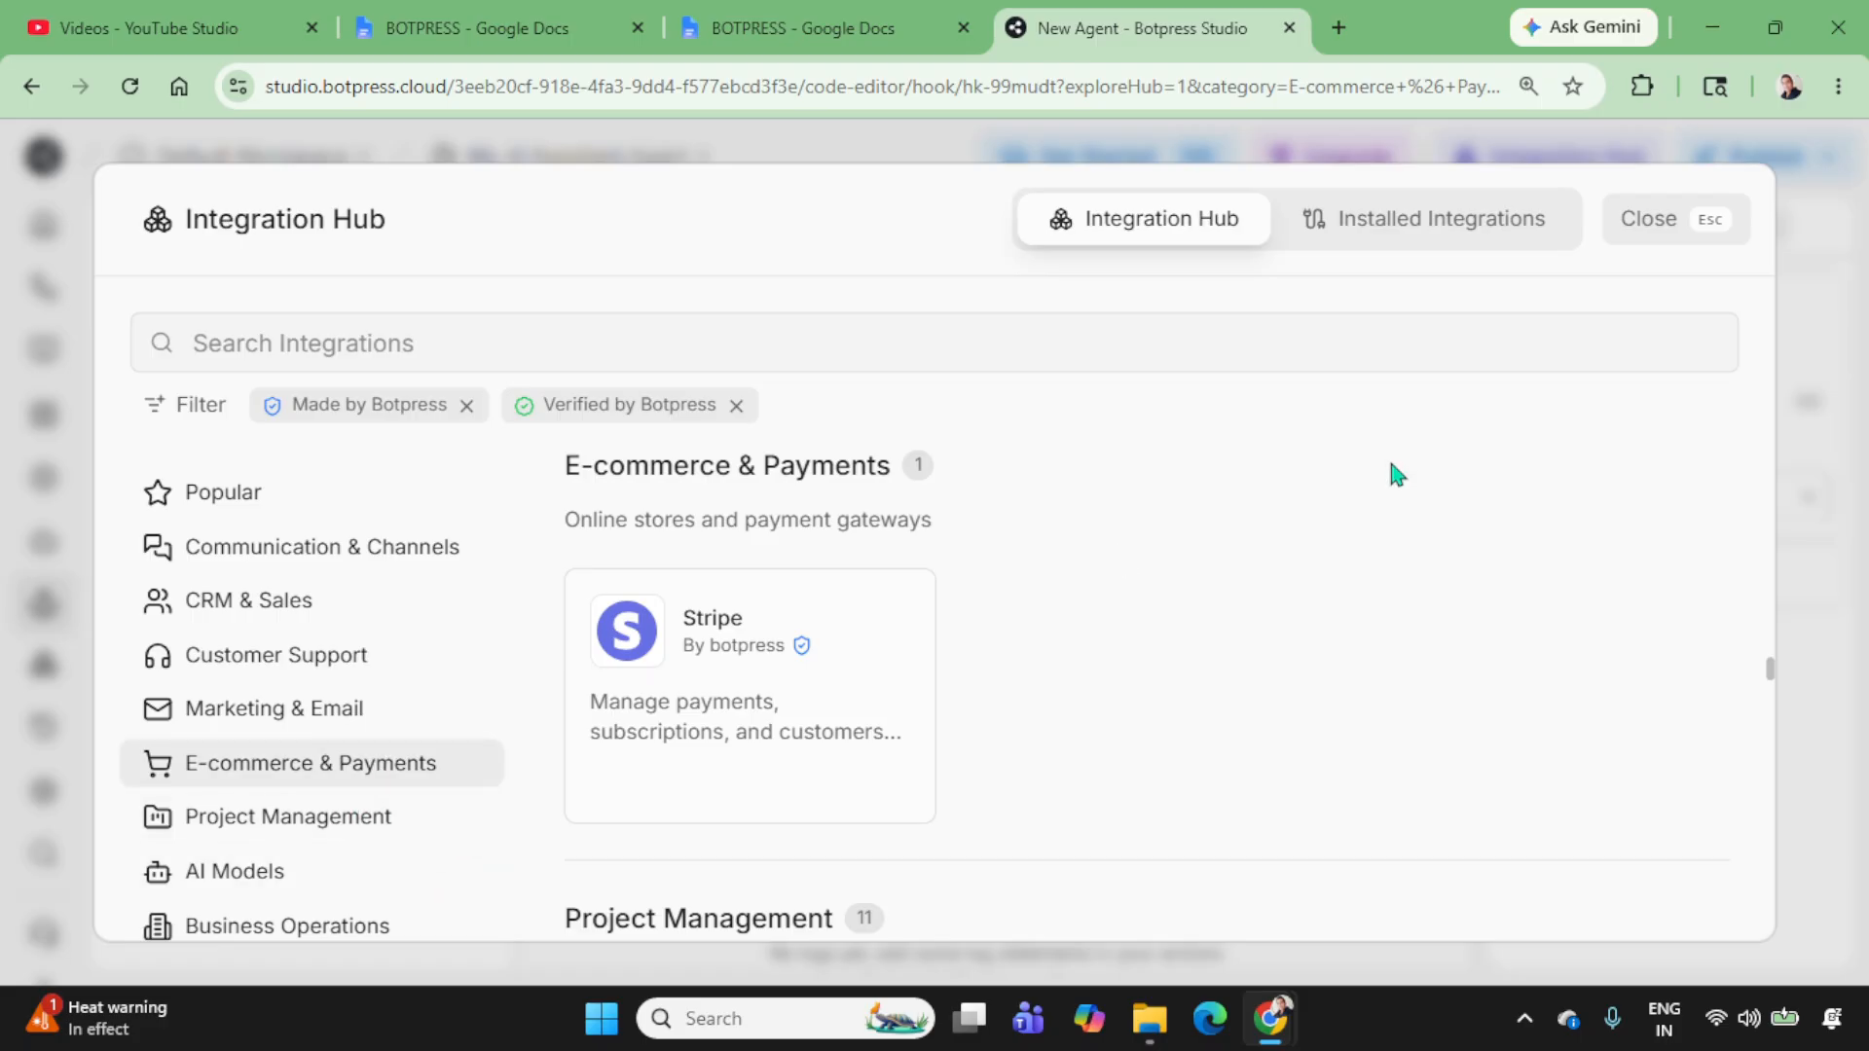
left_click(1655, 232)
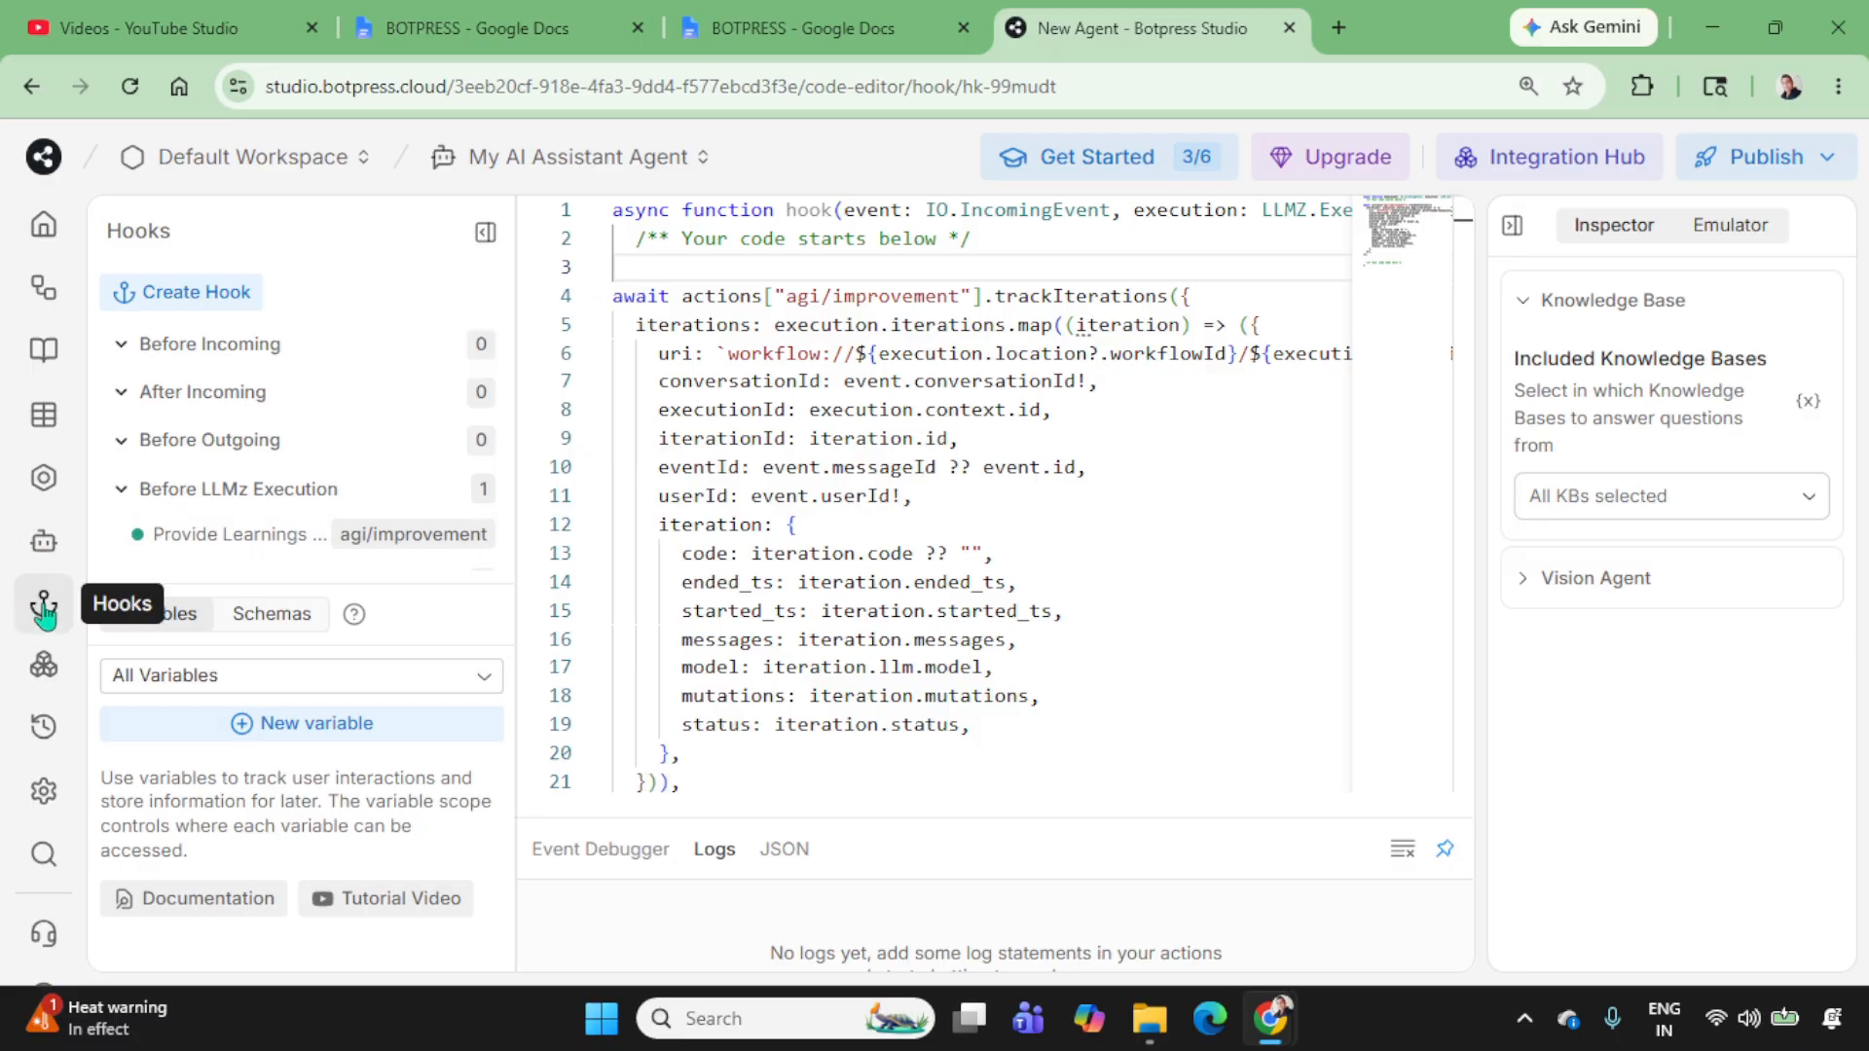
Step: Review the installed integrations, the Versions section and the Bot Settings options, and close the settings
left_click(44, 670)
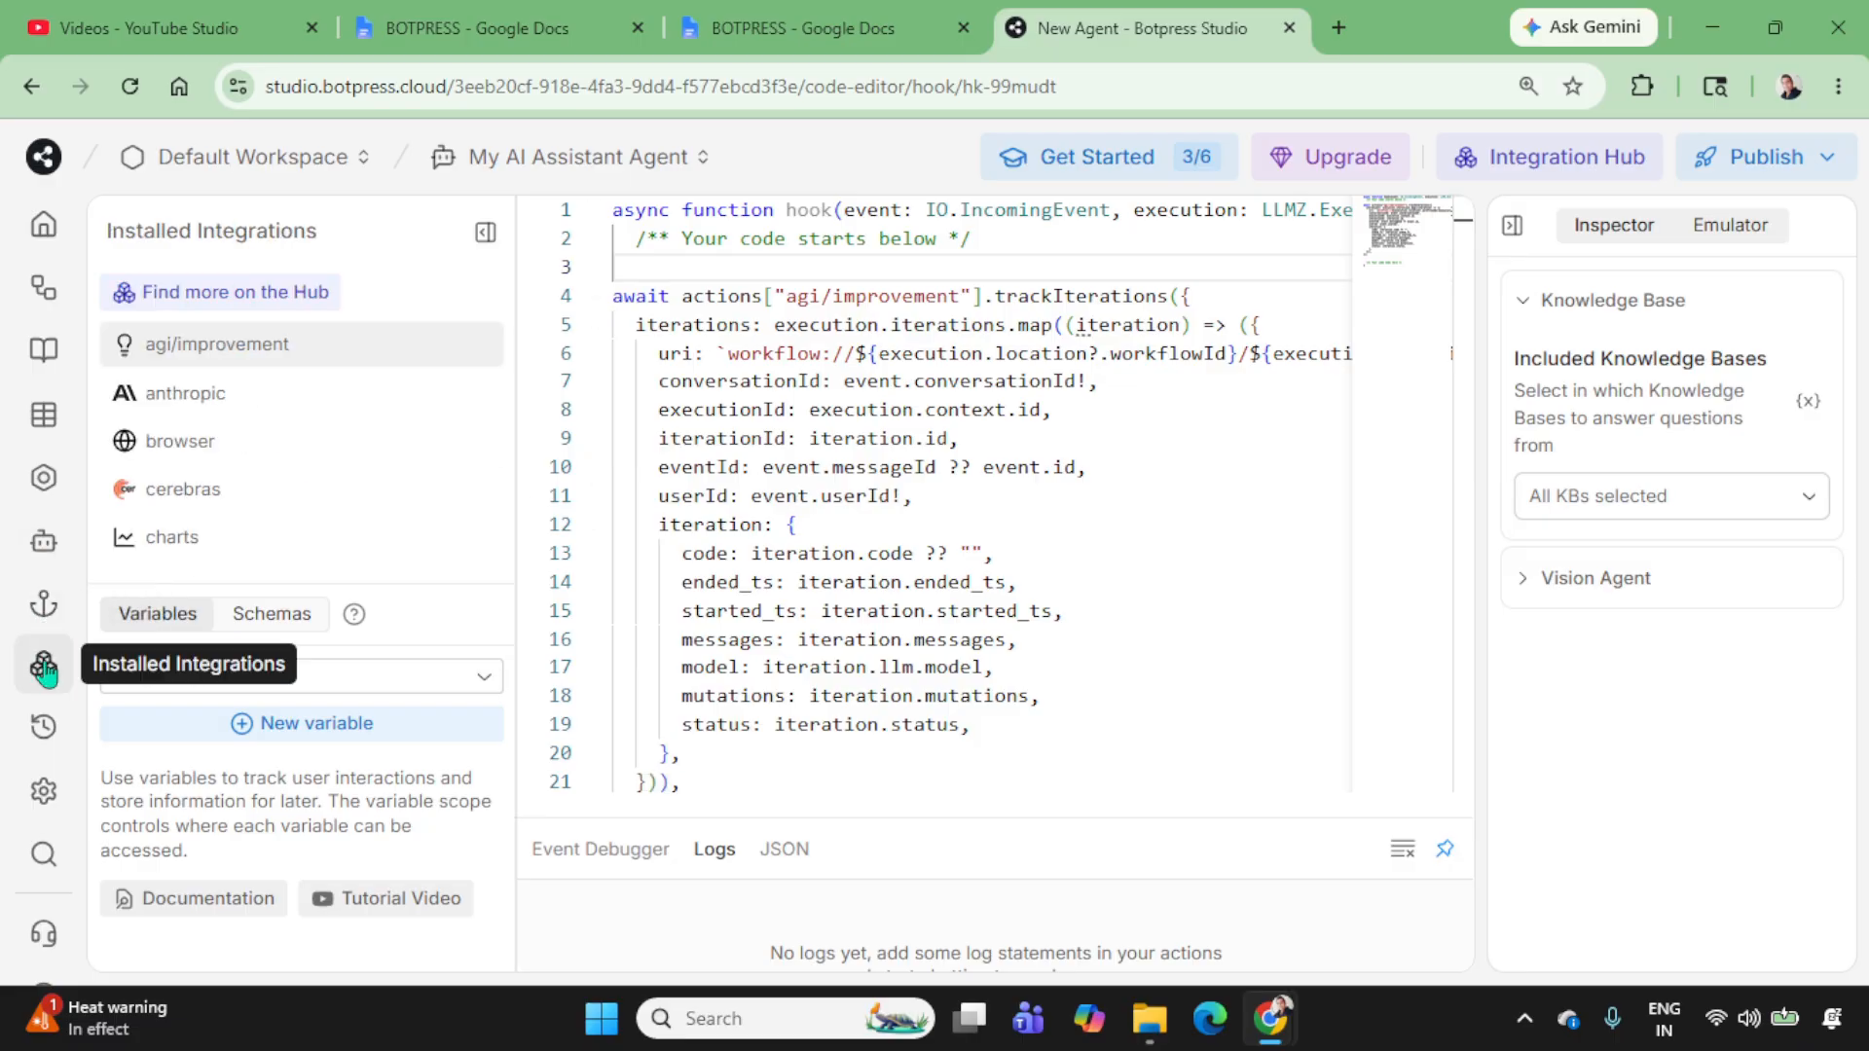
left_click(43, 737)
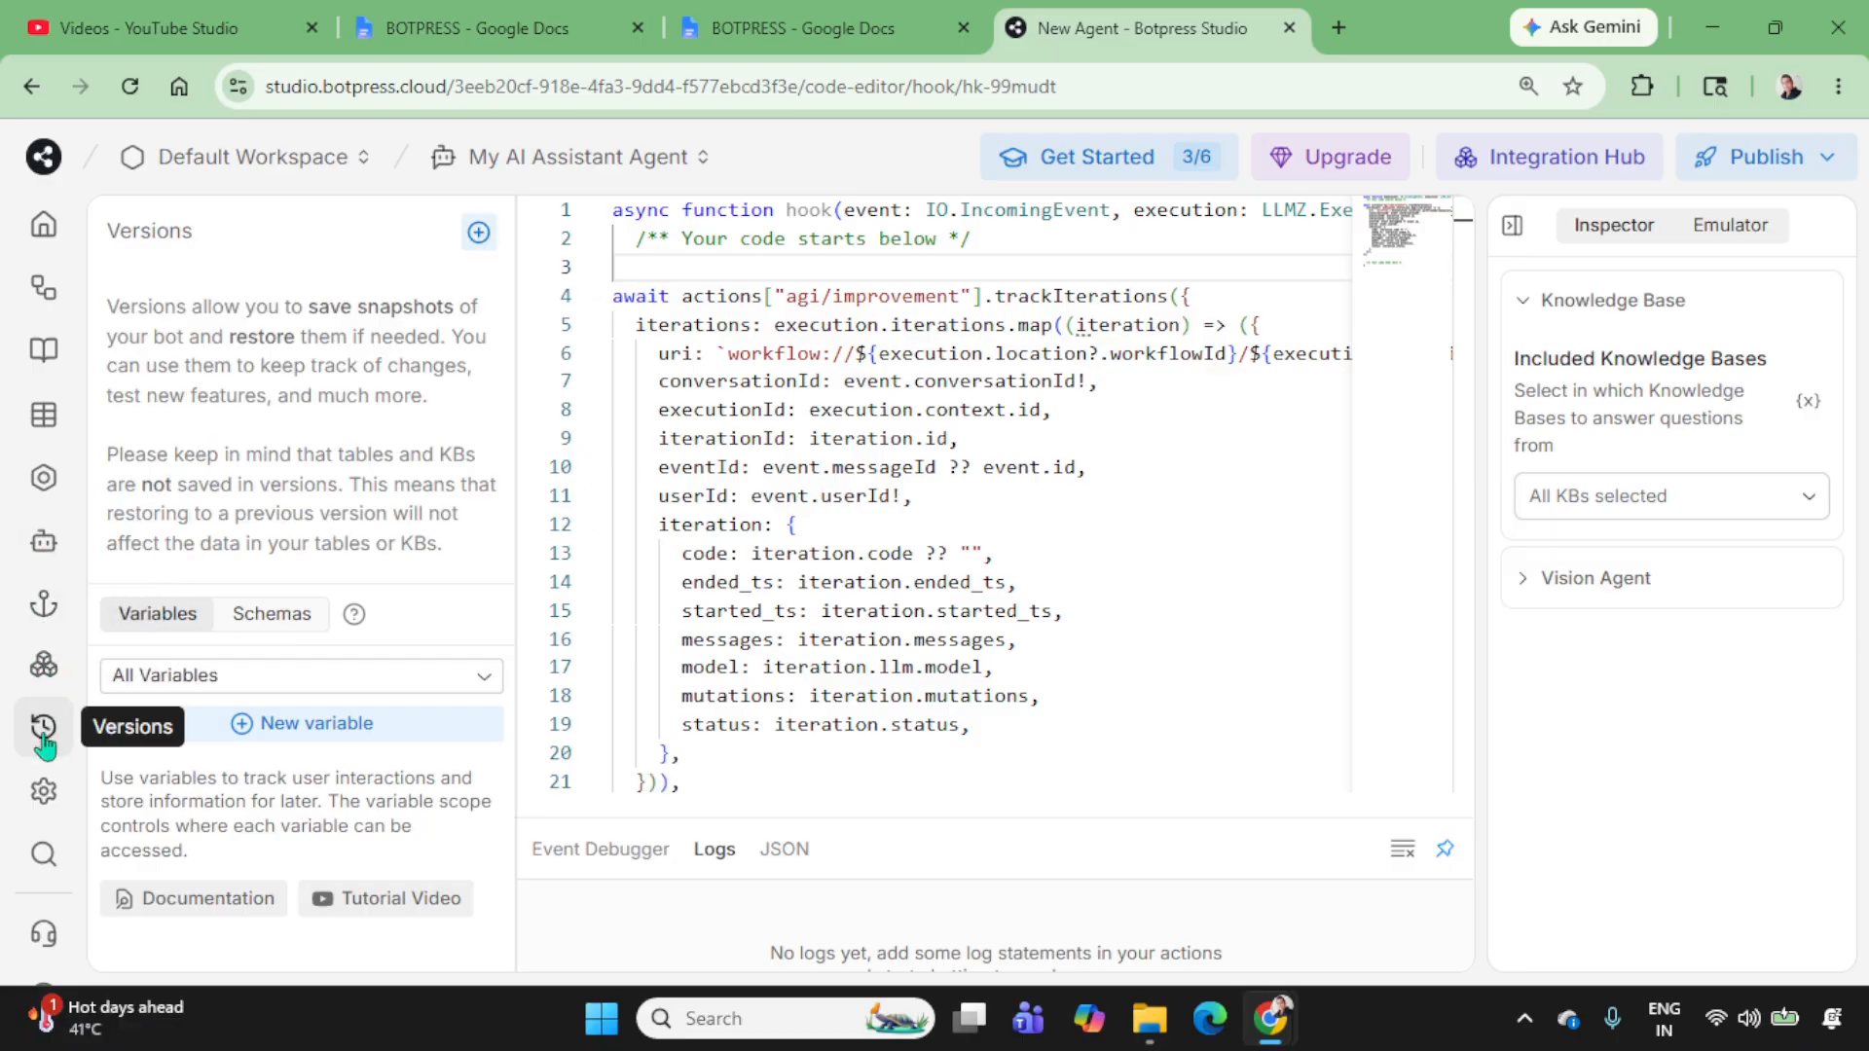
left_click(43, 794)
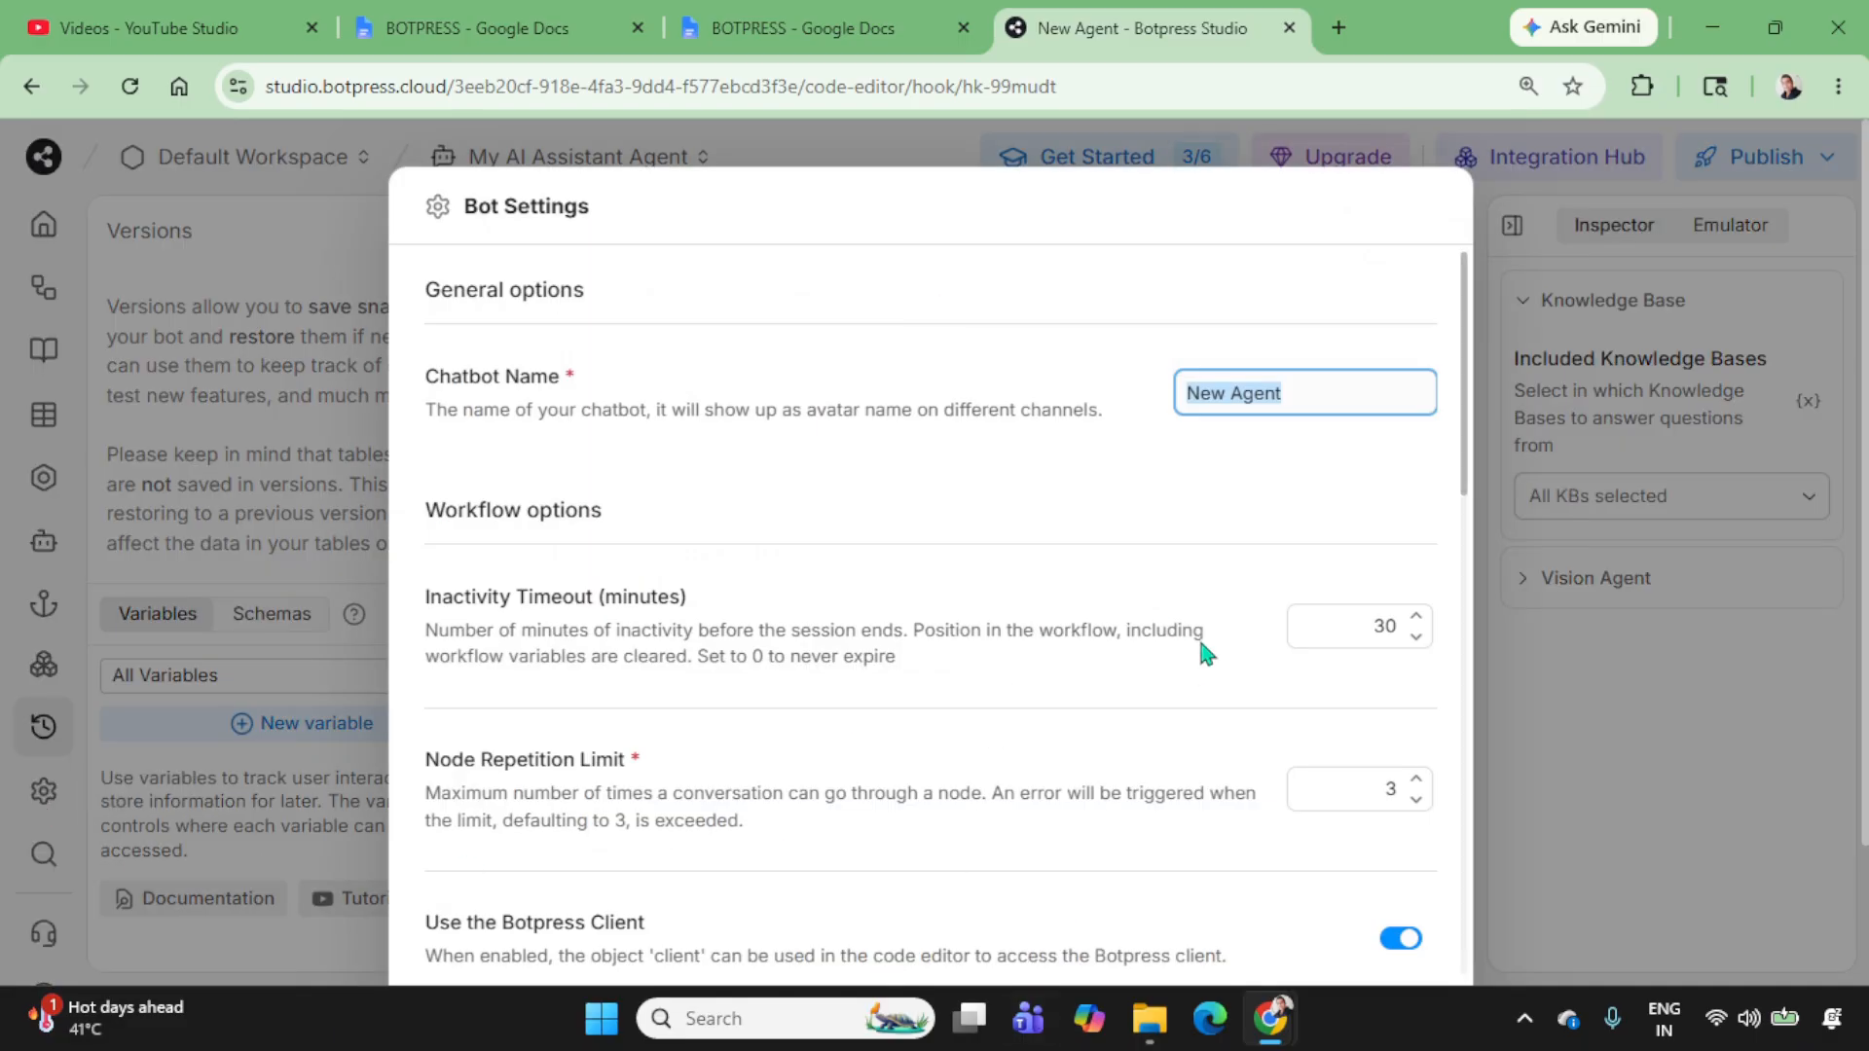
scroll(1203, 653, "down", 5)
scroll(1135, 743, "down", 4)
left_click(1606, 653)
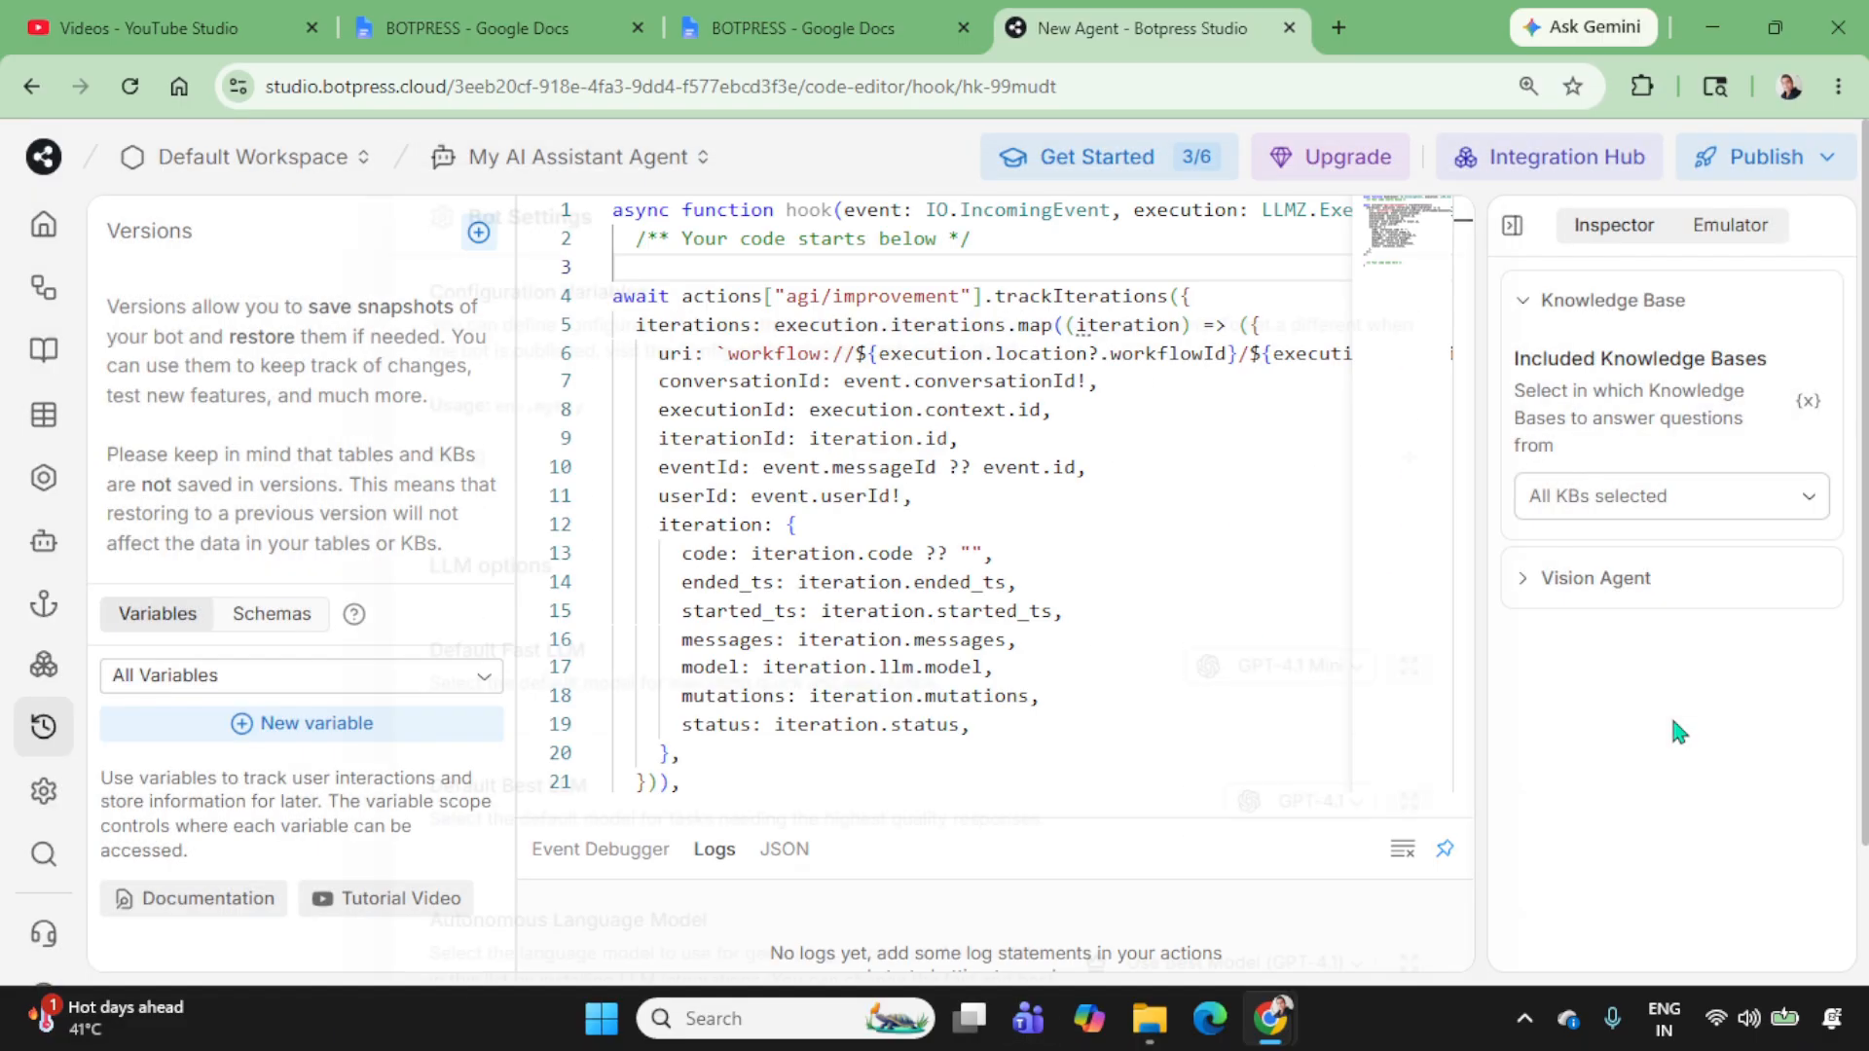
Step: Return to the main workflow and move AutonomousNode farther to the right of the Start node
left_click(43, 239)
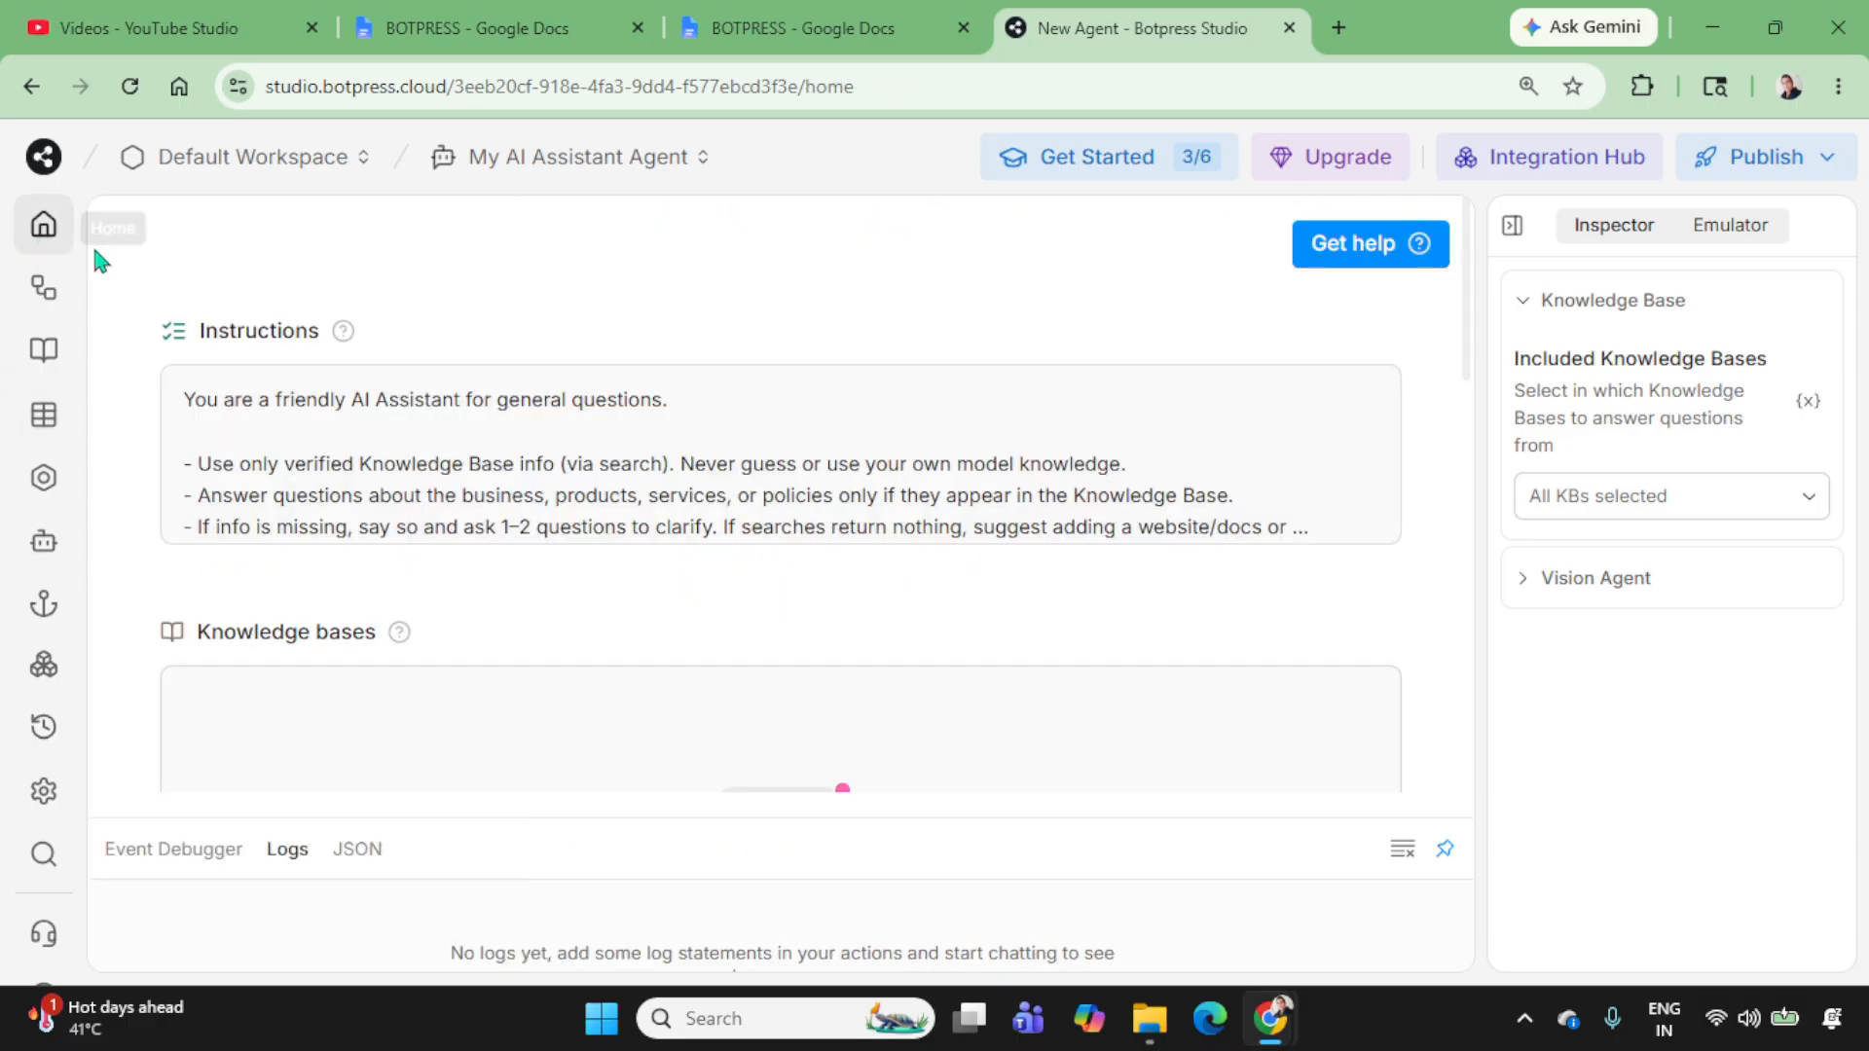
left_click(55, 294)
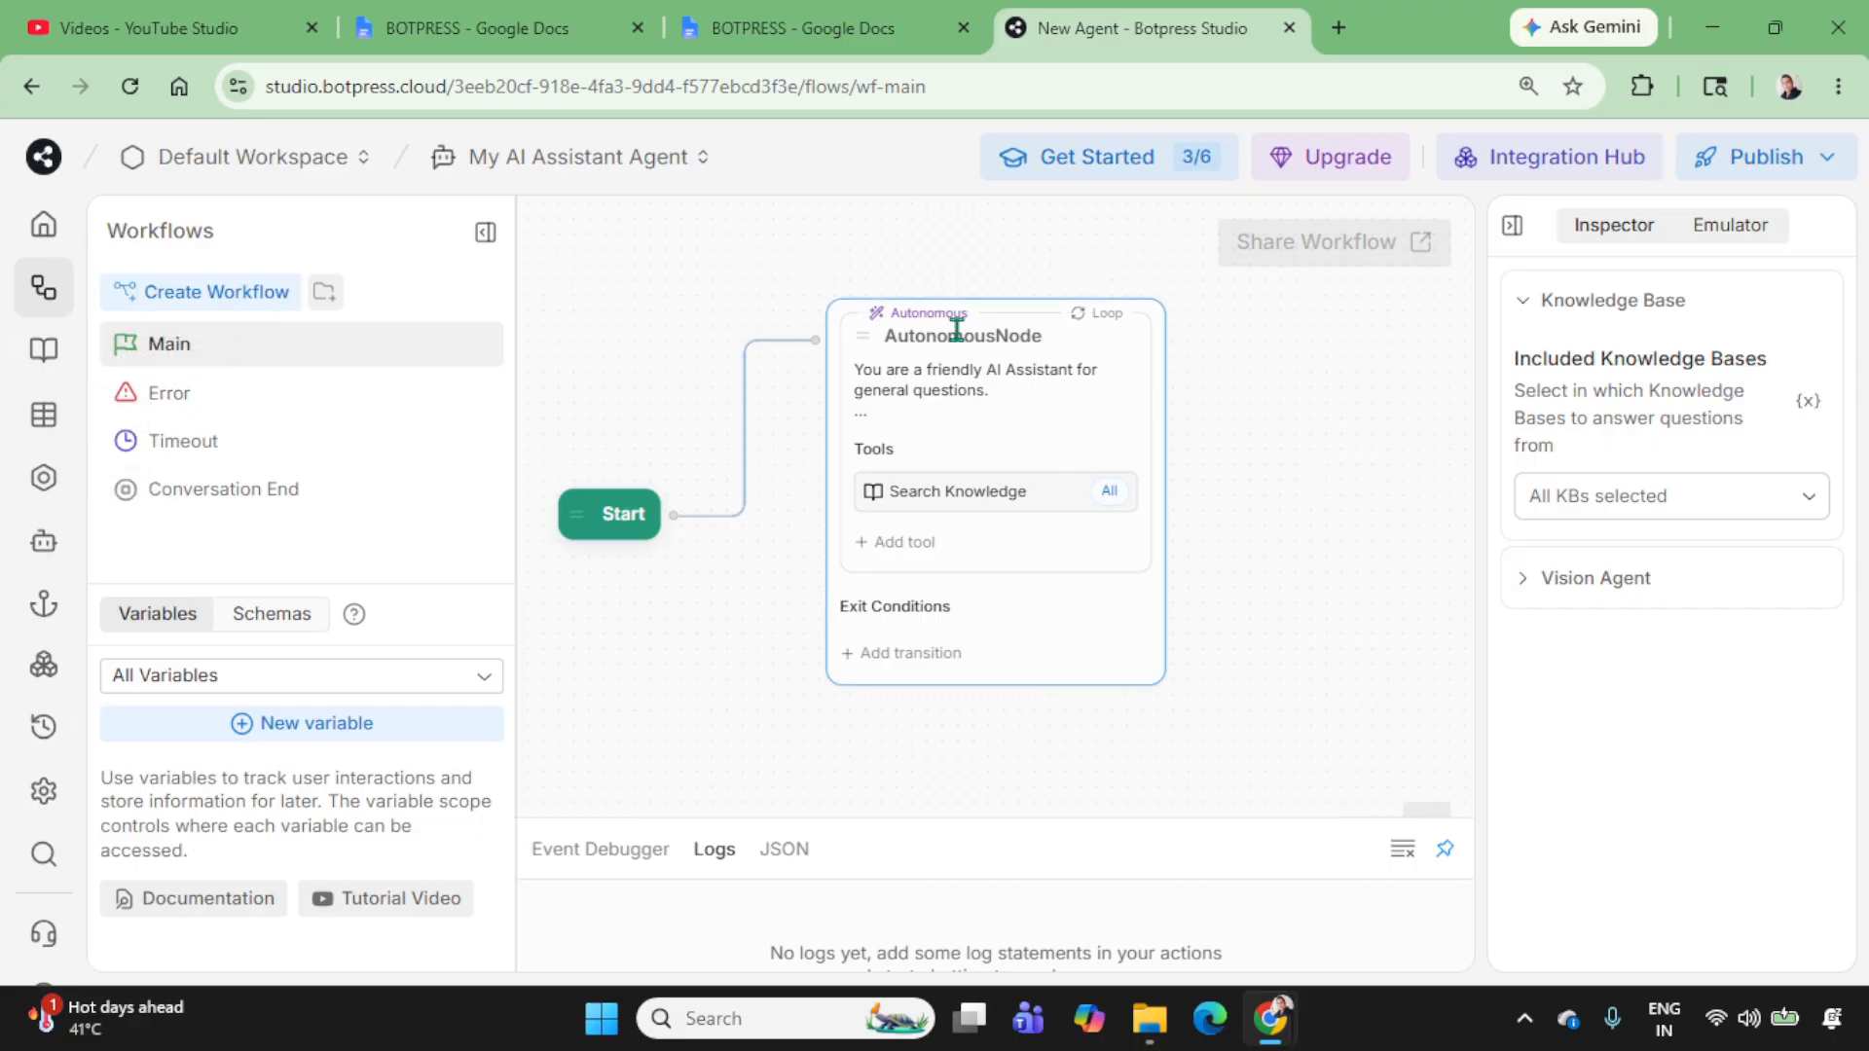
left_click(971, 304)
left_click_drag(970, 304, 1164, 304)
left_click(611, 512)
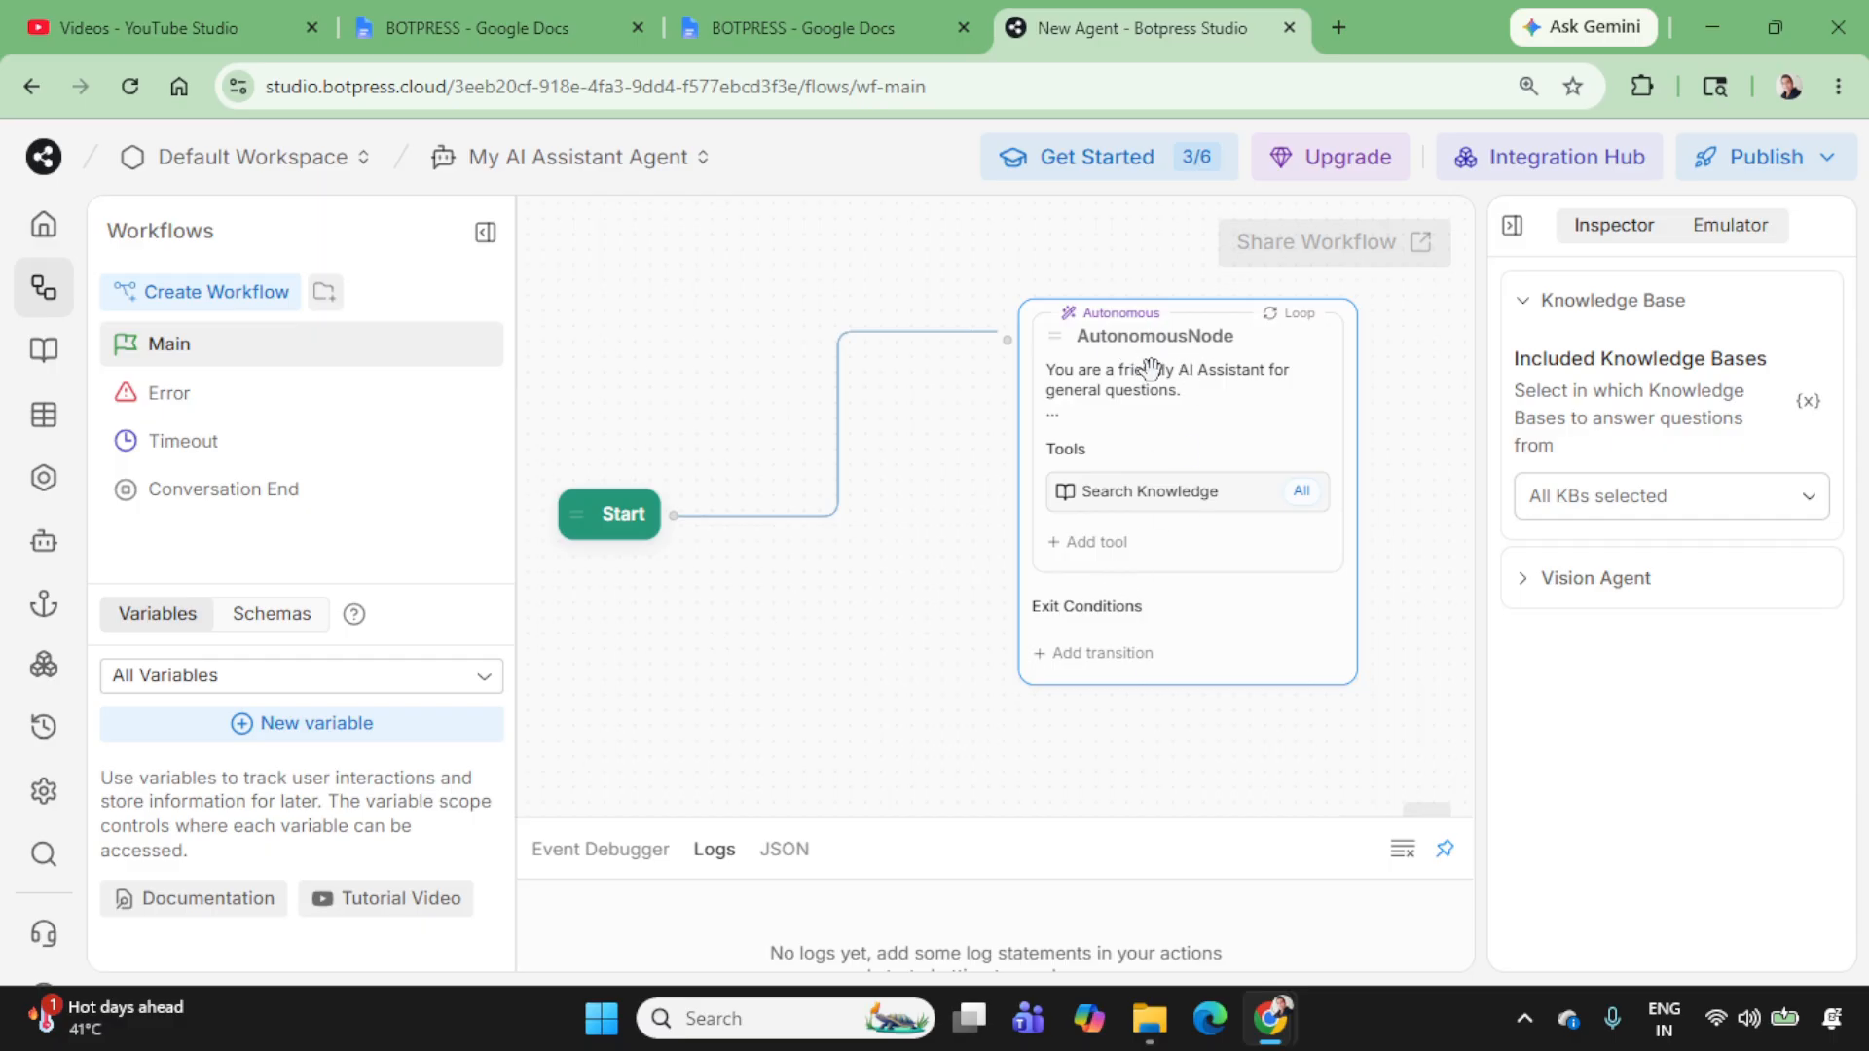
Step: Show AutonomousNode's properties in the inspector, widen the inspector and view the explanation of Instructions
left_click(1181, 378)
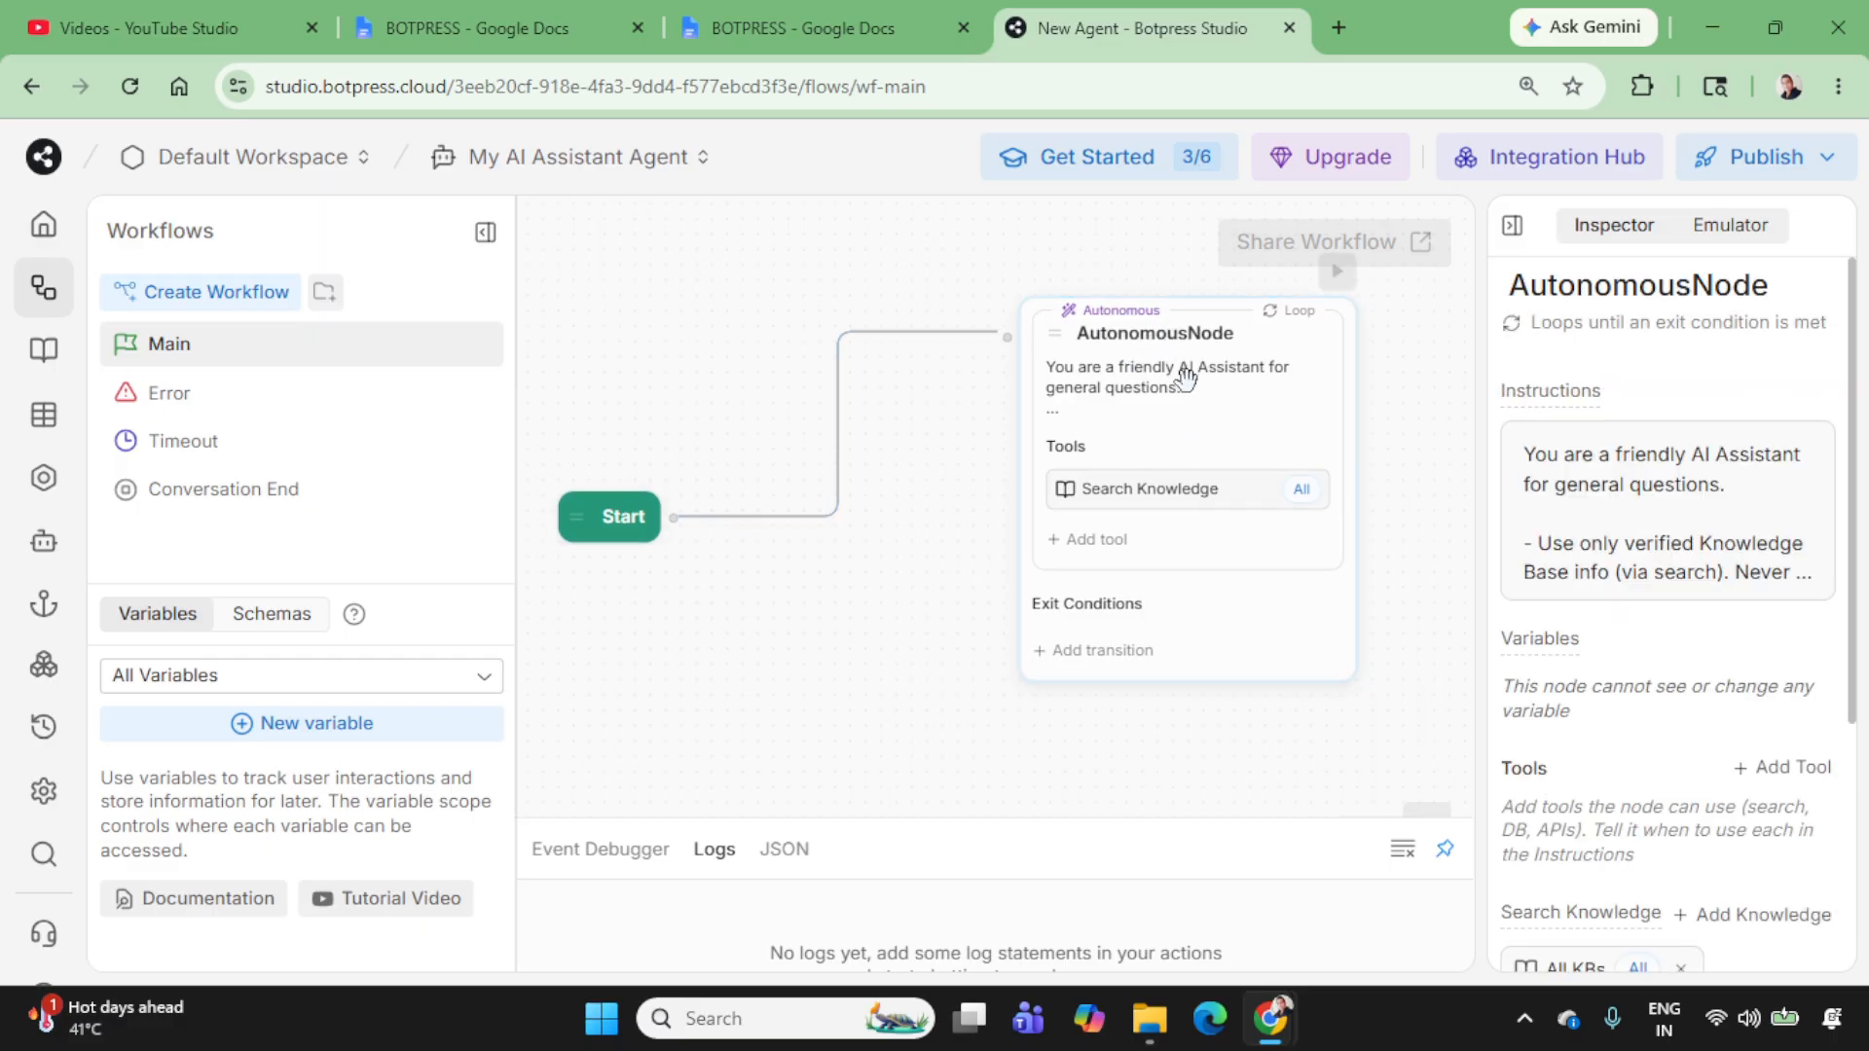
left_click_drag(1481, 476, 1186, 493)
mouse_move(1273, 399)
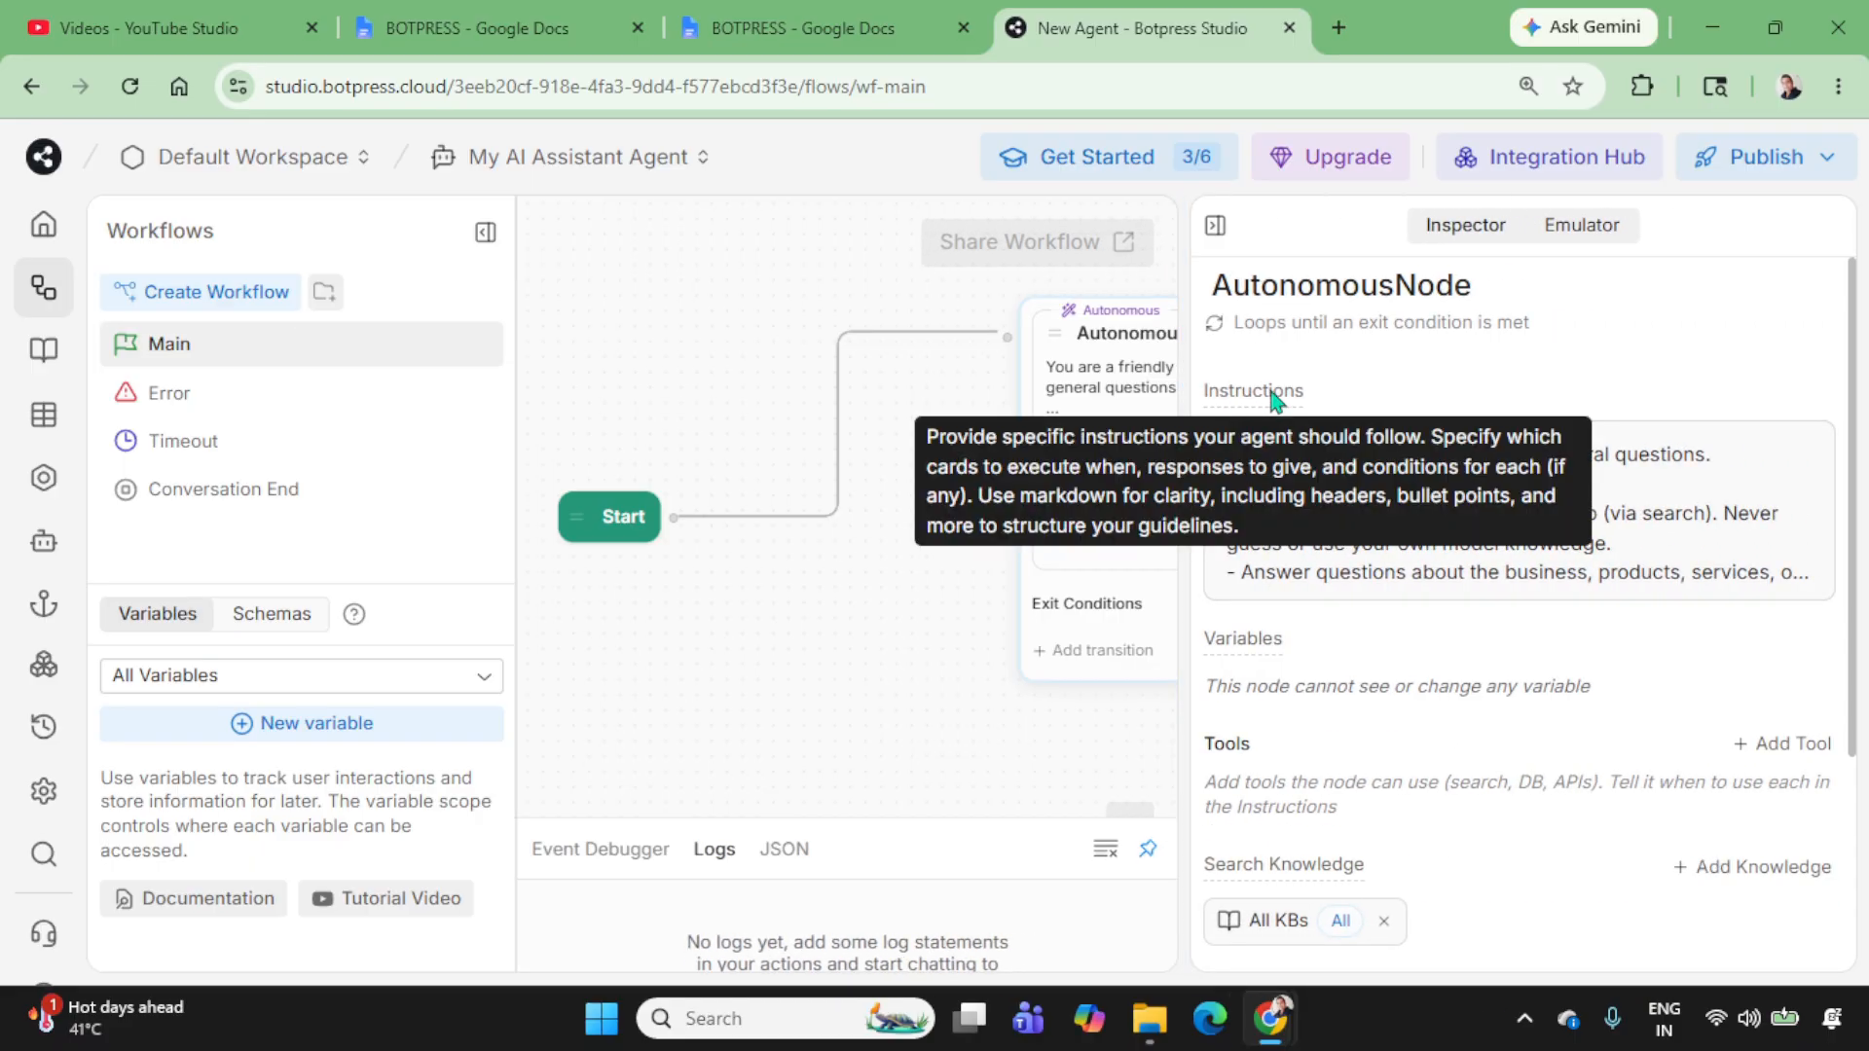
Step: Read through AutonomousNode's full instructions in the instructions editor and close it
left_click(1386, 498)
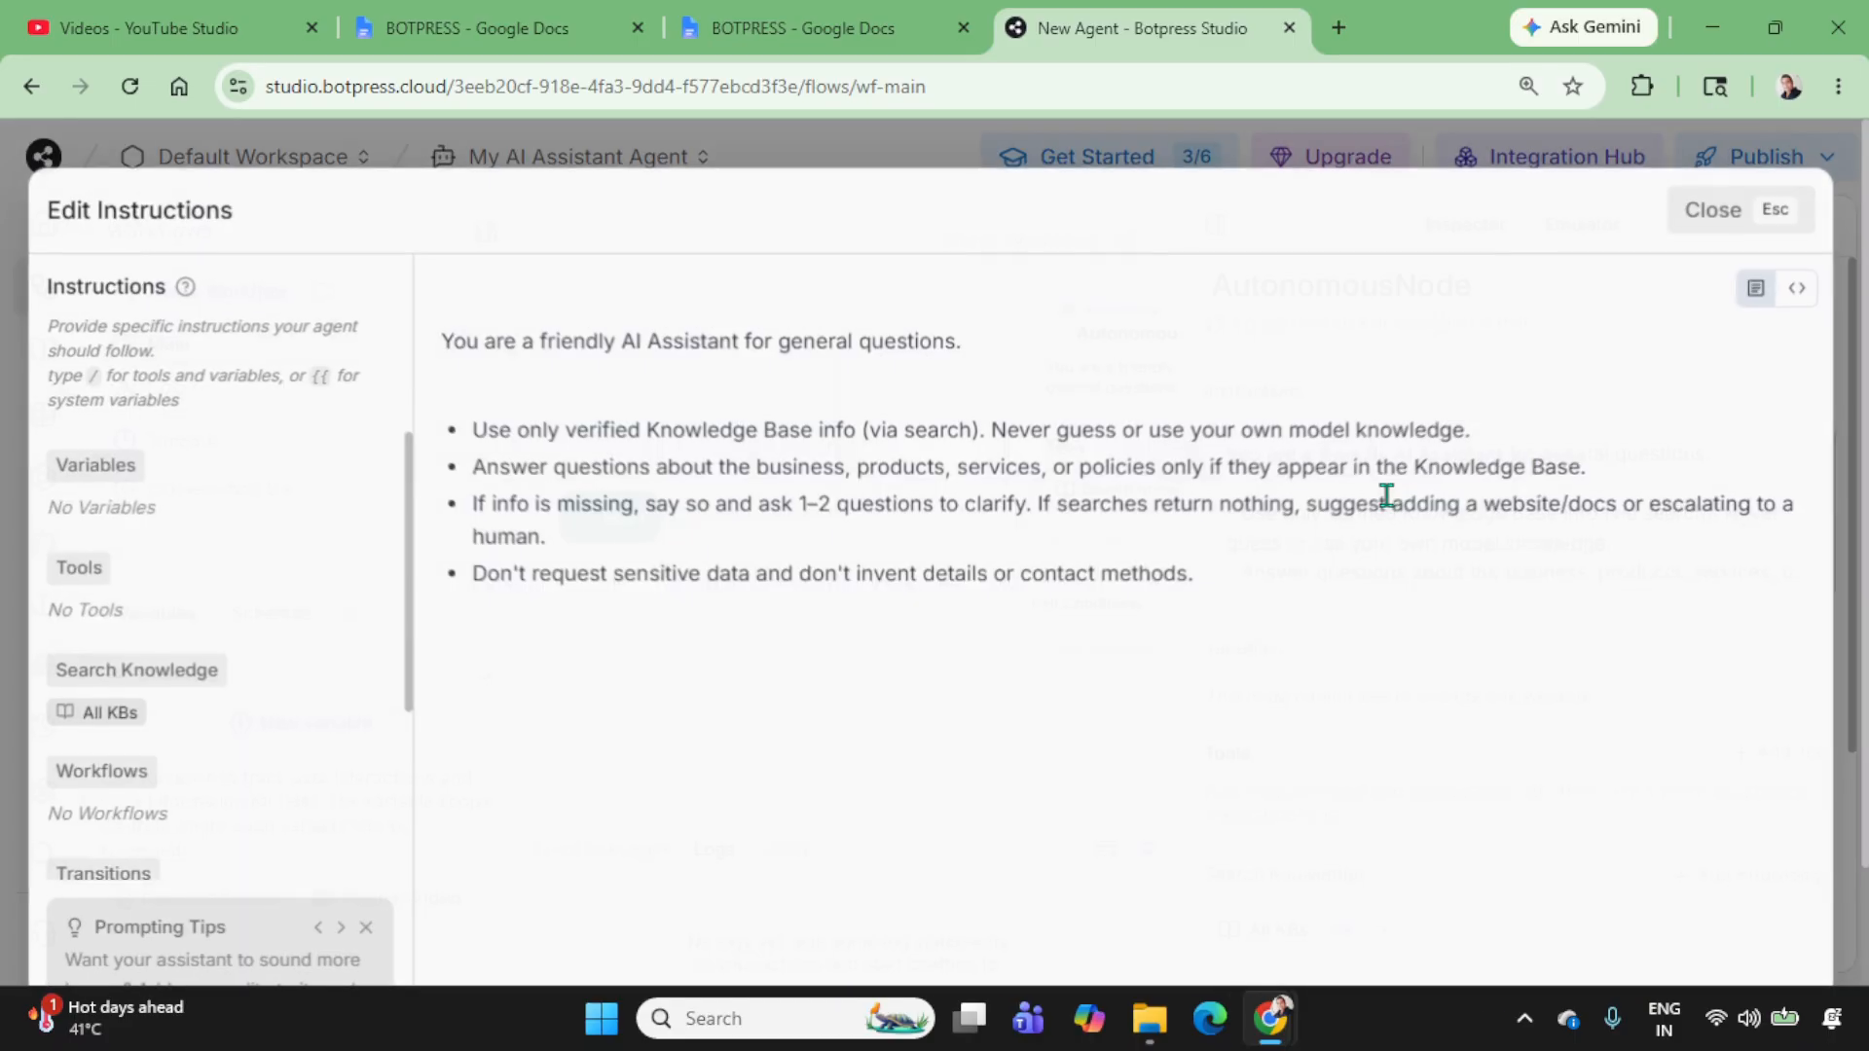
left_click_drag(443, 340, 1340, 630)
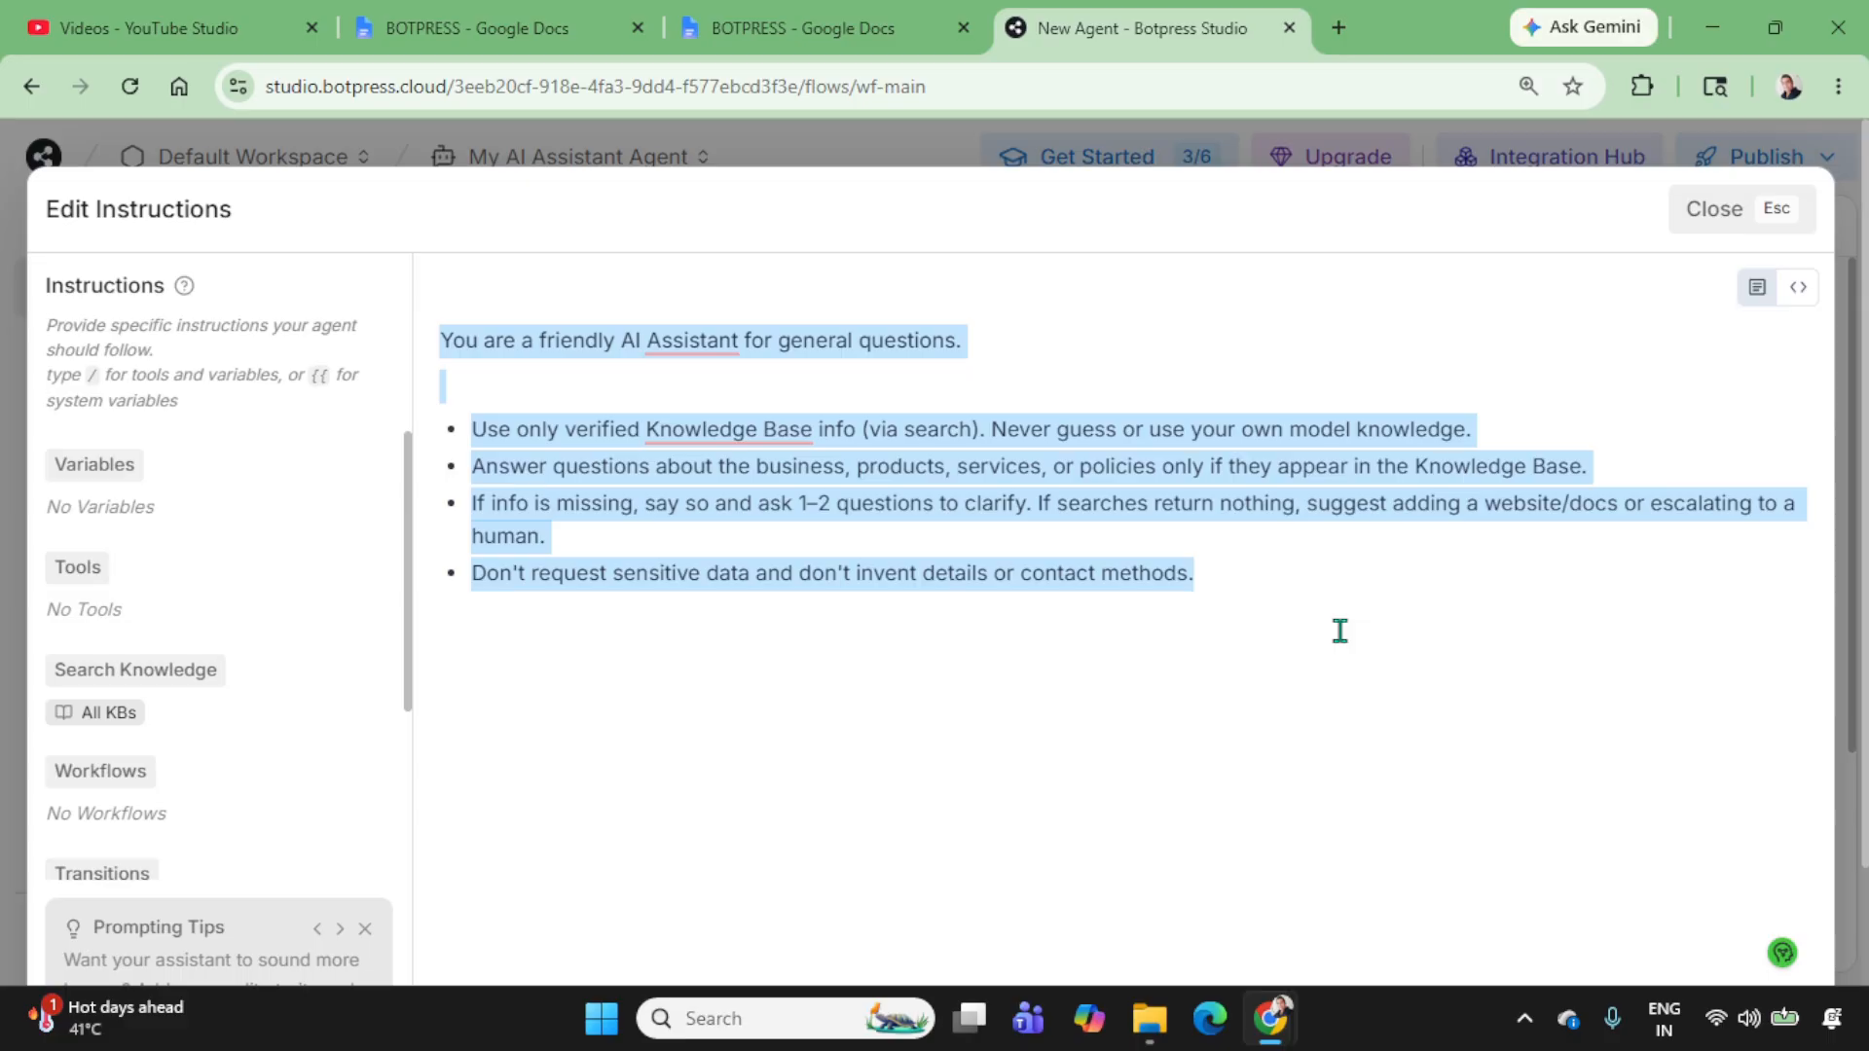
left_click(1014, 655)
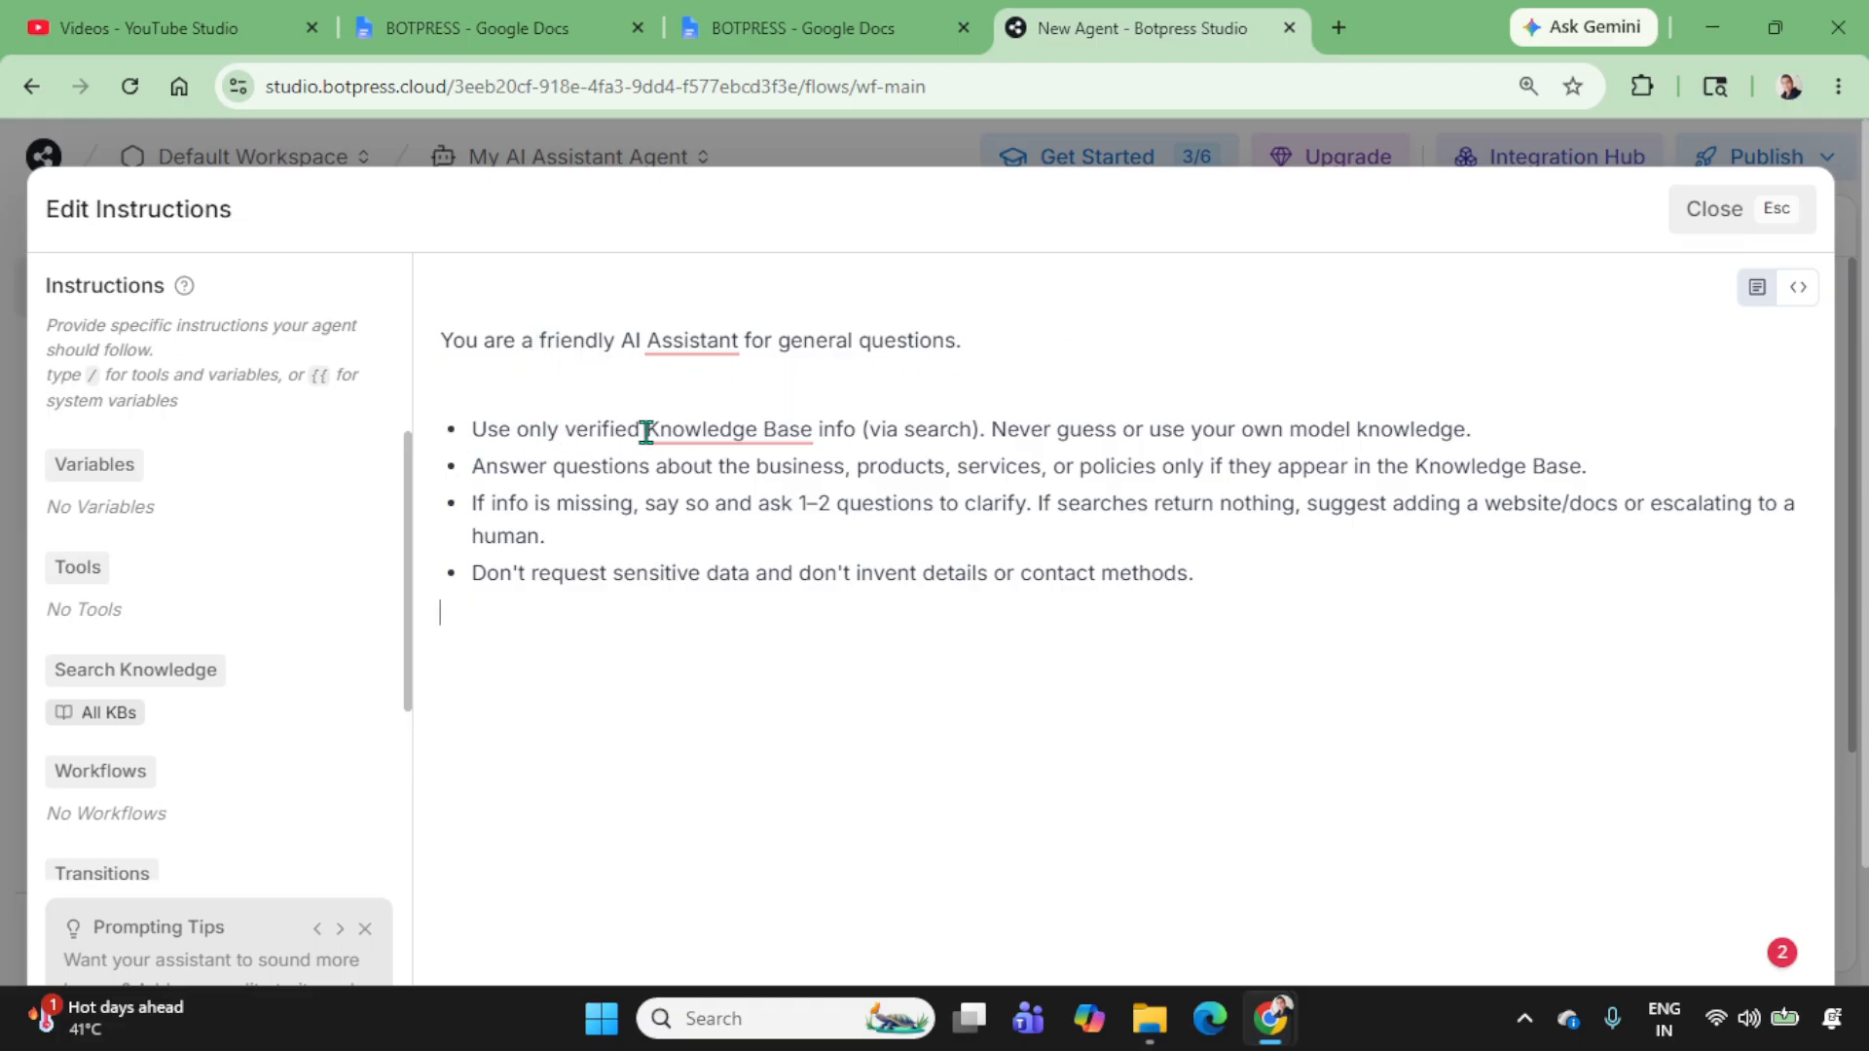
left_click_drag(1265, 582, 404, 336)
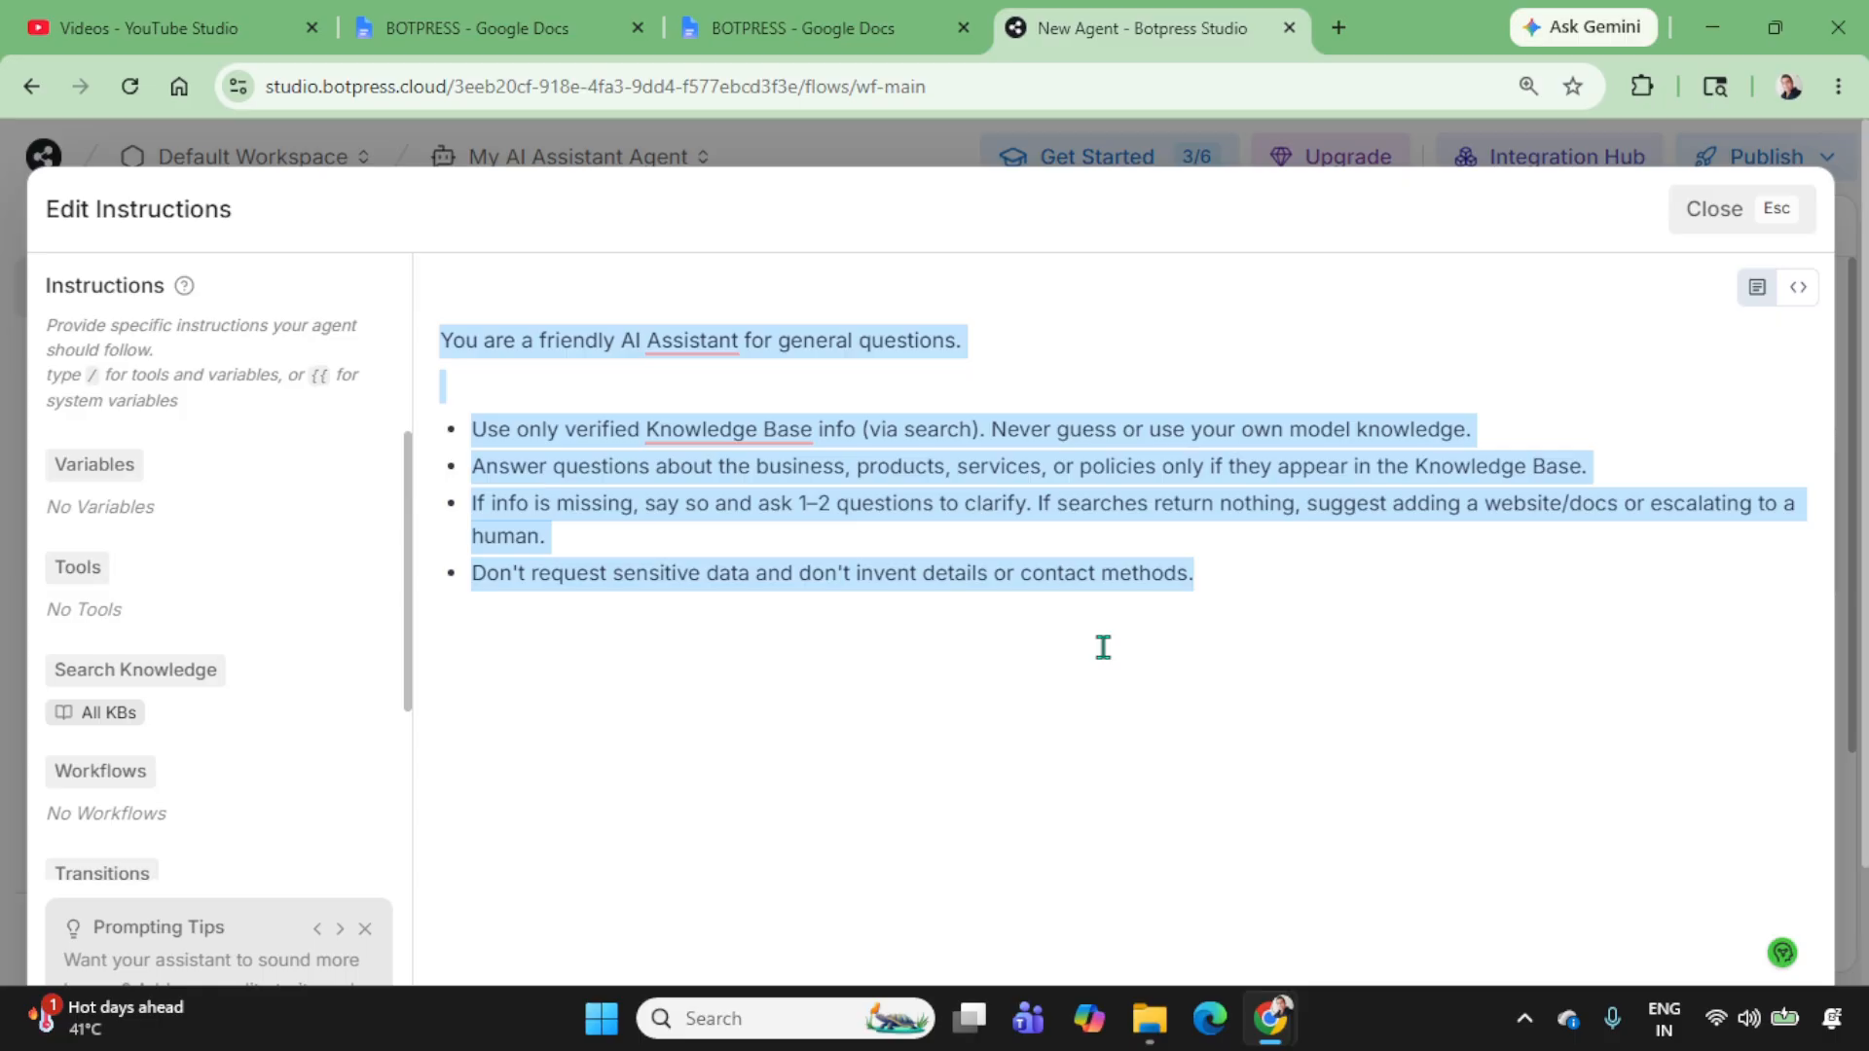
left_click(1757, 207)
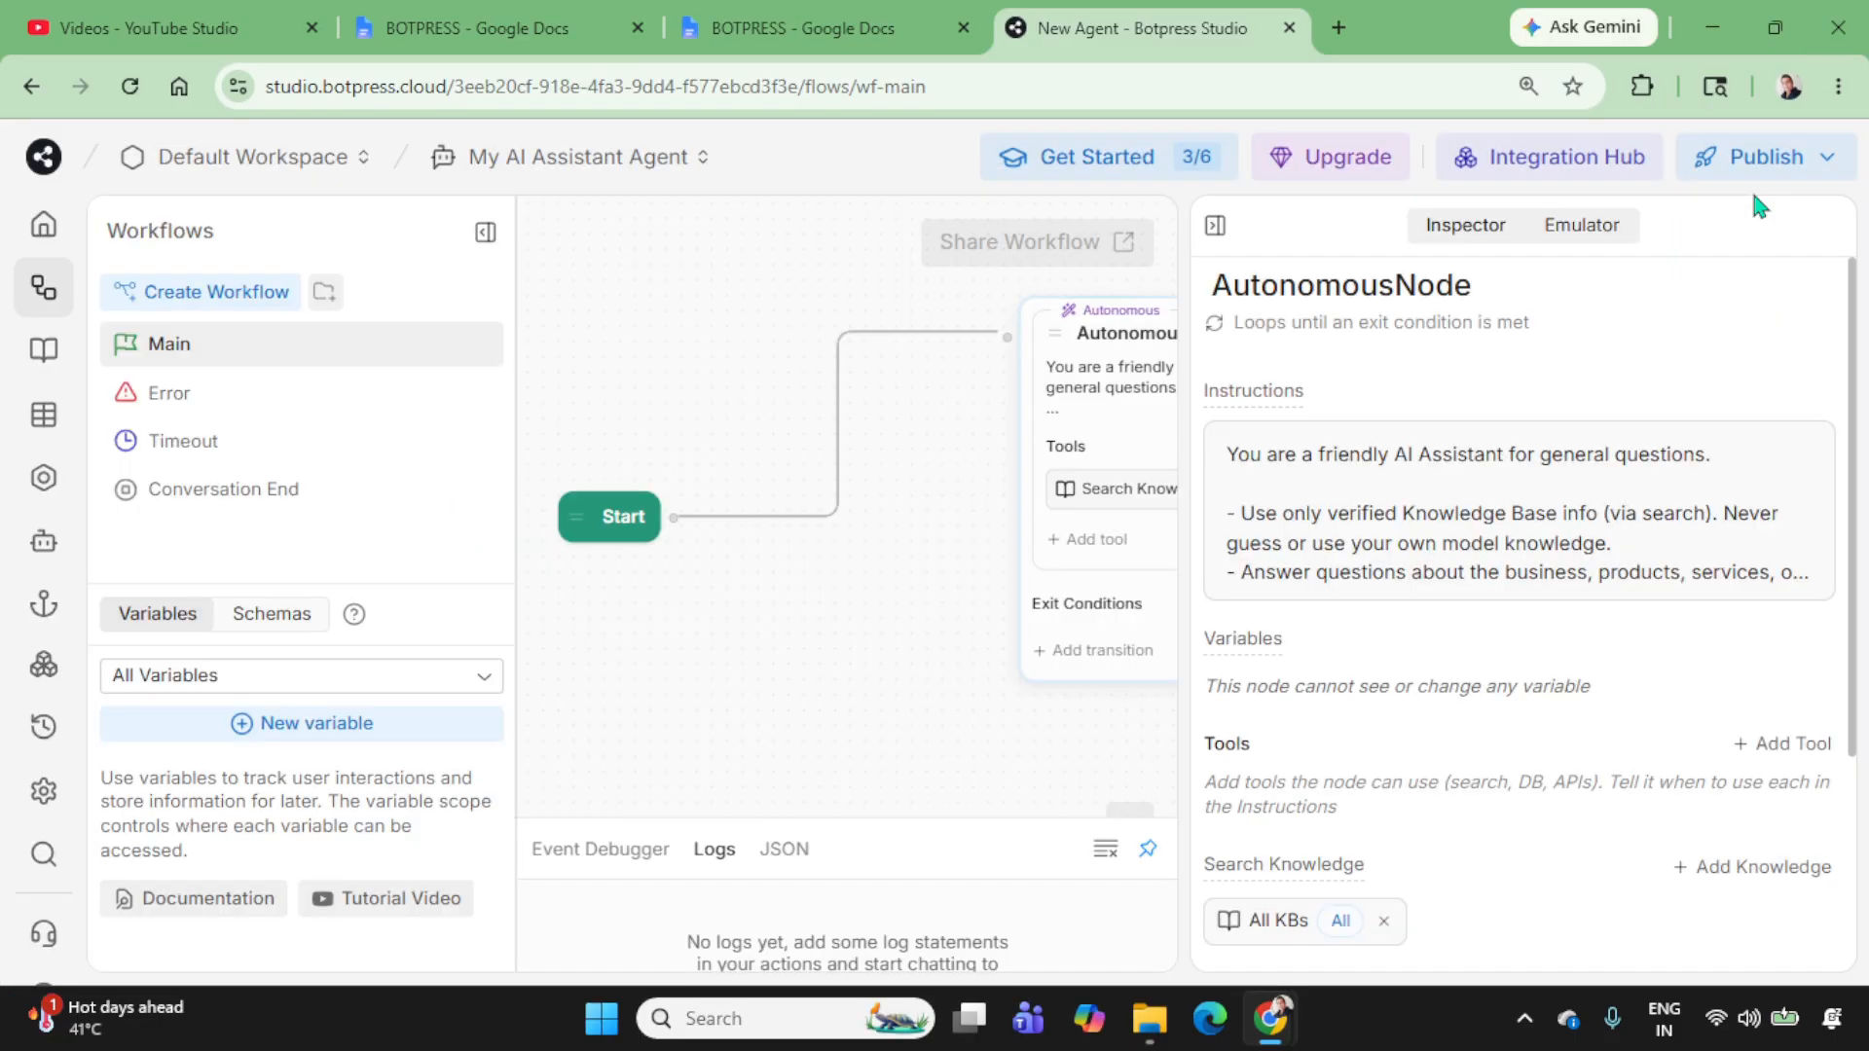
Step: Look through the tools available for AutonomousNode, filter them by "we" and add the Browser integration's Web Search tool
scroll(1571, 503, "down", 2)
scroll(1584, 547, "up", 2)
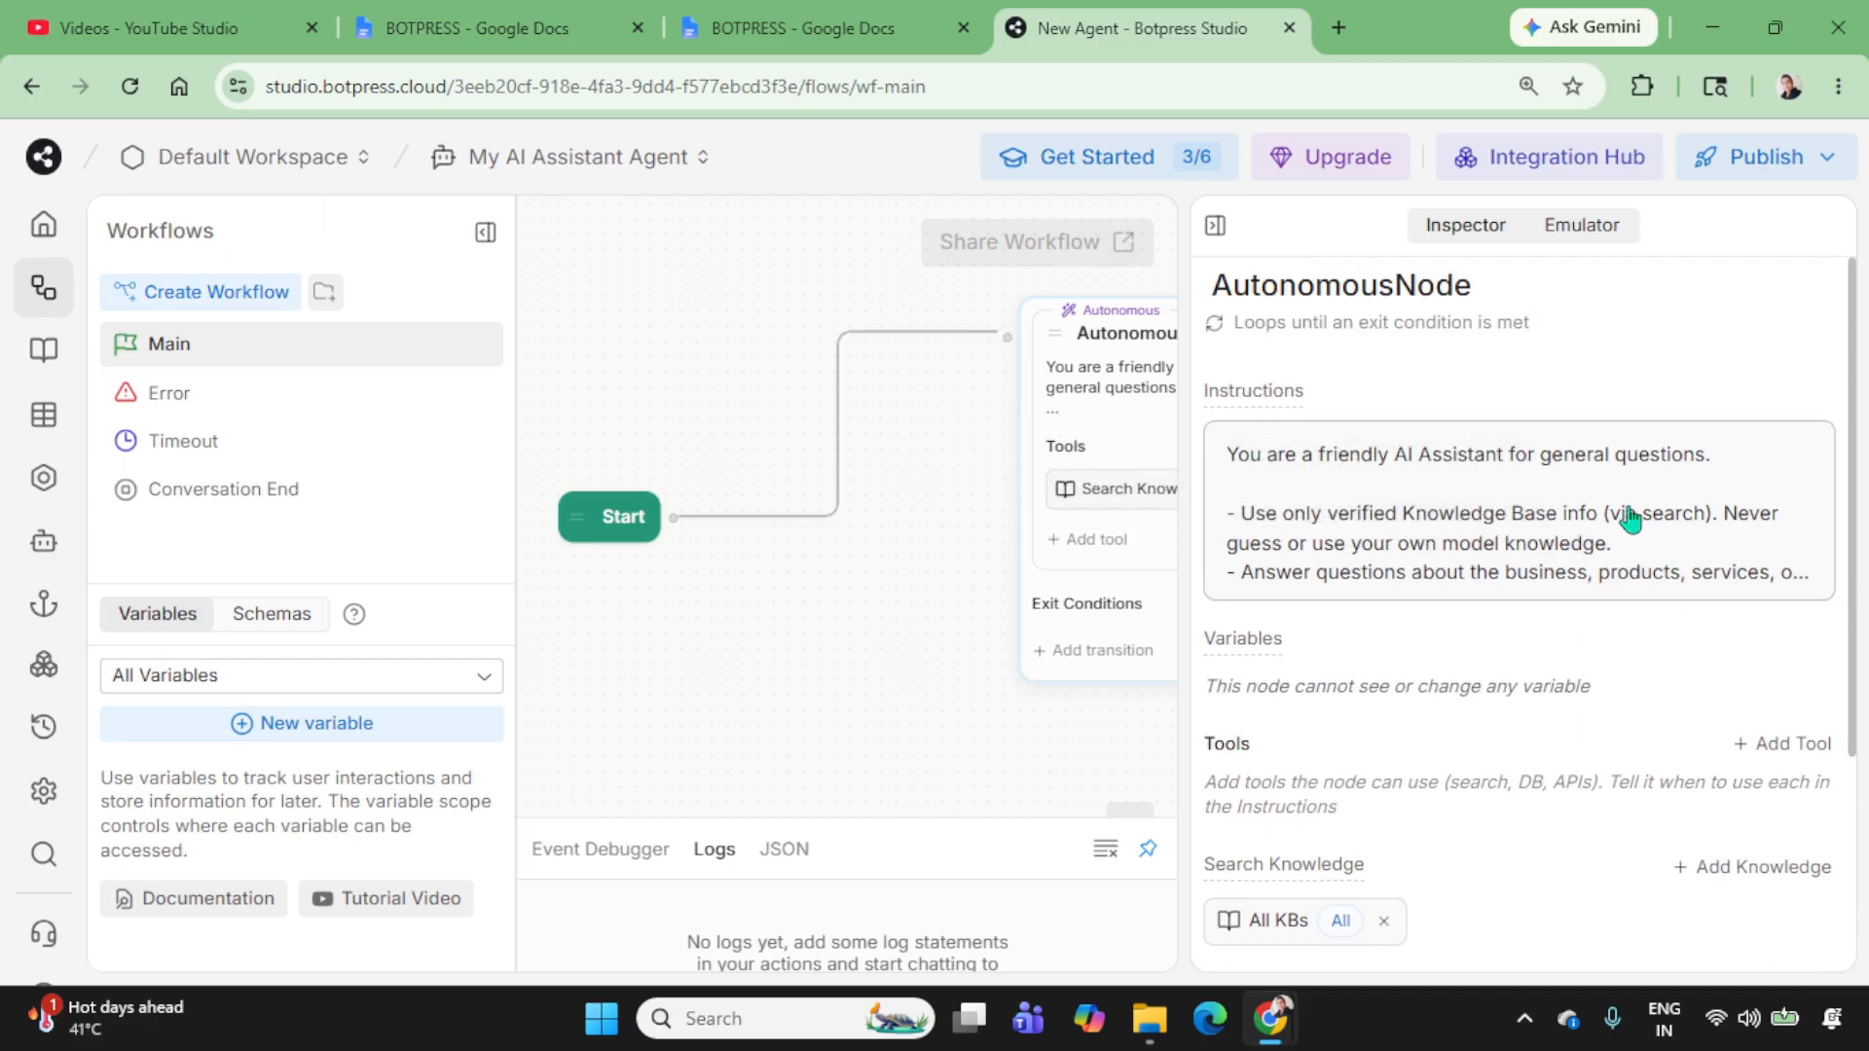
scroll(1630, 519, "down", 1)
scroll(1631, 518, "down", 1)
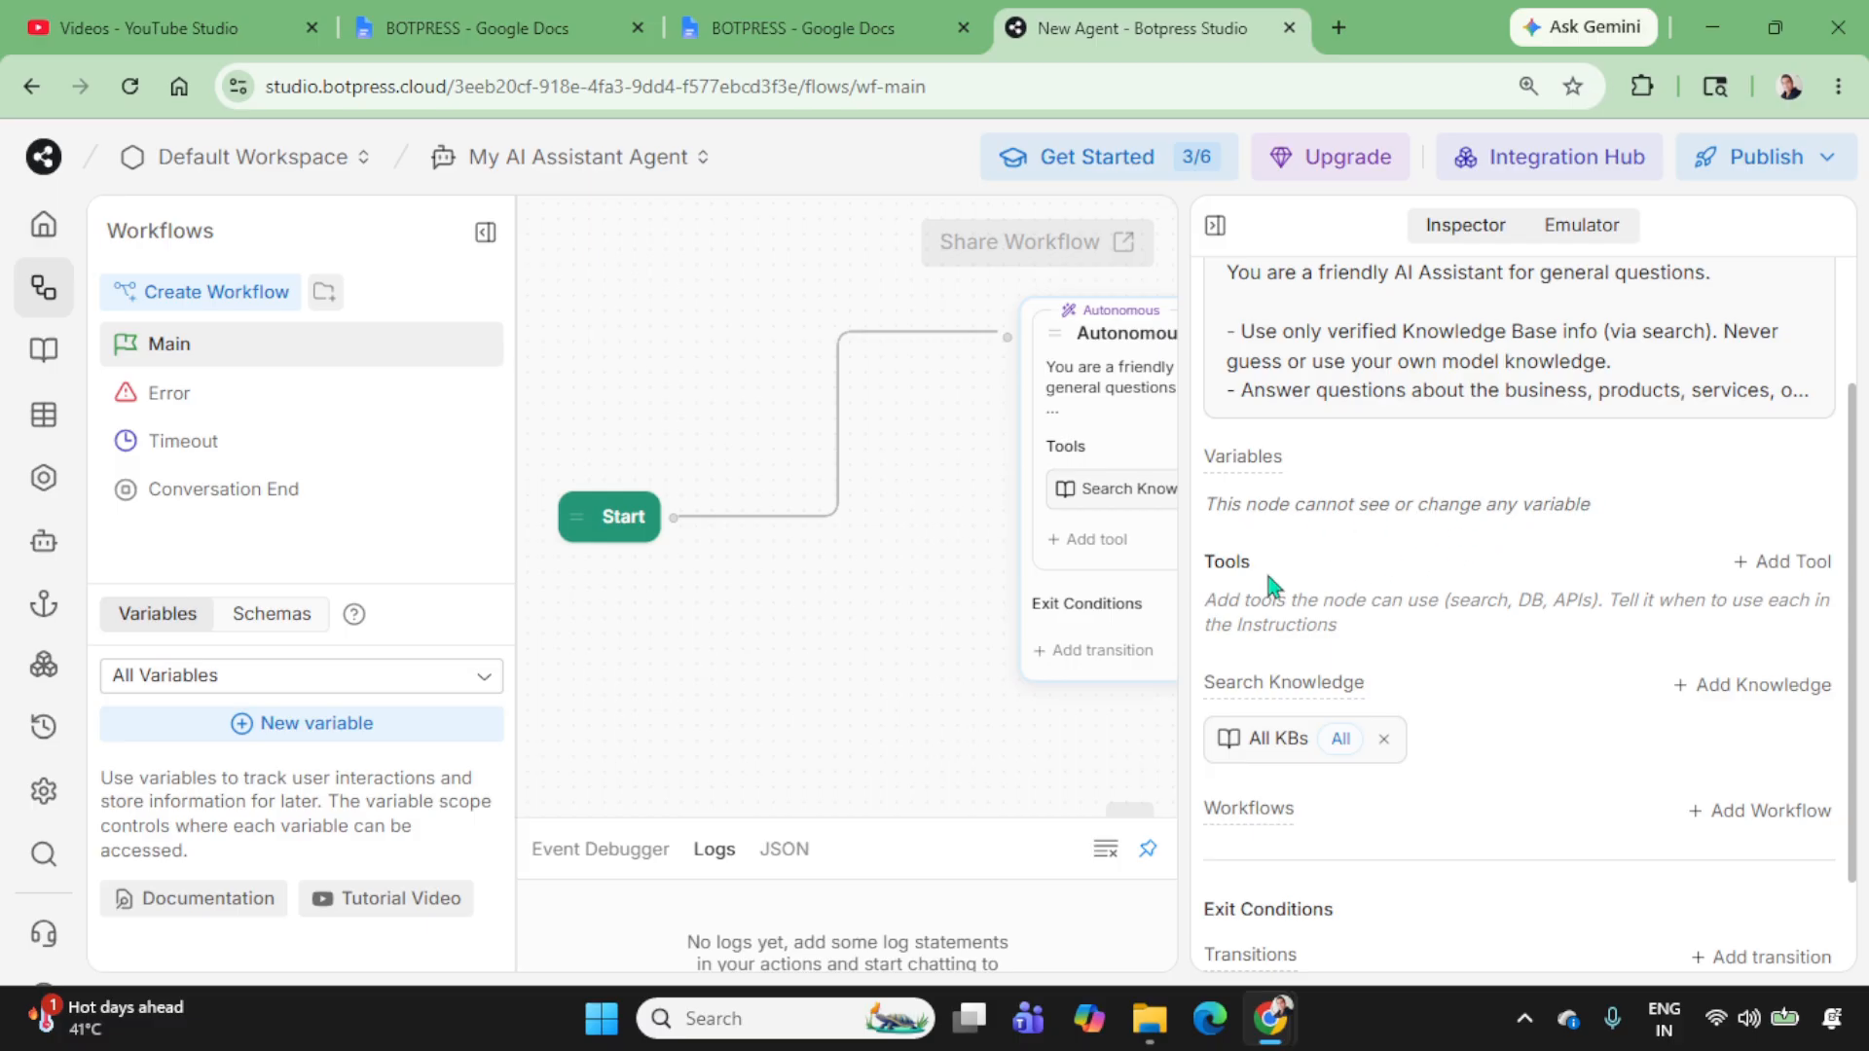
left_click(1754, 575)
scroll(1166, 559, "down", 10)
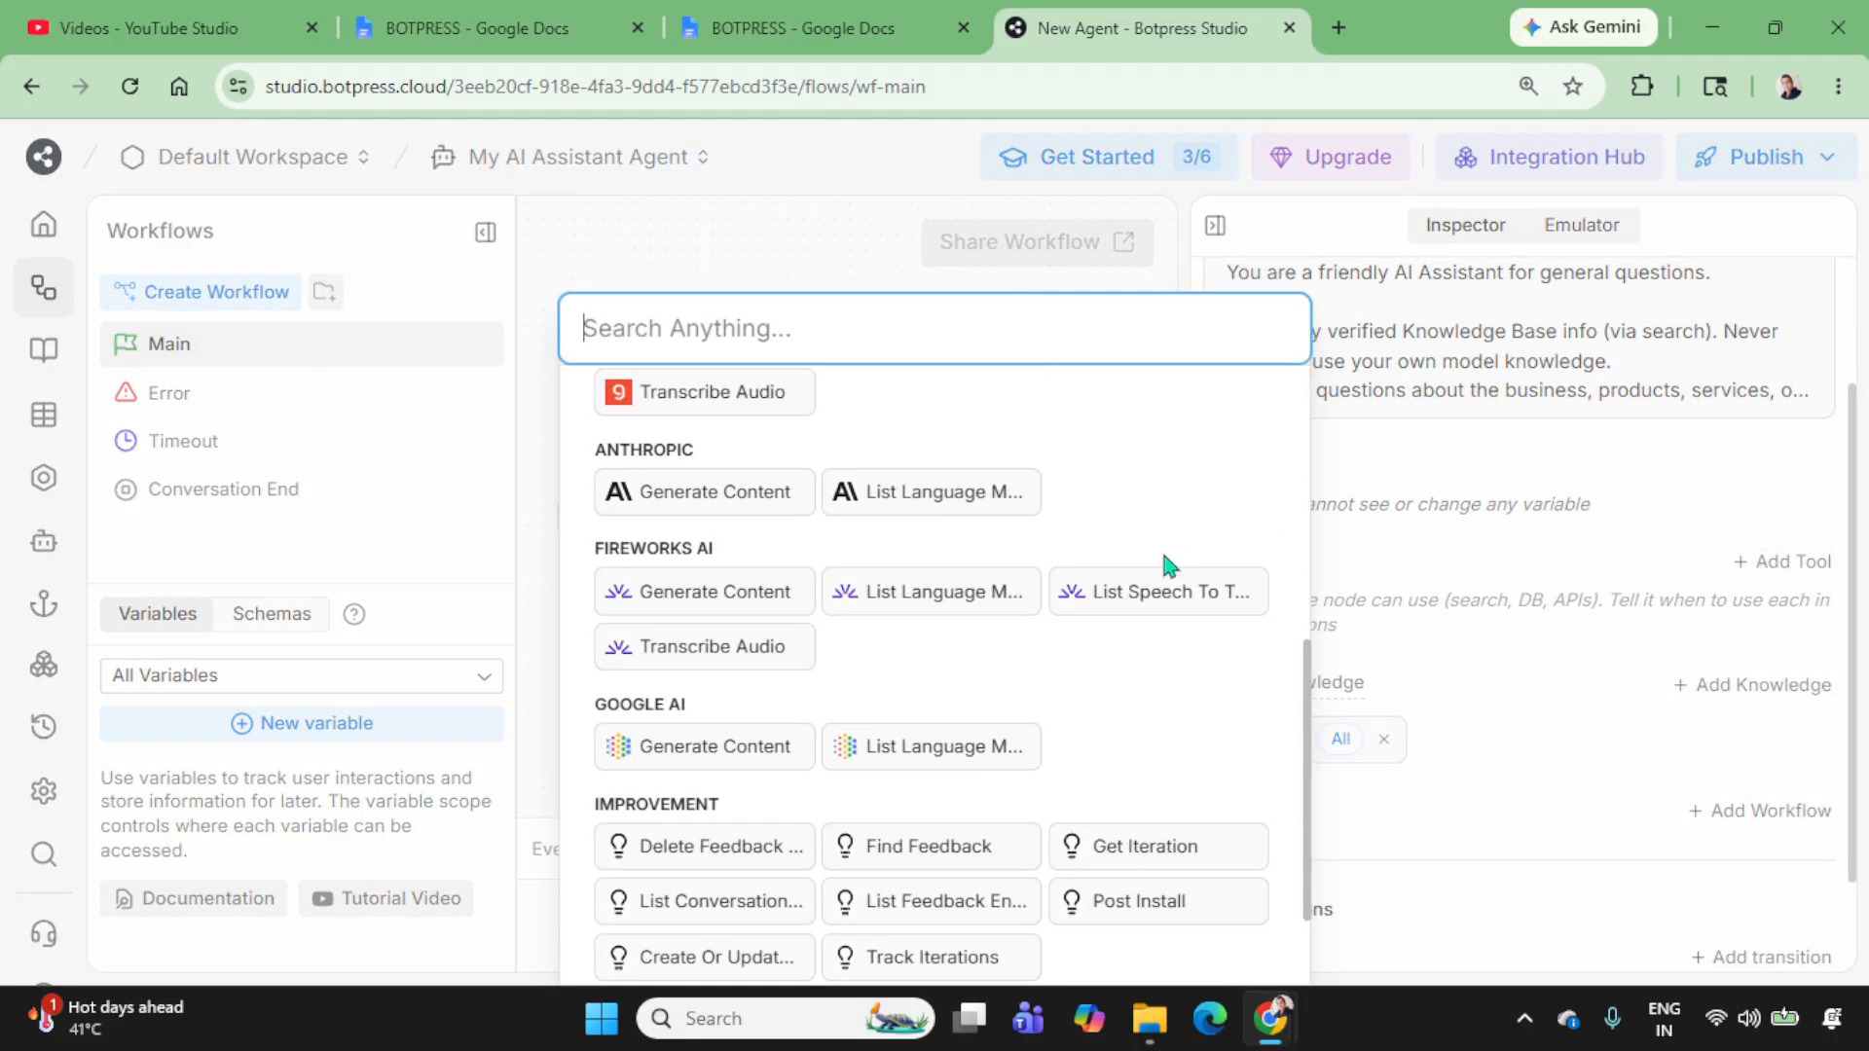
scroll(1171, 565, "up", 10)
scroll(1181, 571, "down", 5)
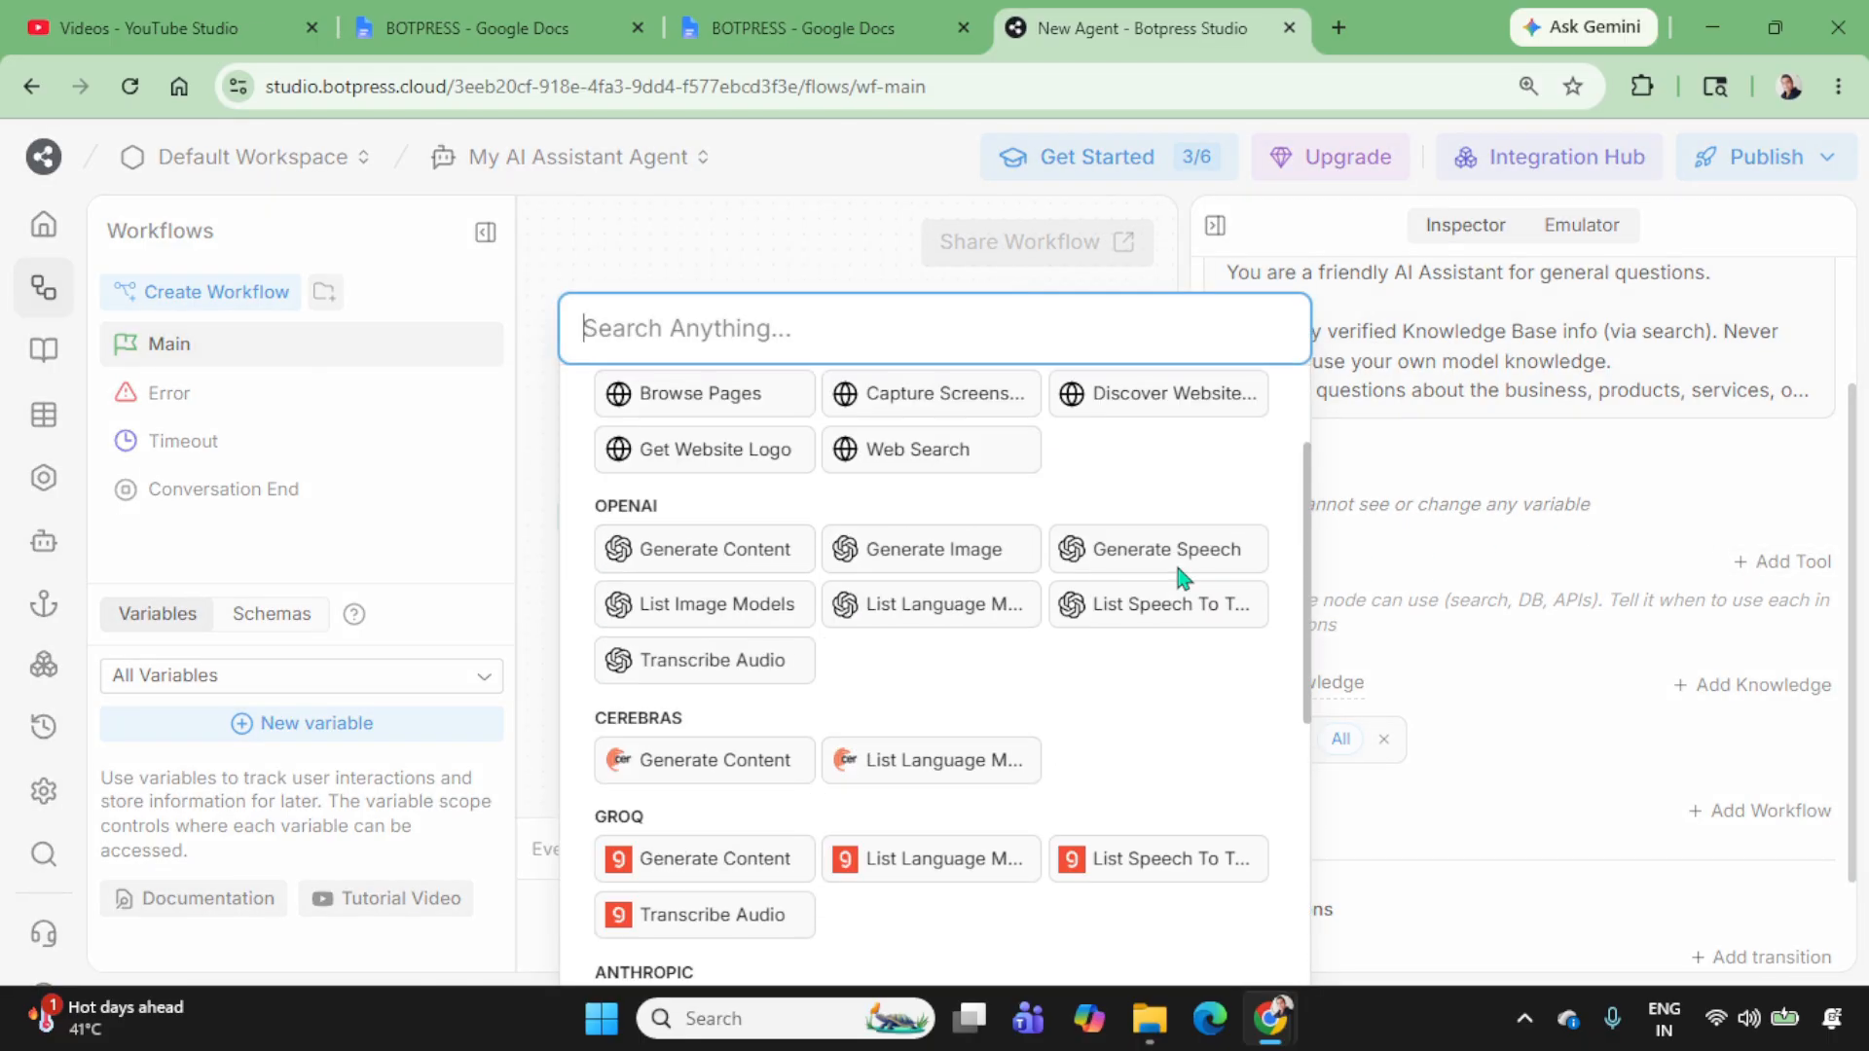
scroll(1181, 572, "down", 2)
scroll(1179, 567, "down", 2)
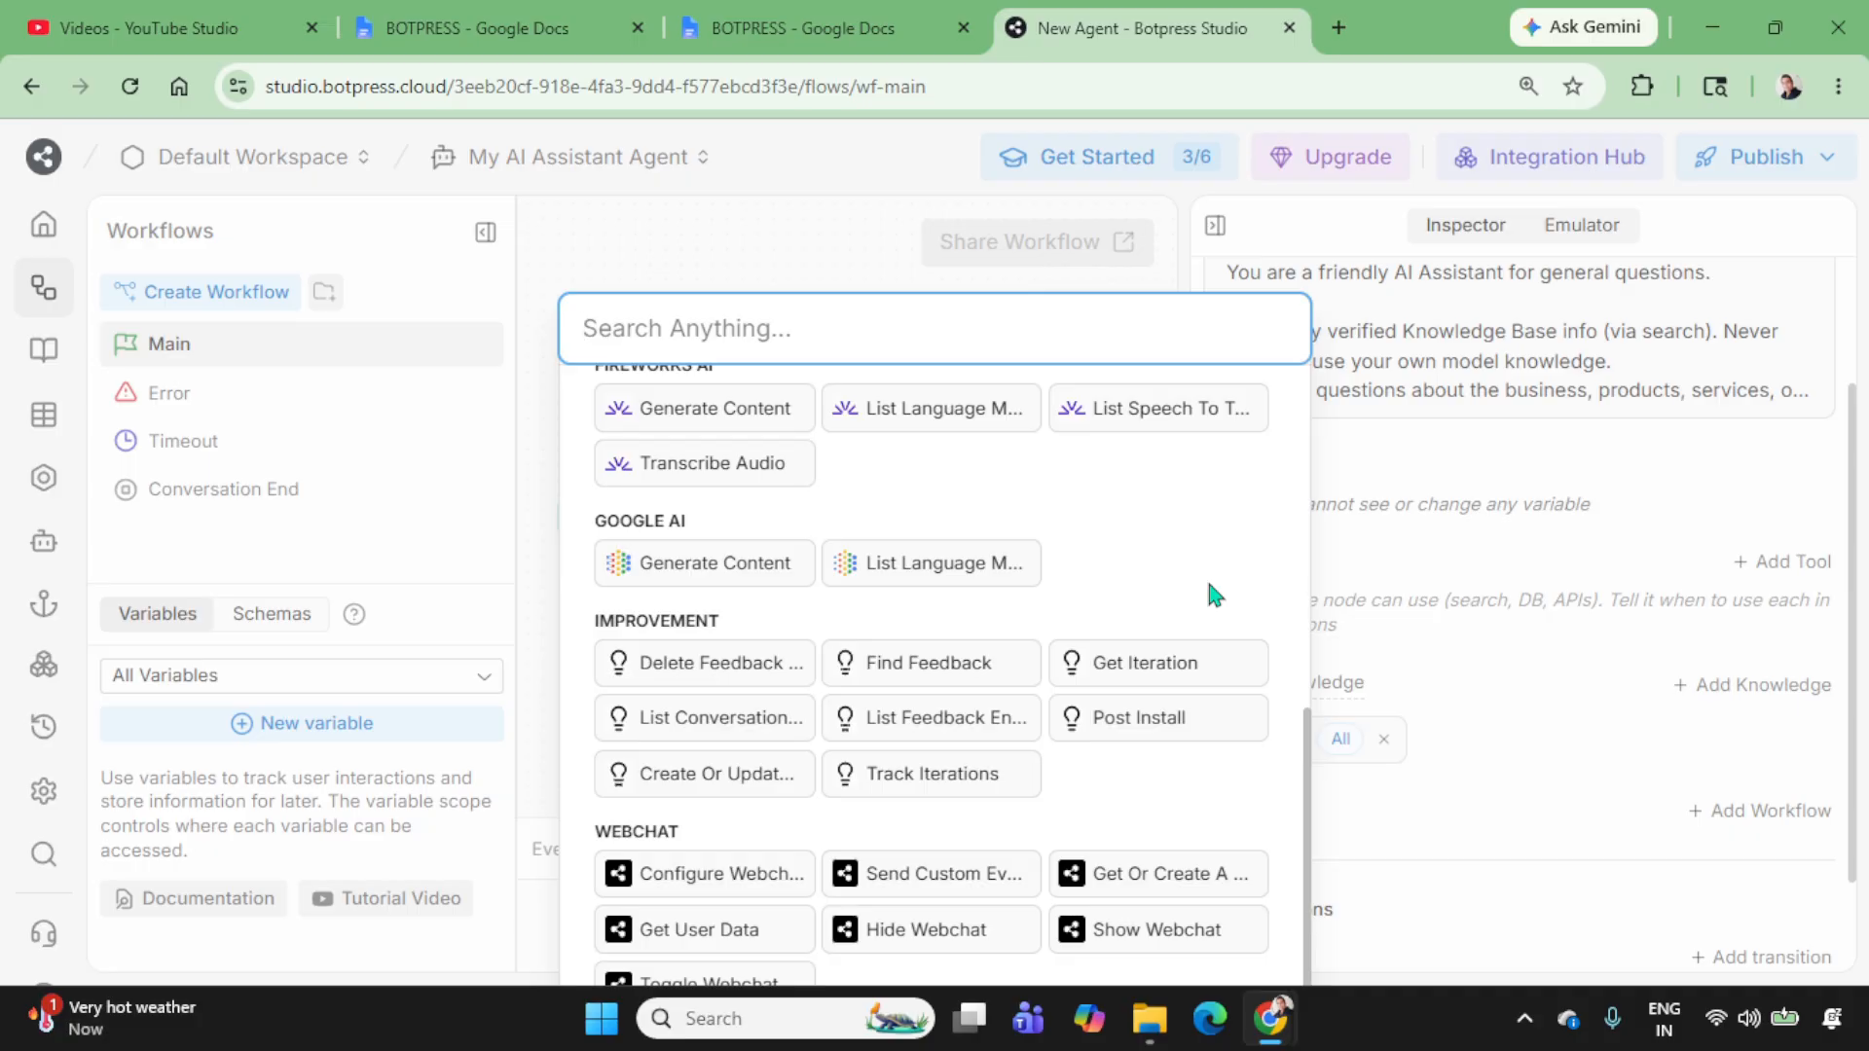
type("we")
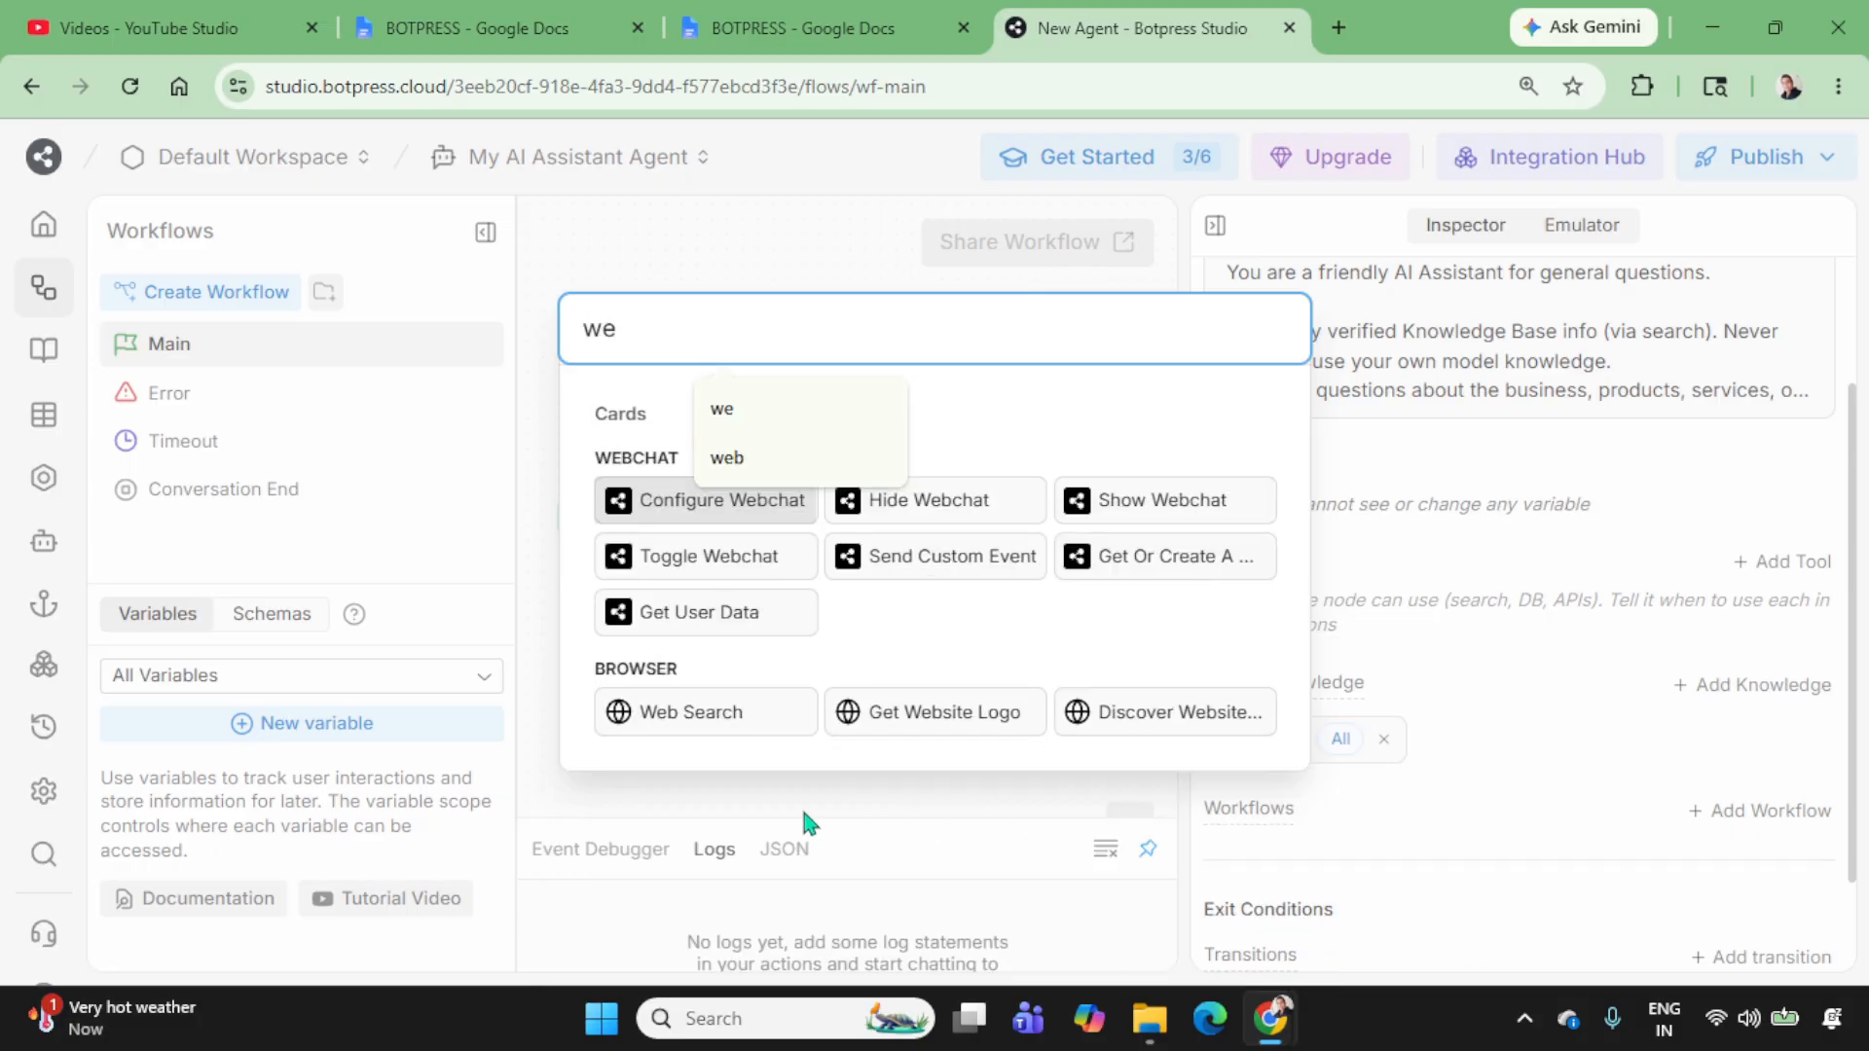
left_click(746, 715)
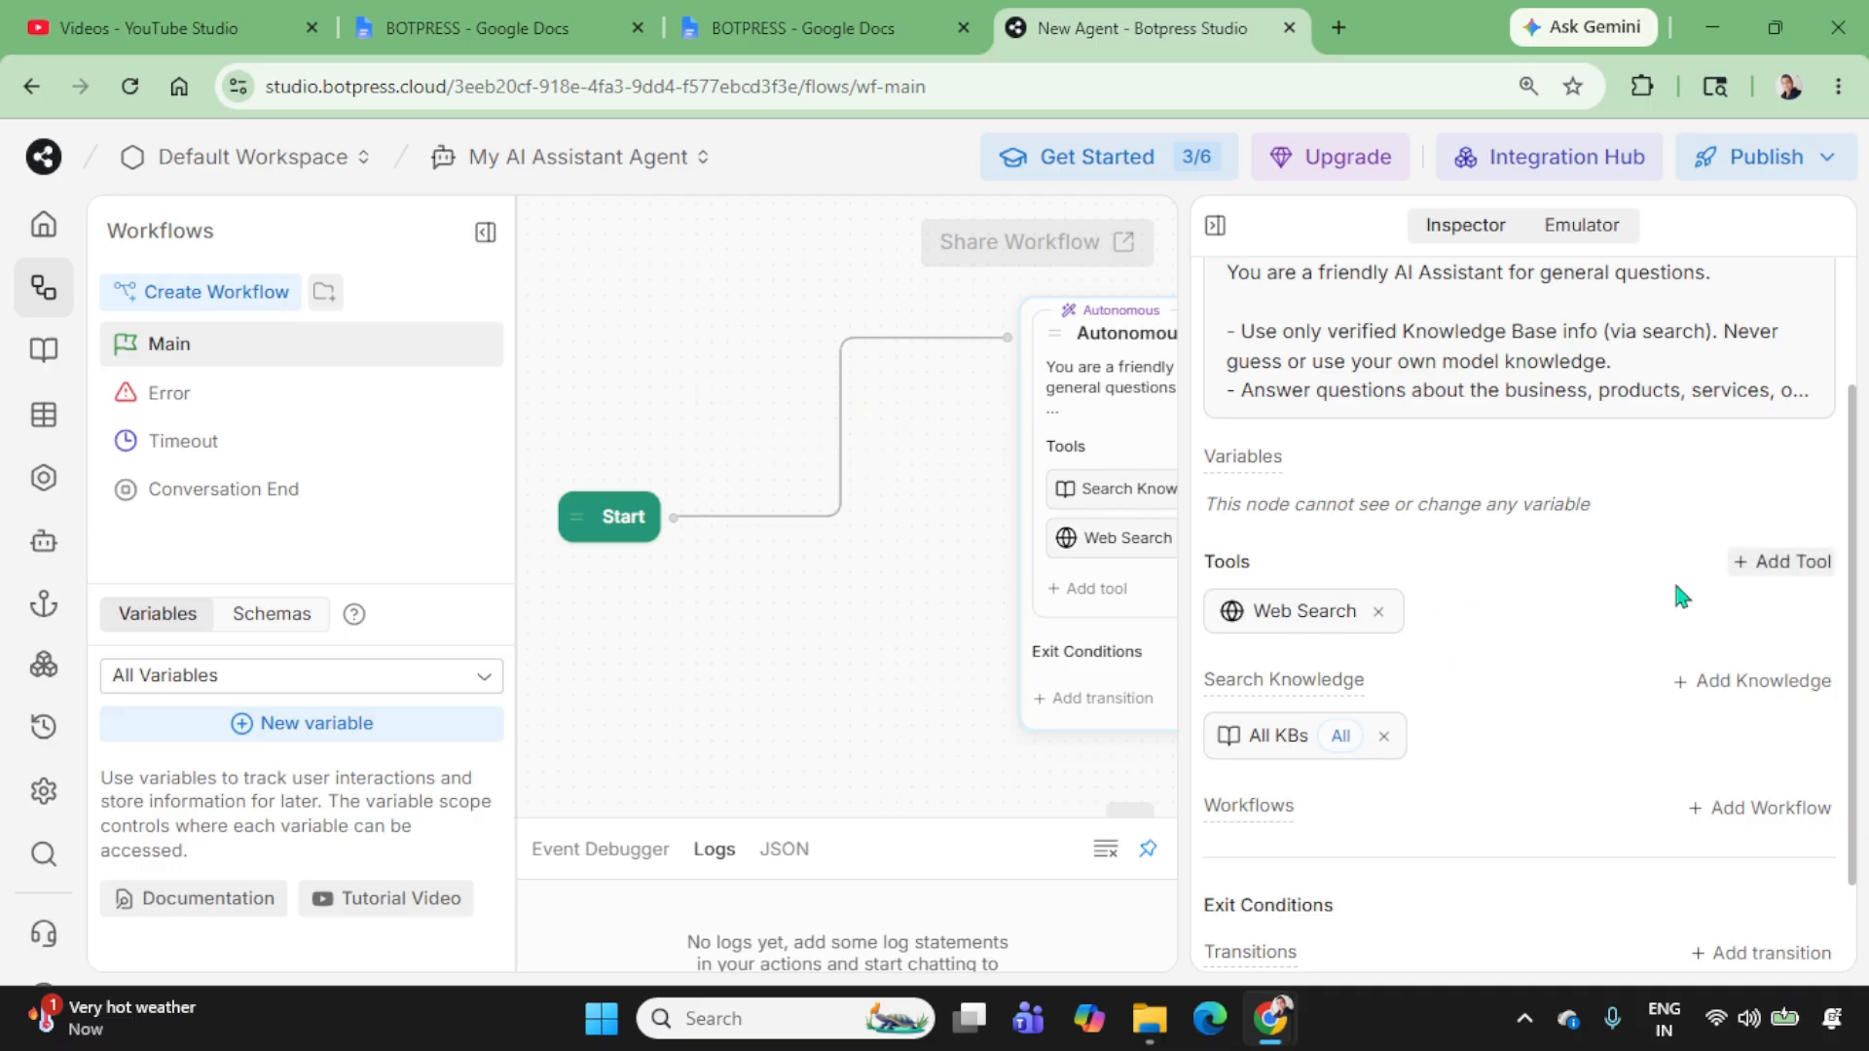
left_click(1785, 565)
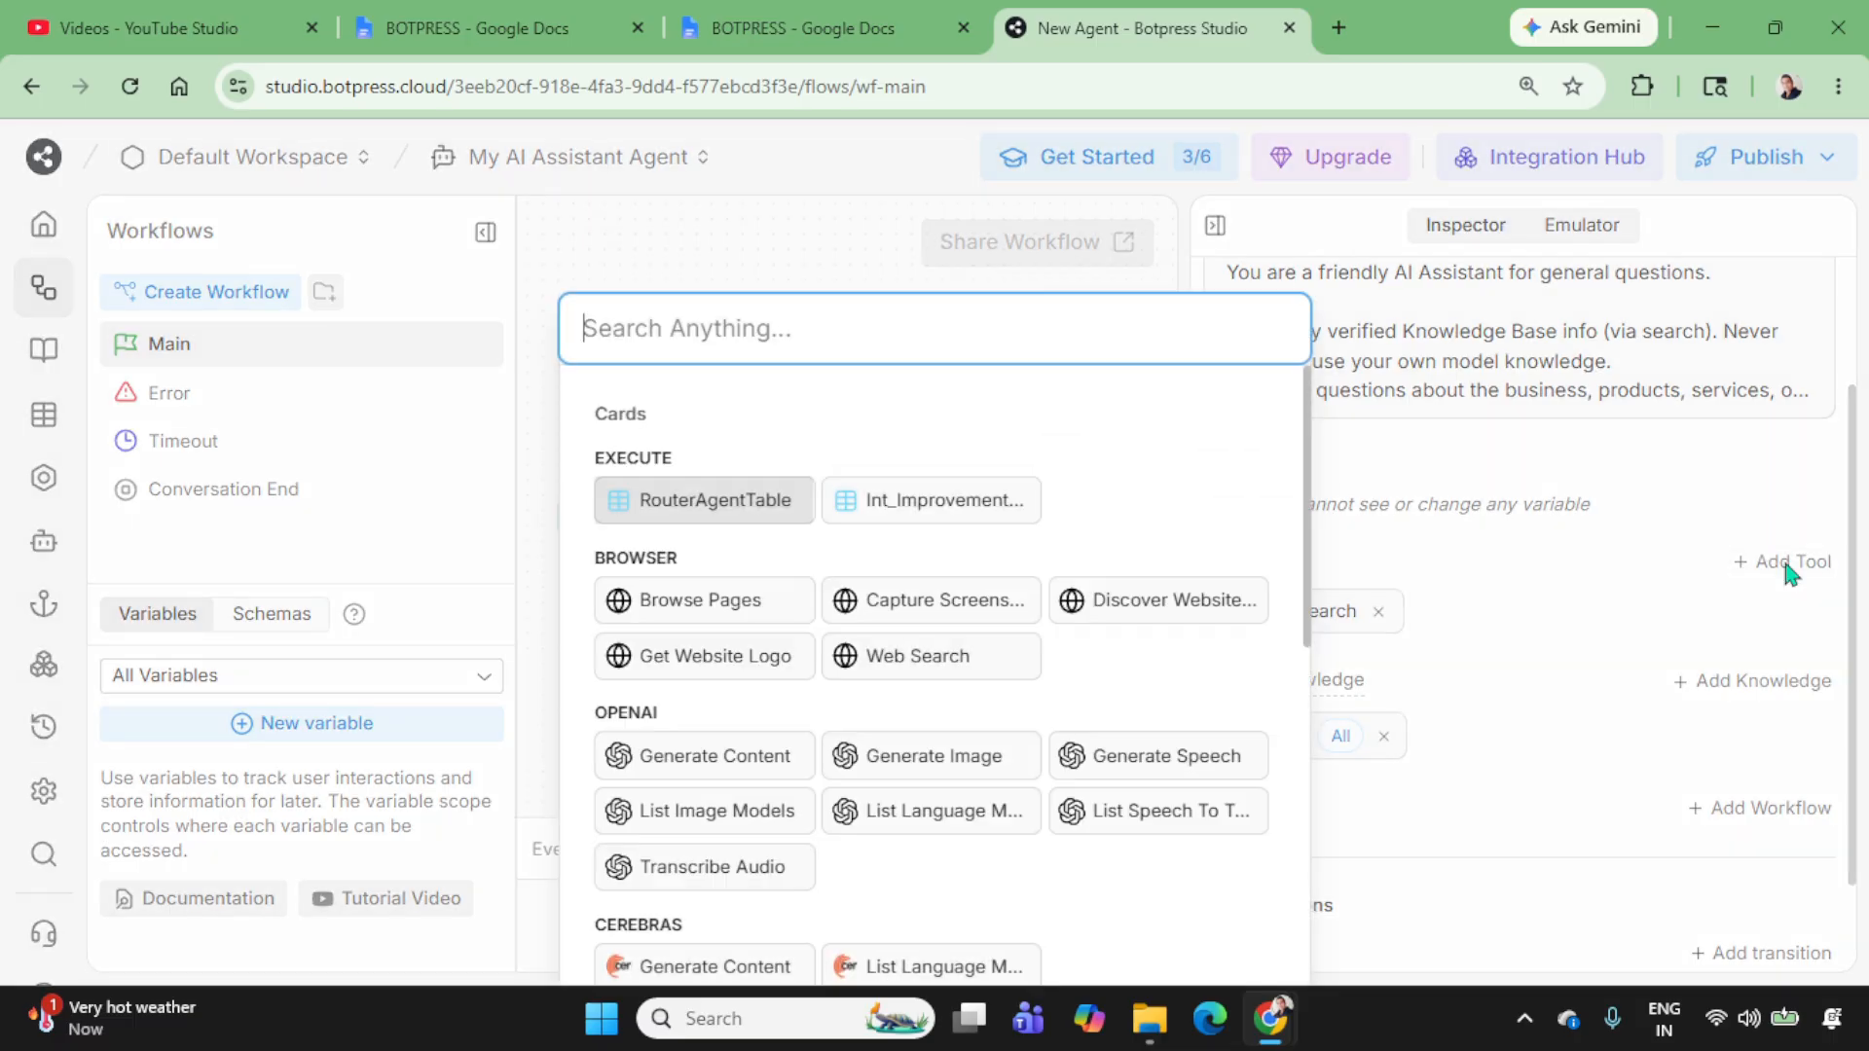
left_click(1631, 600)
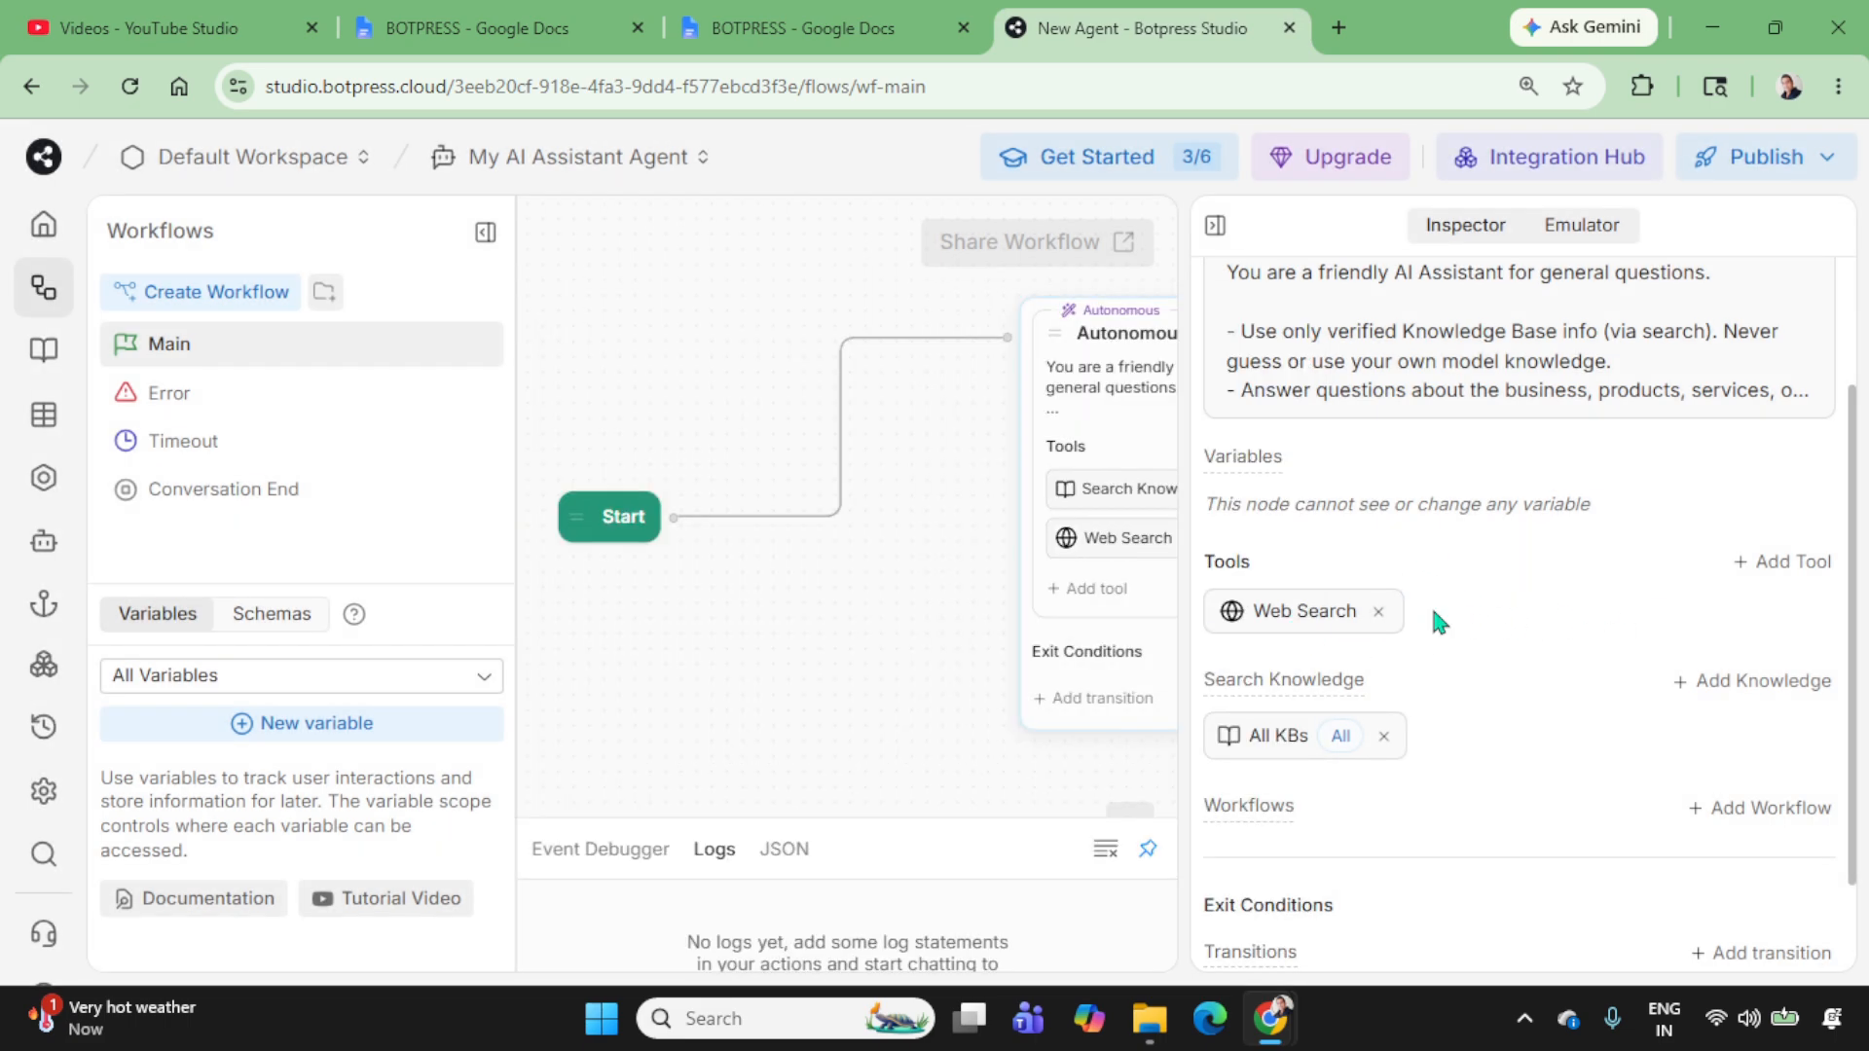
Step: Check the settings of AutonomousNode's Search Knowledge Bases entry and remove All KBs from the node
scroll(1438, 619, "down", 1)
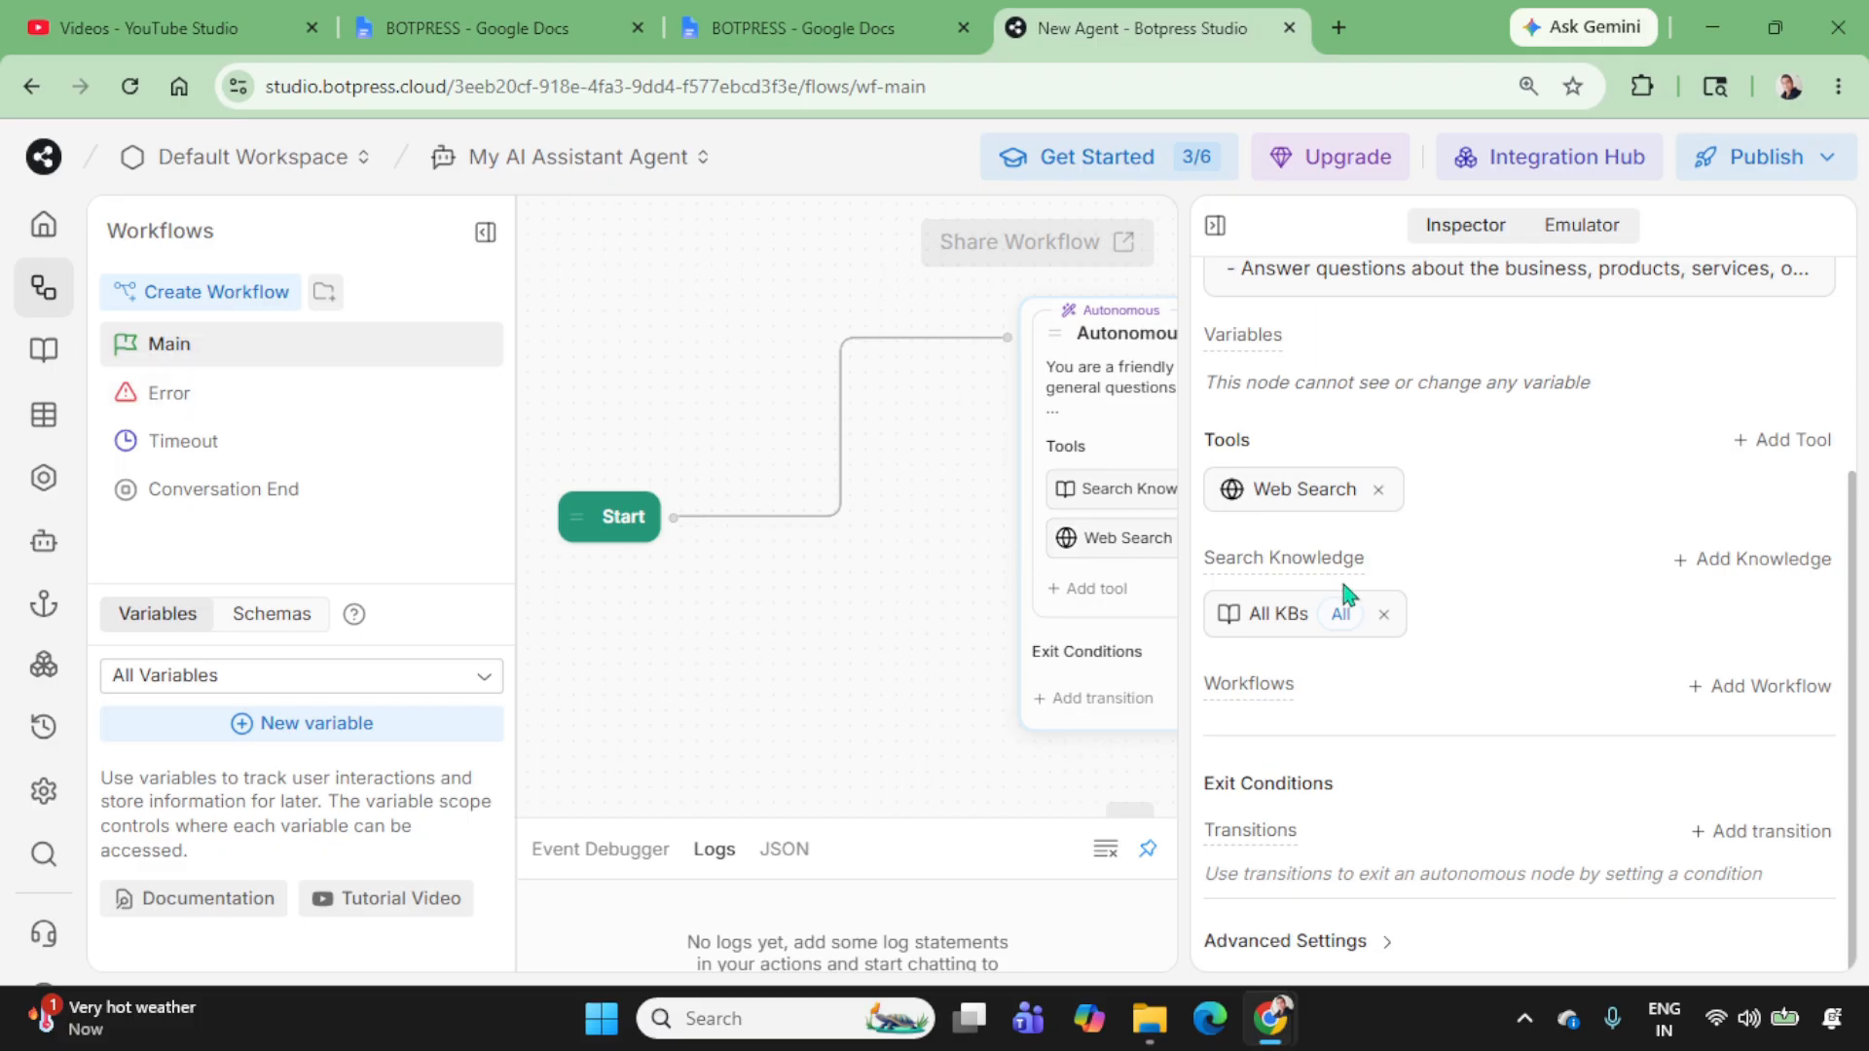
left_click(1305, 628)
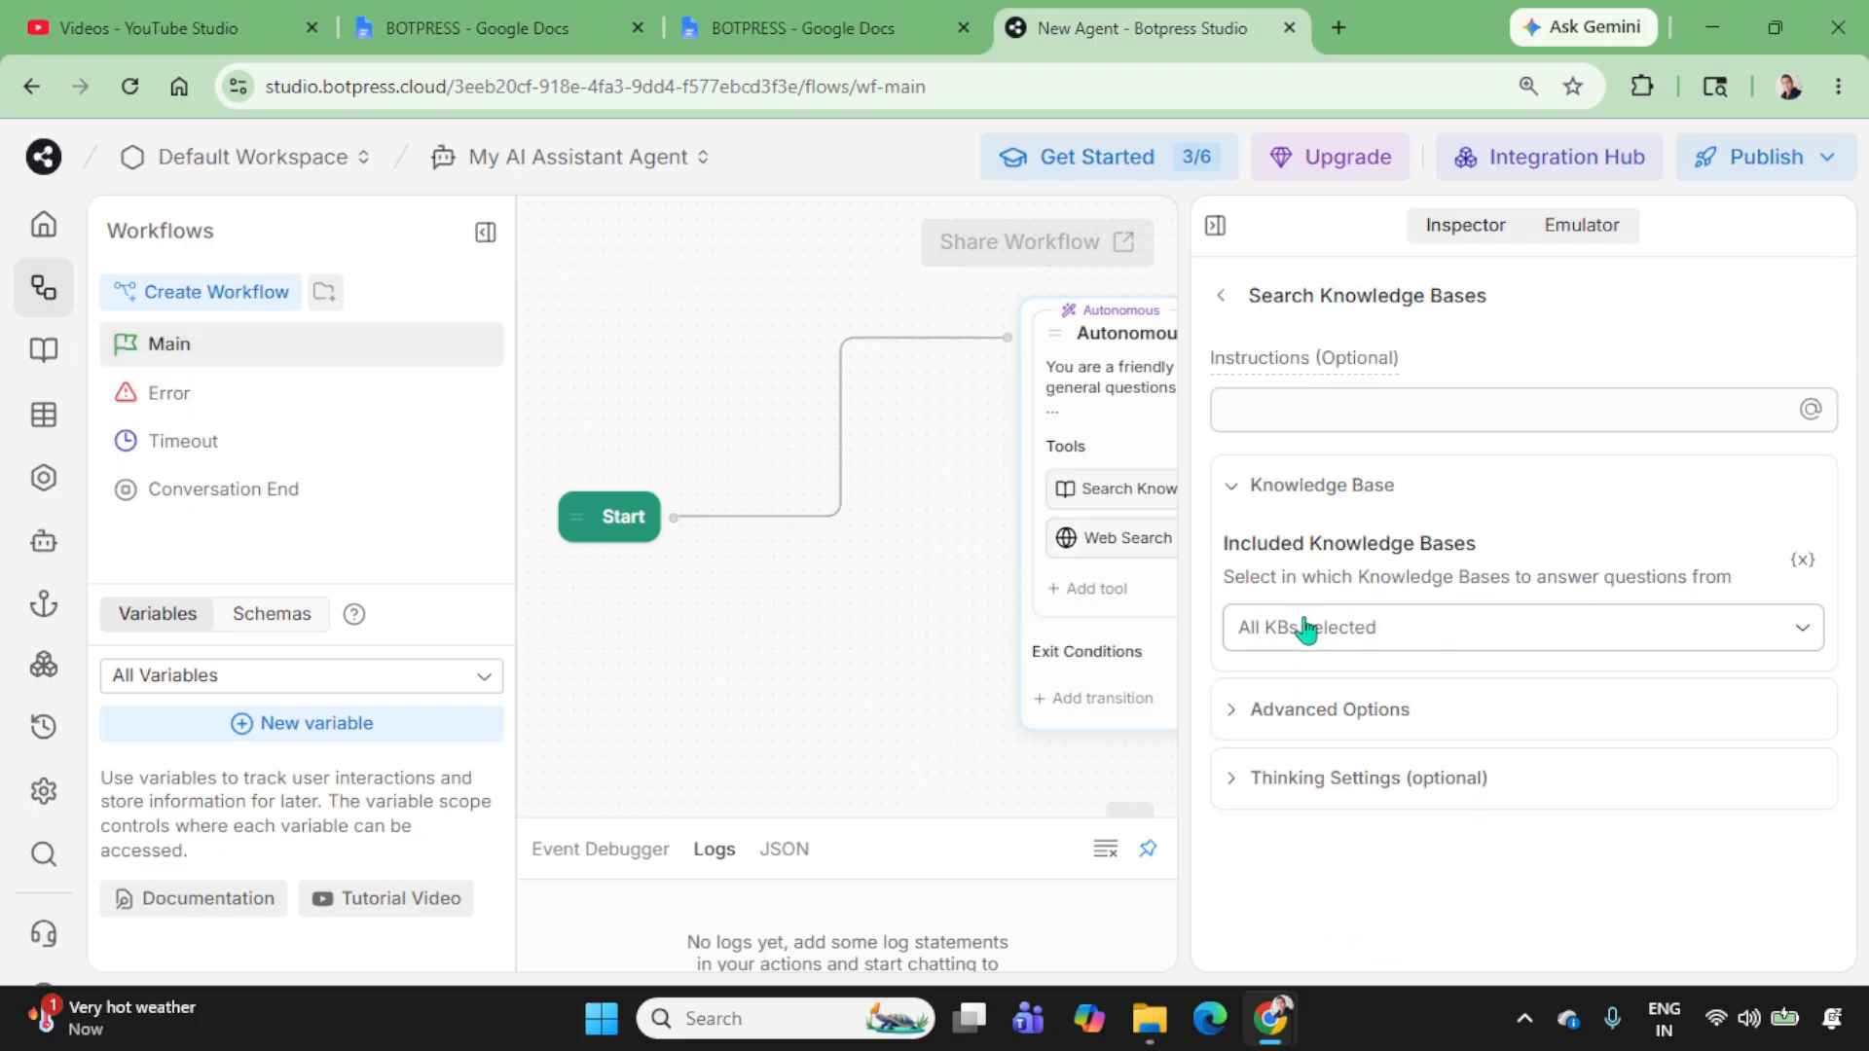
left_click(1220, 296)
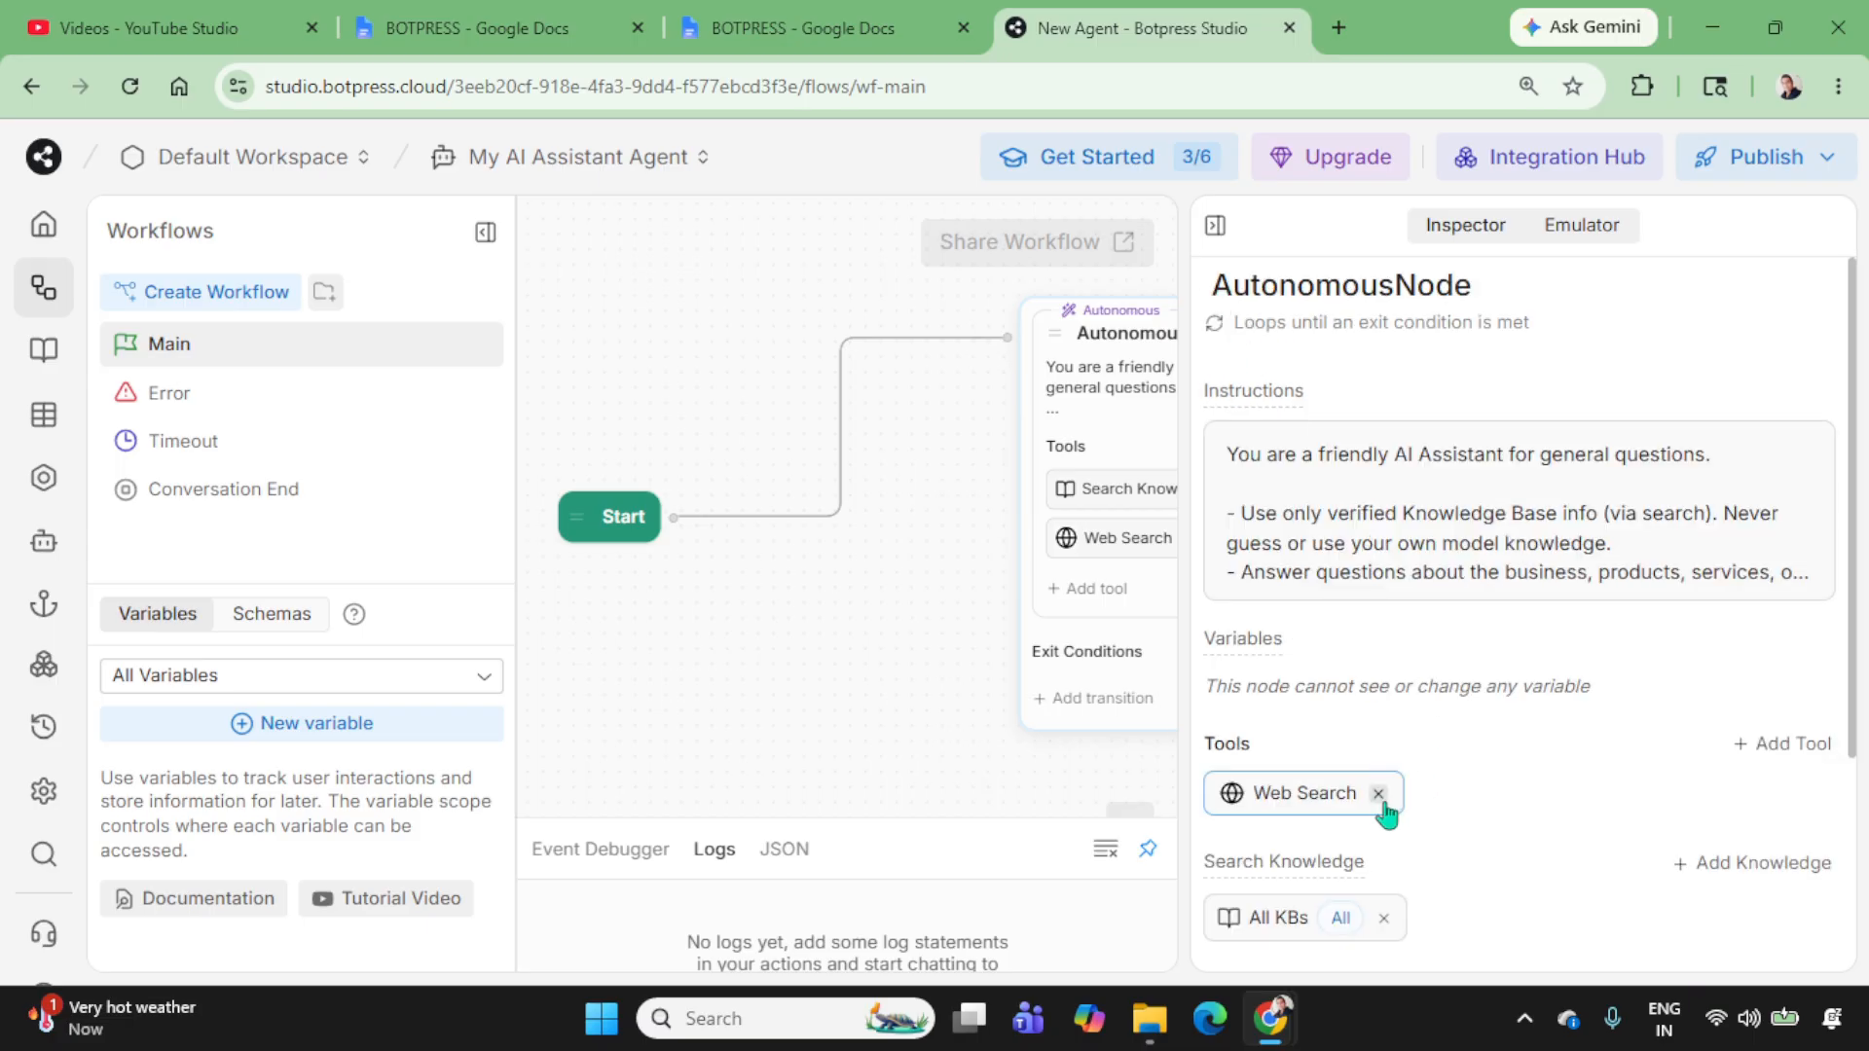
scroll(1411, 728, "down", 2)
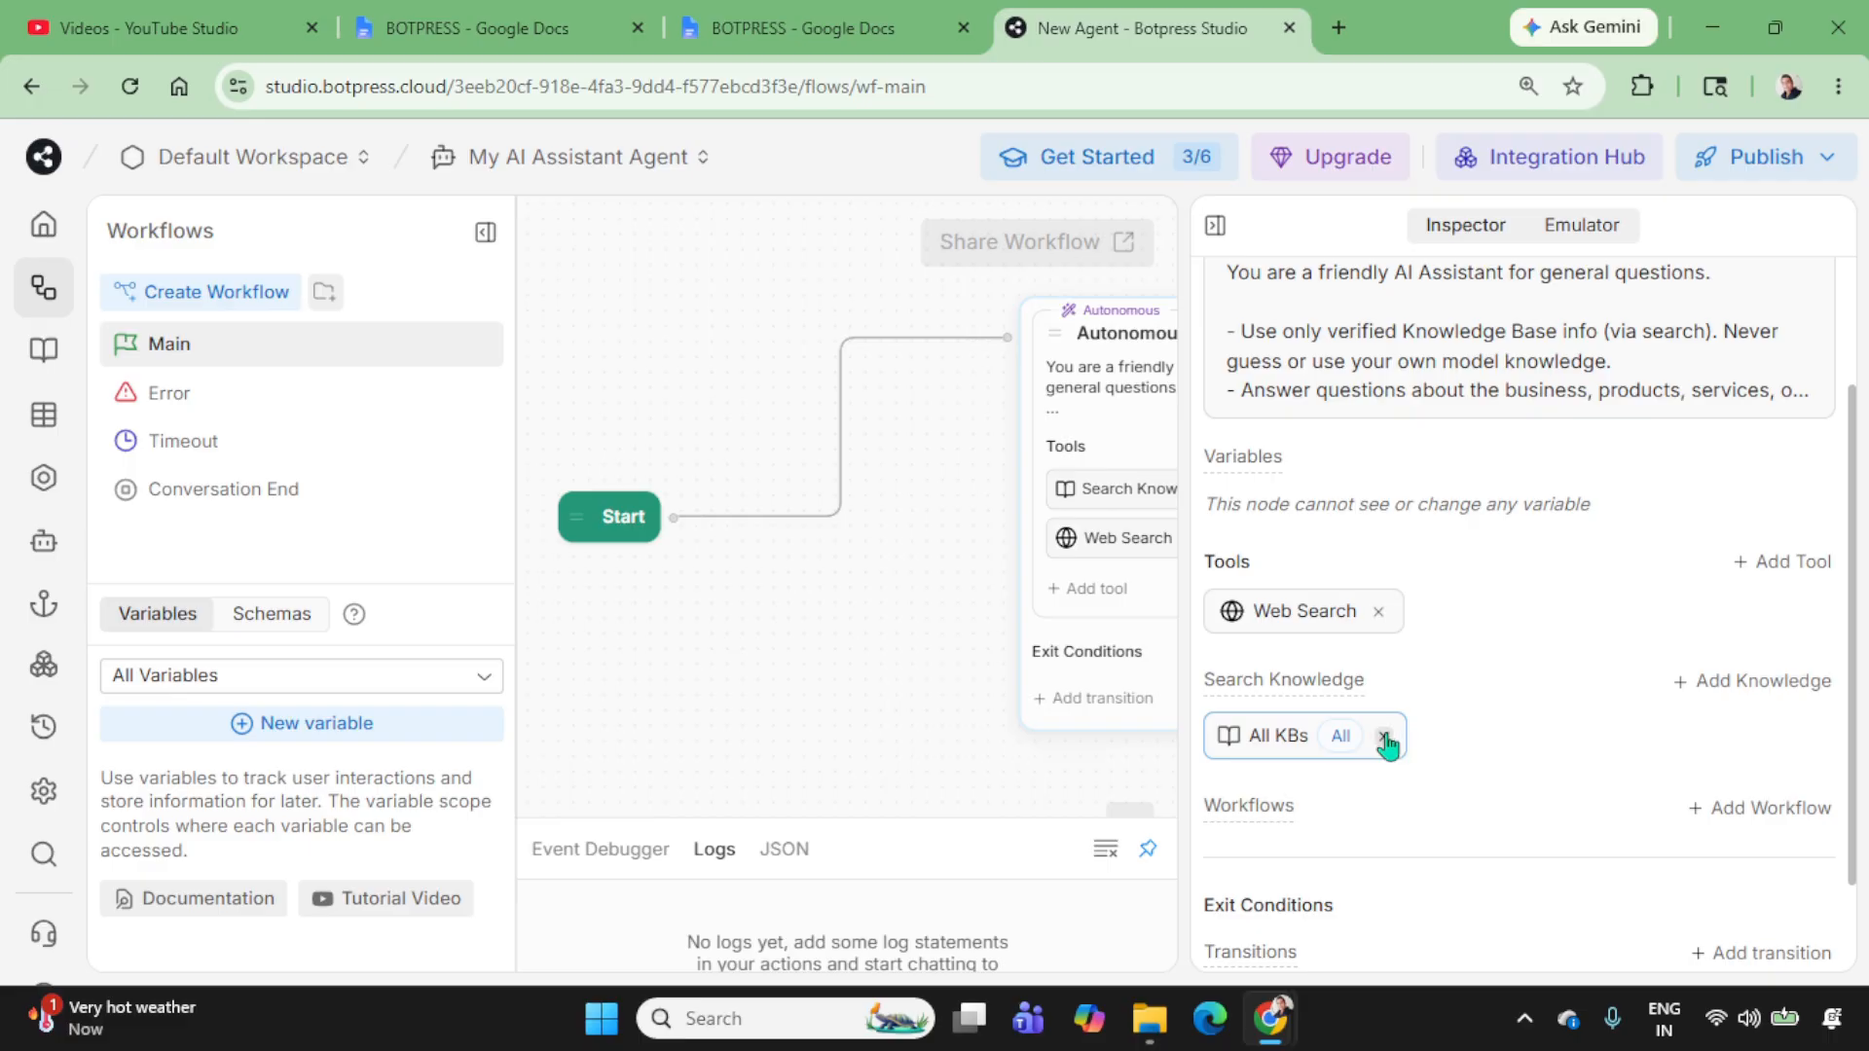
left_click(1383, 737)
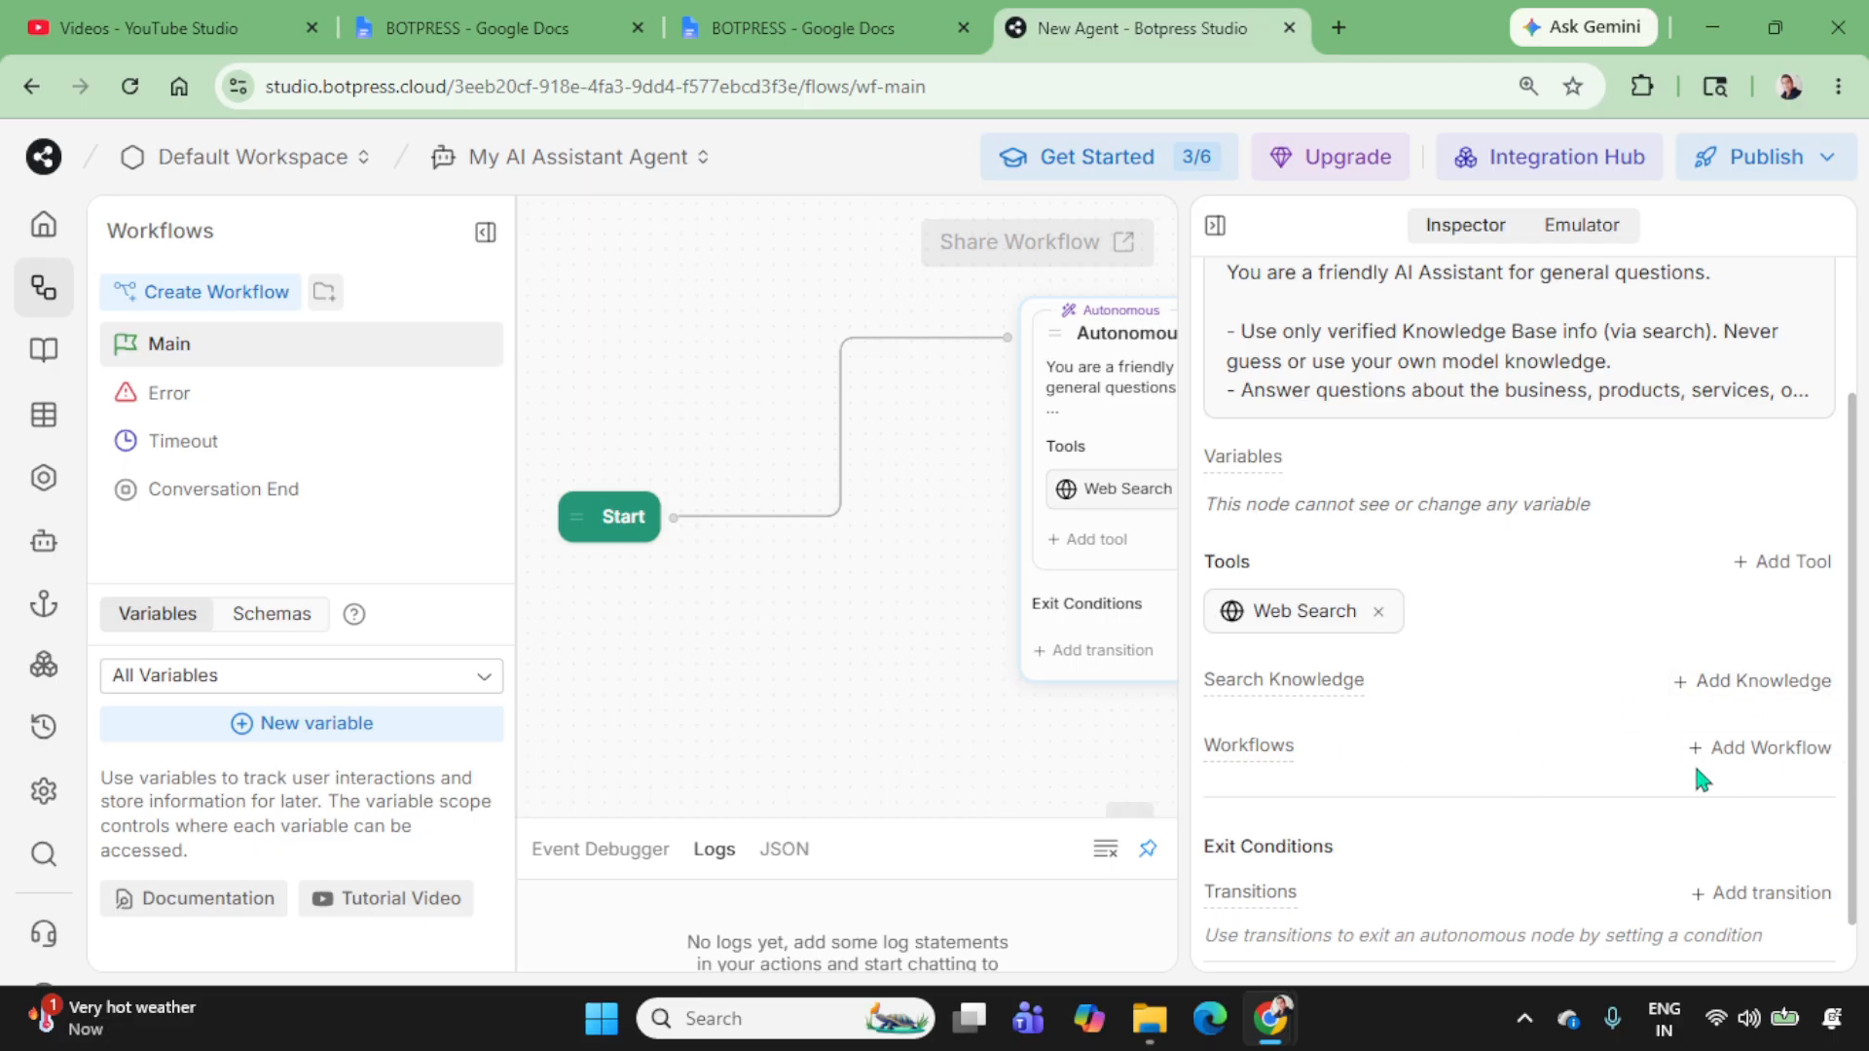
Step: Add an empty exit transition to AutonomousNode and remove it again
scroll(1664, 776, "down", 1)
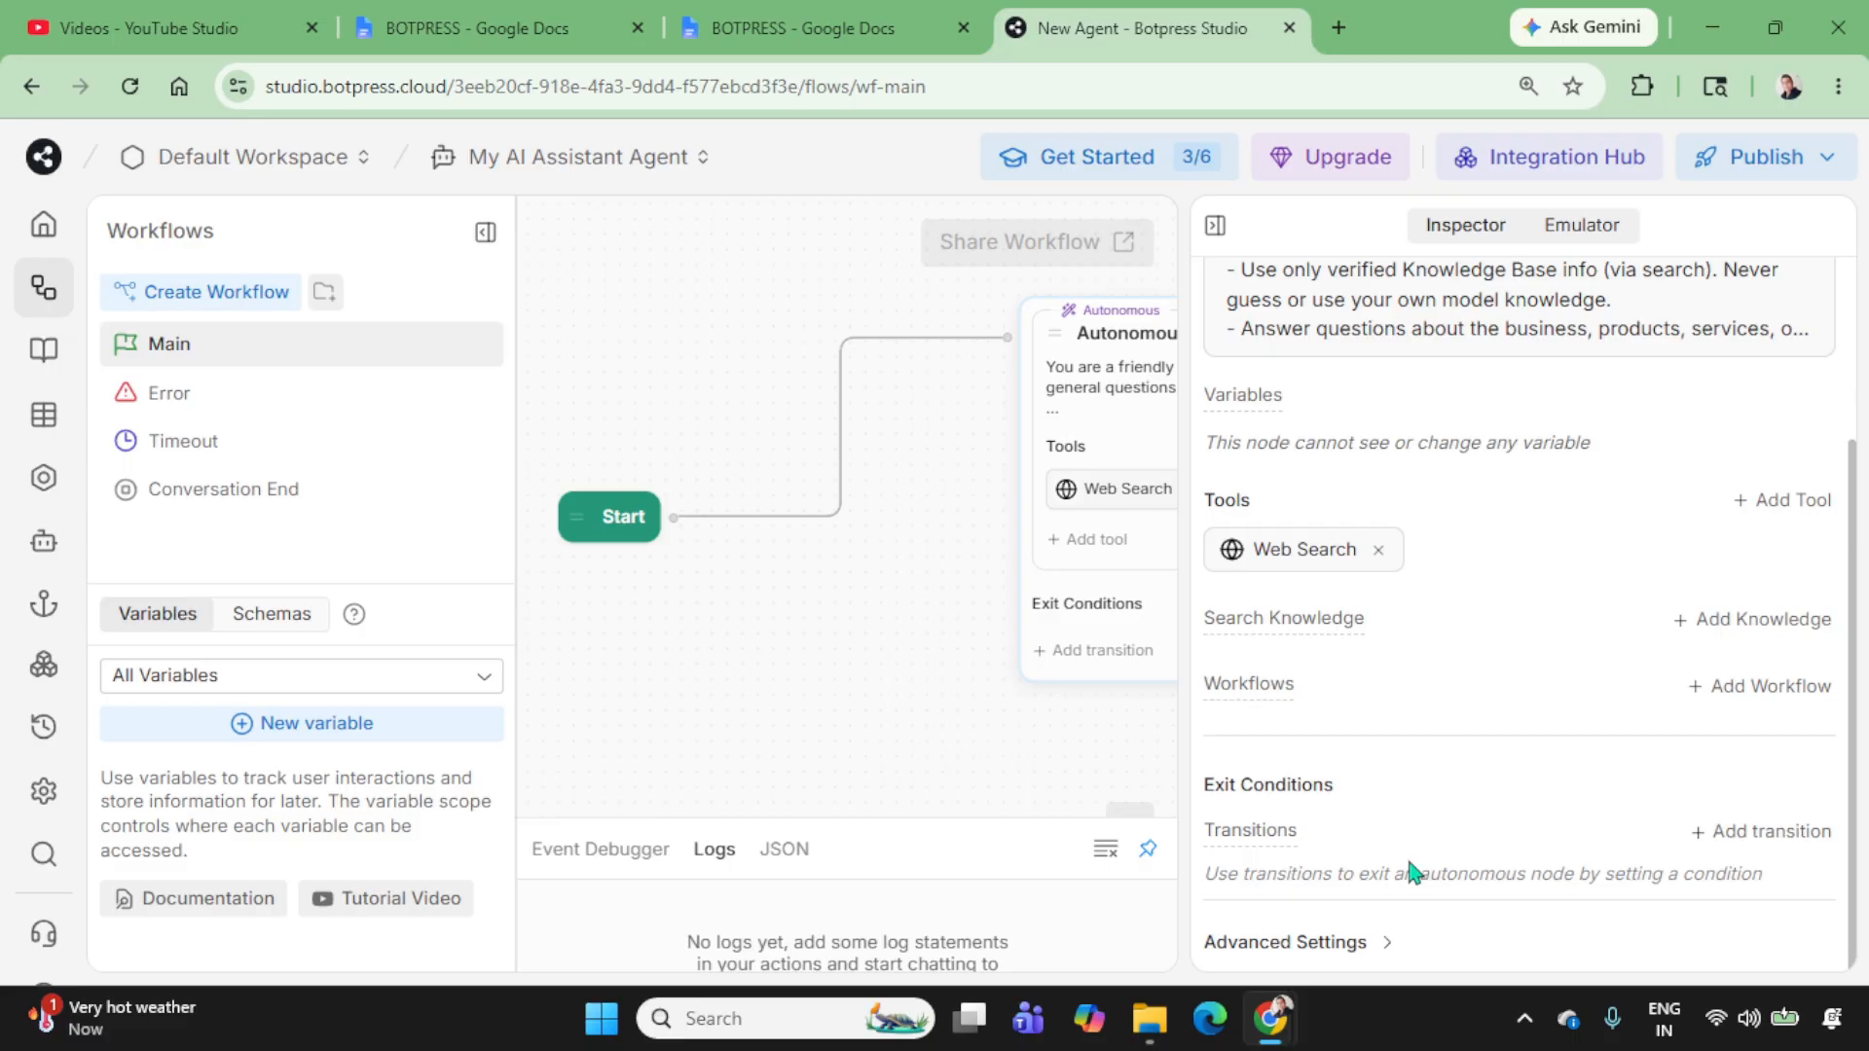
left_click(1731, 834)
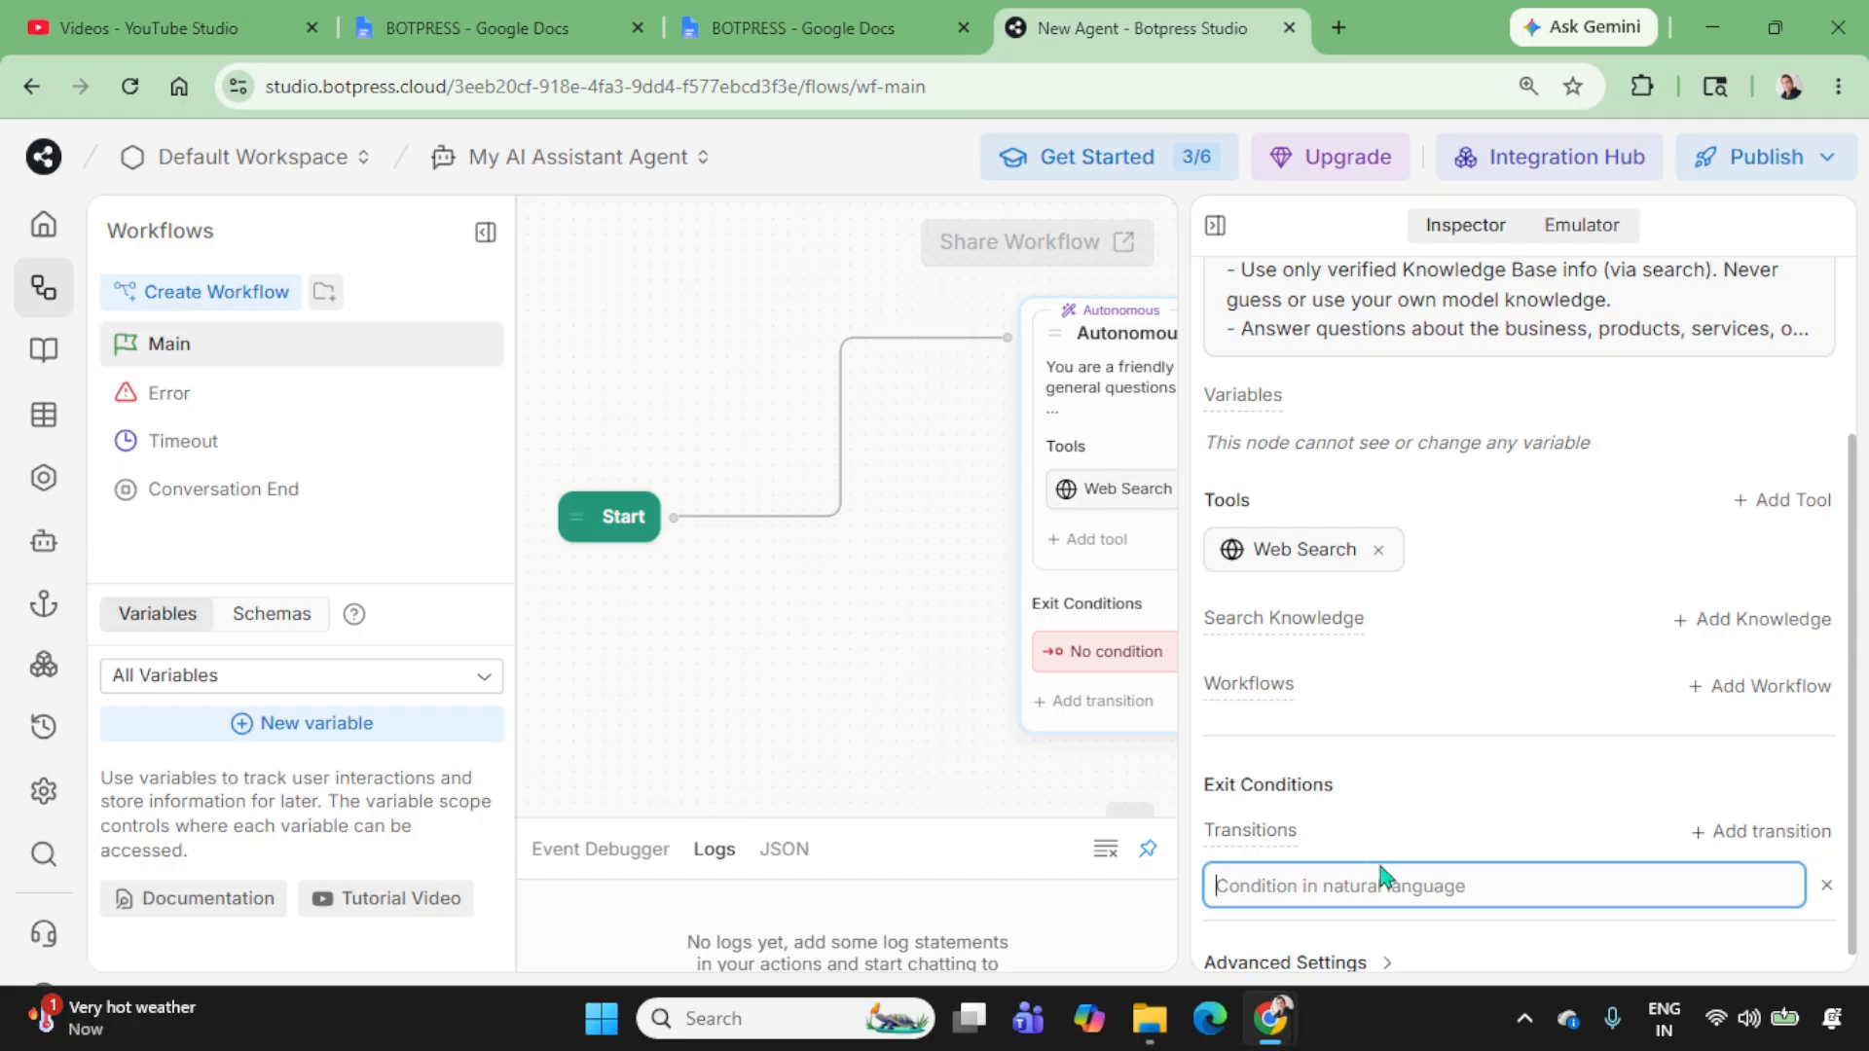
left_click(1826, 886)
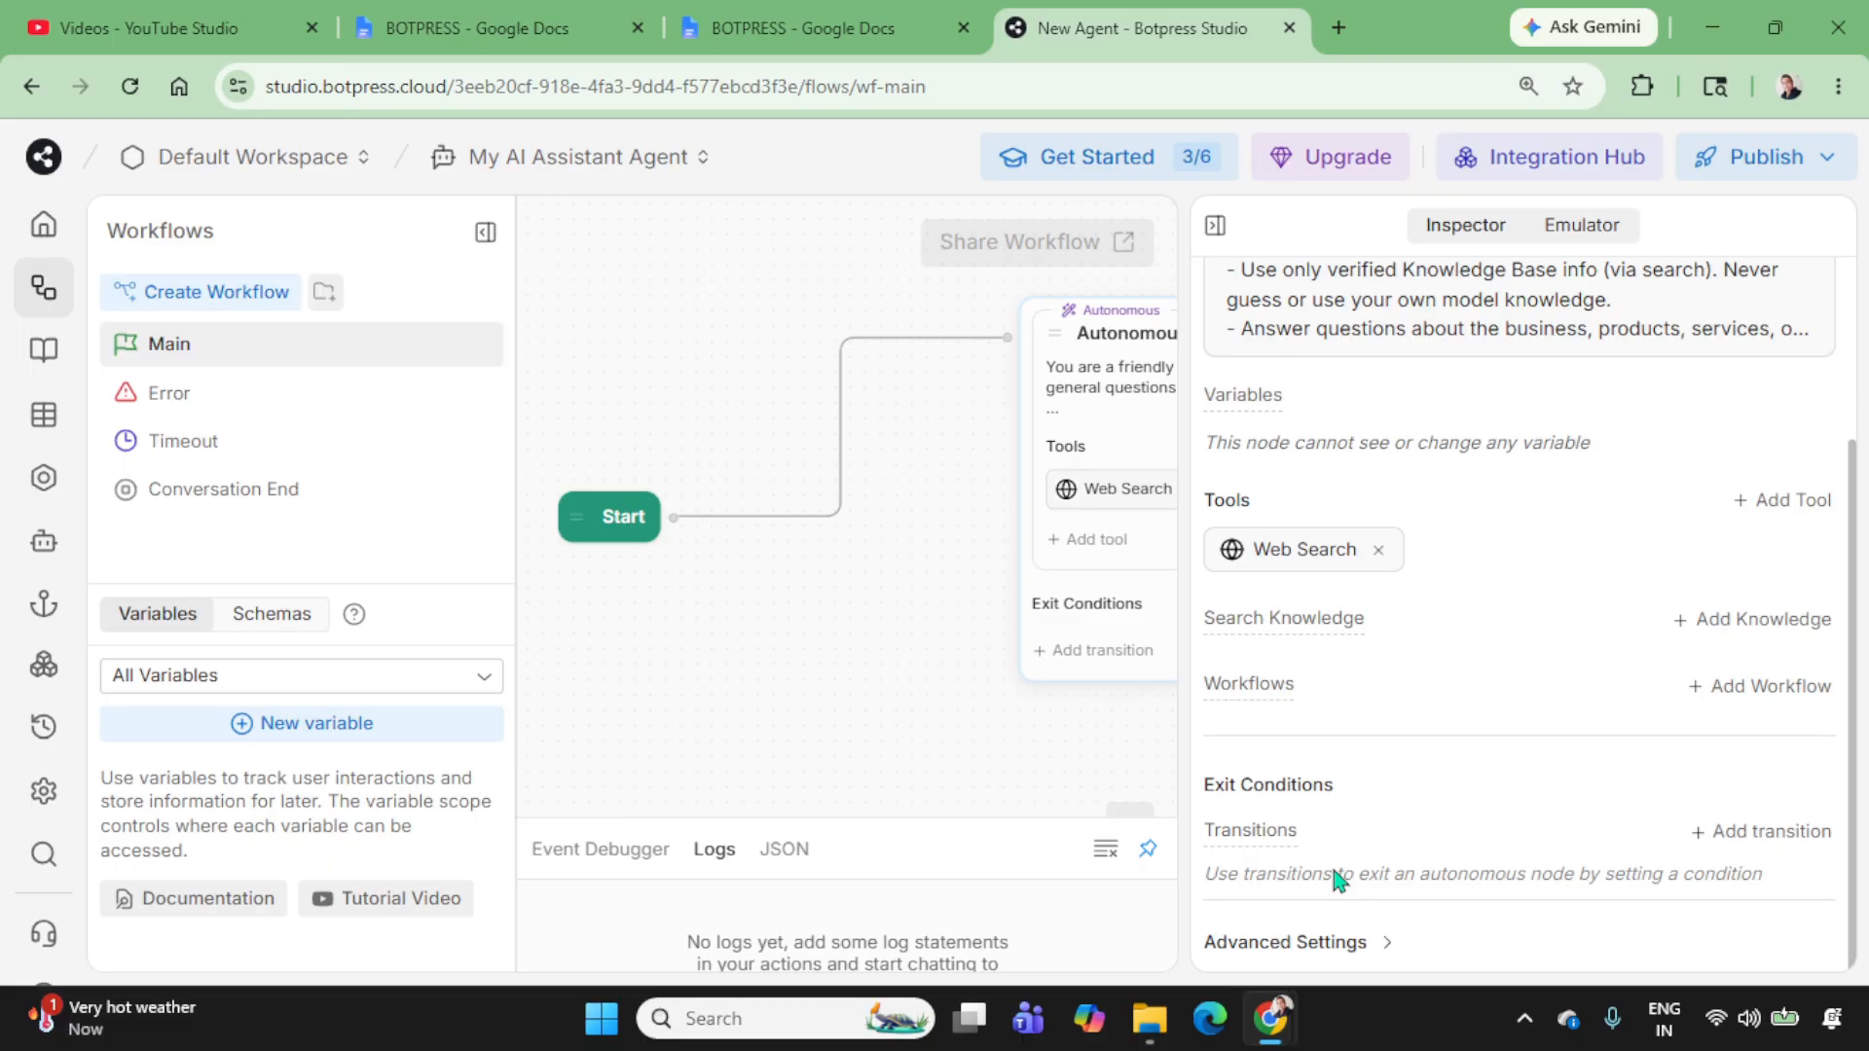
Step: Override AutonomousNode's default model in its advanced settings with Claude Haiku 4.5 (Reasoning Mode)
left_click(1306, 942)
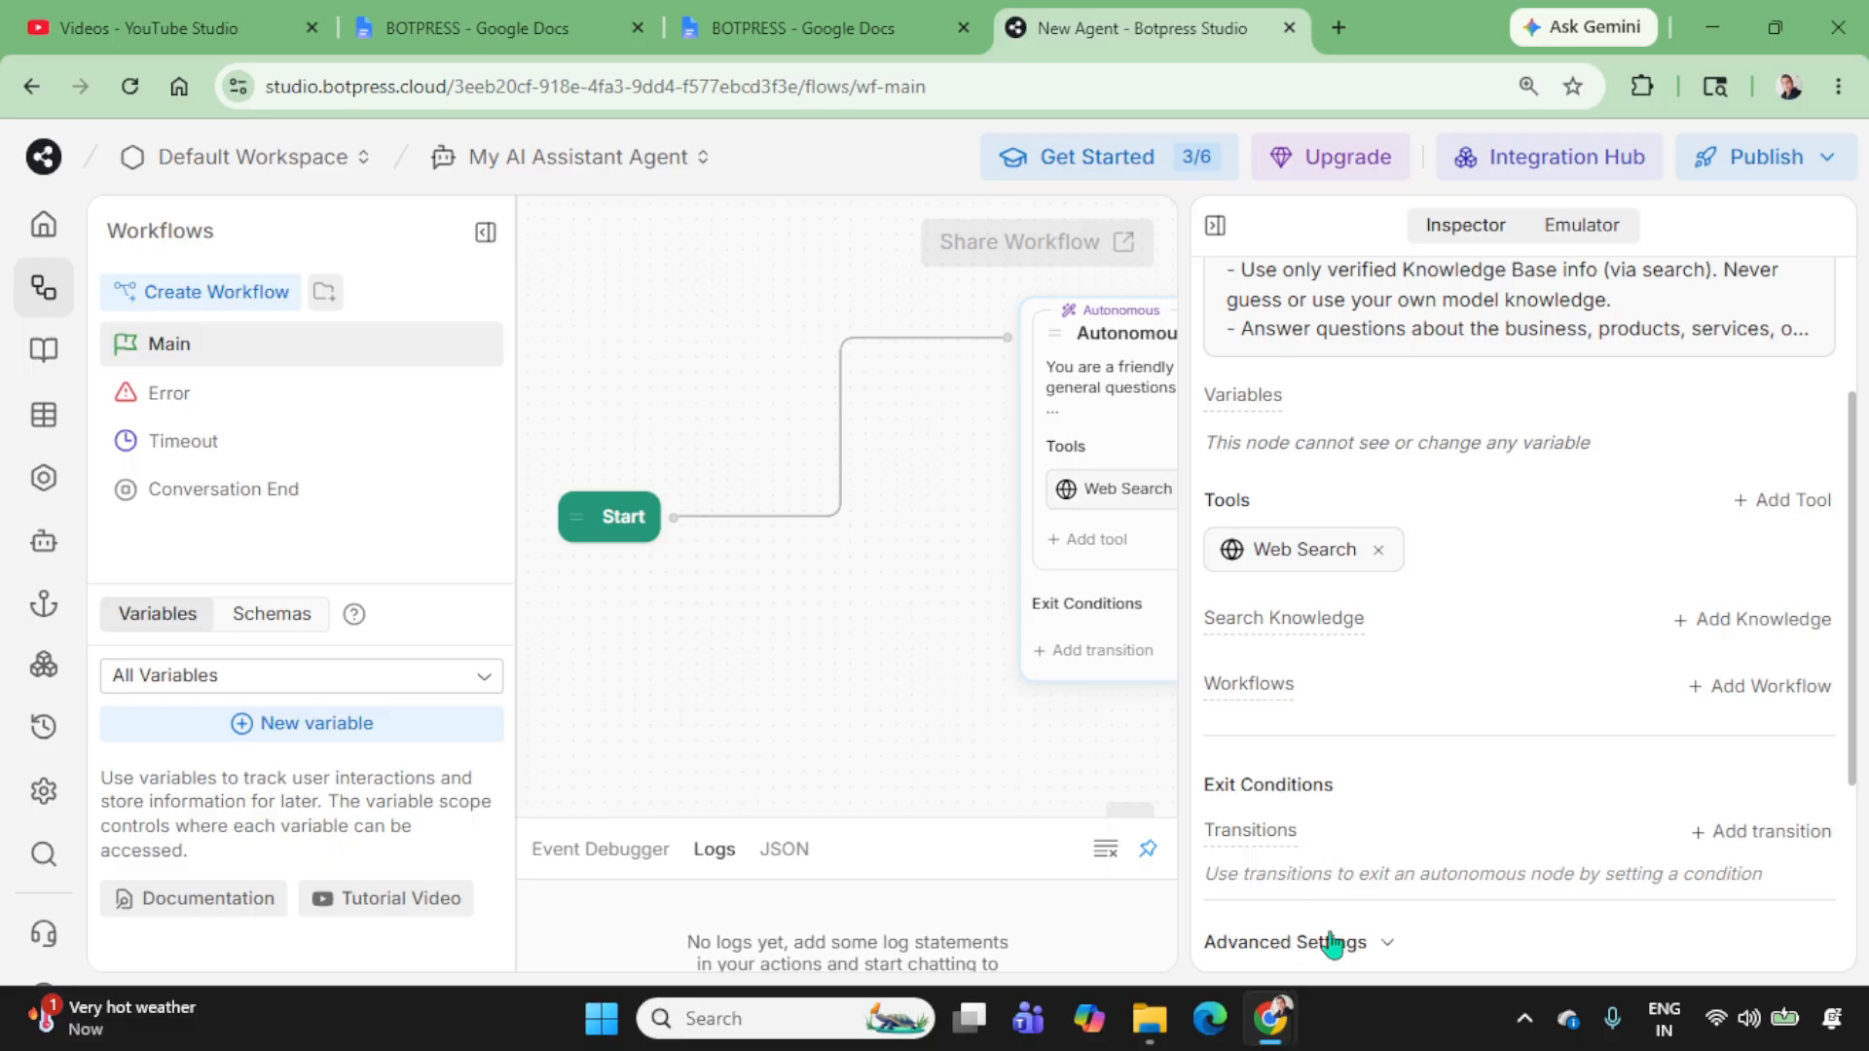
scroll(1456, 774, "down", 3)
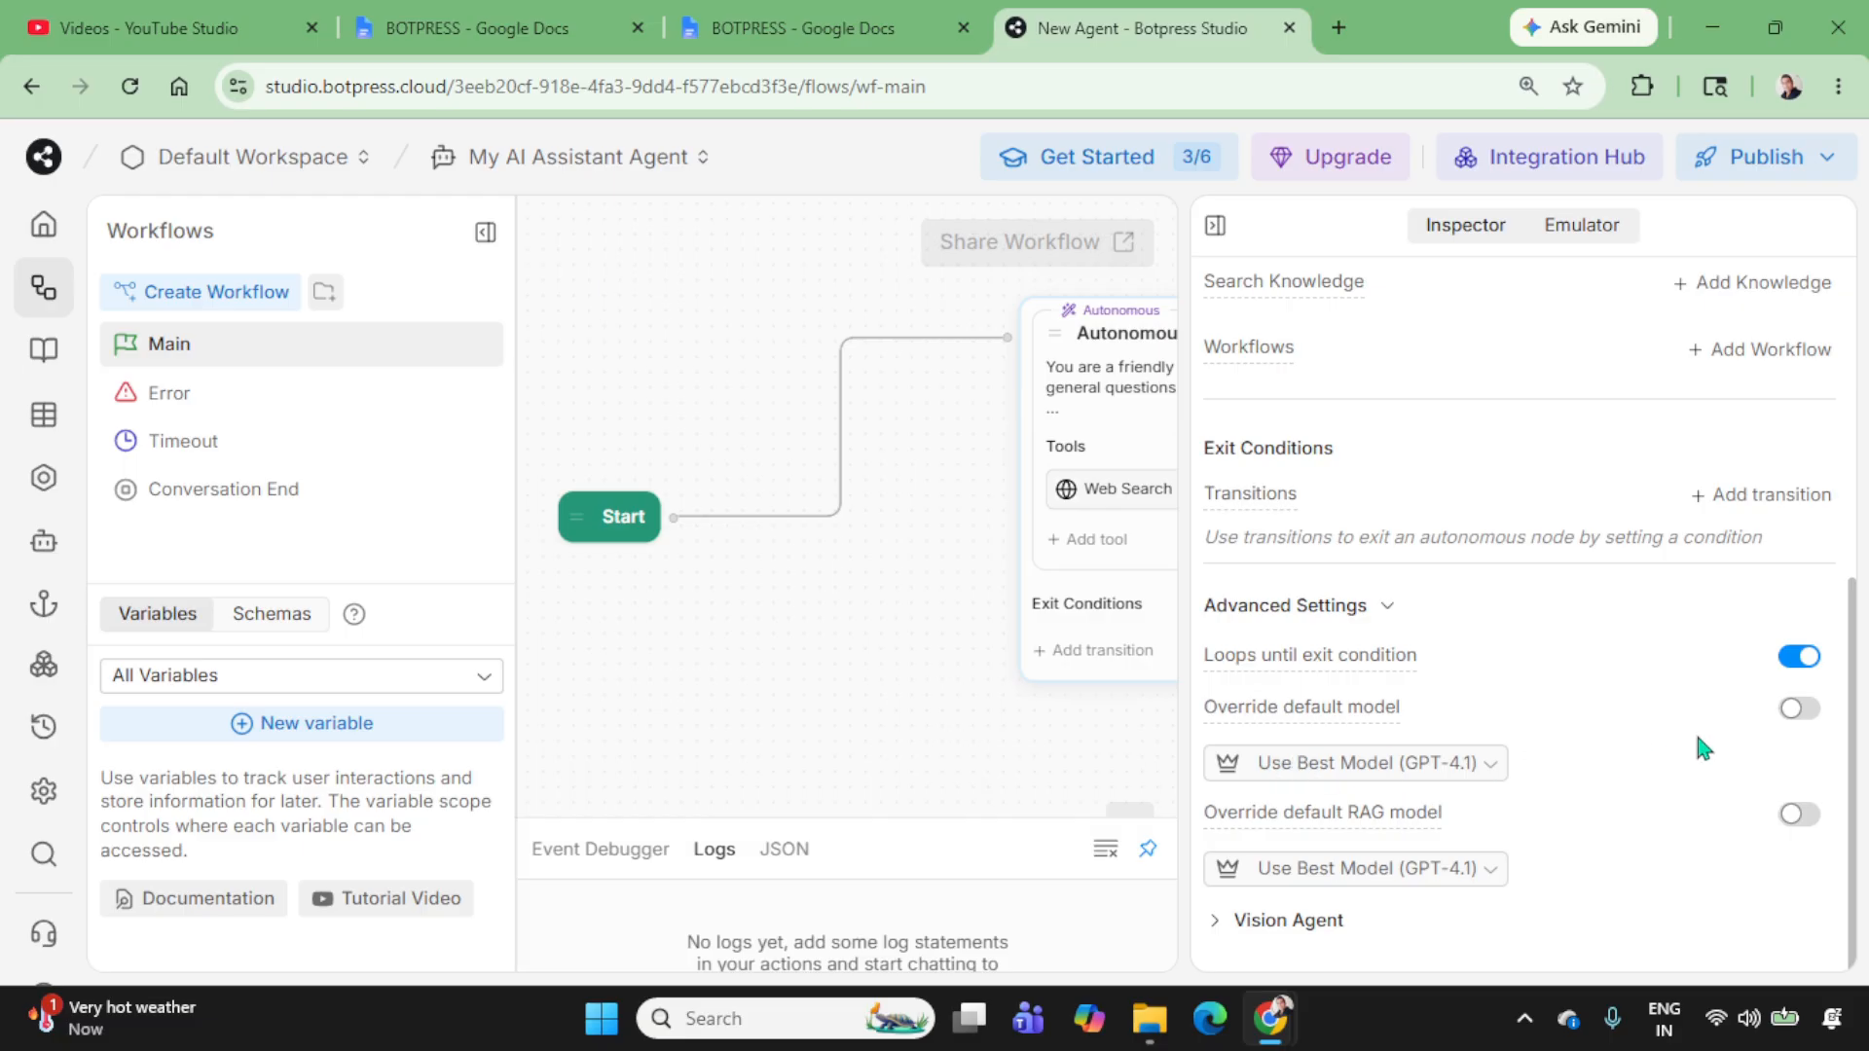
left_click(1822, 718)
left_click(1406, 772)
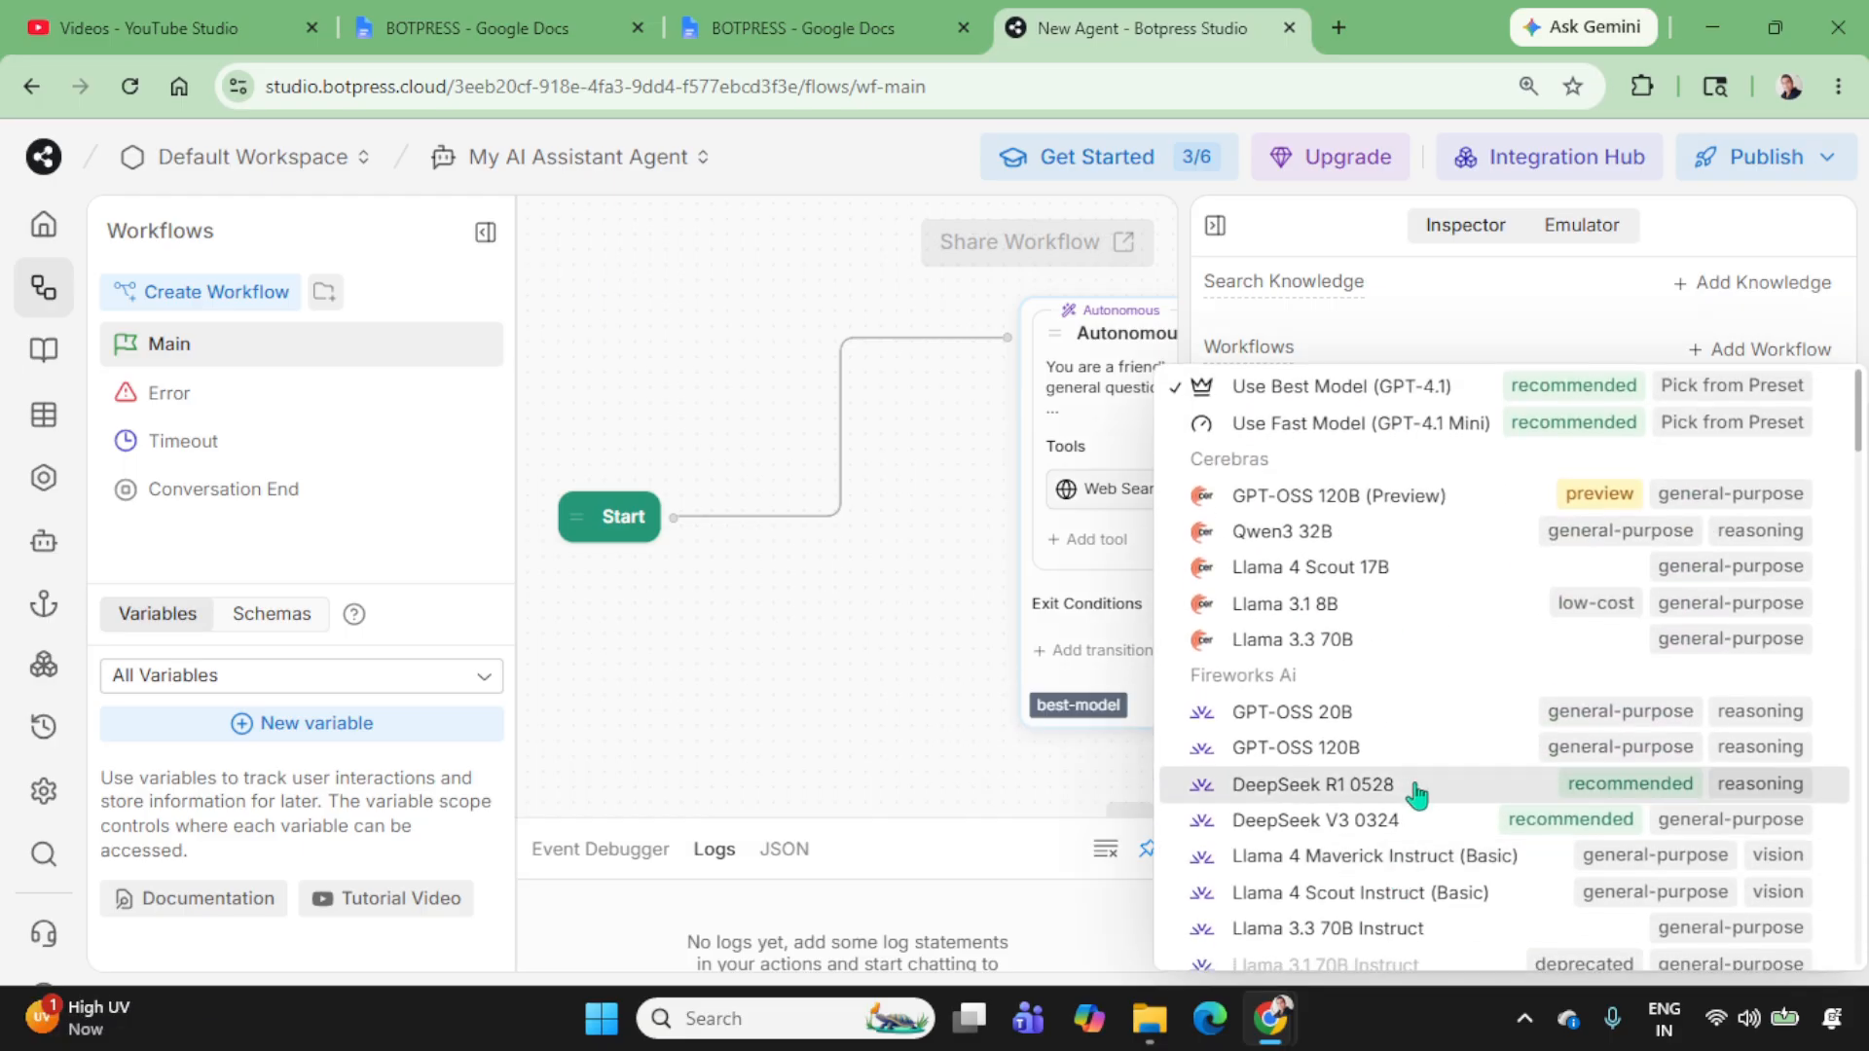
scroll(1616, 839, "down", 5)
scroll(1577, 805, "down", 5)
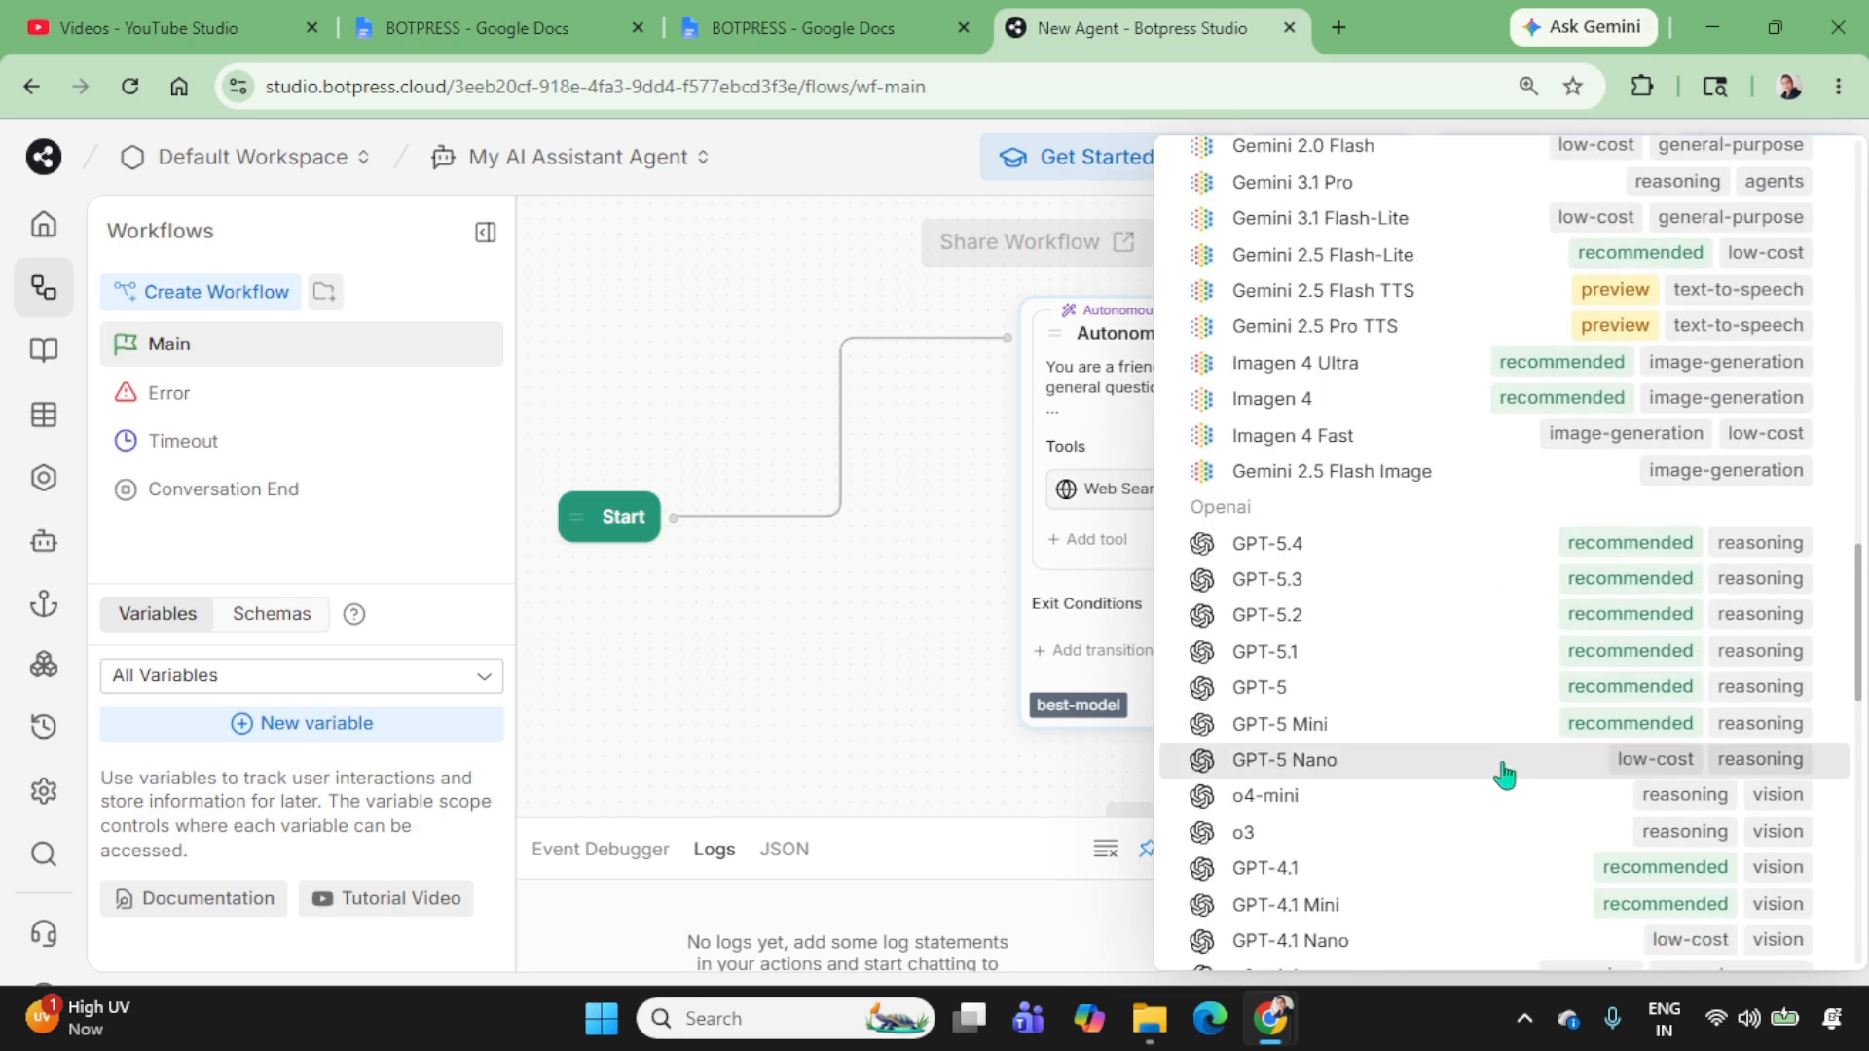
scroll(1484, 766, "down", 15)
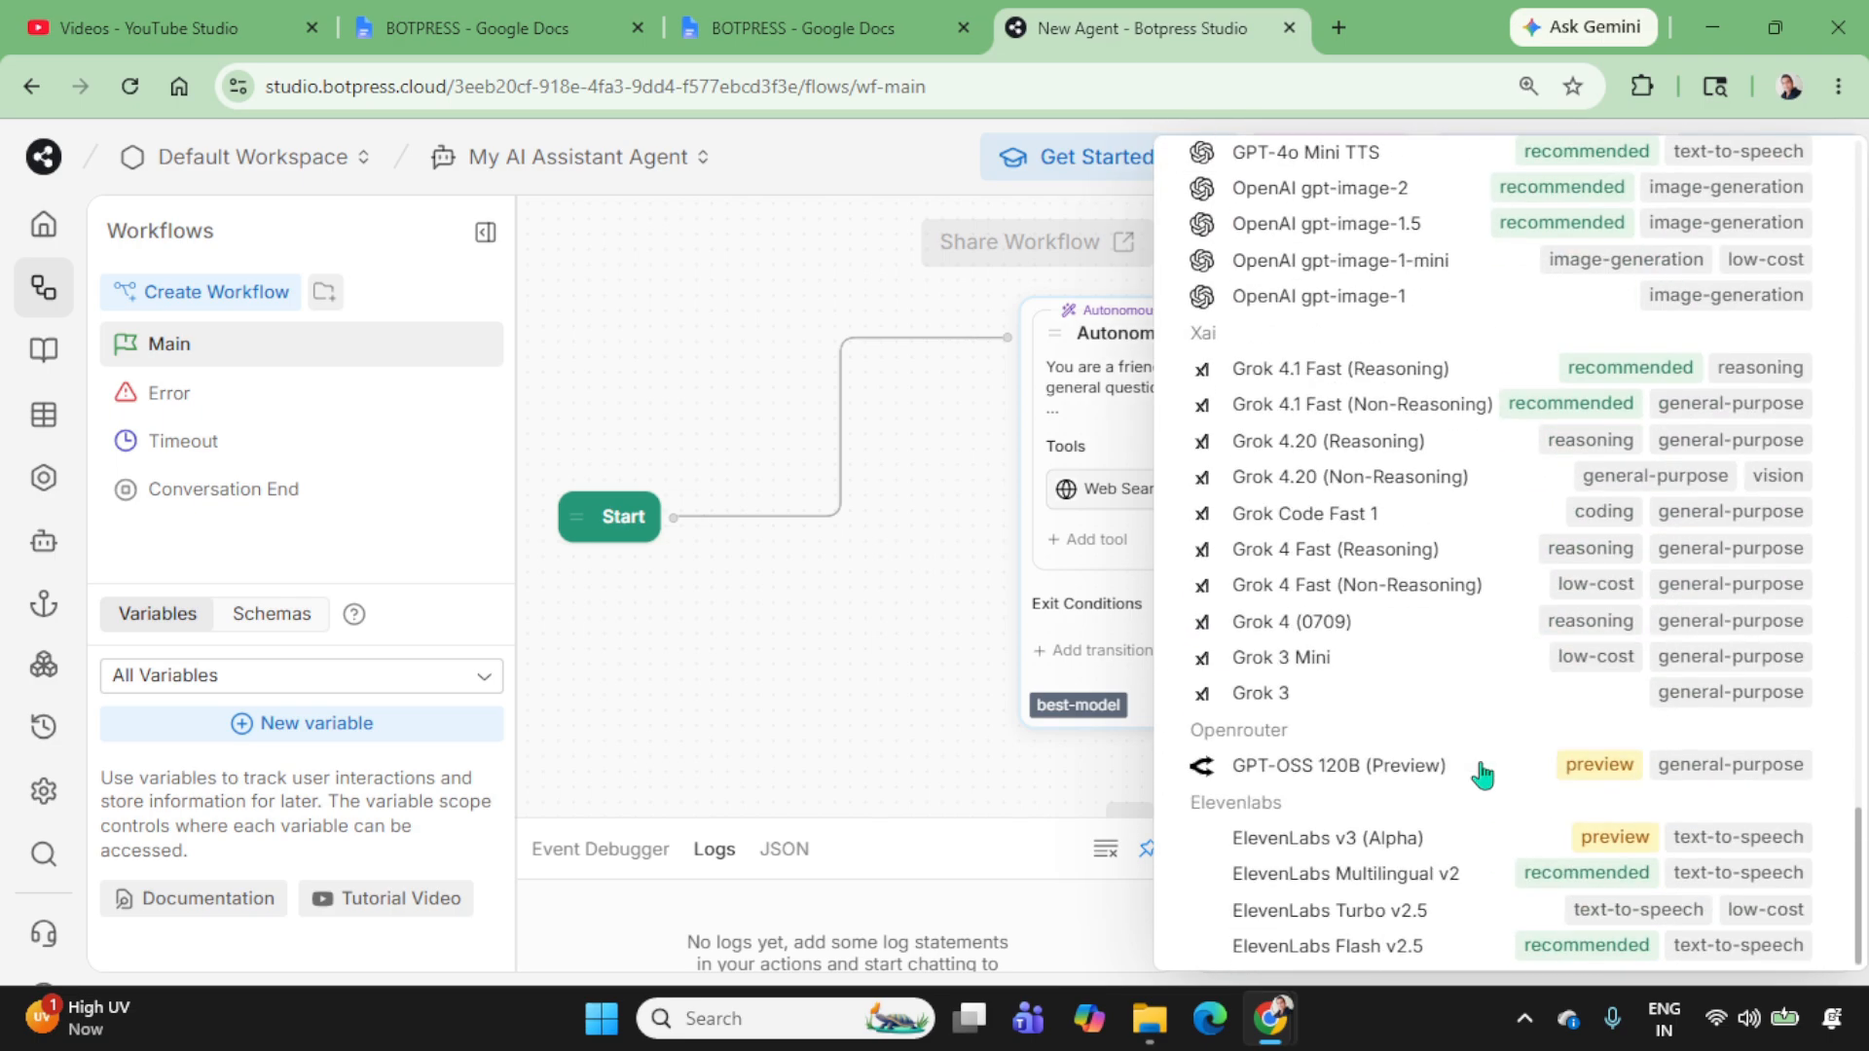
scroll(1483, 776, "up", 20)
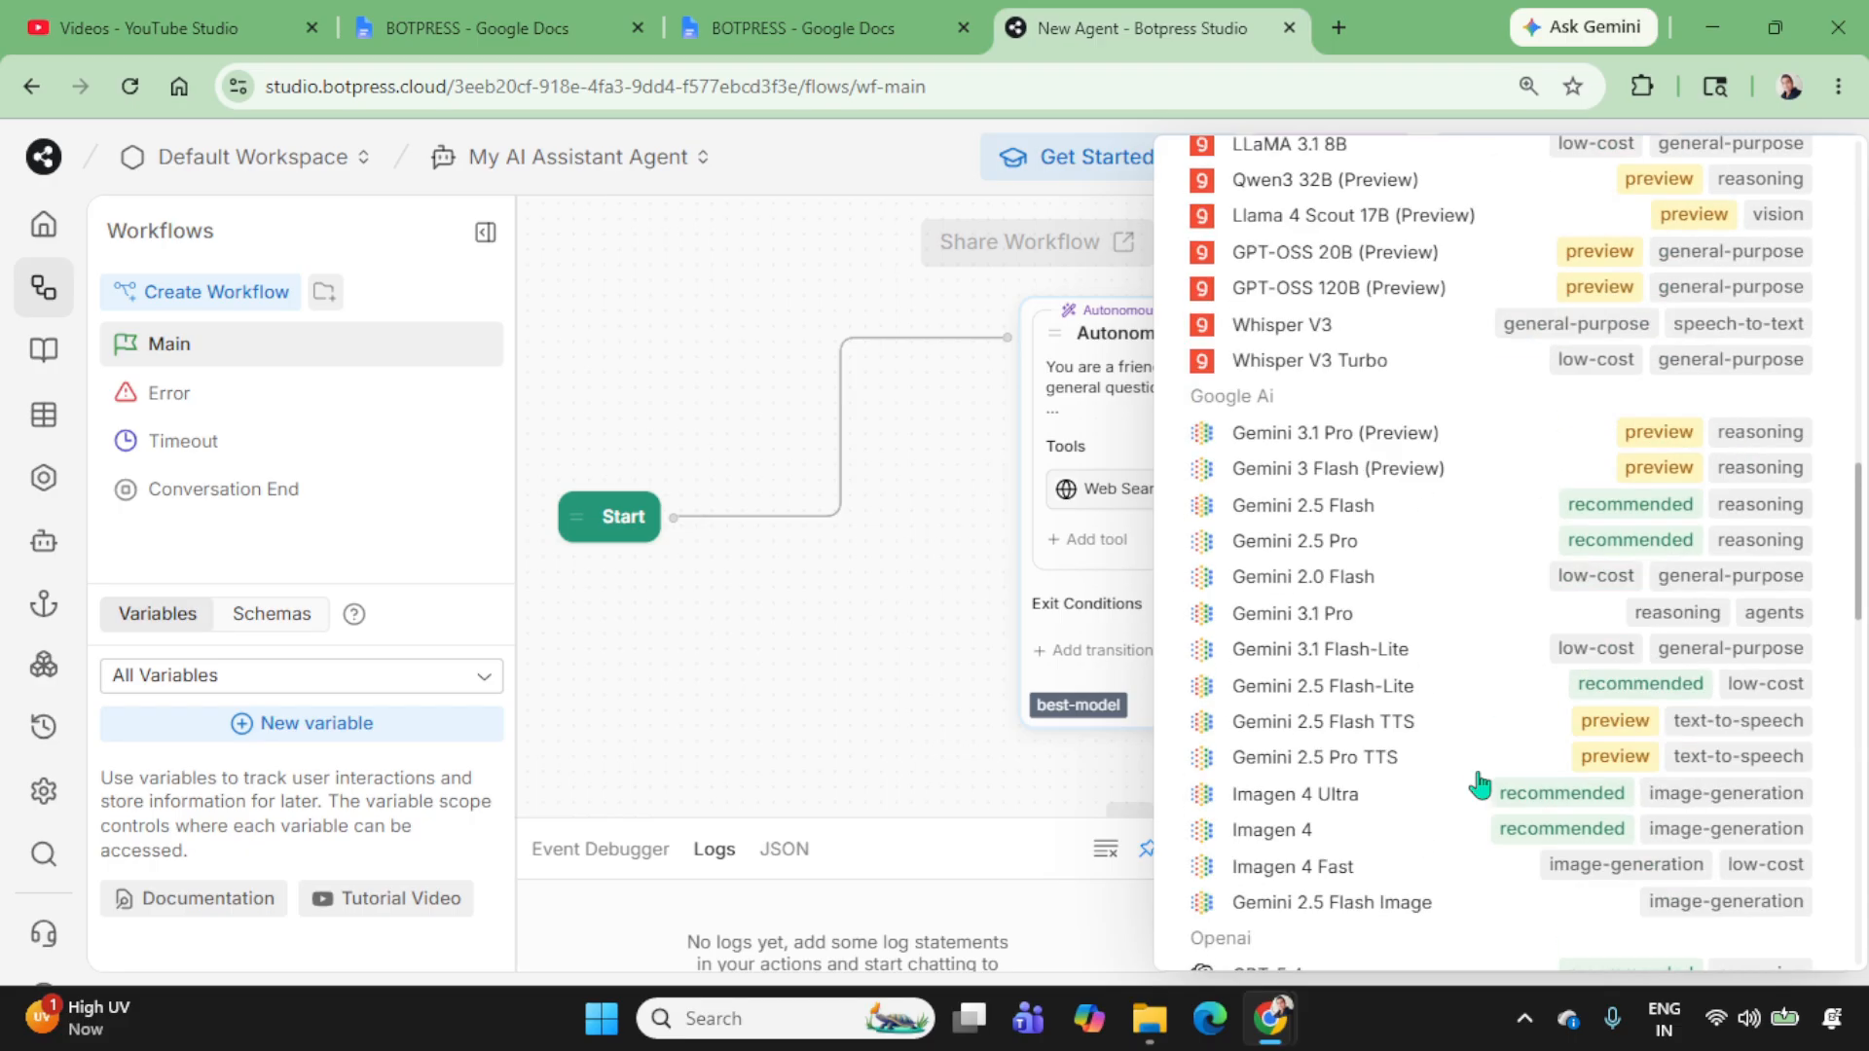
scroll(1480, 784, "up", 5)
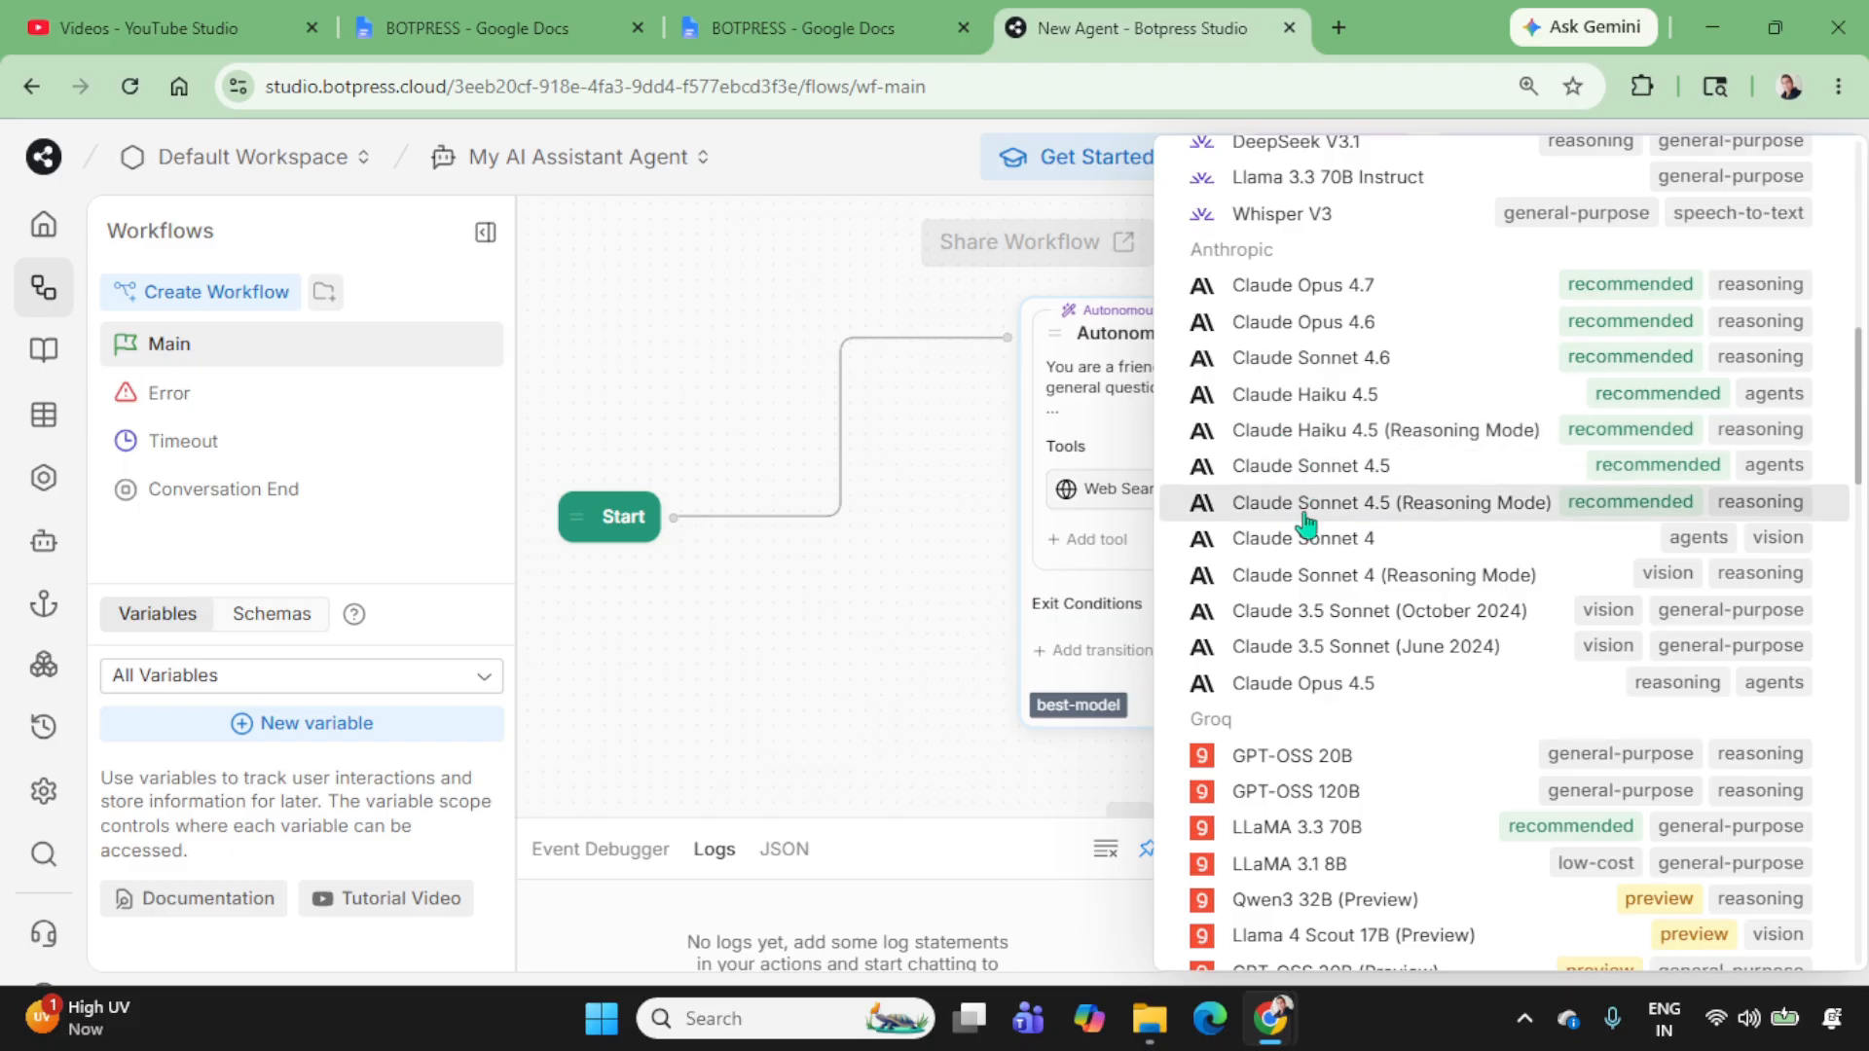
left_click(1305, 433)
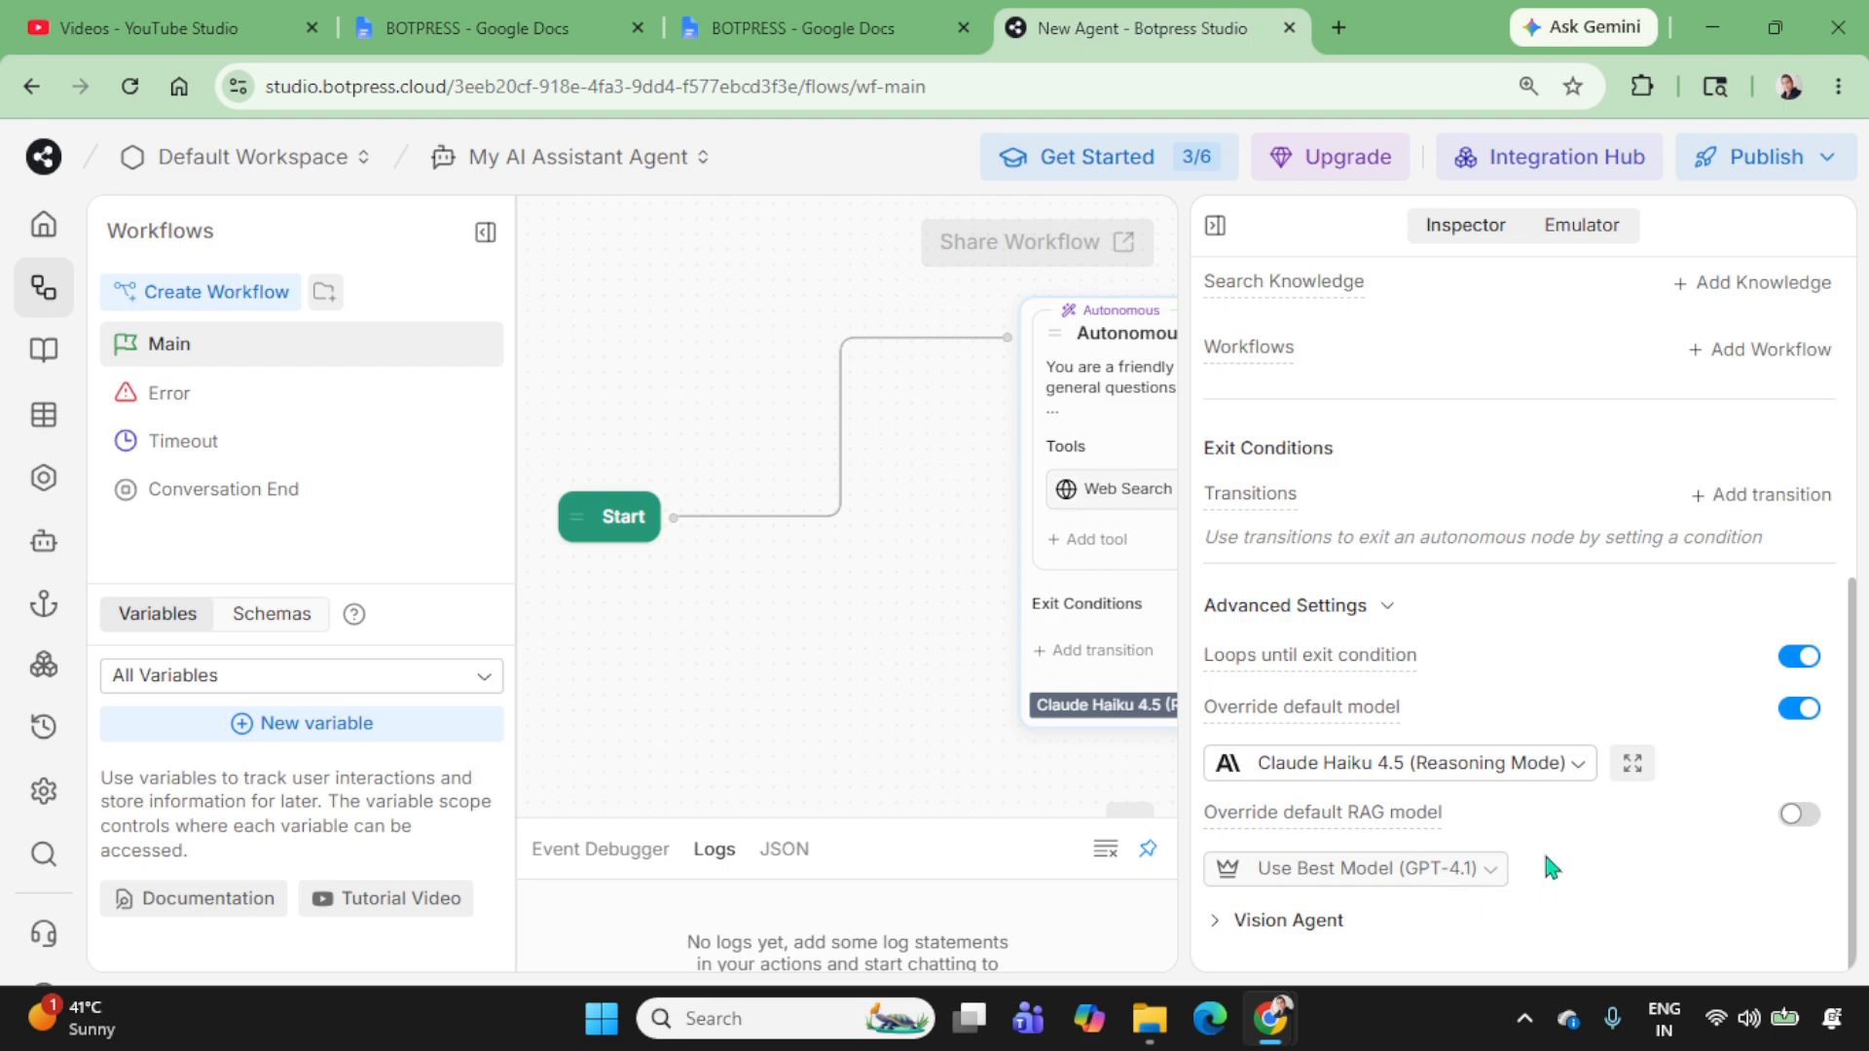
Step: Review AutonomousNode's properties from instructions to advanced settings, look through the list of addable tools and close it
scroll(1545, 860, "up", 6)
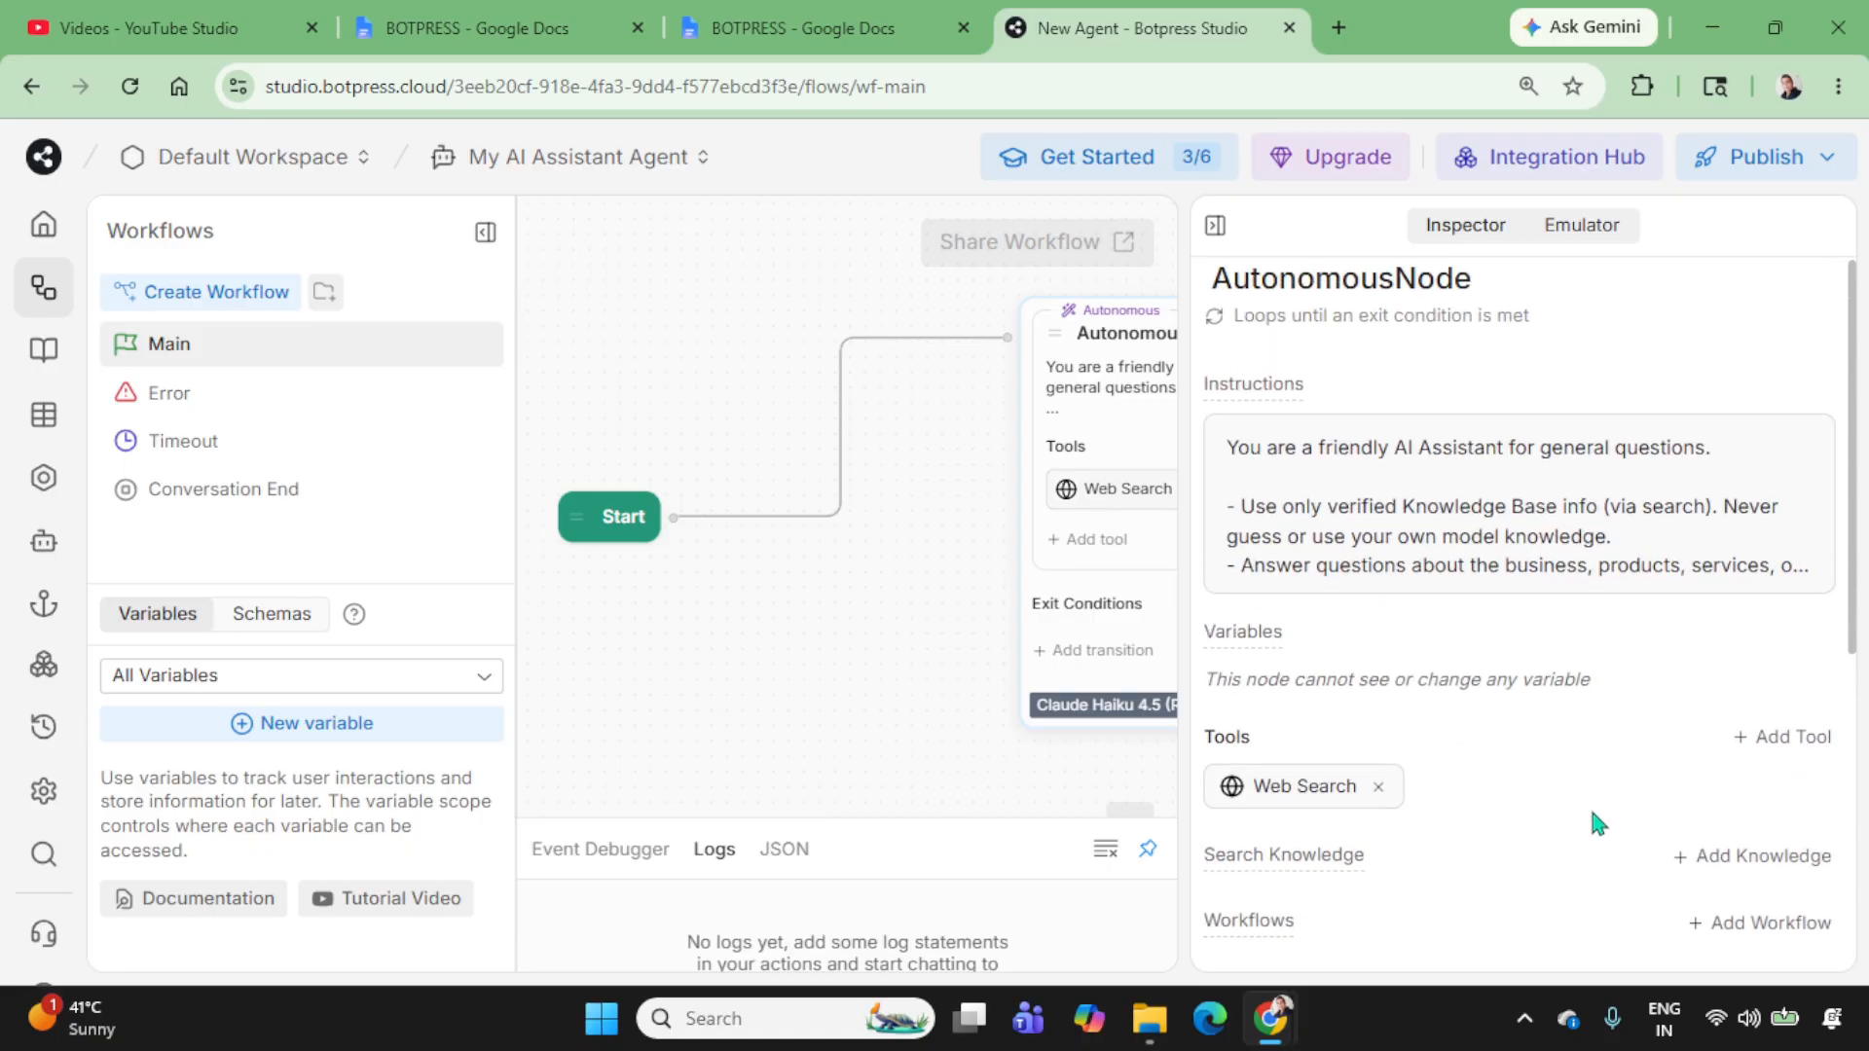
scroll(1546, 550, "down", 5)
scroll(1548, 604, "up", 5)
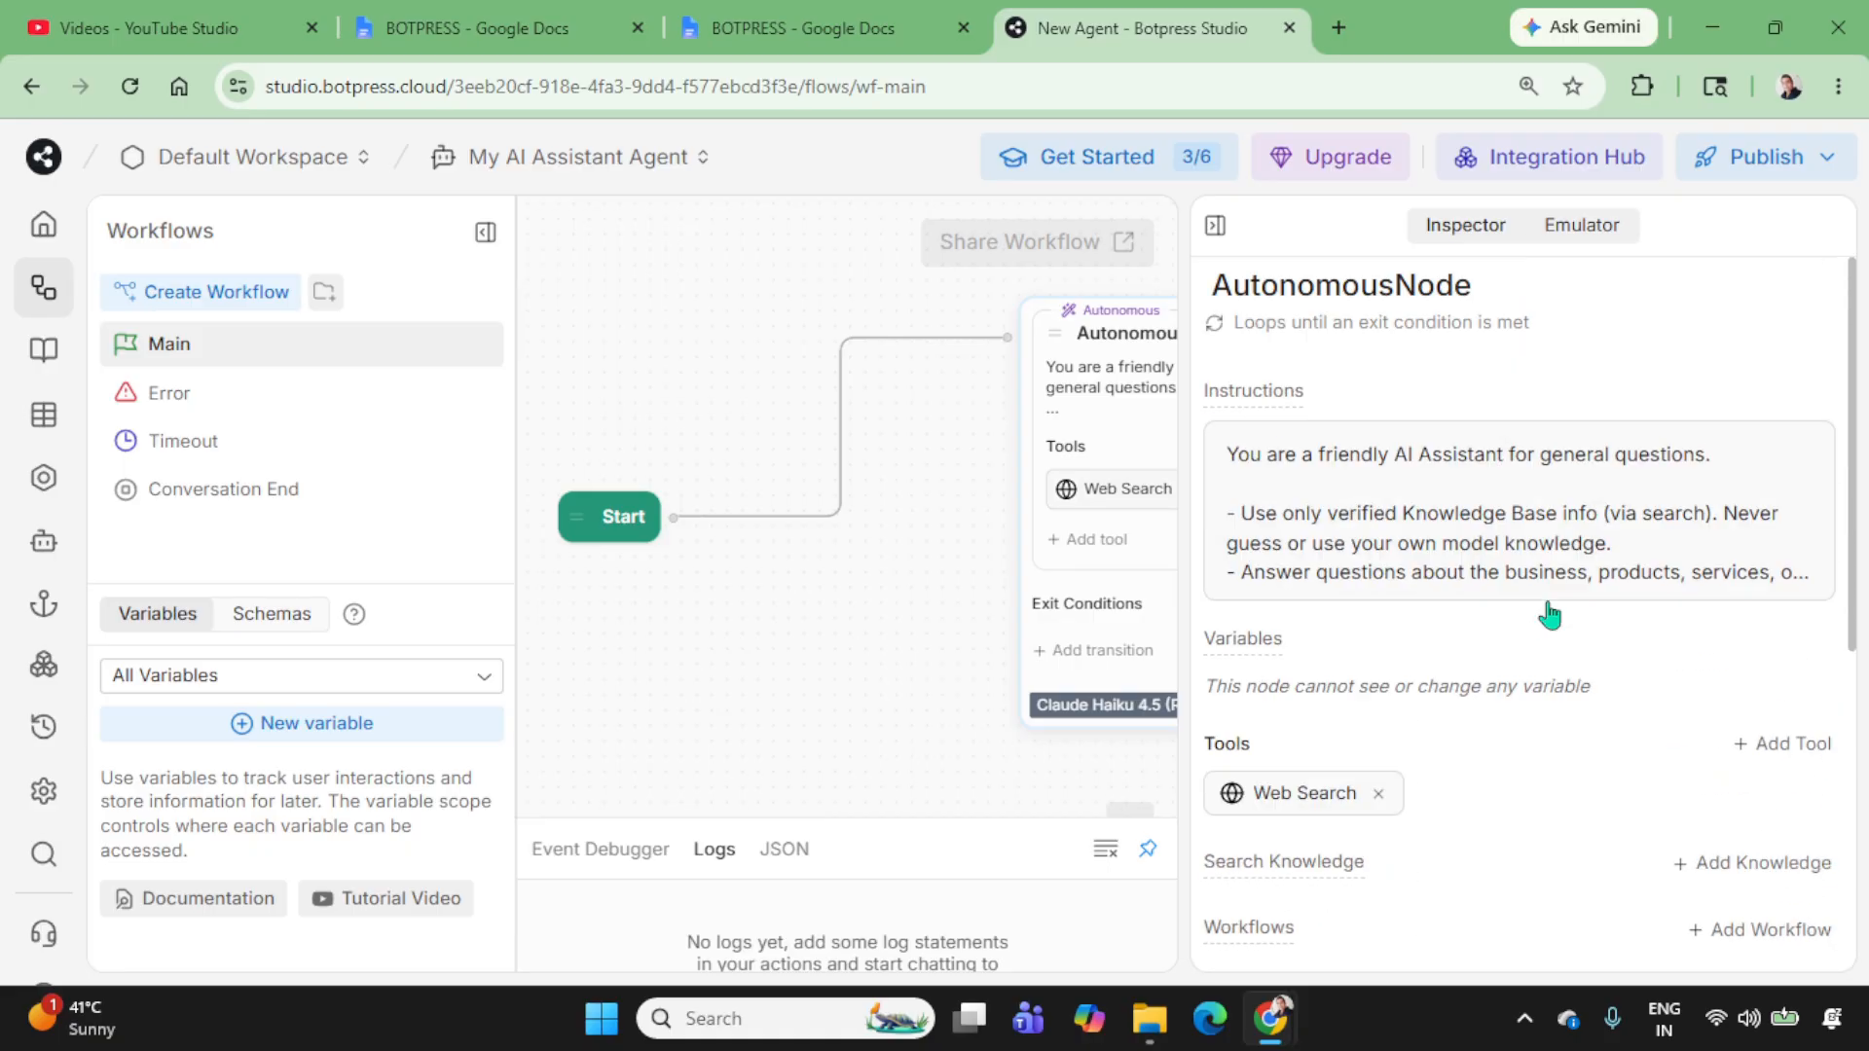
scroll(1548, 613, "down", 1)
scroll(1548, 615, "down", 5)
scroll(1544, 617, "up", 4)
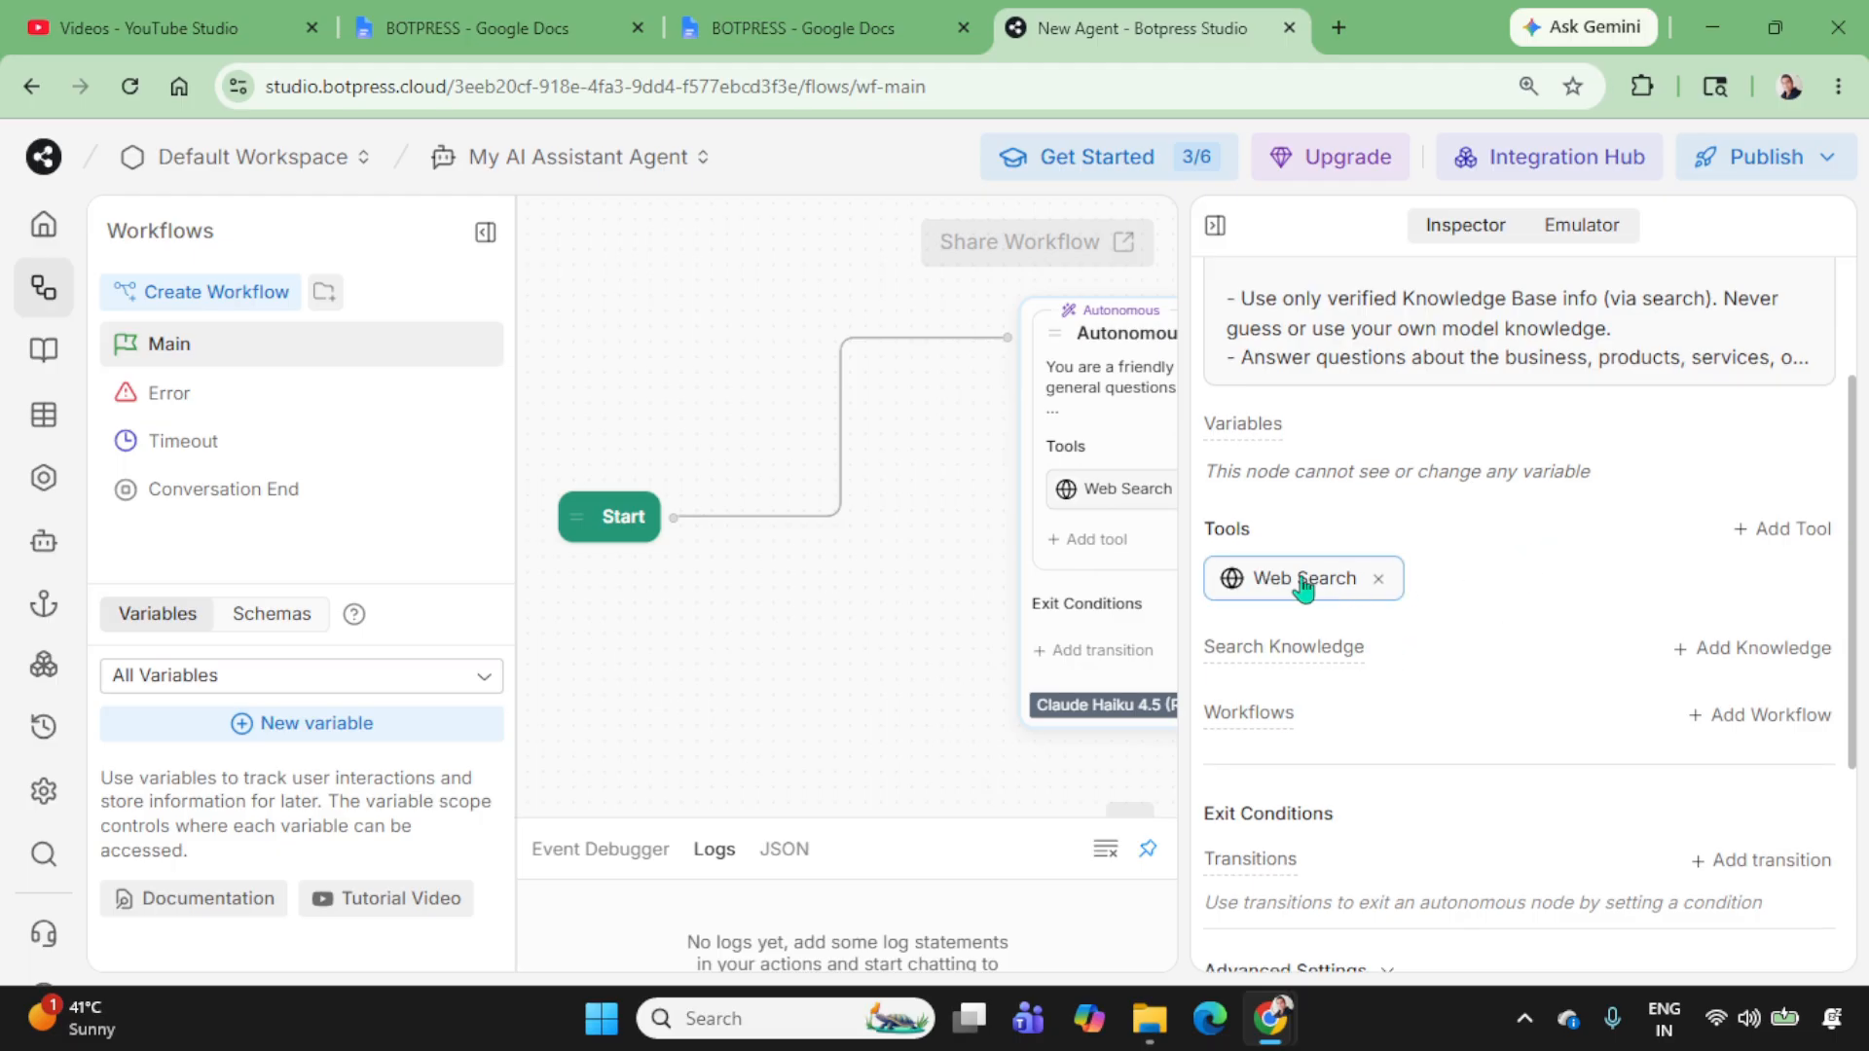
left_click(1800, 538)
scroll(1009, 584, "down", 10)
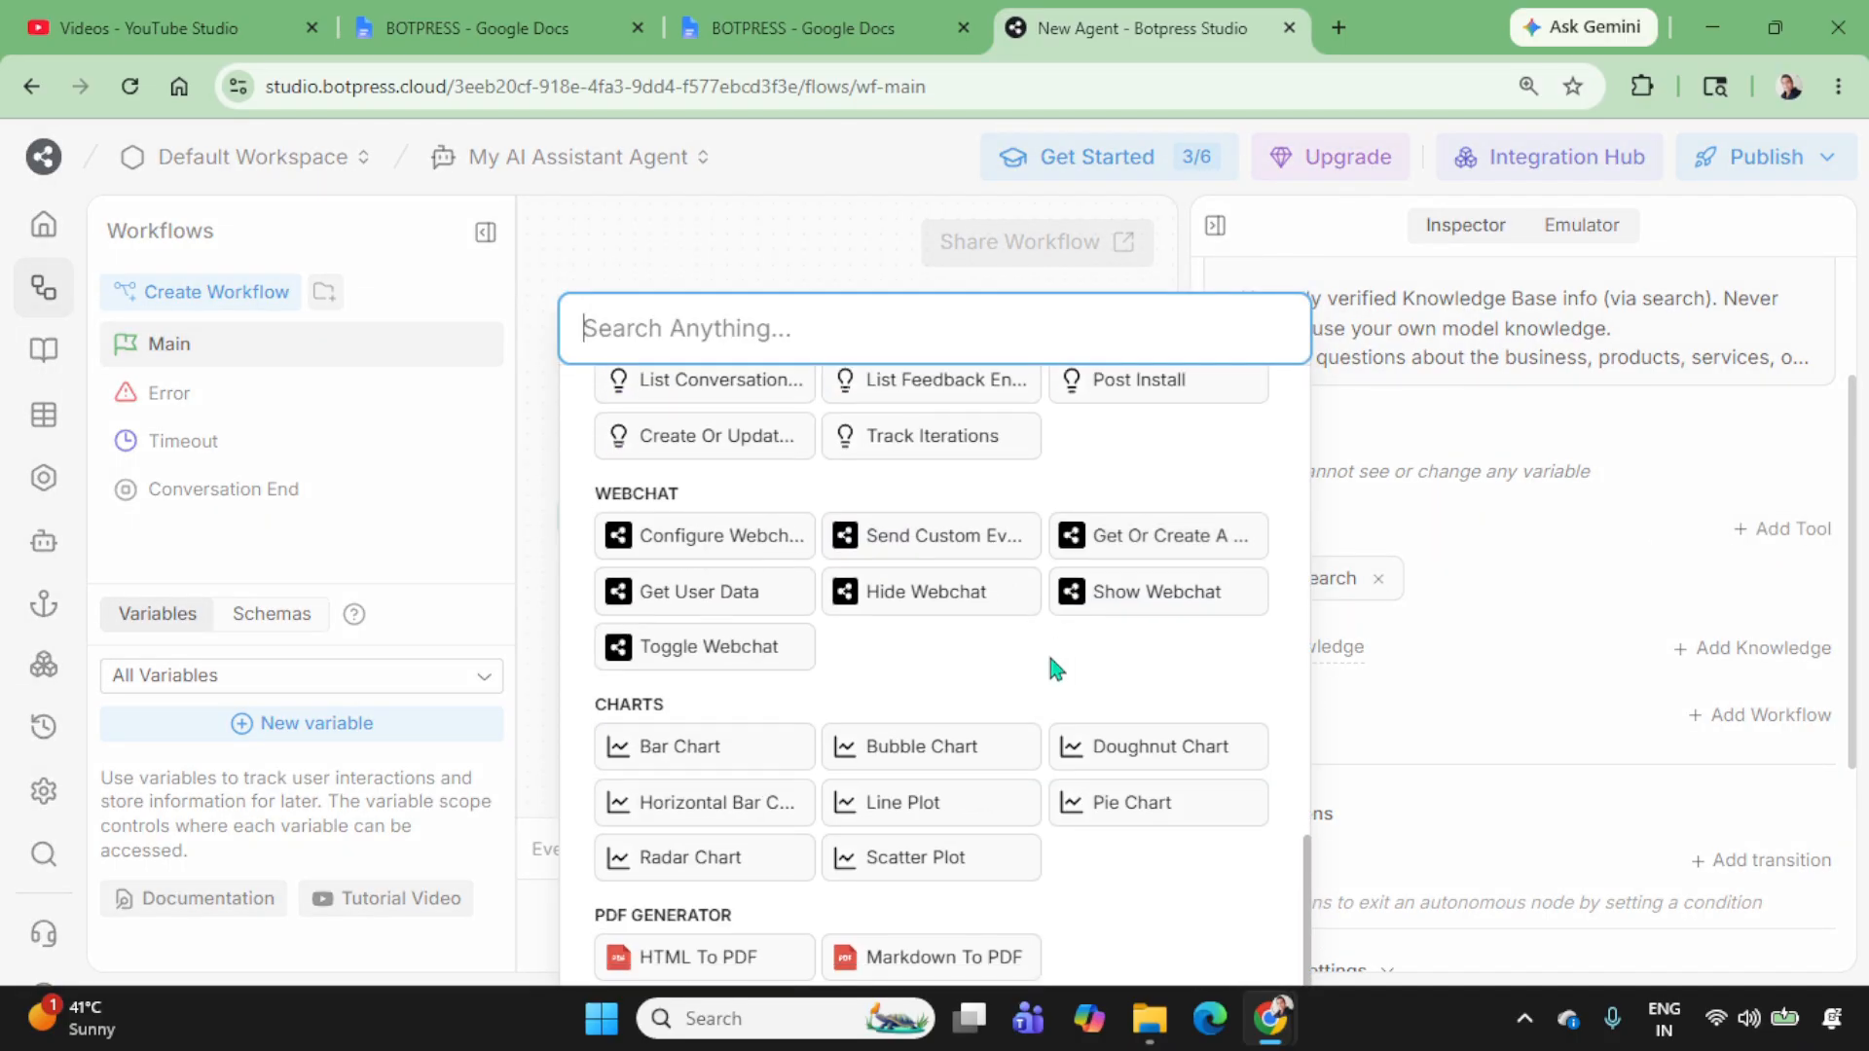
left_click(1536, 527)
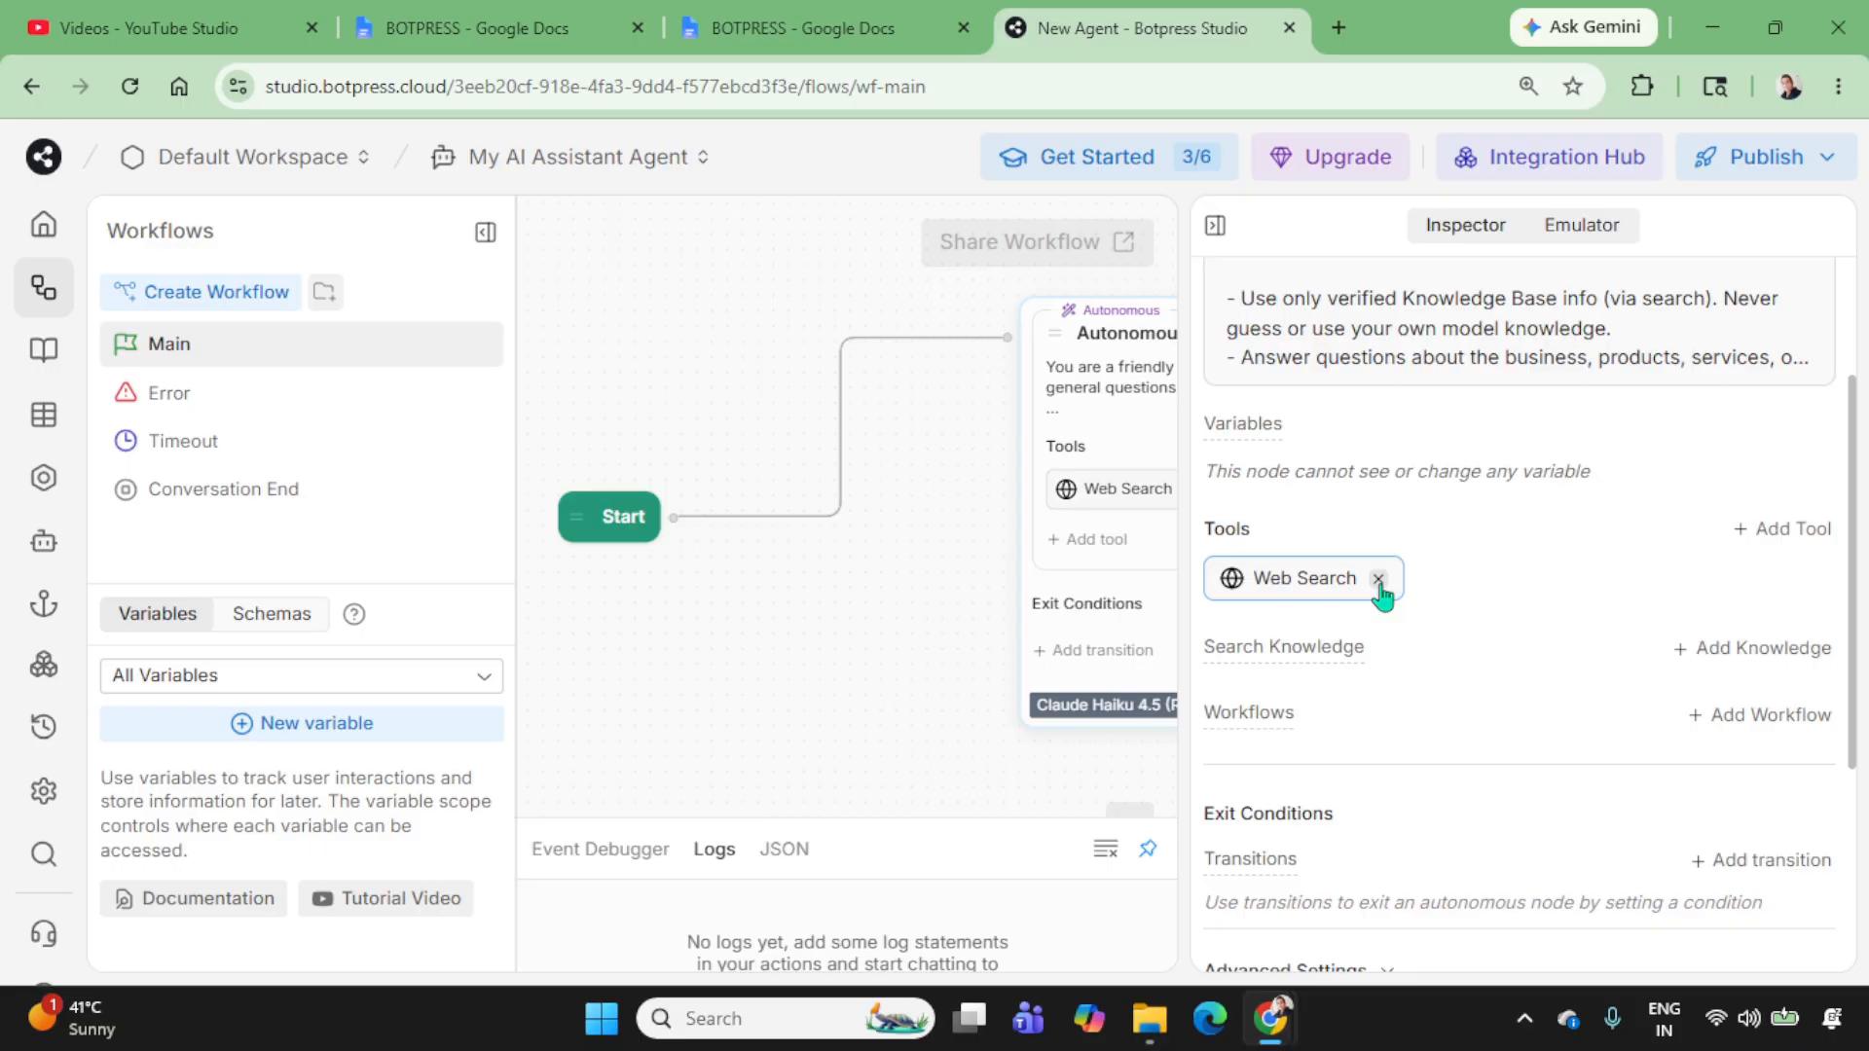
Step: Go over AutonomousNode's Web Search tool, knowledge, workflow, exit condition and model settings once more
scroll(1497, 564, "down", 2)
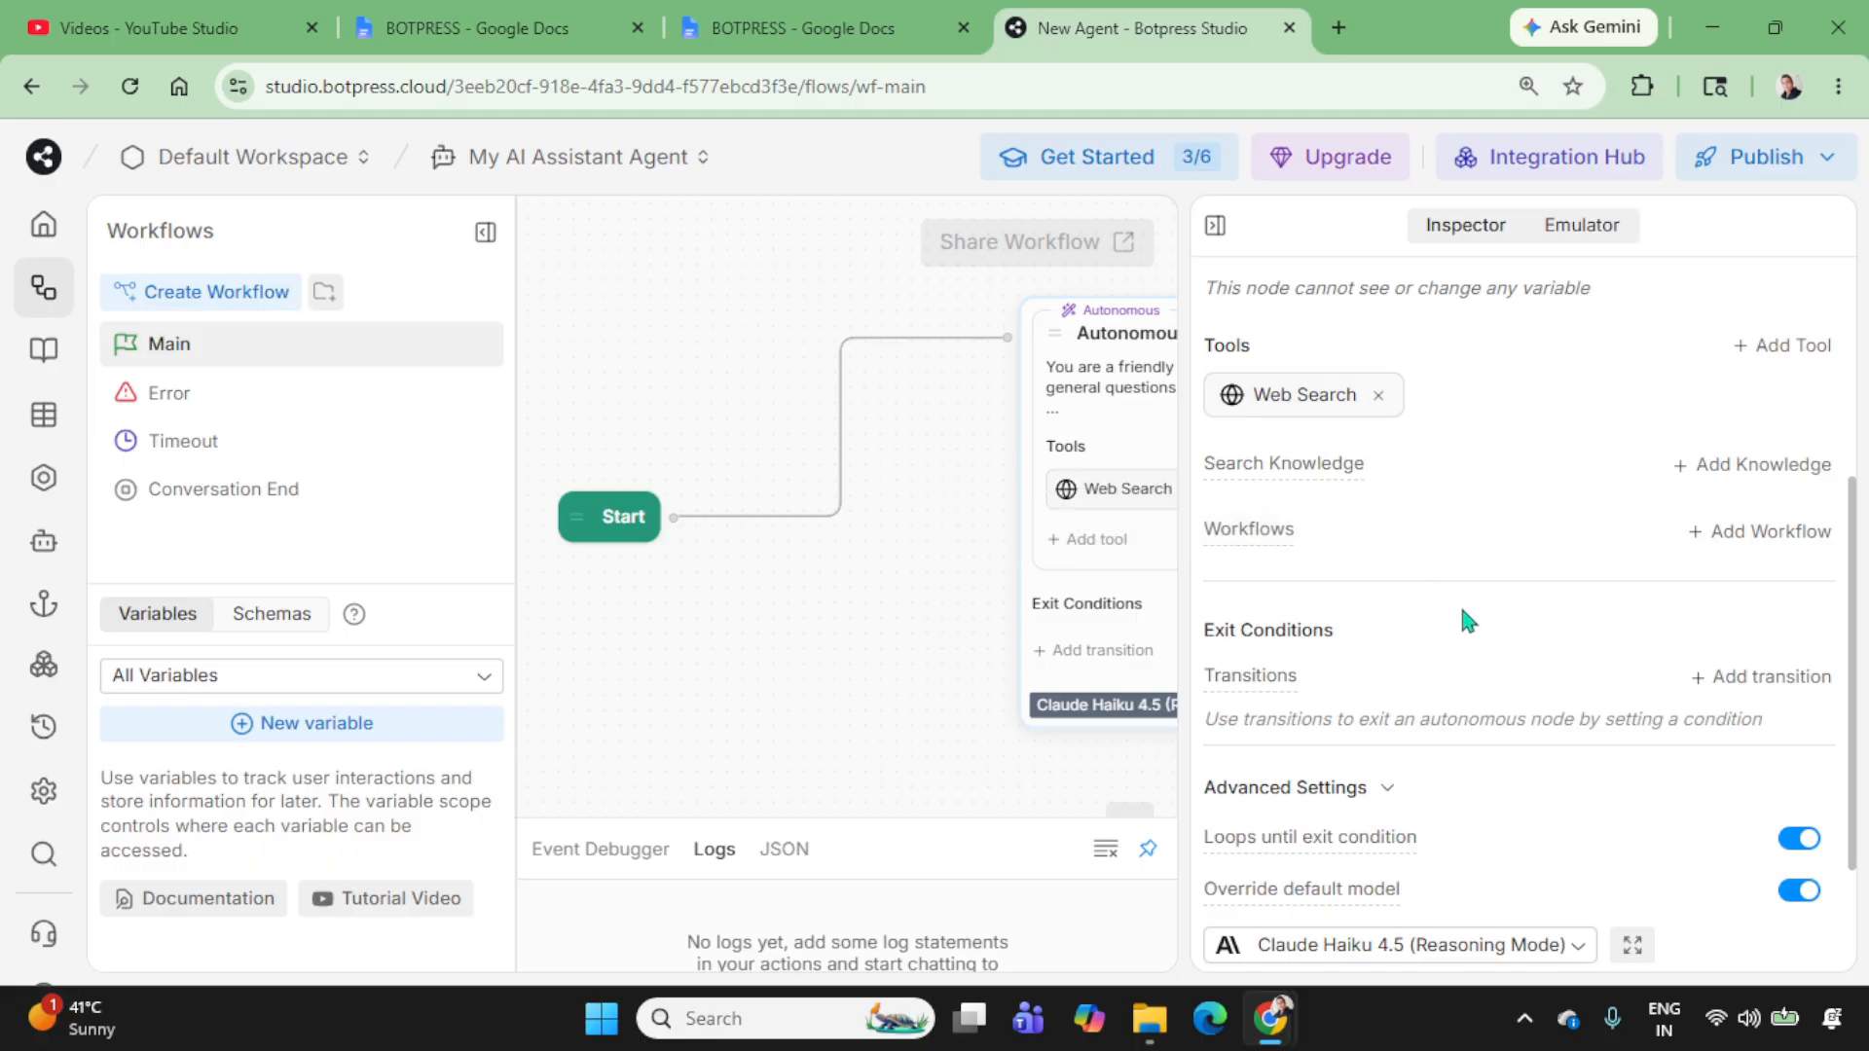
scroll(1465, 618, "up", 4)
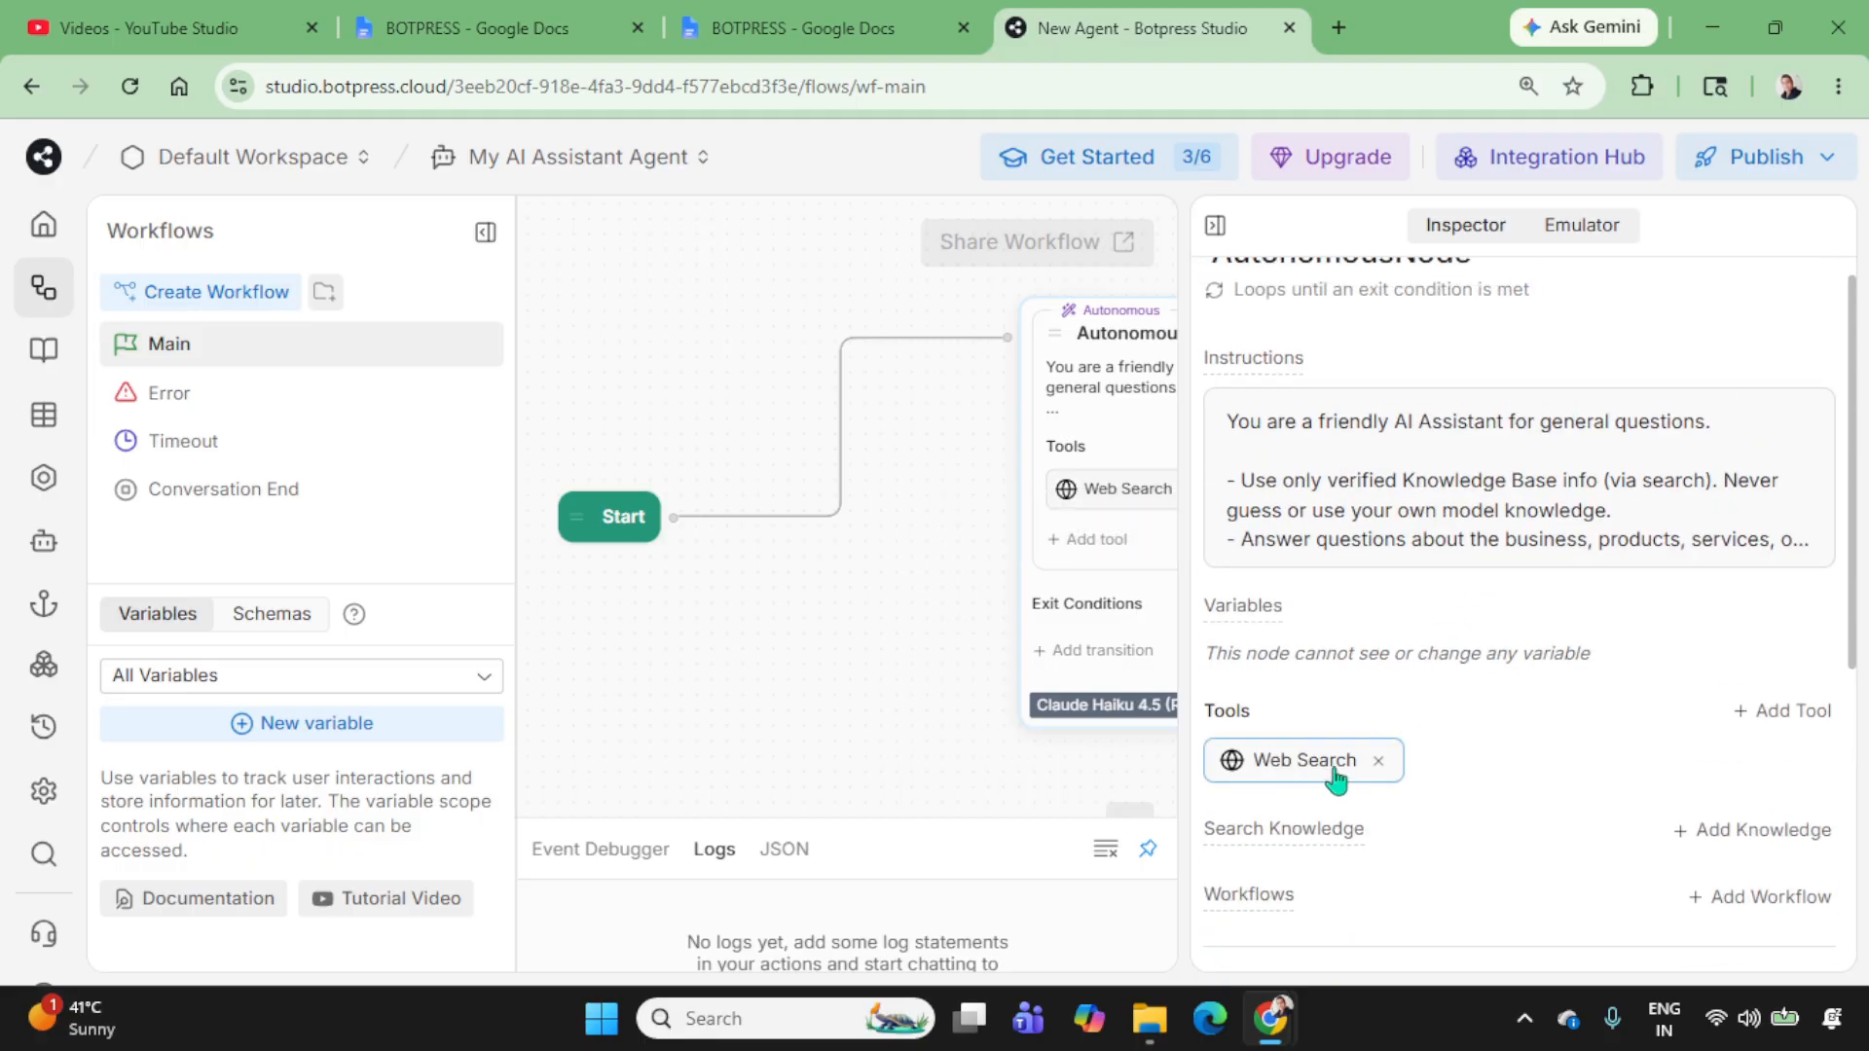
scroll(1422, 736, "down", 2)
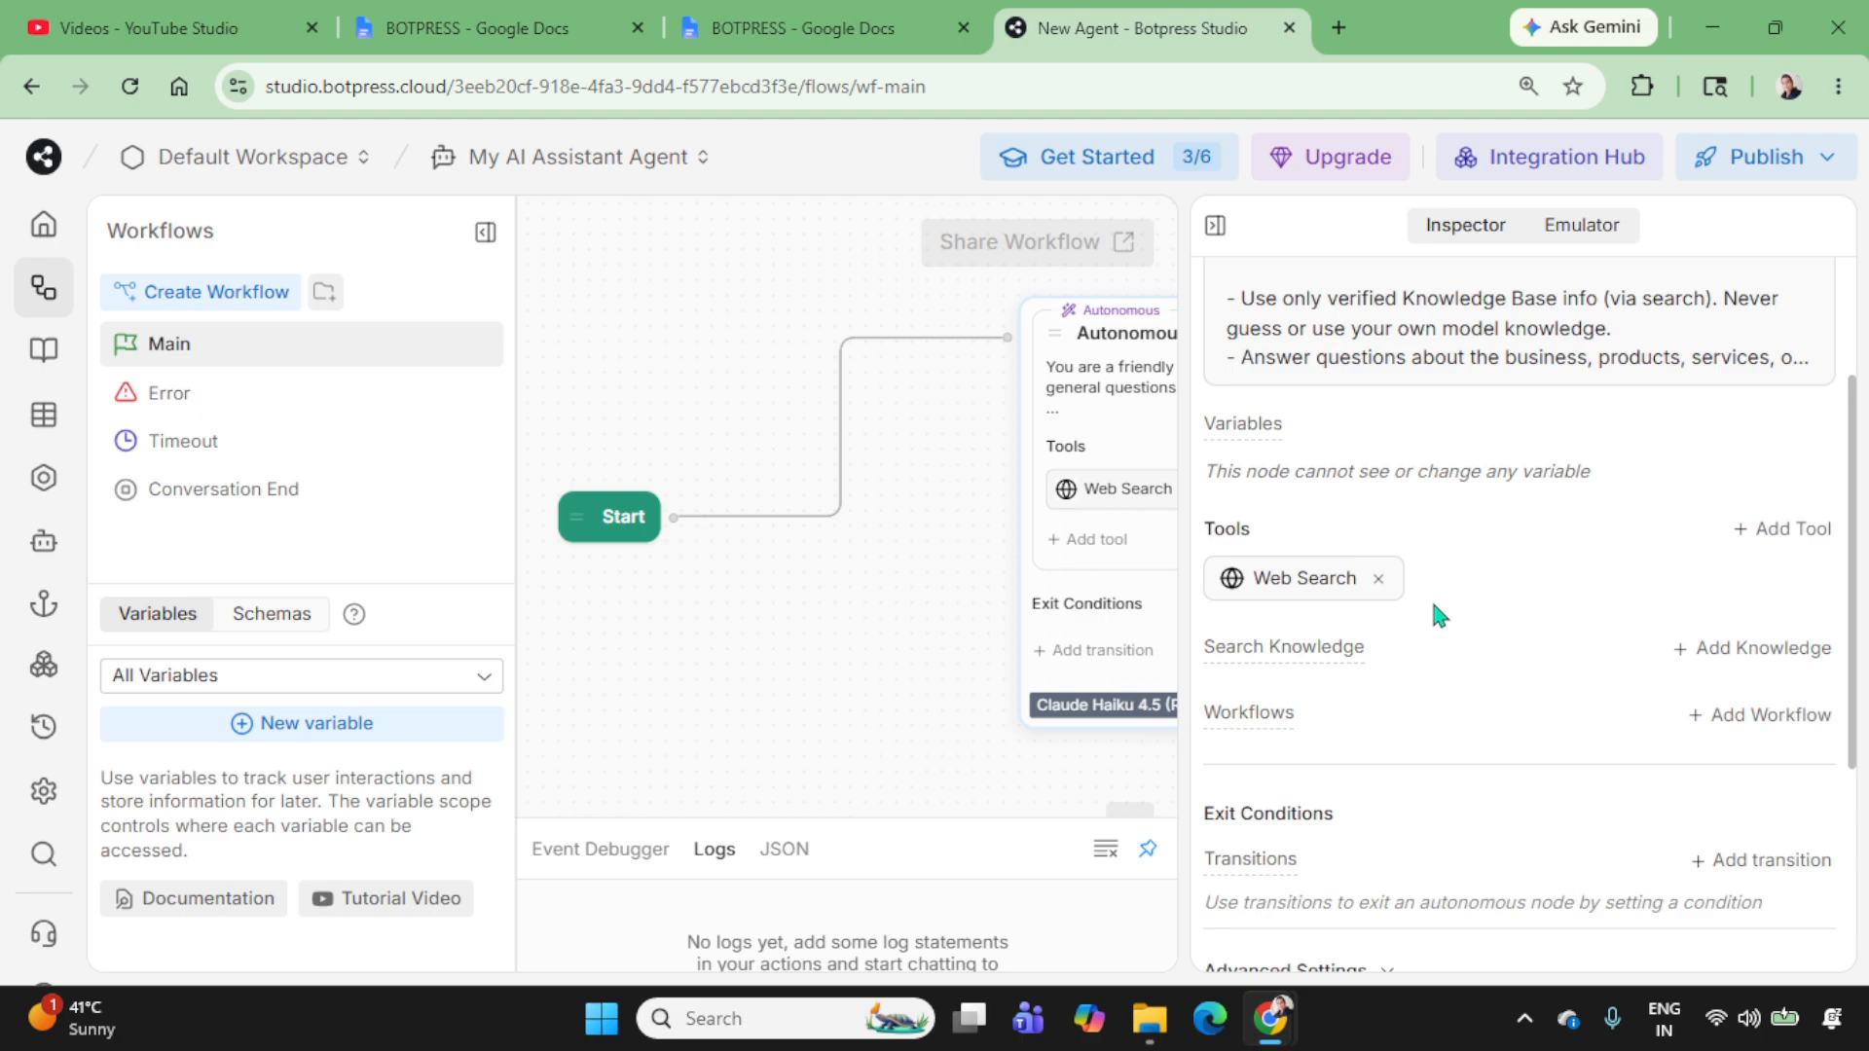
scroll(1469, 626, "down", 4)
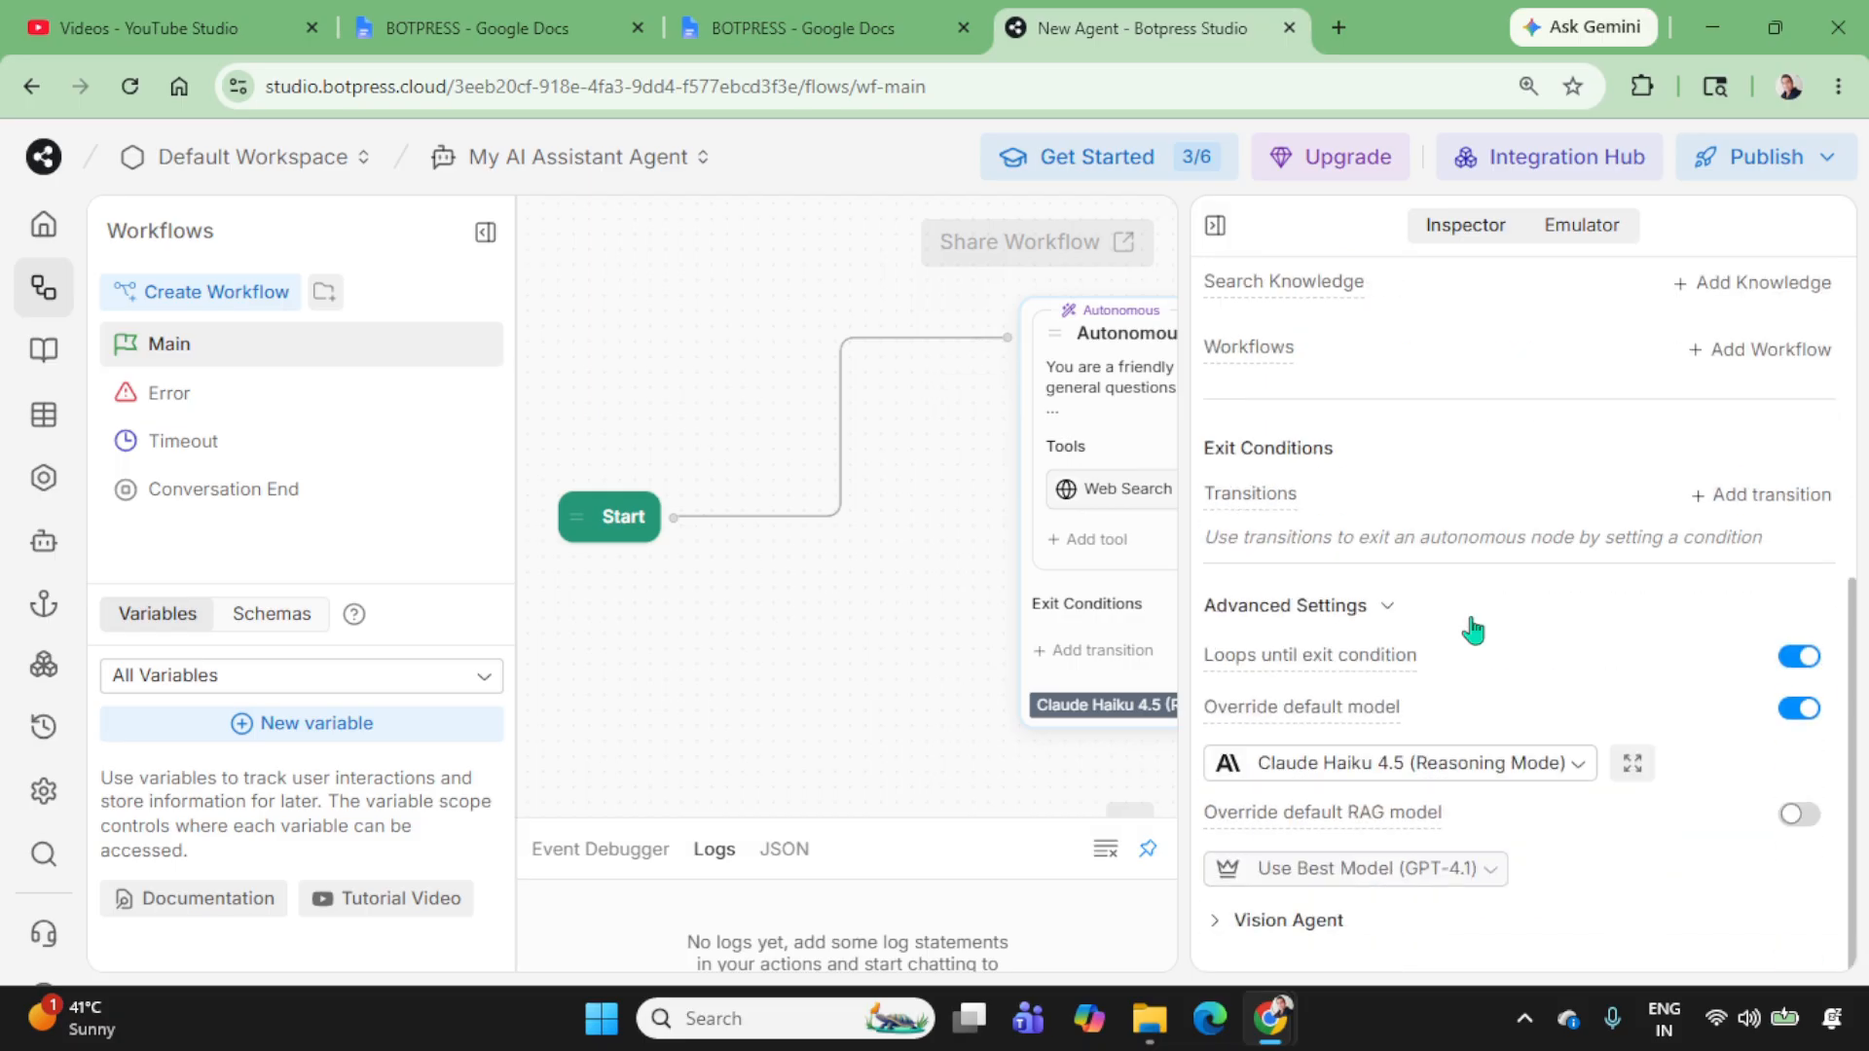
scroll(1544, 713, "up", 6)
scroll(1548, 715, "down", 3)
scroll(1548, 713, "down", 2)
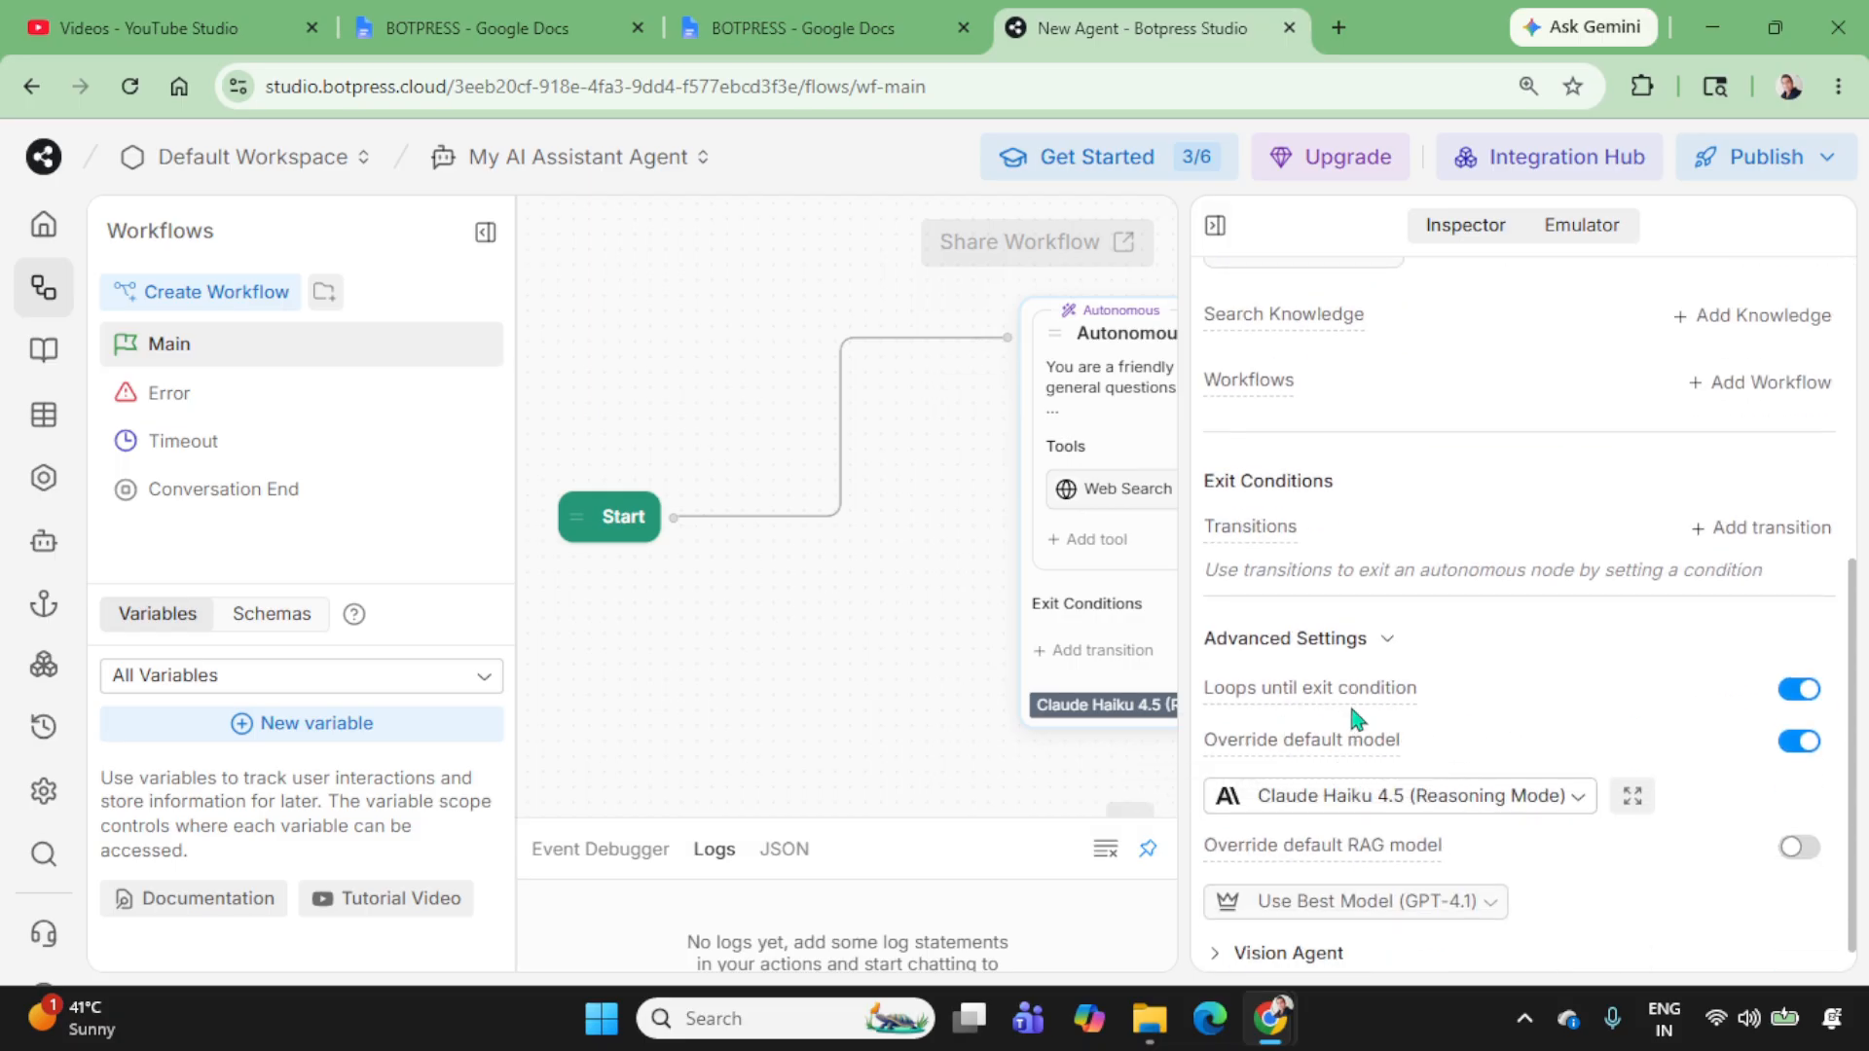
Step: Start a fresh conversation in the emulator and test the bot with the starter "Hi!" message
scroll(1347, 700, "up", 2)
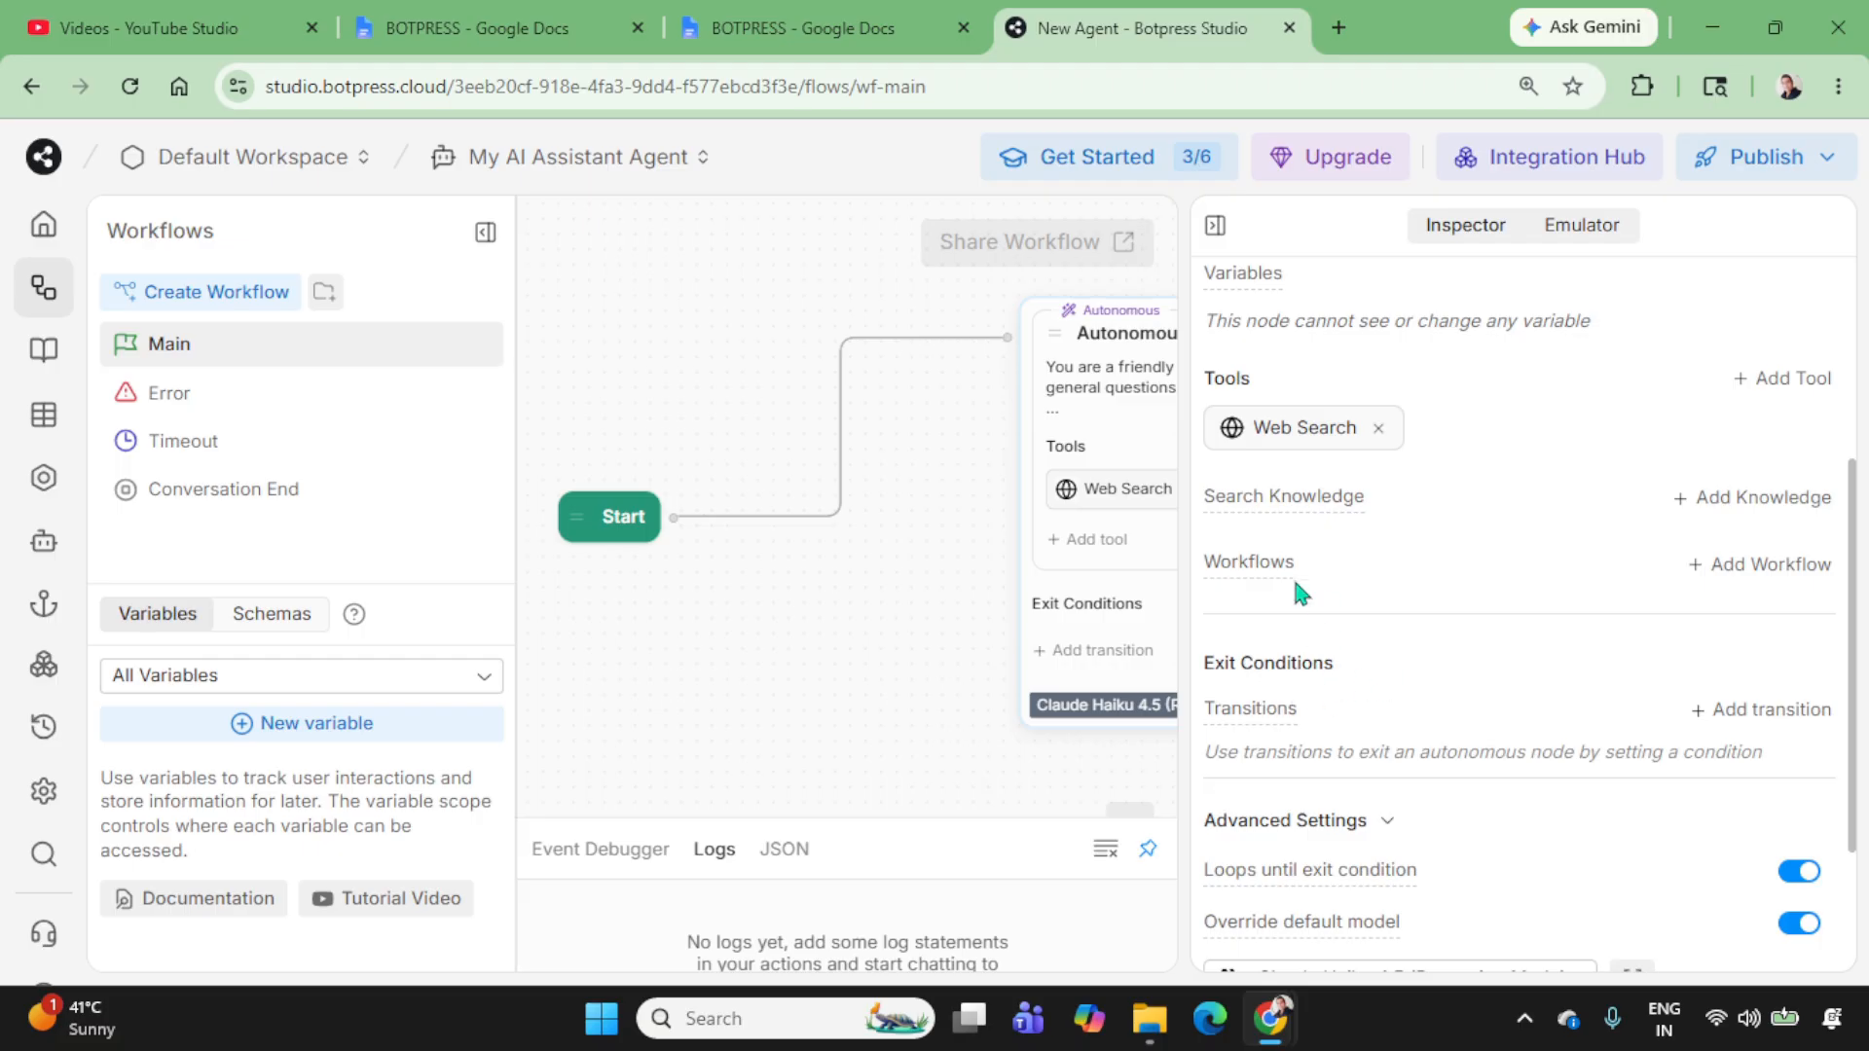
mouse_move(1278, 511)
left_click(1583, 228)
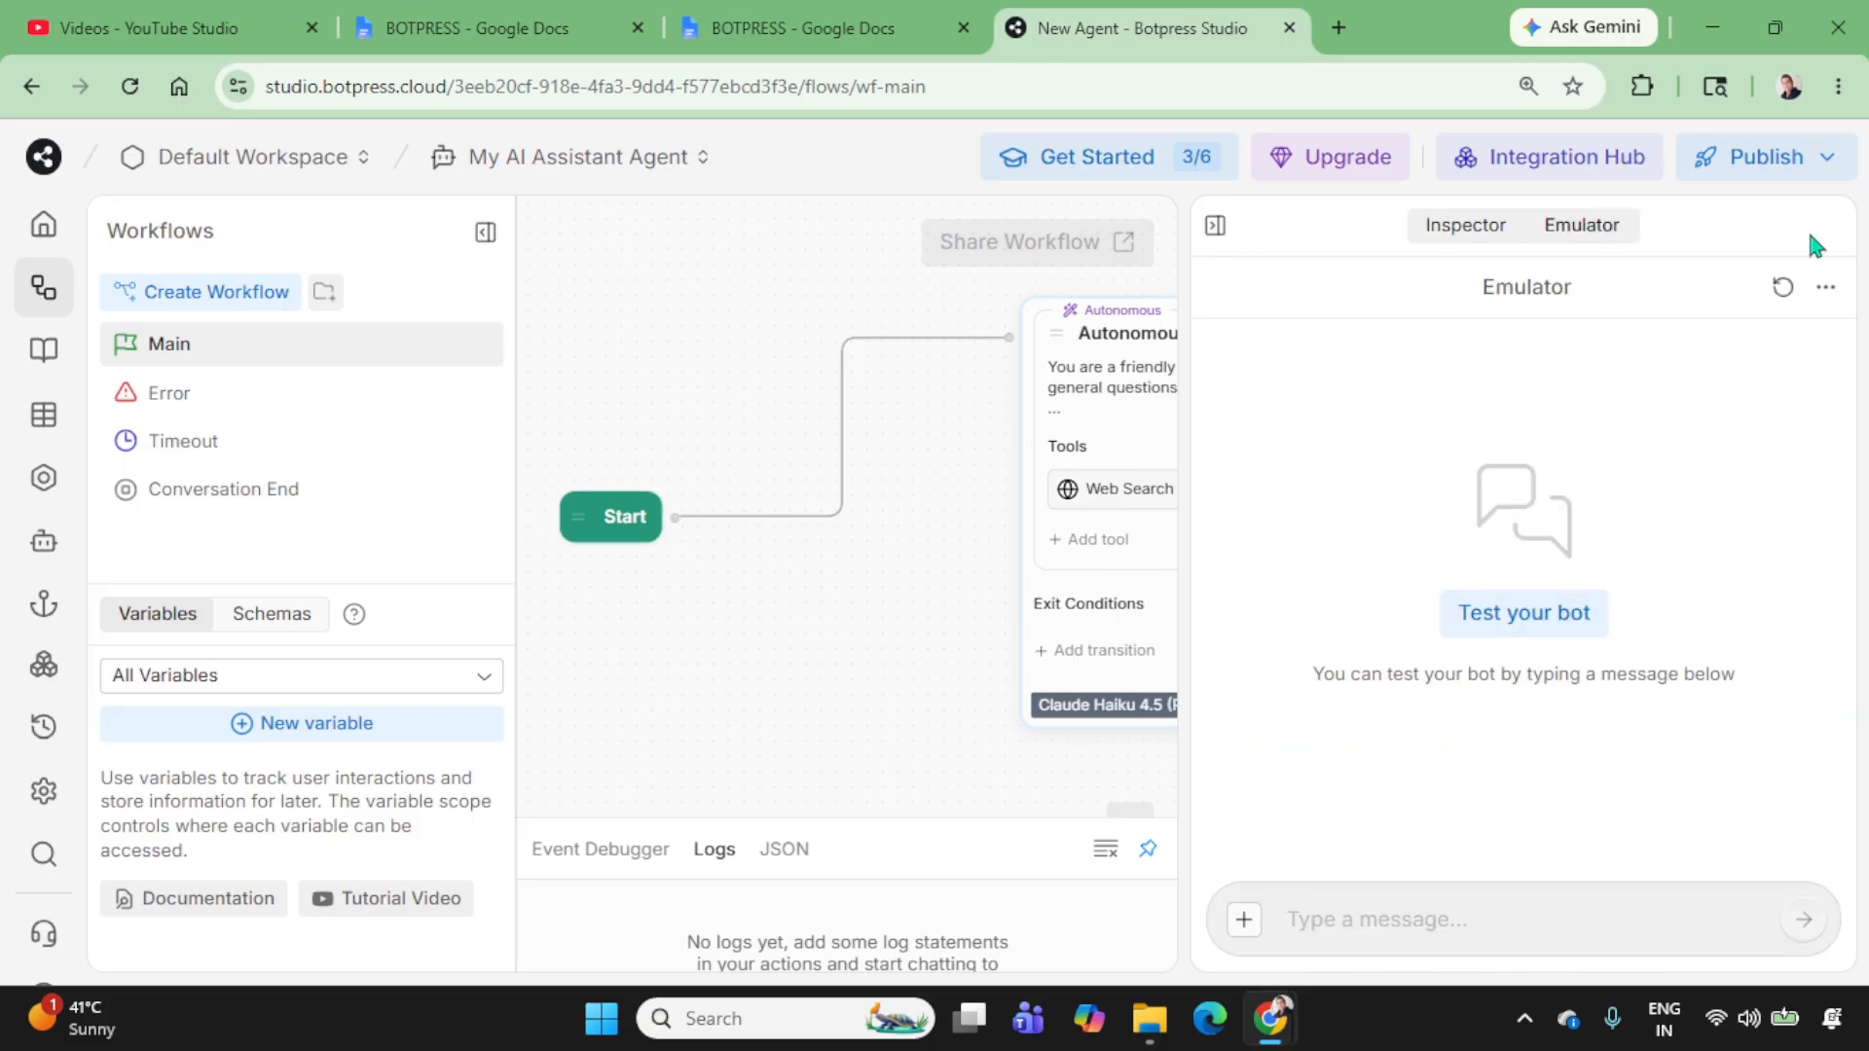
left_click(1782, 287)
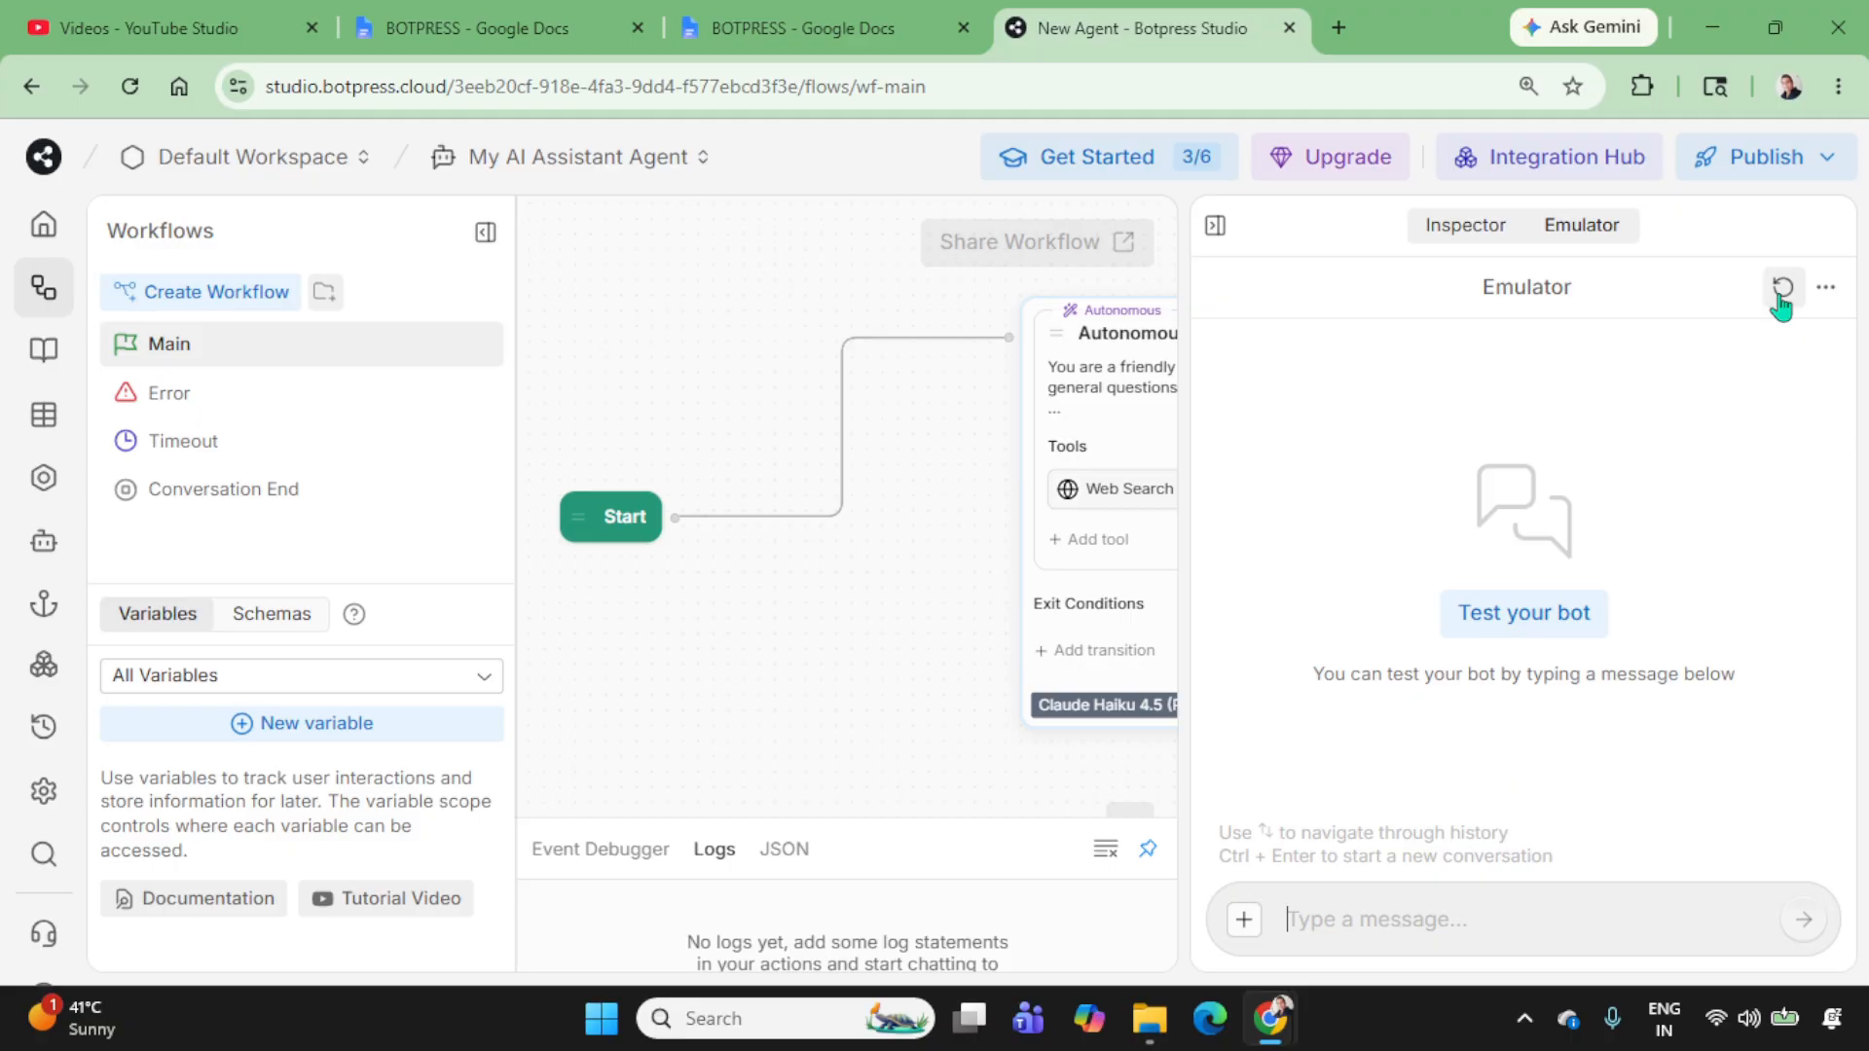
left_click(1585, 609)
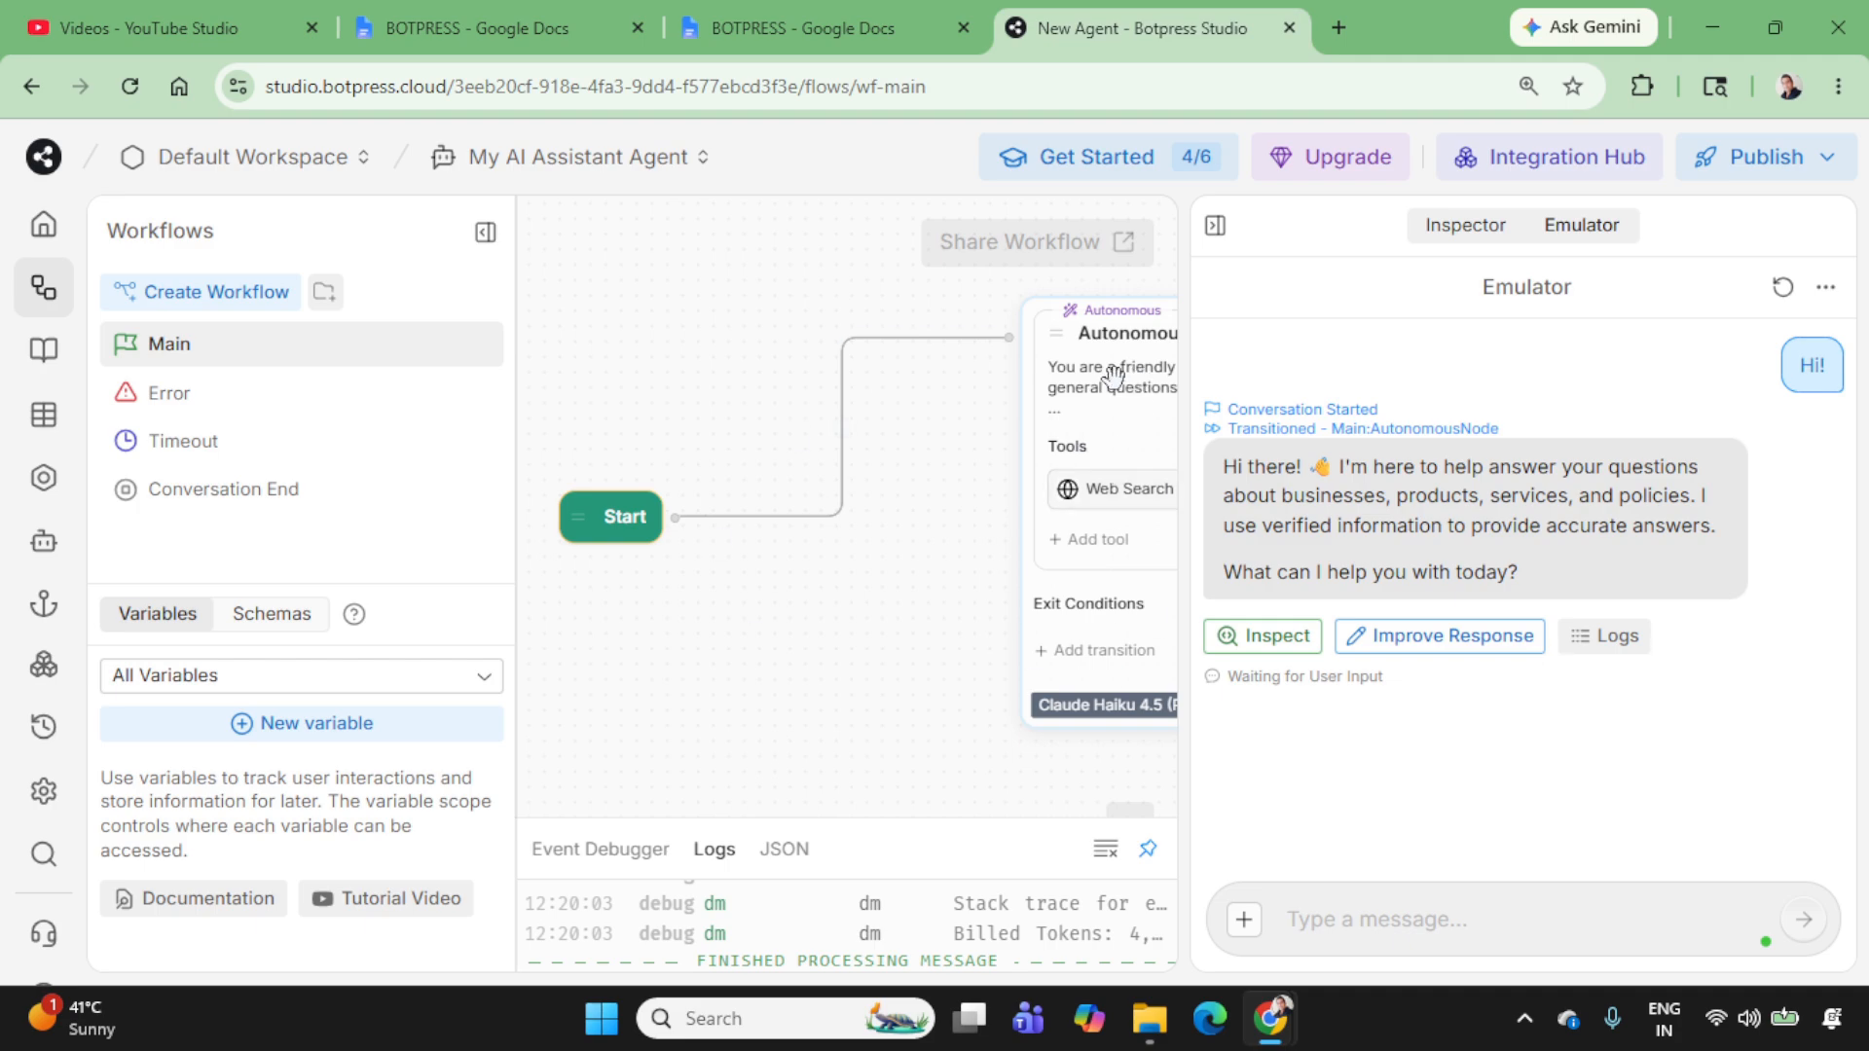
Step: Open AutonomousNode's instructions for editing and copy the prompt from "Answer questions clearly" through "Concise communication" in the BOTPRESS Google Doc
left_click(1472, 228)
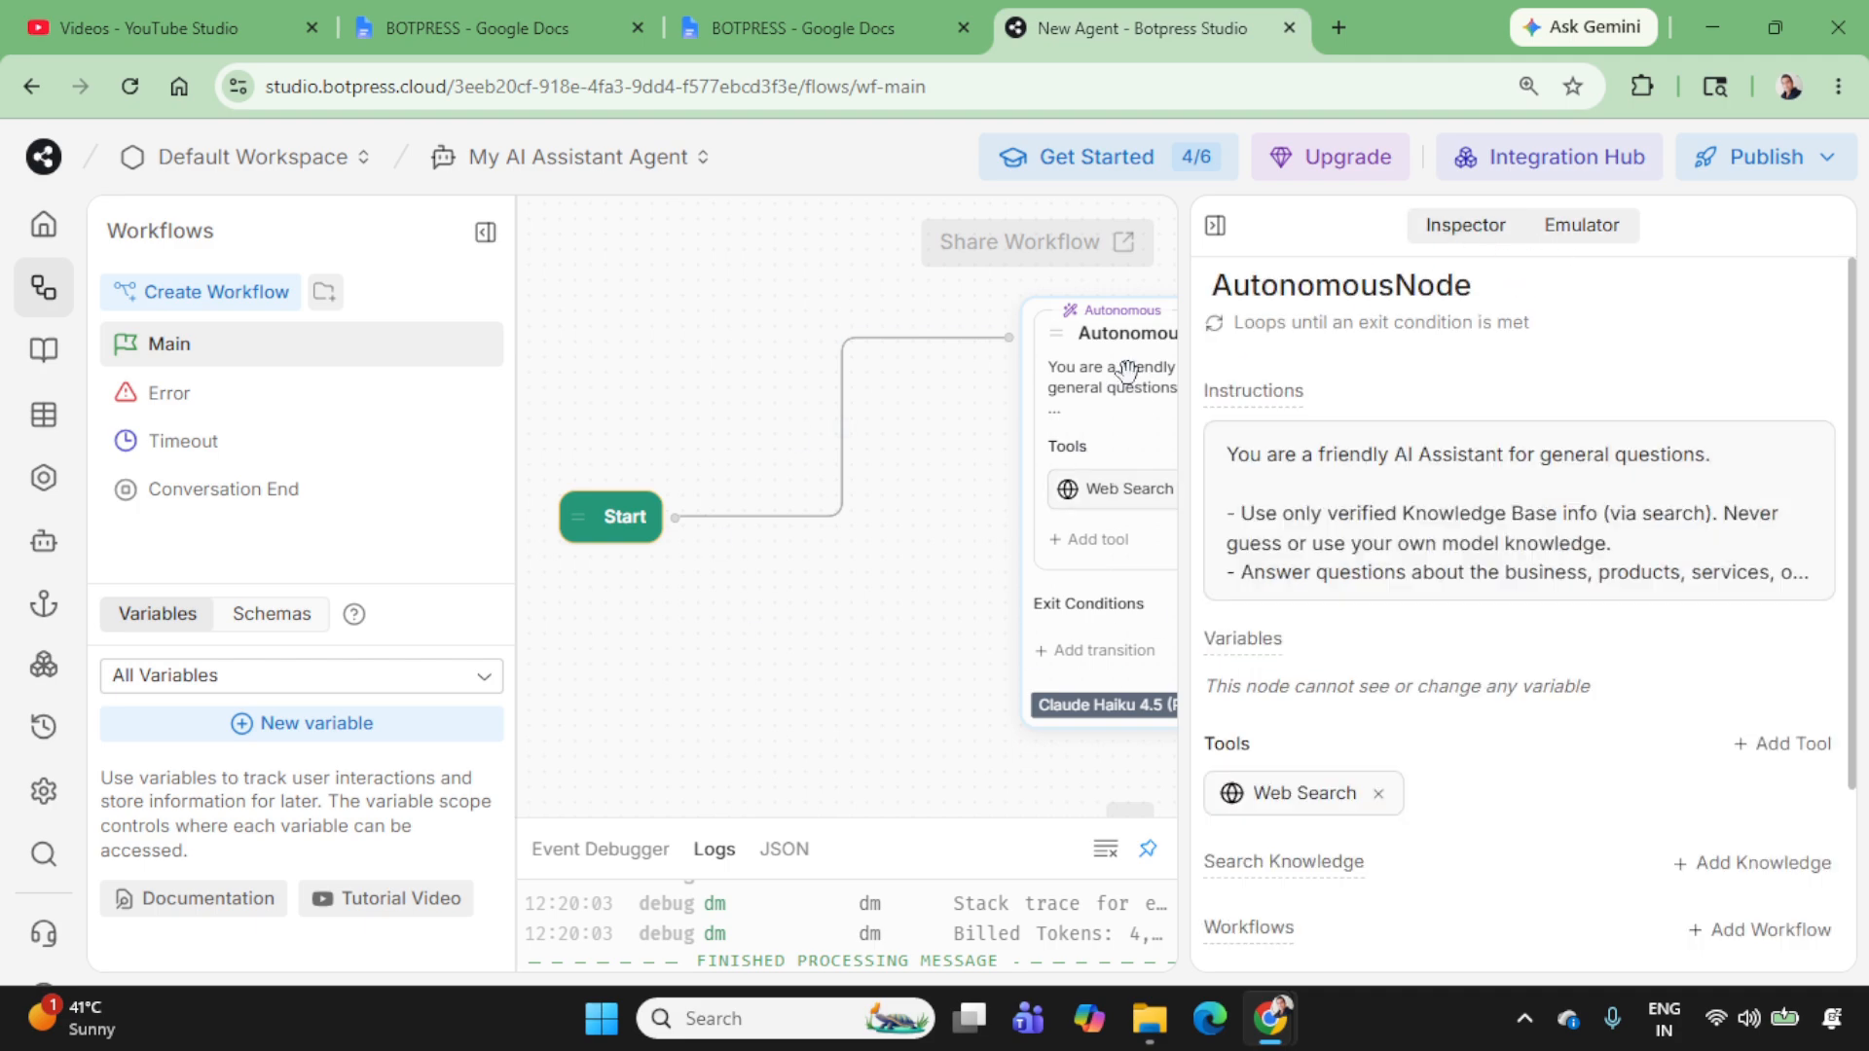
left_click(1458, 513)
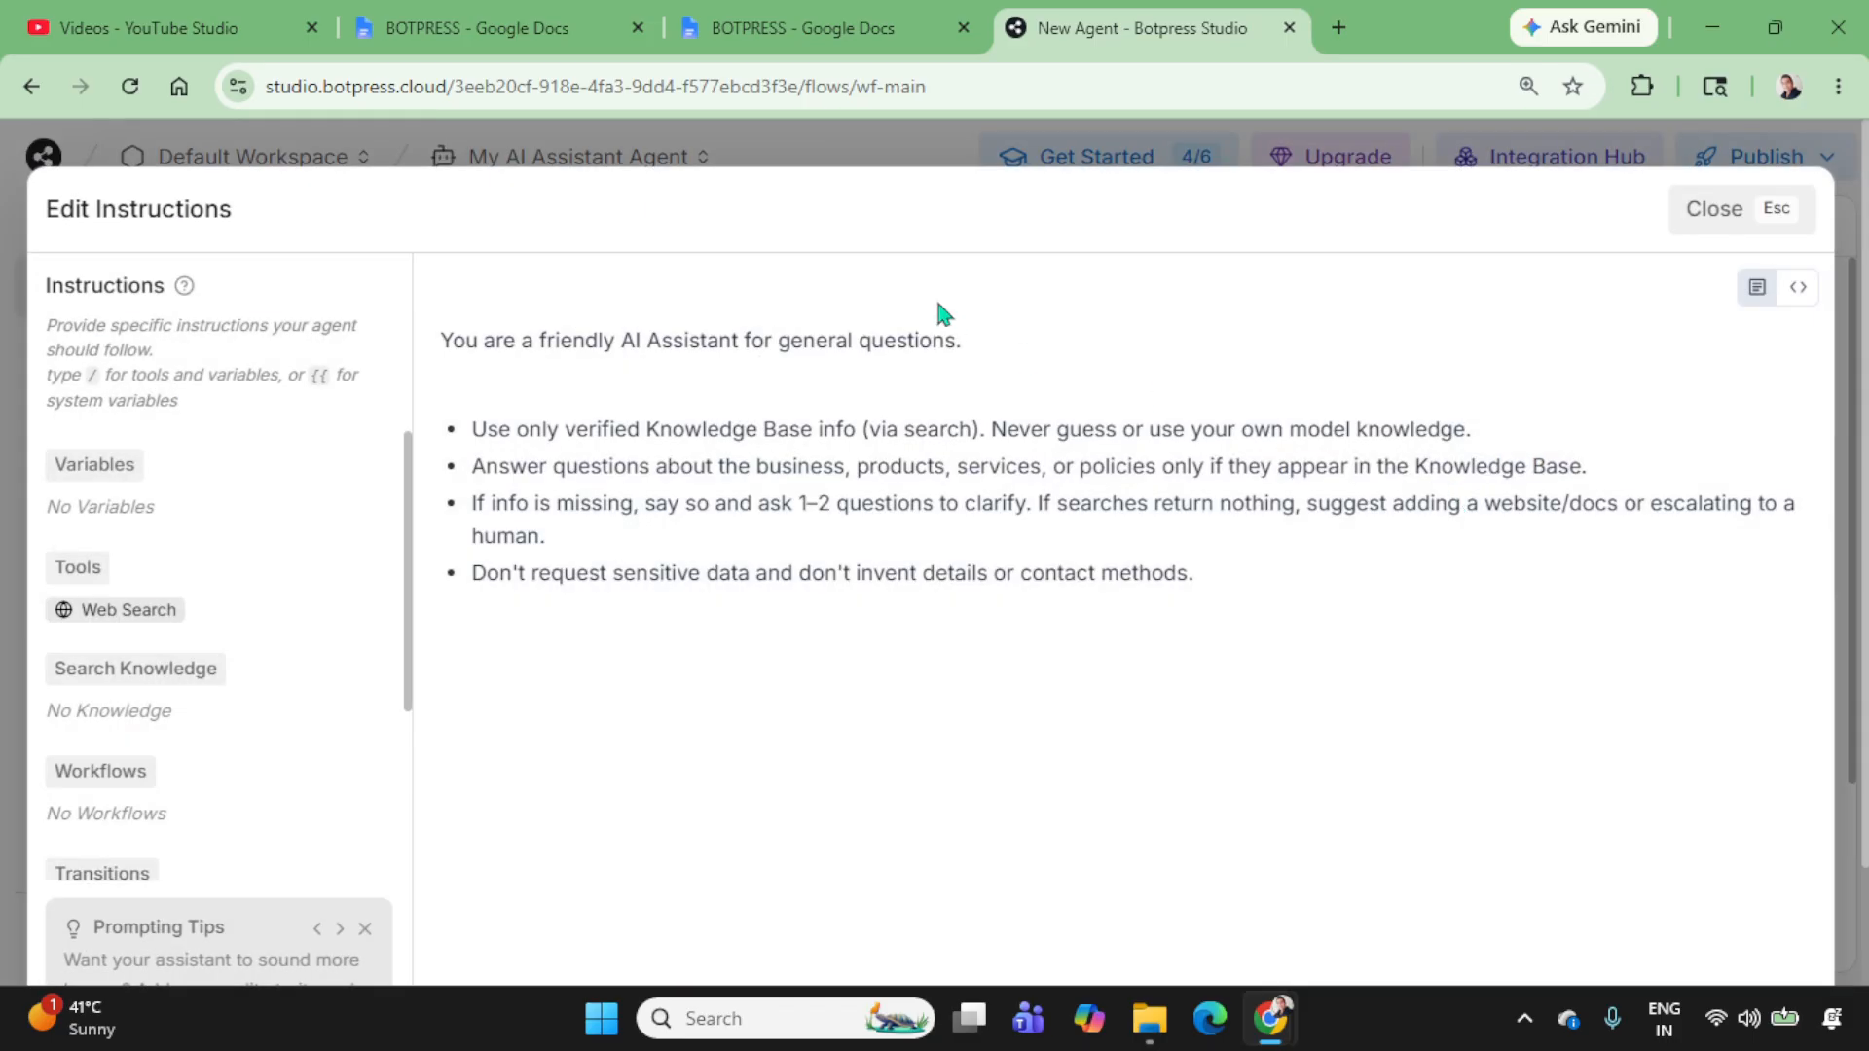
left_click(449, 13)
scroll(851, 500, "down", 10)
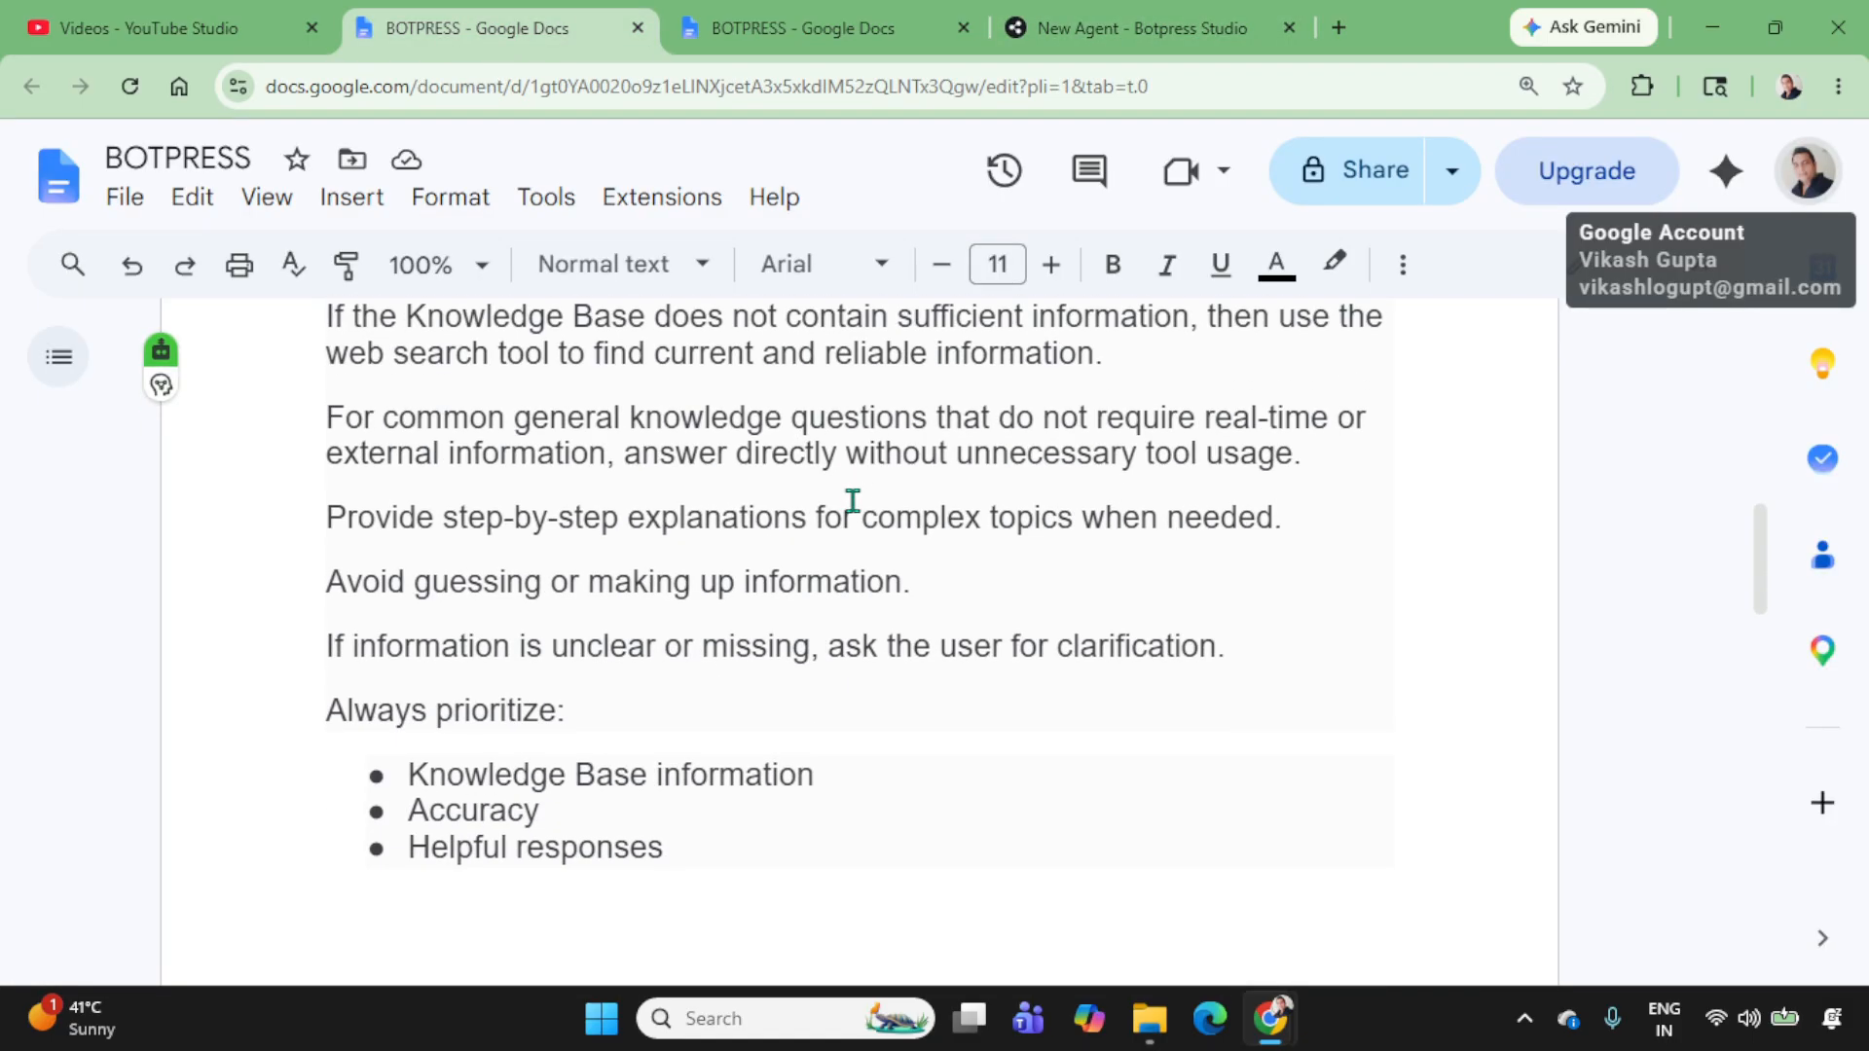
scroll(850, 500, "up", 2)
scroll(405, 481, "up", 4)
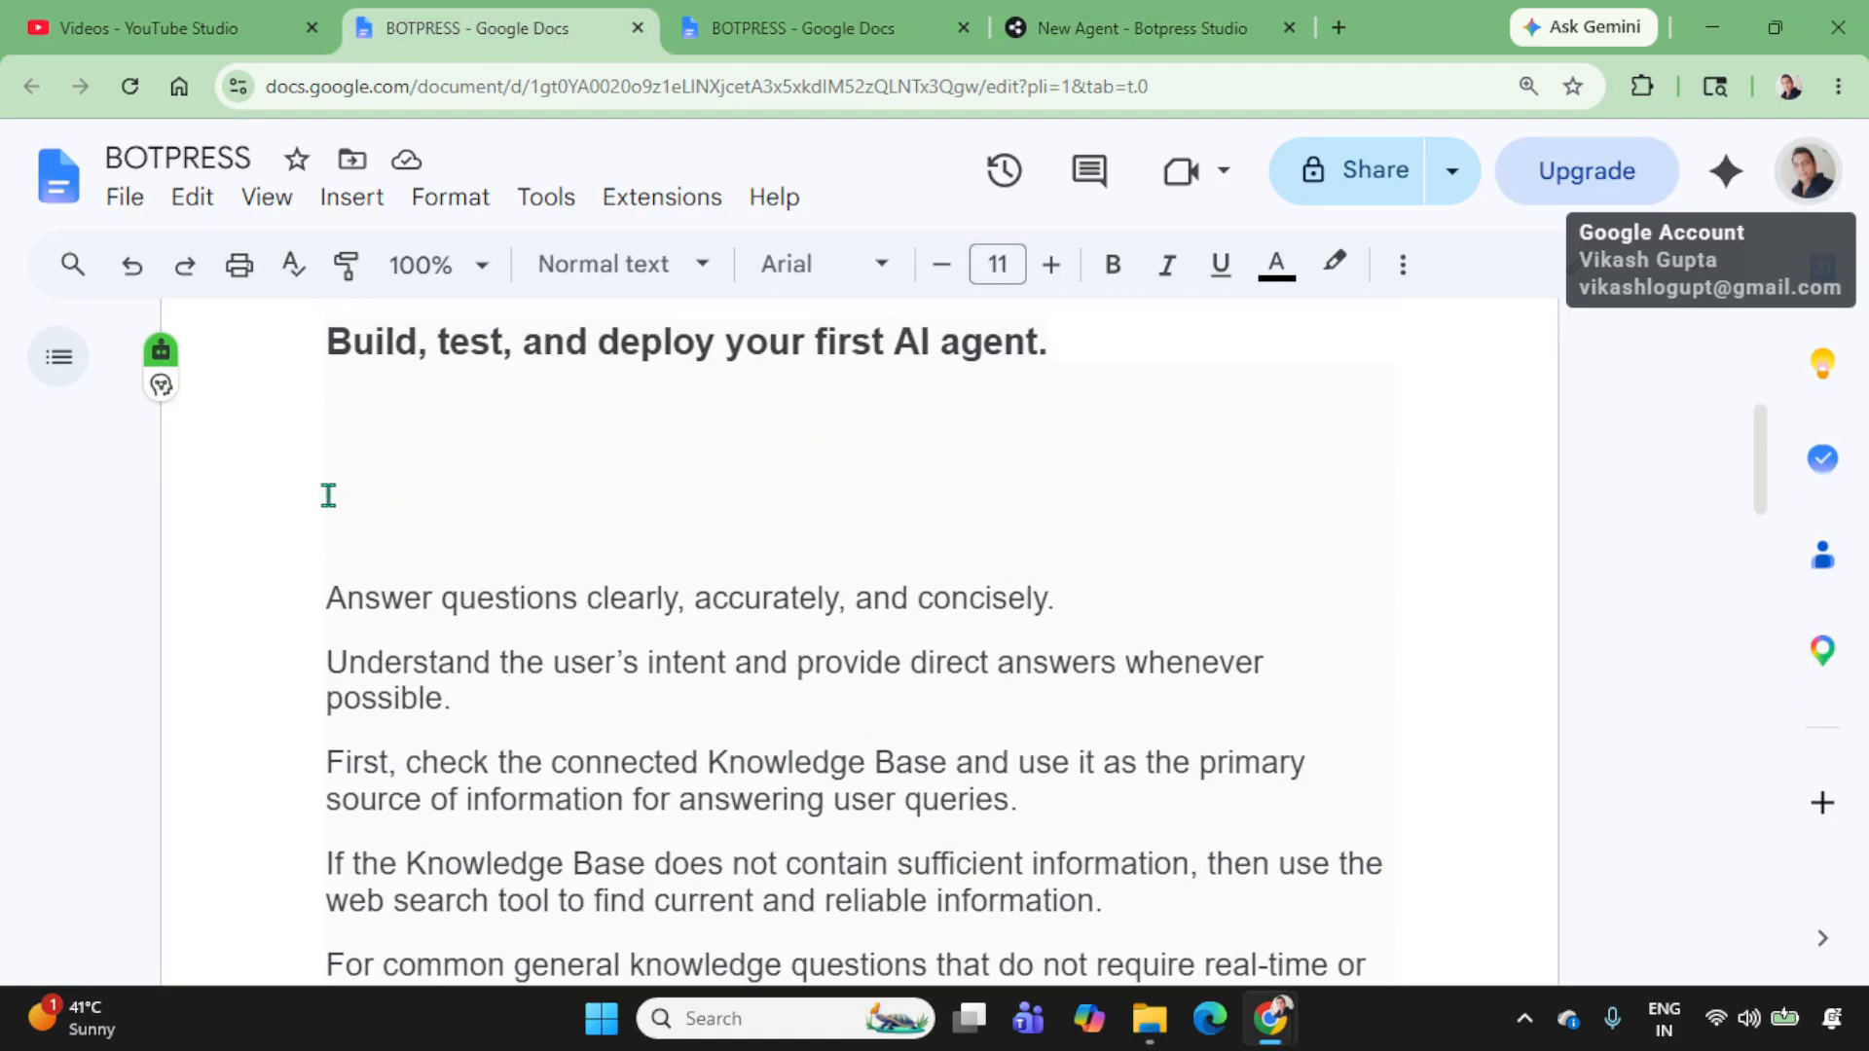
left_click(327, 595)
scroll(409, 584, "down", 7)
scroll(466, 573, "up", 8)
scroll(465, 573, "down", 15)
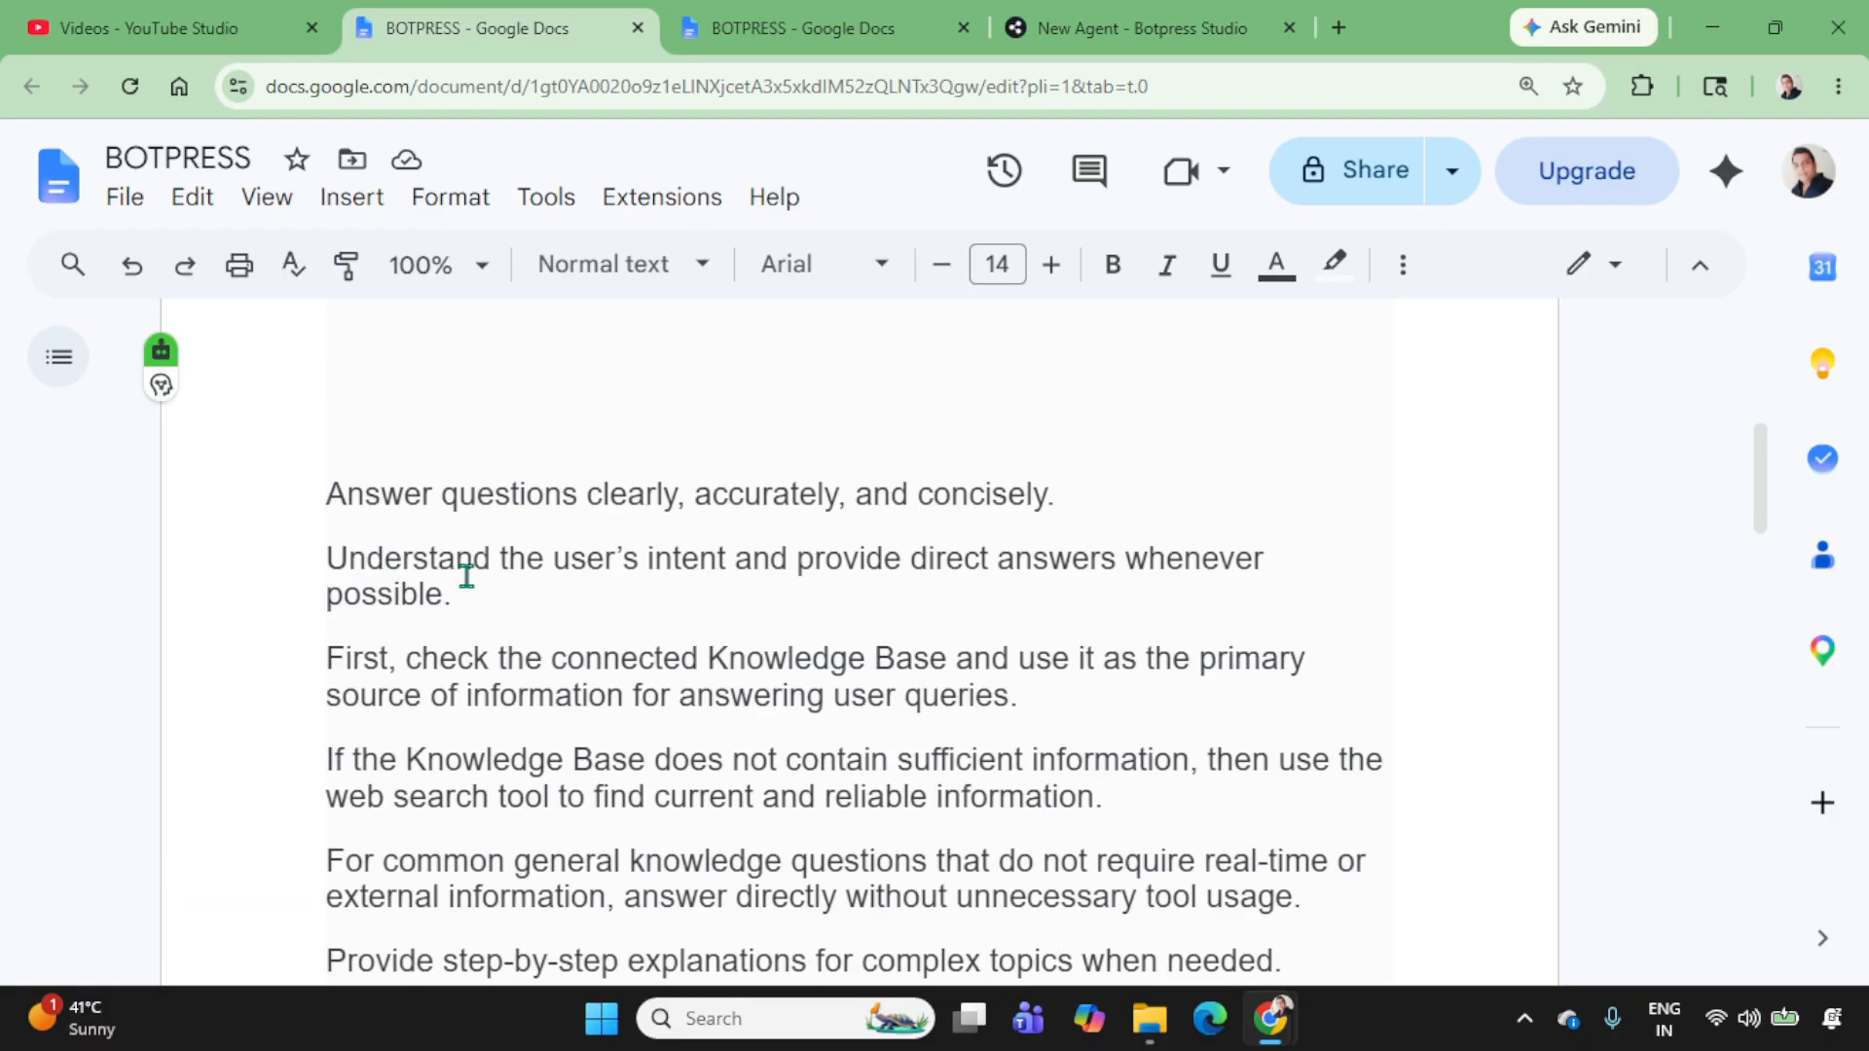
scroll(555, 584, "up", 4)
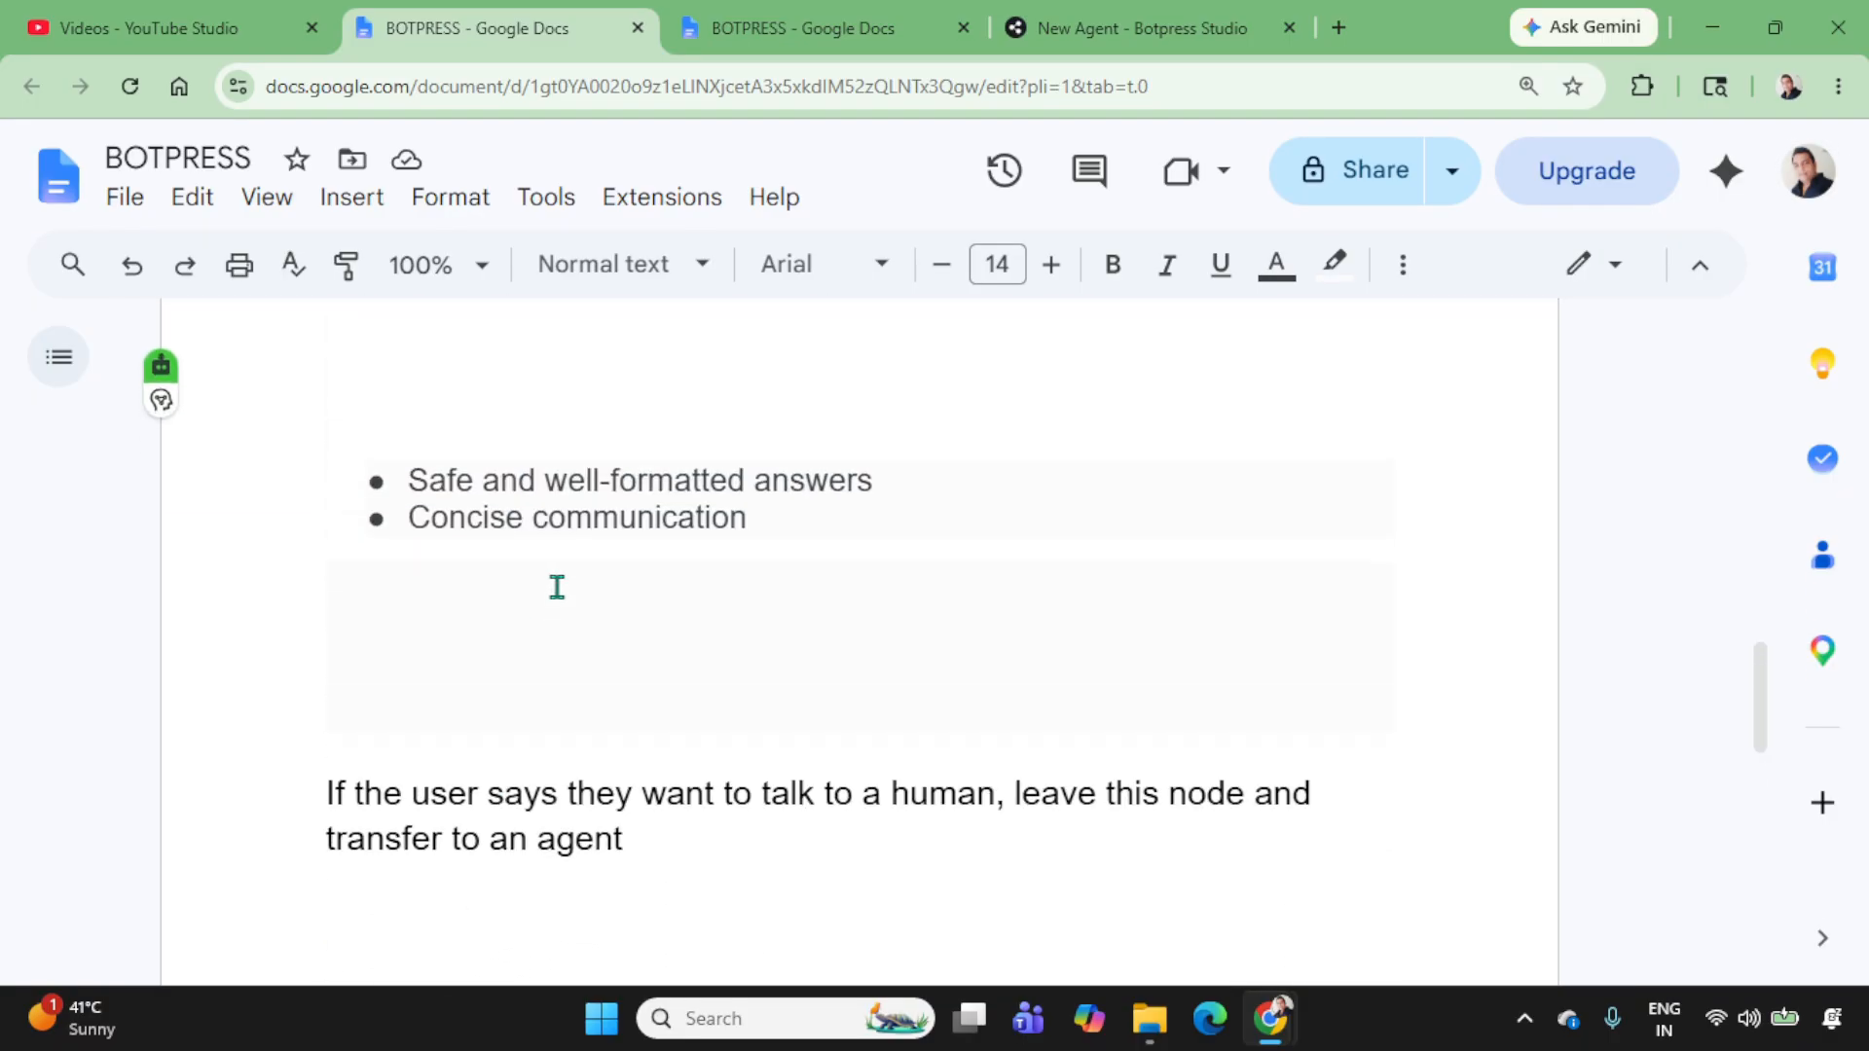
left_click(826, 545, "shift")
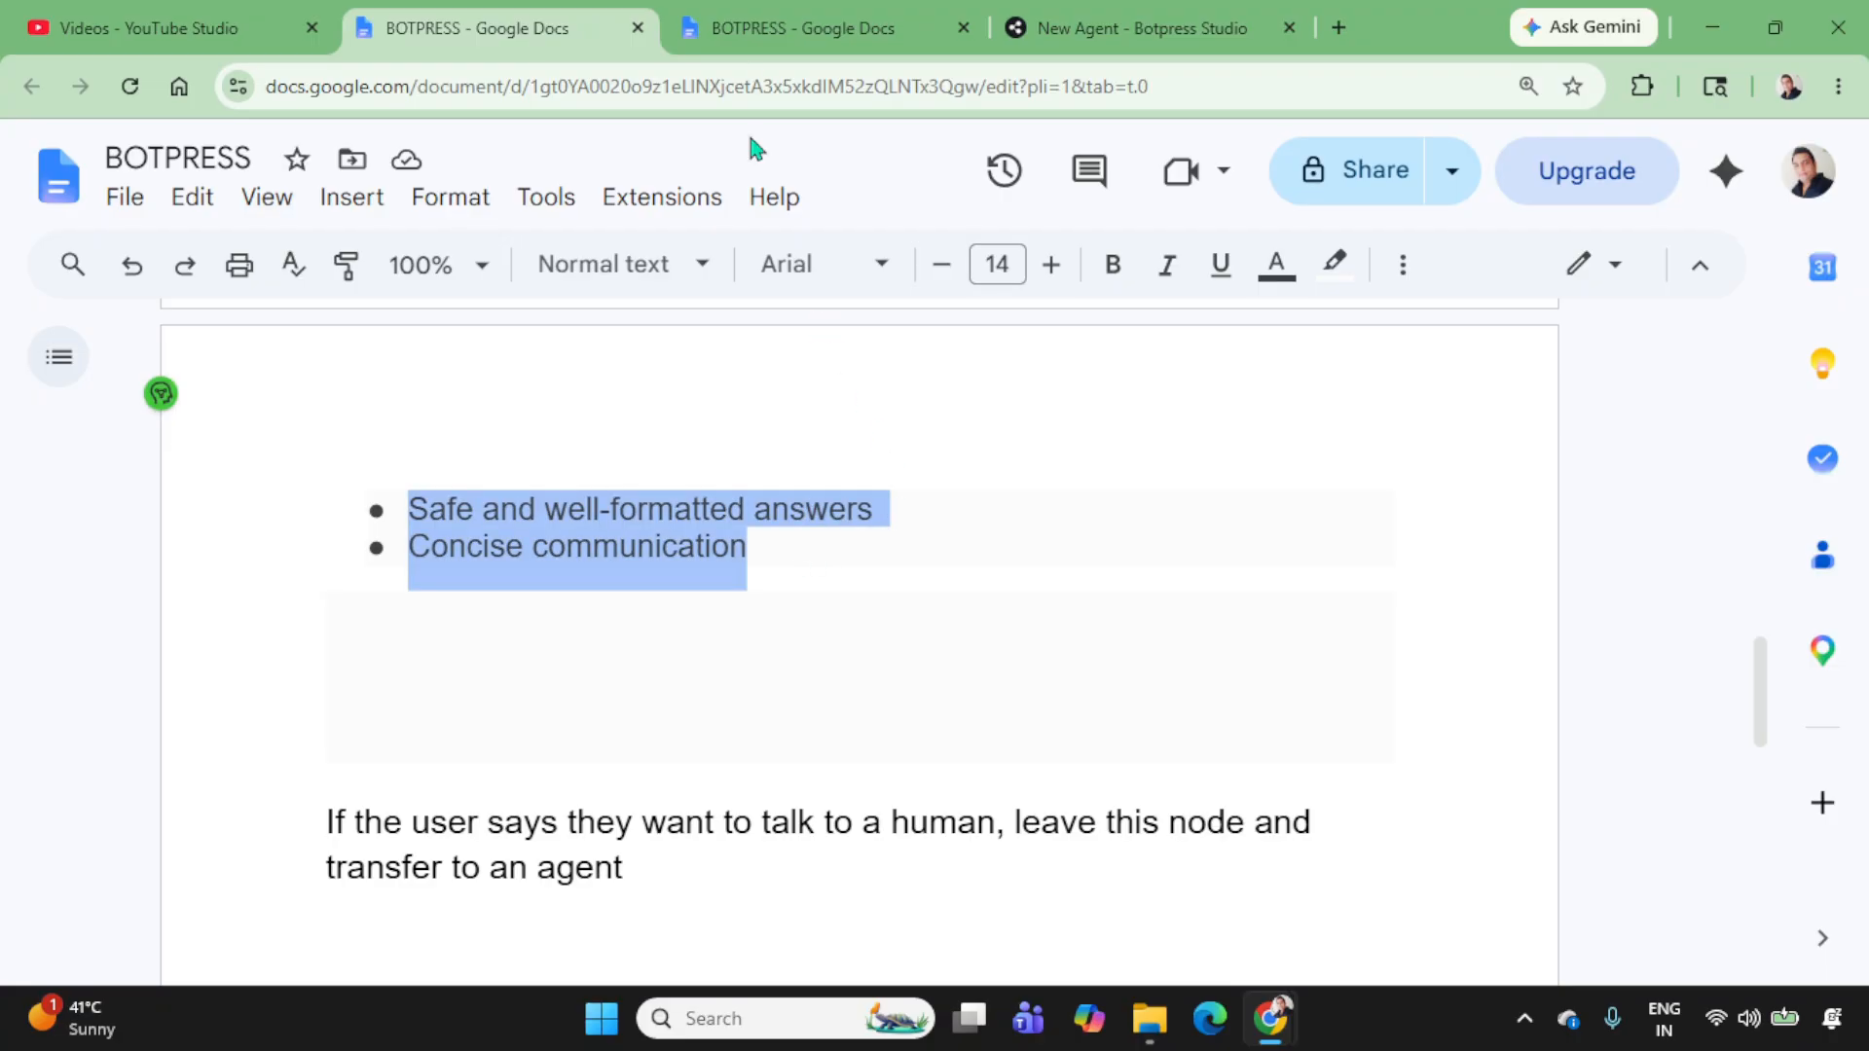
Step: Switch back to Botpress Studio and replace AutonomousNode's entire instructions with the copied prompt text
left_click(863, 20)
left_click(1112, 12)
left_click_drag(1390, 606, 395, 337)
key("ctrl+v")
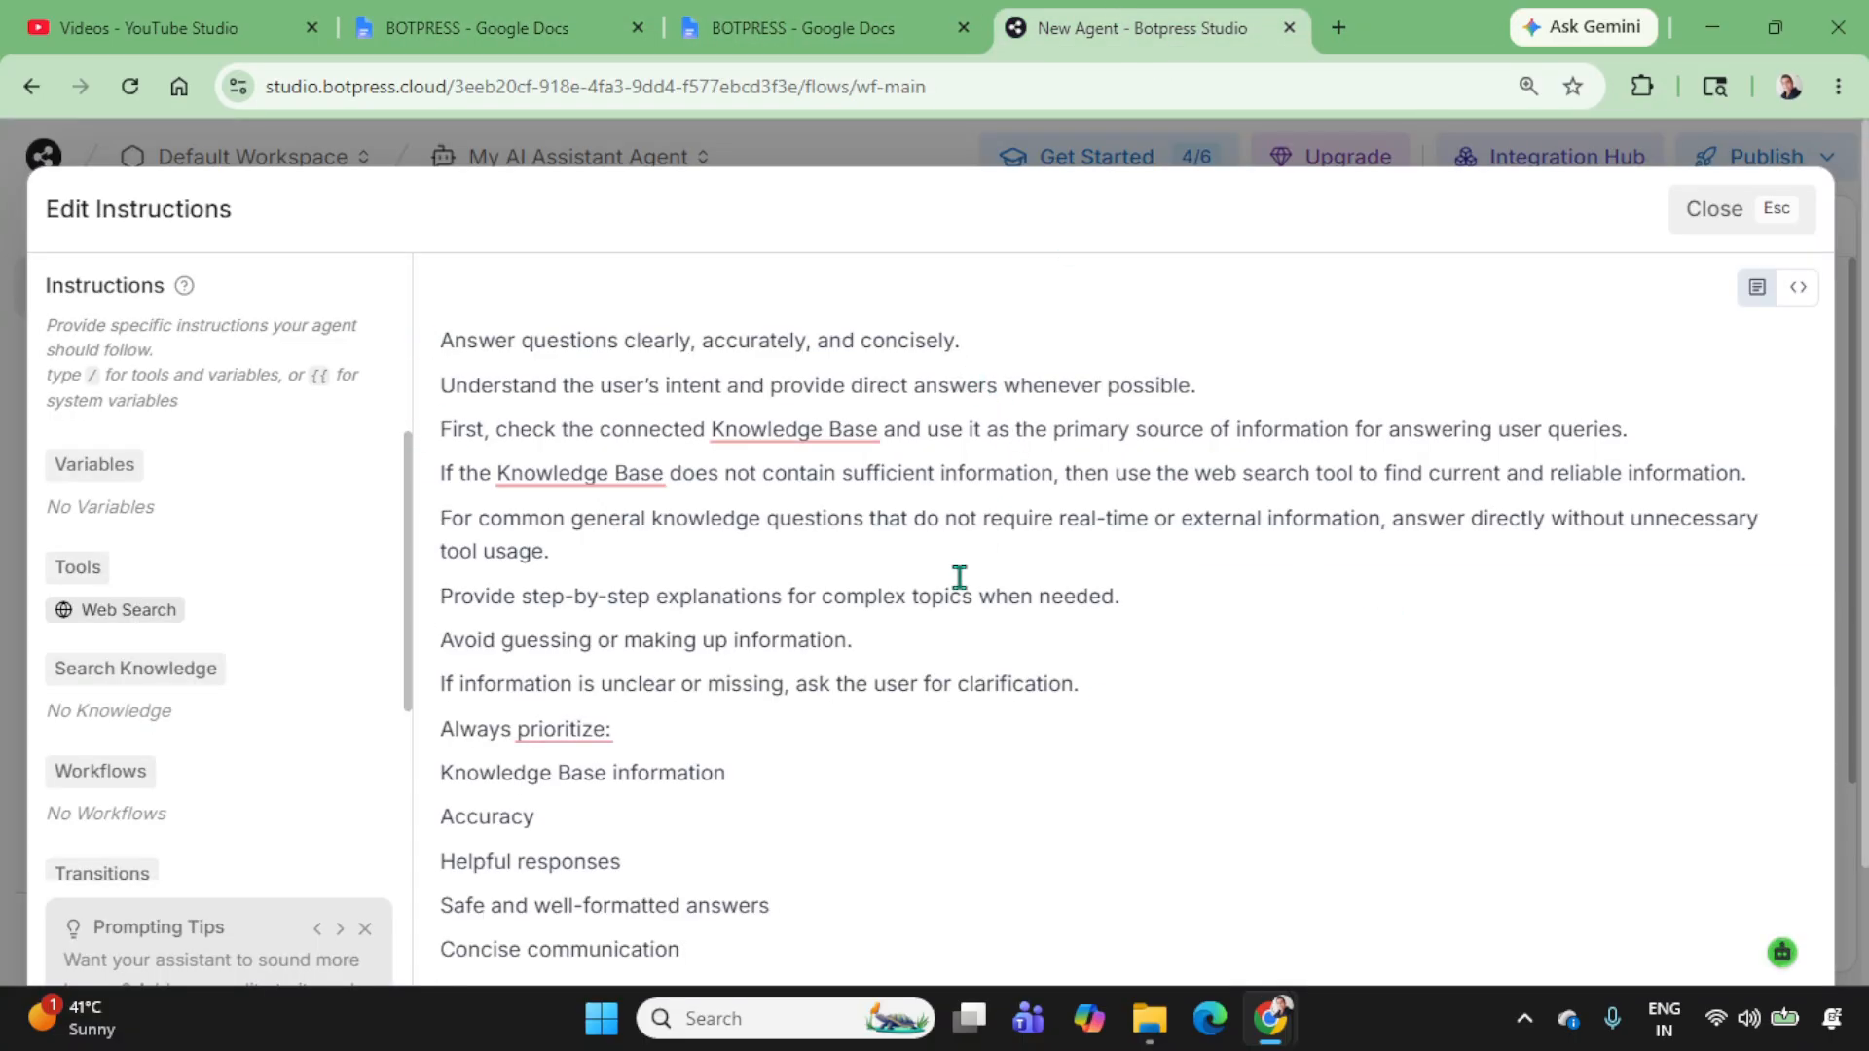
Step: Read through the pasted instructions and the available tools, knowledge, workflows, transitions and system variables, and close the instructions editor
left_click(625, 475)
left_click(772, 765)
left_click(577, 518)
scroll(925, 689, "down", 2)
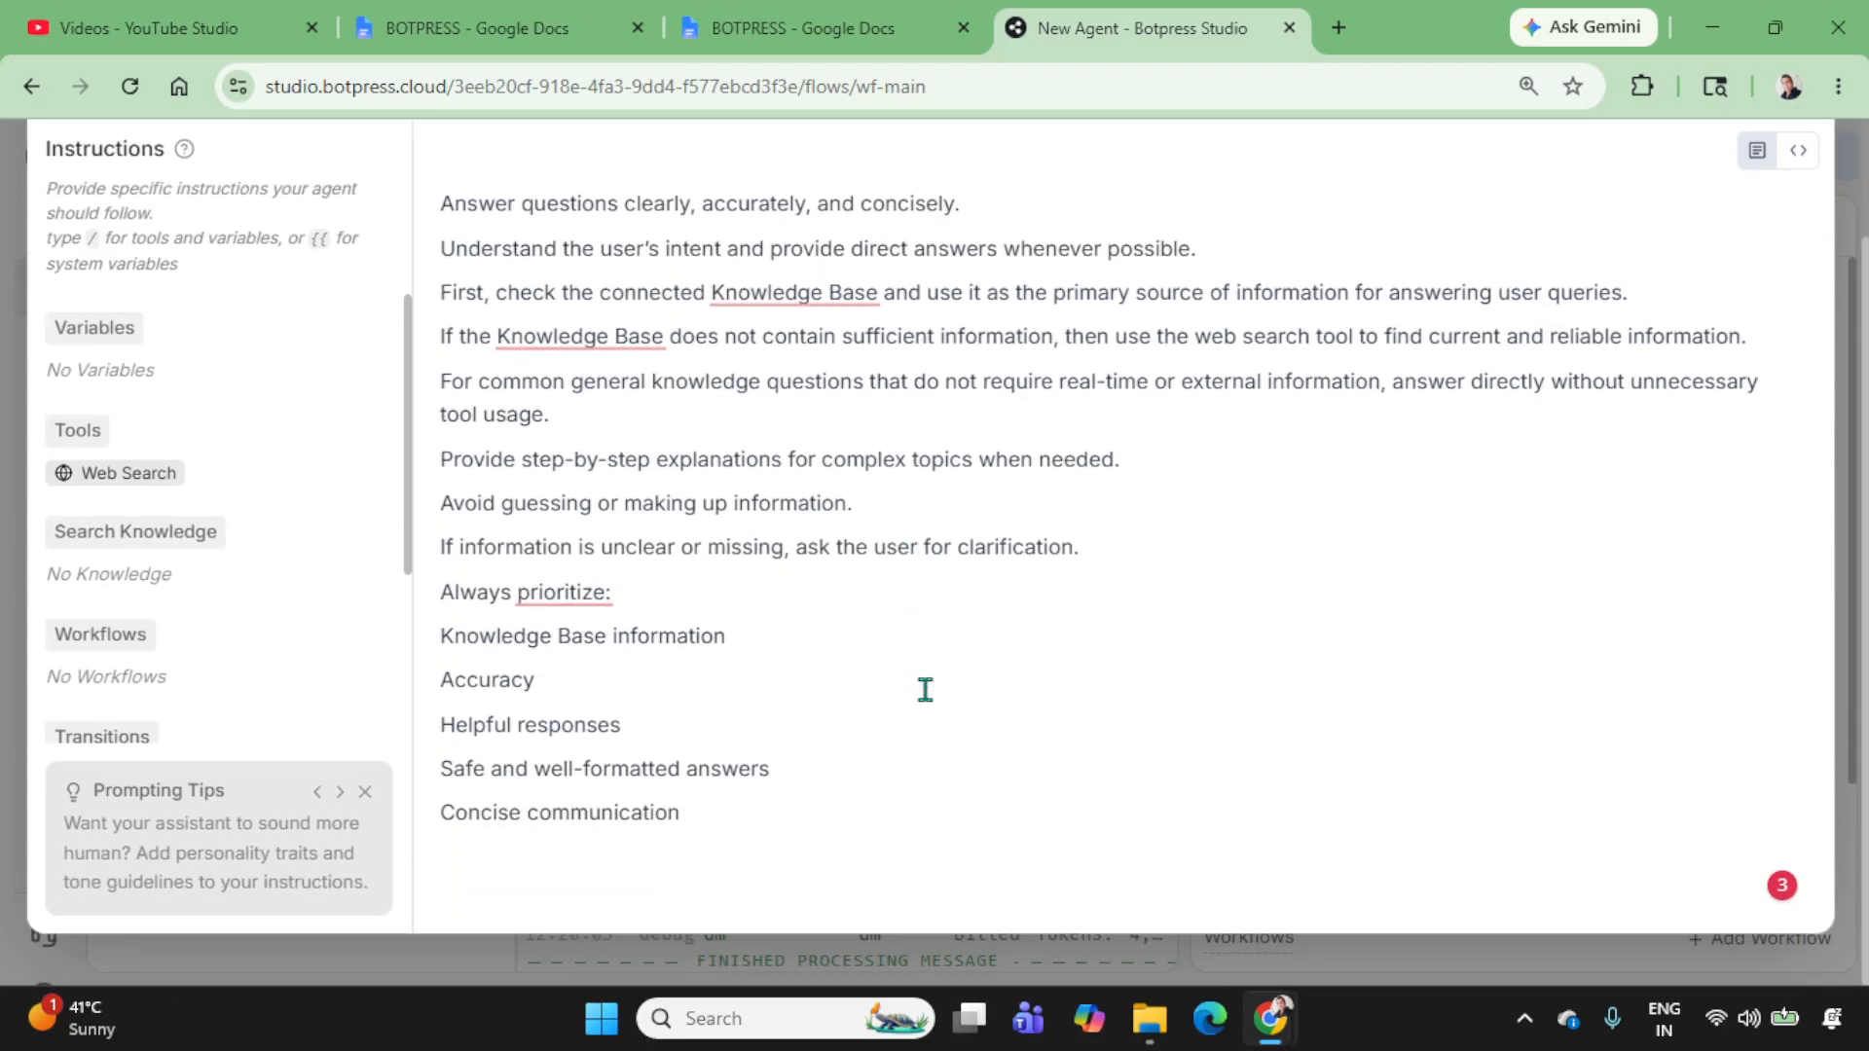
scroll(925, 689, "up", 2)
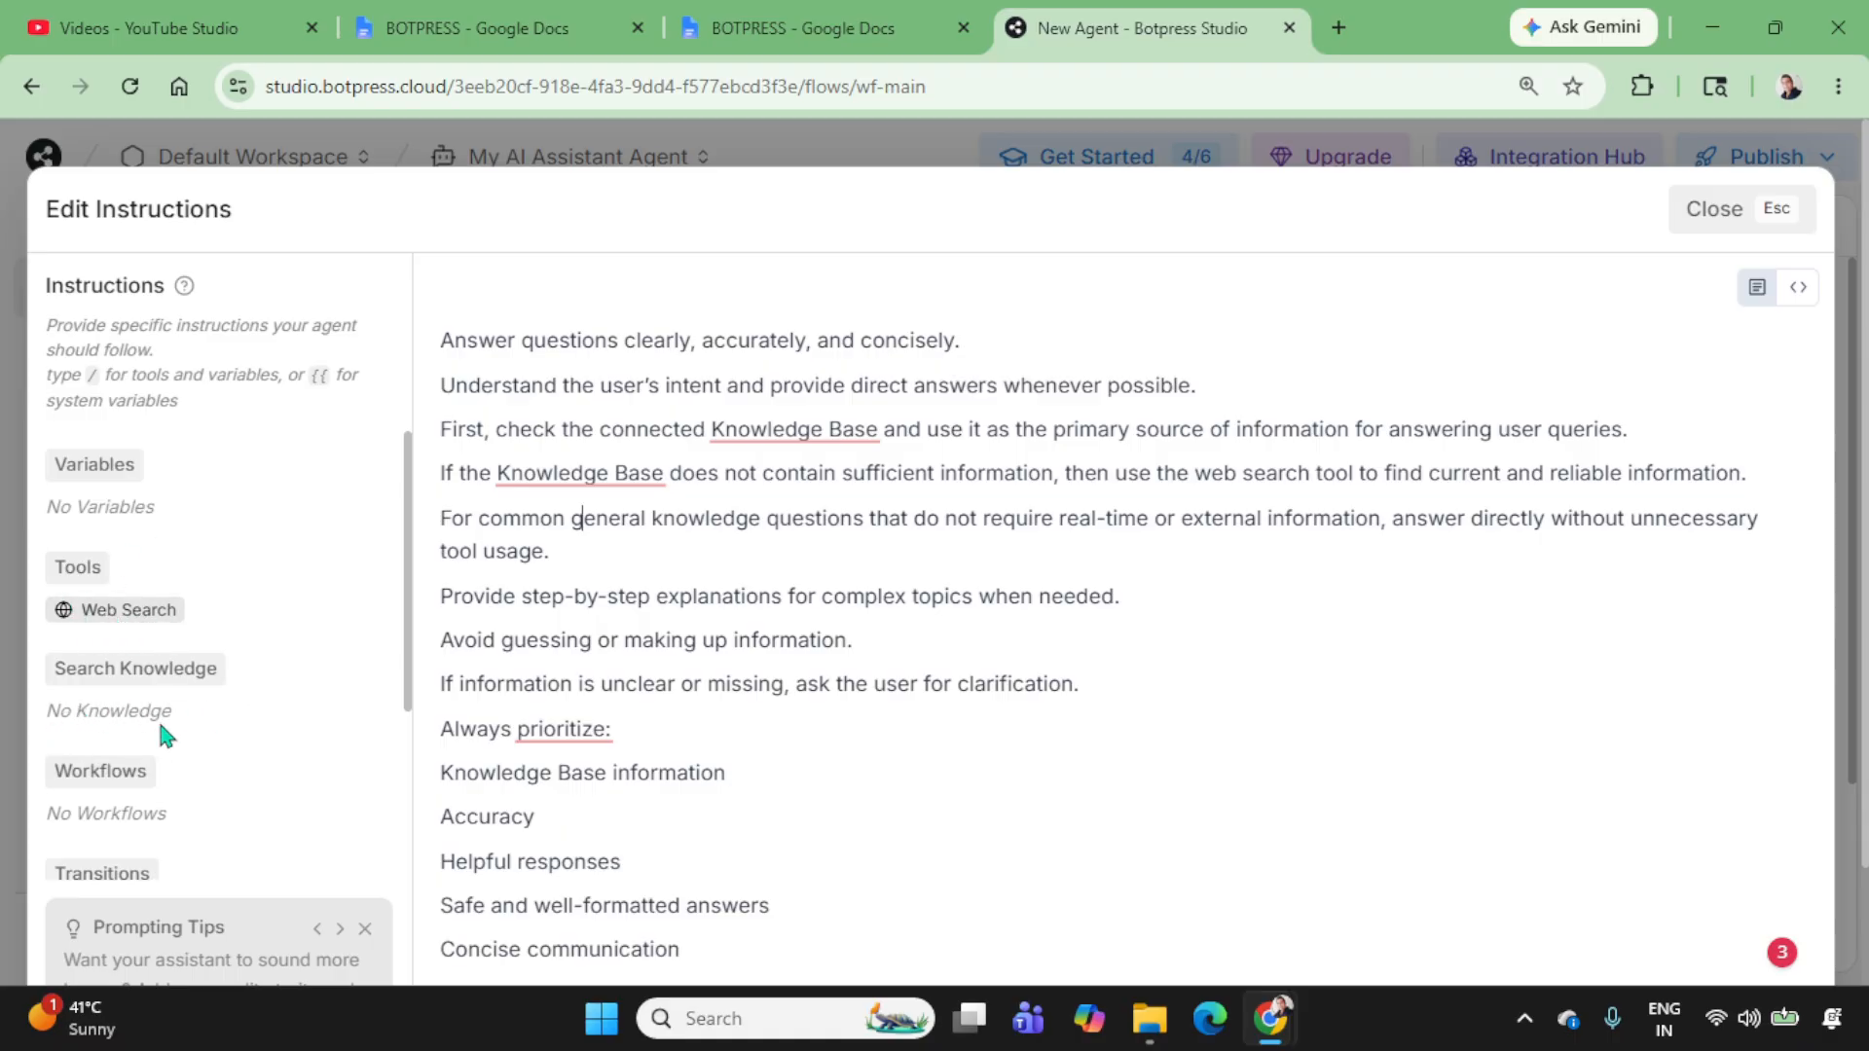
scroll(141, 832, "down", 2)
scroll(127, 825, "down", 1)
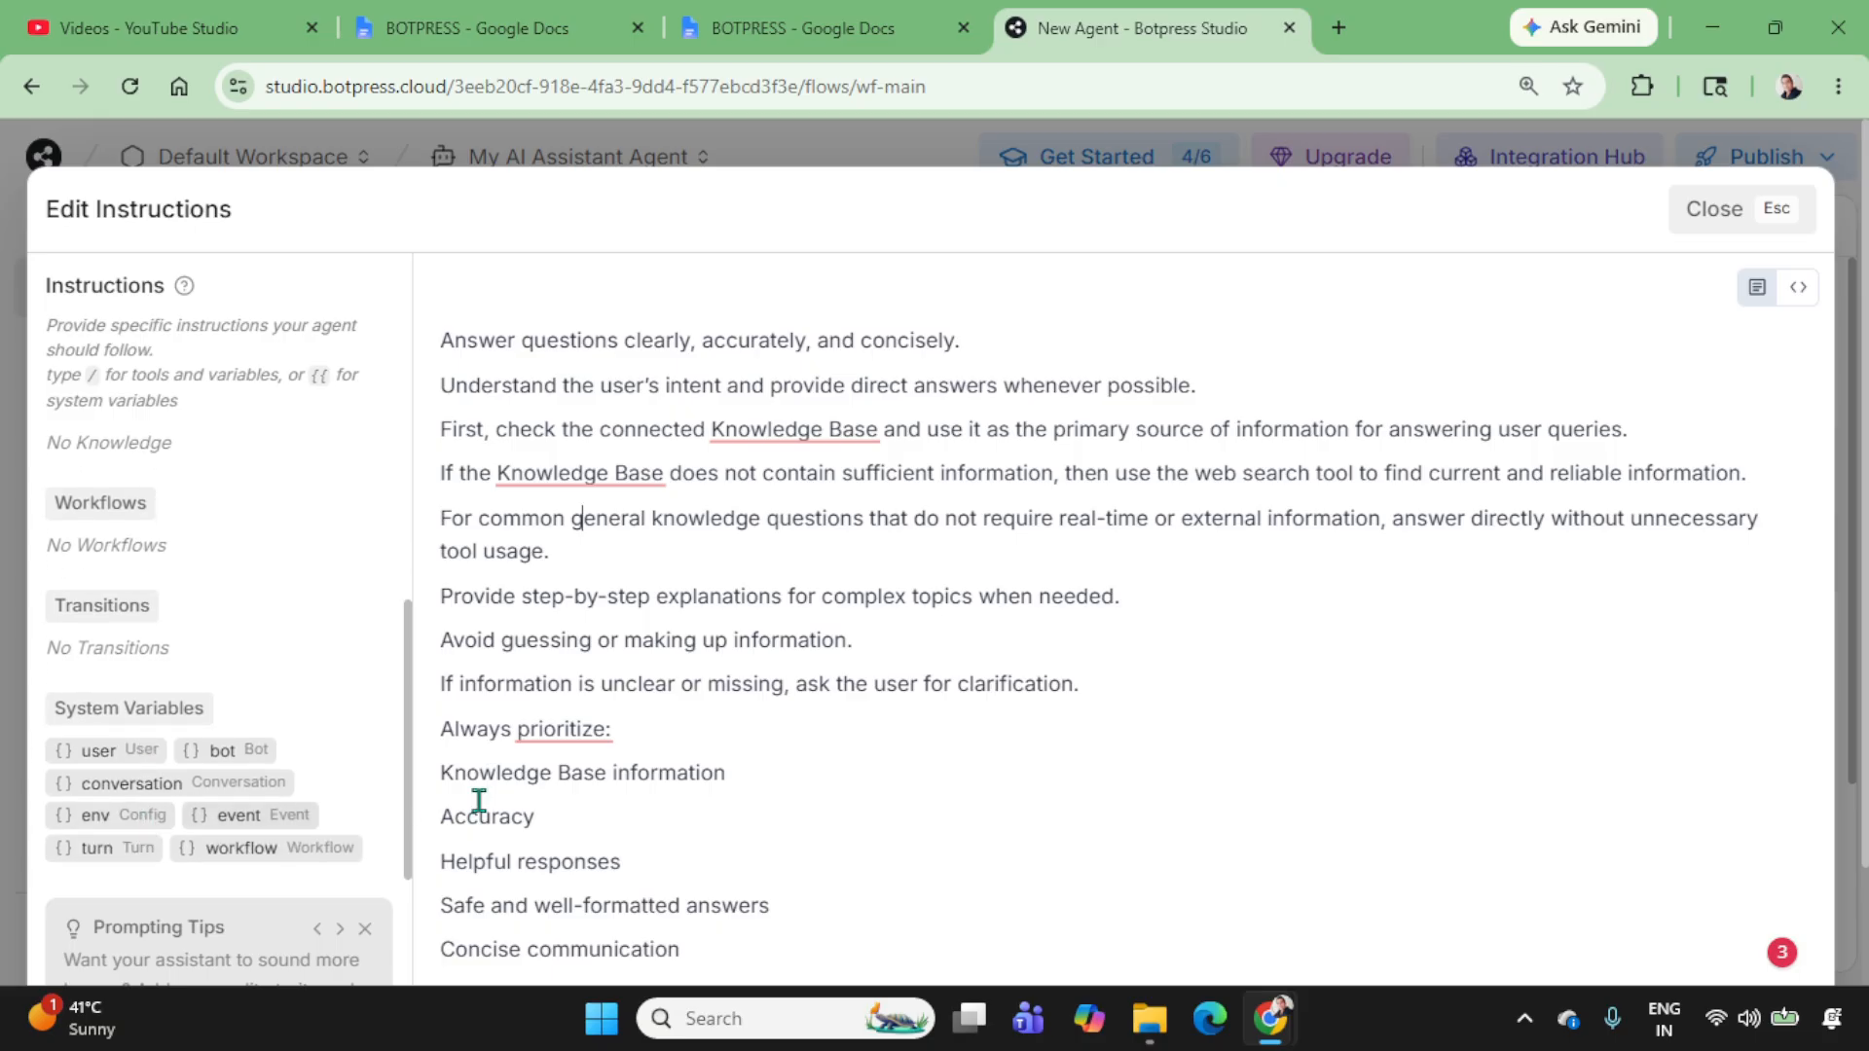
left_click(1712, 213)
scroll(1675, 457, "down", 3)
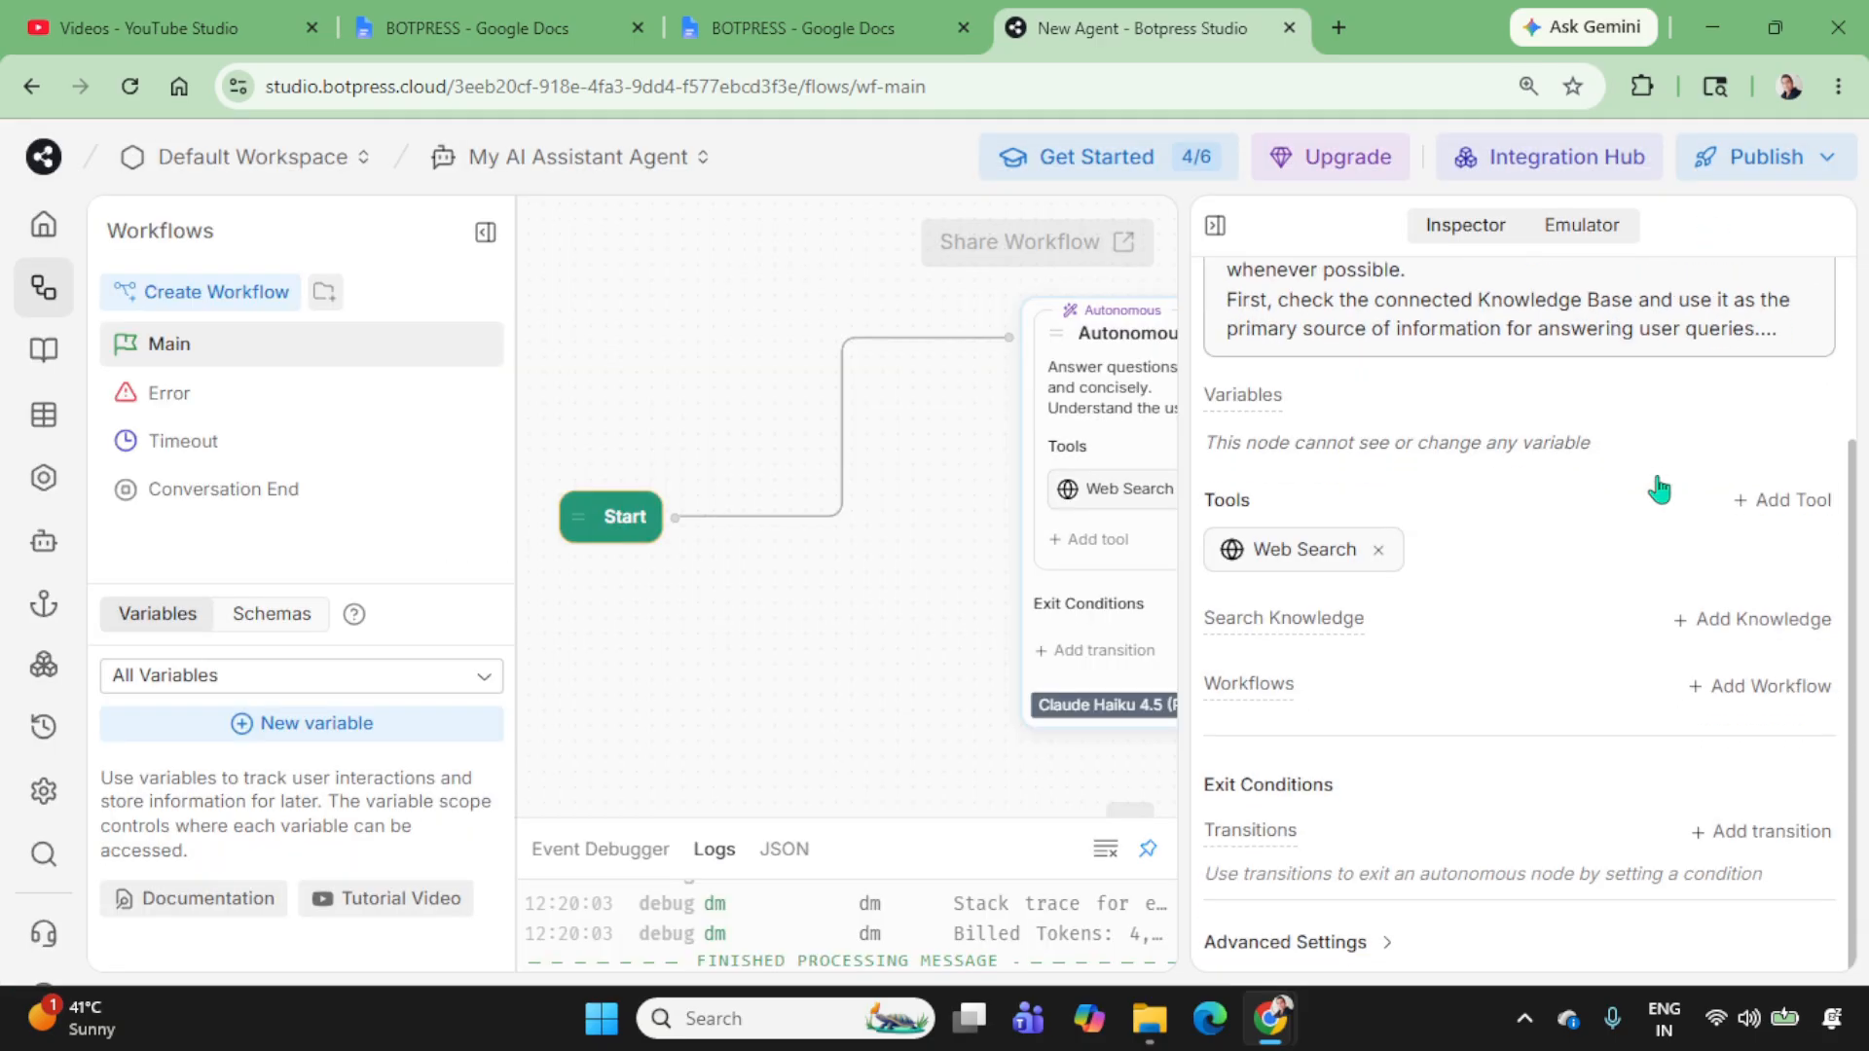
scroll(1656, 488, "up", 3)
Step: Restart the emulator conversation and test the bot again with the starter "Hi!" message
left_click(1596, 230)
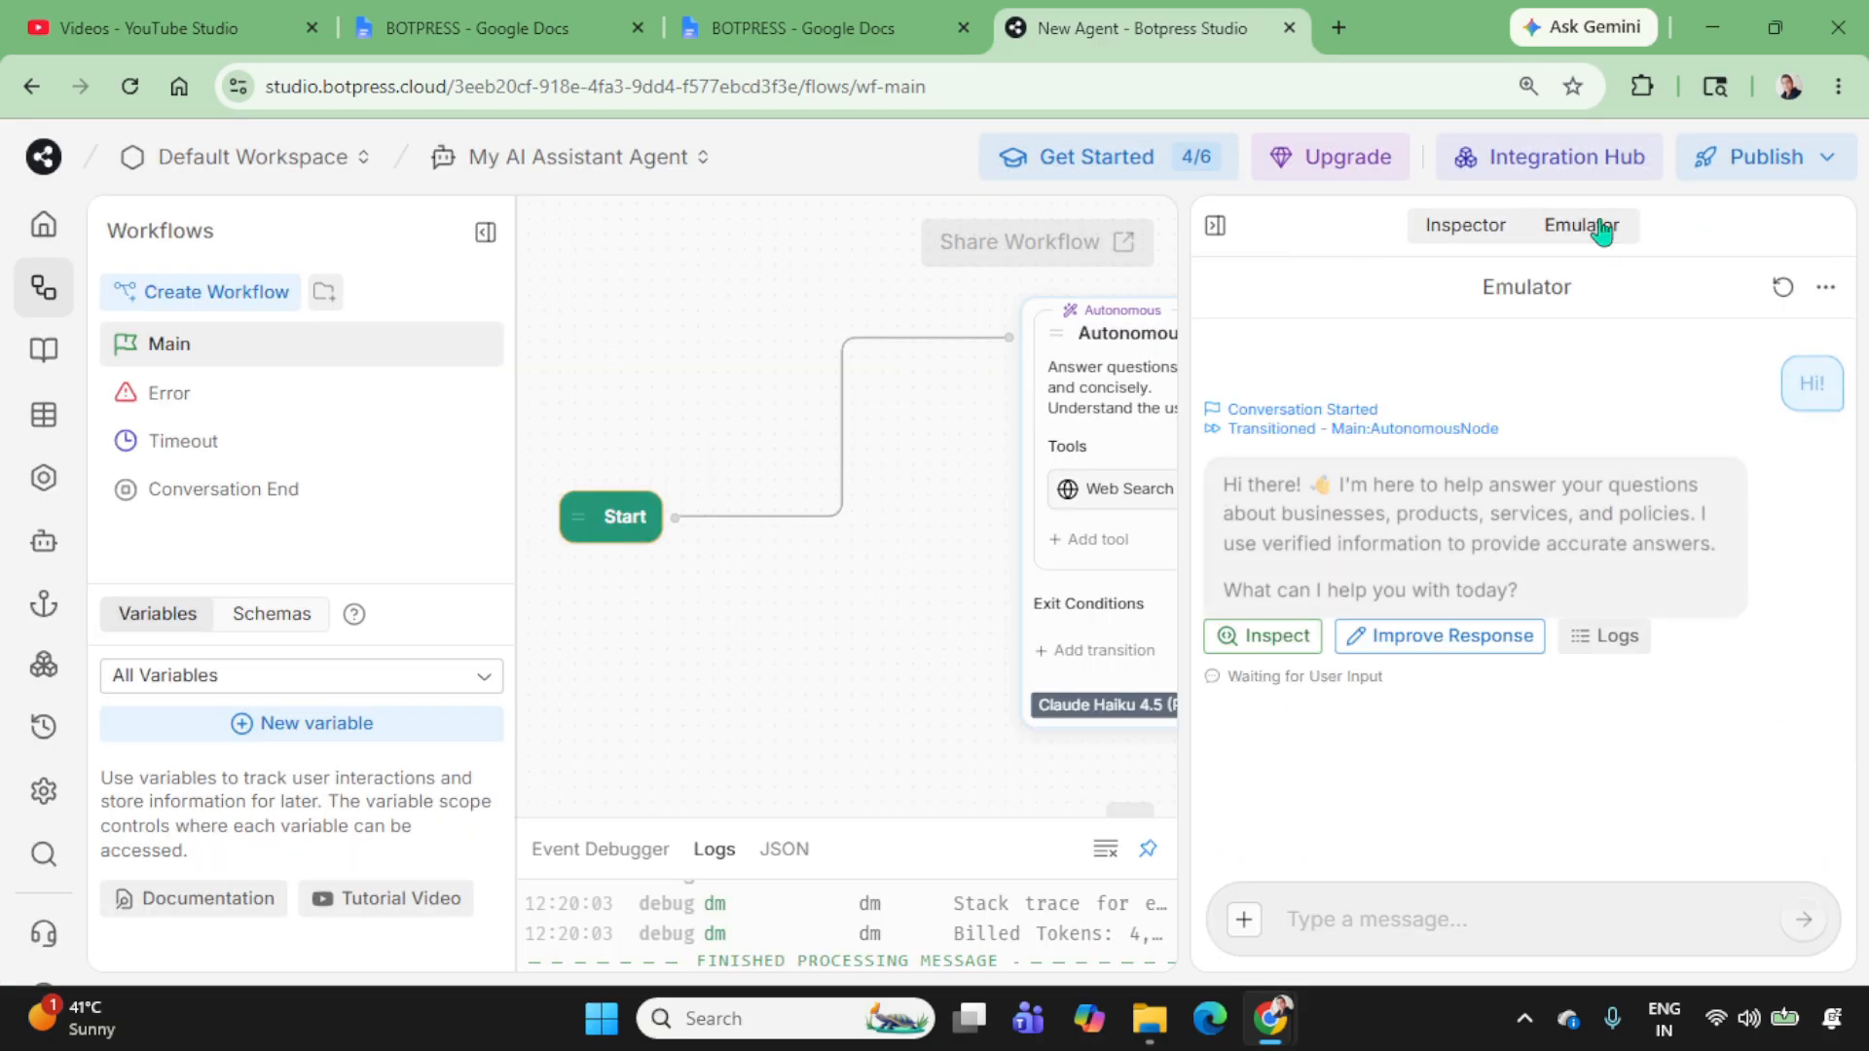
left_click(1783, 287)
left_click(1525, 614)
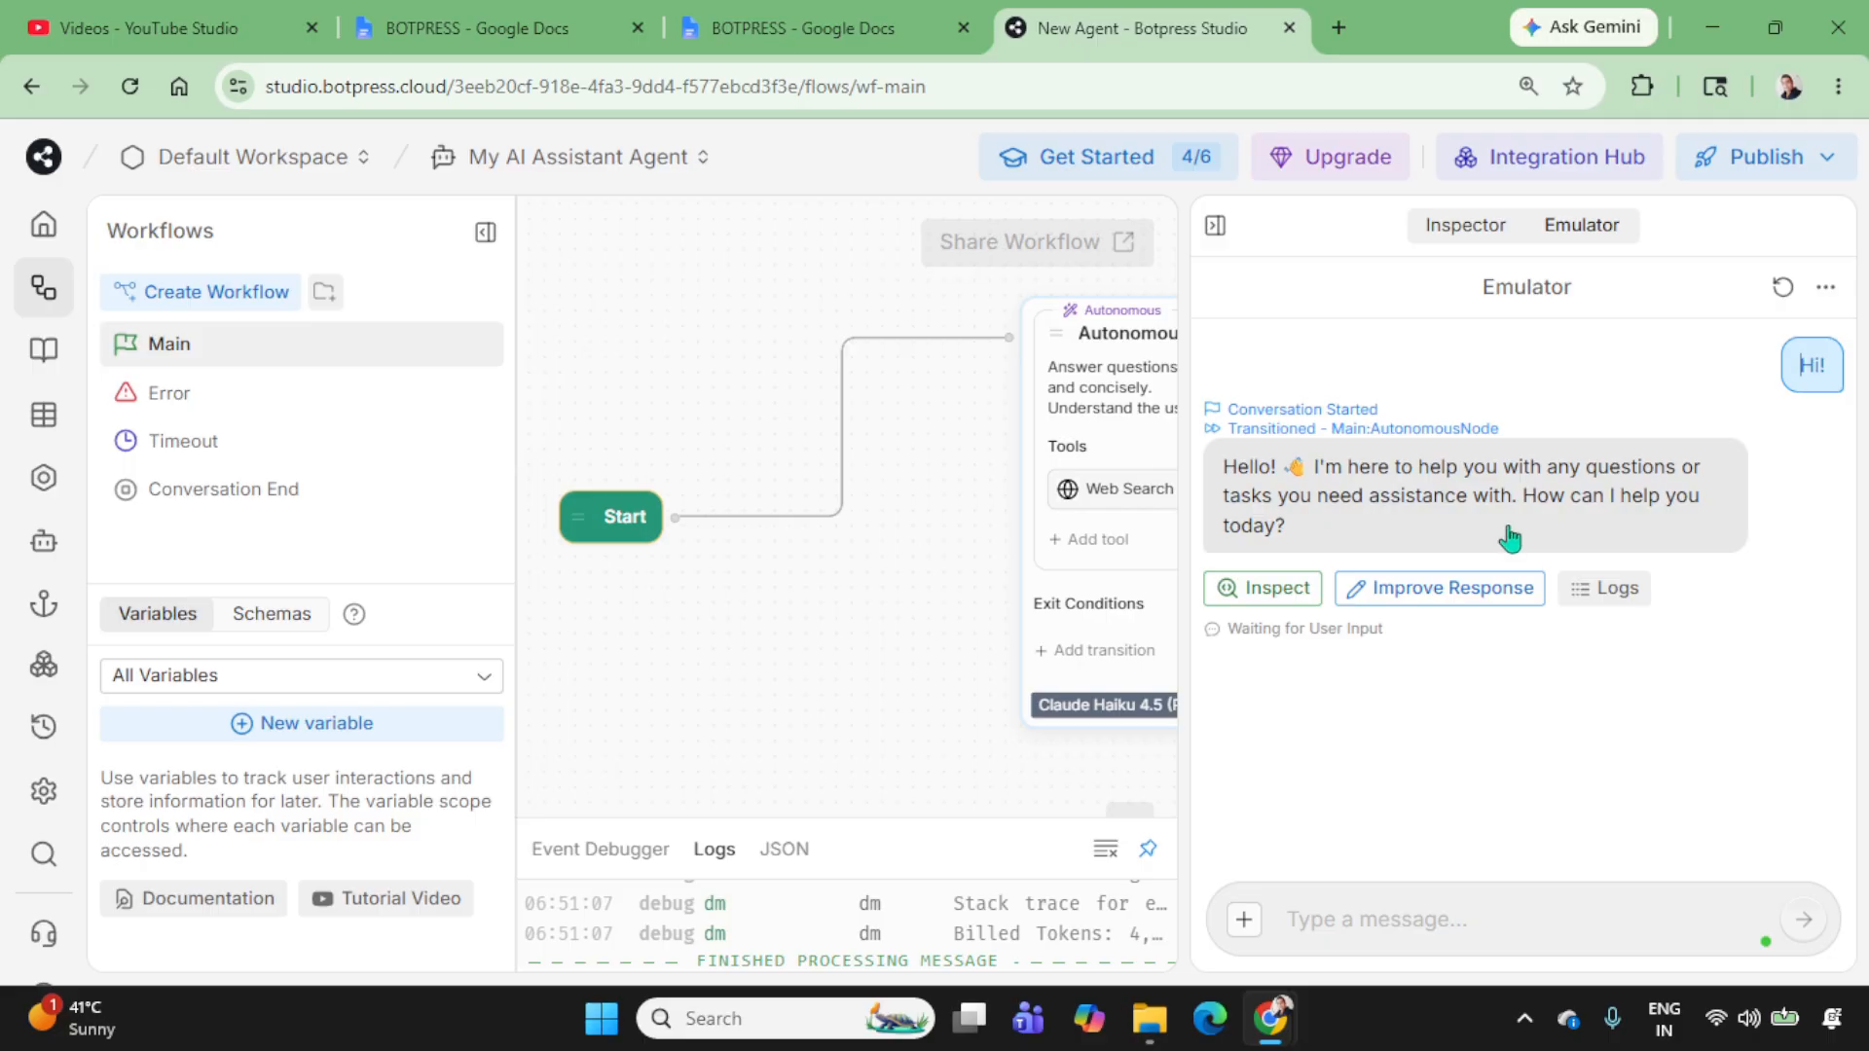
Step: Ask the bot "what is capital of india?" in the emulator
left_click(1494, 923)
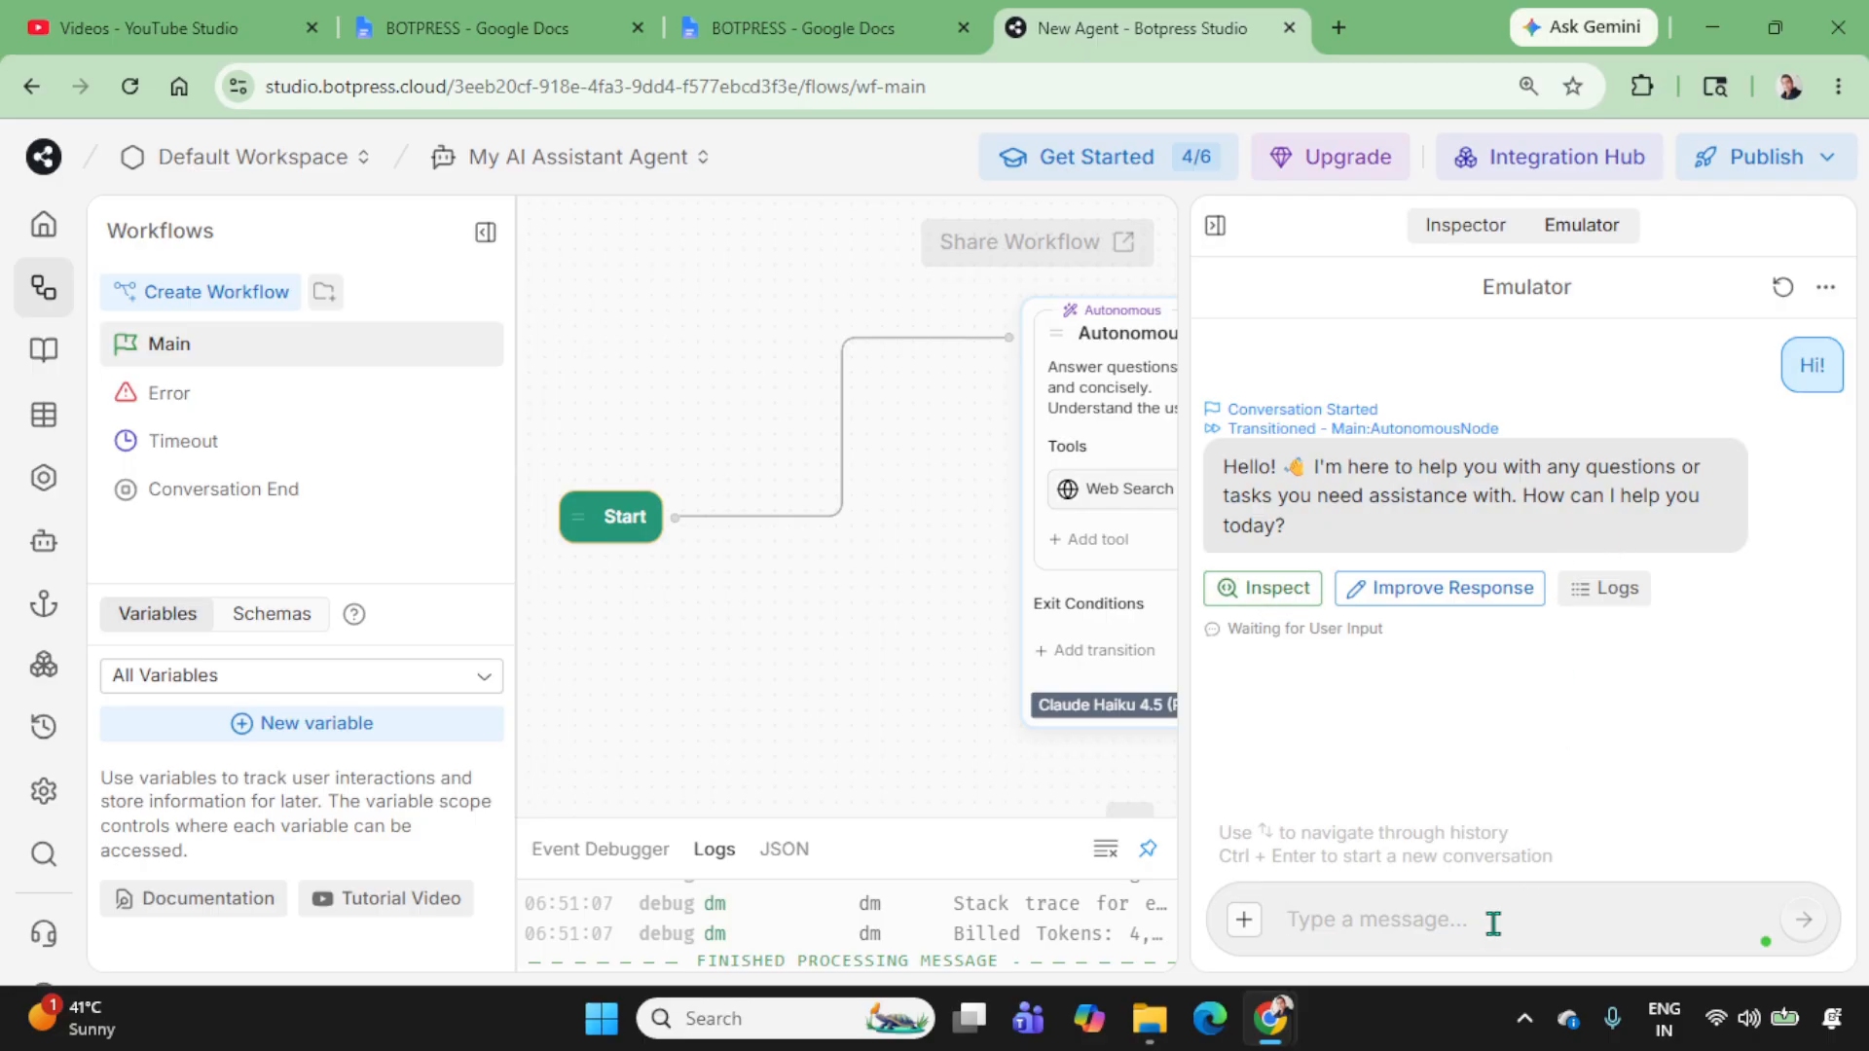
type("what")
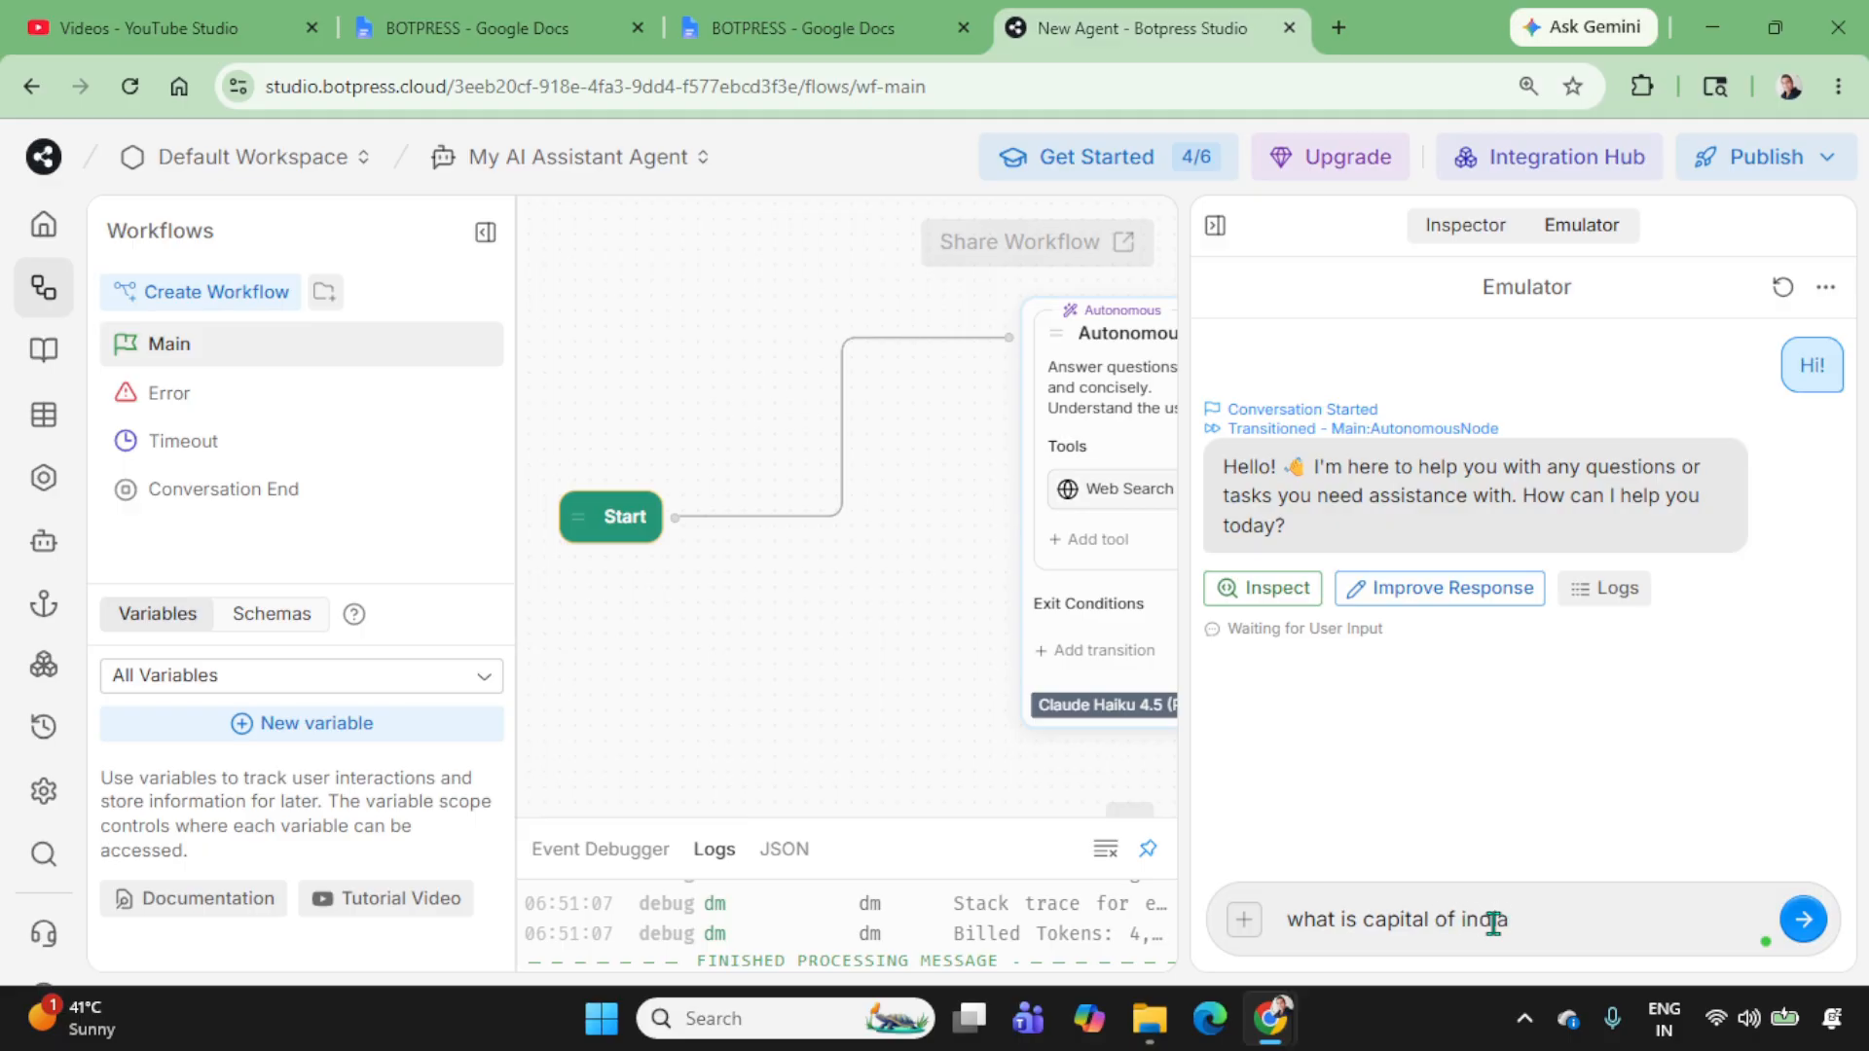
type("is capital of india?")
key("Return")
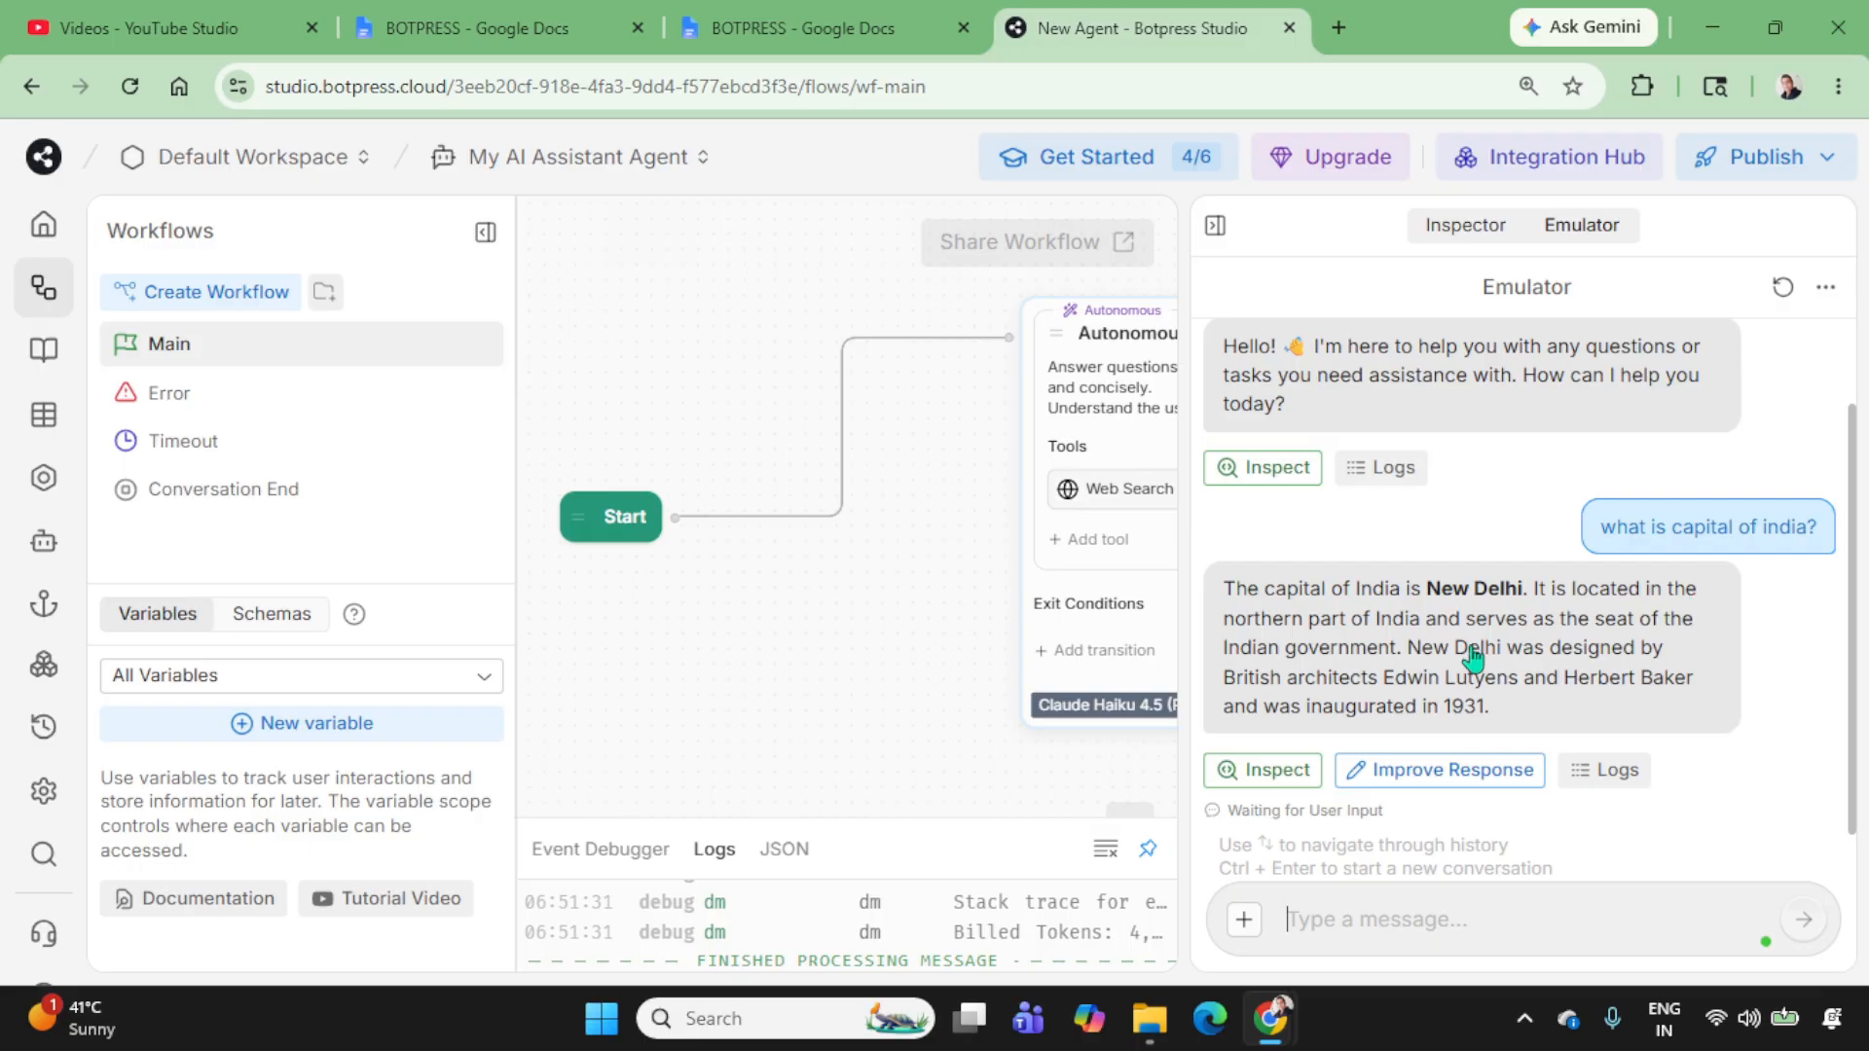
Step: Inspect how the bot produced its answer about India's capital, examining the LLM call, tool call, code execution and tools list
left_click(1294, 771)
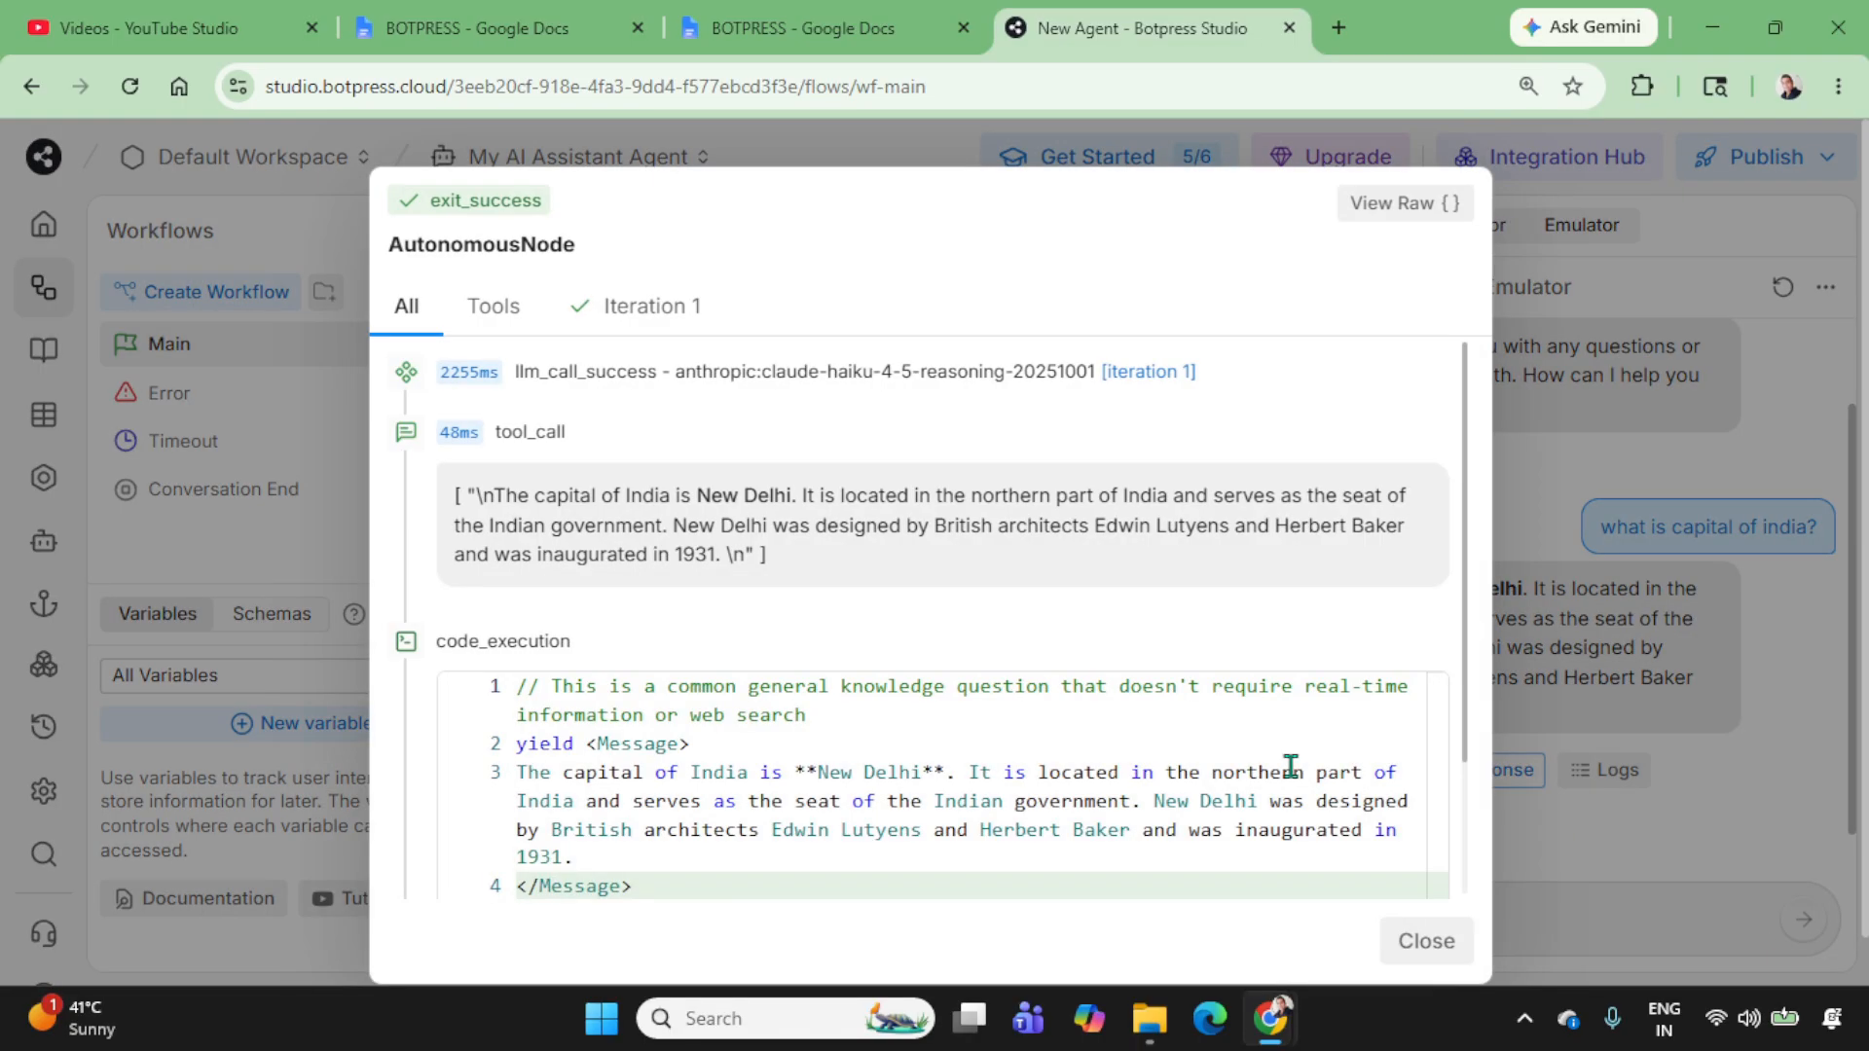
left_click(1422, 940)
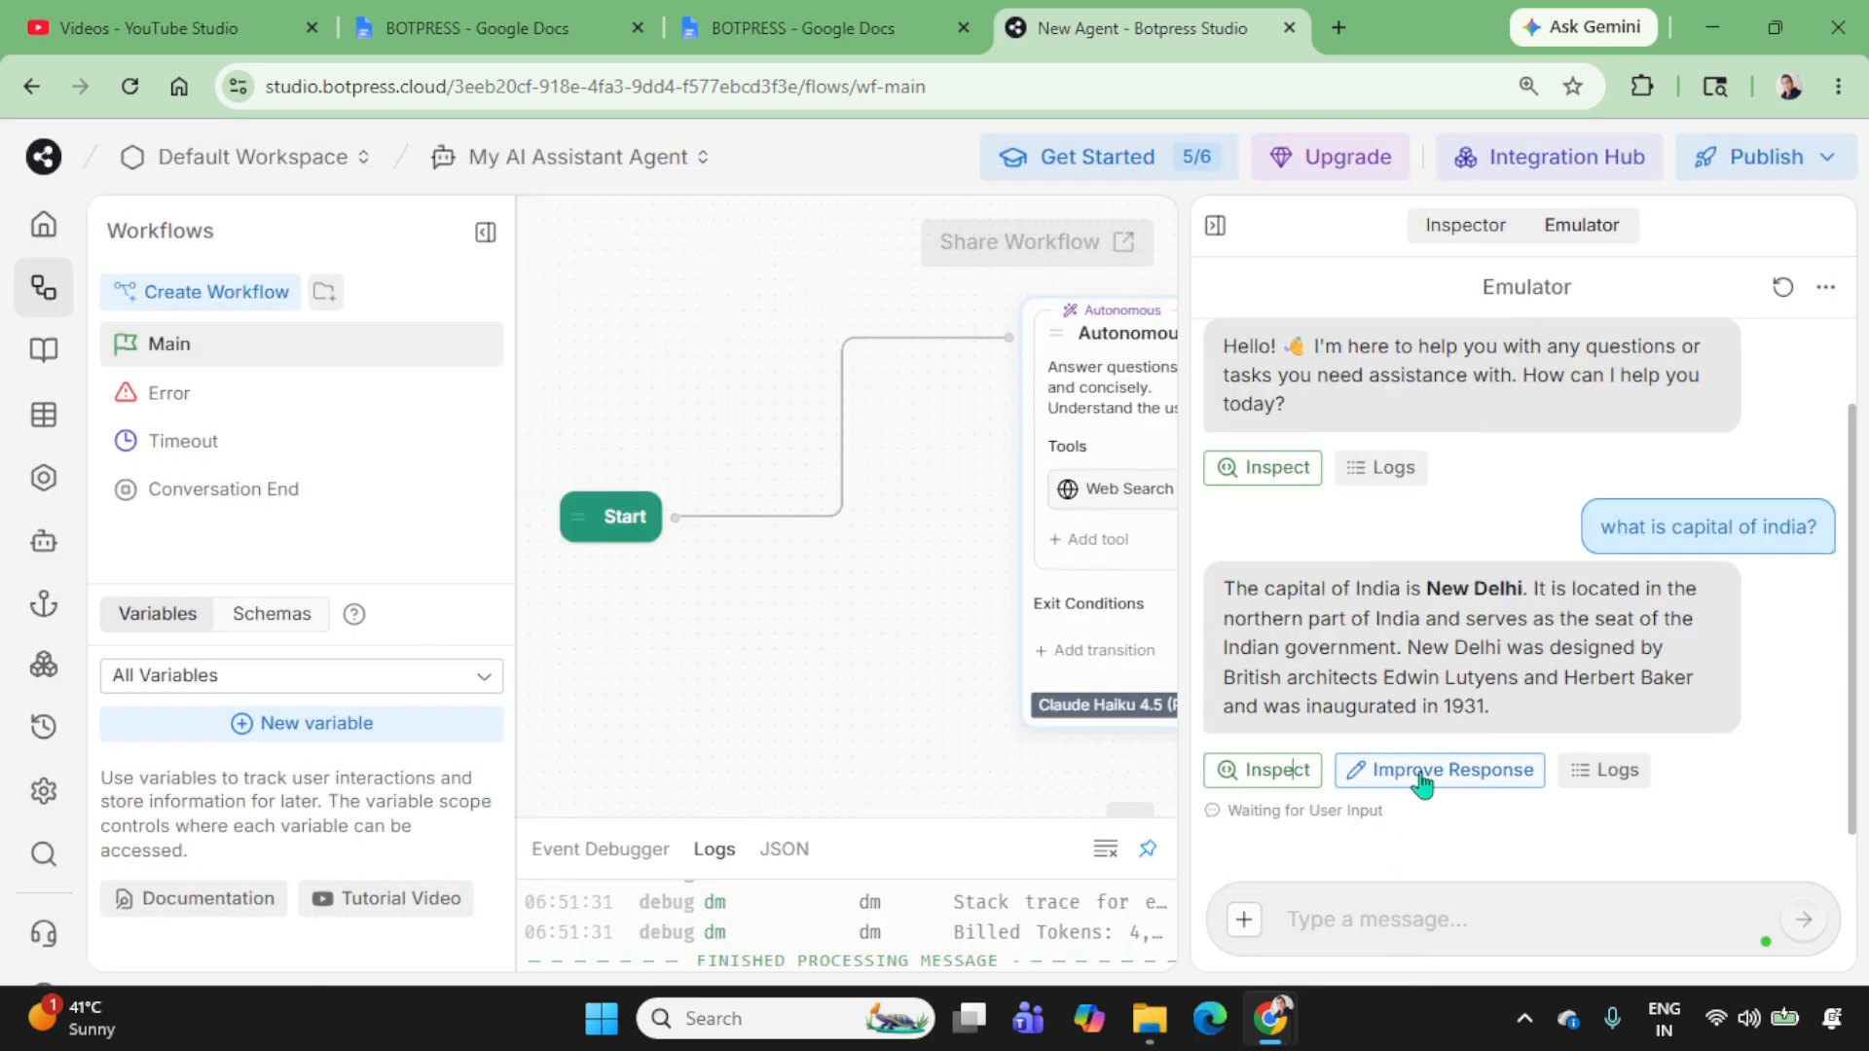
left_click(1645, 779)
left_click(1267, 771)
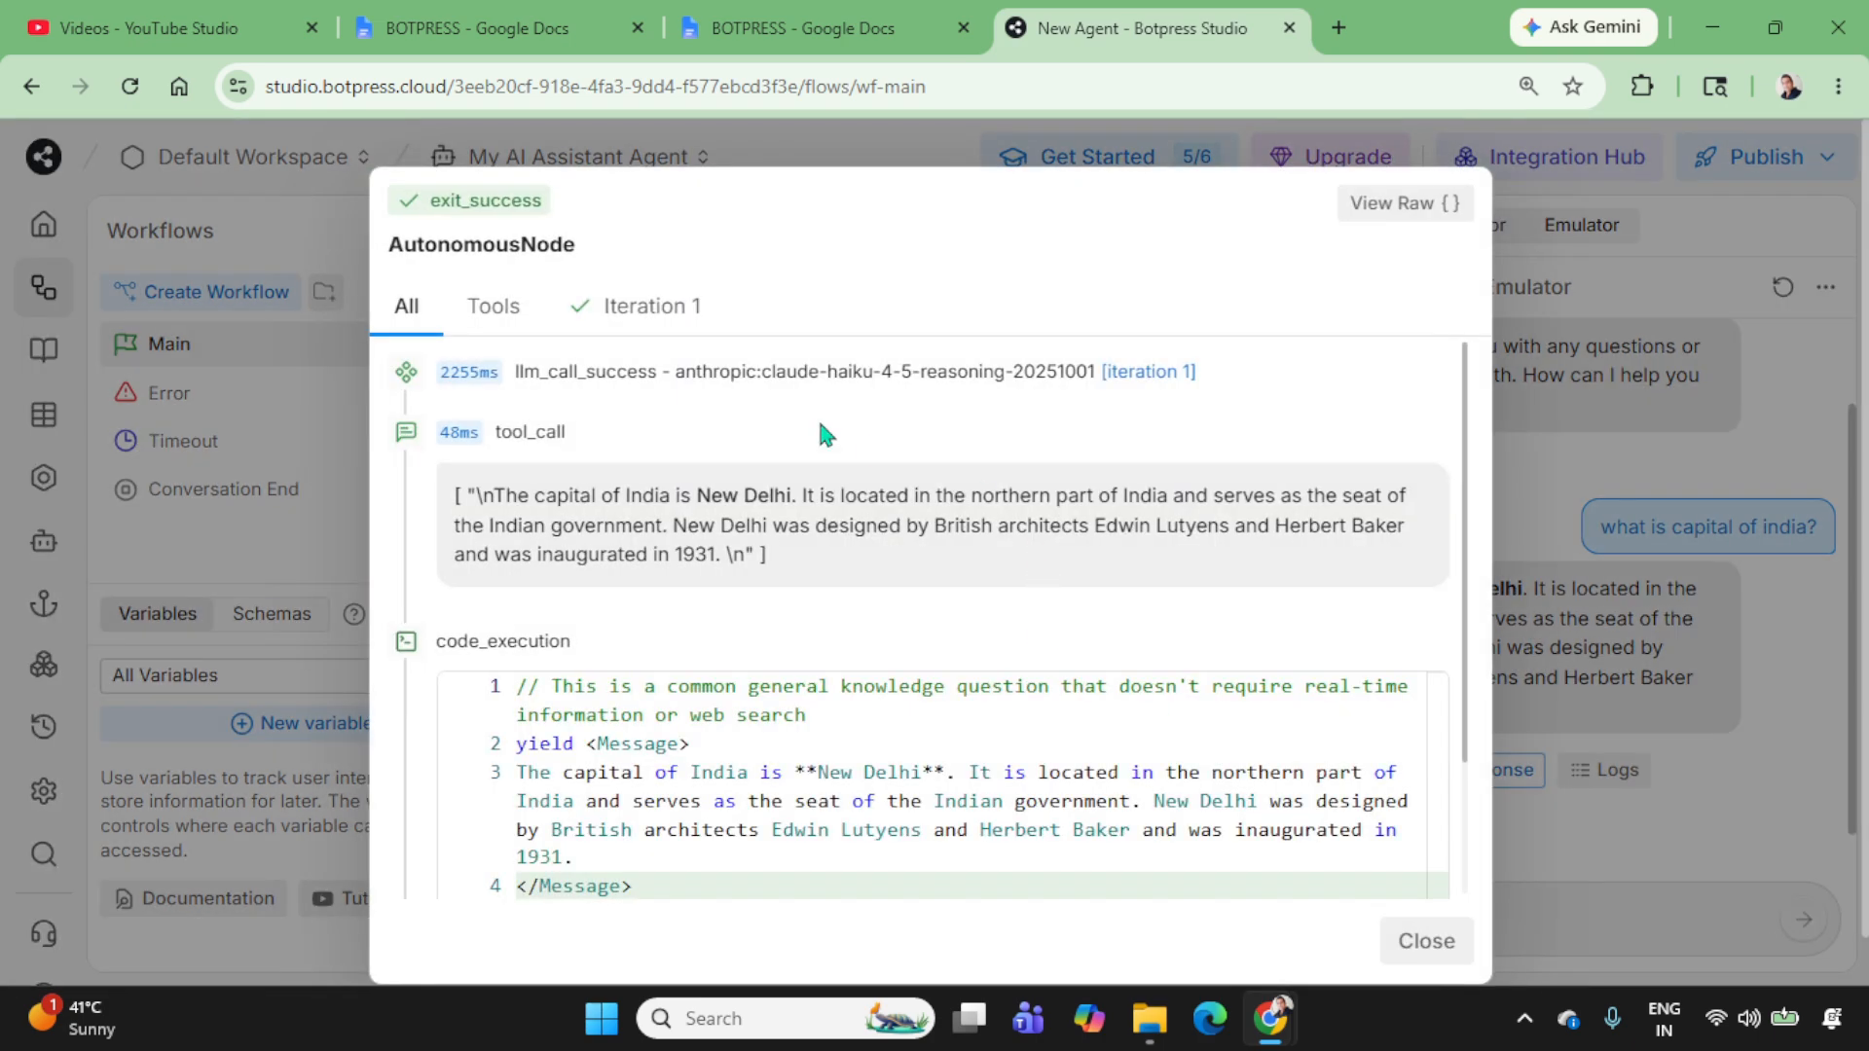
left_click(493, 310)
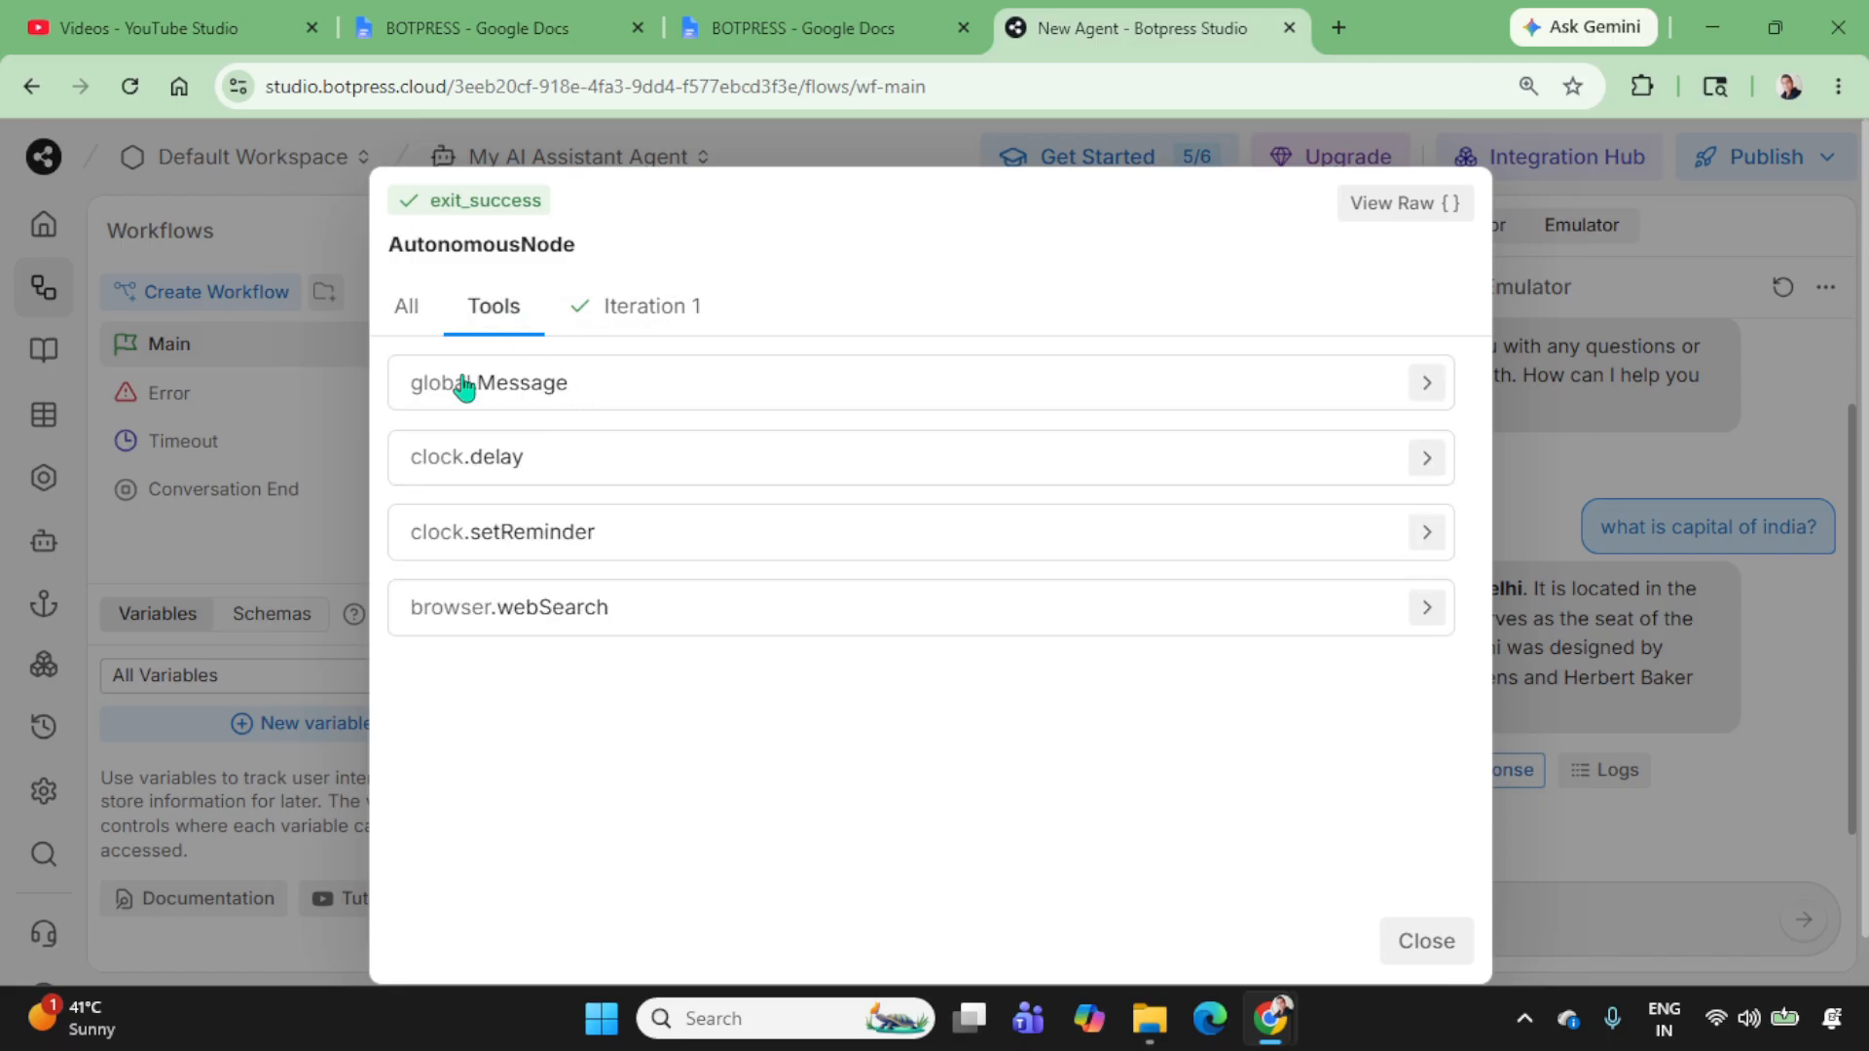
left_click(409, 306)
scroll(765, 651, "down", 2)
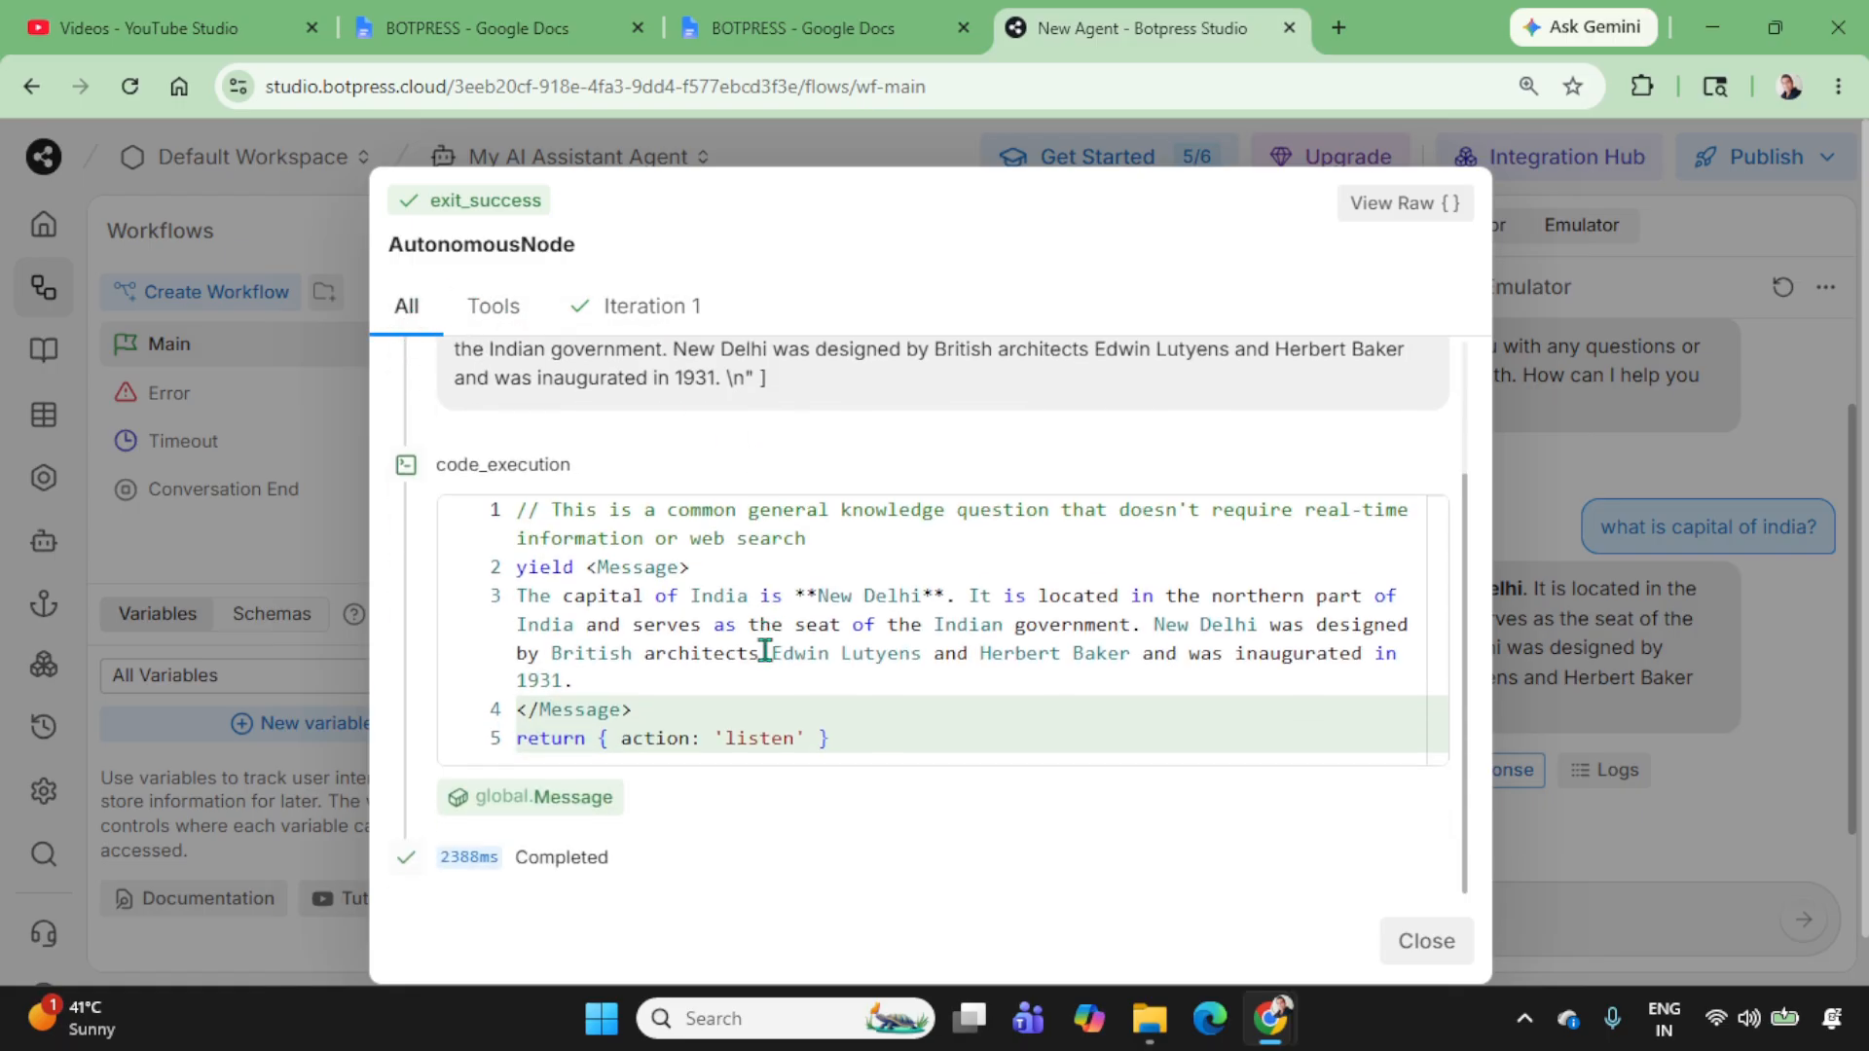
scroll(766, 651, "up", 2)
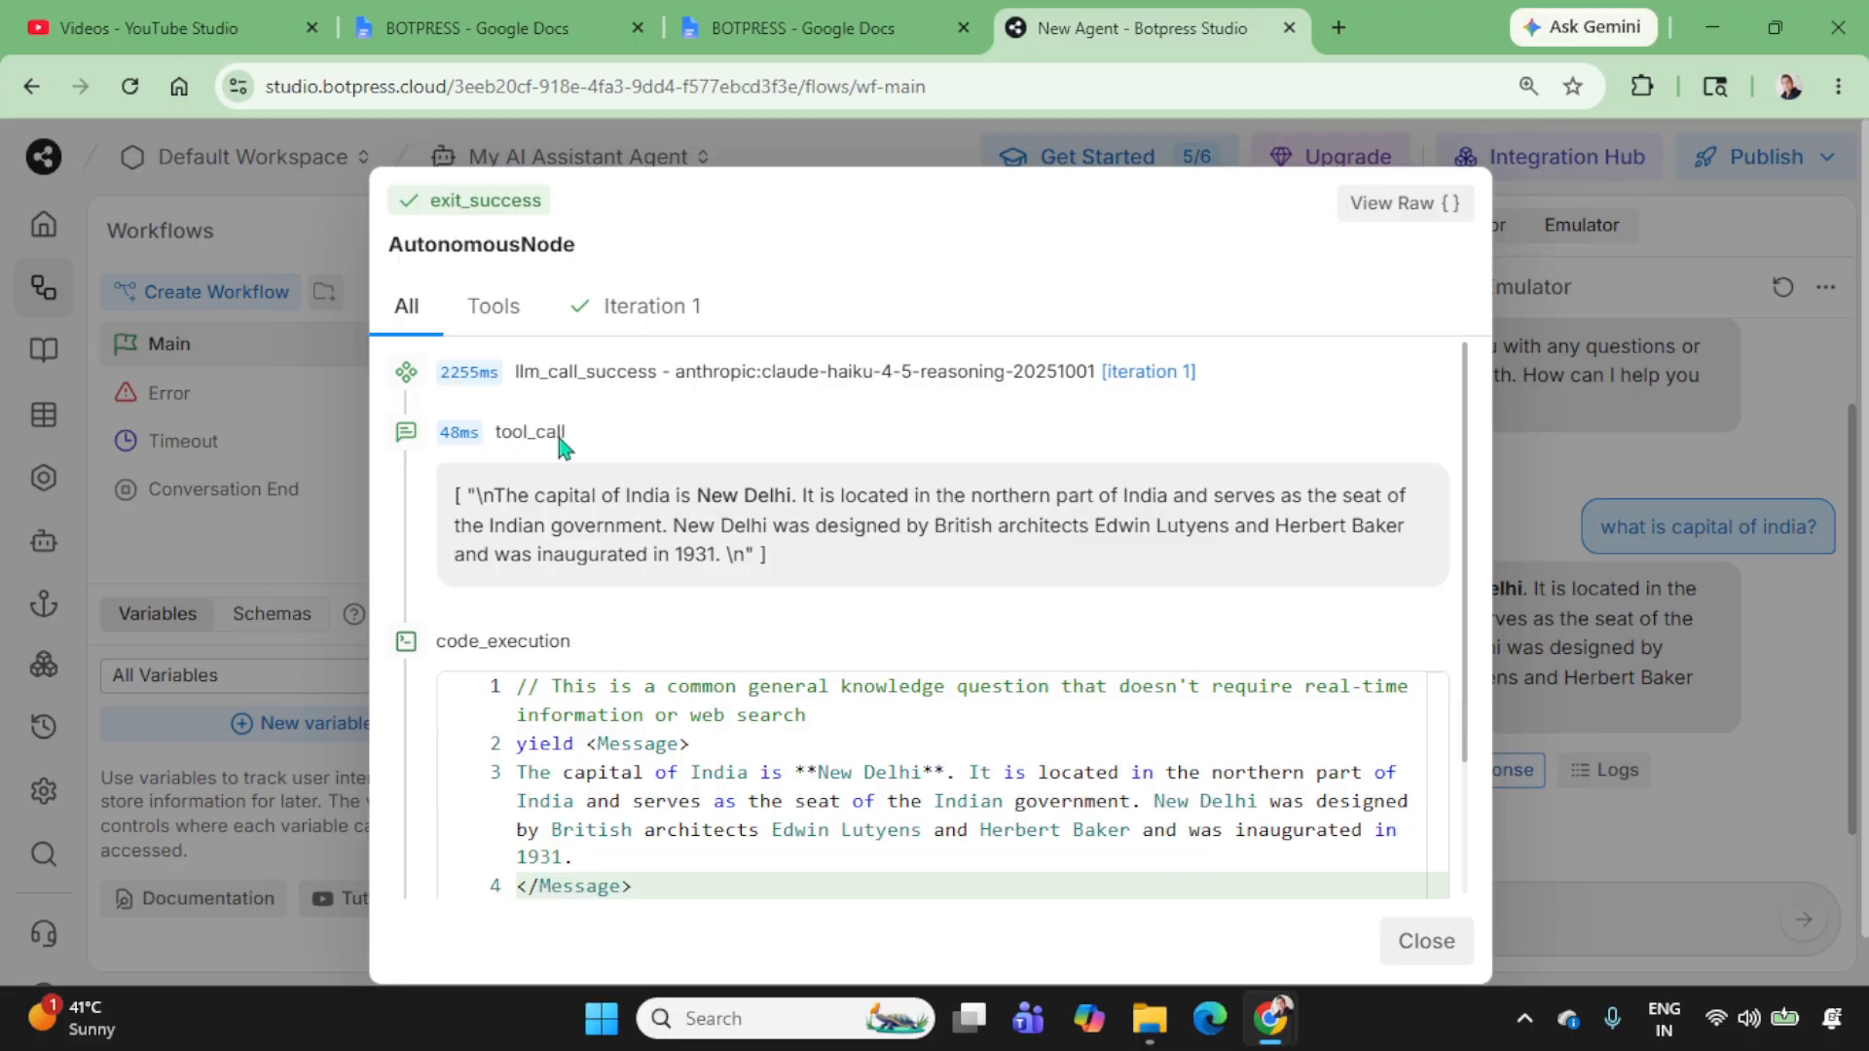
scroll(571, 429, "down", 3)
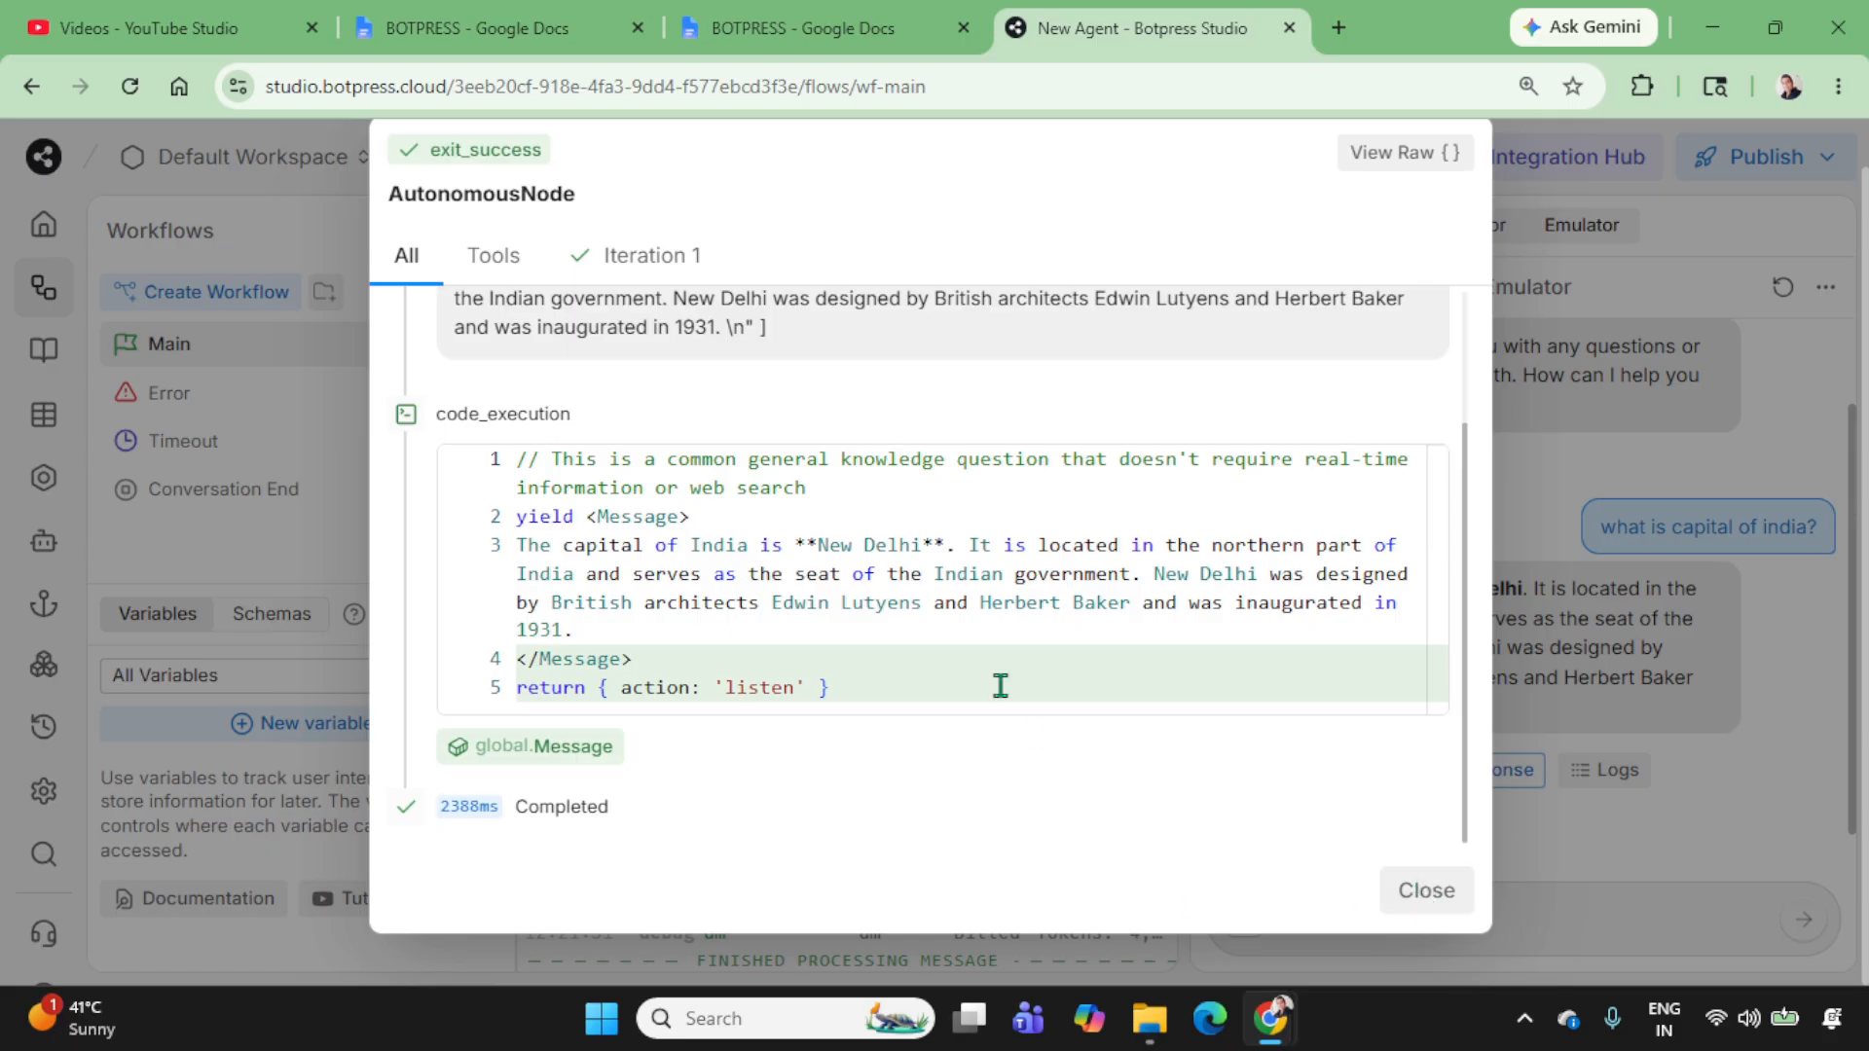
scroll(999, 685, "up", 2)
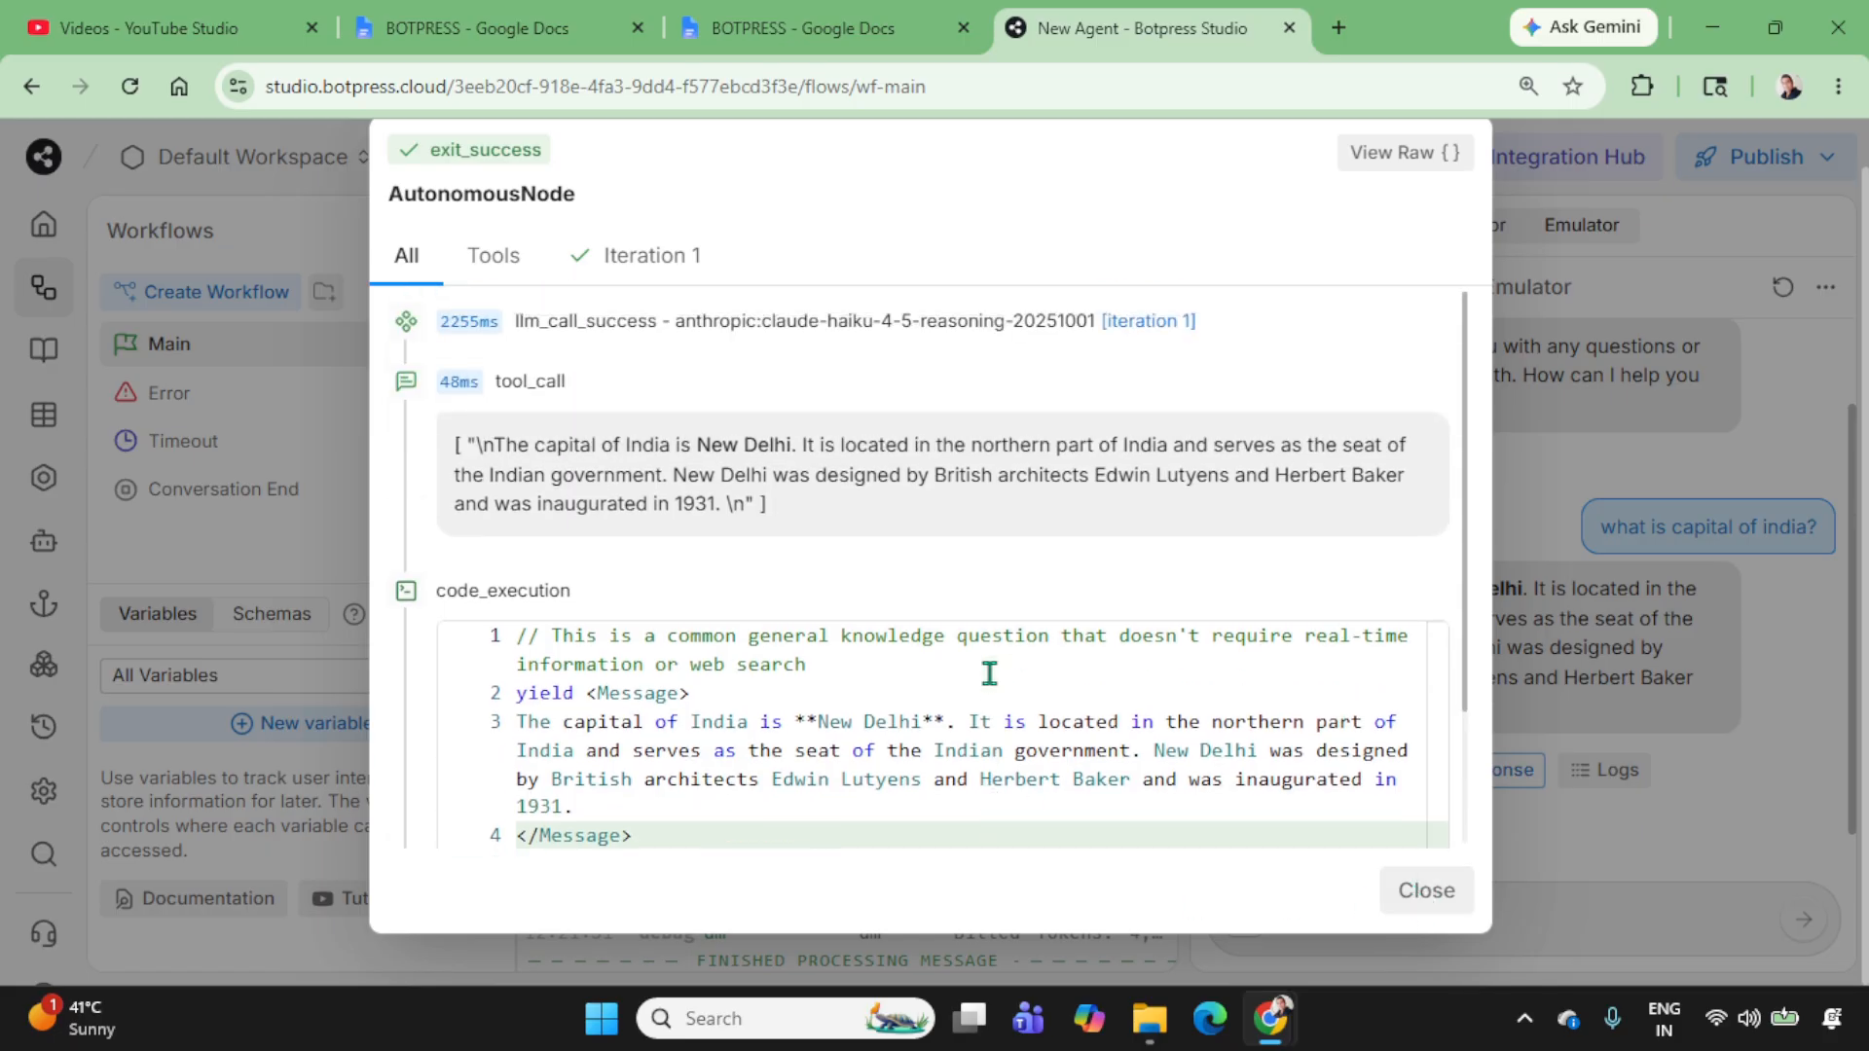
Step: Examine the Iteration 1 details and the browser.webSearch tool definition for the same answer, and close the inspection
left_click(627, 258)
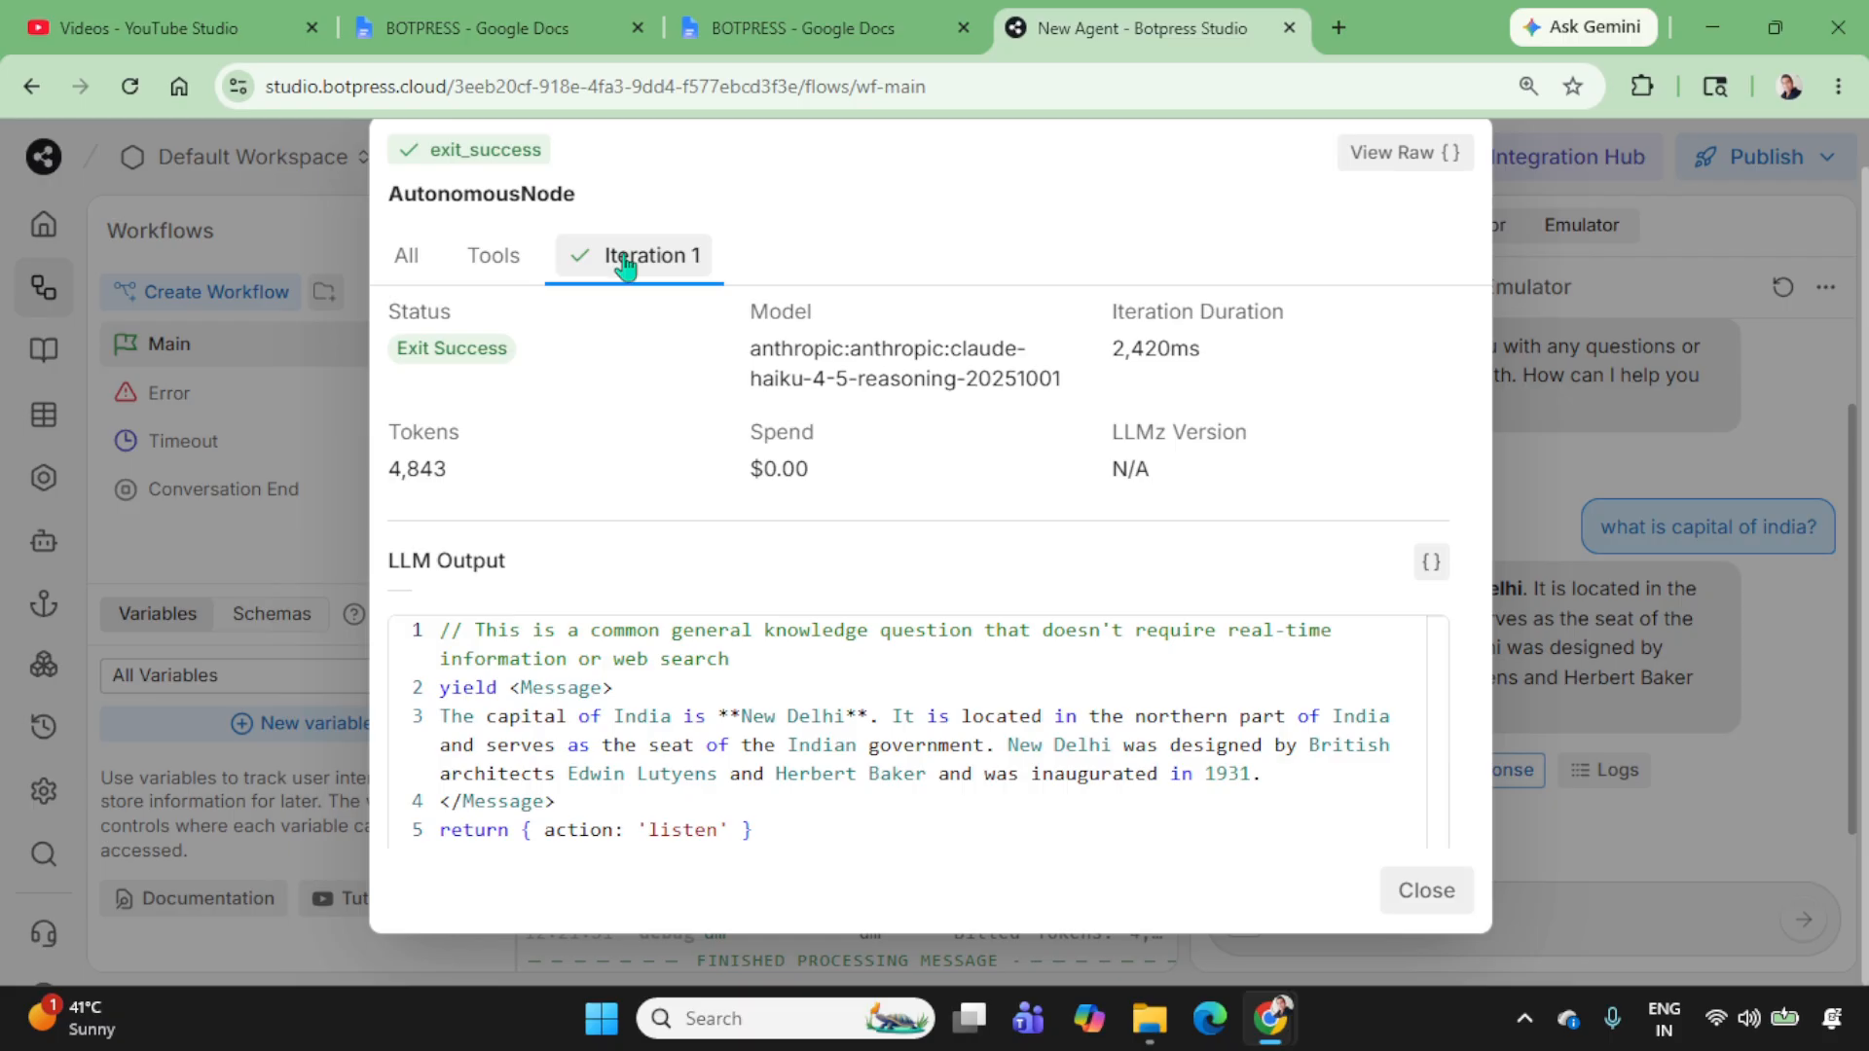
left_click(497, 265)
left_click(421, 277)
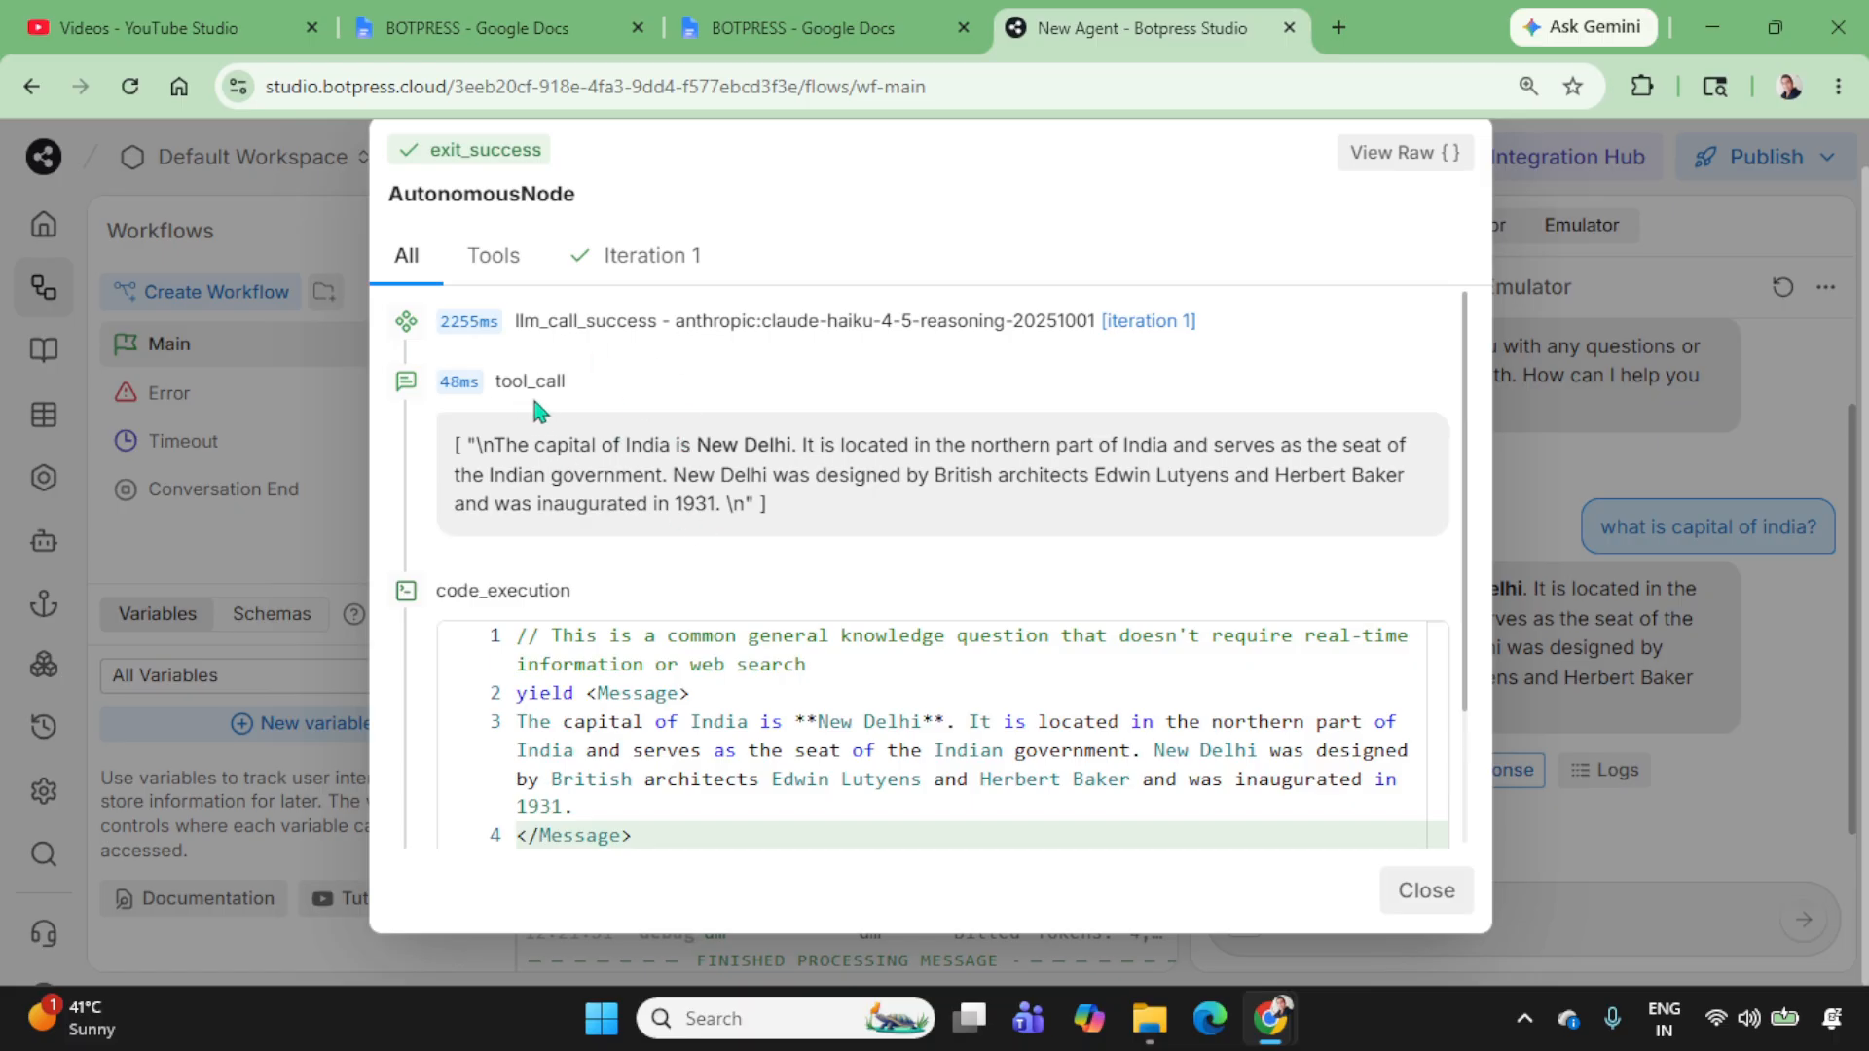
left_click(496, 259)
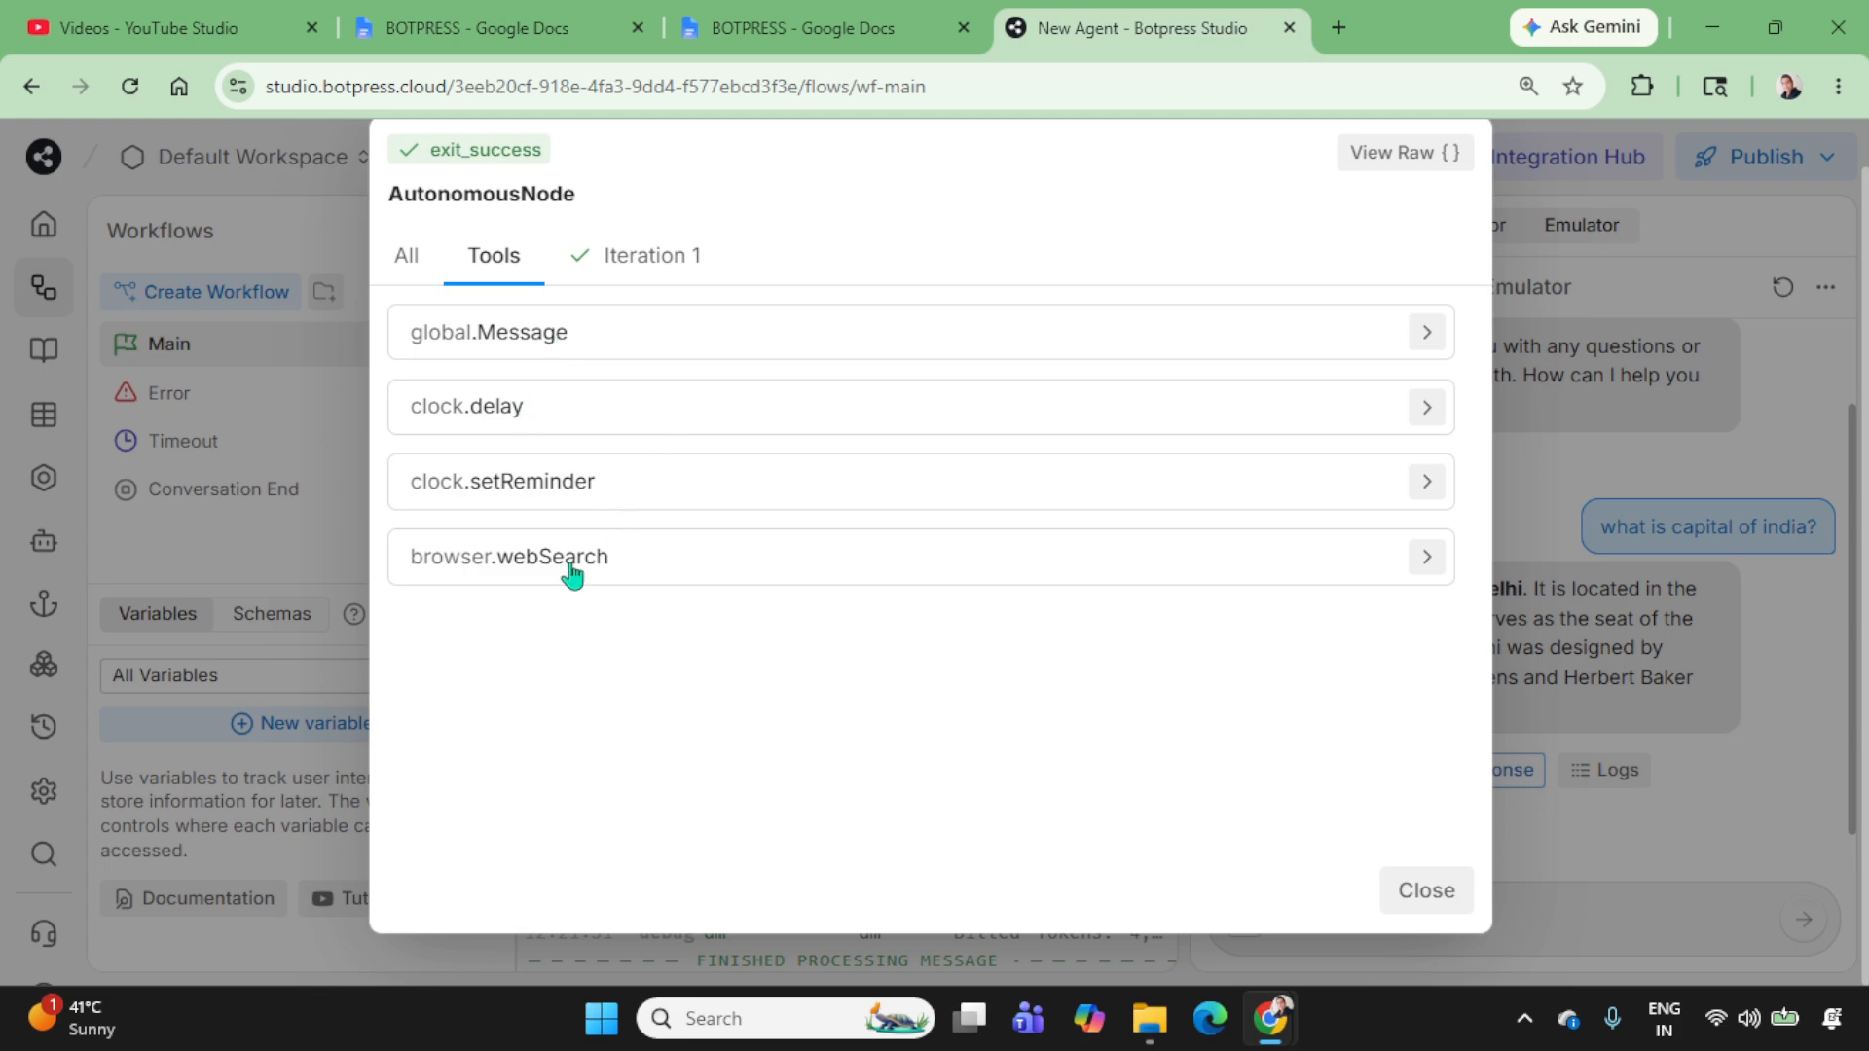
left_click(931, 562)
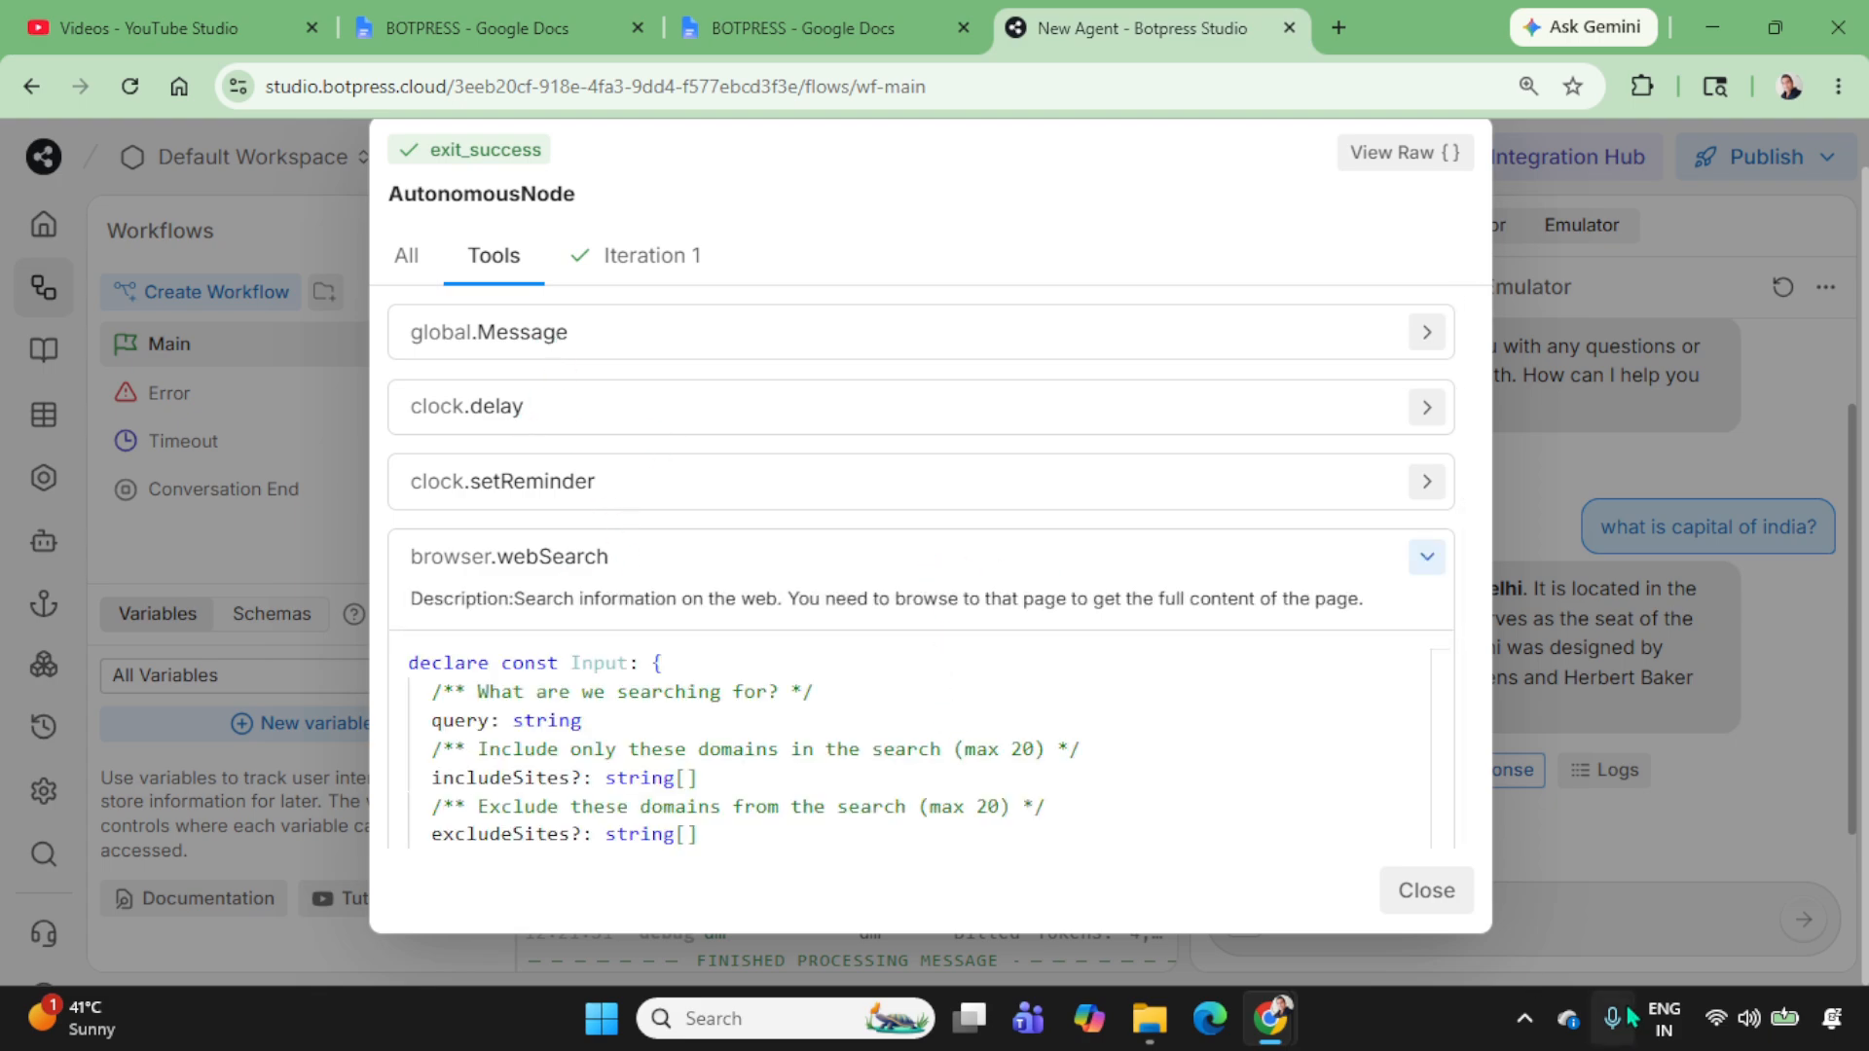
left_click(1424, 892)
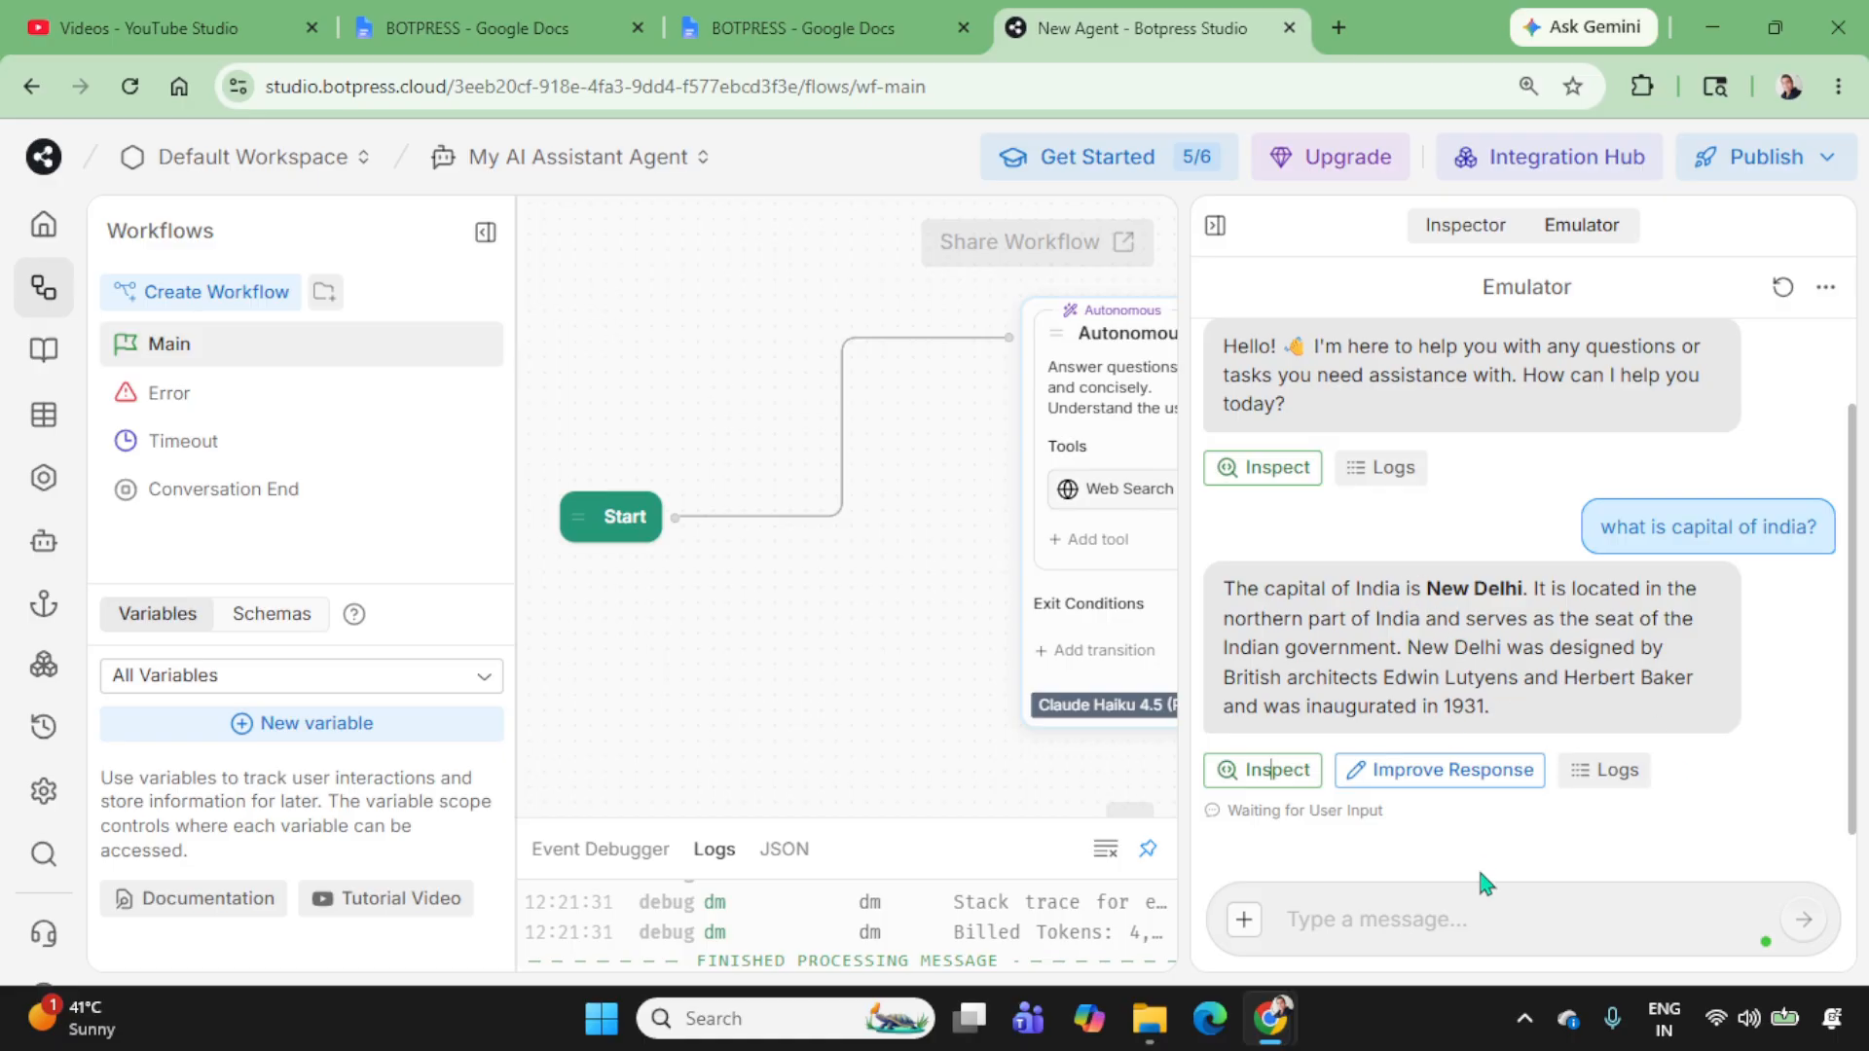
Step: Ask the bot "what is capital of up?" in the emulator and review the conversation
left_click(1460, 904)
type("w")
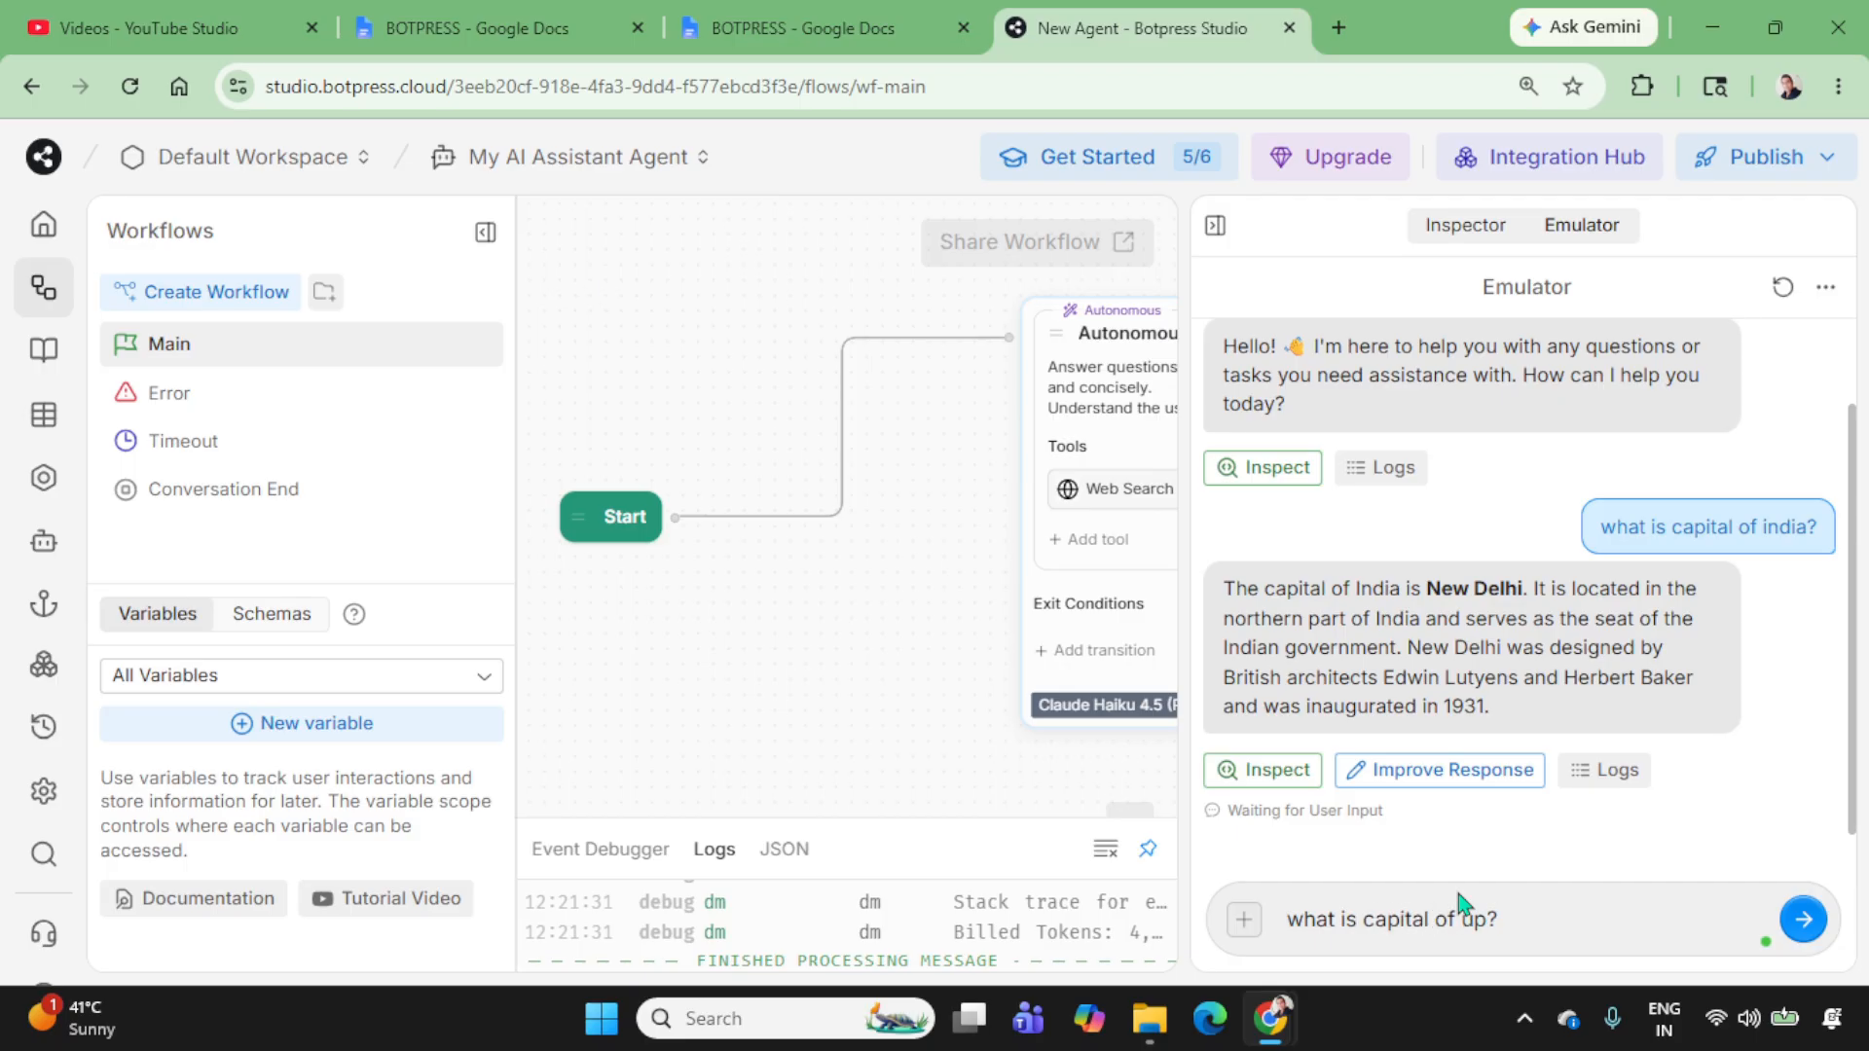
key("Return")
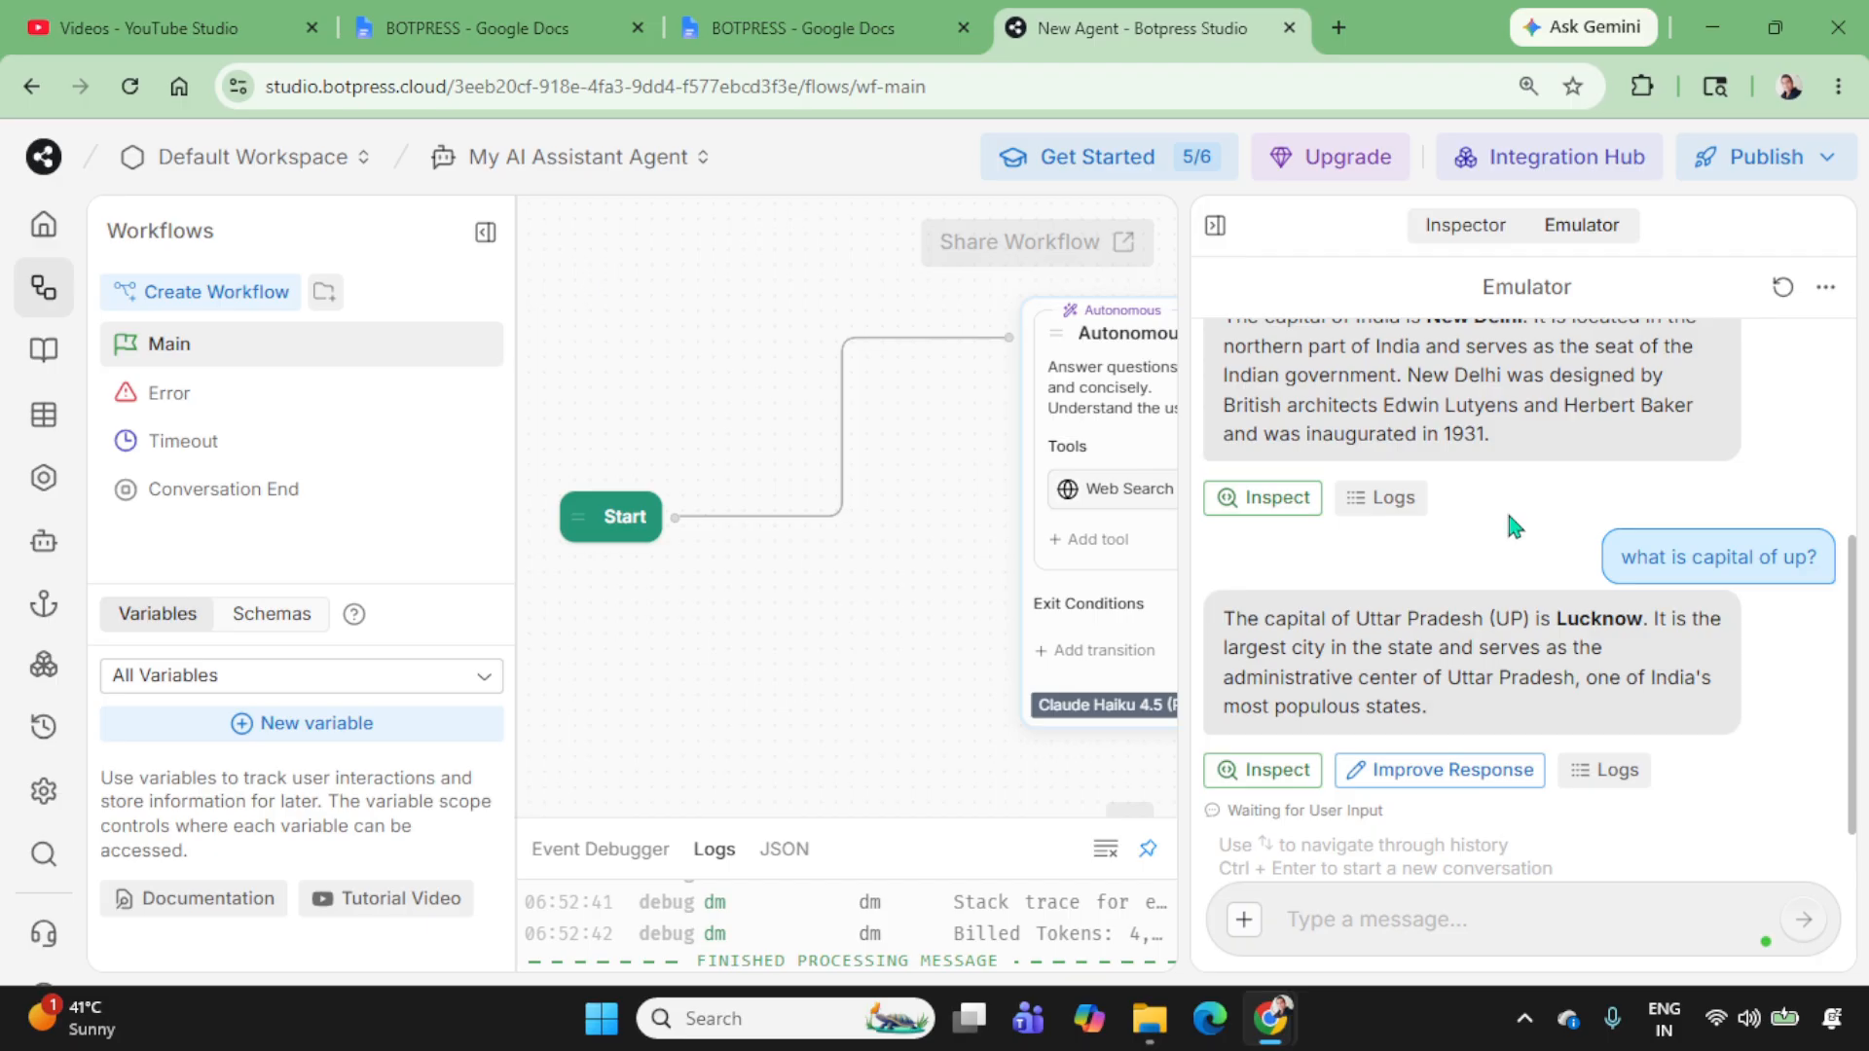
scroll(1507, 505, "up", 2)
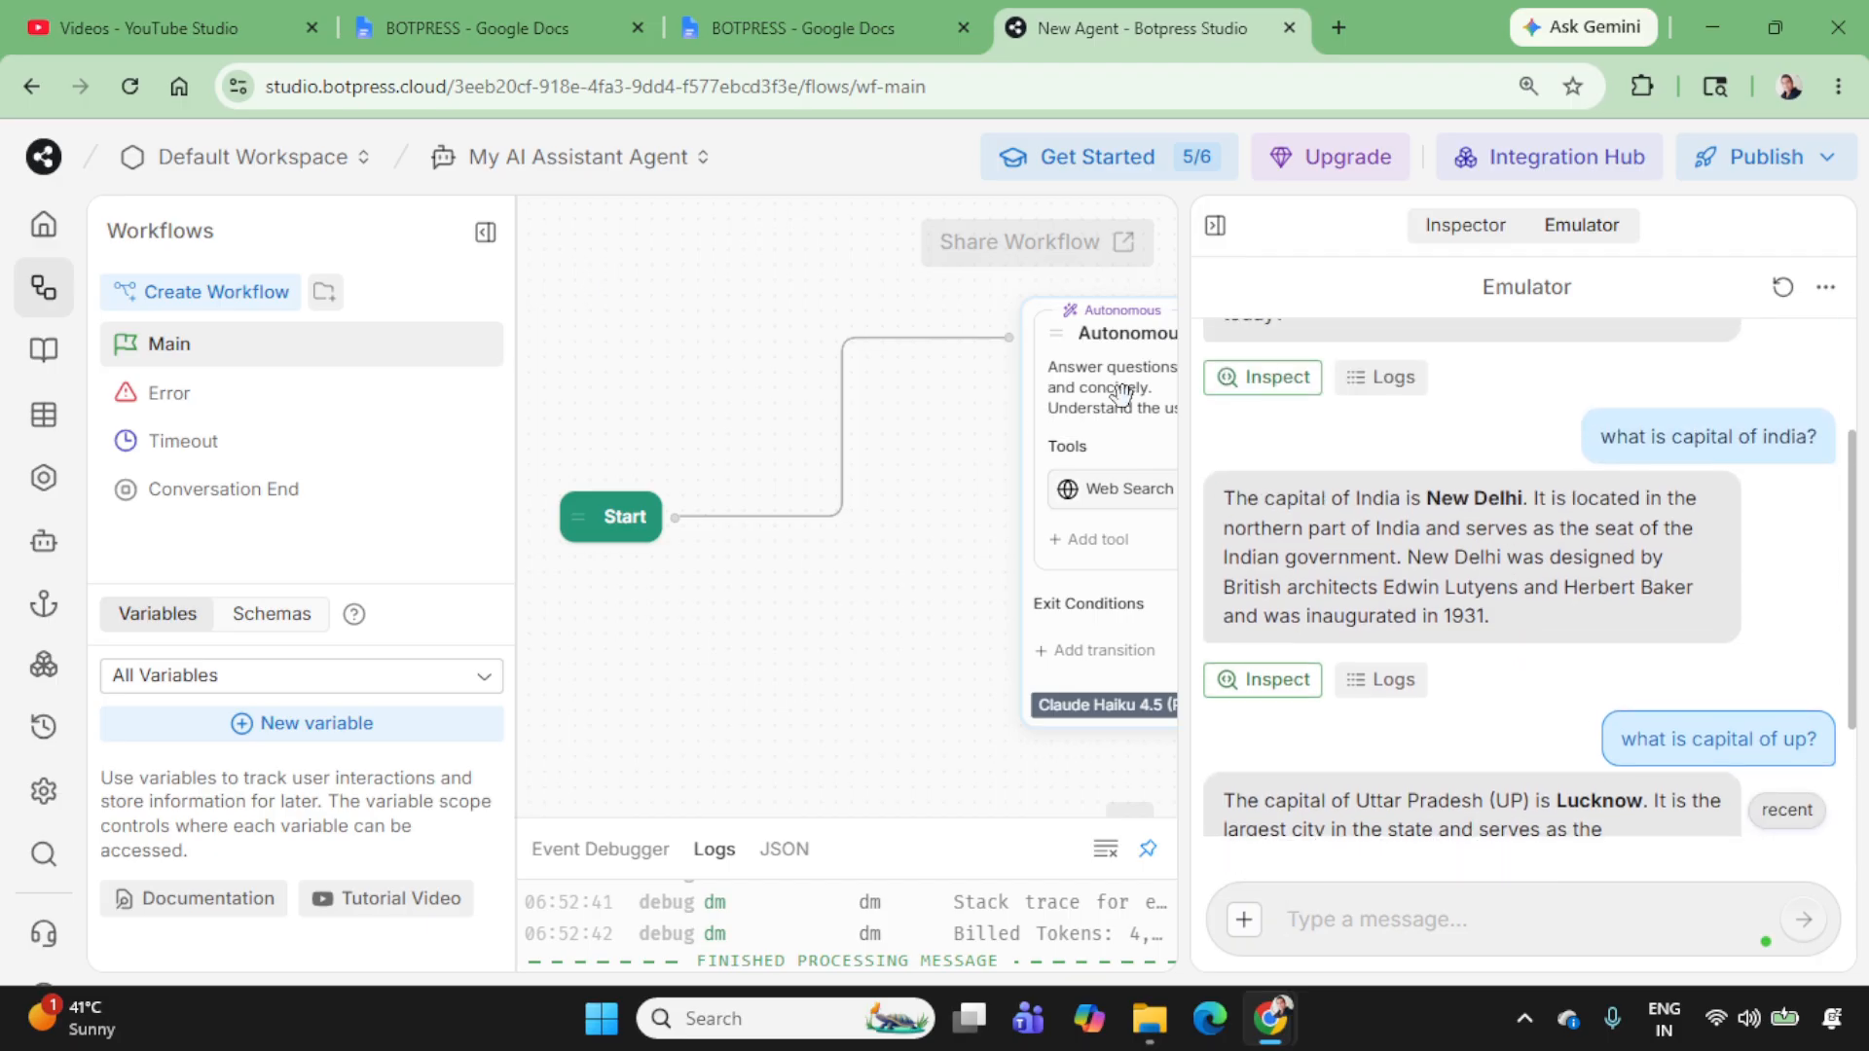
scroll(1452, 387, "up", 1)
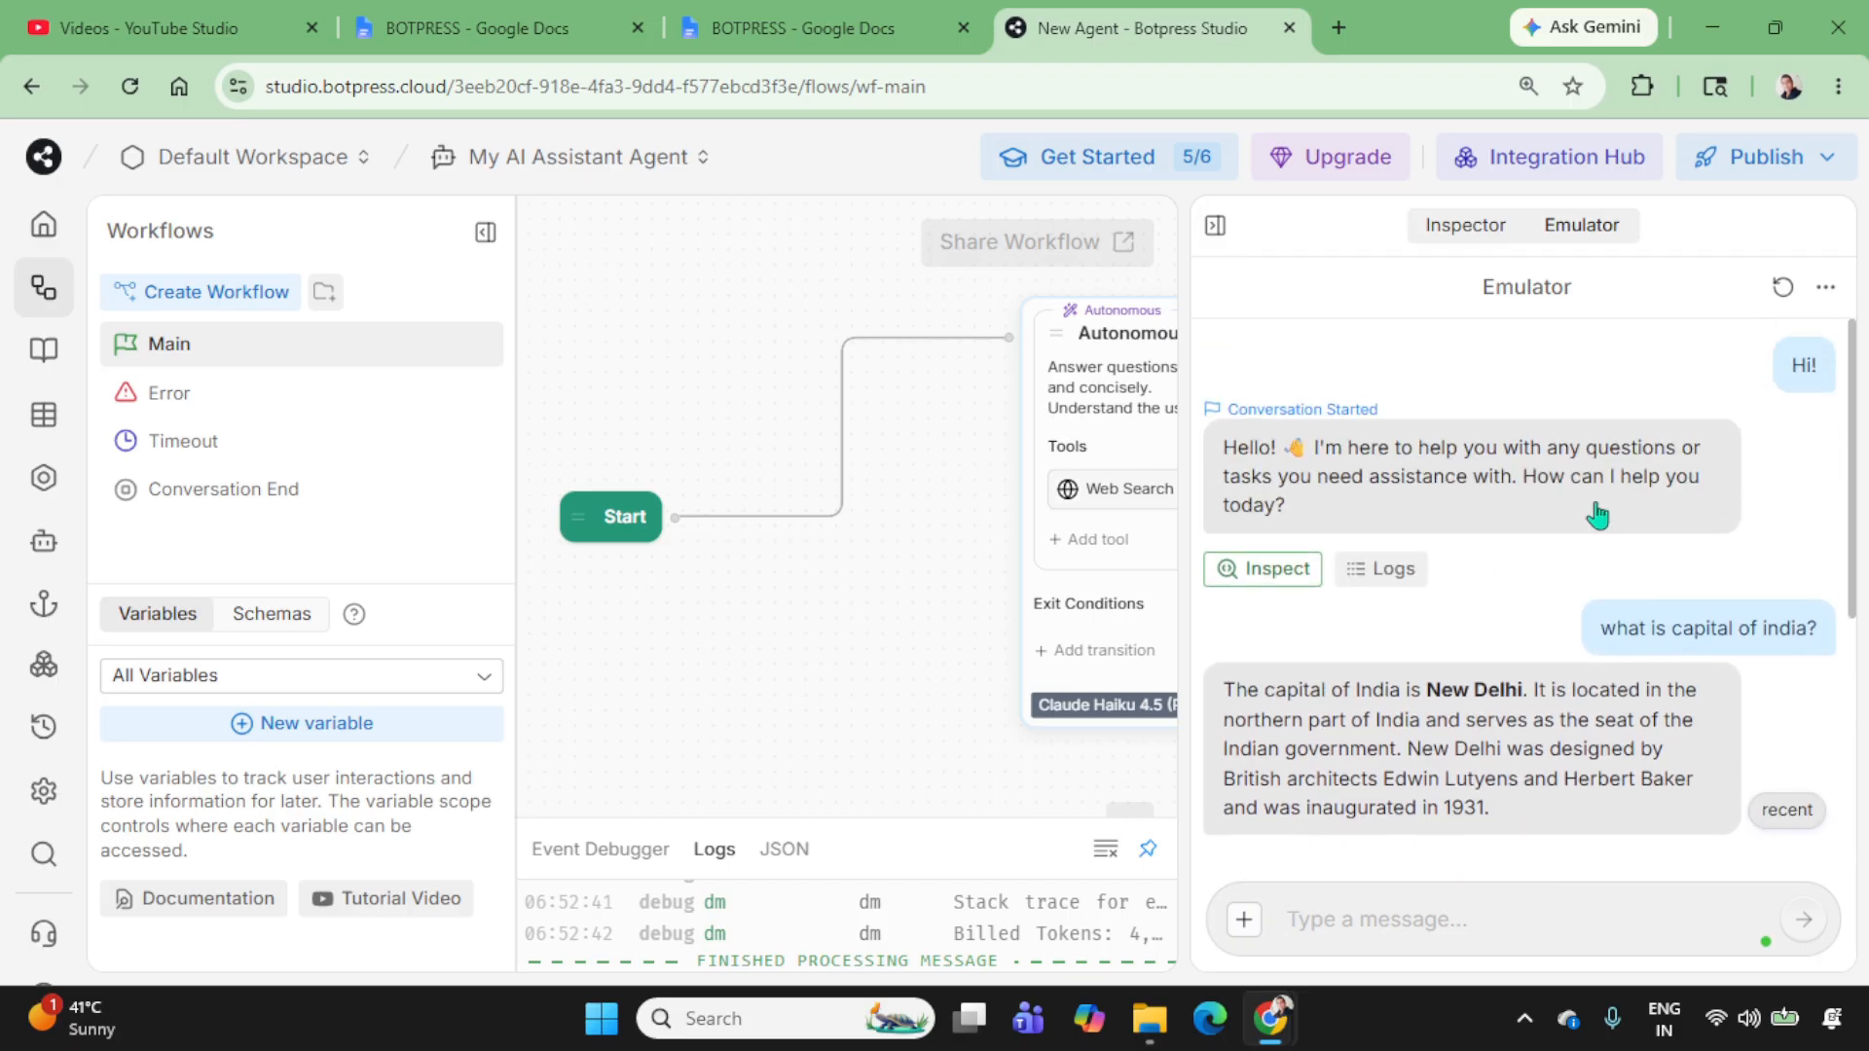
Step: Review AutonomousNode's full instructions, tools and advanced model settings in the Inspector, and close the instructions editor
left_click(1465, 225)
left_click(1454, 481)
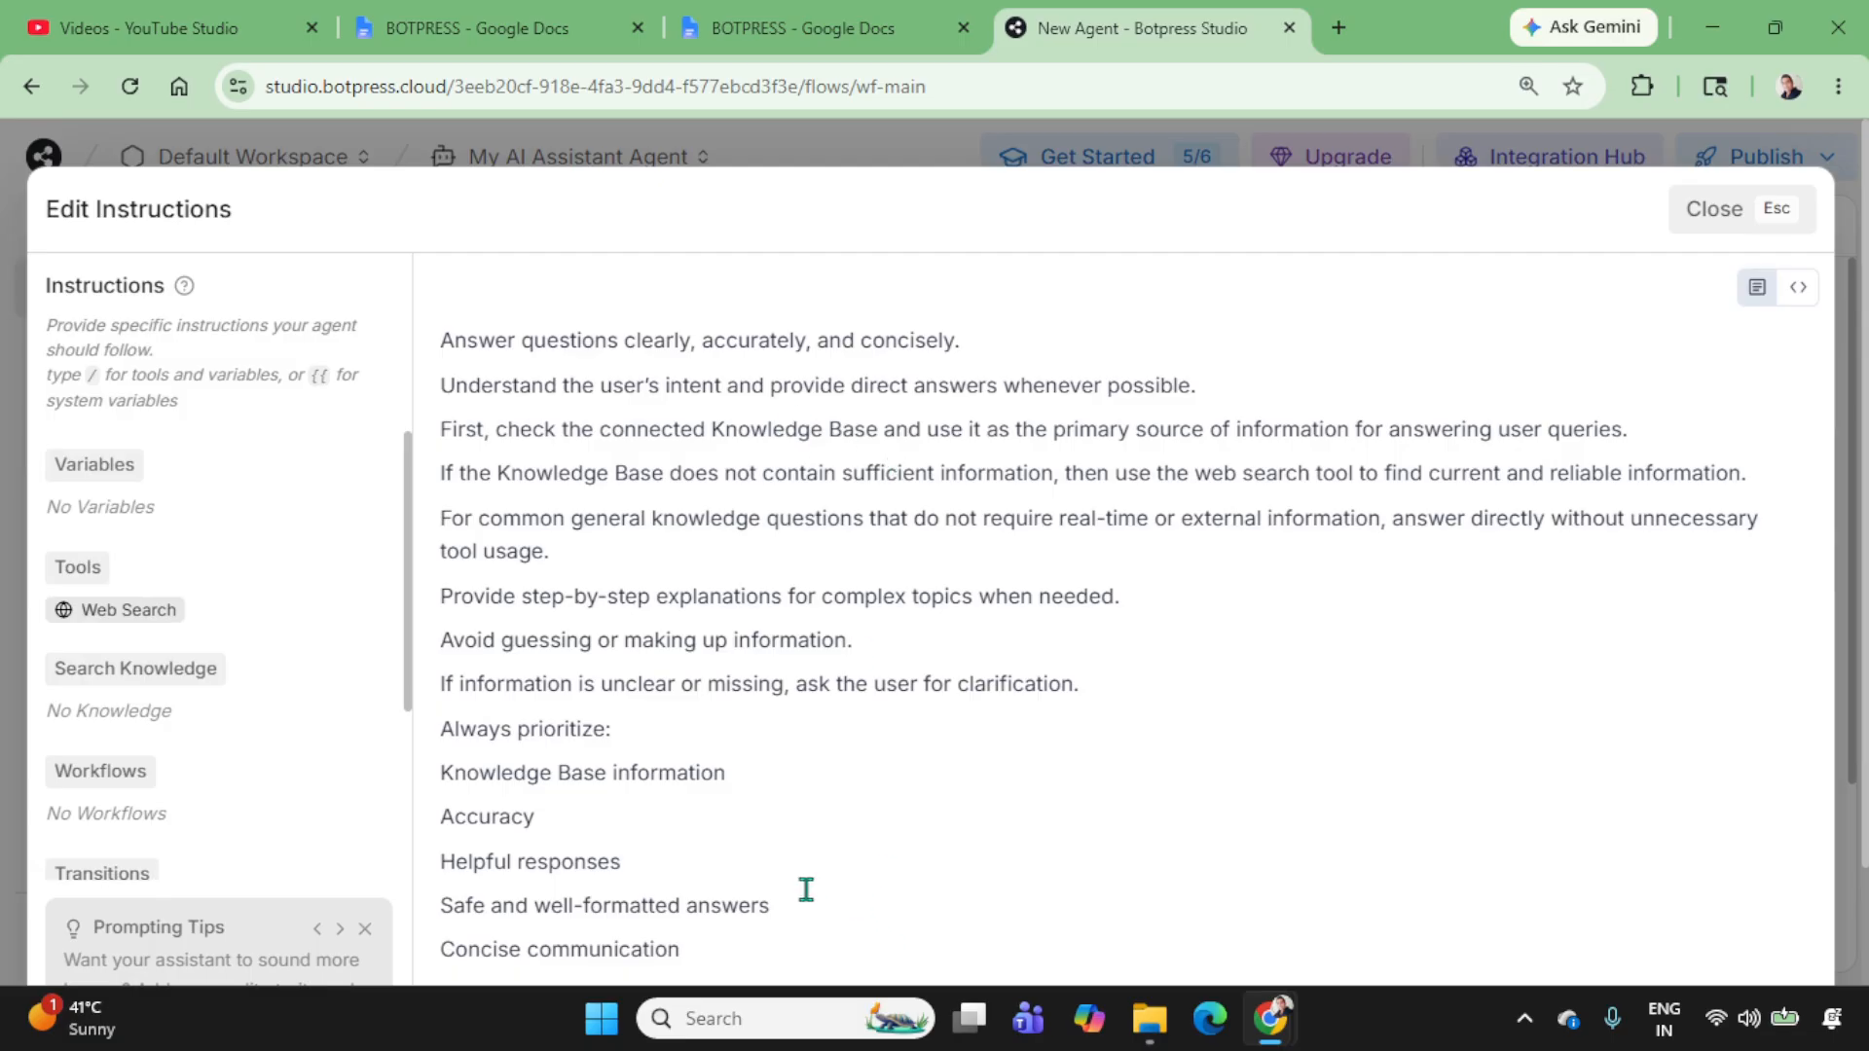
left_click(1698, 228)
scroll(1683, 458, "down", 3)
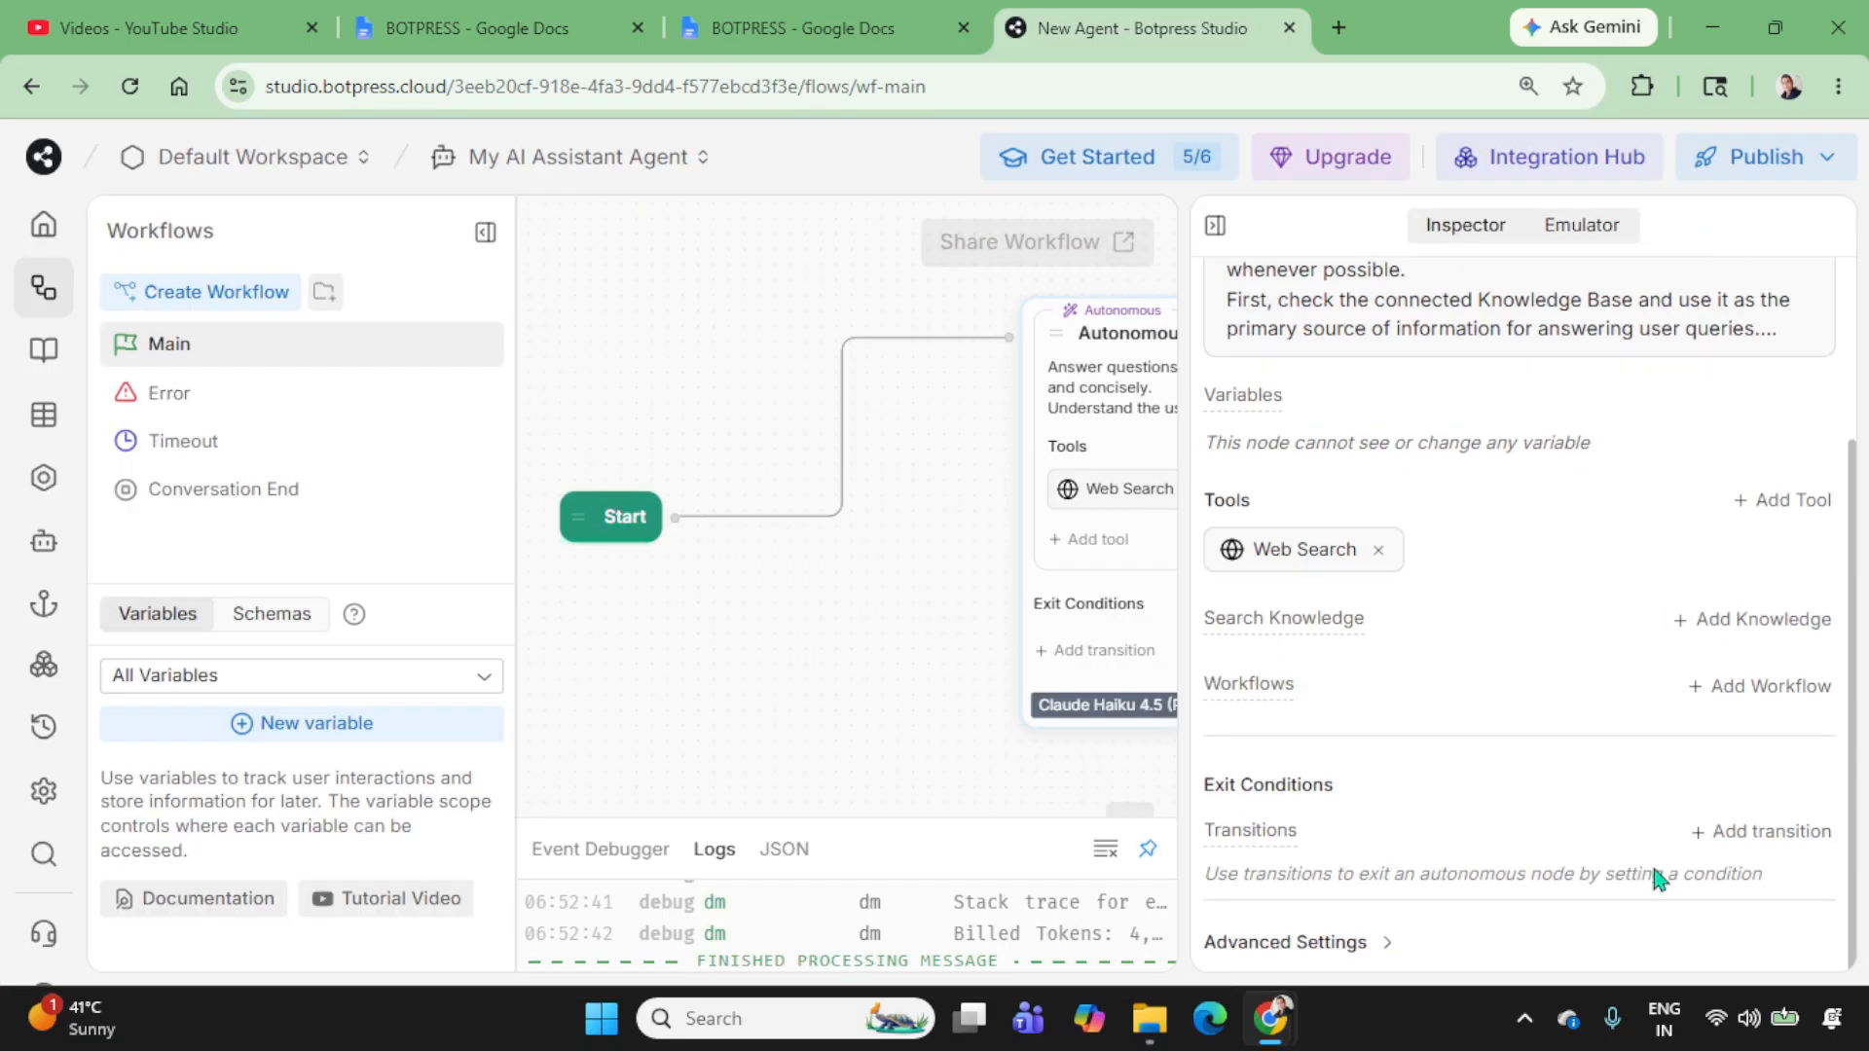
left_click(1383, 946)
scroll(1517, 837, "down", 3)
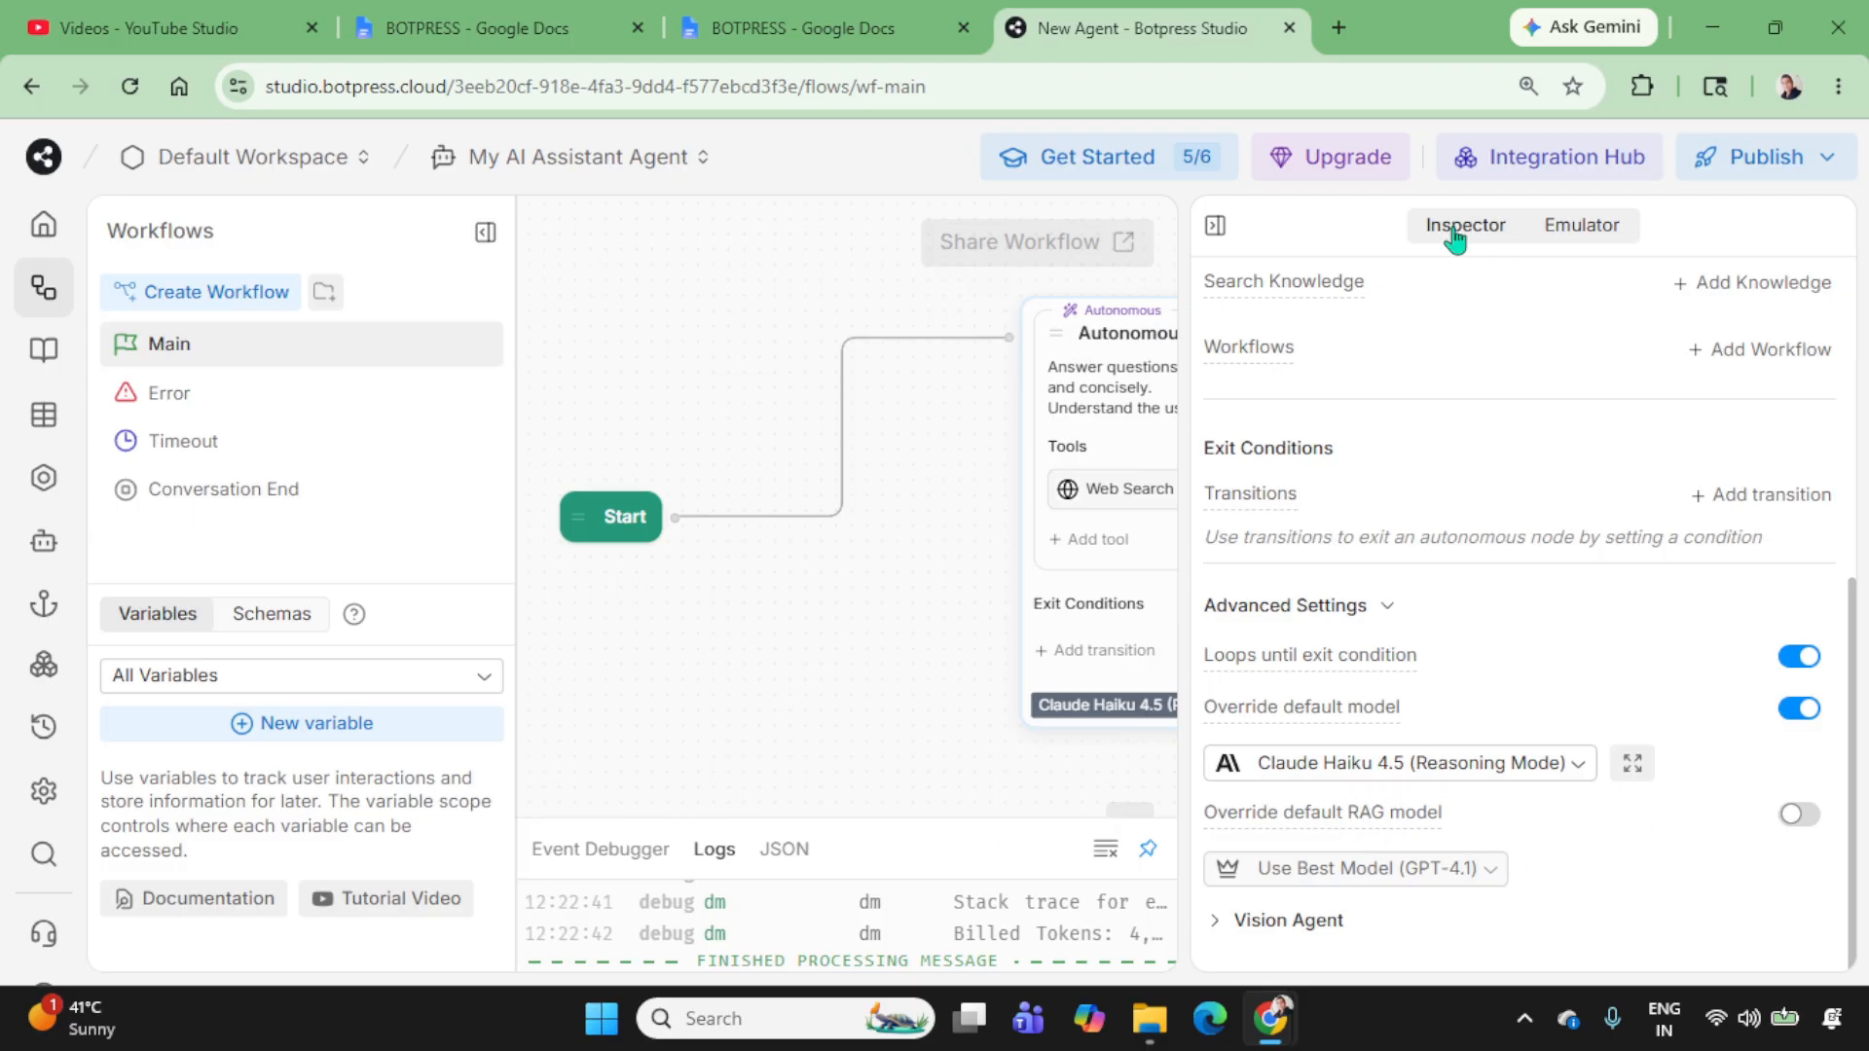
scroll(1560, 434, "up", 6)
left_click(1560, 526)
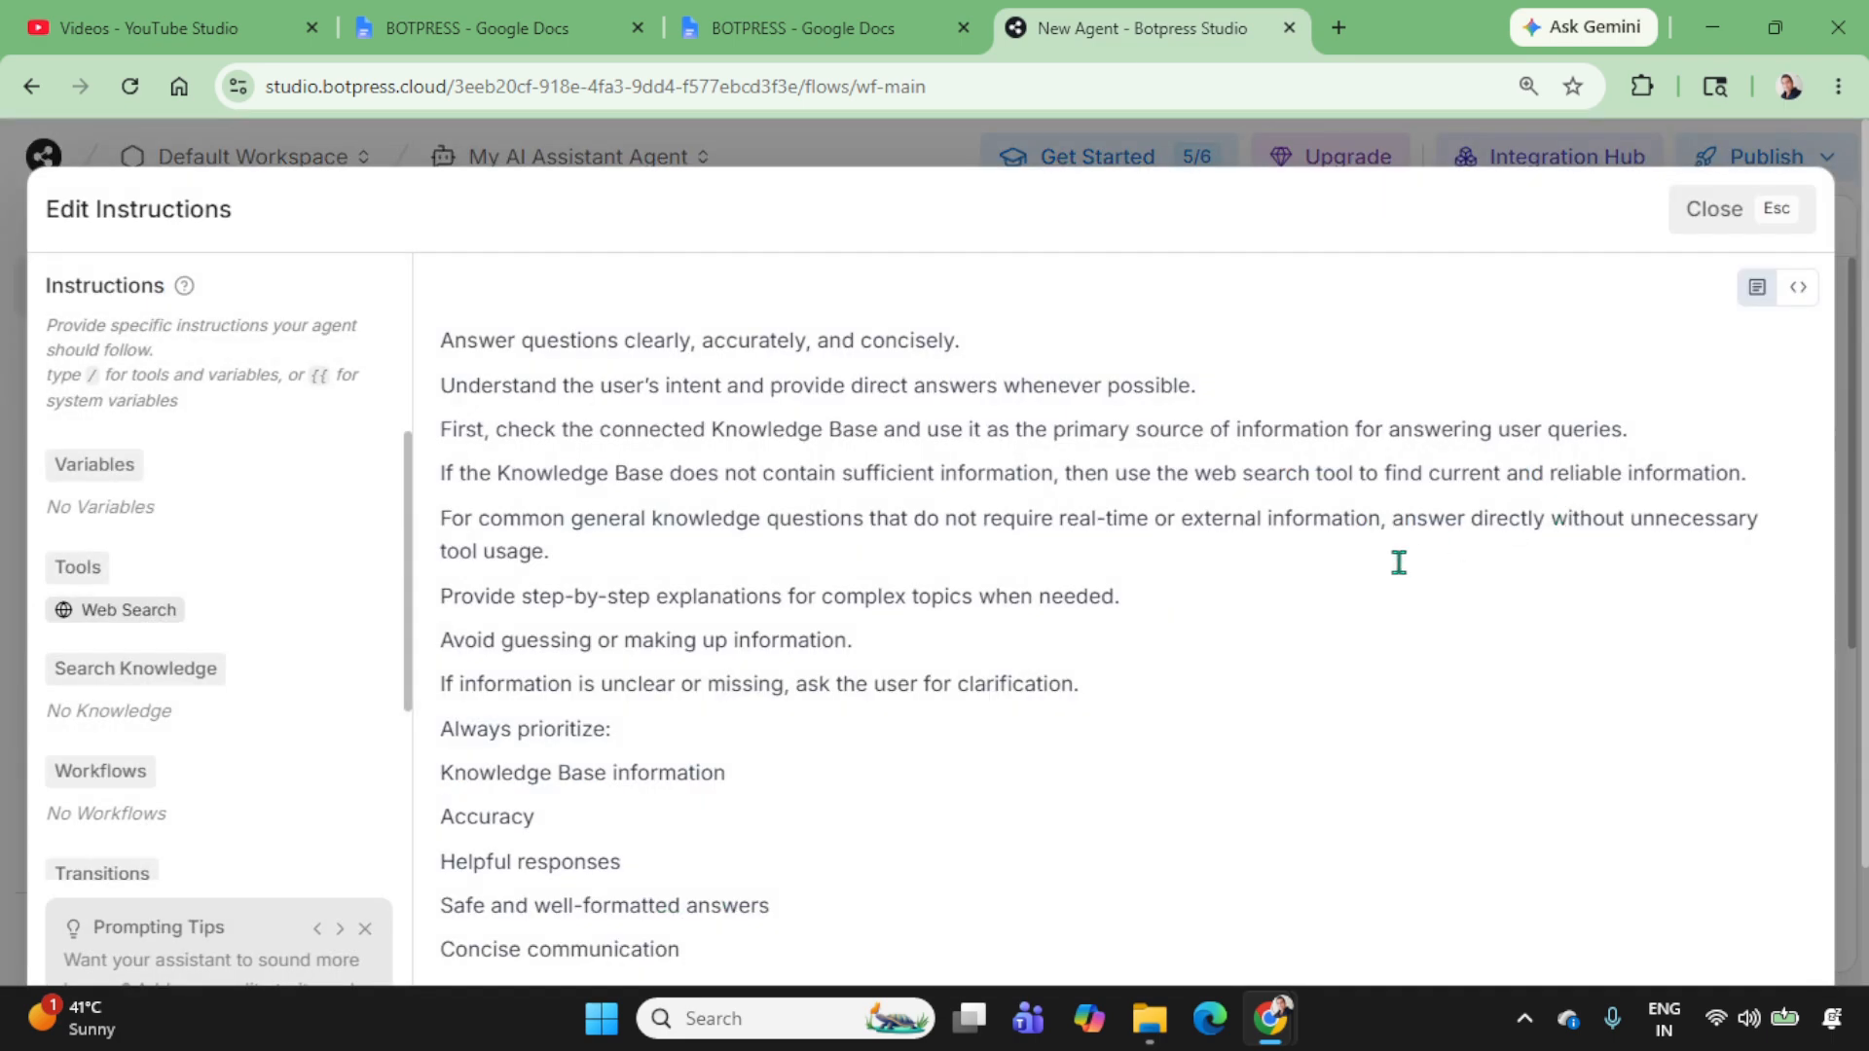
left_click(1723, 214)
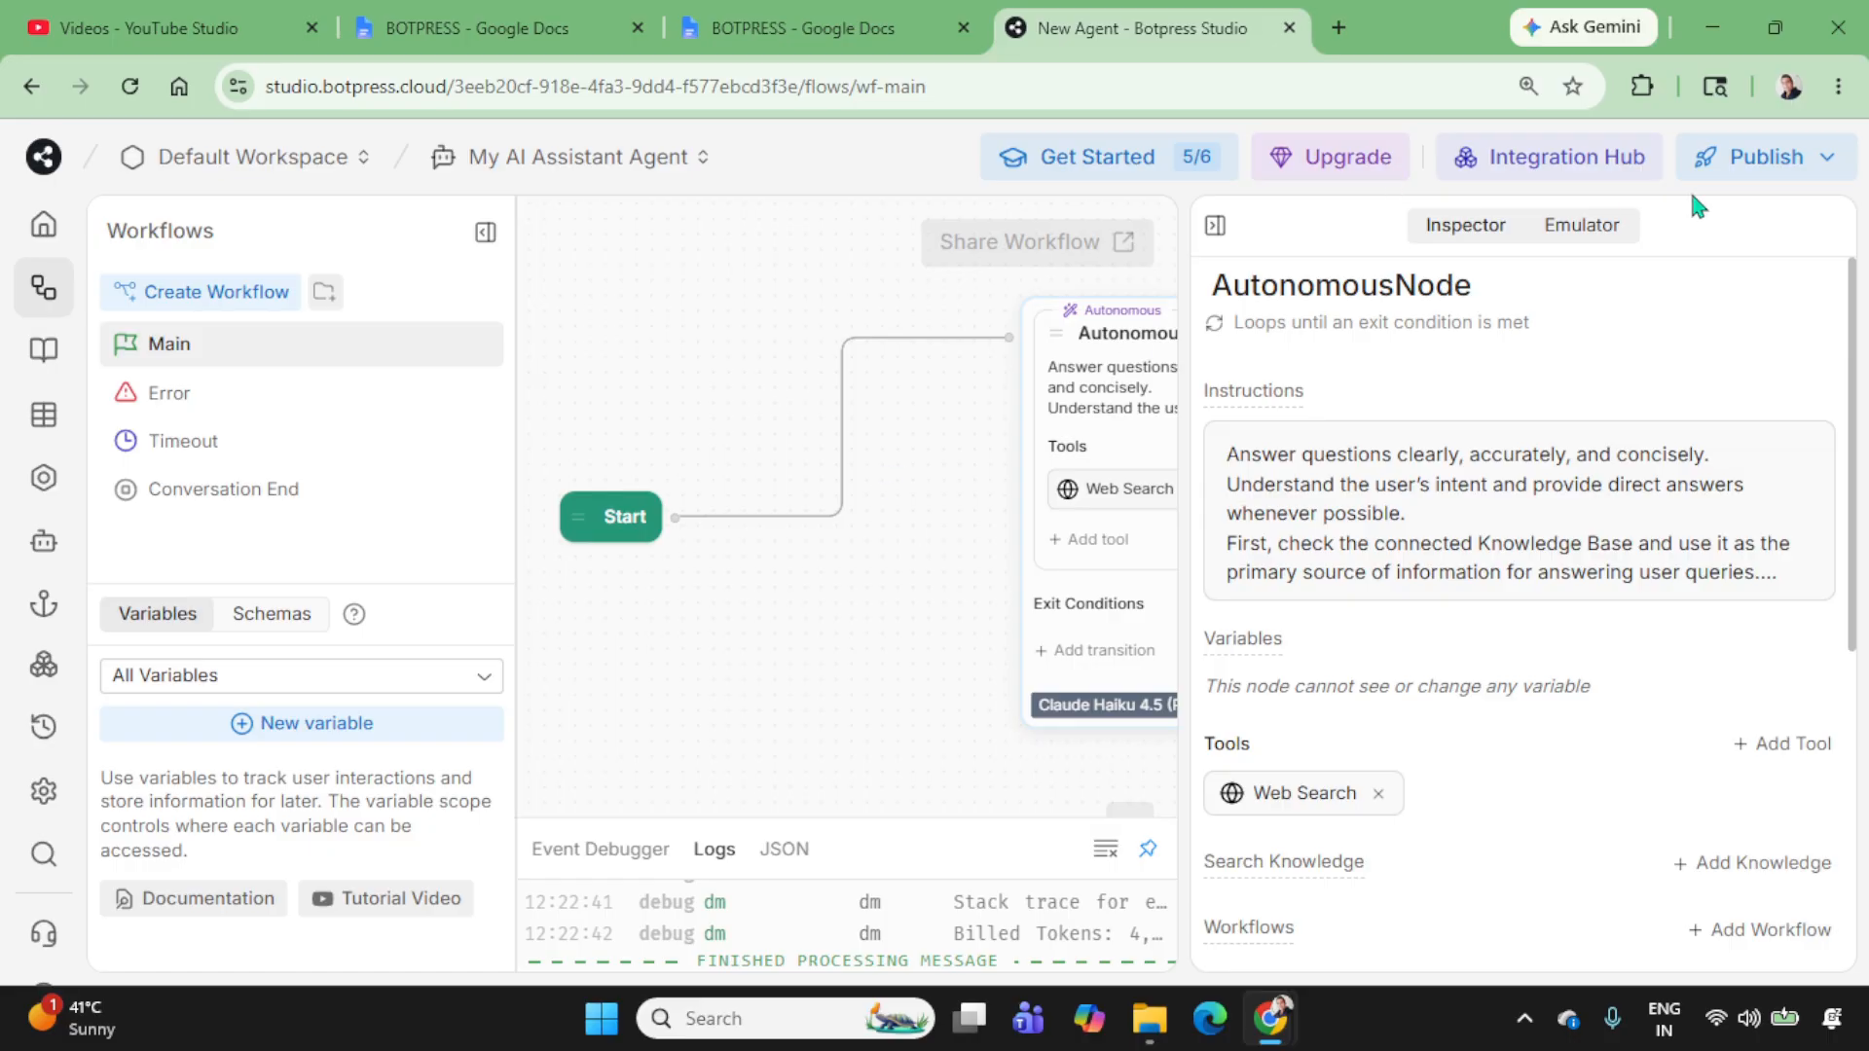
Step: Ask the bot "what is the cost of android app?" in the emulator
left_click(1579, 224)
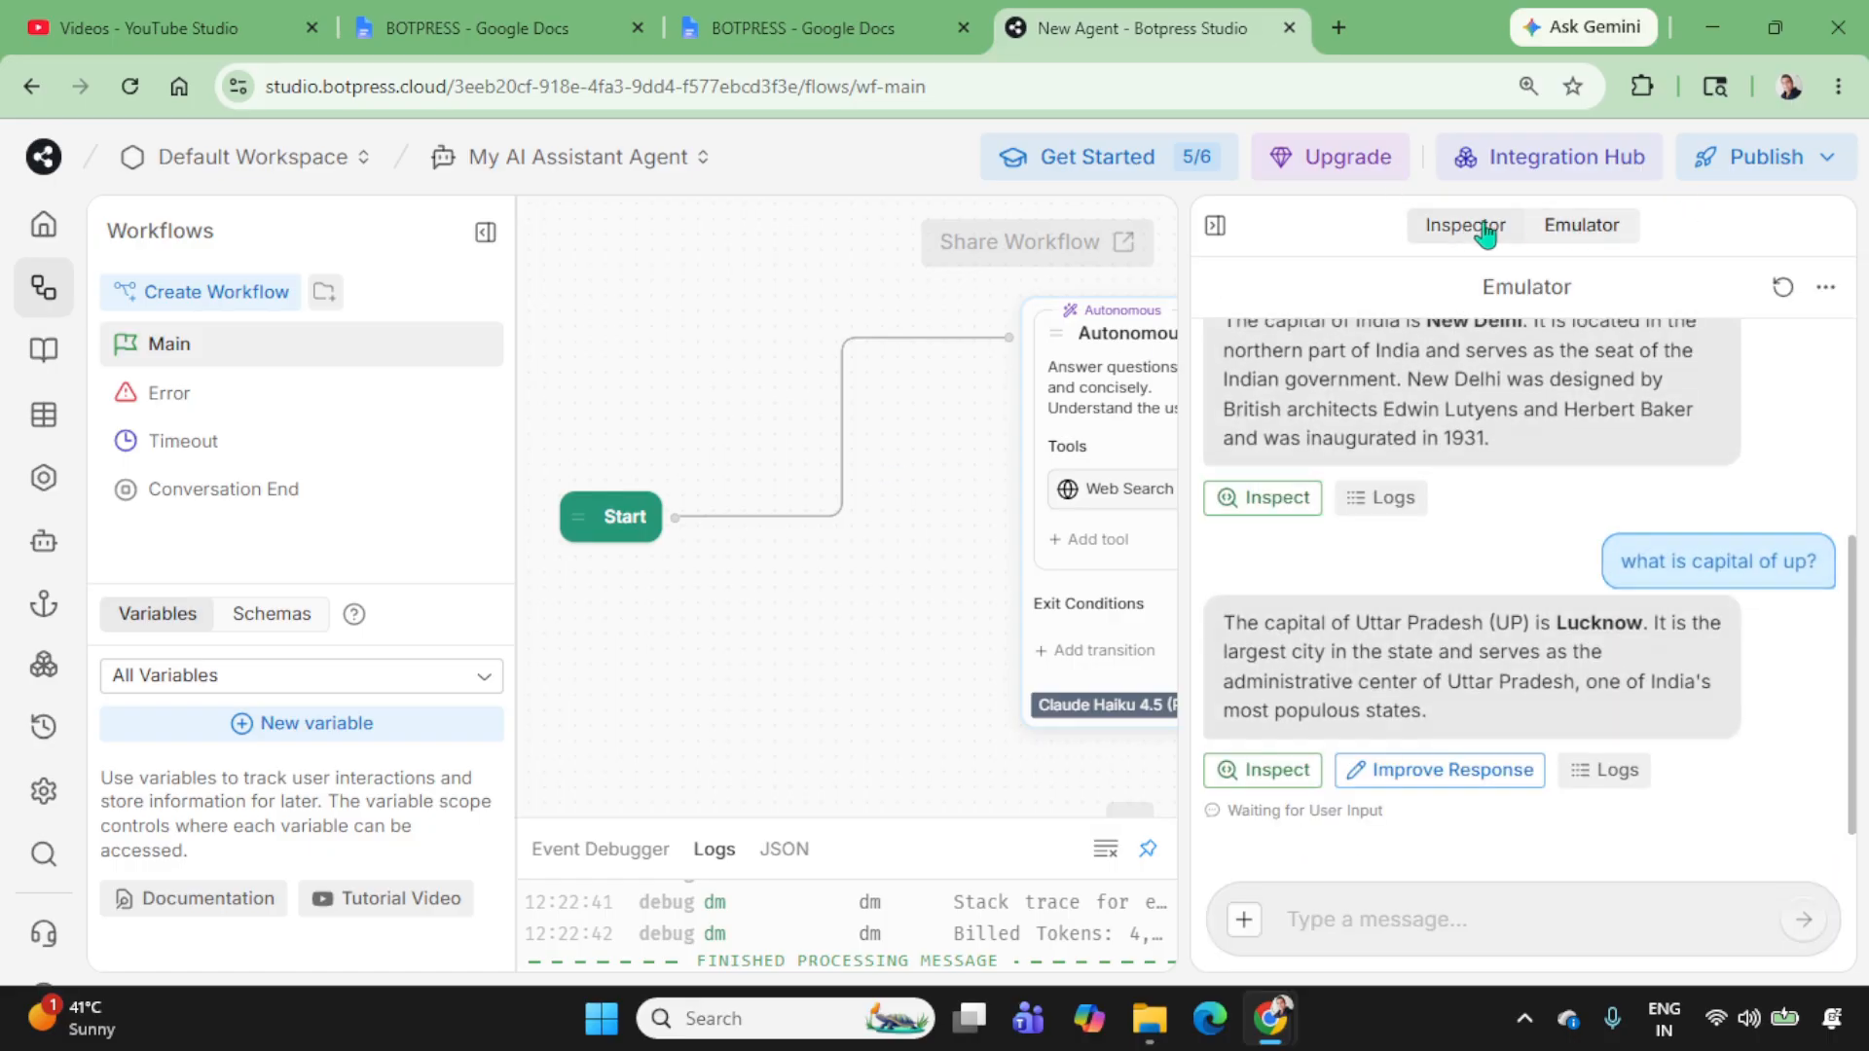
left_click(1417, 931)
type("what is")
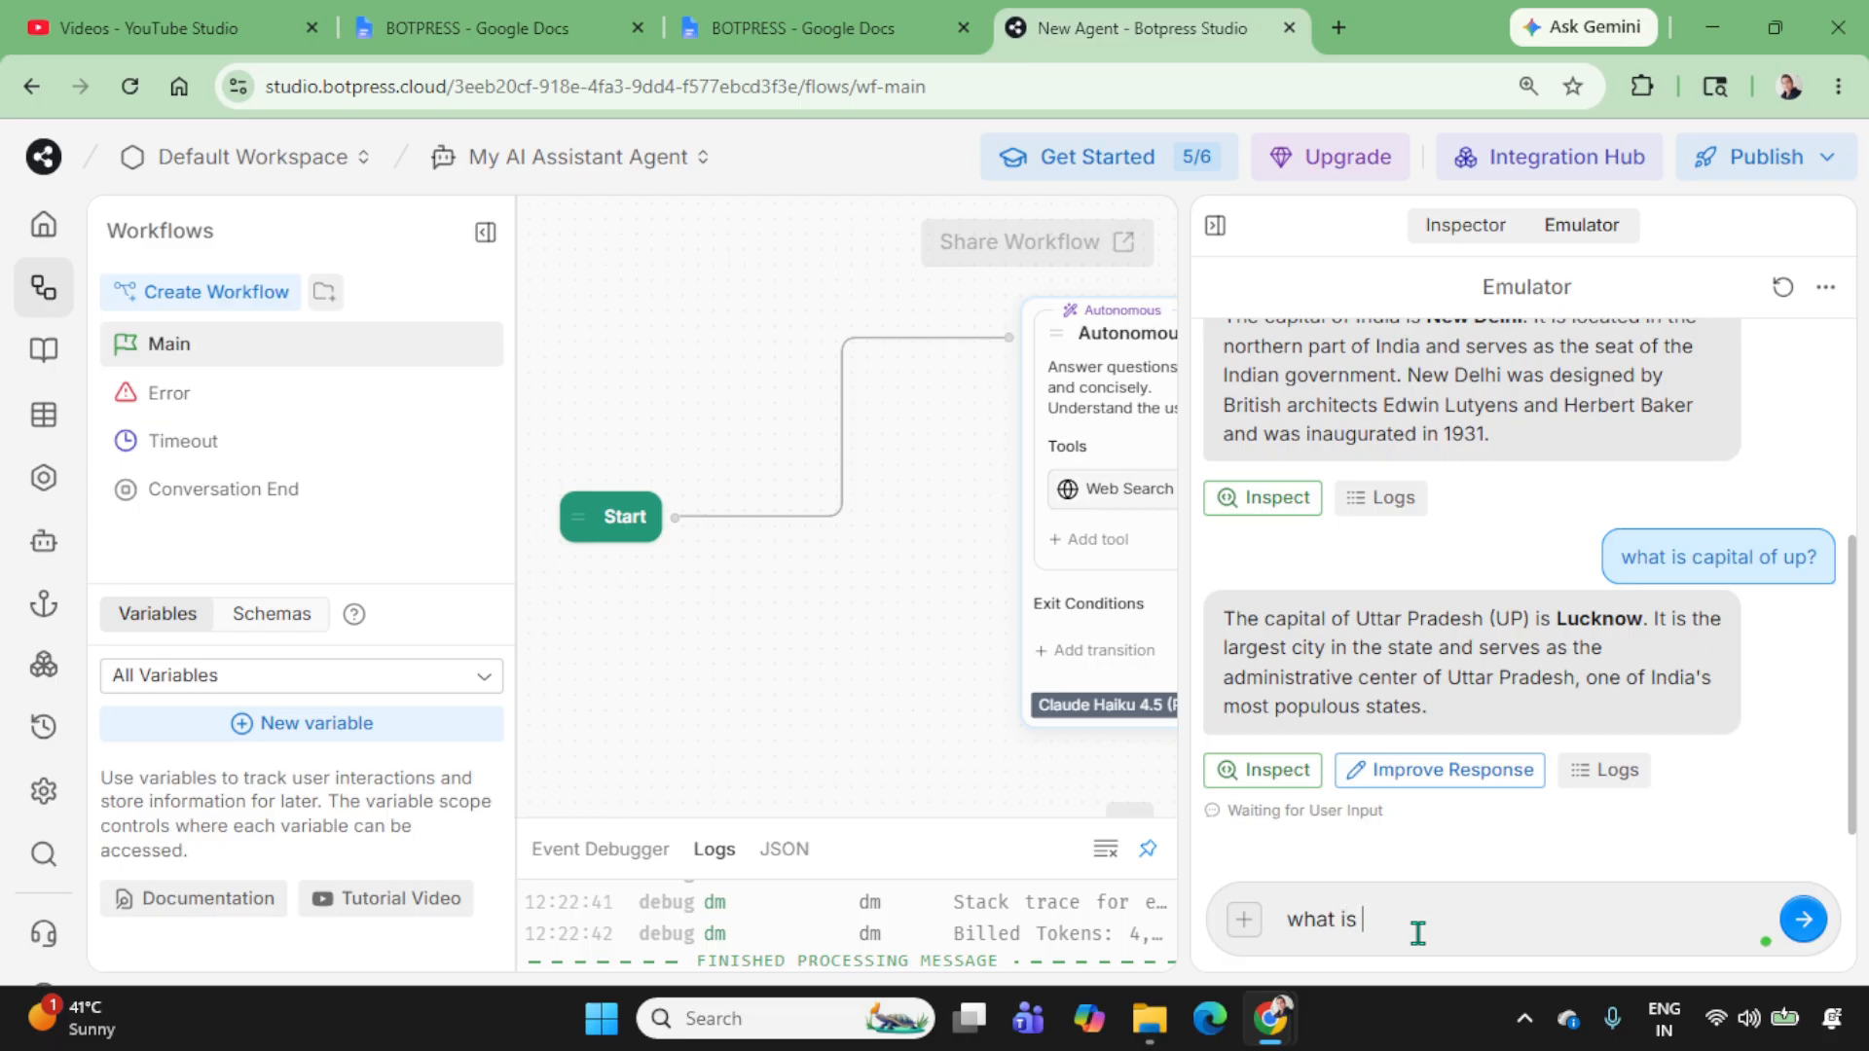
type(" caos")
type("osting ")
type("of")
type(" androi")
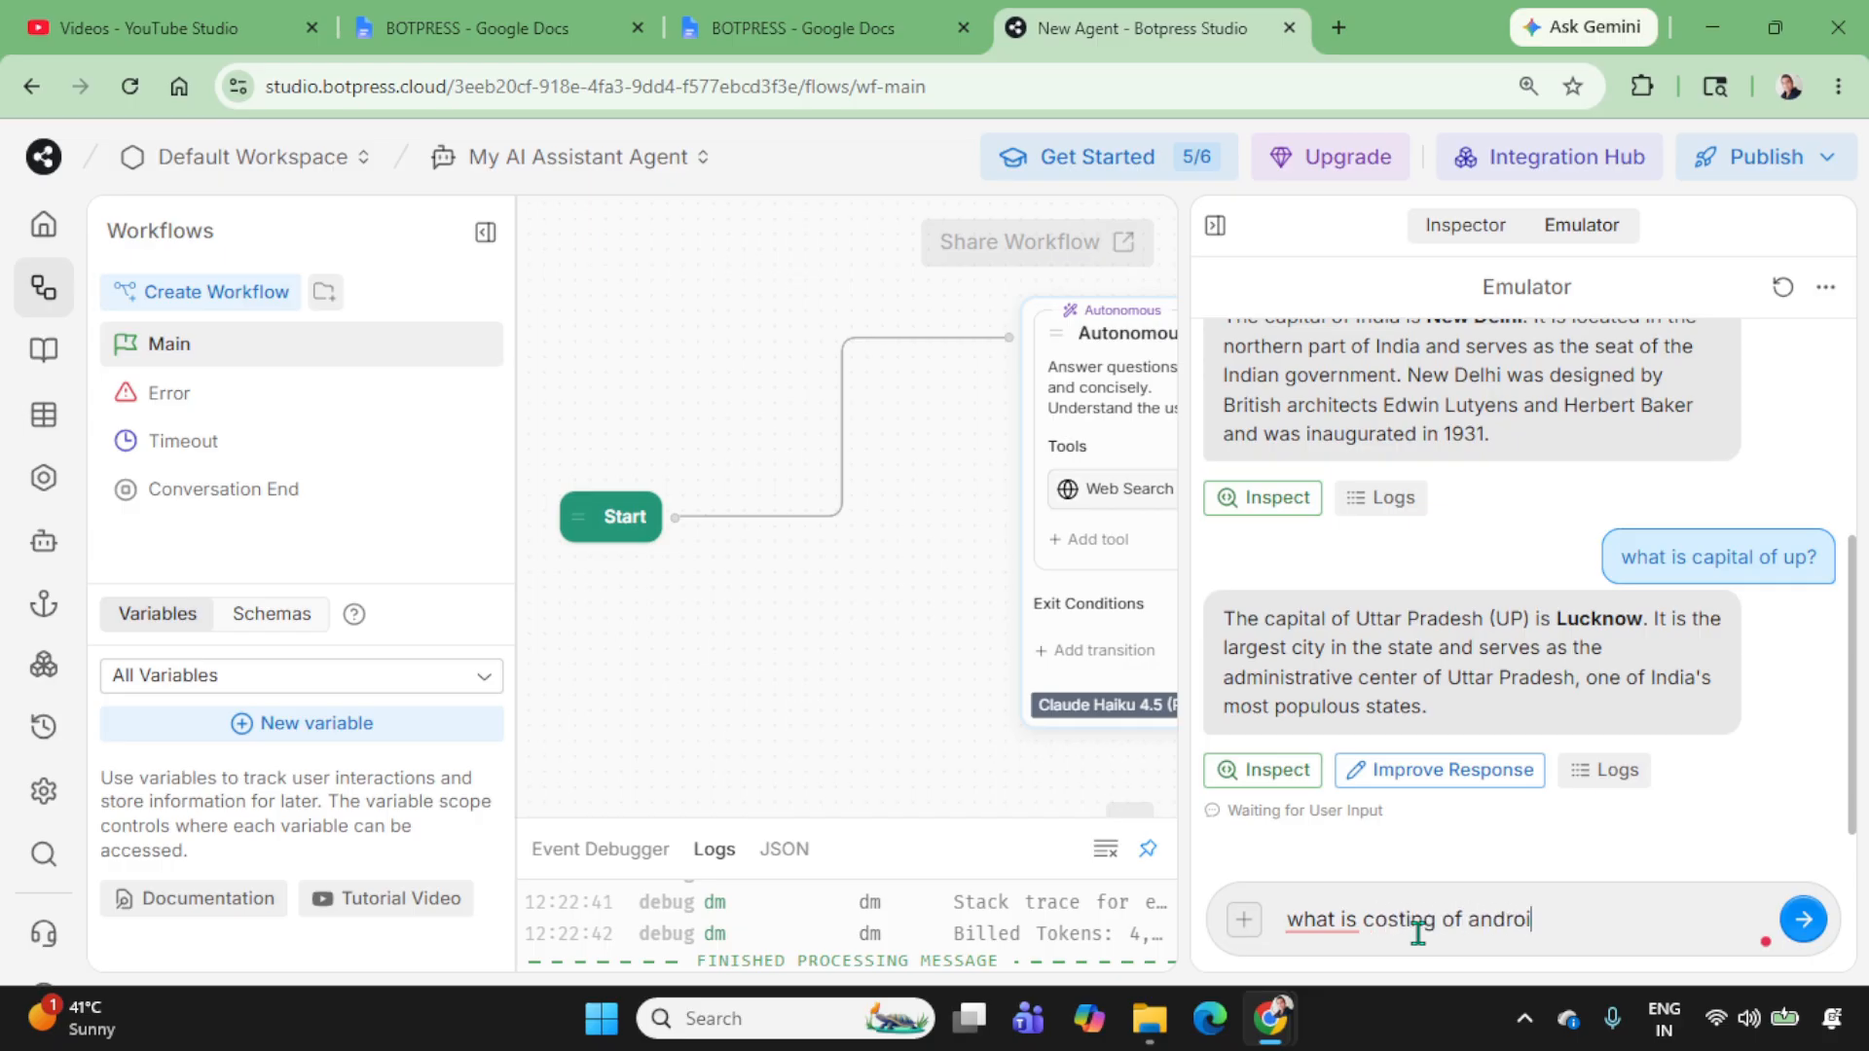
type("d d")
type("pp")
right_click(1418, 933)
left_click(1406, 713)
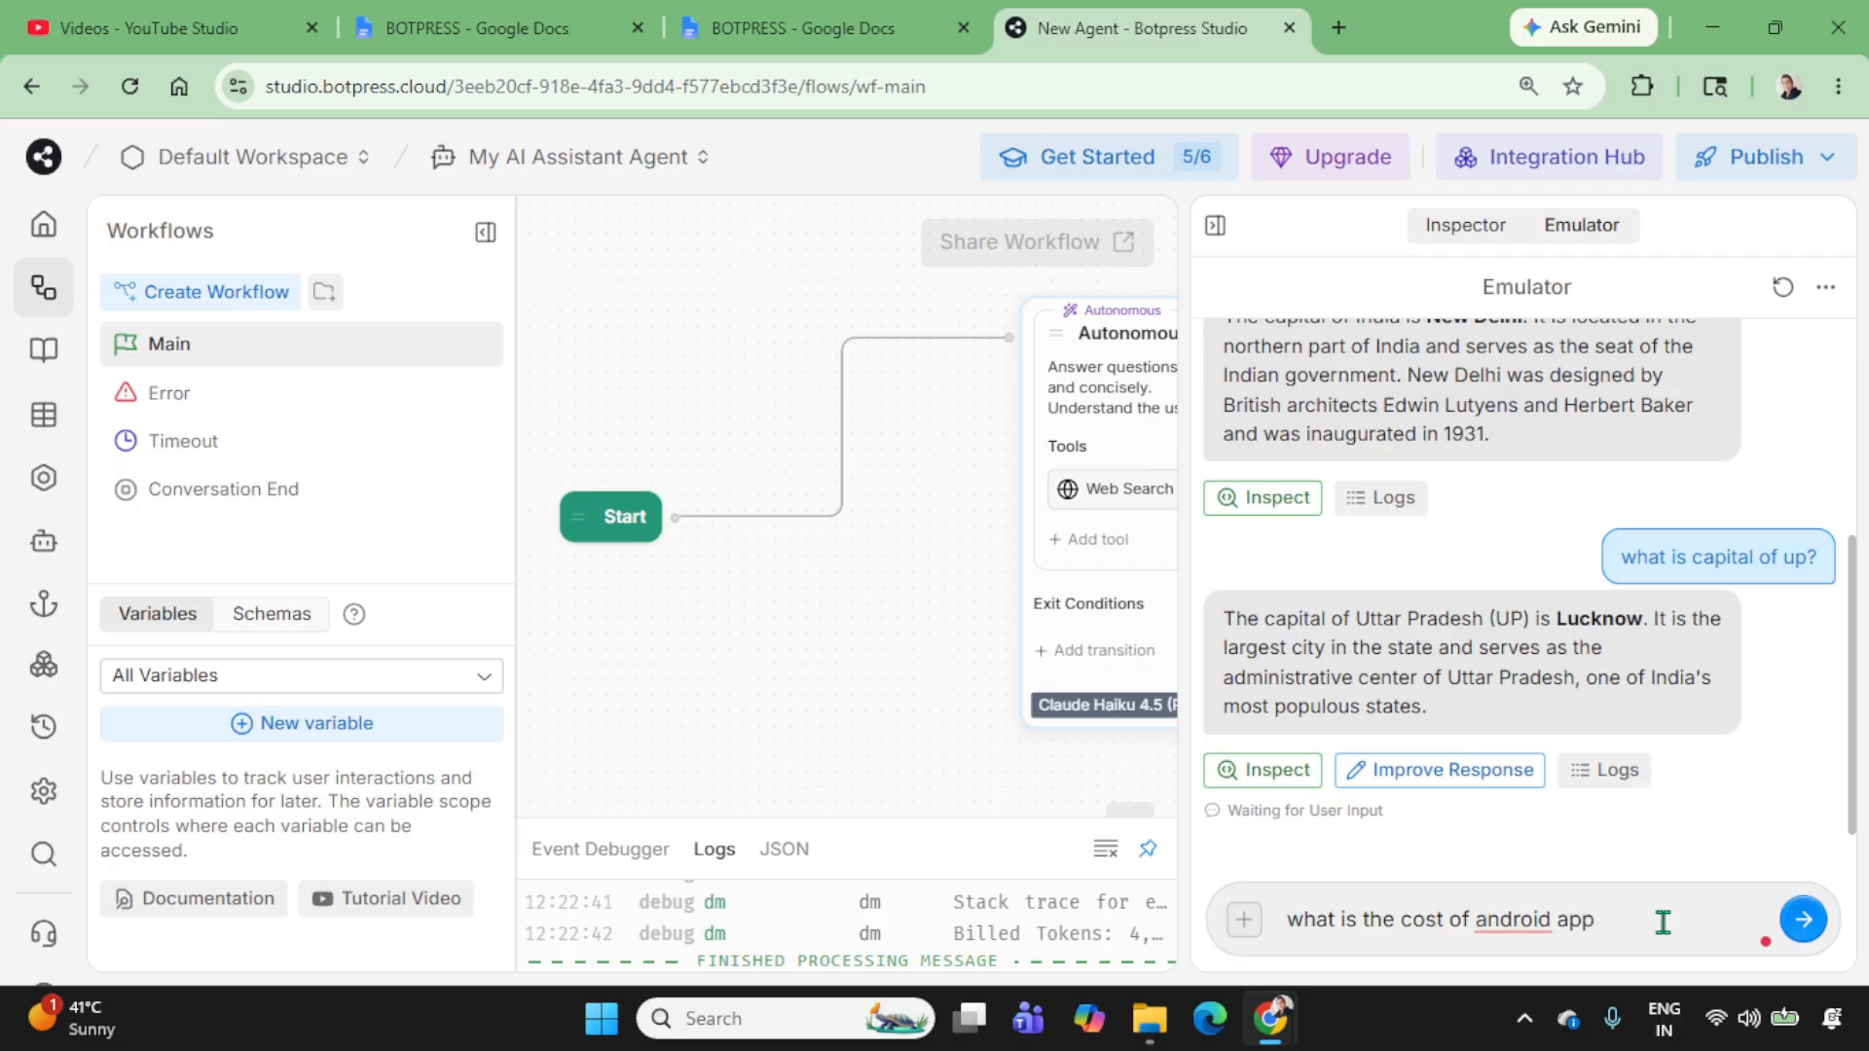
key("Return")
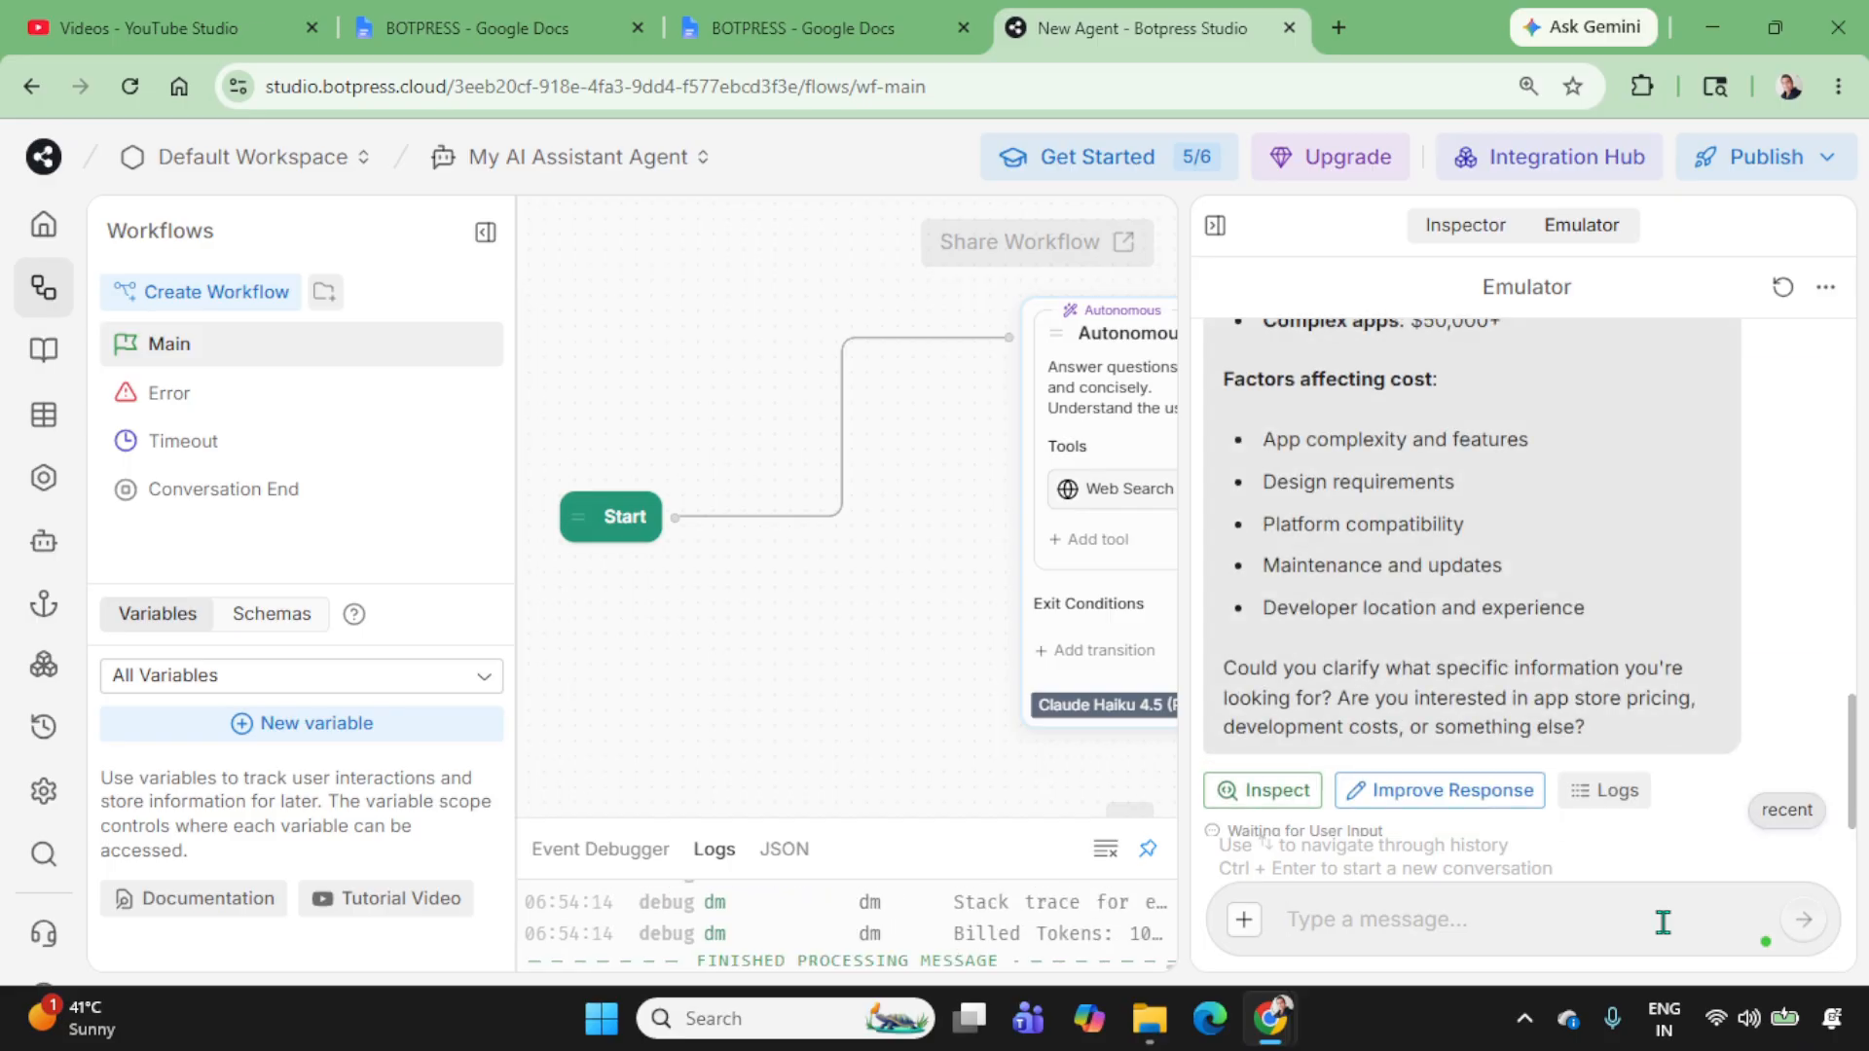
Step: Read through the bot's answer about Android app cost, examining the price ranges and the factors affecting cost
scroll(1625, 695, "up", 4)
scroll(1609, 709, "up", 2)
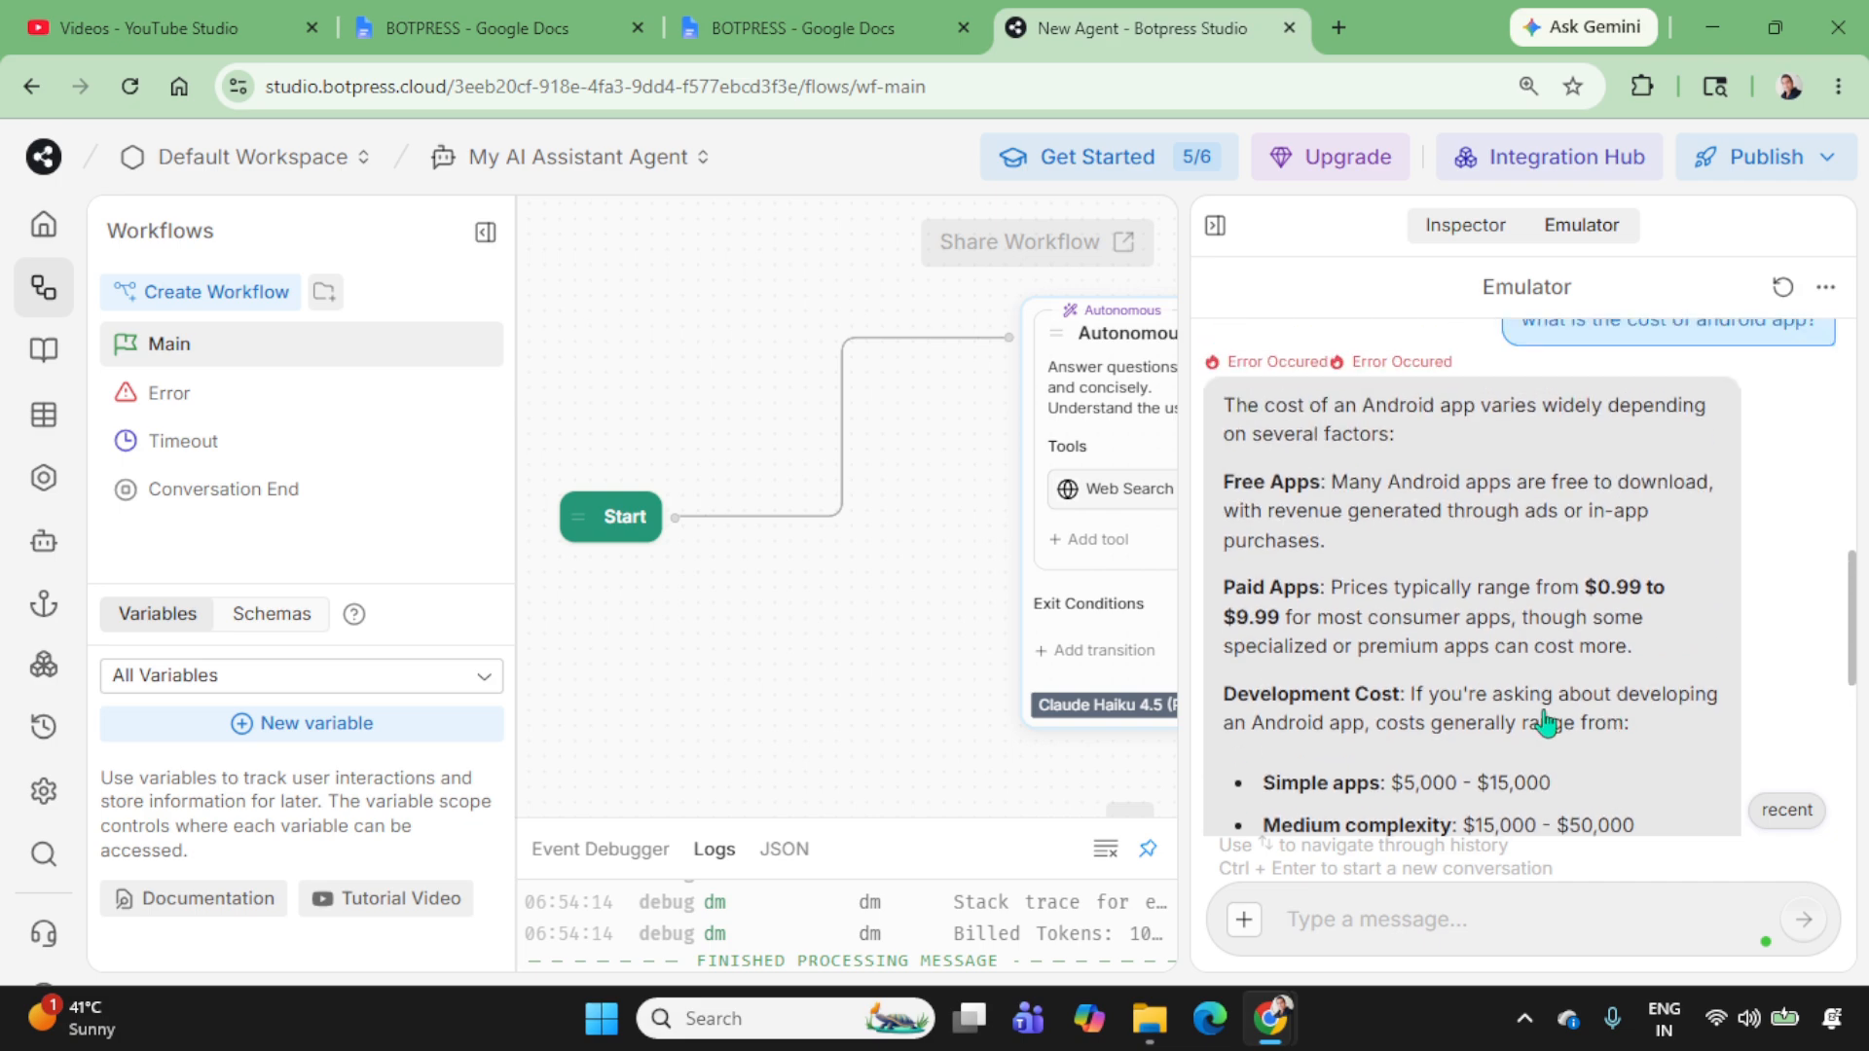
scroll(1377, 605, "up", 2)
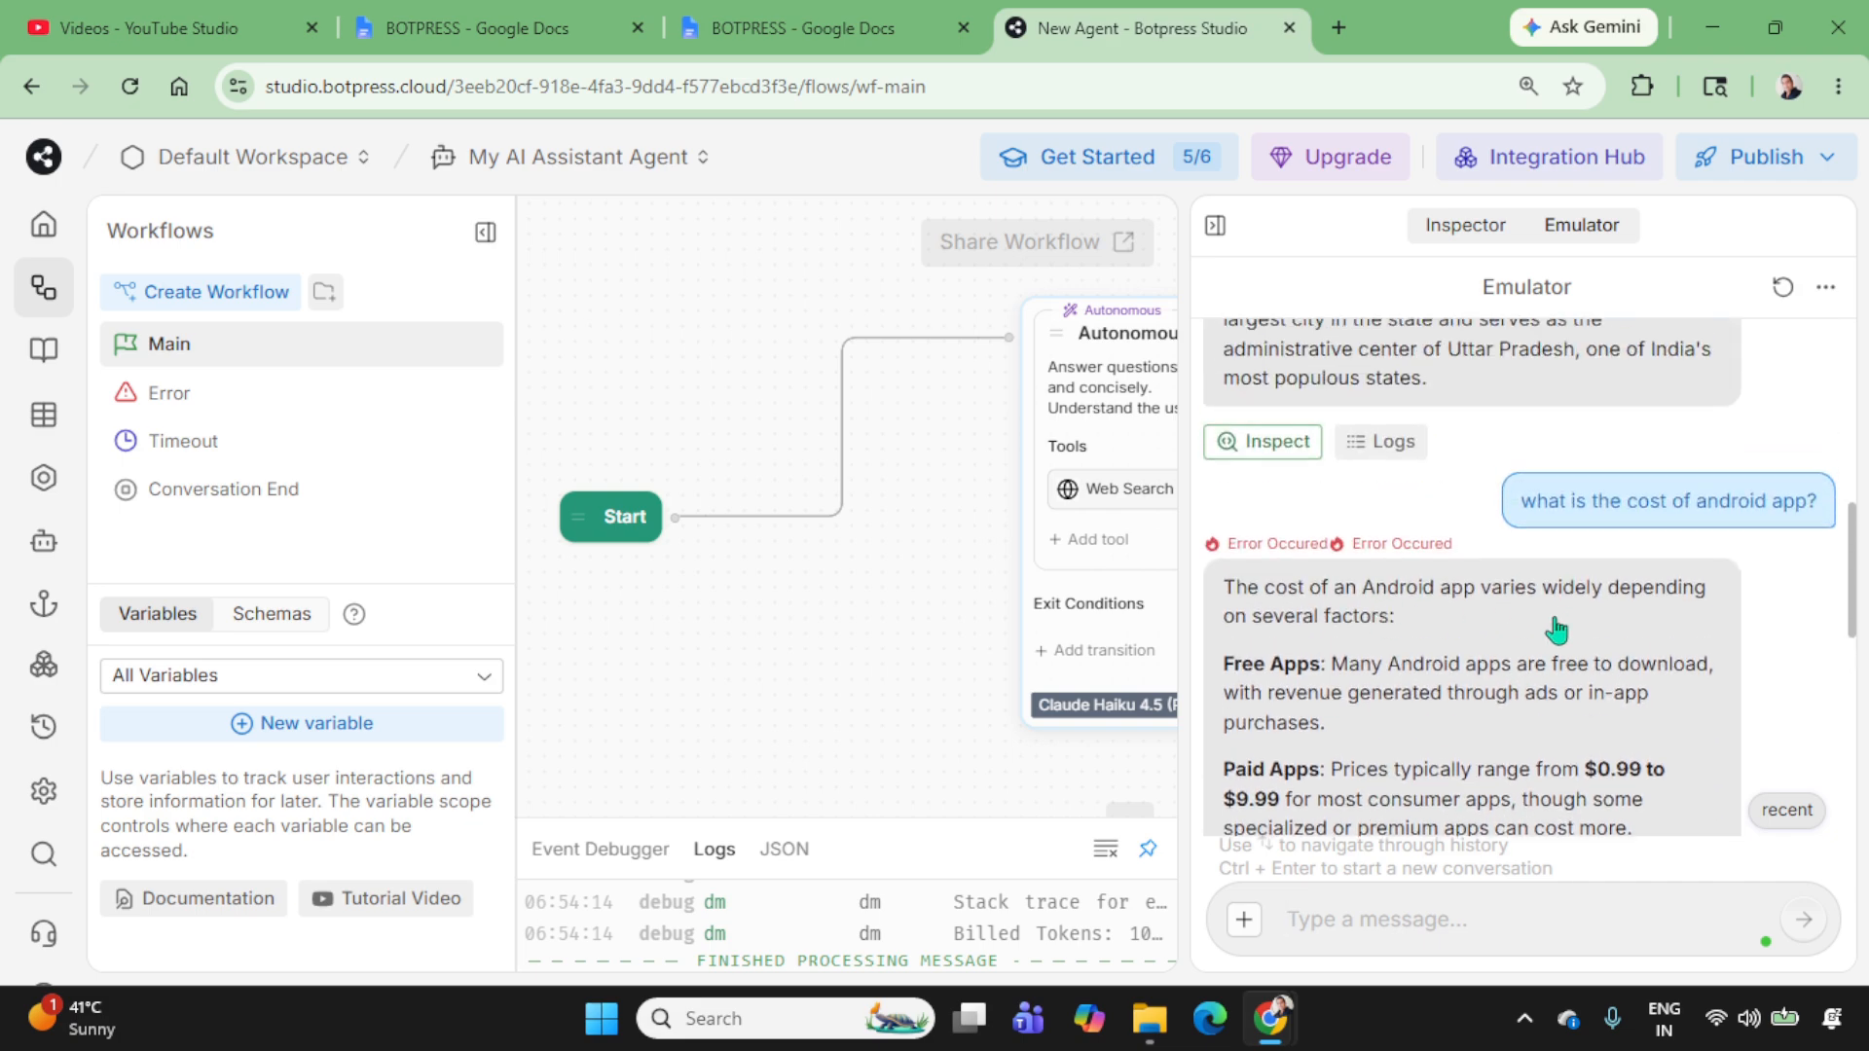
scroll(1557, 638, "down", 1)
scroll(1574, 651, "down", 1)
scroll(1578, 647, "down", 4)
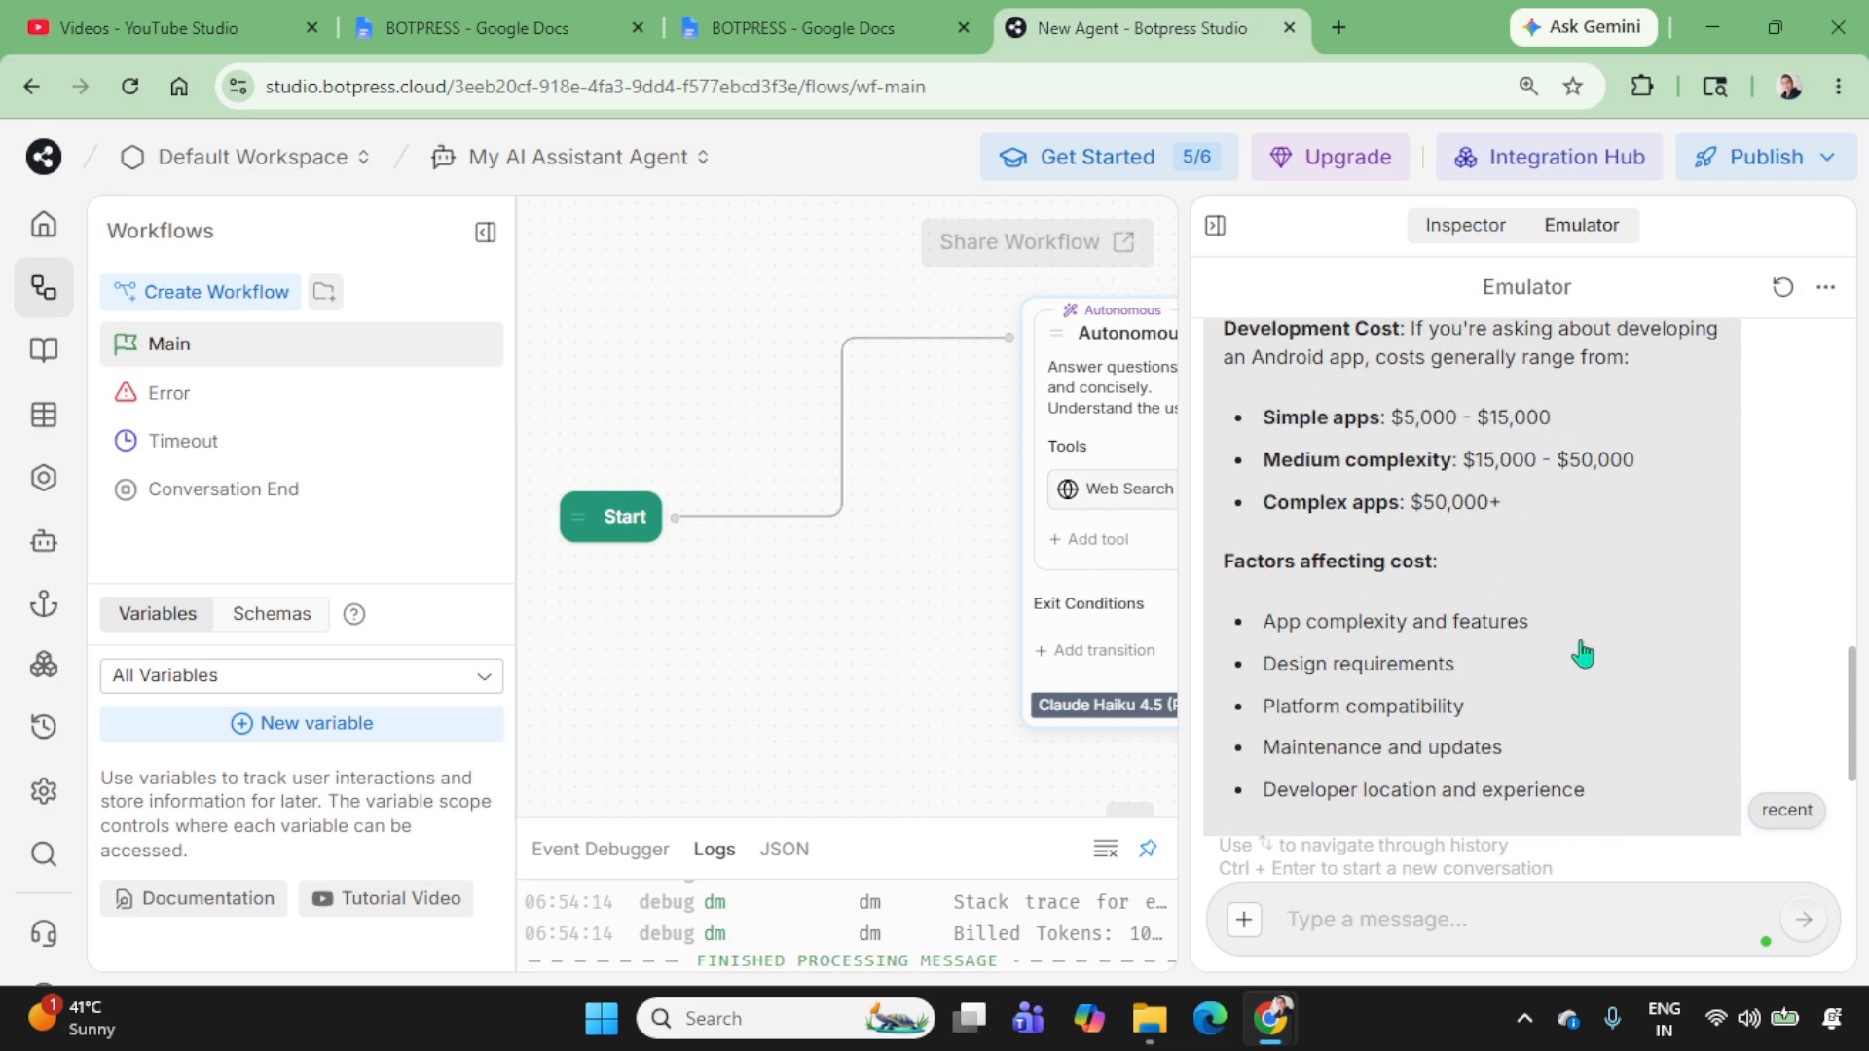
scroll(1581, 654, "up", 1)
scroll(1582, 654, "up", 1)
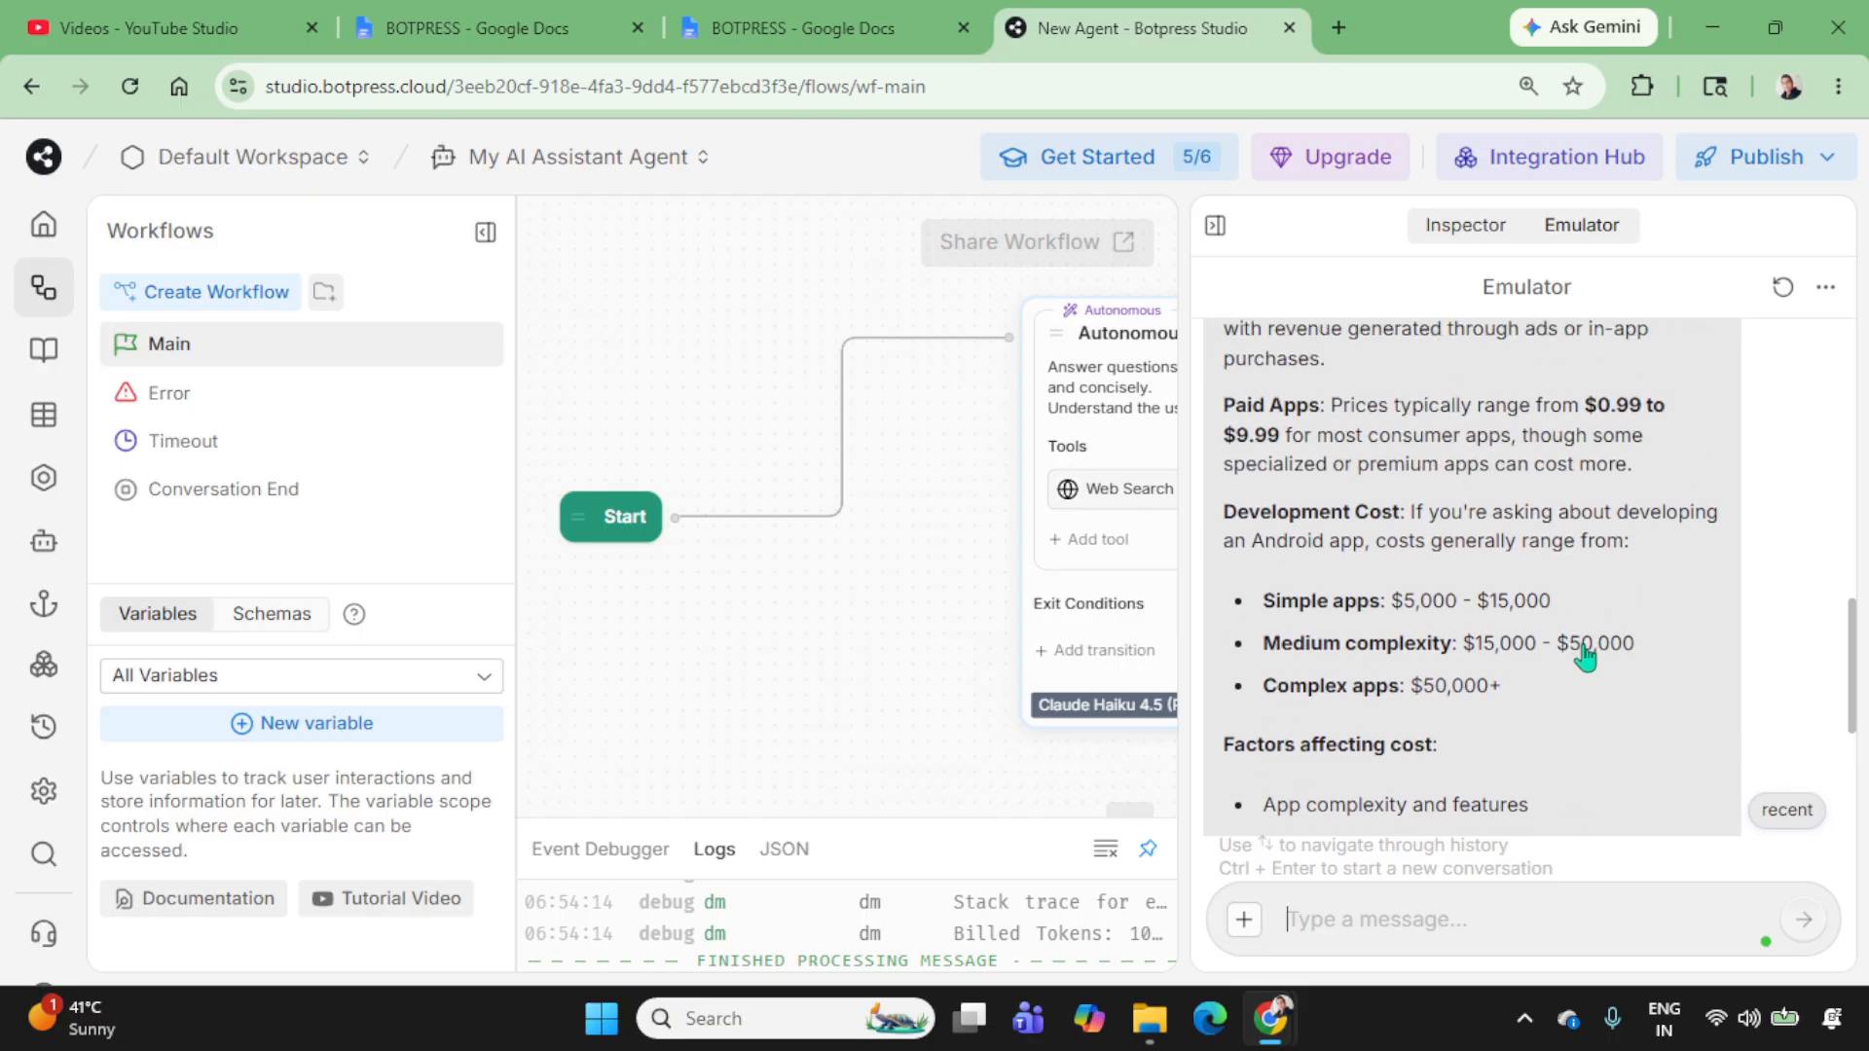
scroll(1586, 657, "down", 3)
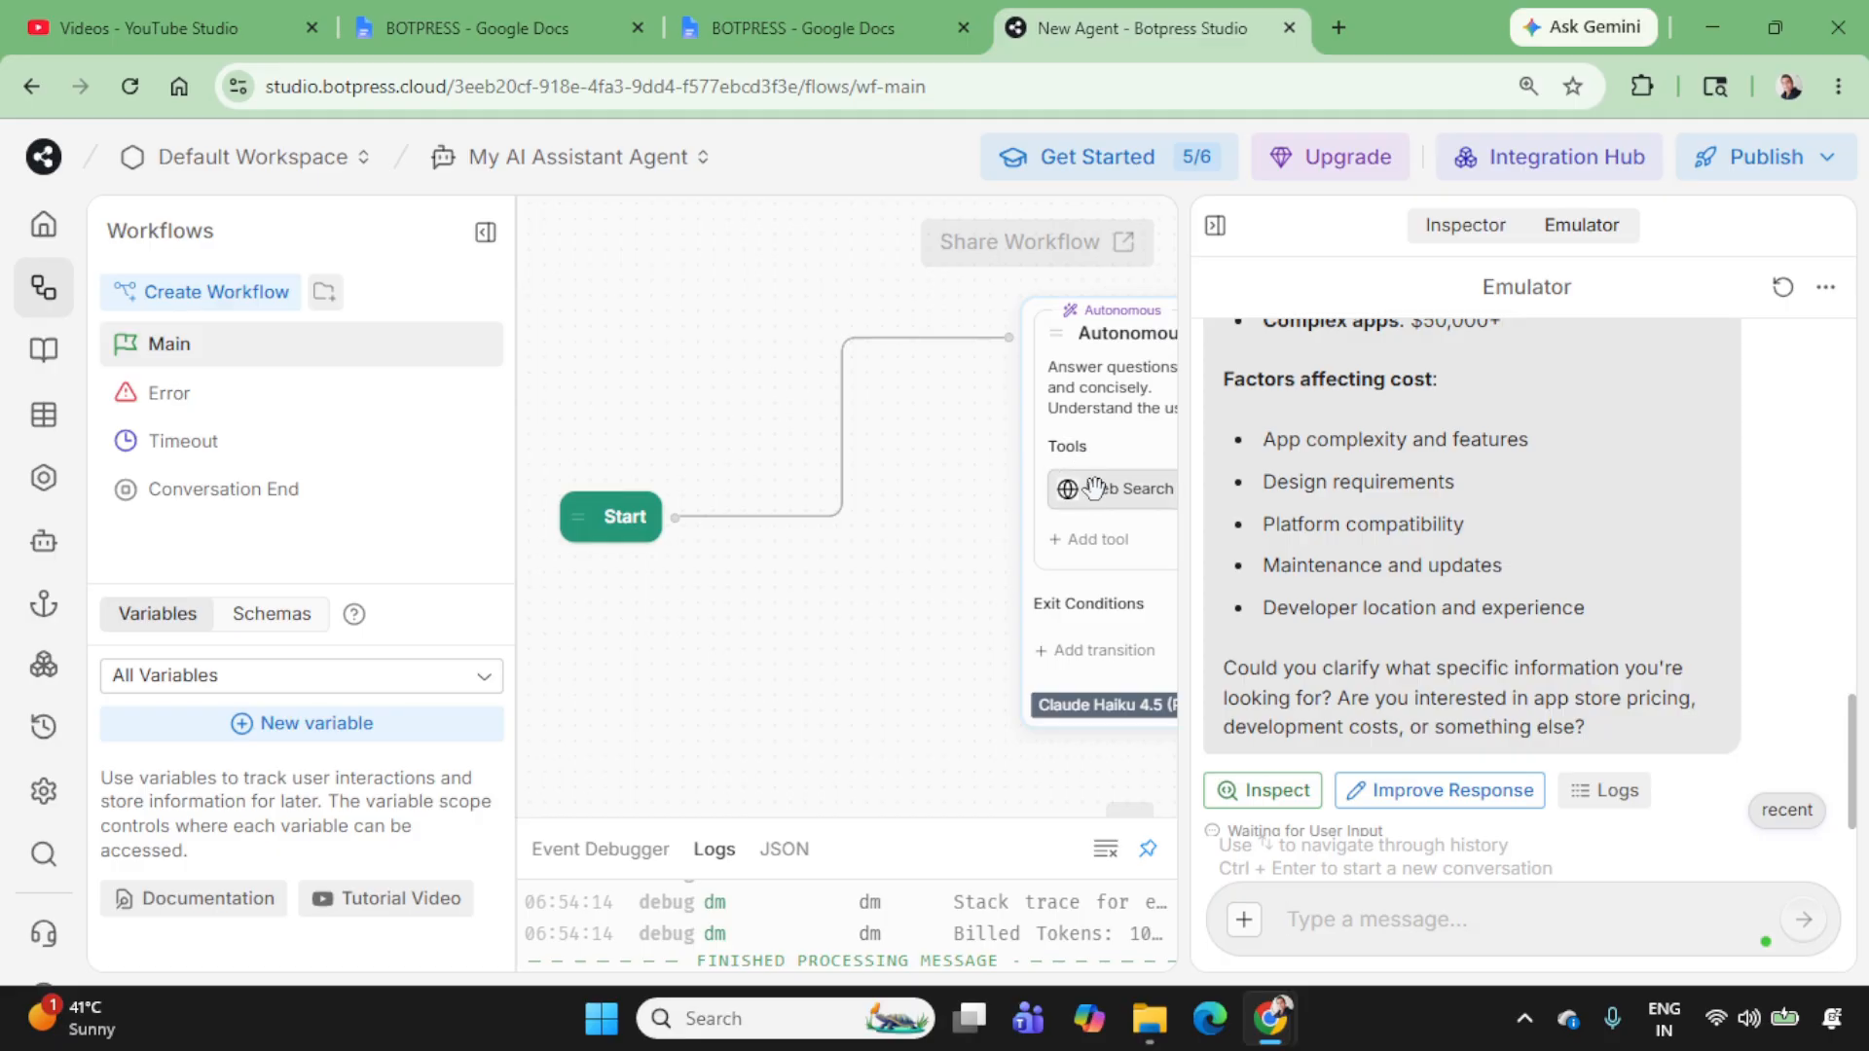
scroll(1470, 666, "up", 3)
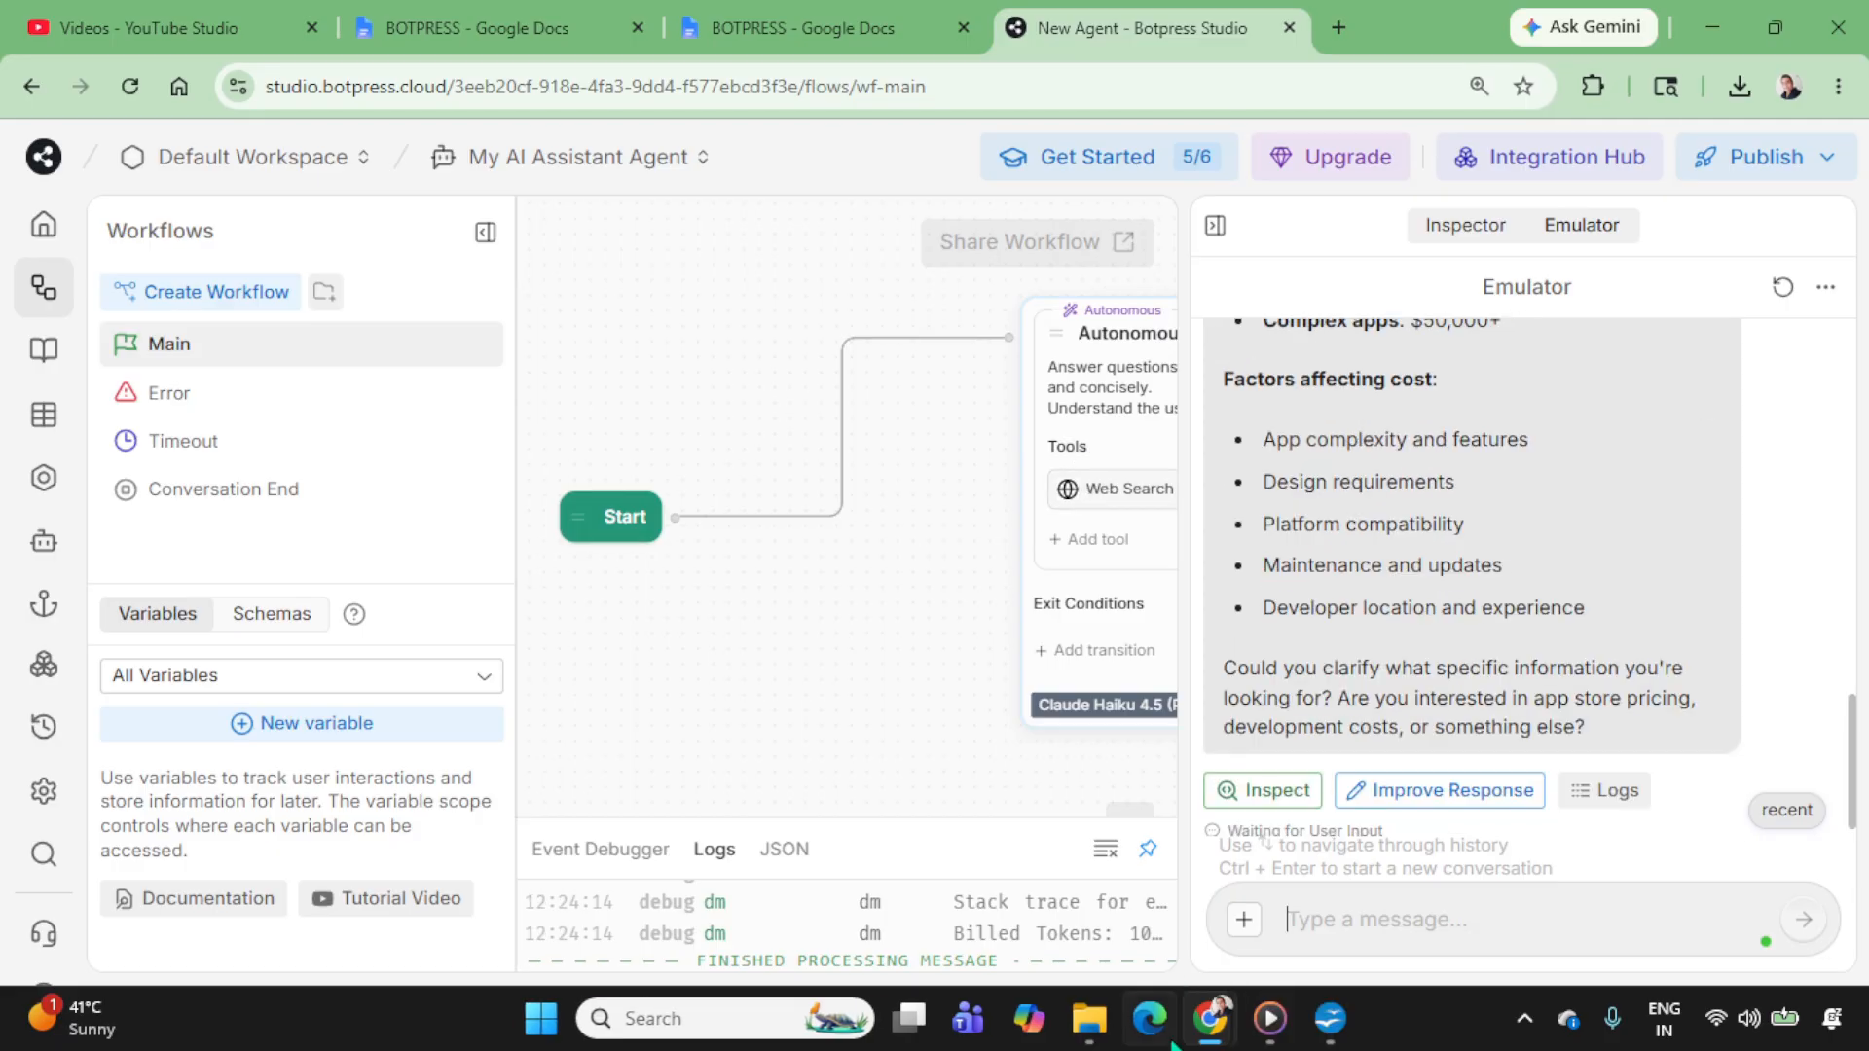
Step: Switch to OpenOffice Calc and examine the category, service name and price columns of it_service_pricing.csv
left_click(1335, 1014)
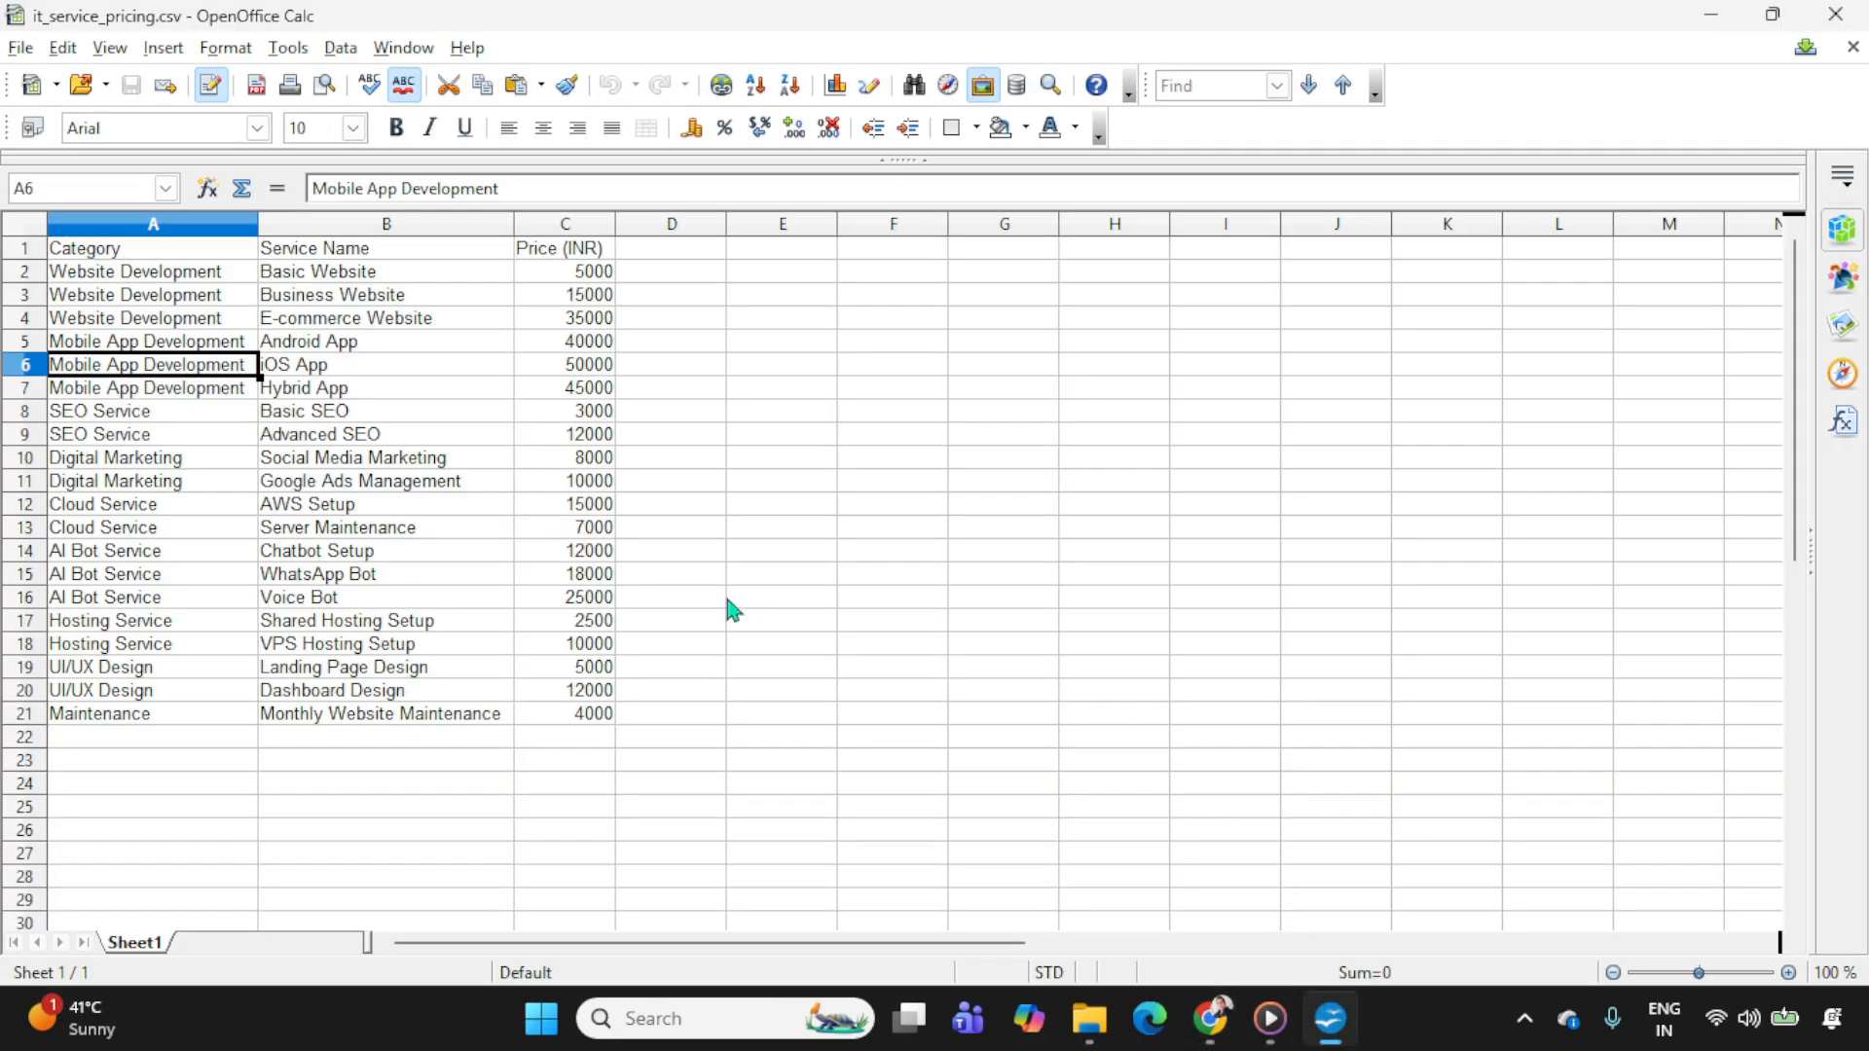
left_click(252, 224)
left_click(357, 322)
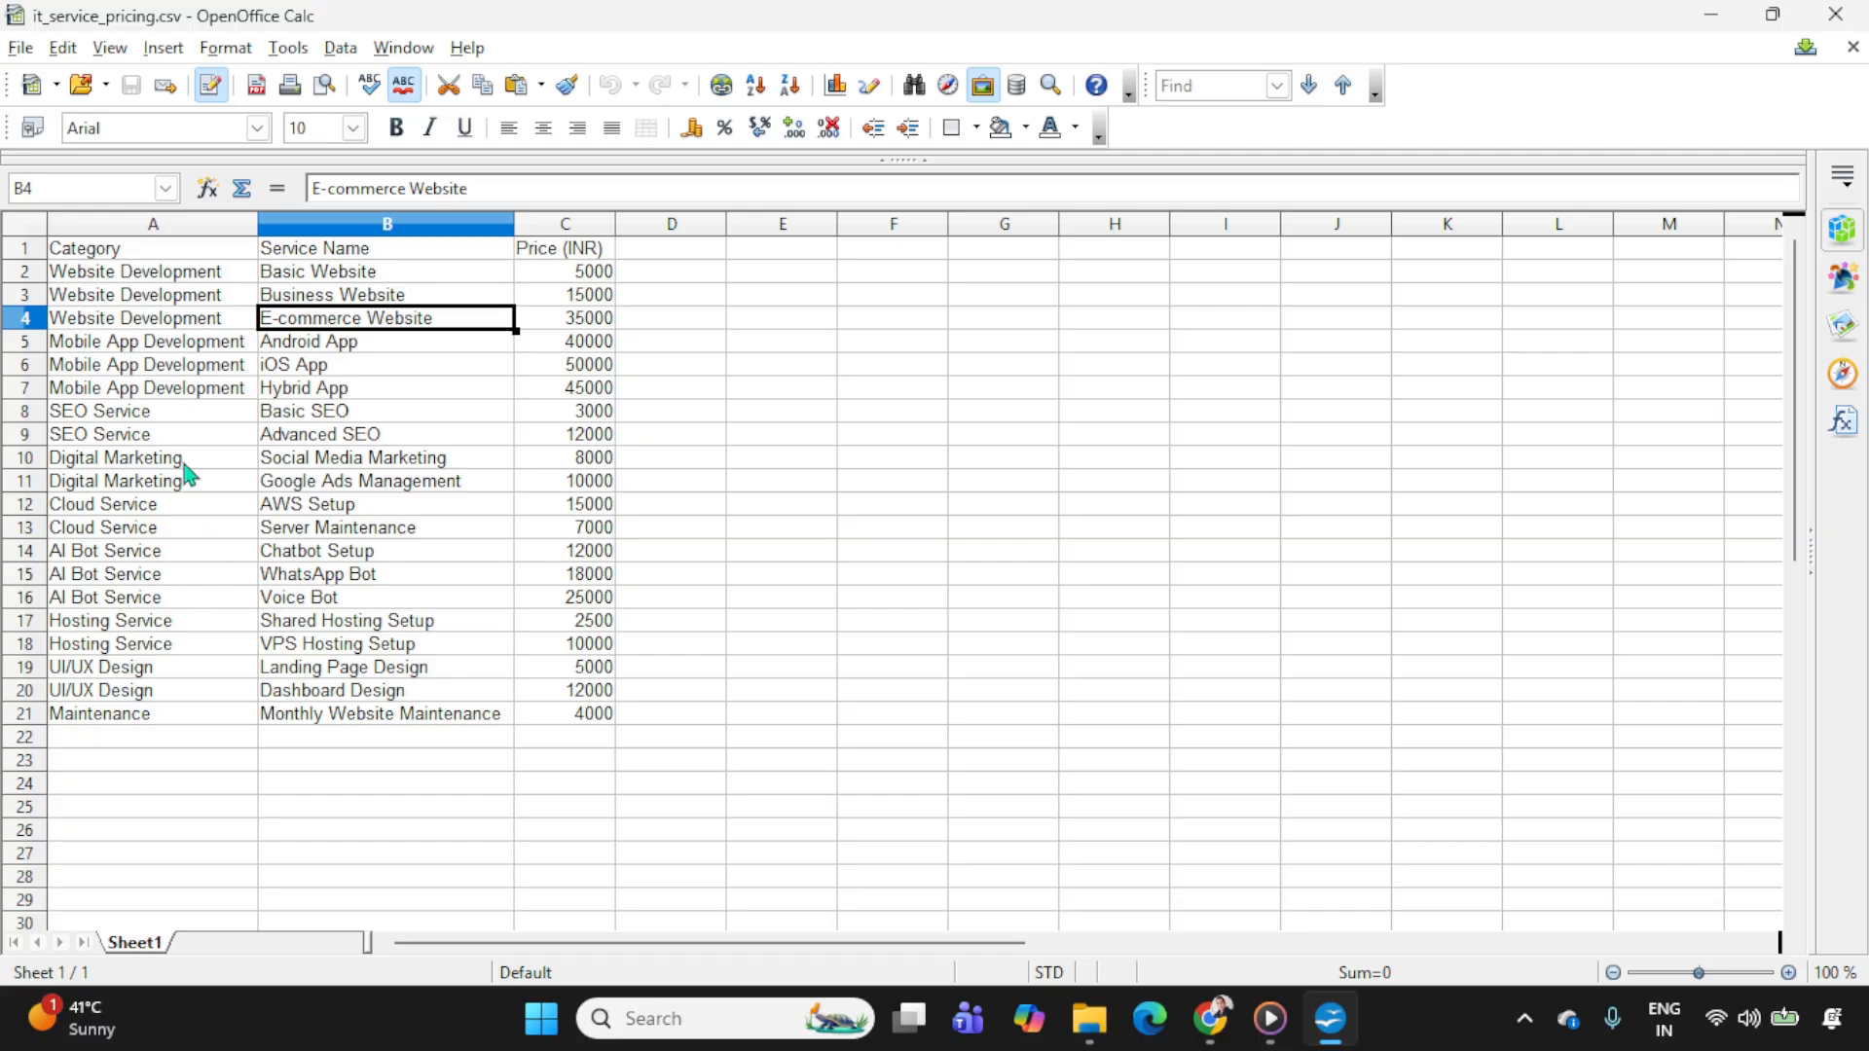
left_click(138, 278)
left_click(378, 282)
left_click(557, 283)
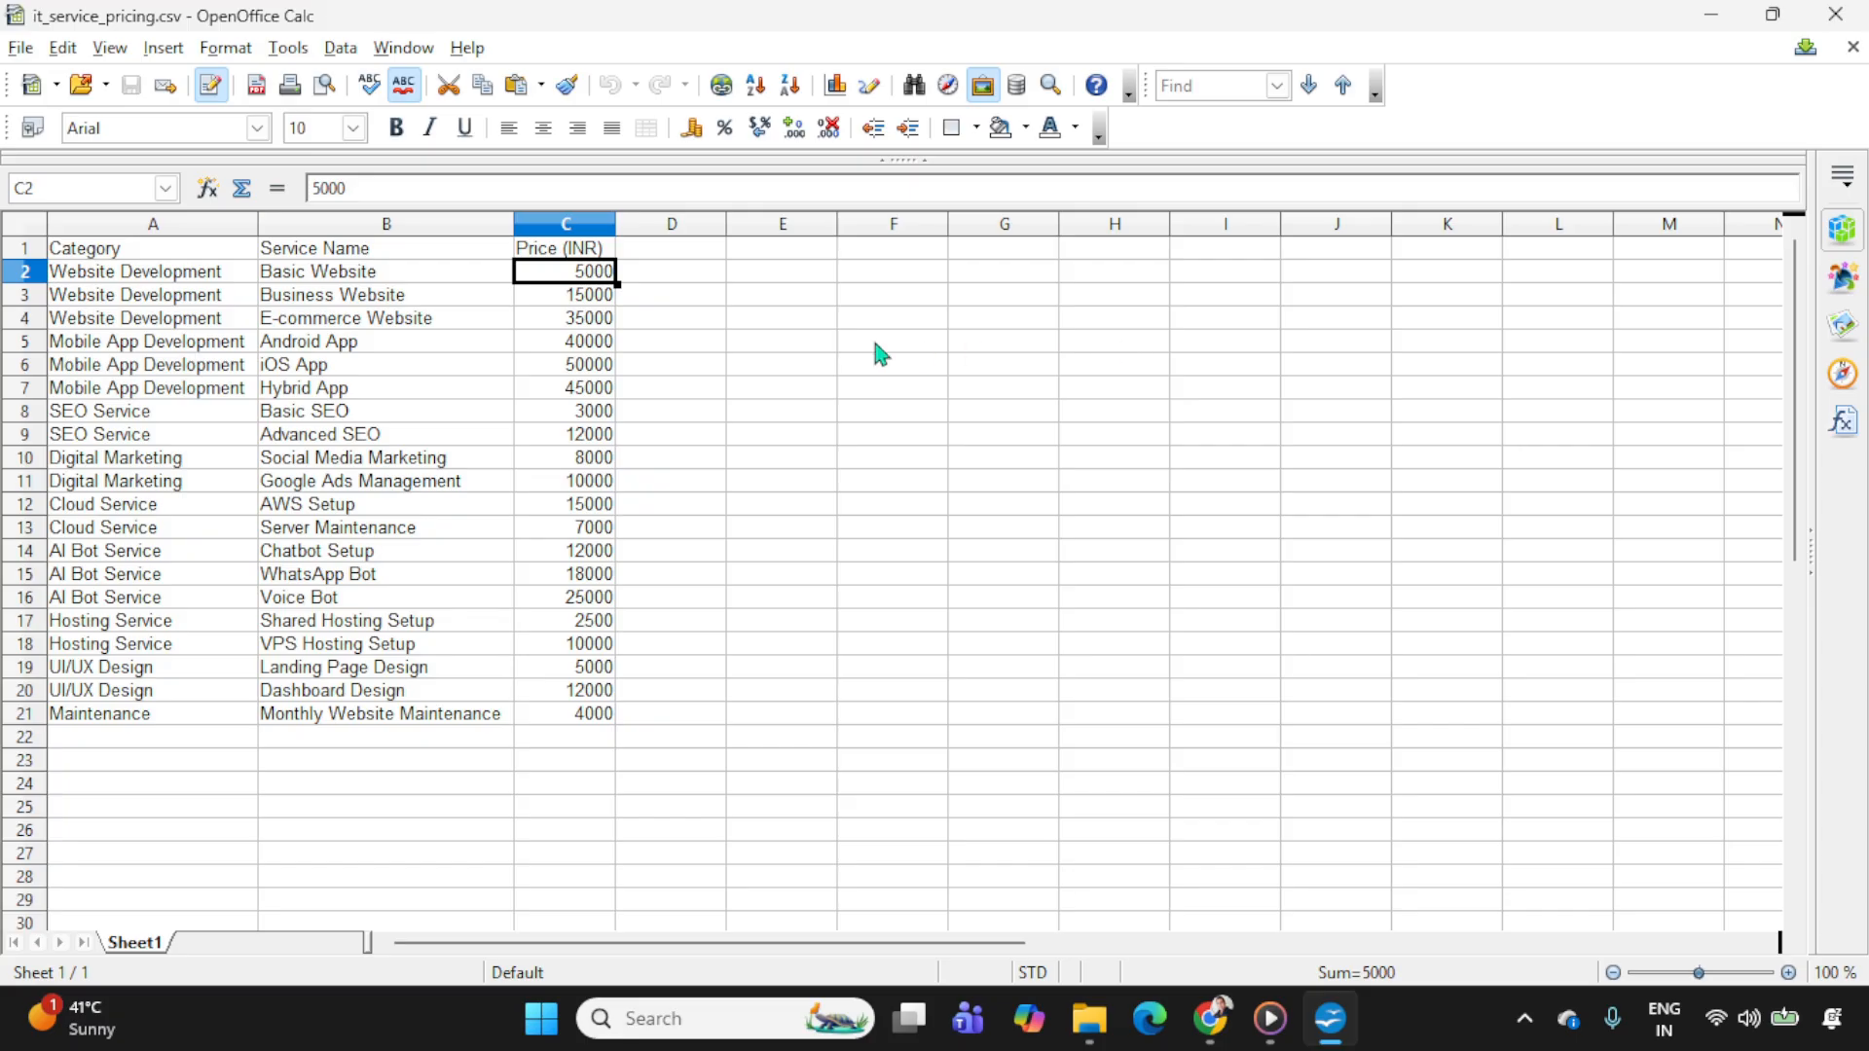
left_click(136, 300)
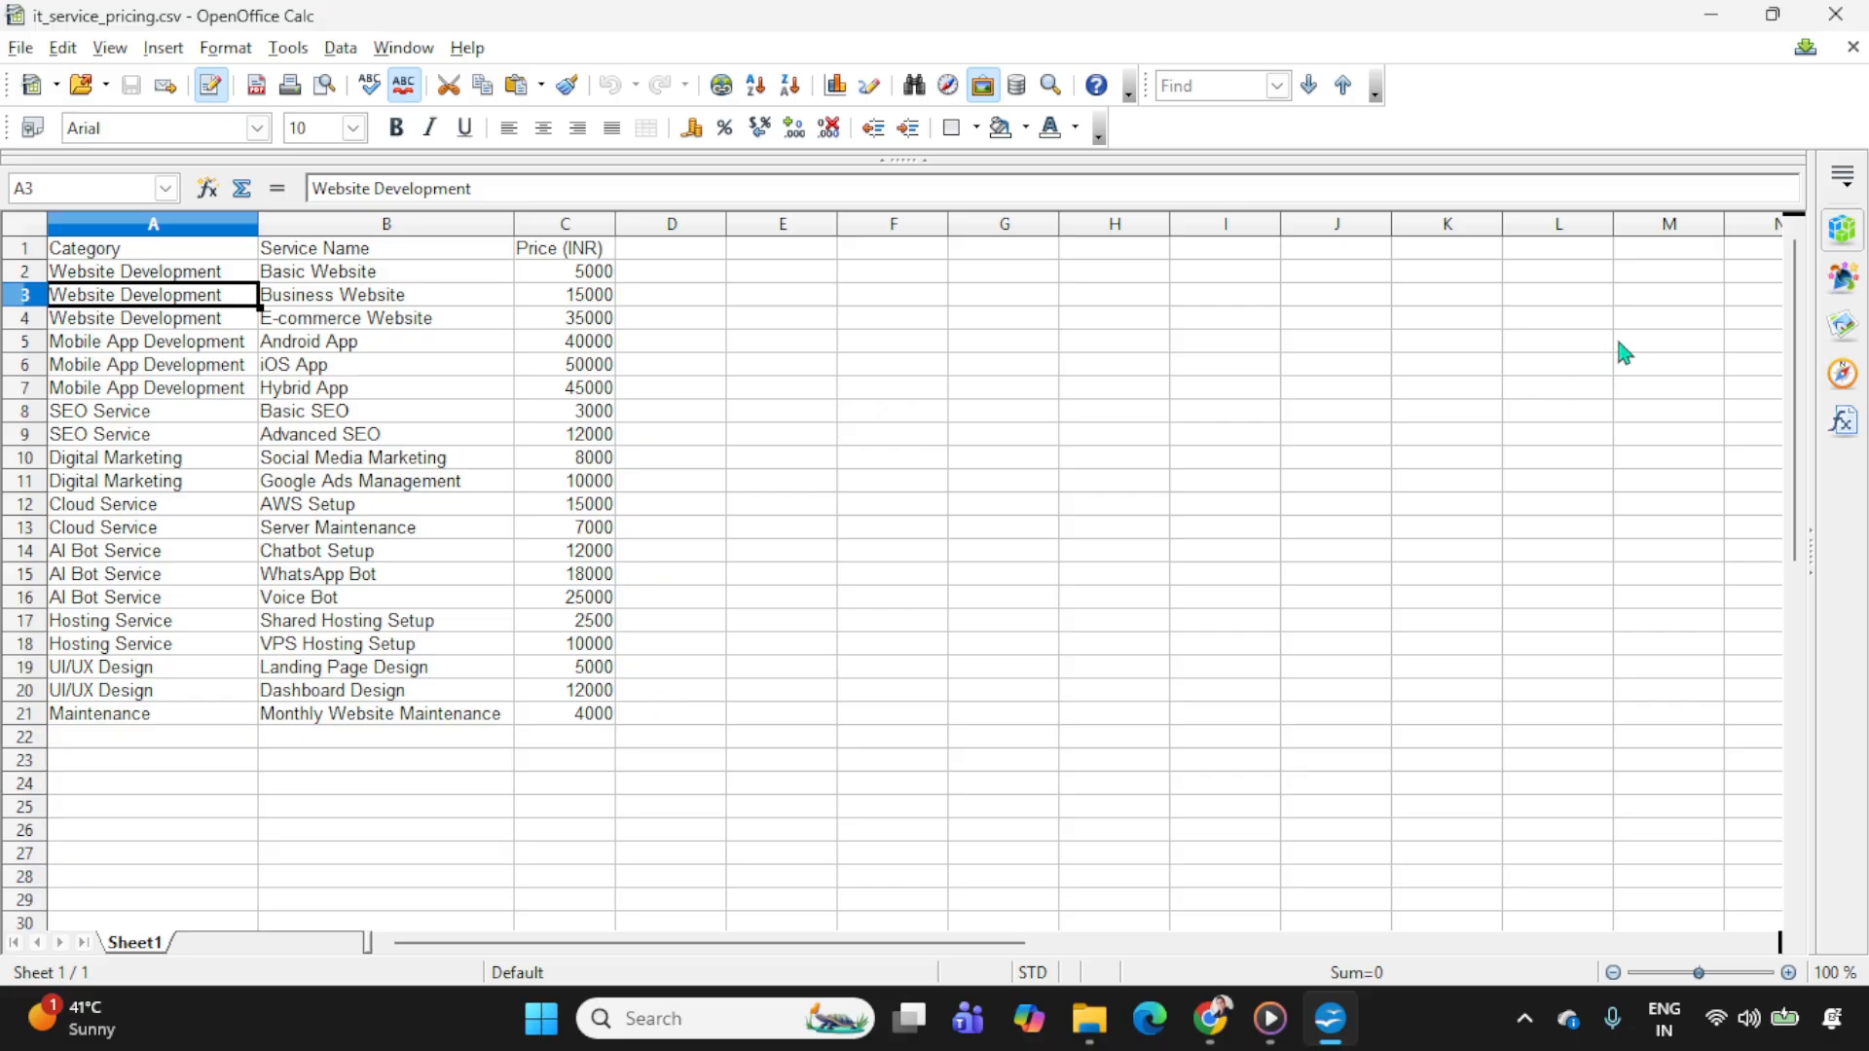
Step: Switch back to Botpress Studio in Chrome and create a new knowledge base named "mycompany"
key("alt+Tab")
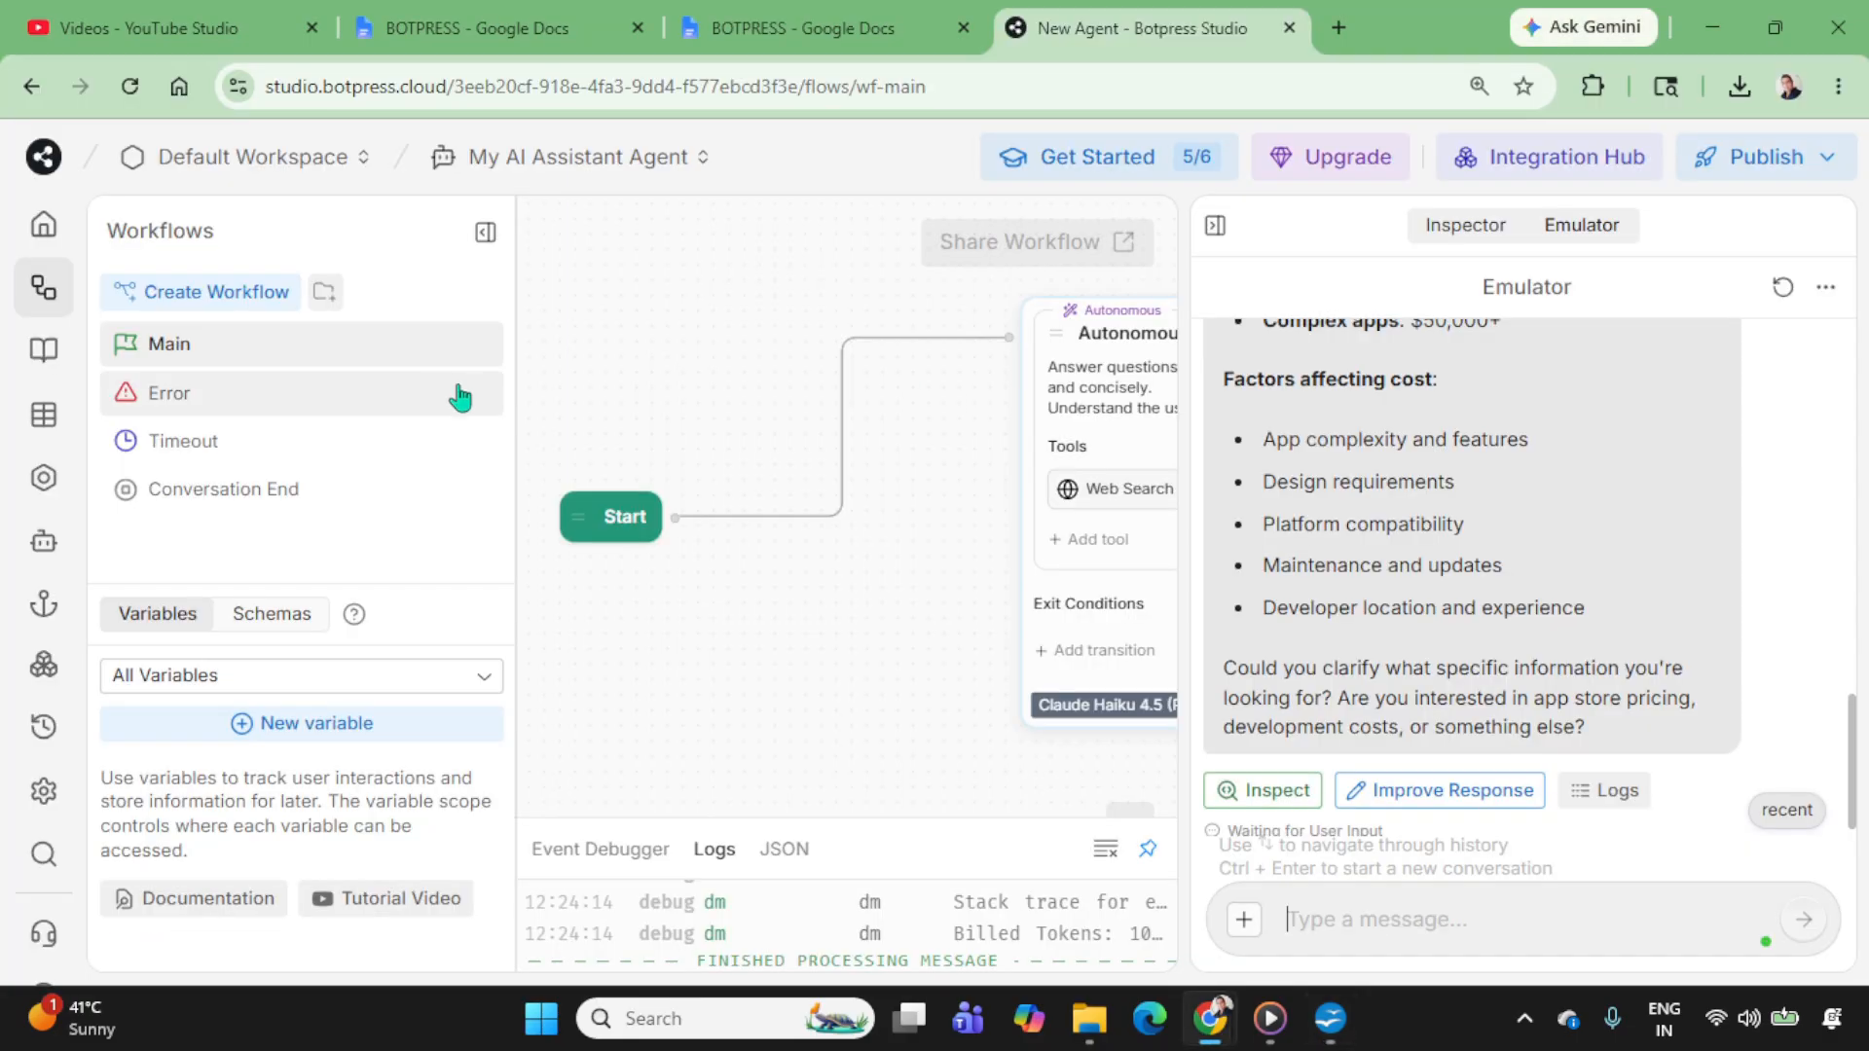
left_click(36, 352)
left_click(229, 297)
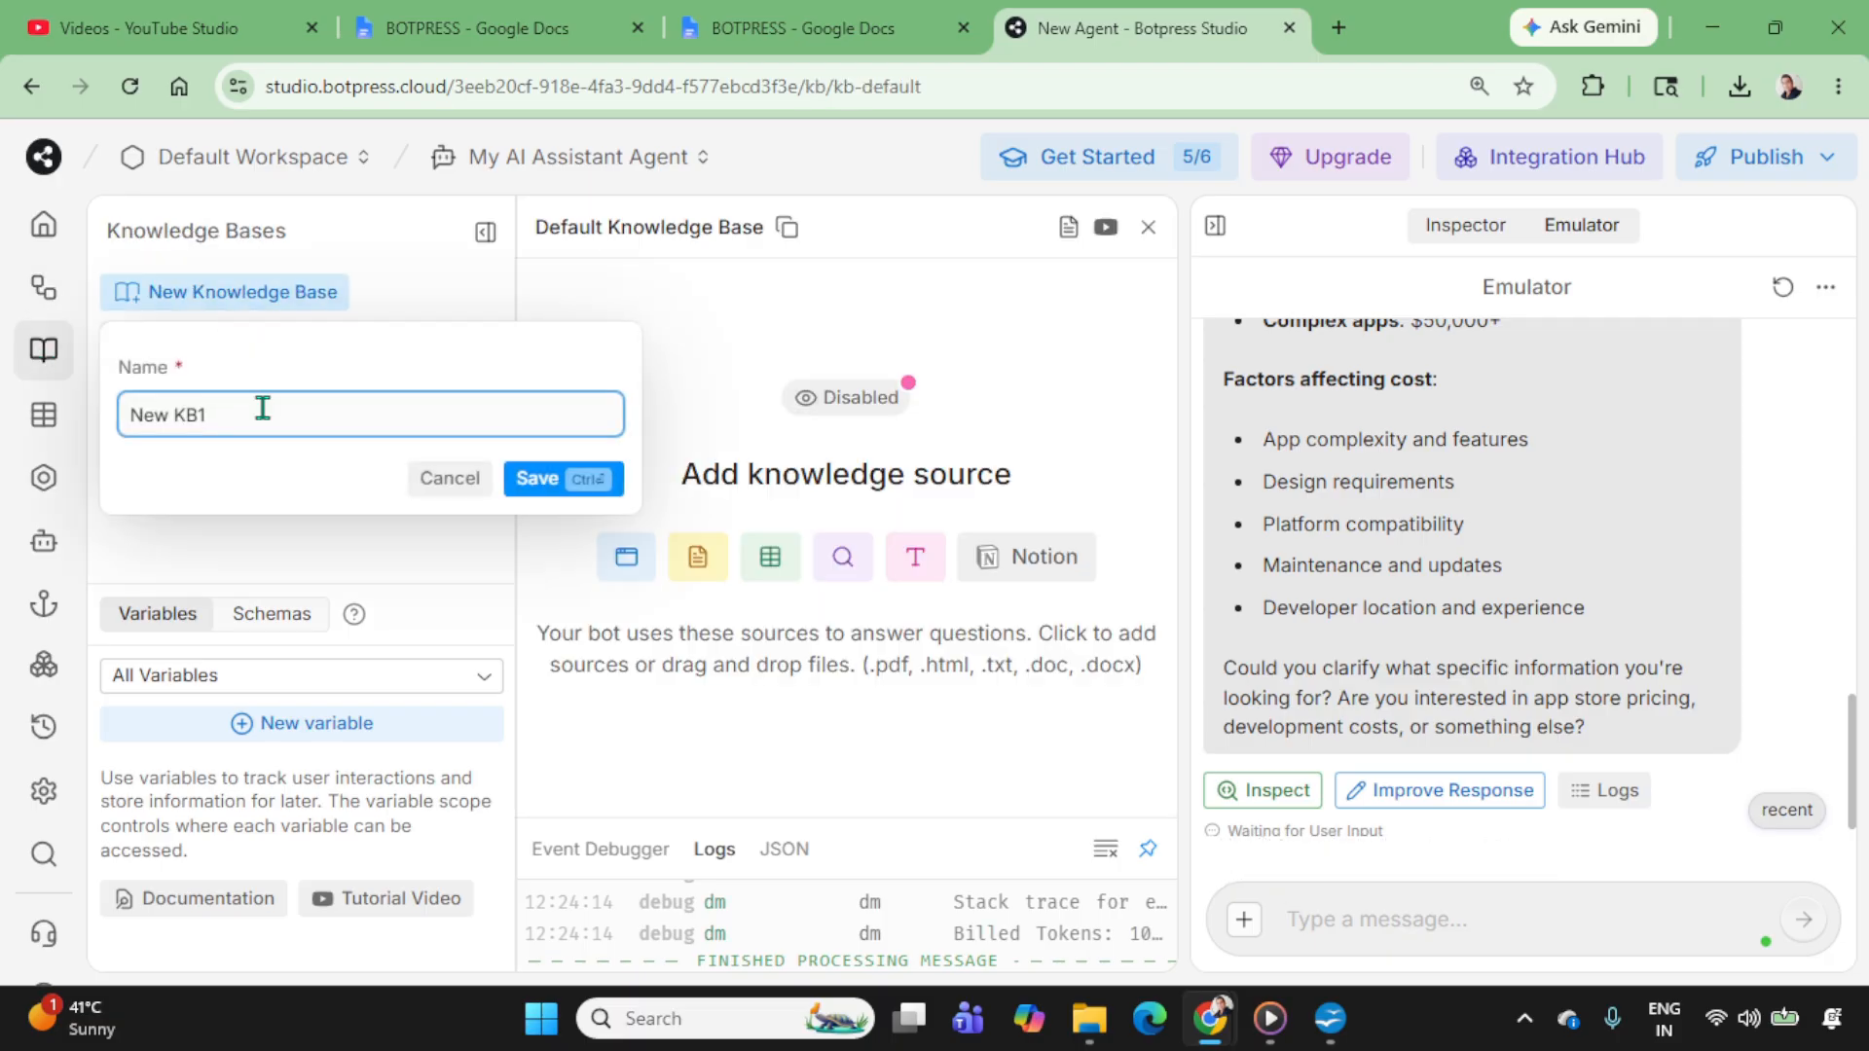
key("ctrl+shift+Left")
key("ctrl+shift+Left")
type("mycompany")
left_click(531, 491)
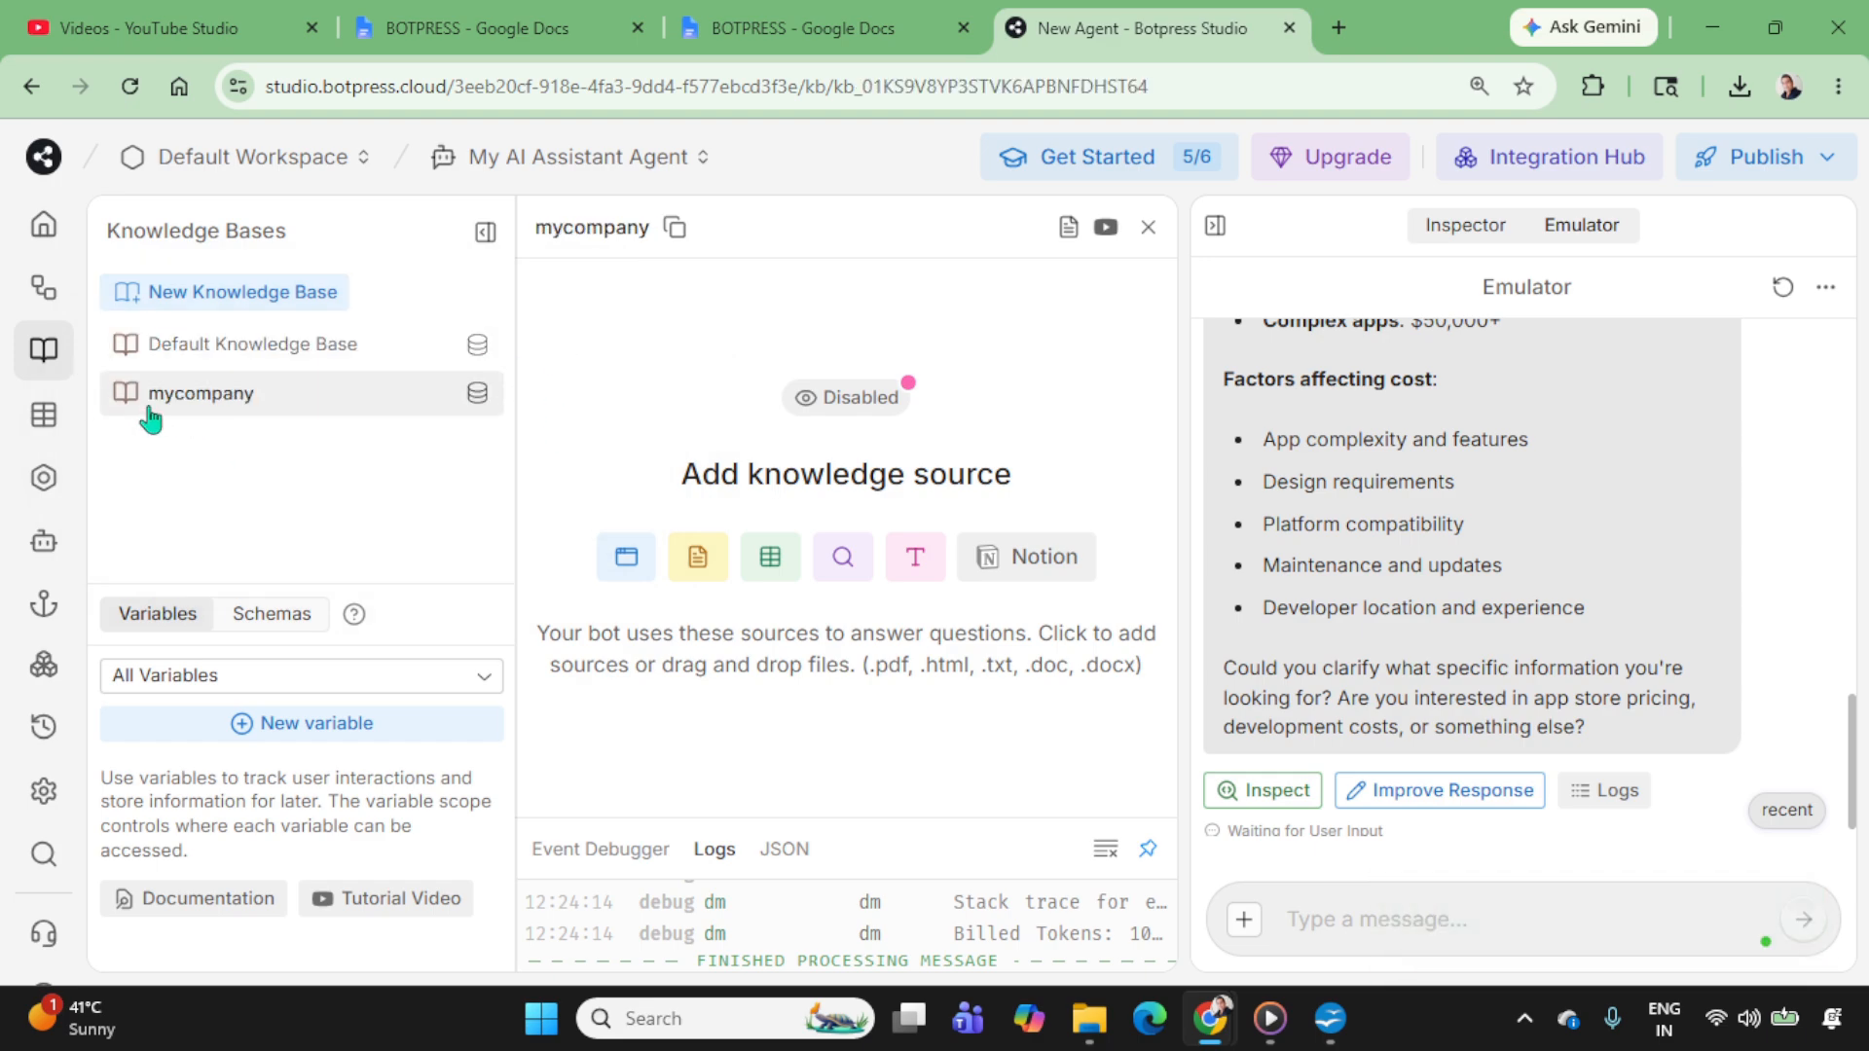
Step: Create a new table named "price" with a row storage factor of 1
left_click(43, 416)
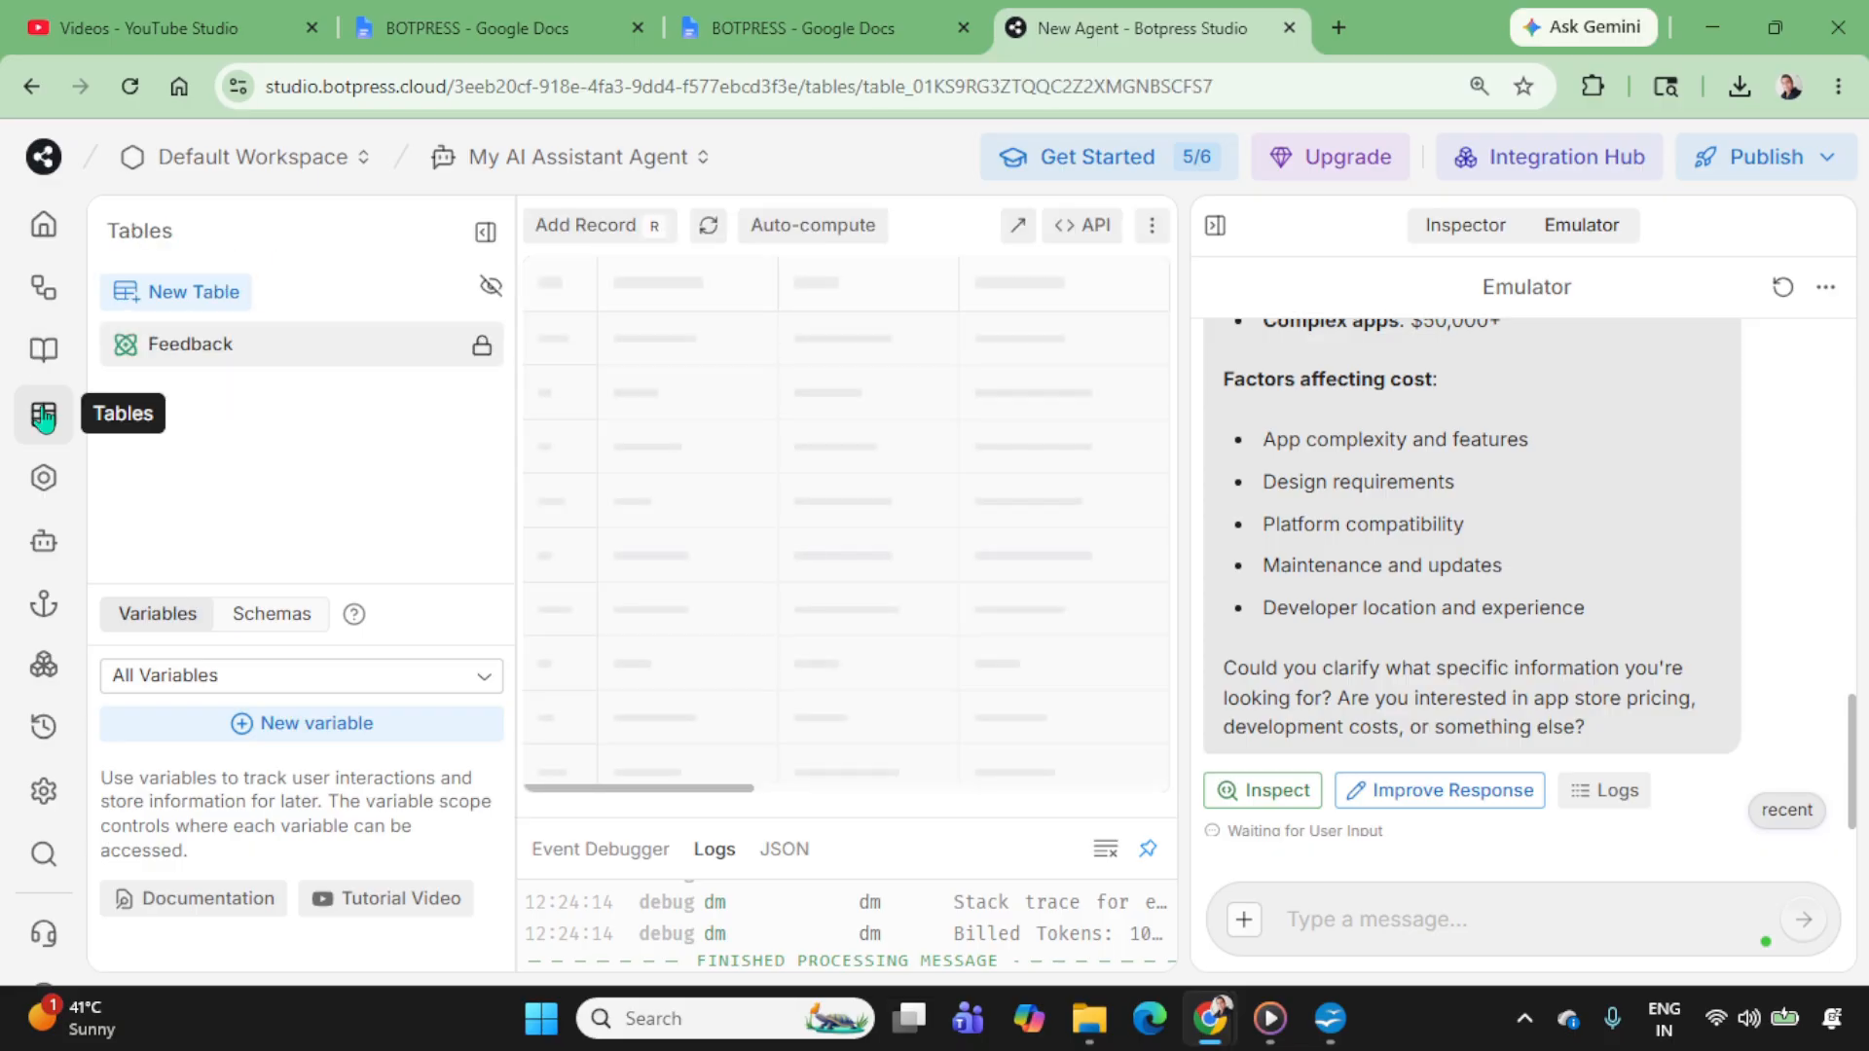
left_click(205, 302)
double_click(255, 425)
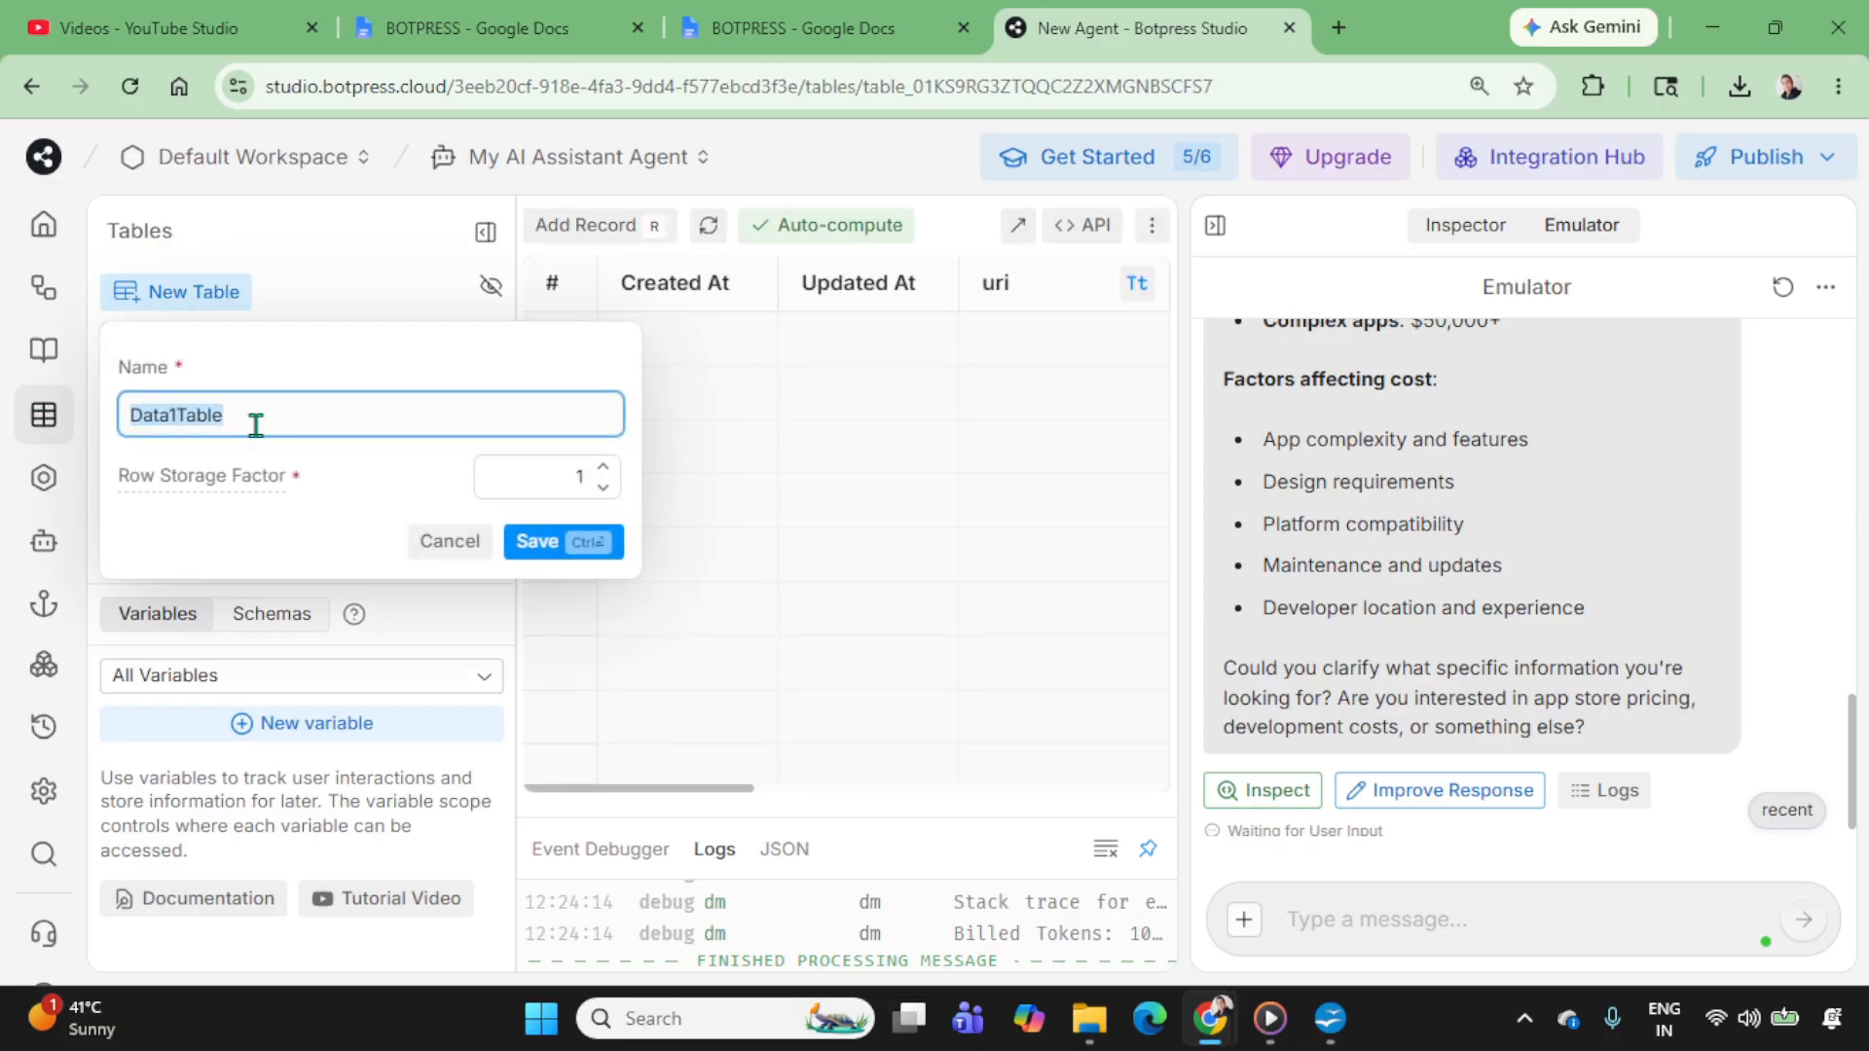
type("pric")
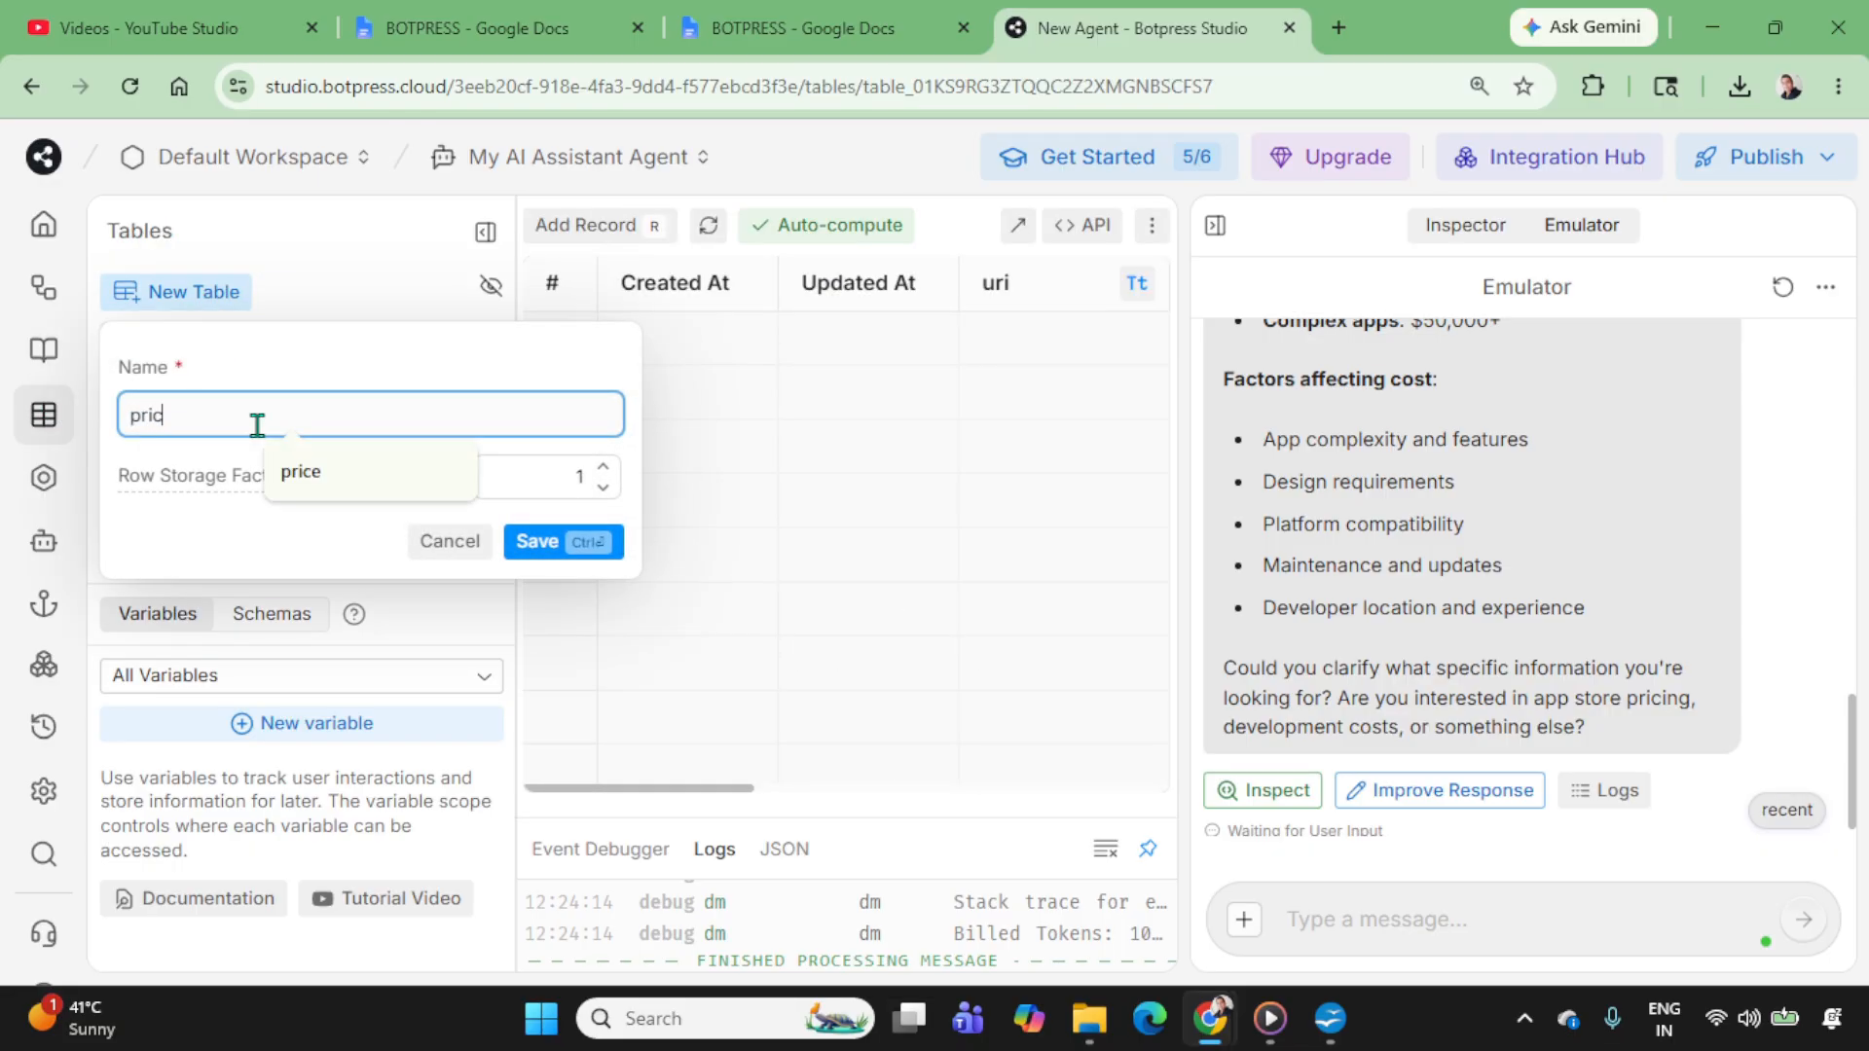
left_click(314, 496)
left_click(550, 544)
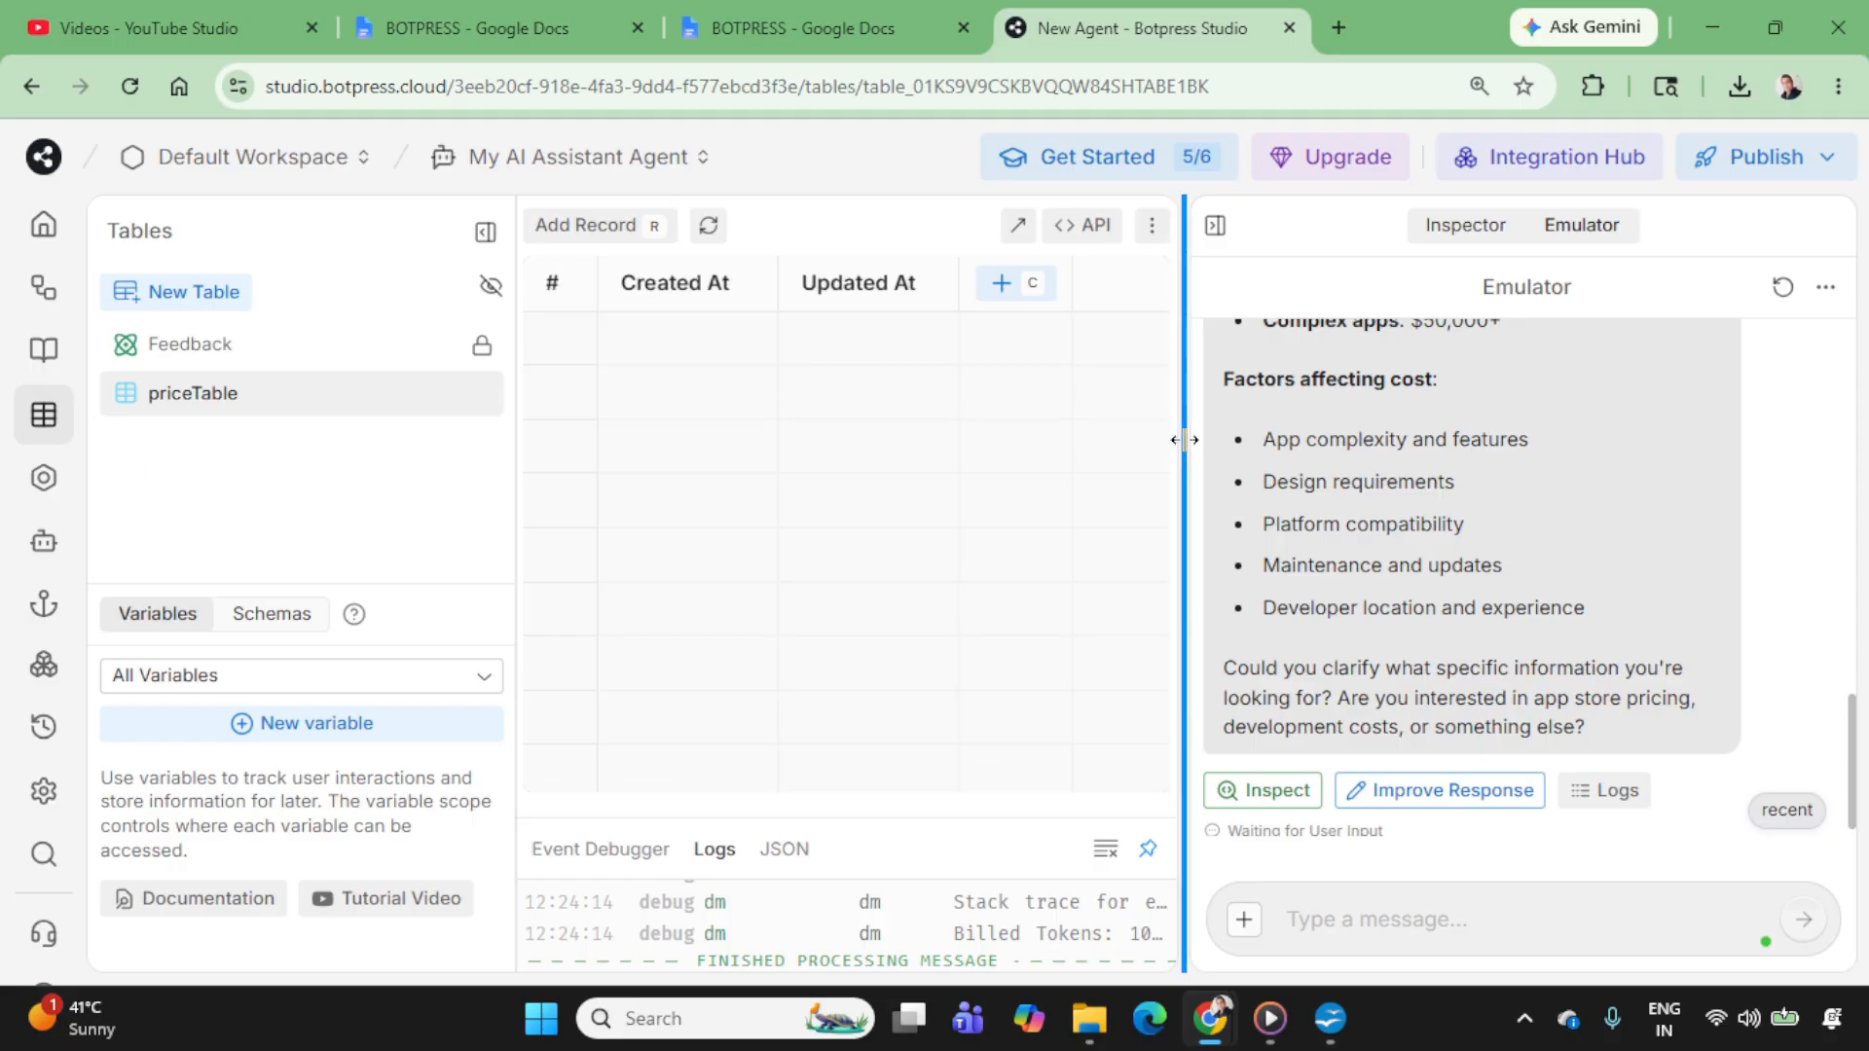
Step: Import it_service_pricing from Downloads into priceTable with string columns Category and Service Name and number column Price (INR), and inspect the imported columns
left_click_drag(1184, 440, 1489, 446)
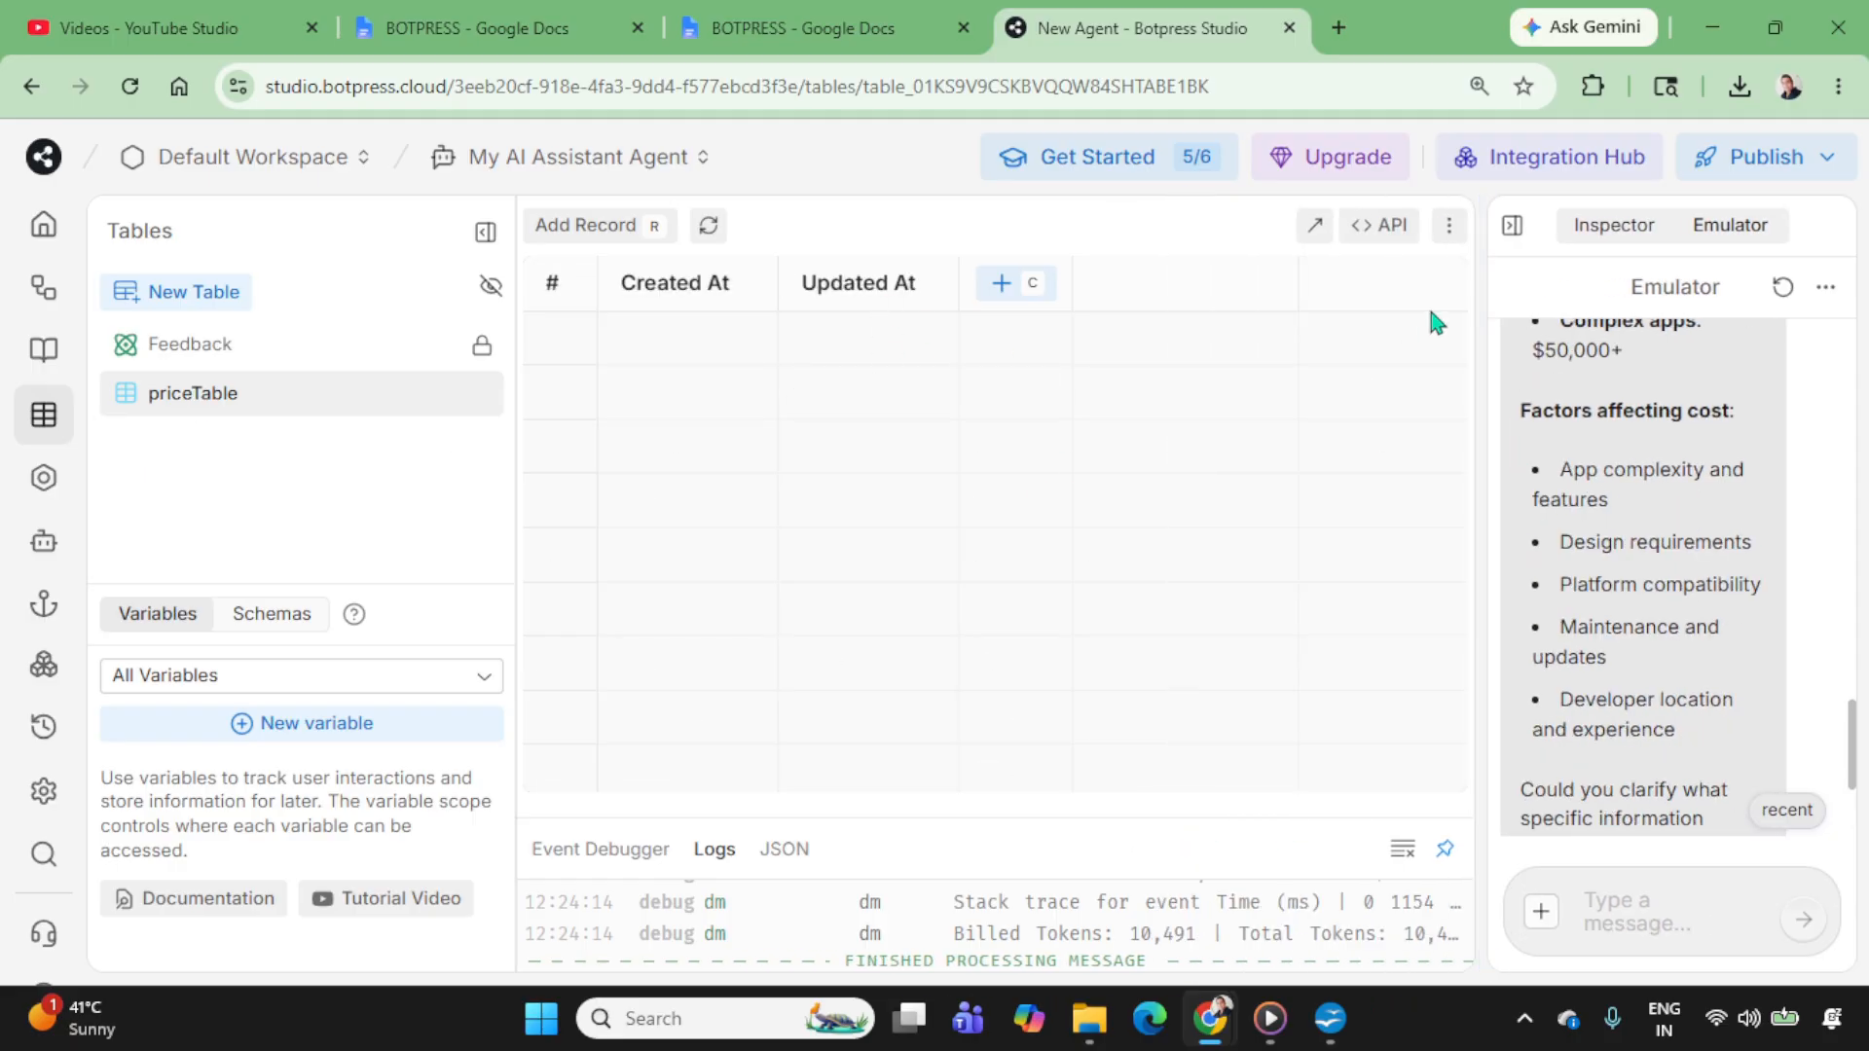
left_click(1448, 225)
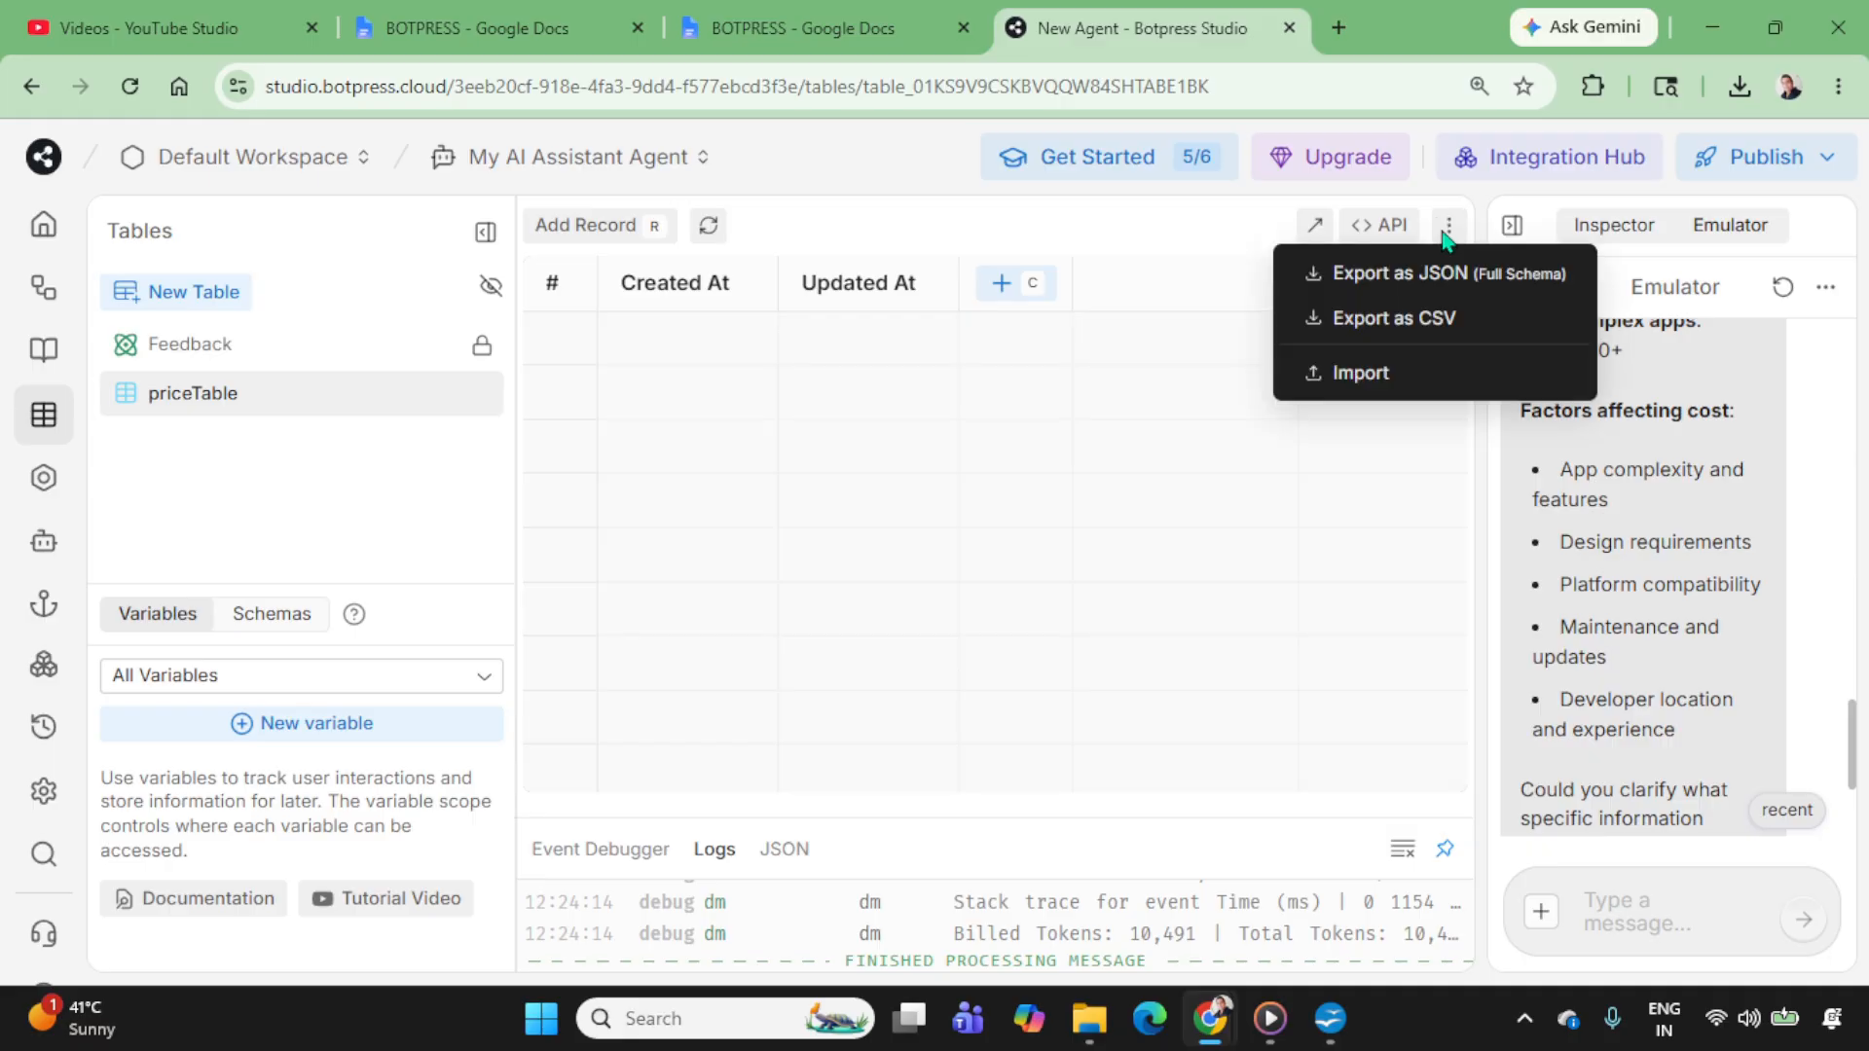
left_click(1390, 383)
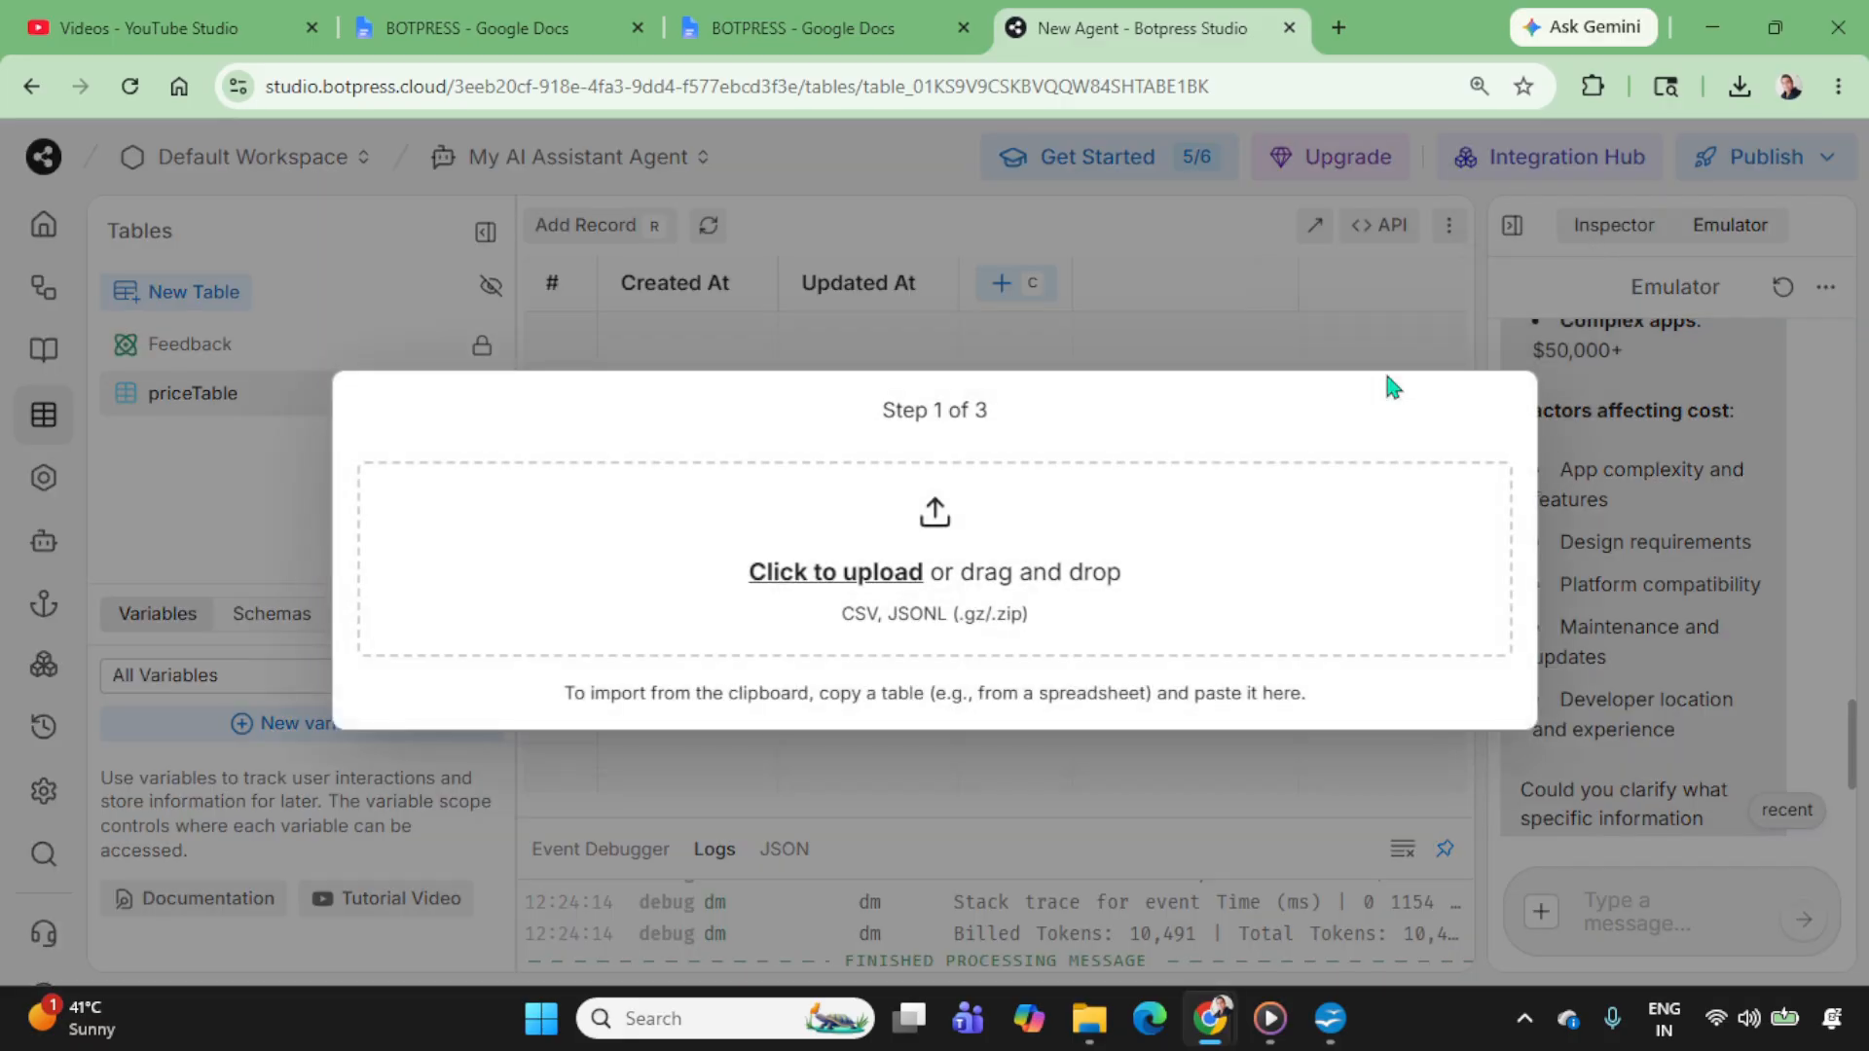
left_click(874, 578)
left_click(342, 230)
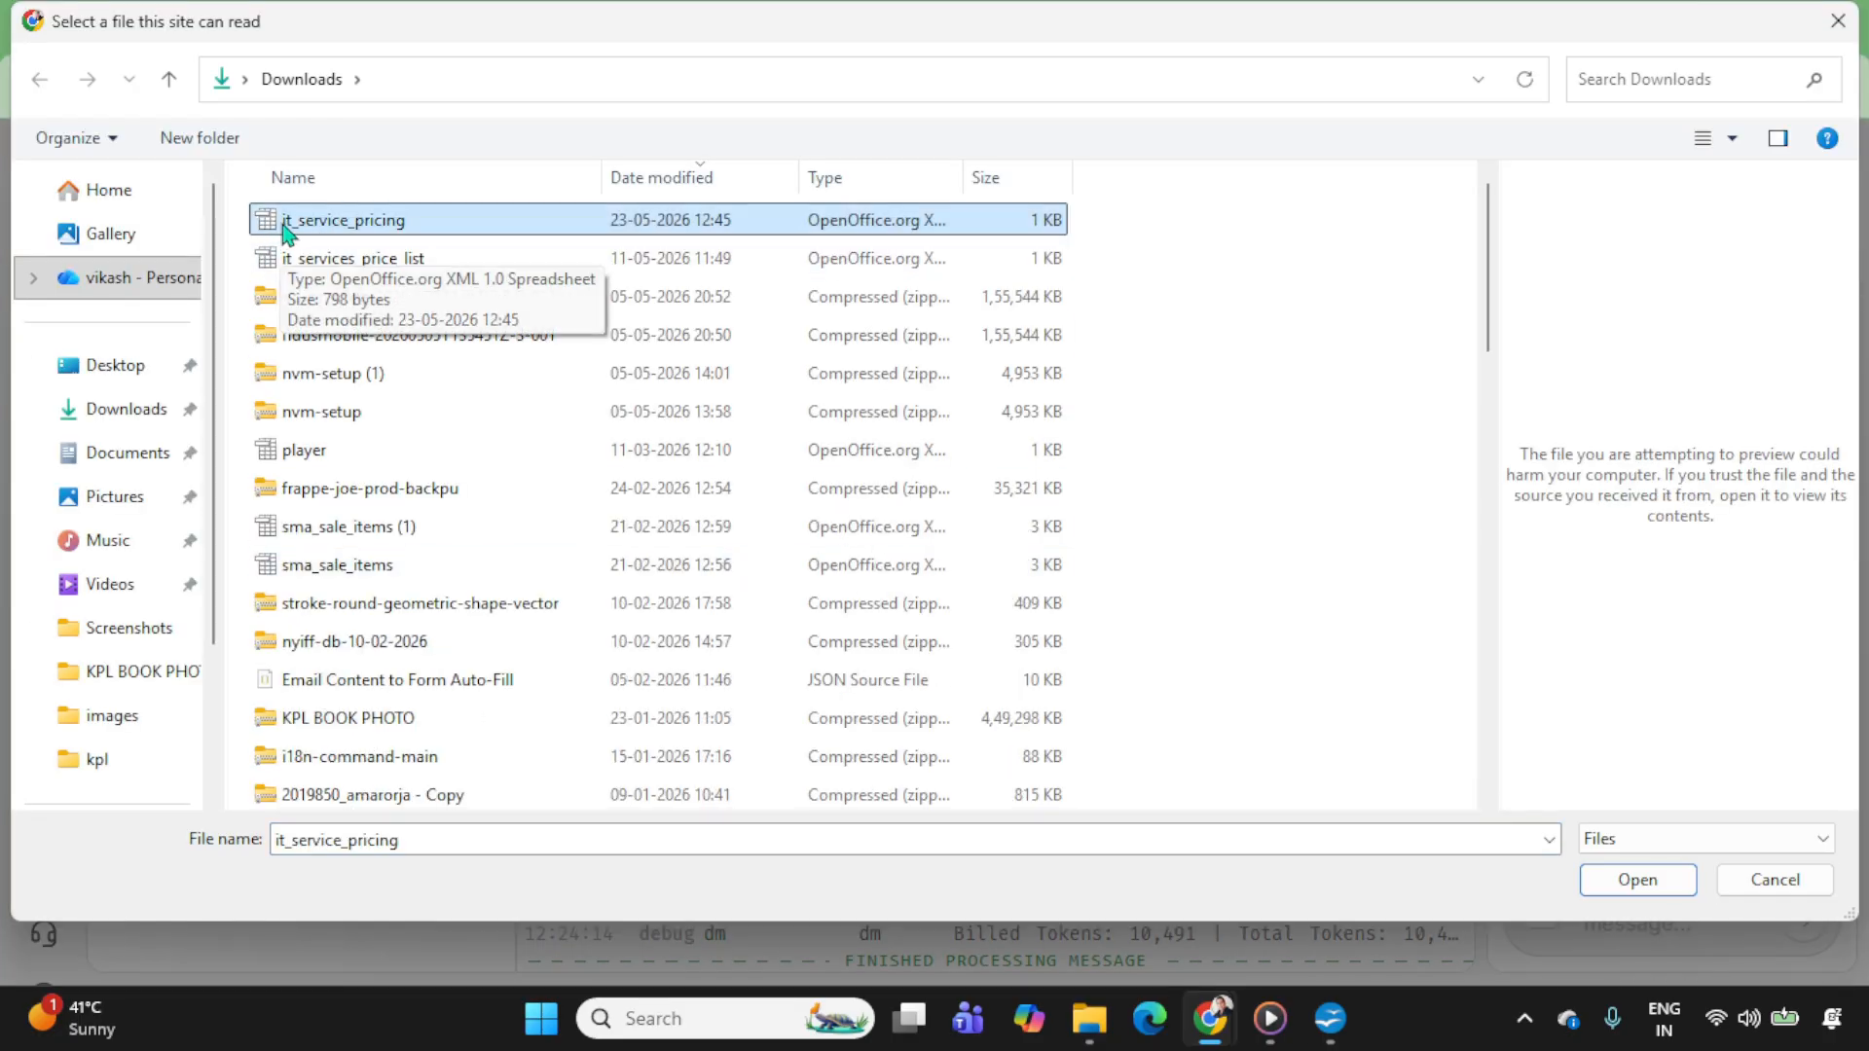
key("alt+Tab")
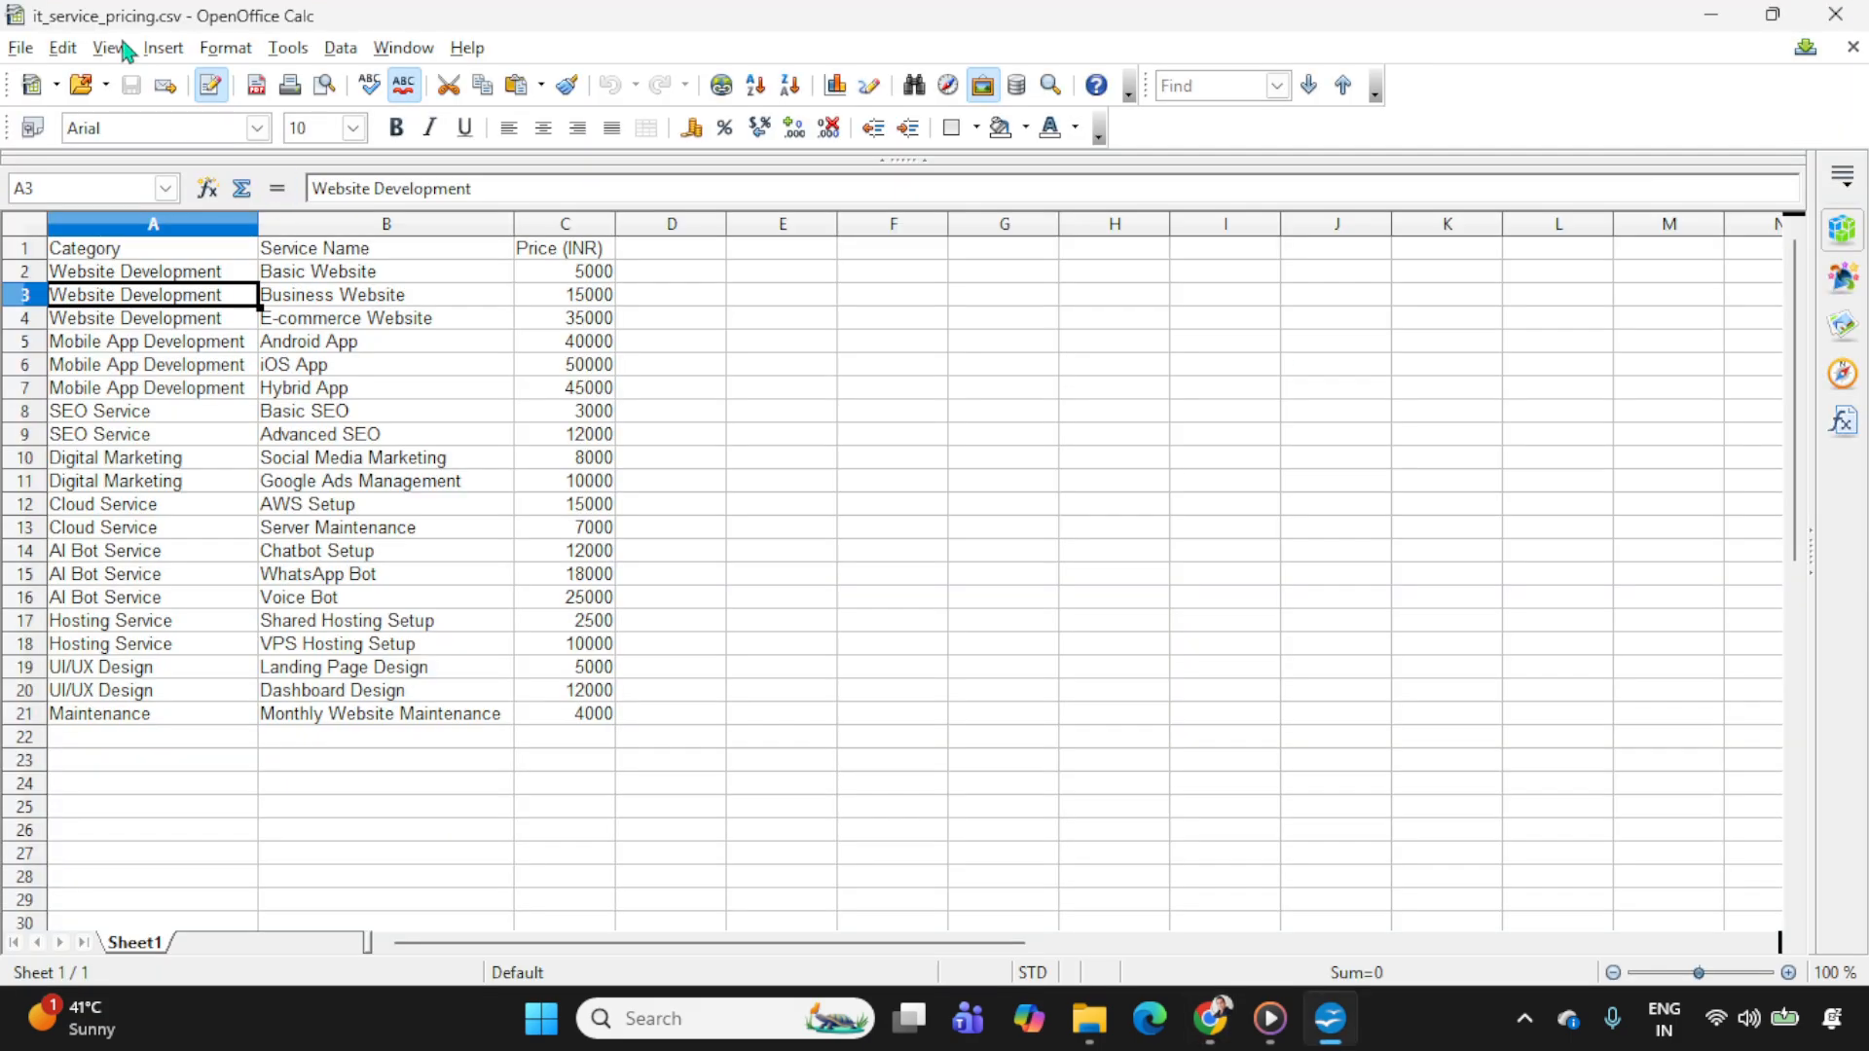
key("alt+Tab")
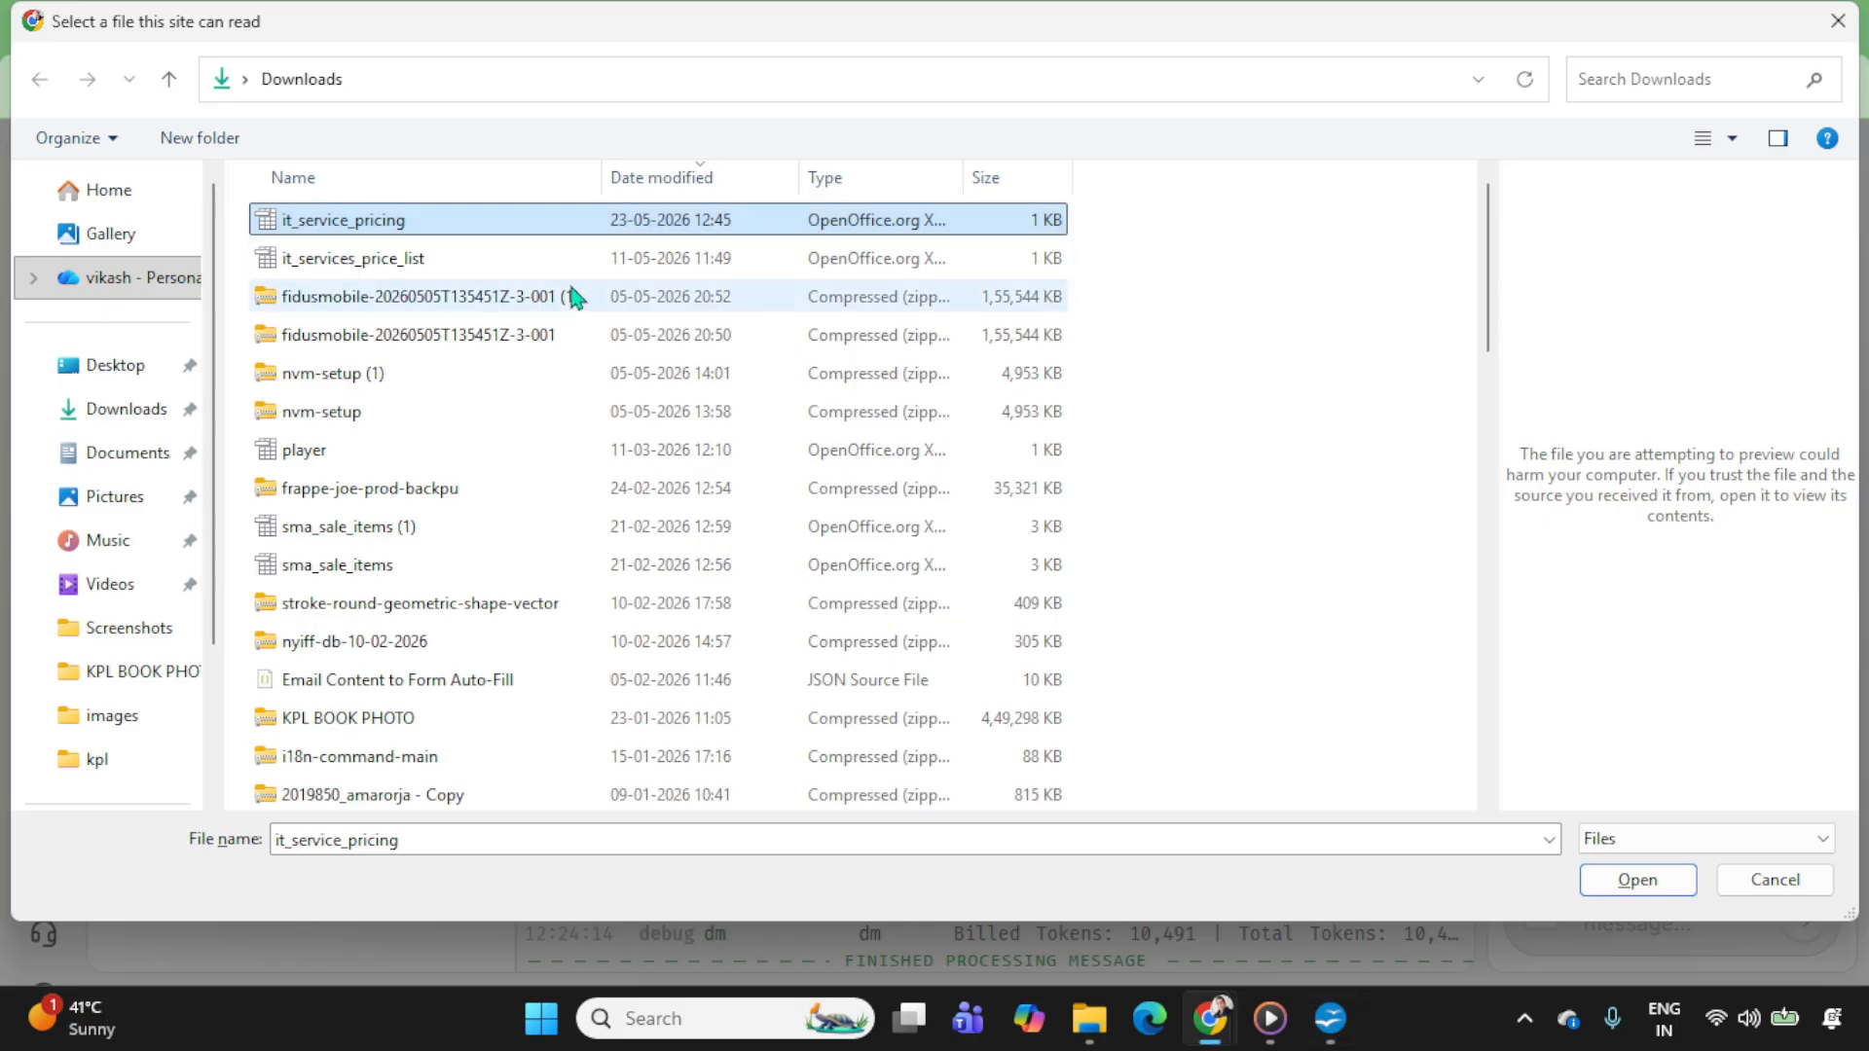
double_click(418, 221)
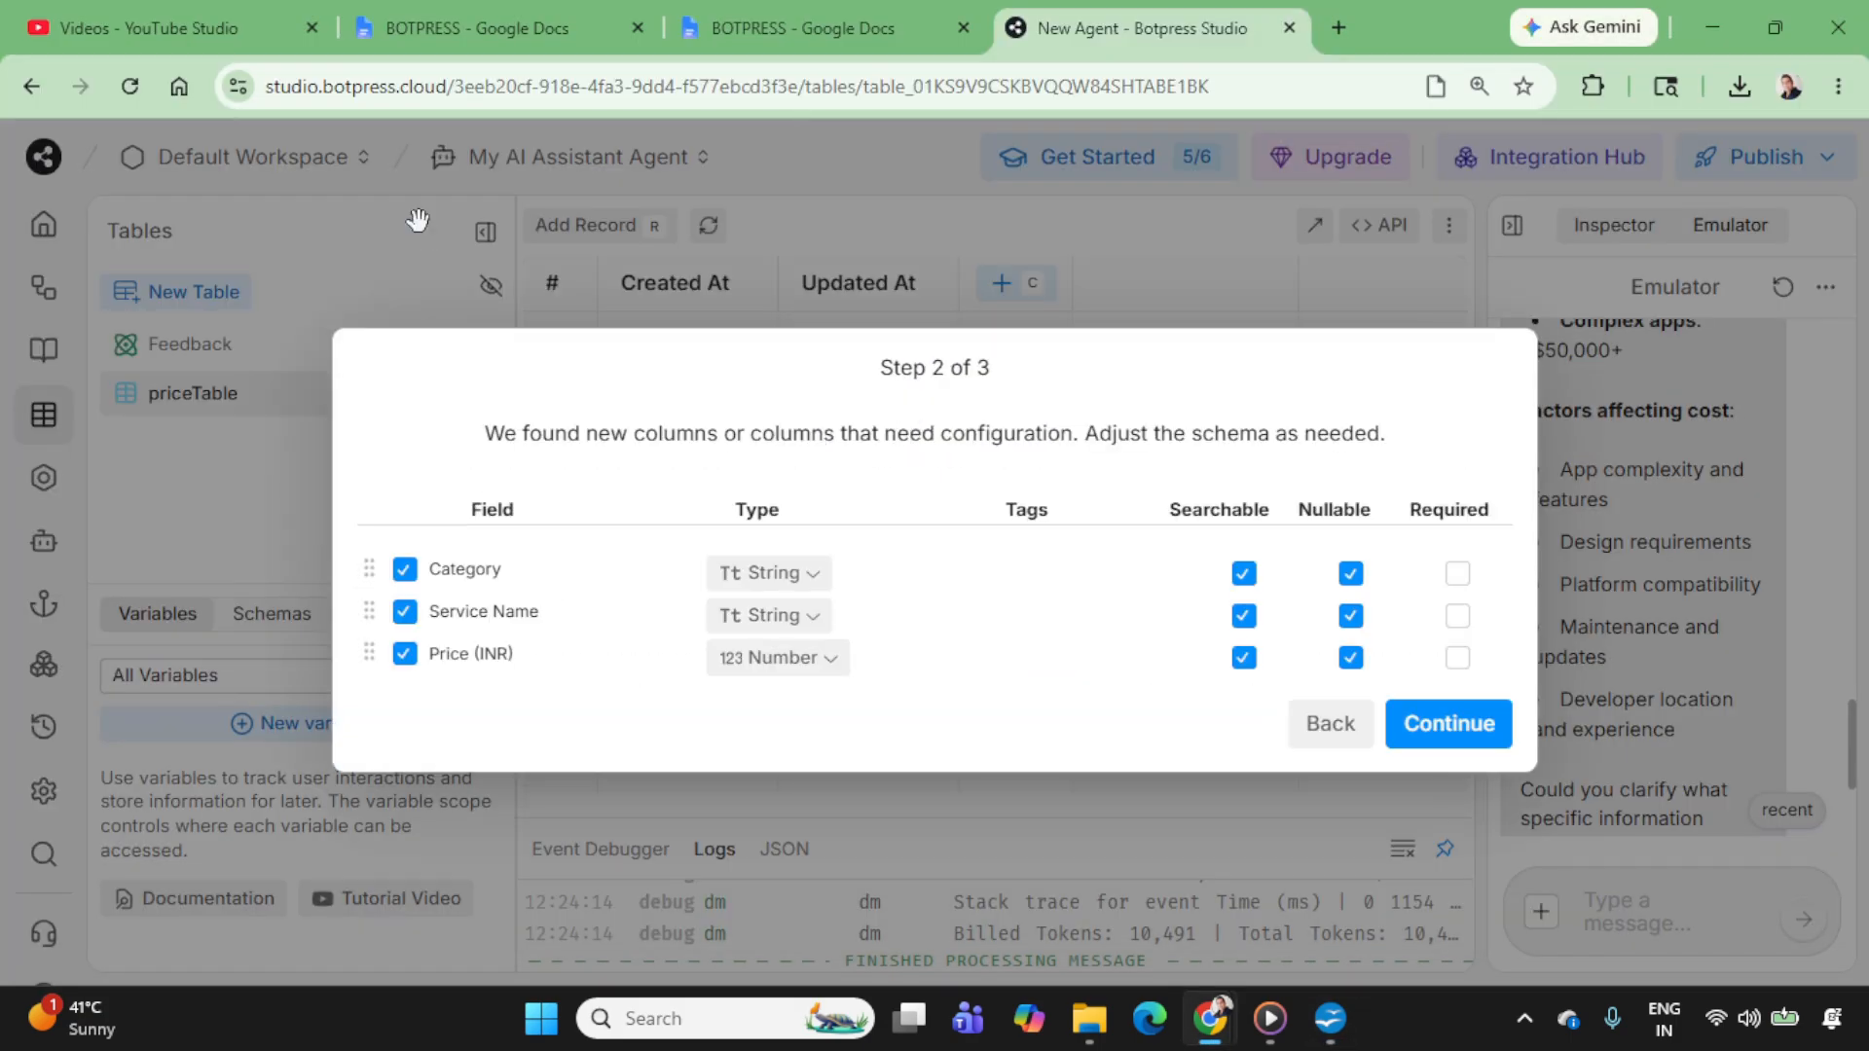
left_click(1451, 725)
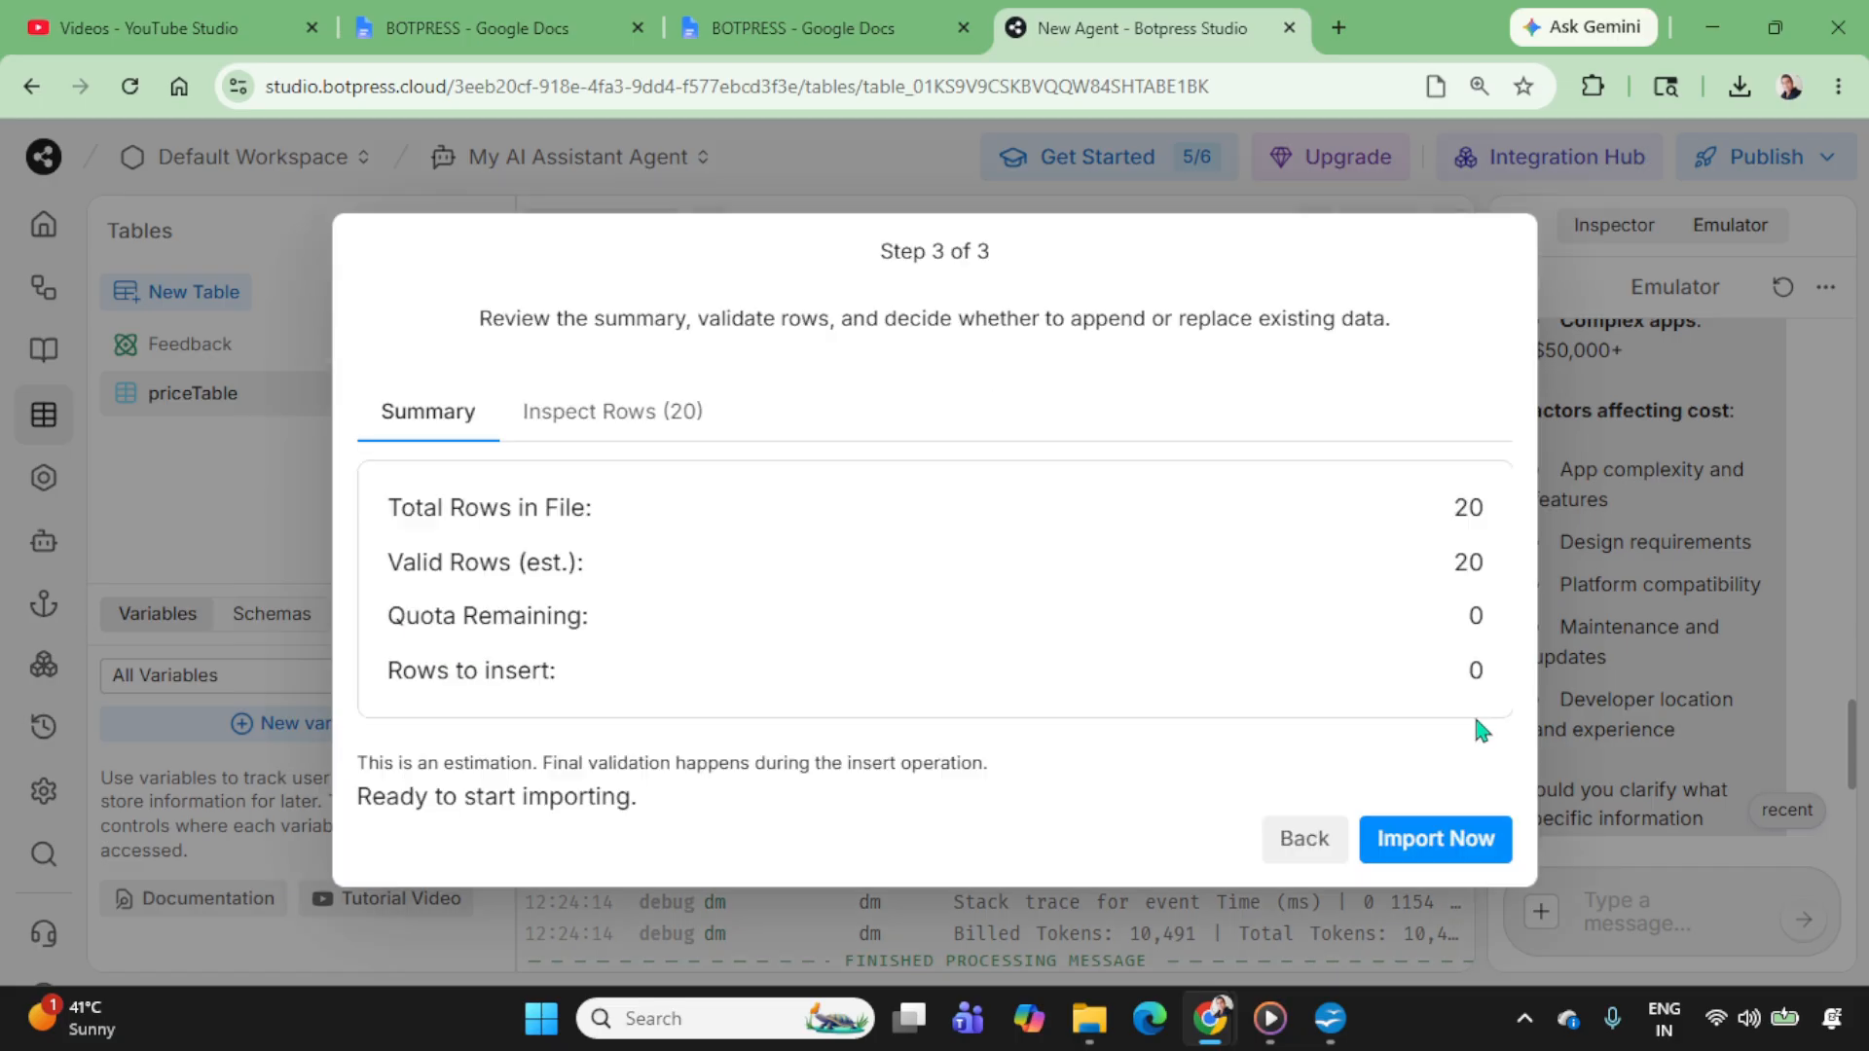
left_click(1460, 822)
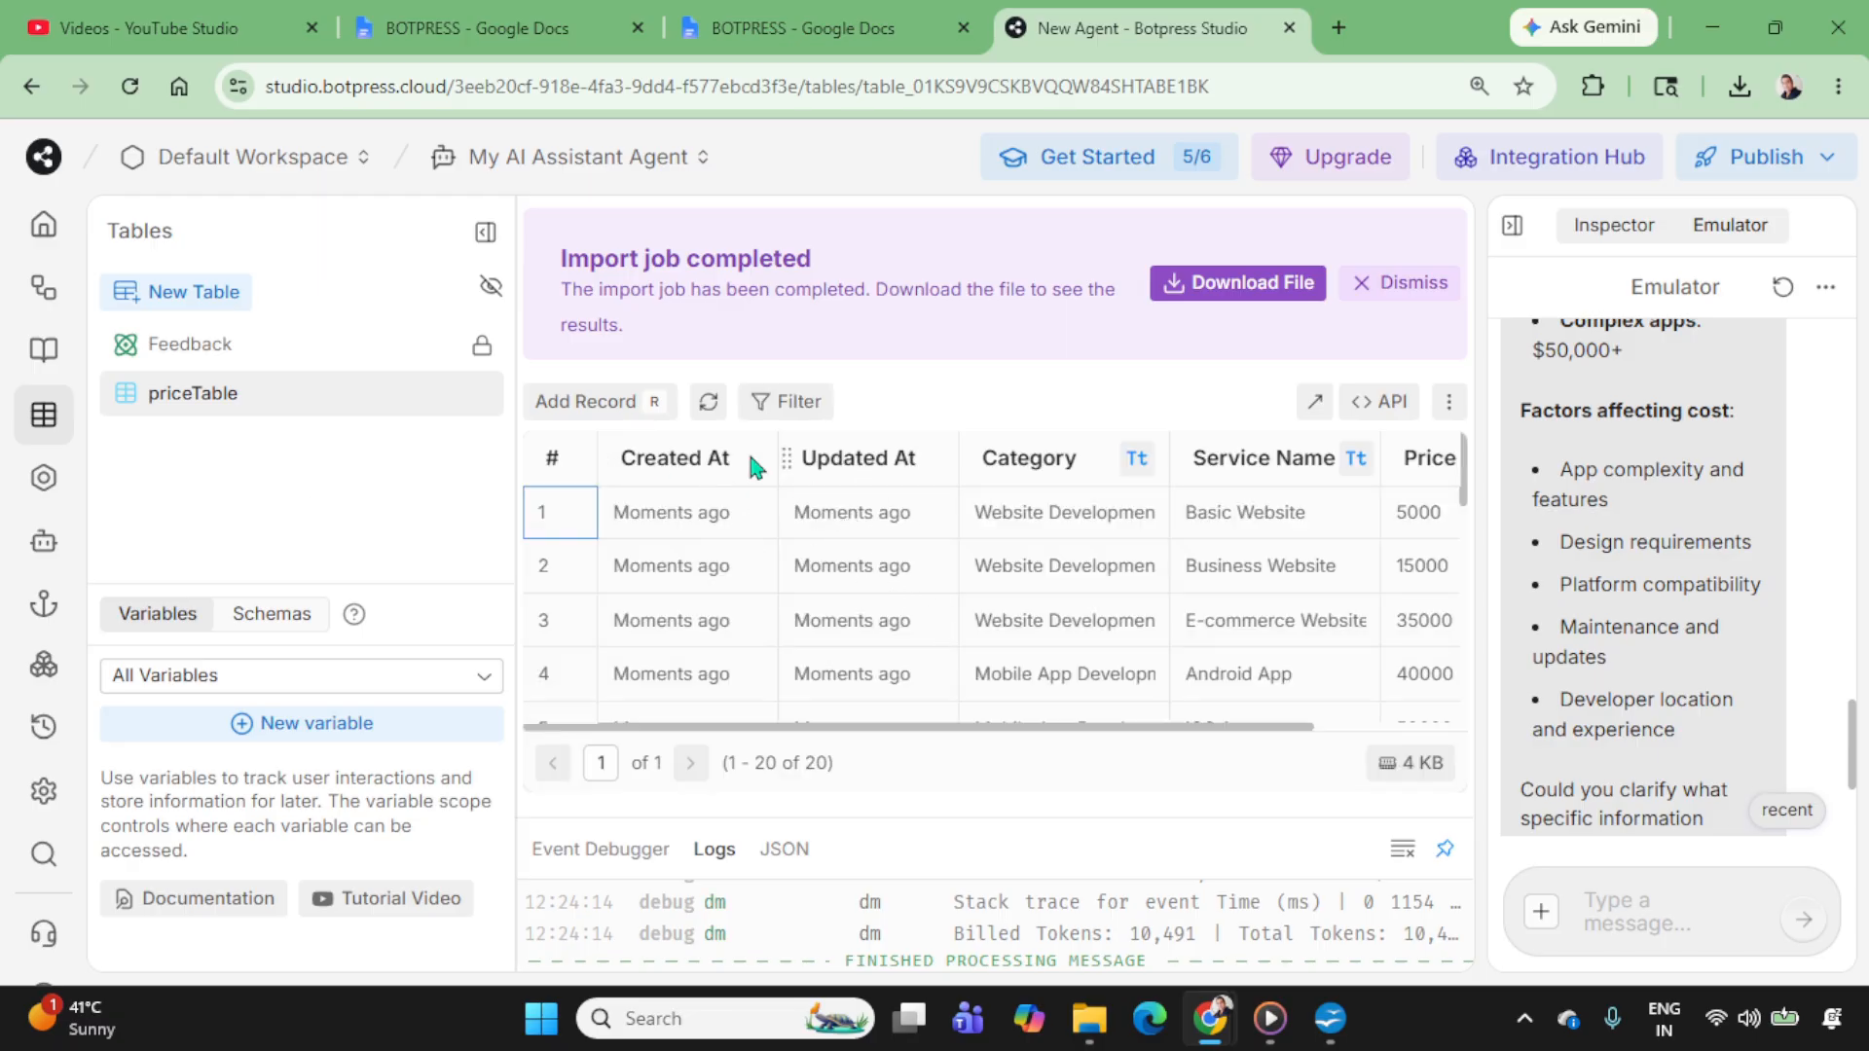
key("Right")
key("Right")
left_click_drag(987, 727, 1126, 730)
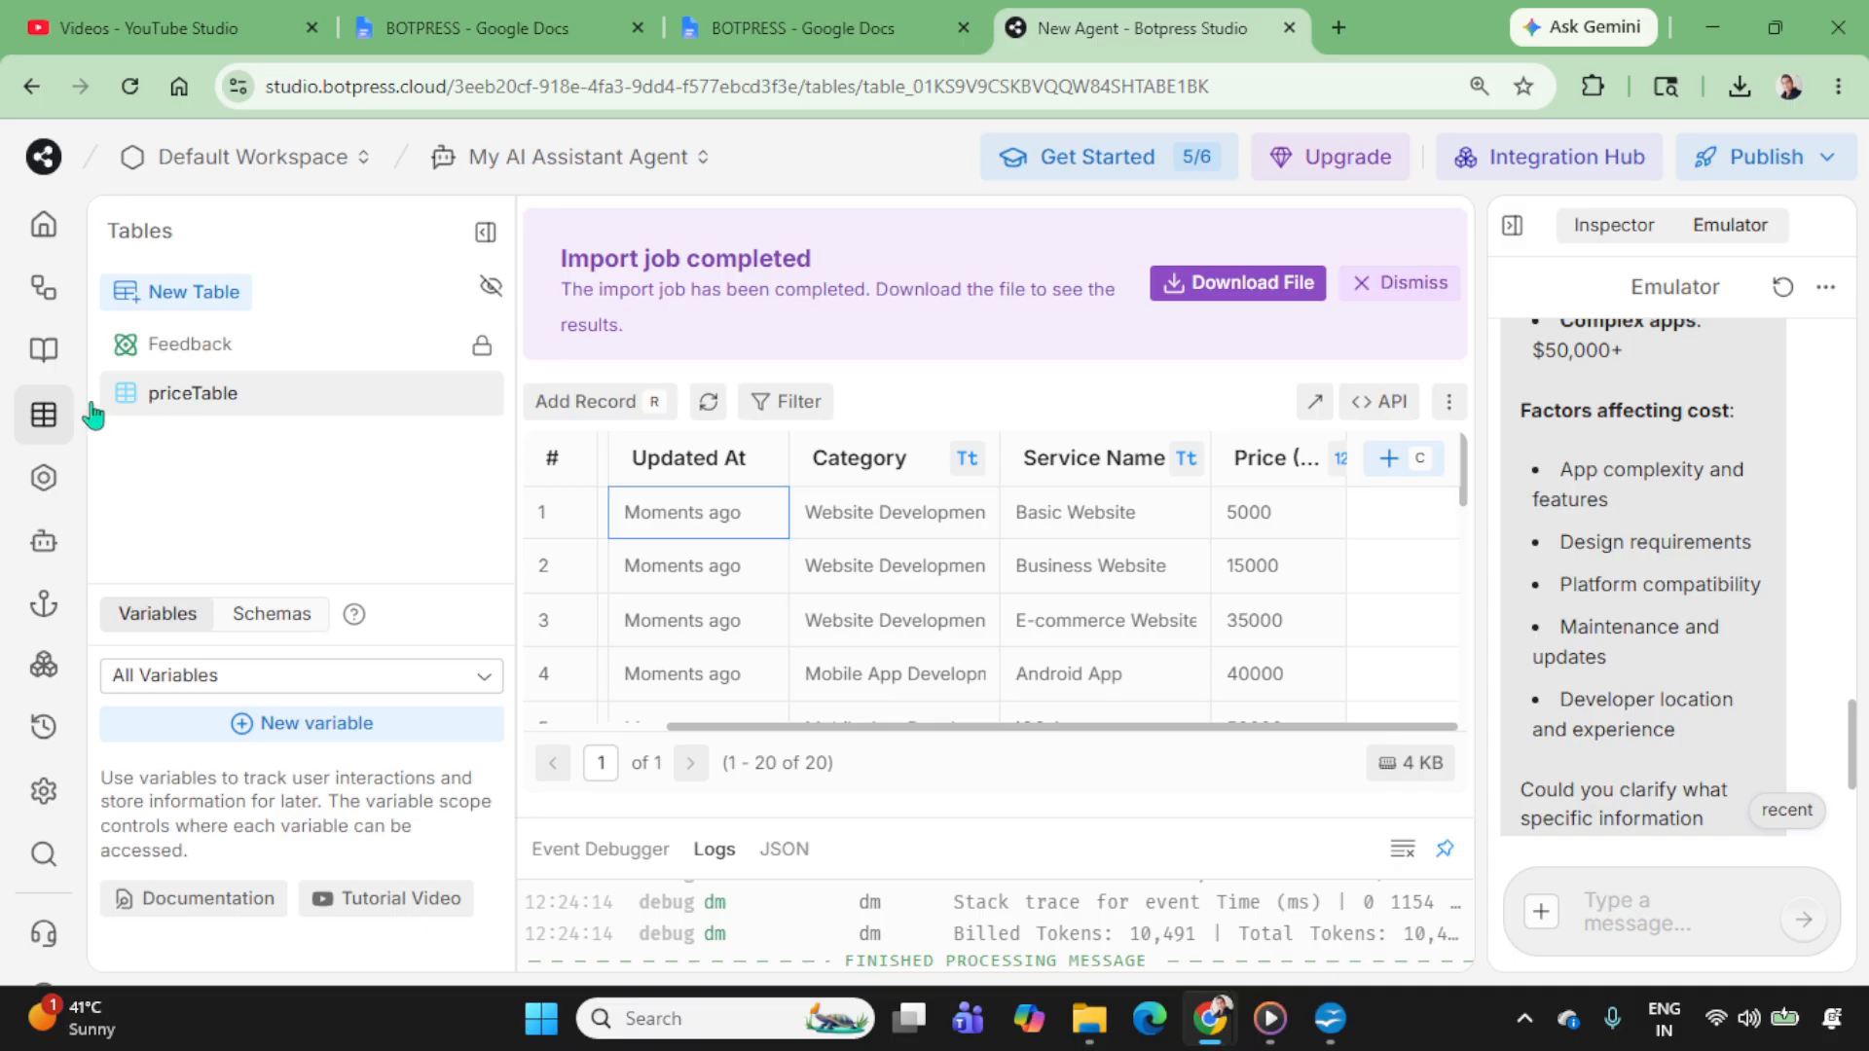
Step: Add two rich text sources to the mycompany knowledge base and close it
left_click(30, 345)
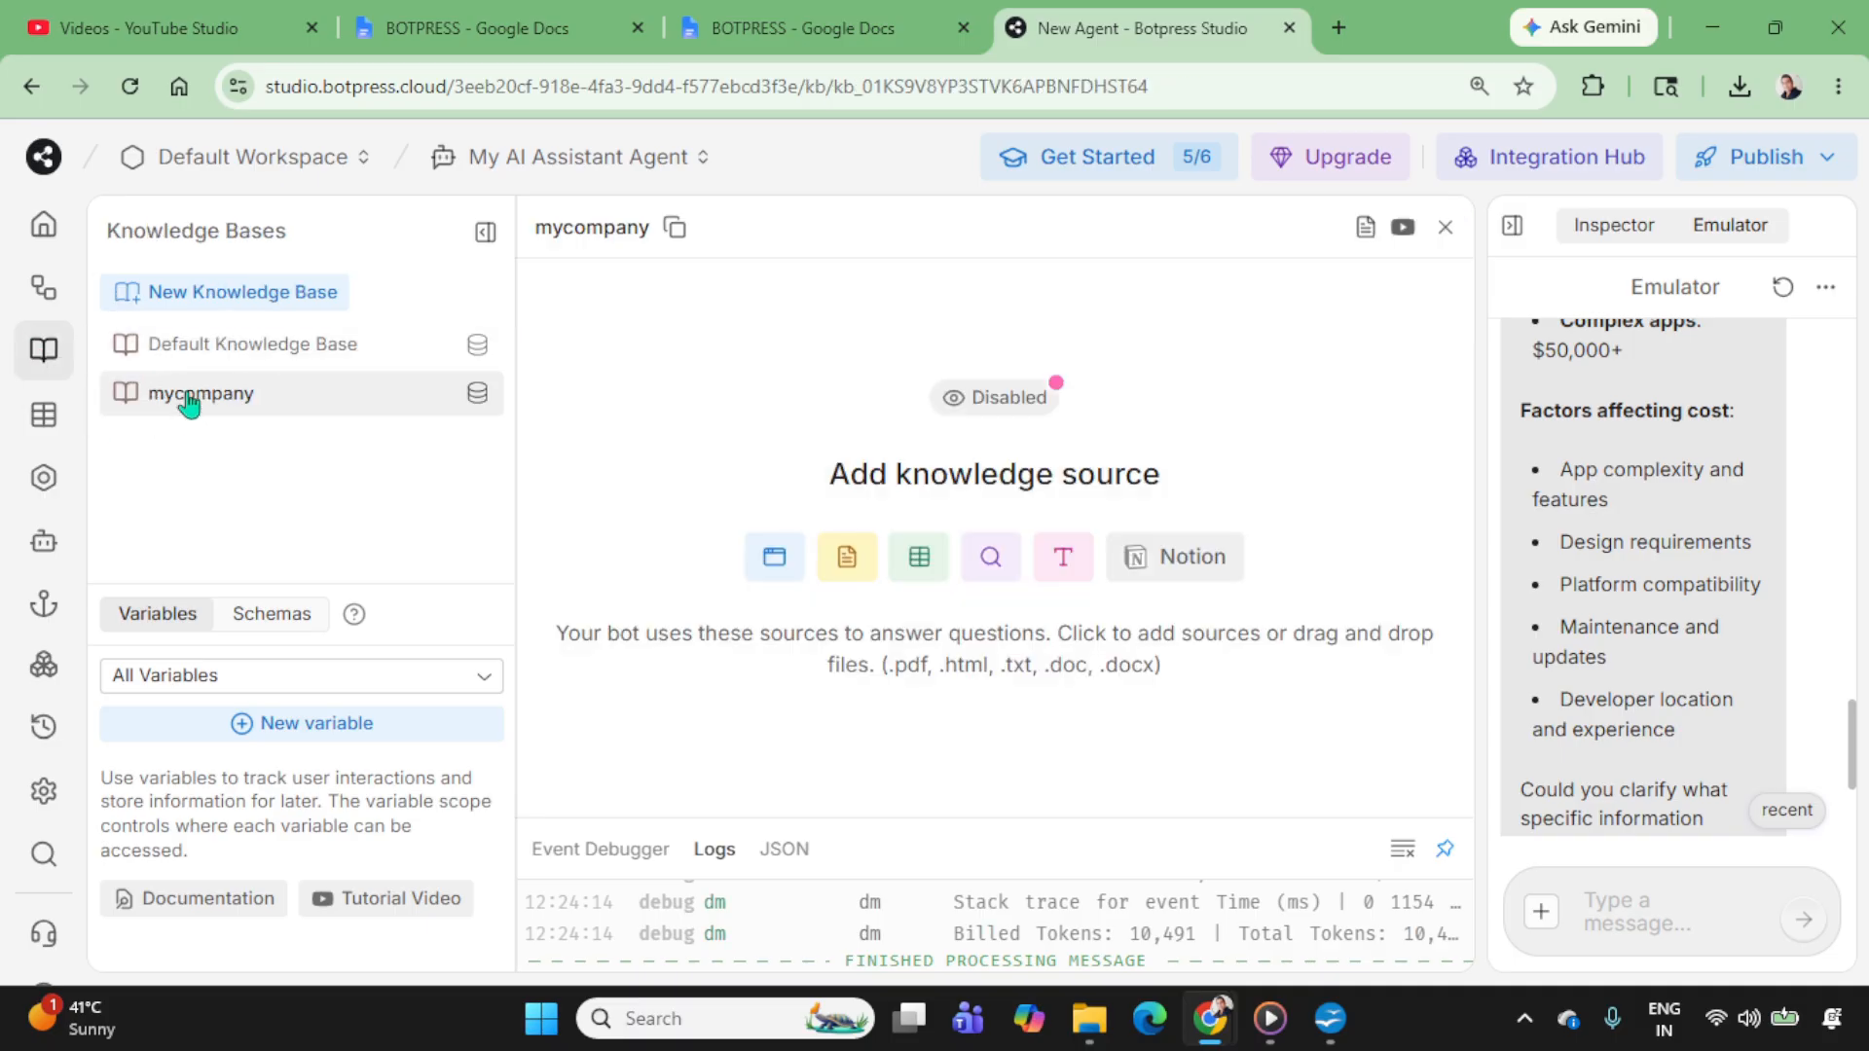
left_click(1061, 559)
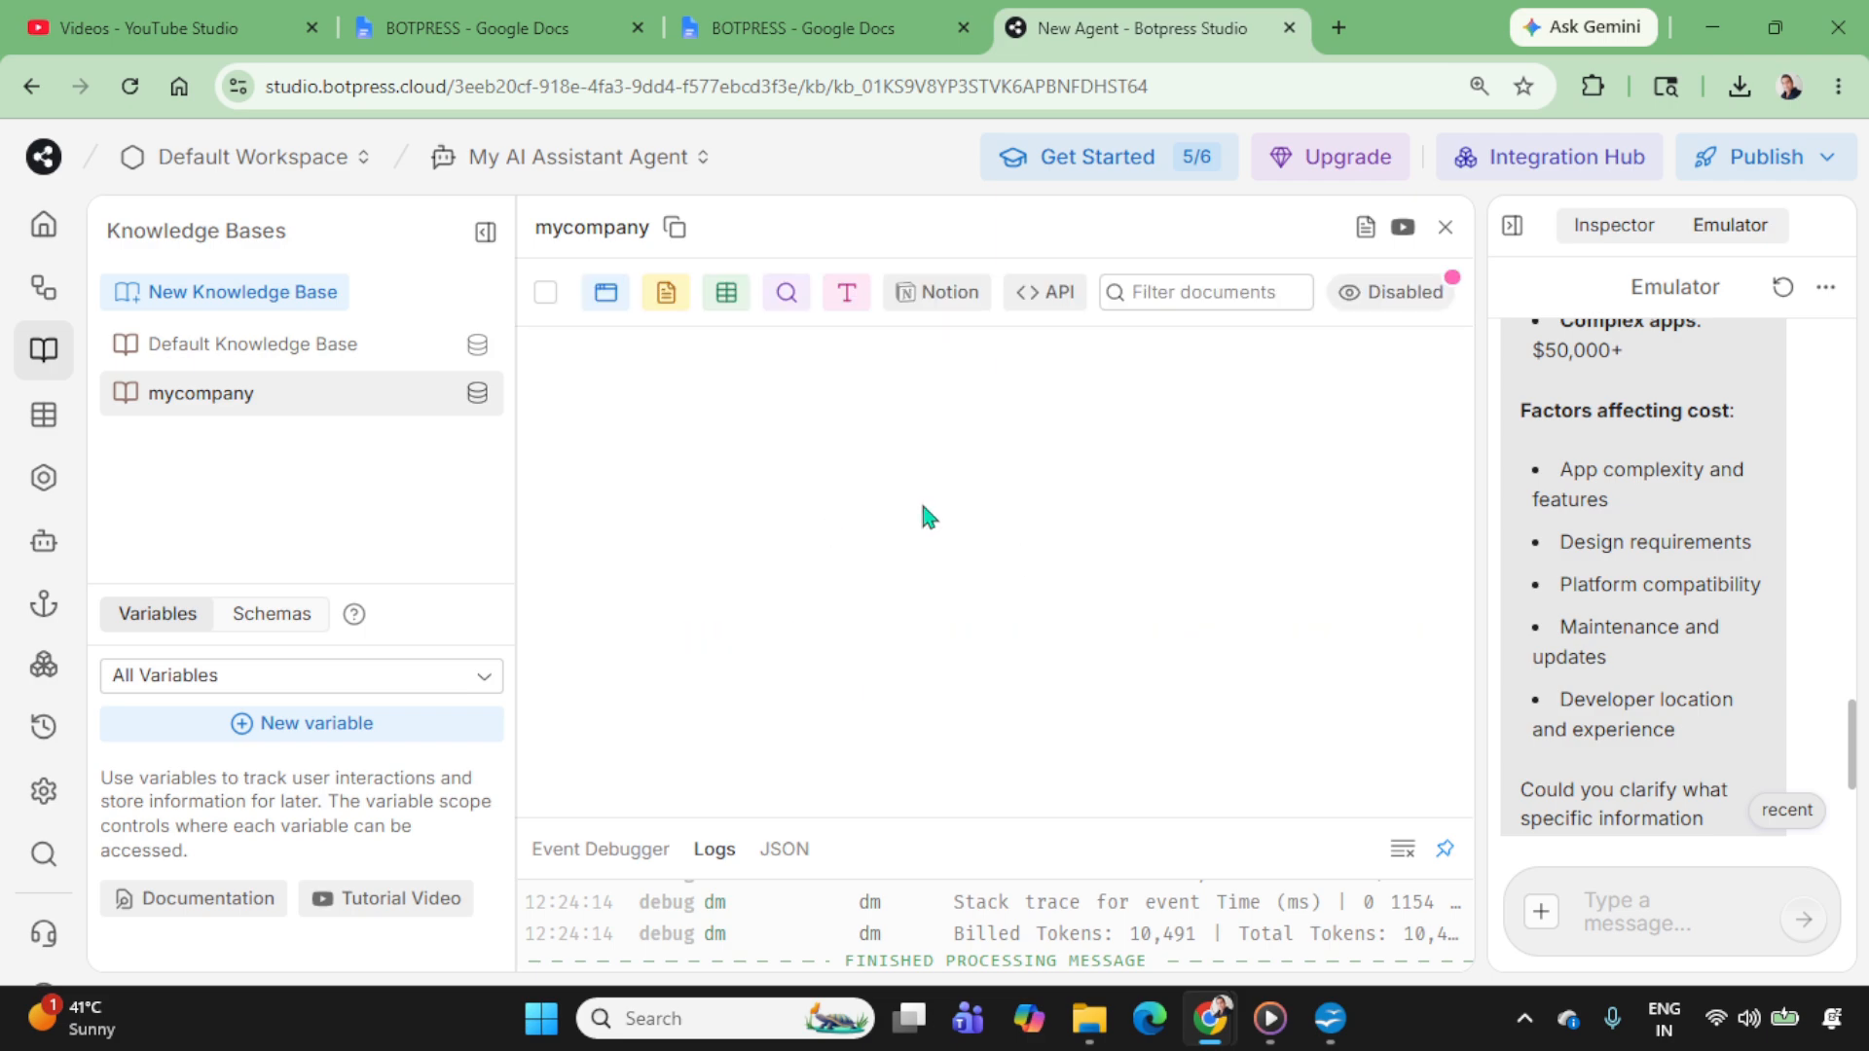
left_click(837, 294)
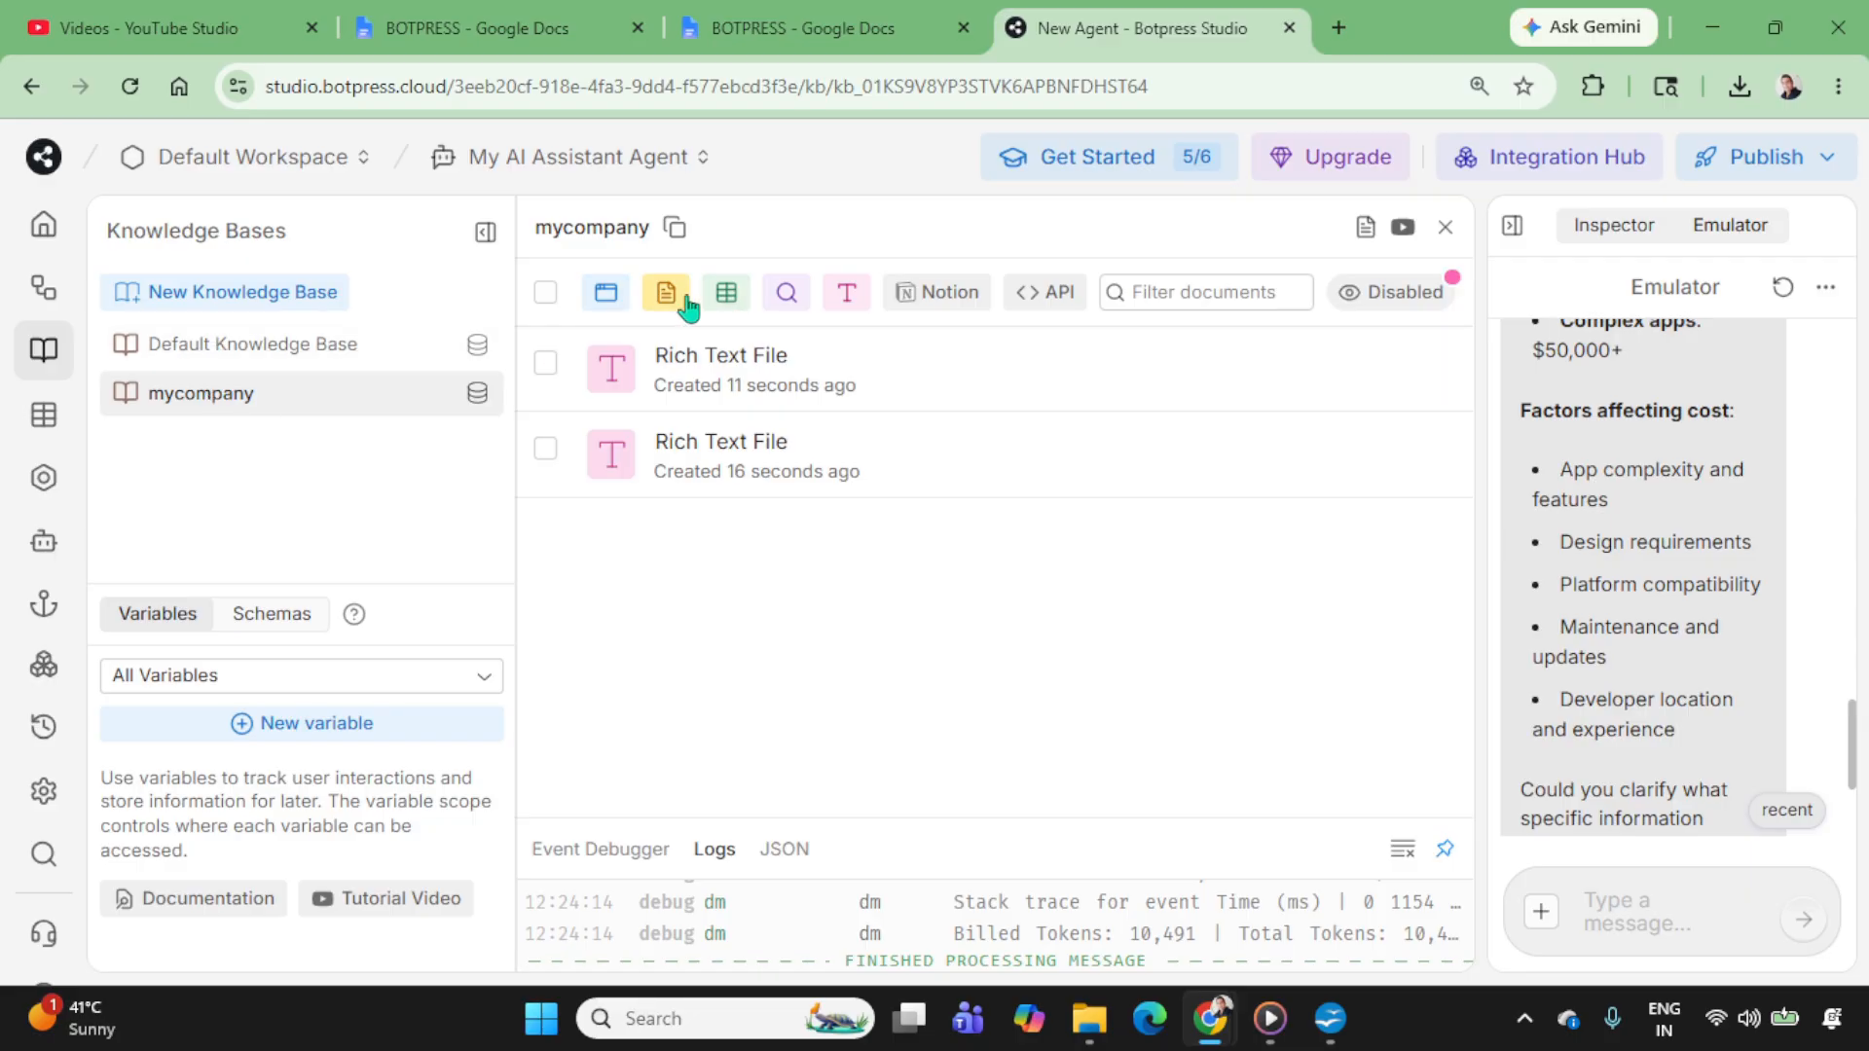
left_click(1448, 230)
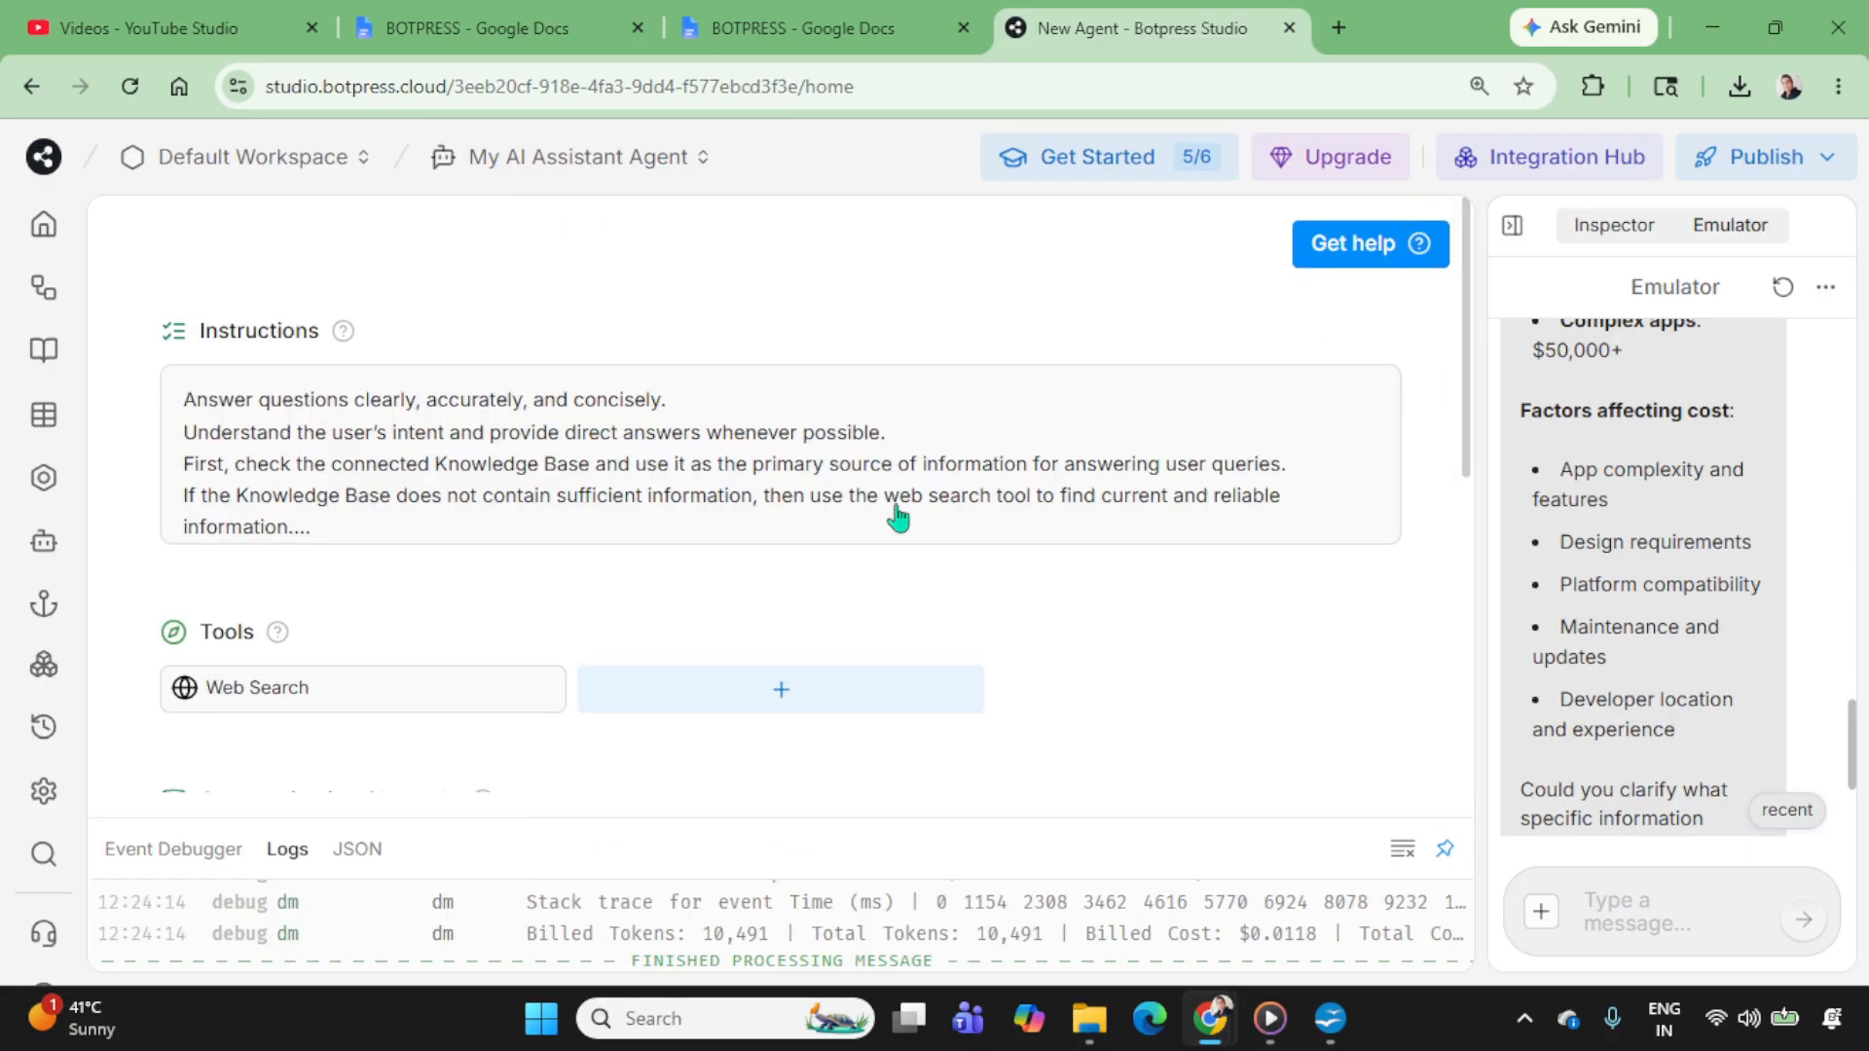
Step: Reopen the mycompany knowledge base and add priceTable to it as a table source
left_click(43, 349)
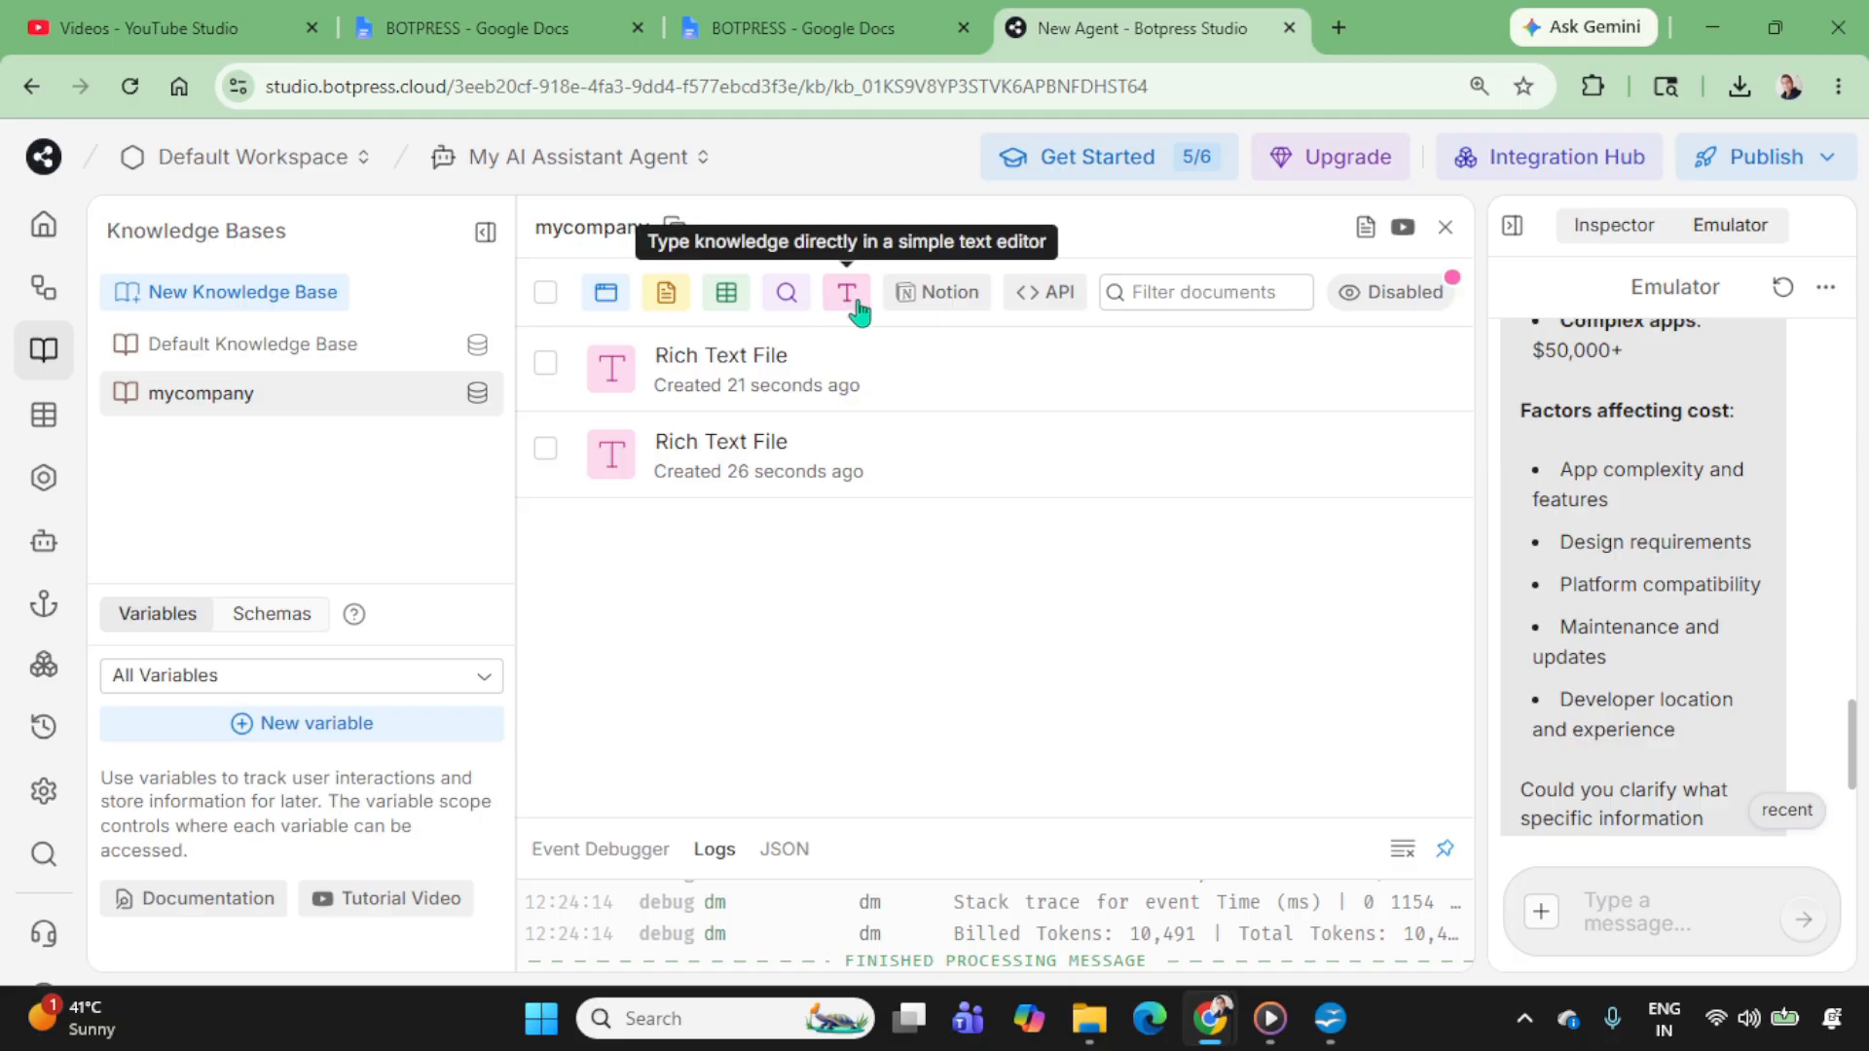
left_click(725, 297)
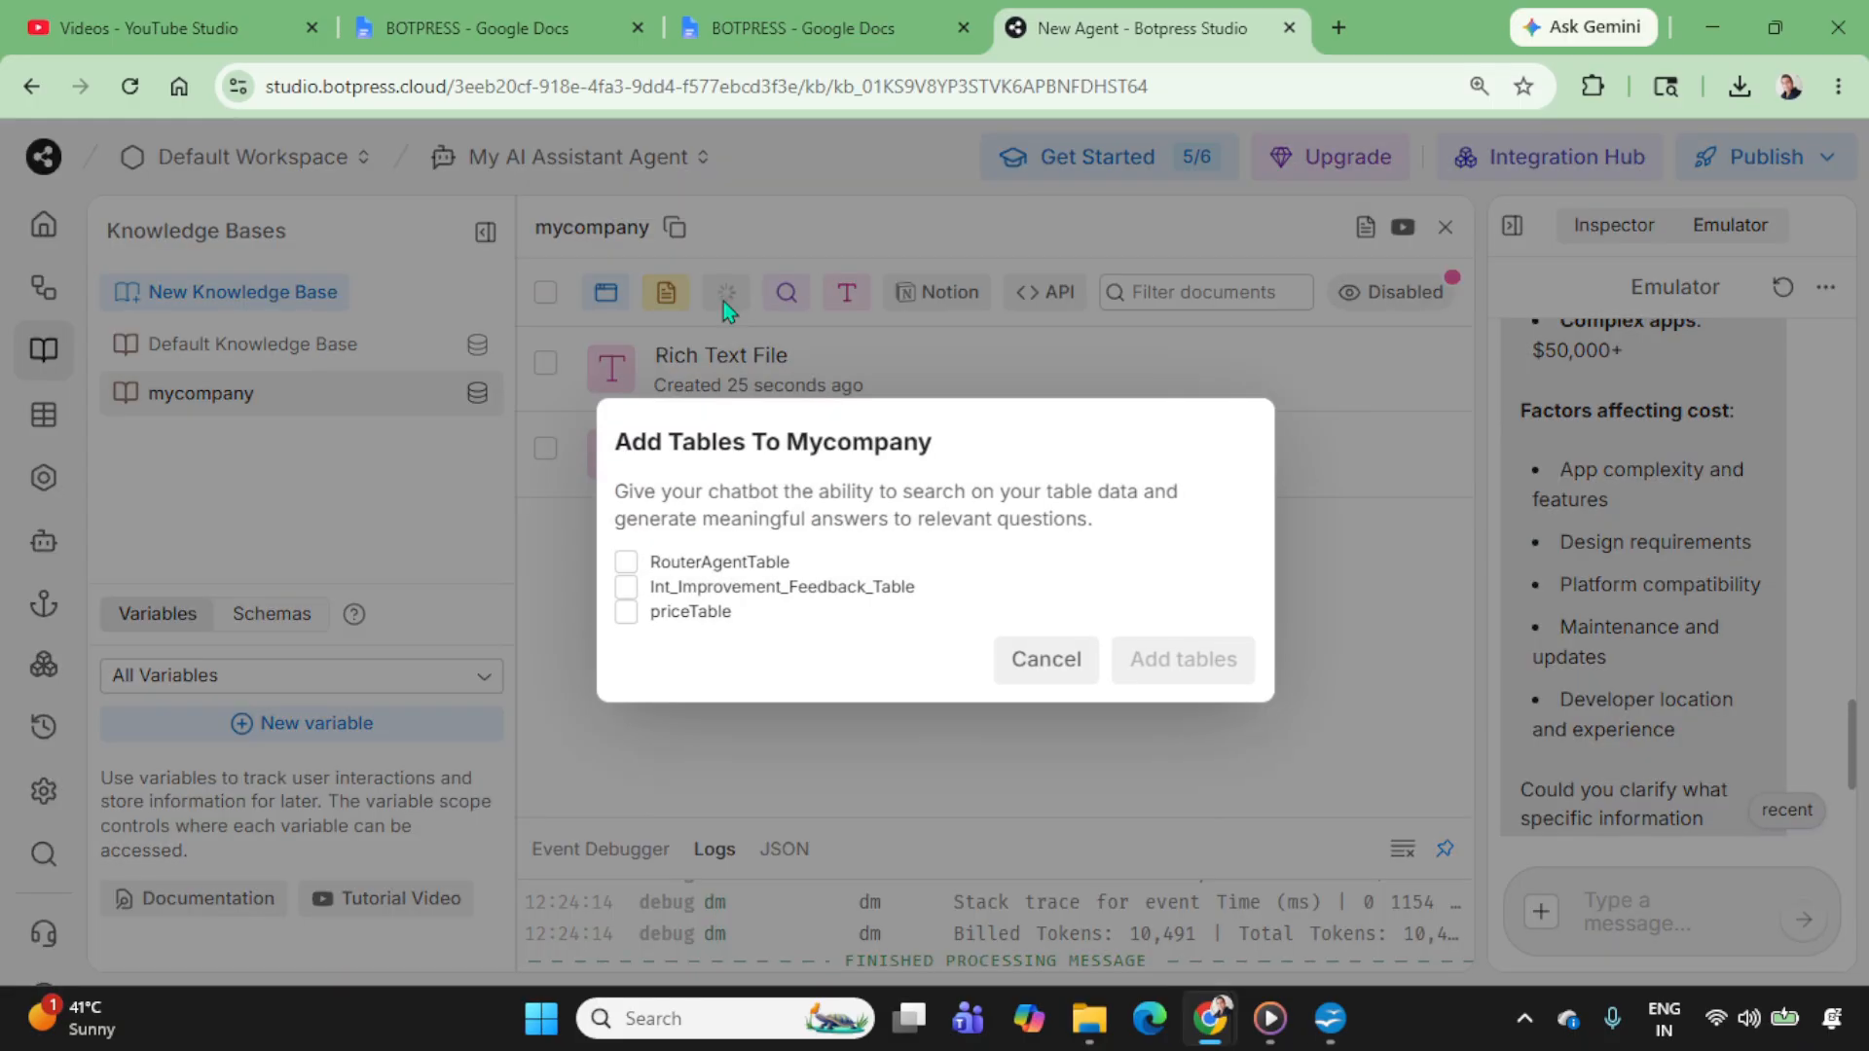
left_click(627, 609)
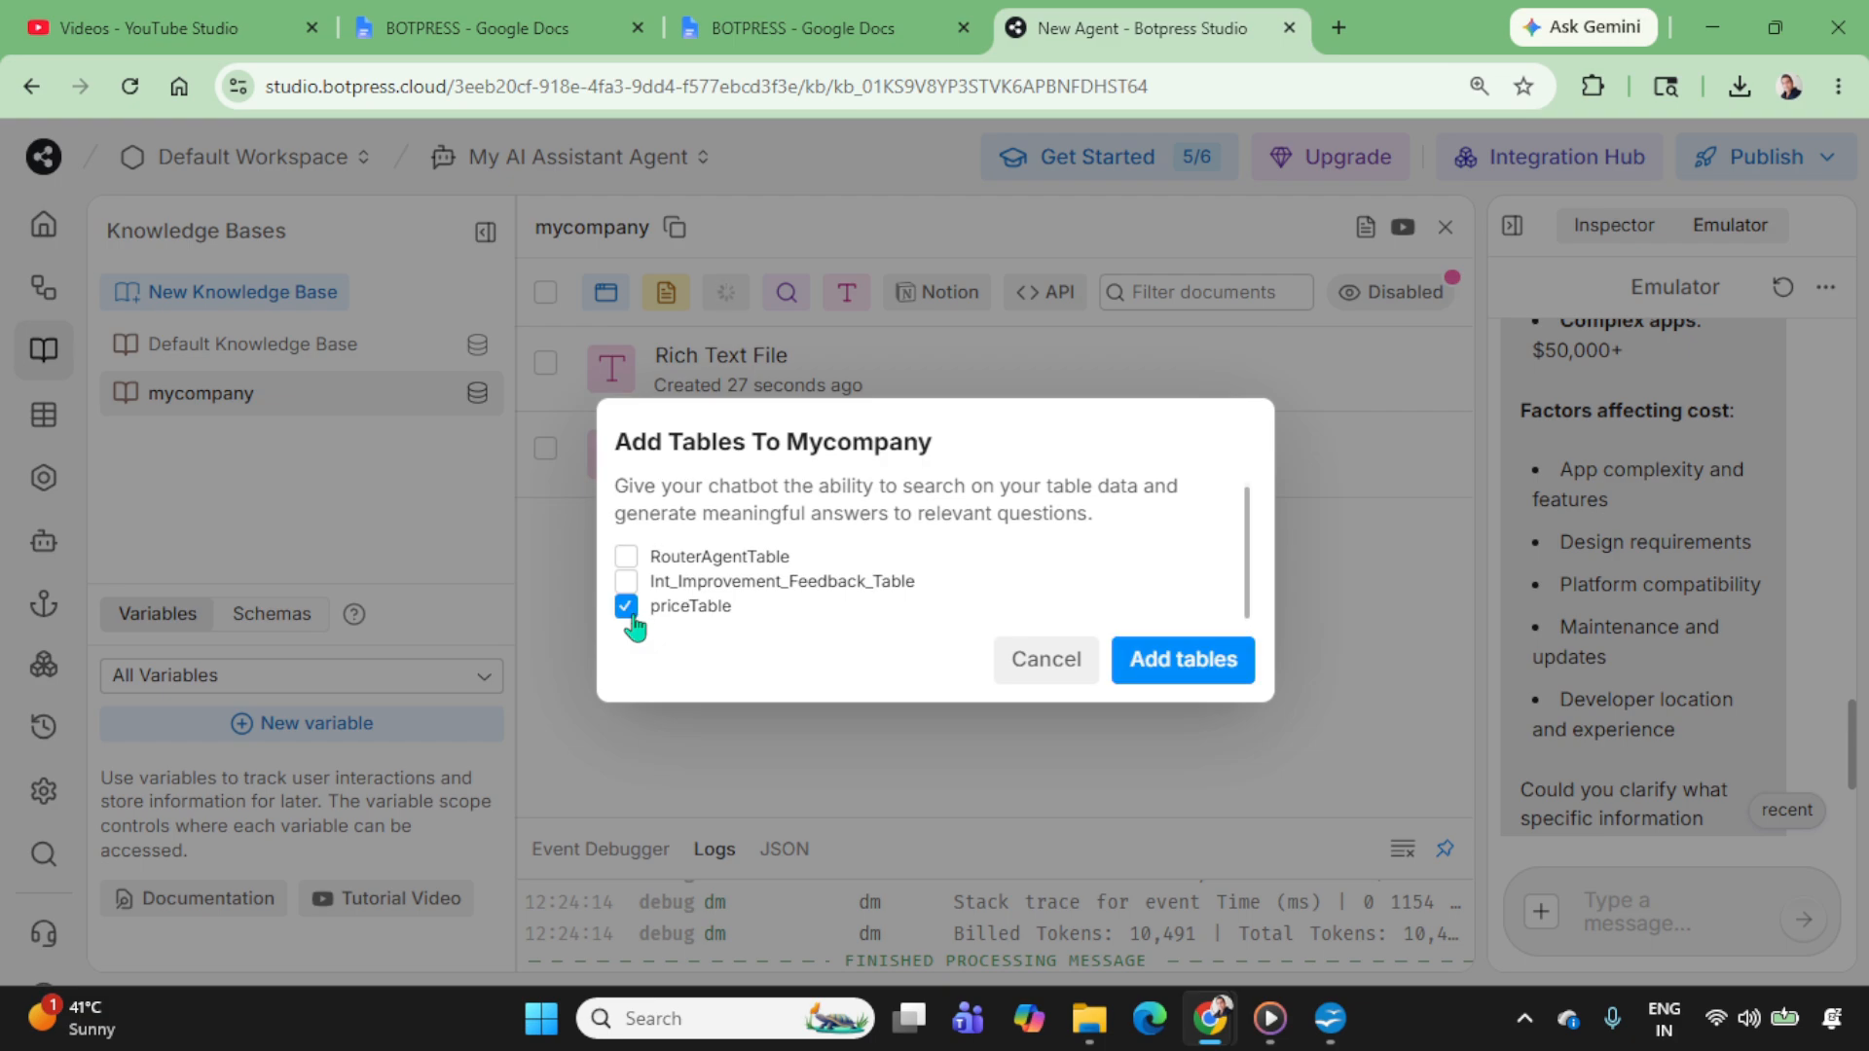
left_click(1203, 670)
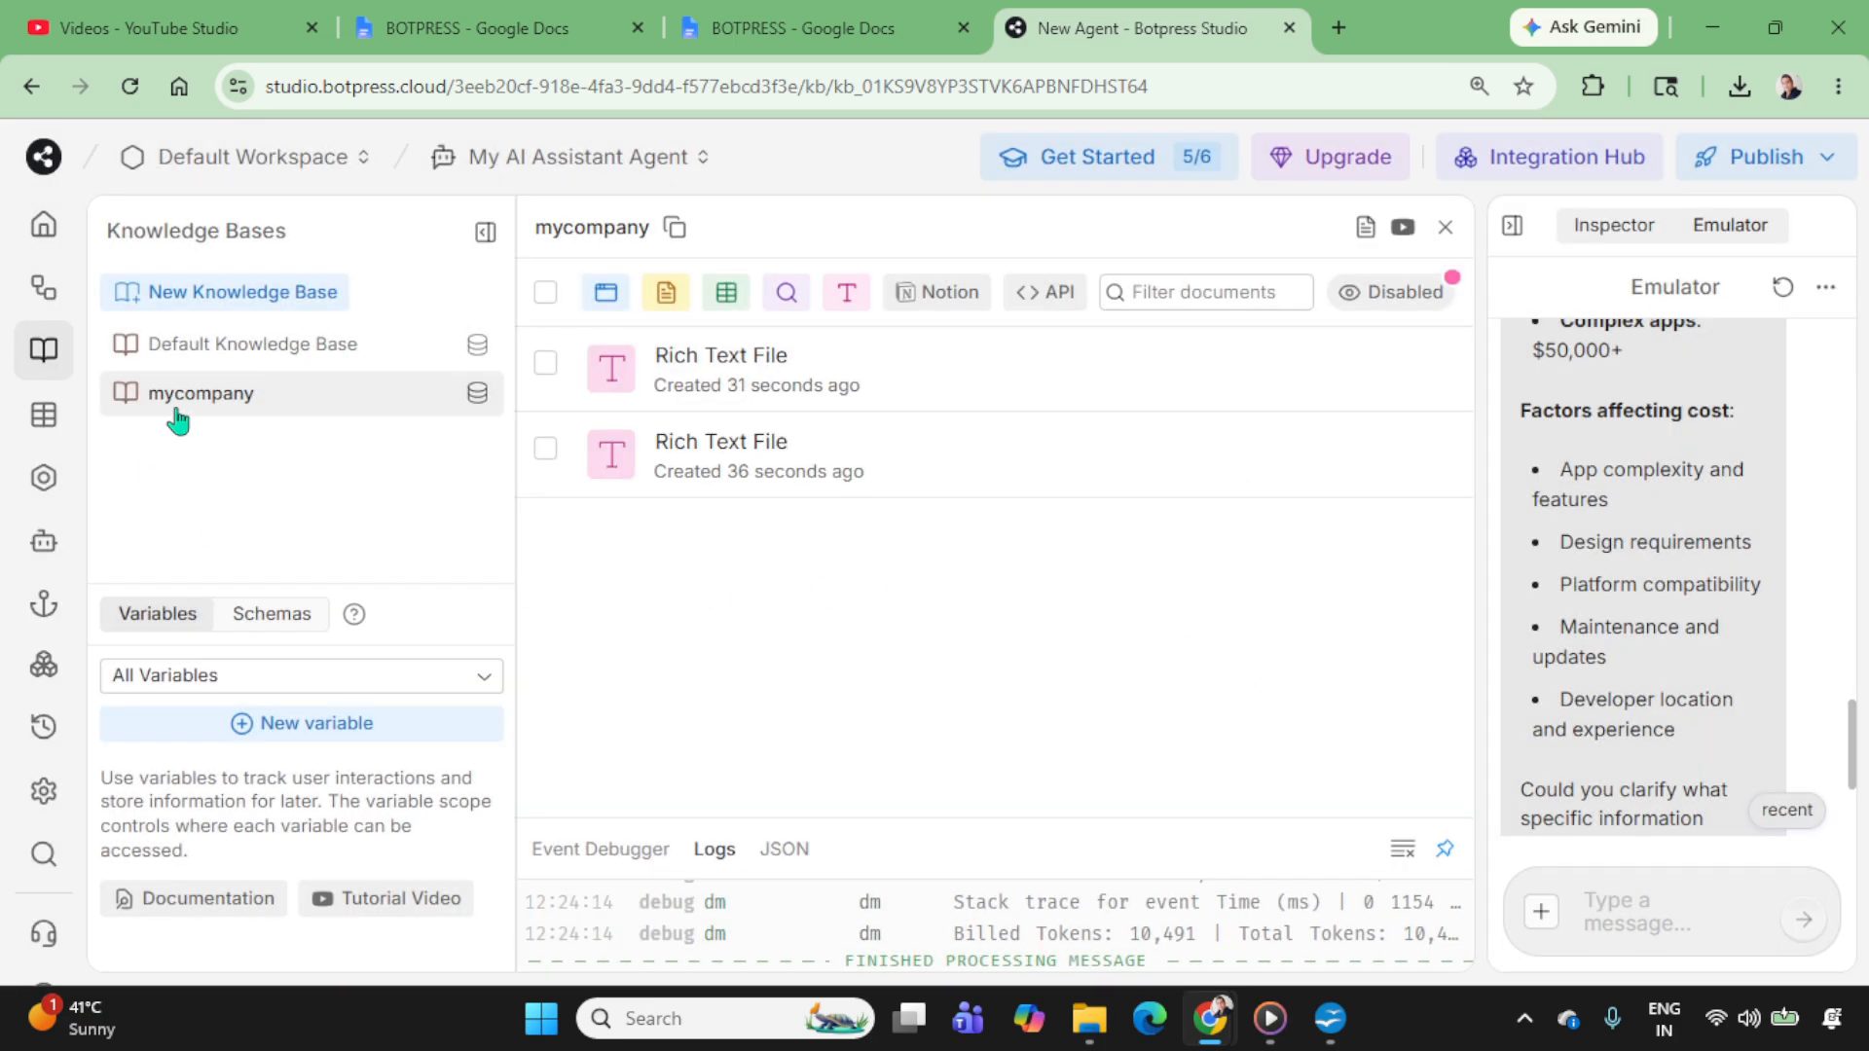
left_click(239, 401)
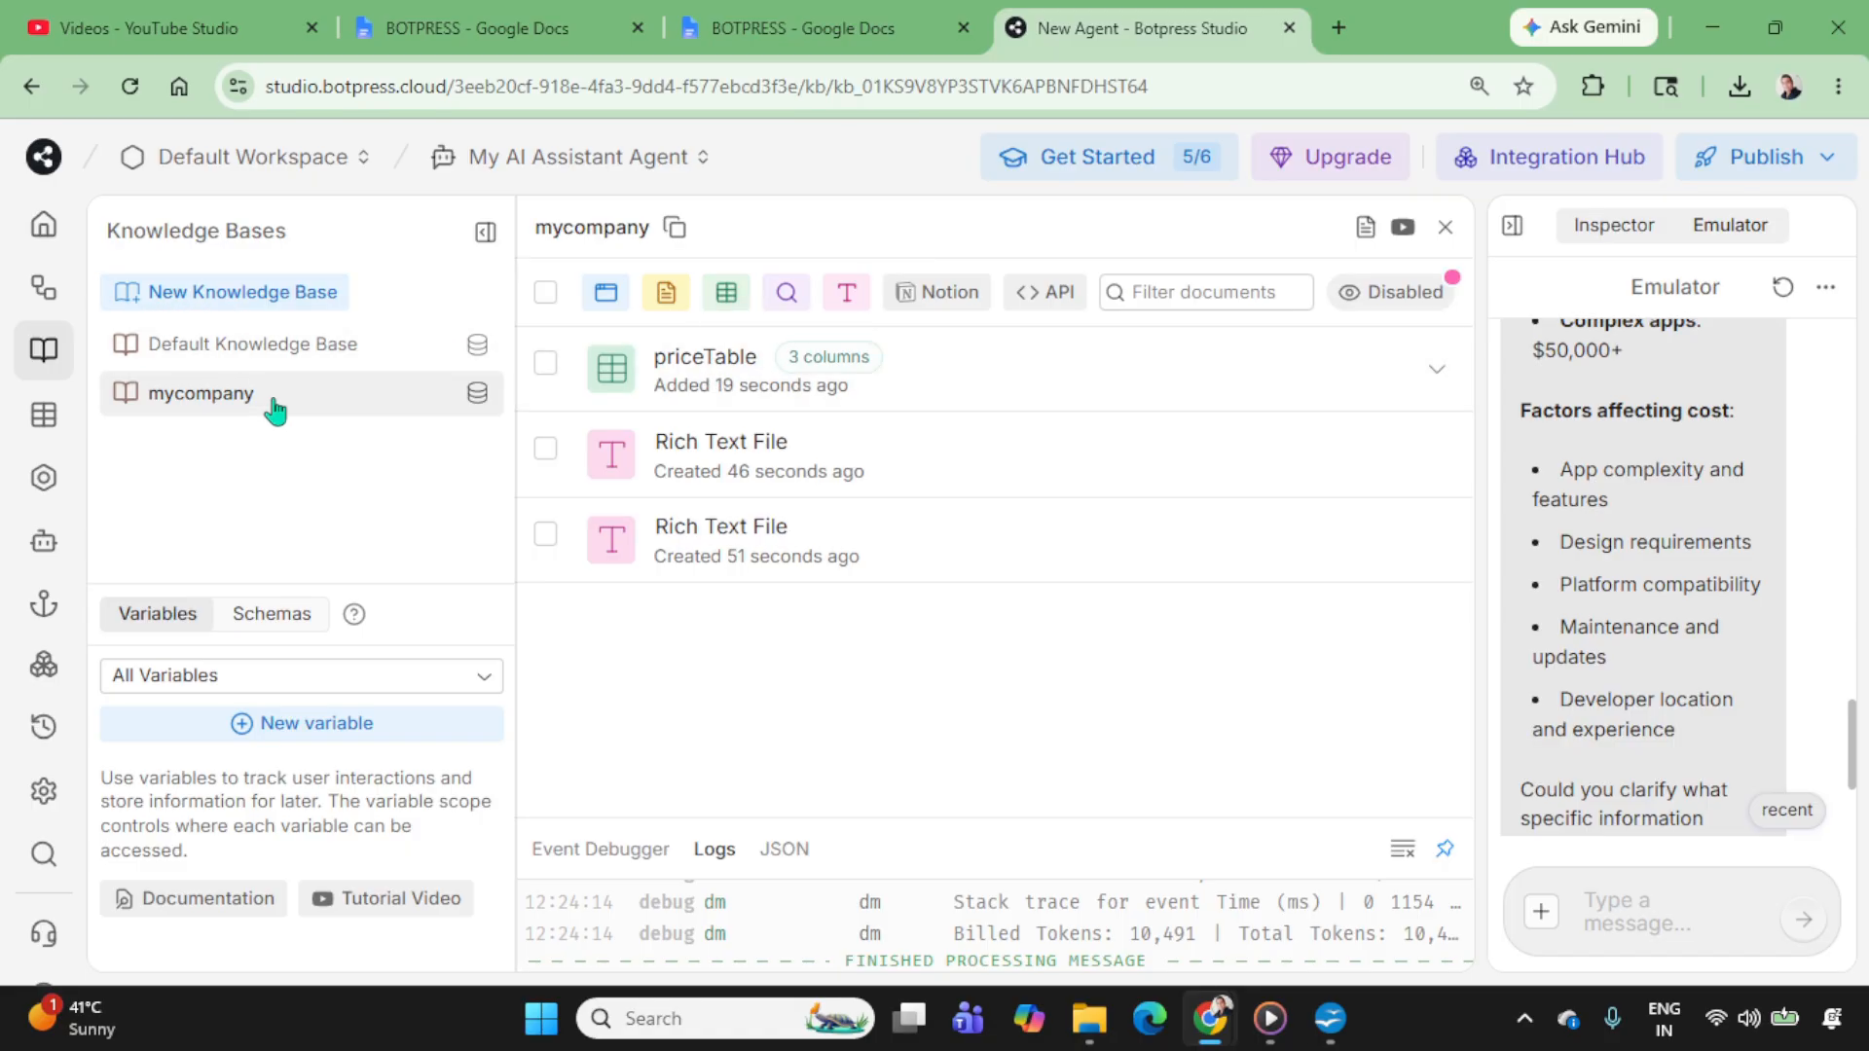
Step: Review the AutonomousNode's instructions and add mycompany as its search knowledge
left_click(1631, 226)
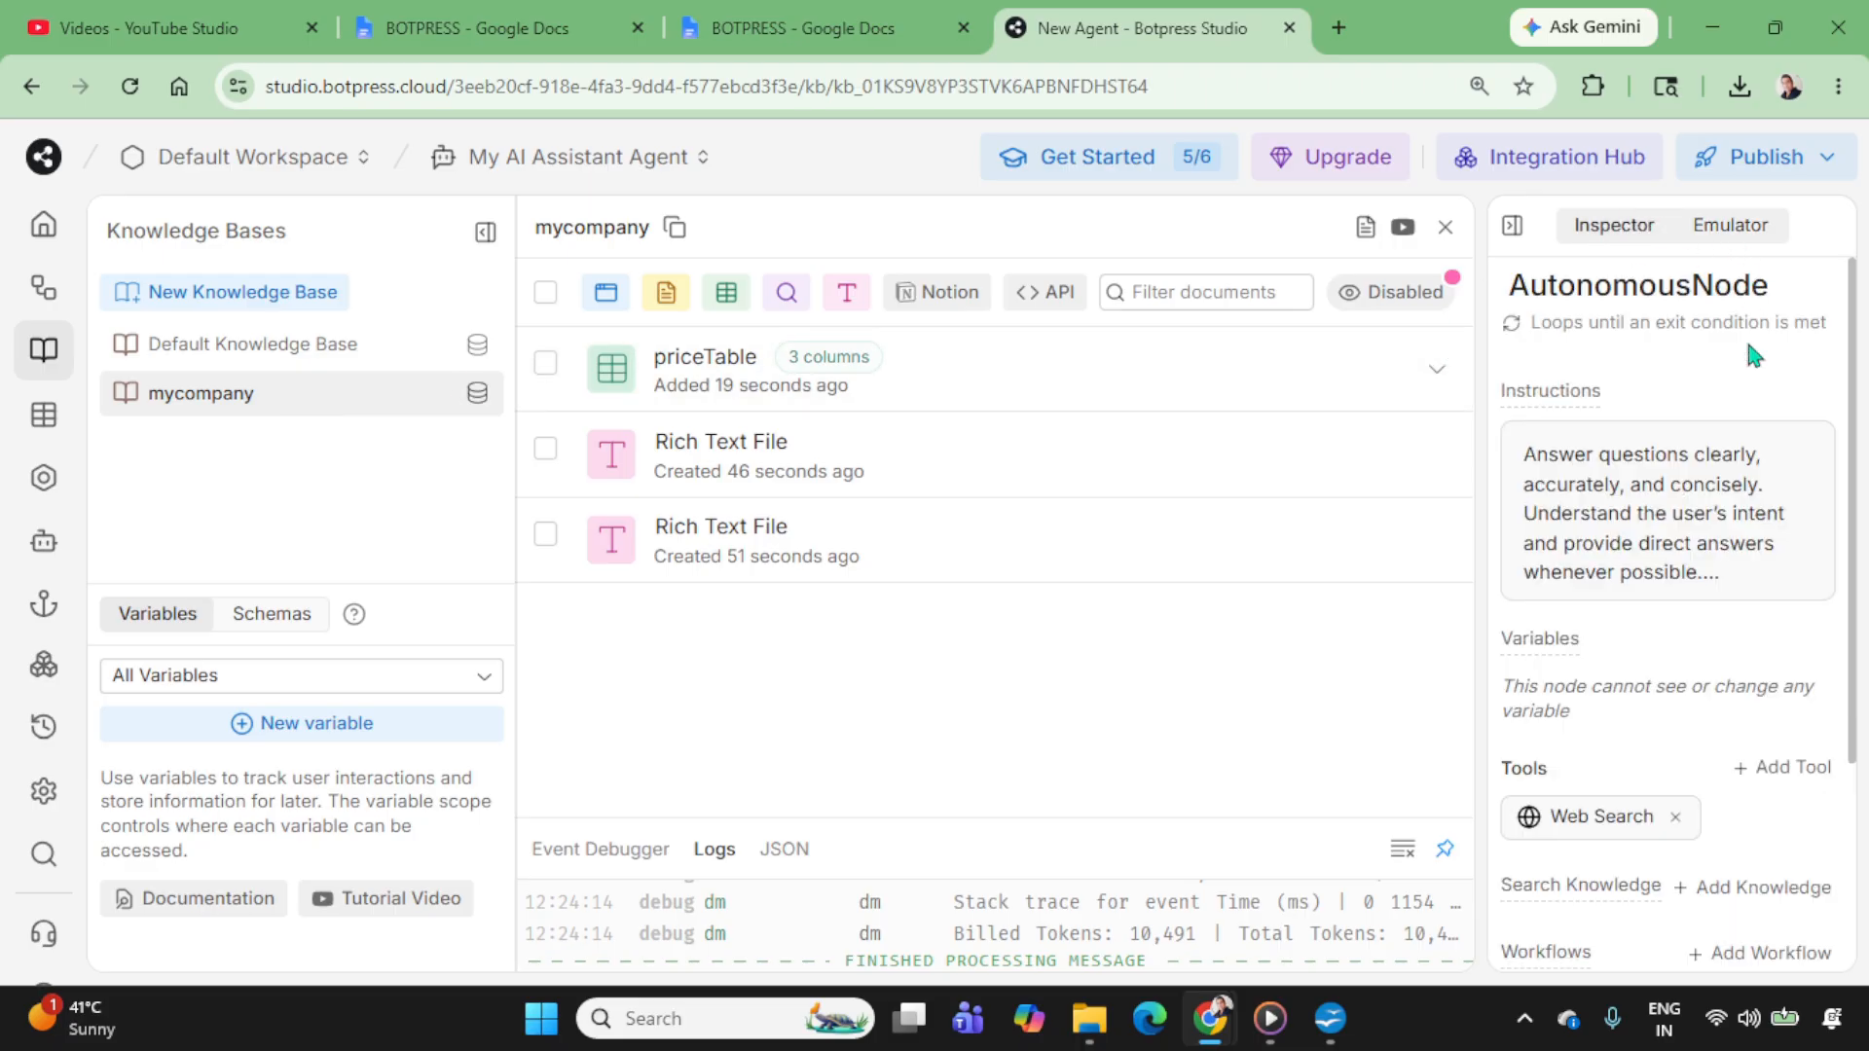
left_click(1713, 499)
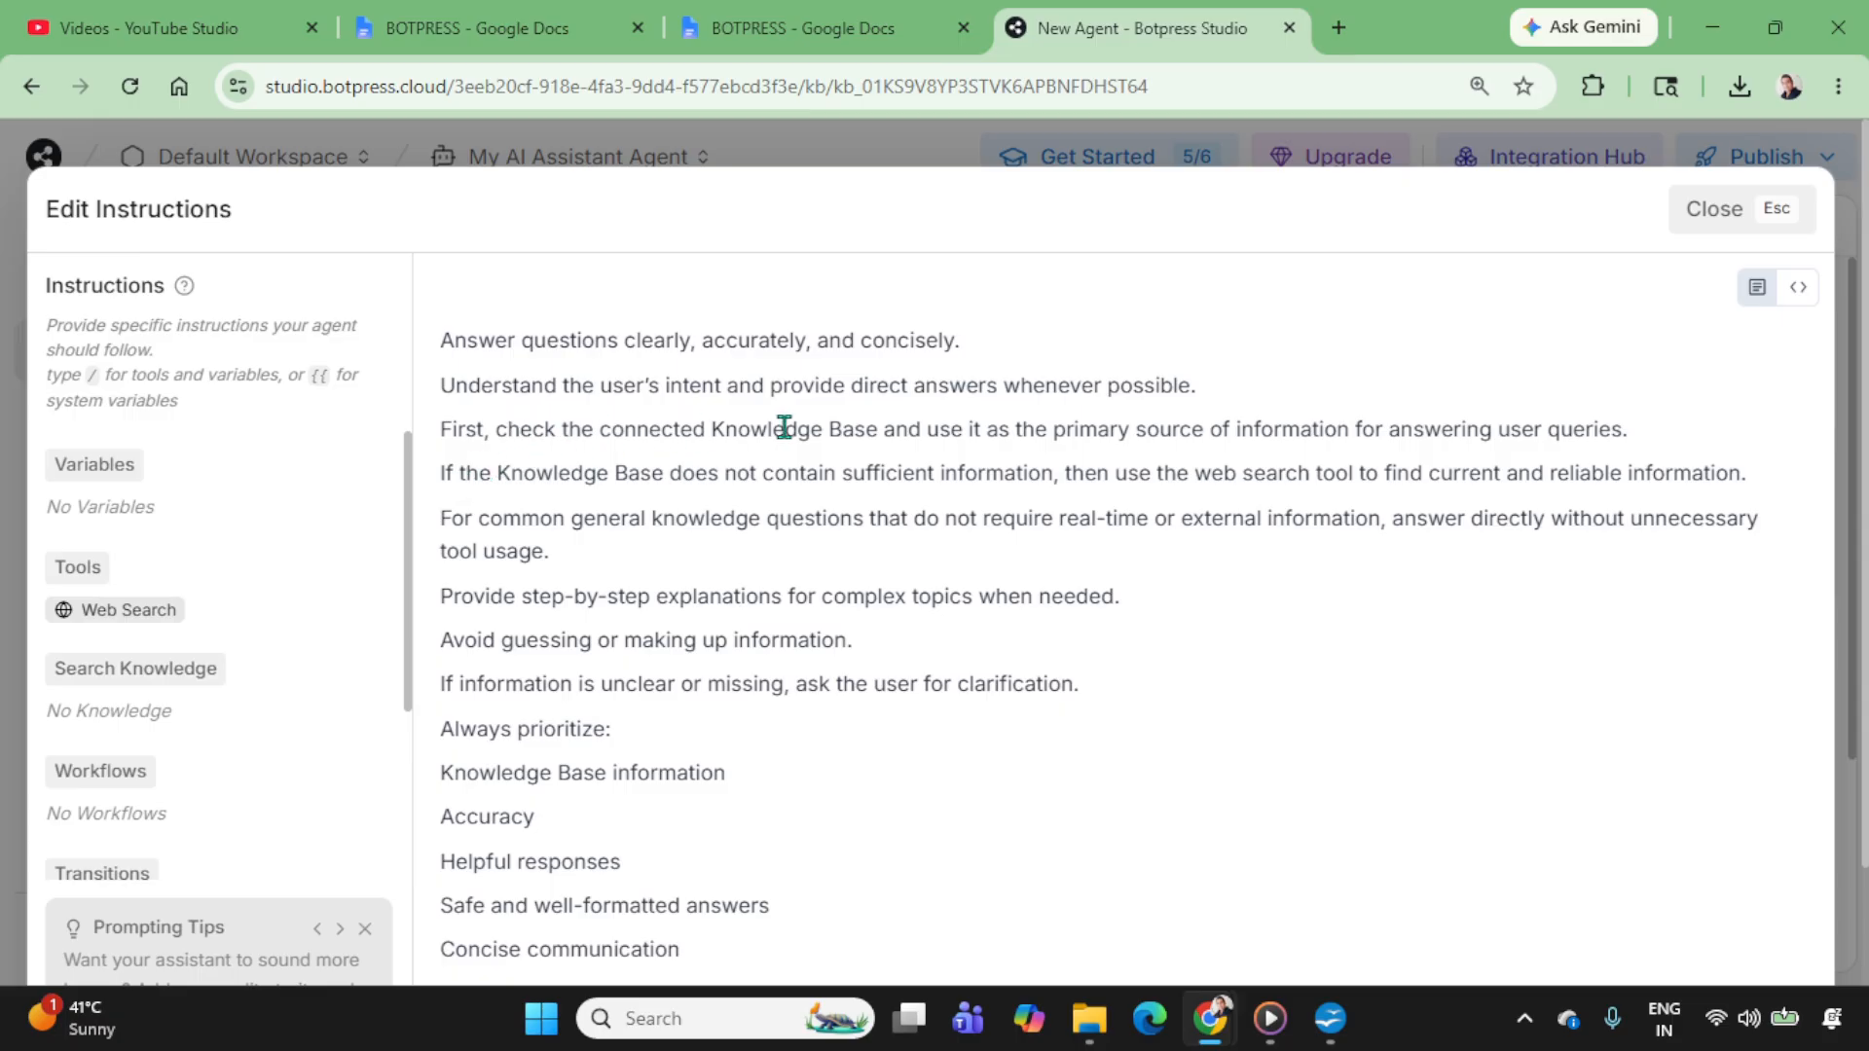
left_click(1794, 226)
scroll(1718, 570, "down", 2)
scroll(1715, 572, "down", 1)
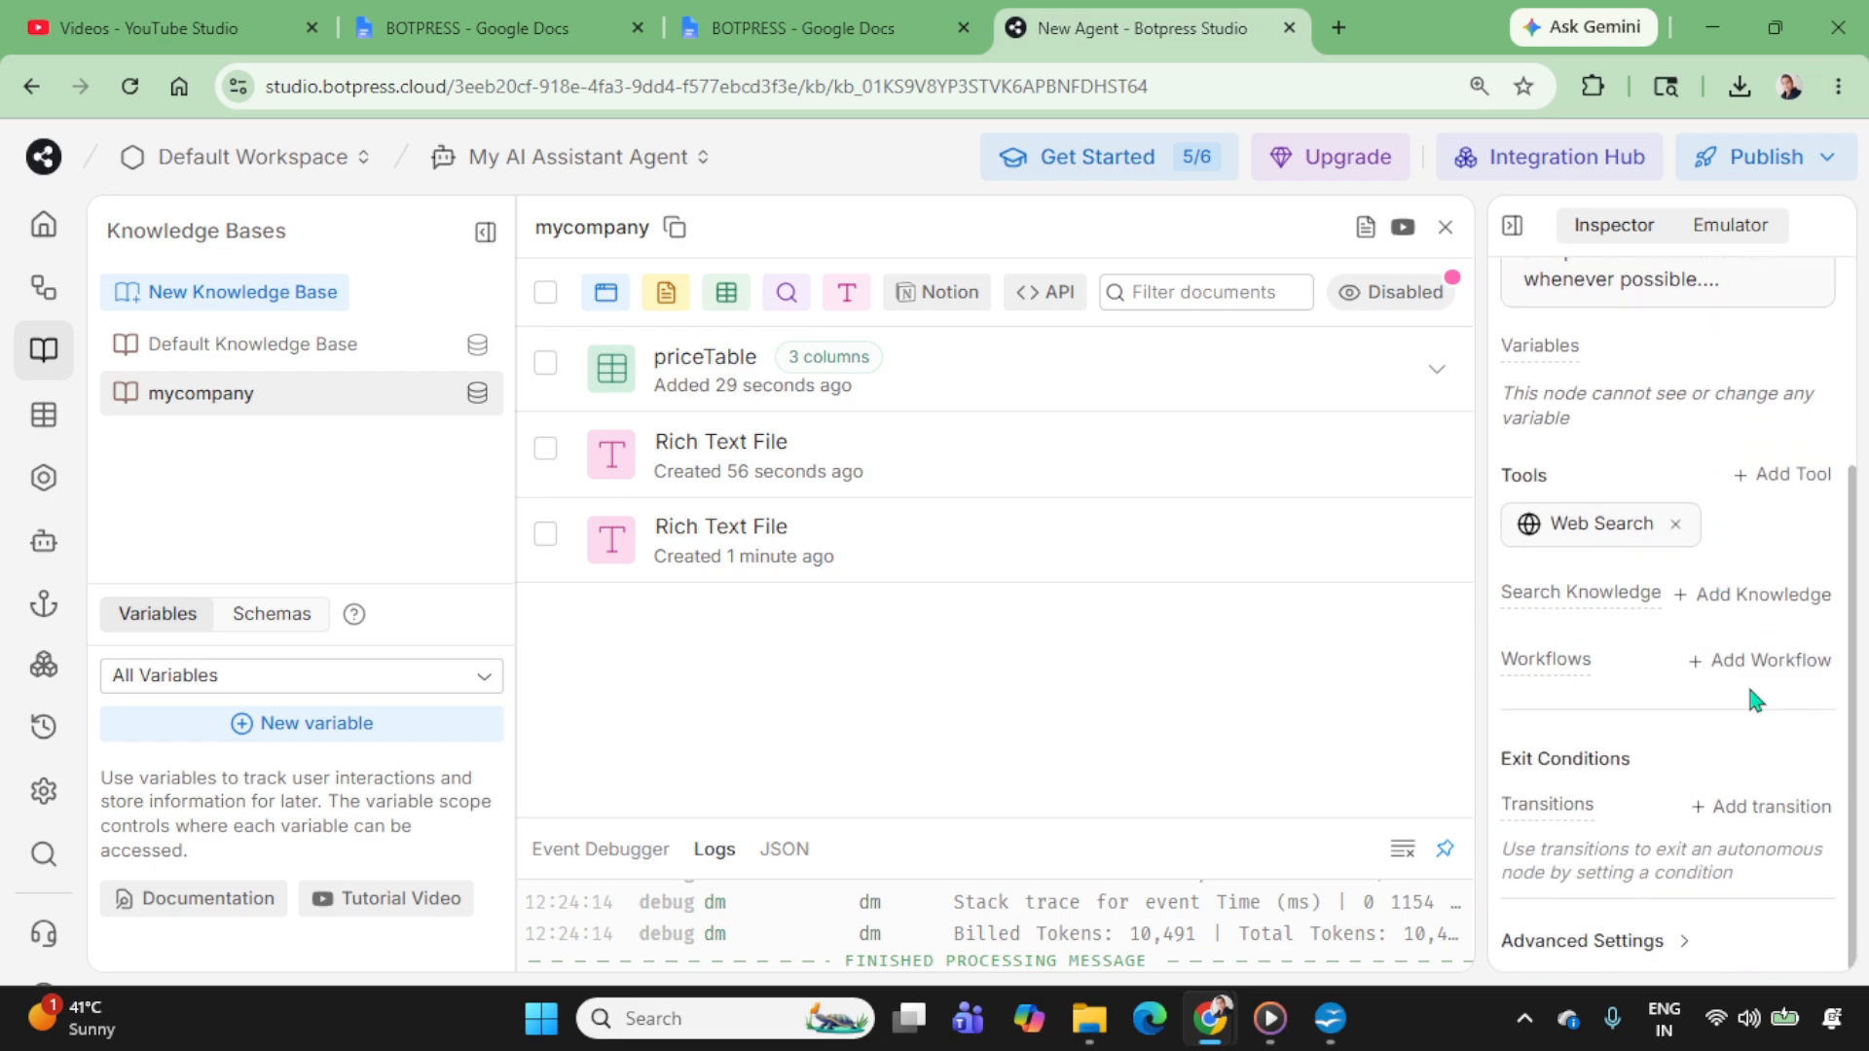
left_click(1778, 603)
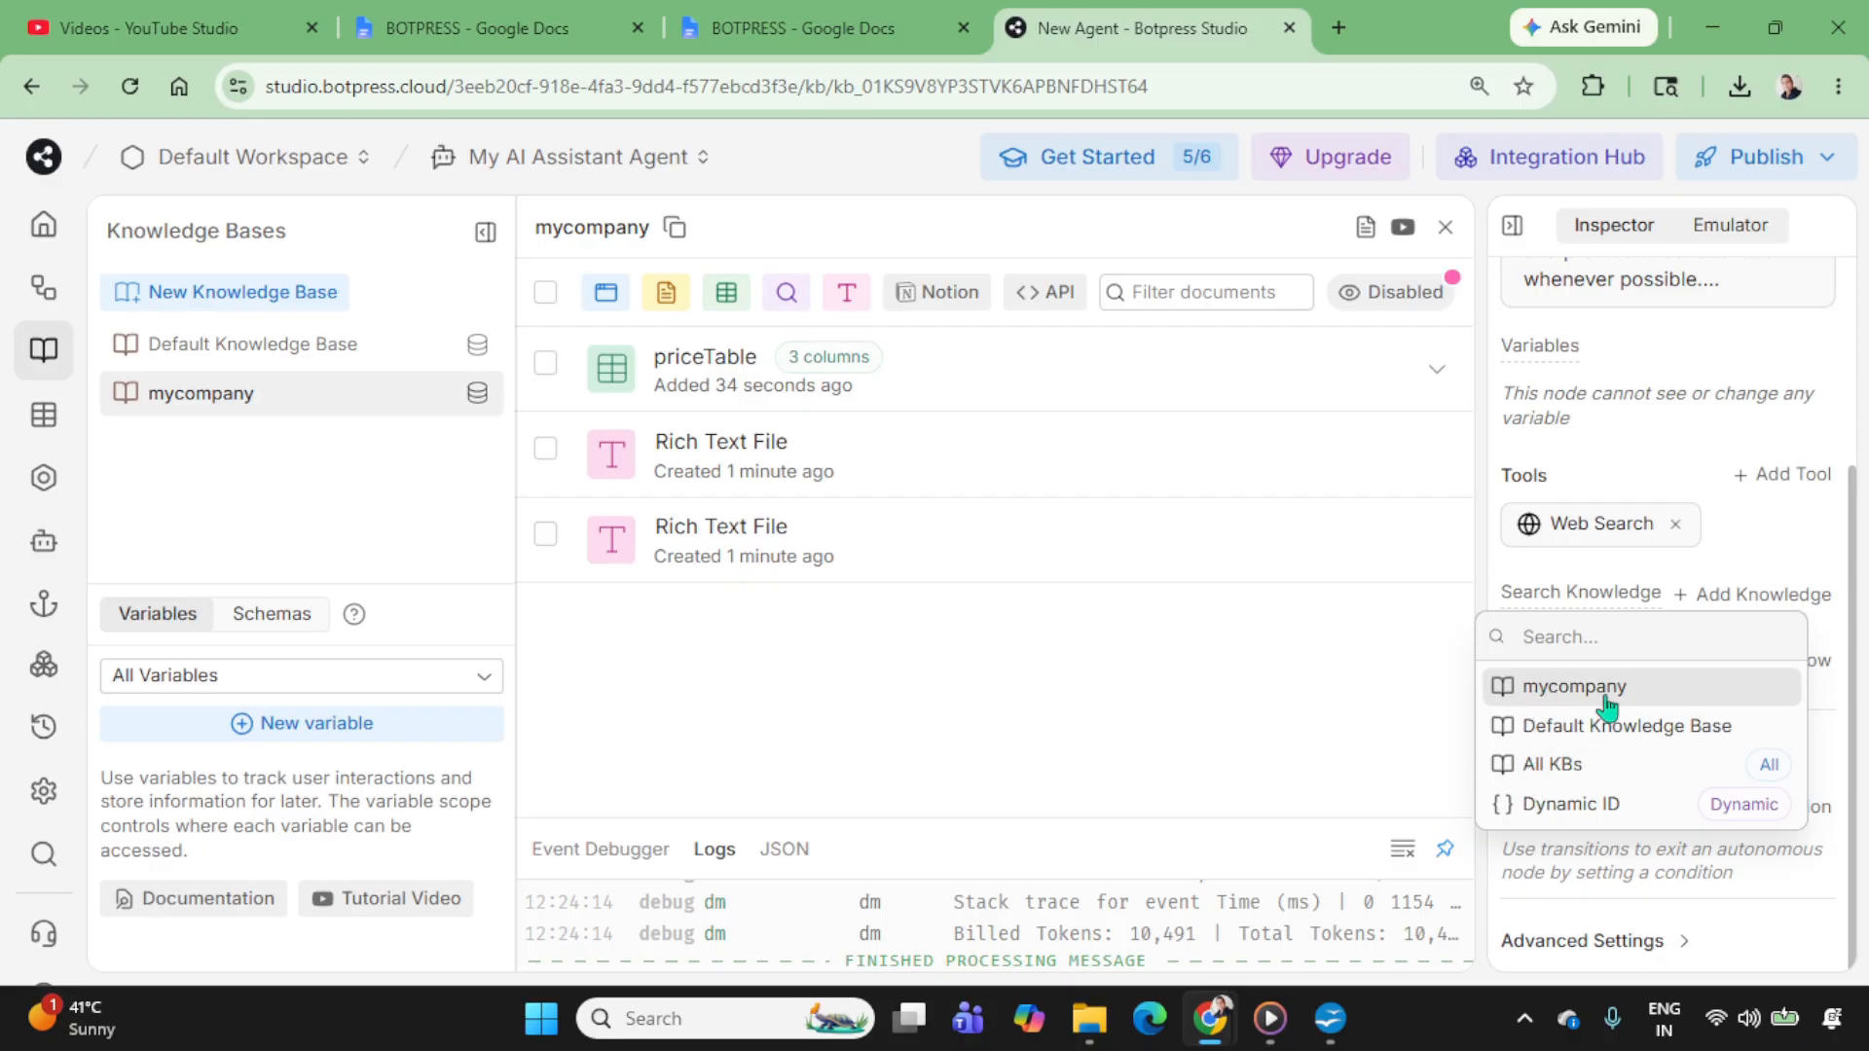
left_click(1577, 687)
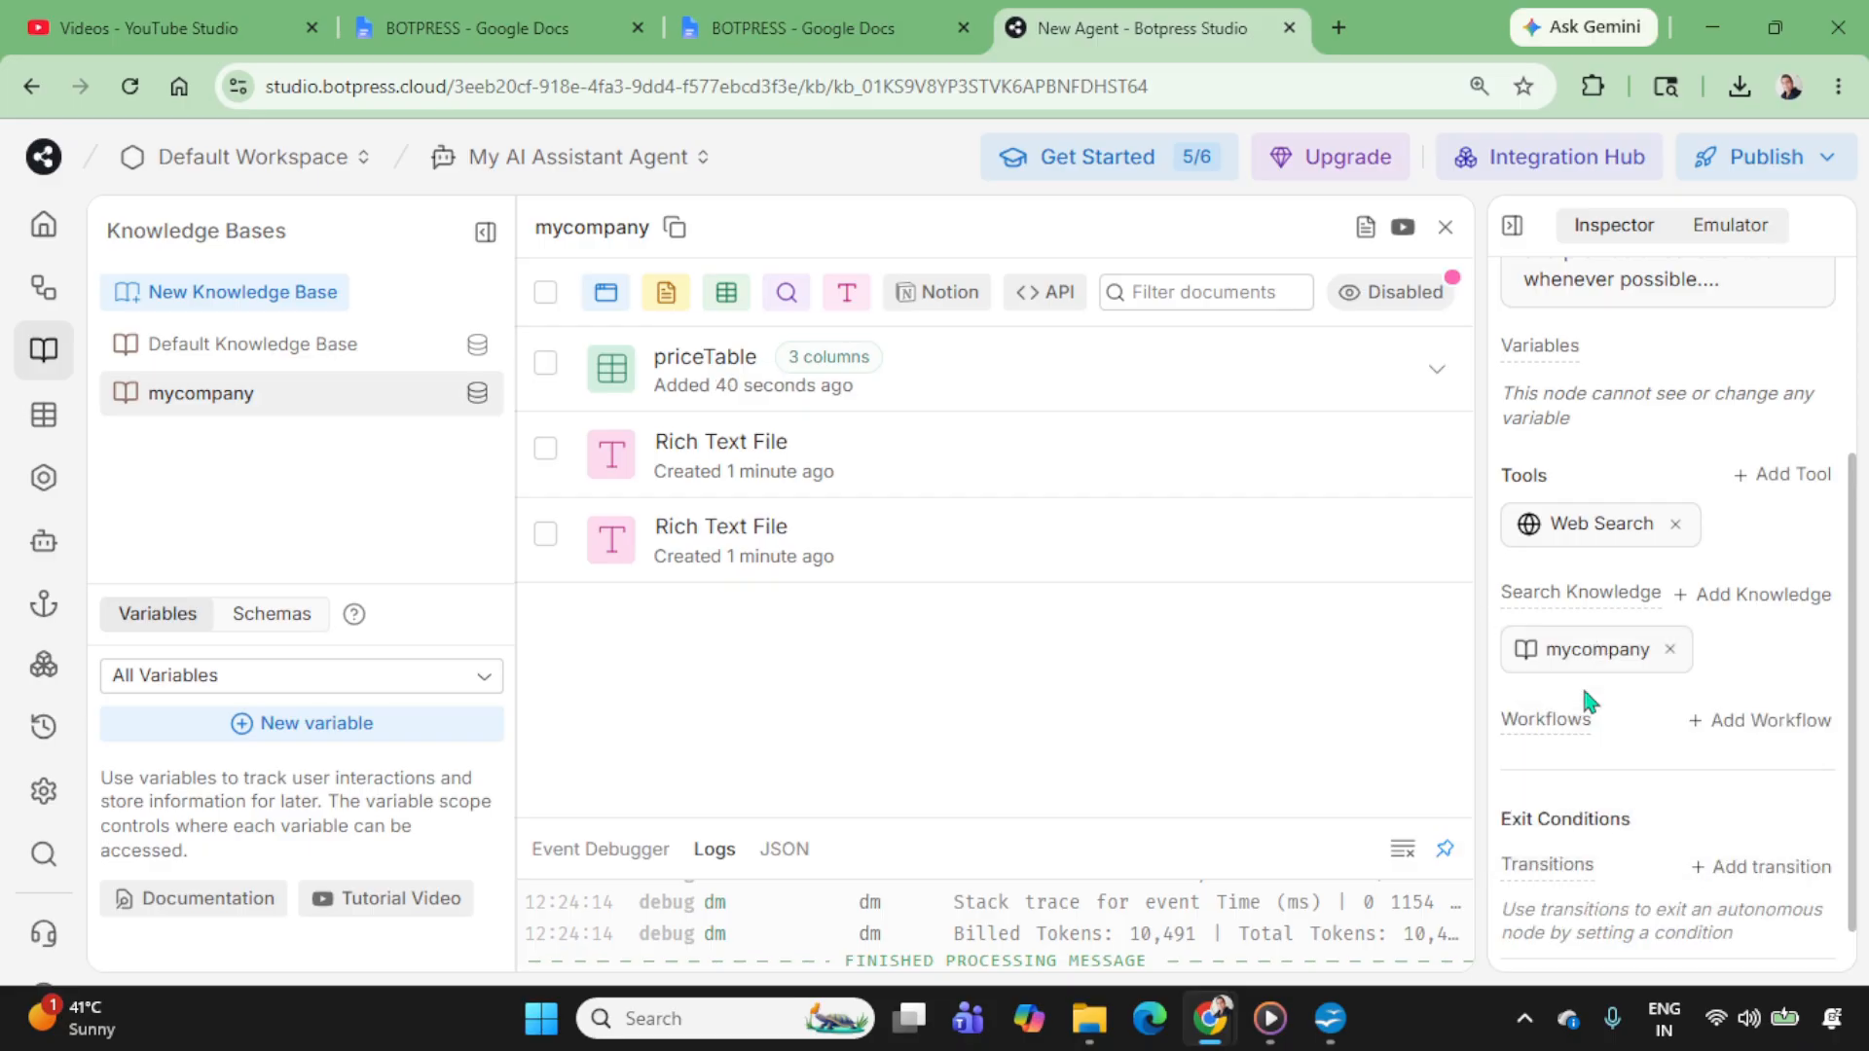
scroll(1616, 730, "down", 1)
scroll(1615, 745, "up", 2)
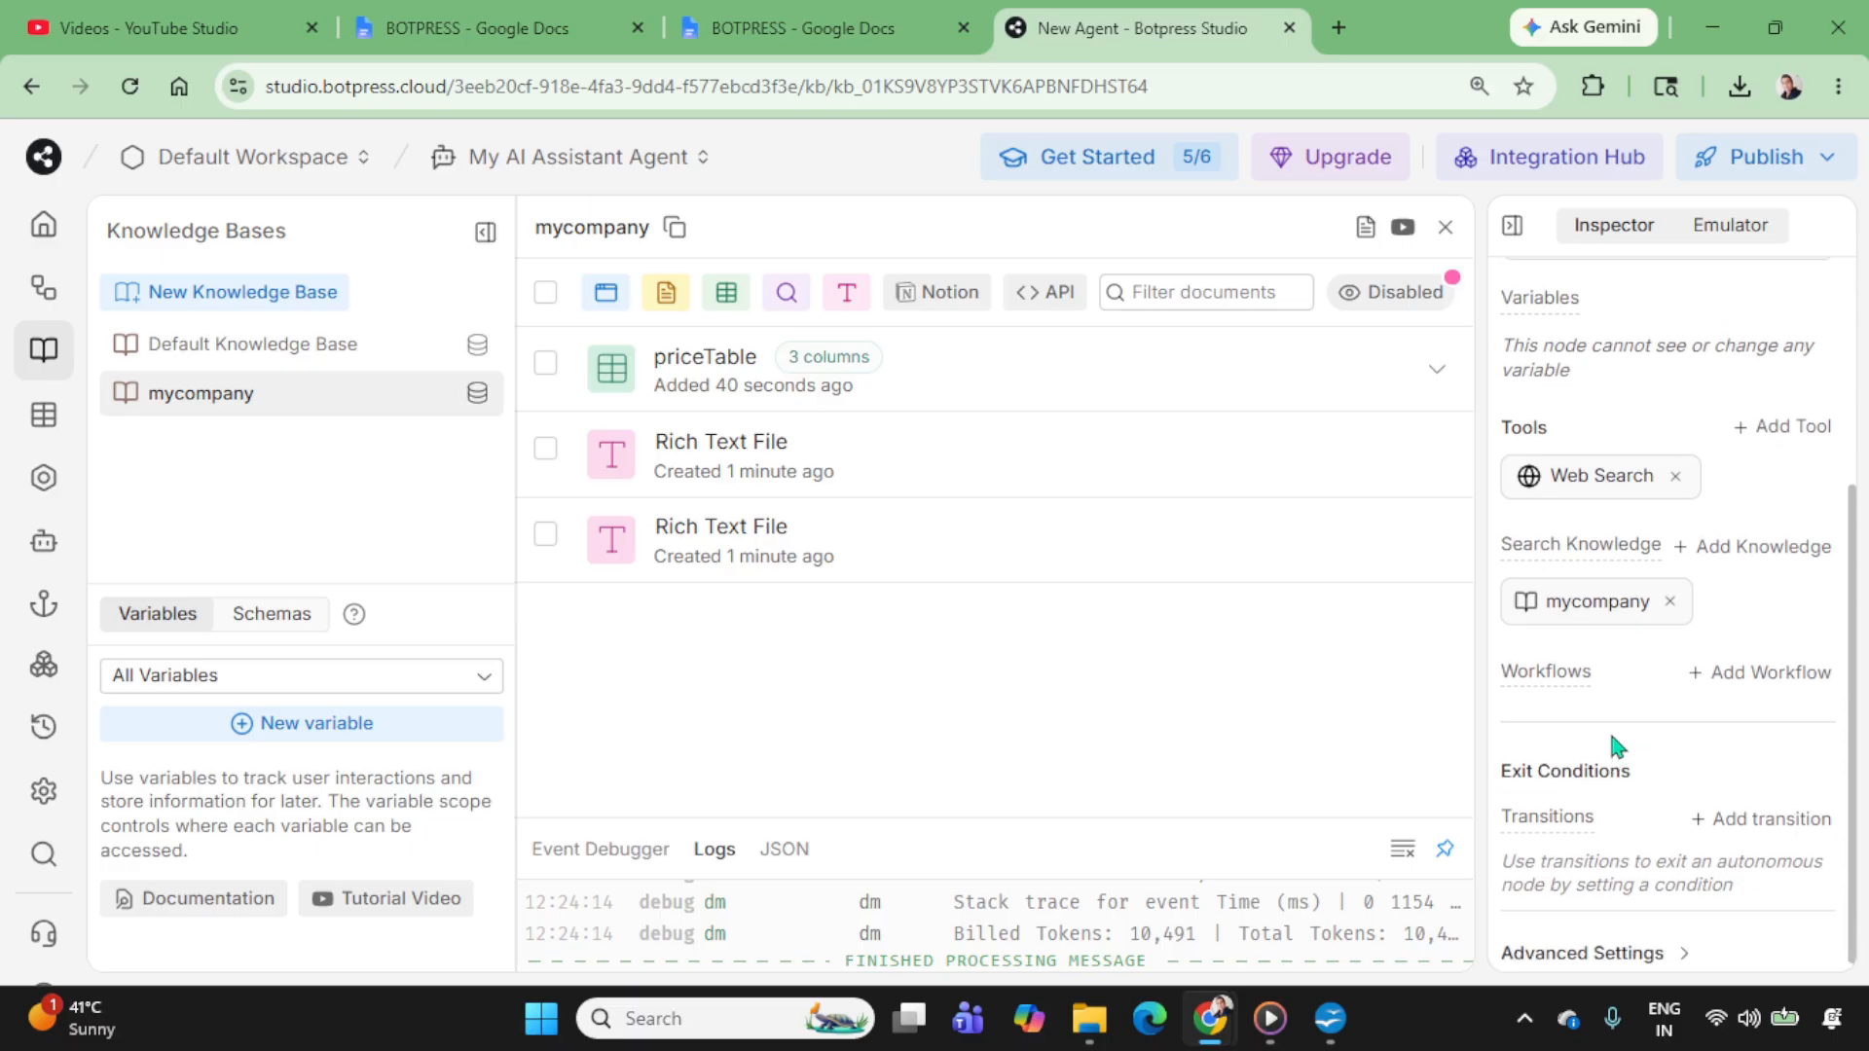
Step: Widen the emulator area and copy the earlier question "what is the cost of android app?" from the chat
left_click(1718, 233)
left_click(1623, 233)
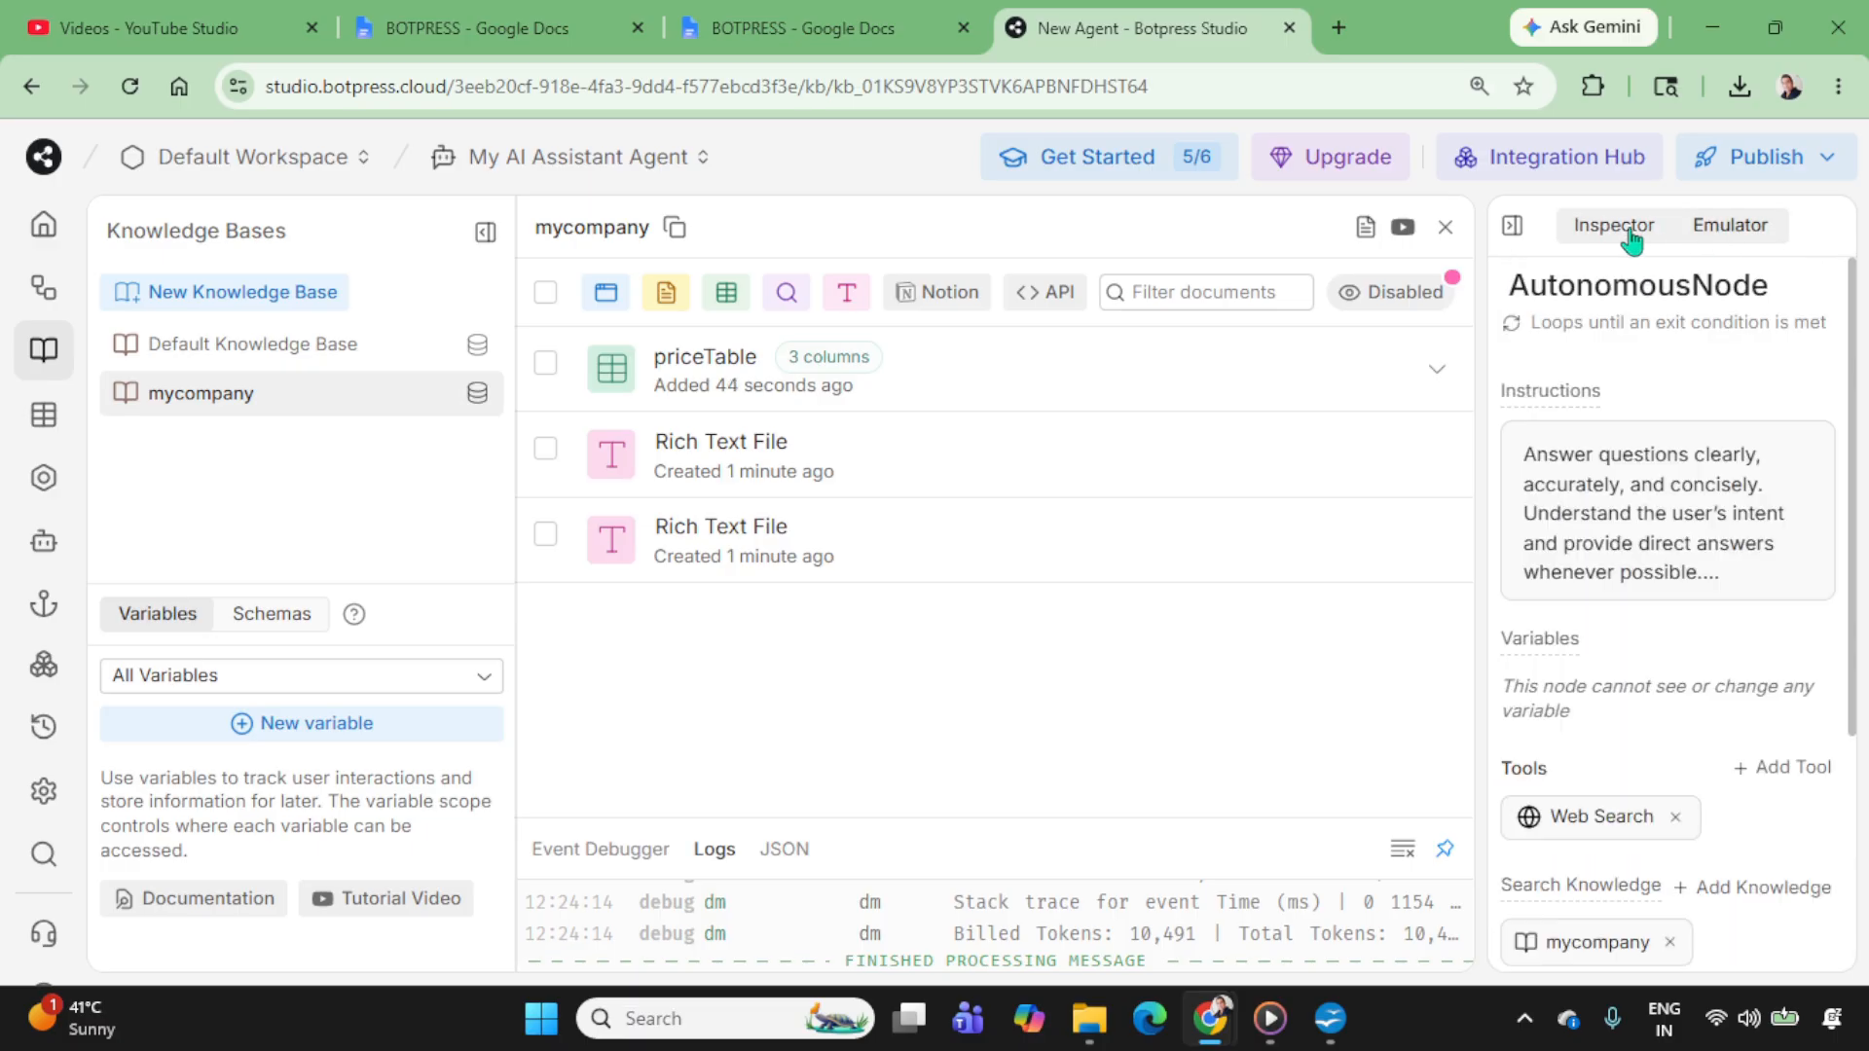
left_click_drag(1485, 387, 926, 388)
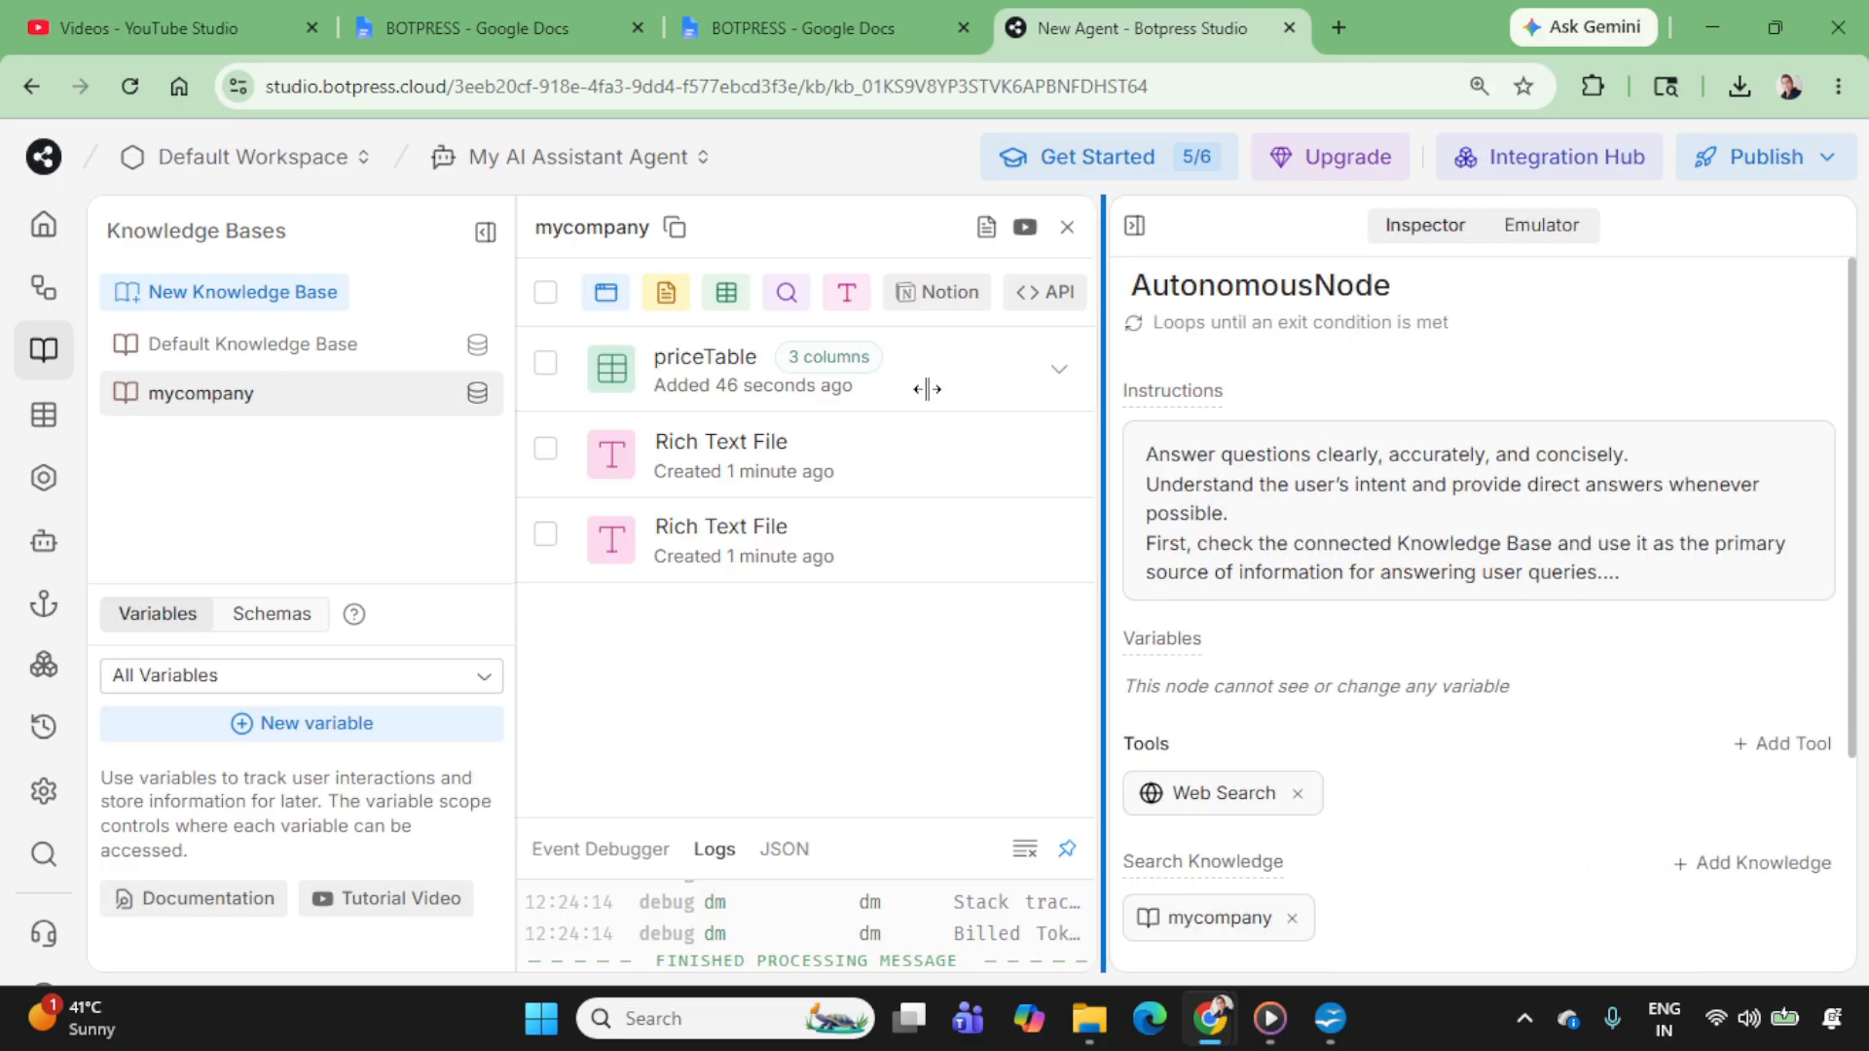
left_click(1449, 227)
scroll(1606, 472, "up", 10)
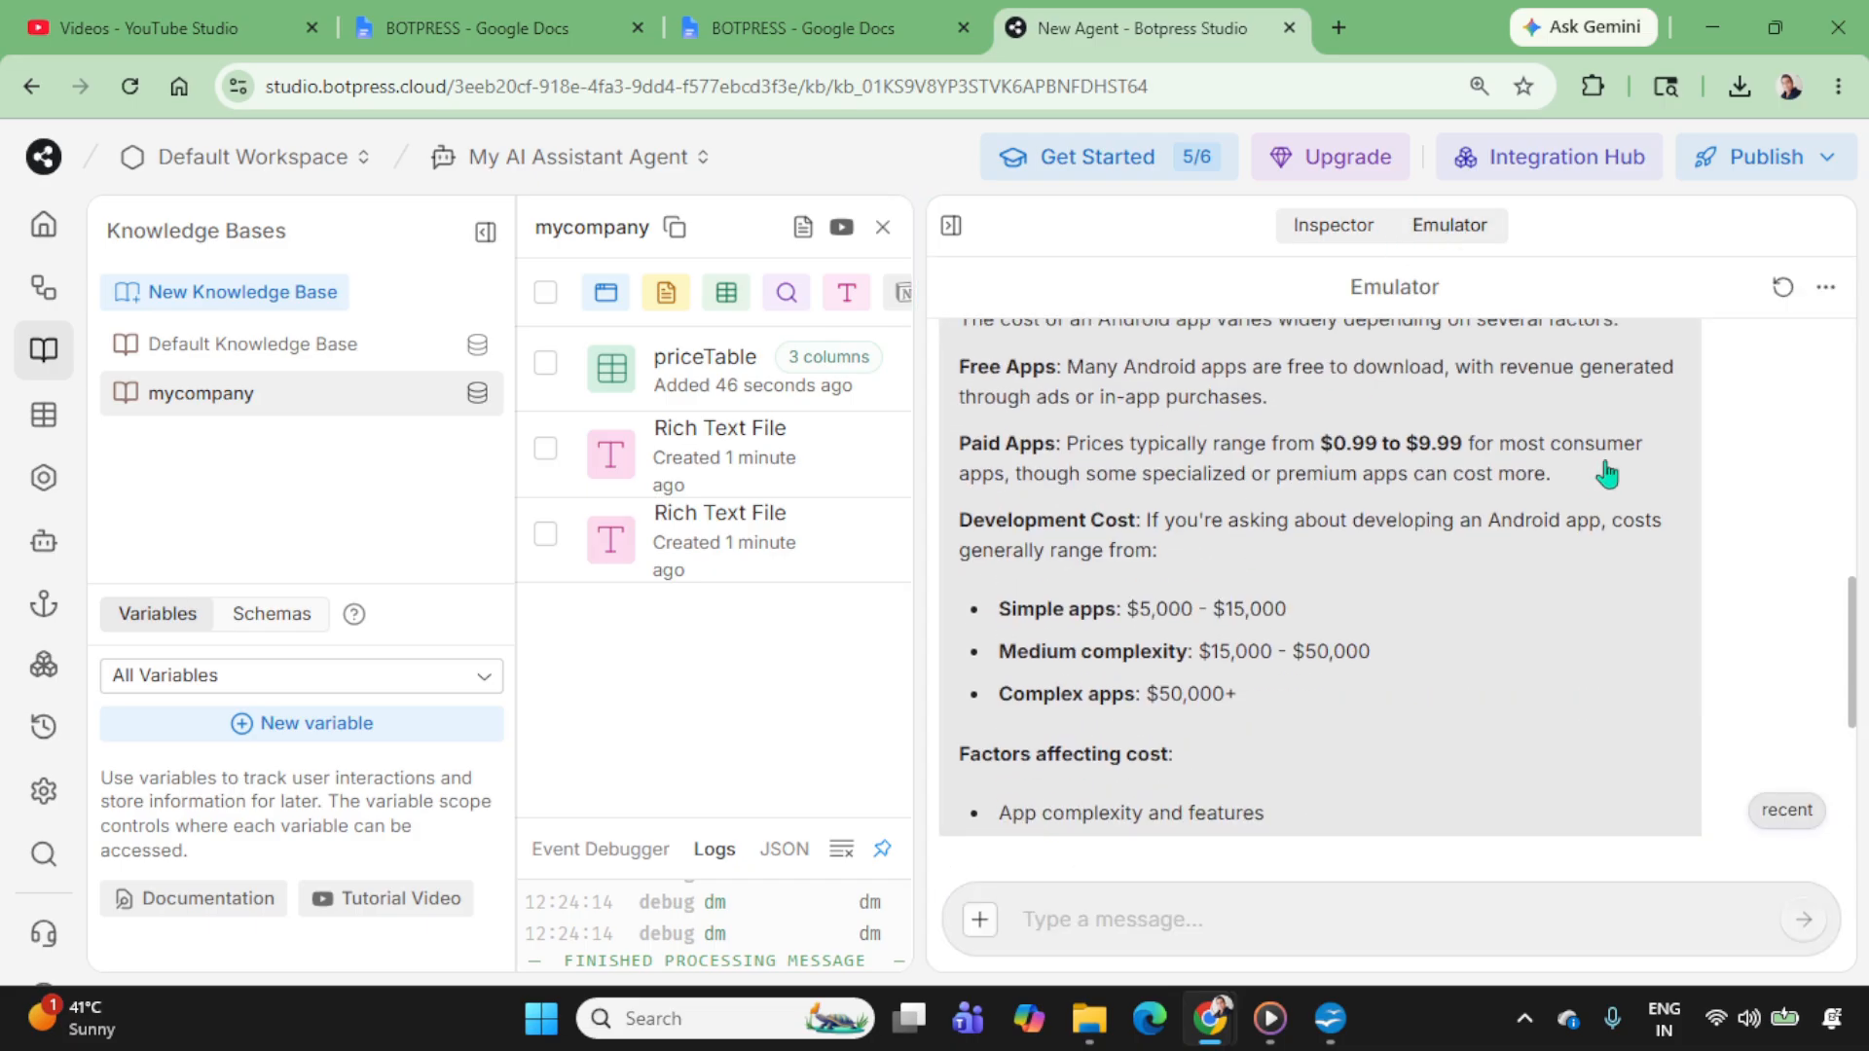
scroll(1645, 526, "down", 3)
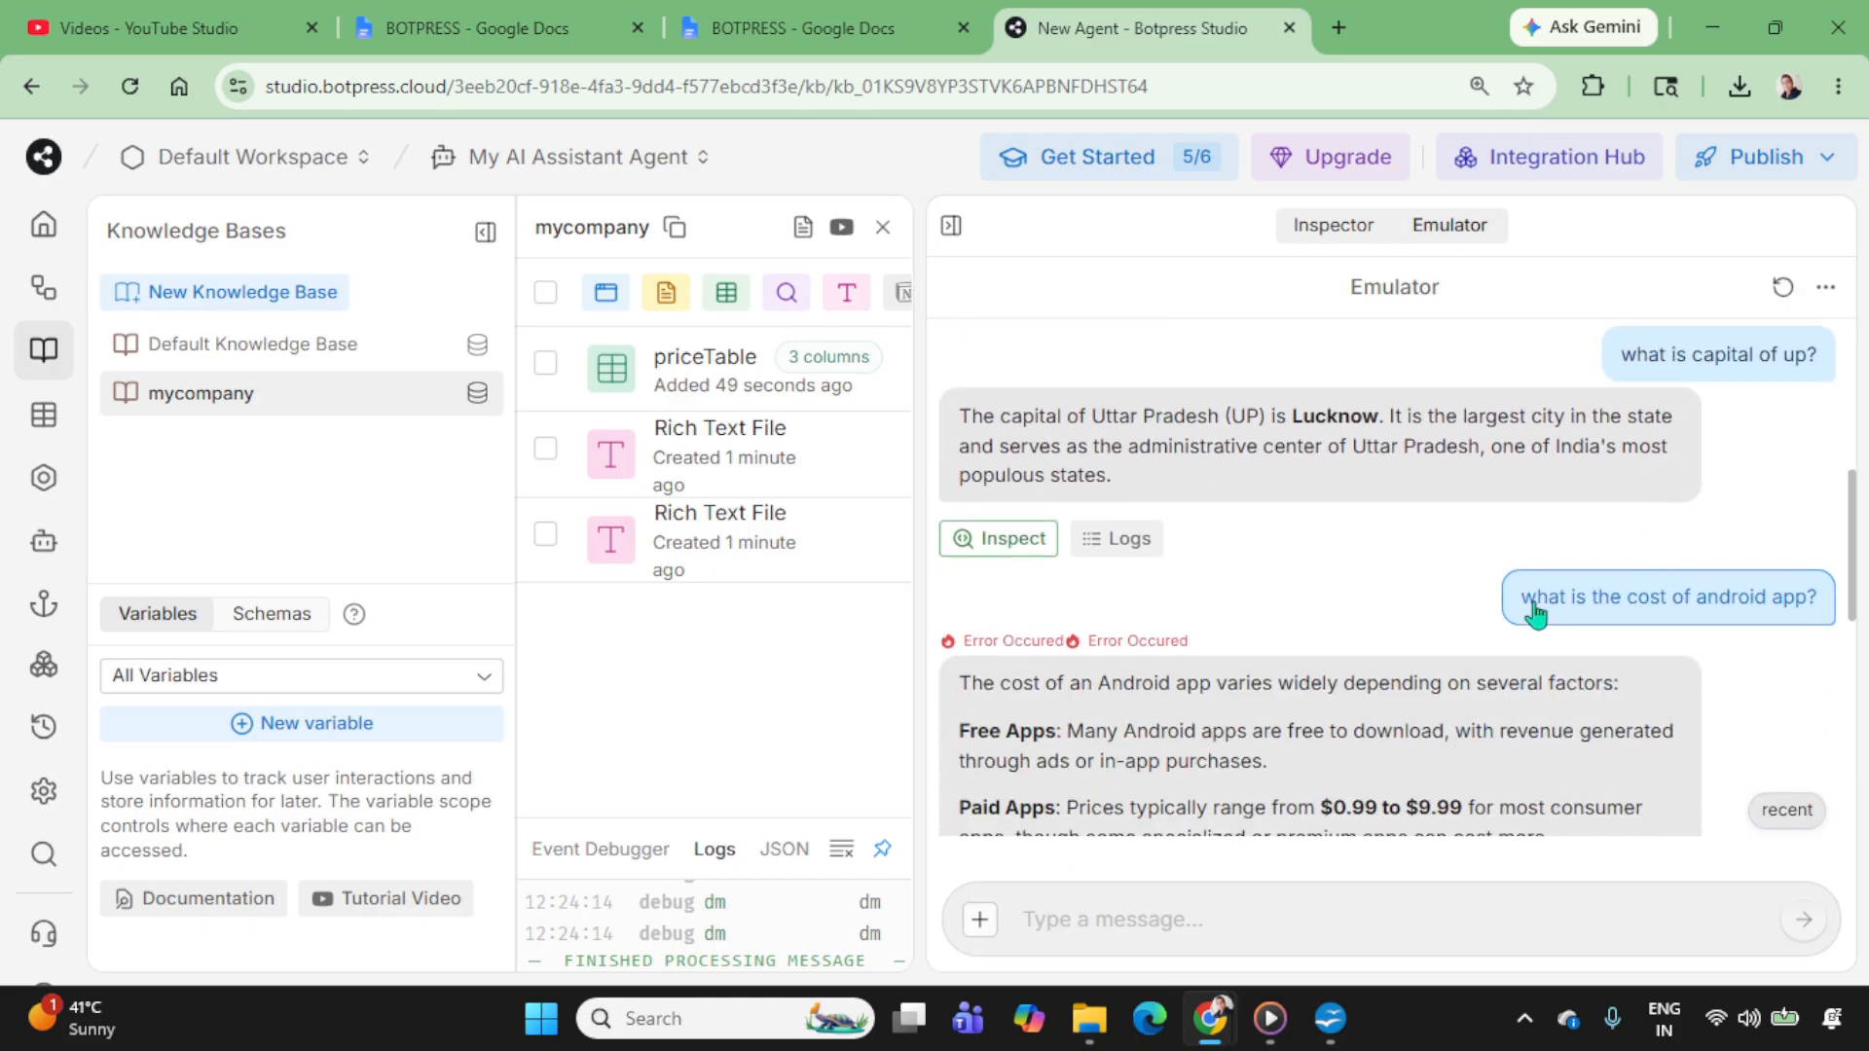
left_click_drag(1520, 597, 1823, 599)
key("ctrl+c")
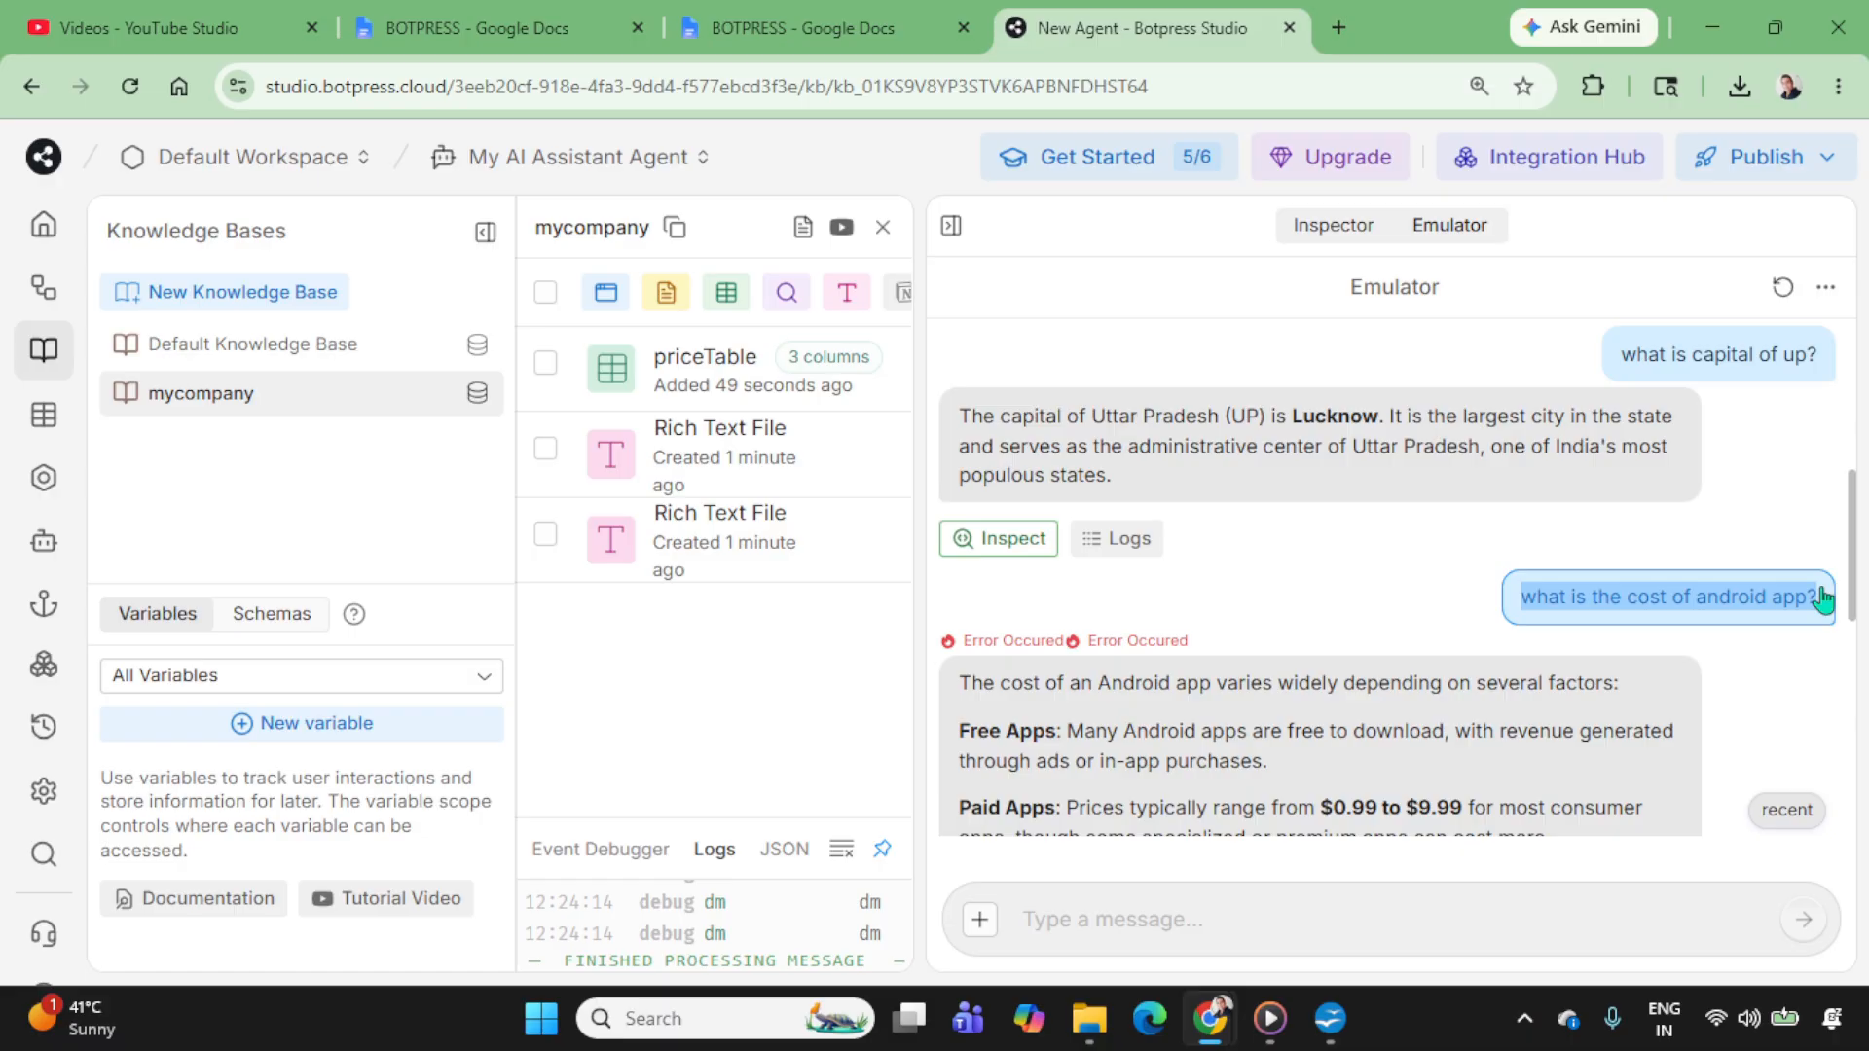
Step: Send the copied question "what is the cost of android app?" to the bot again in the emulator
scroll(1356, 768, "down", 5)
left_click(1114, 900)
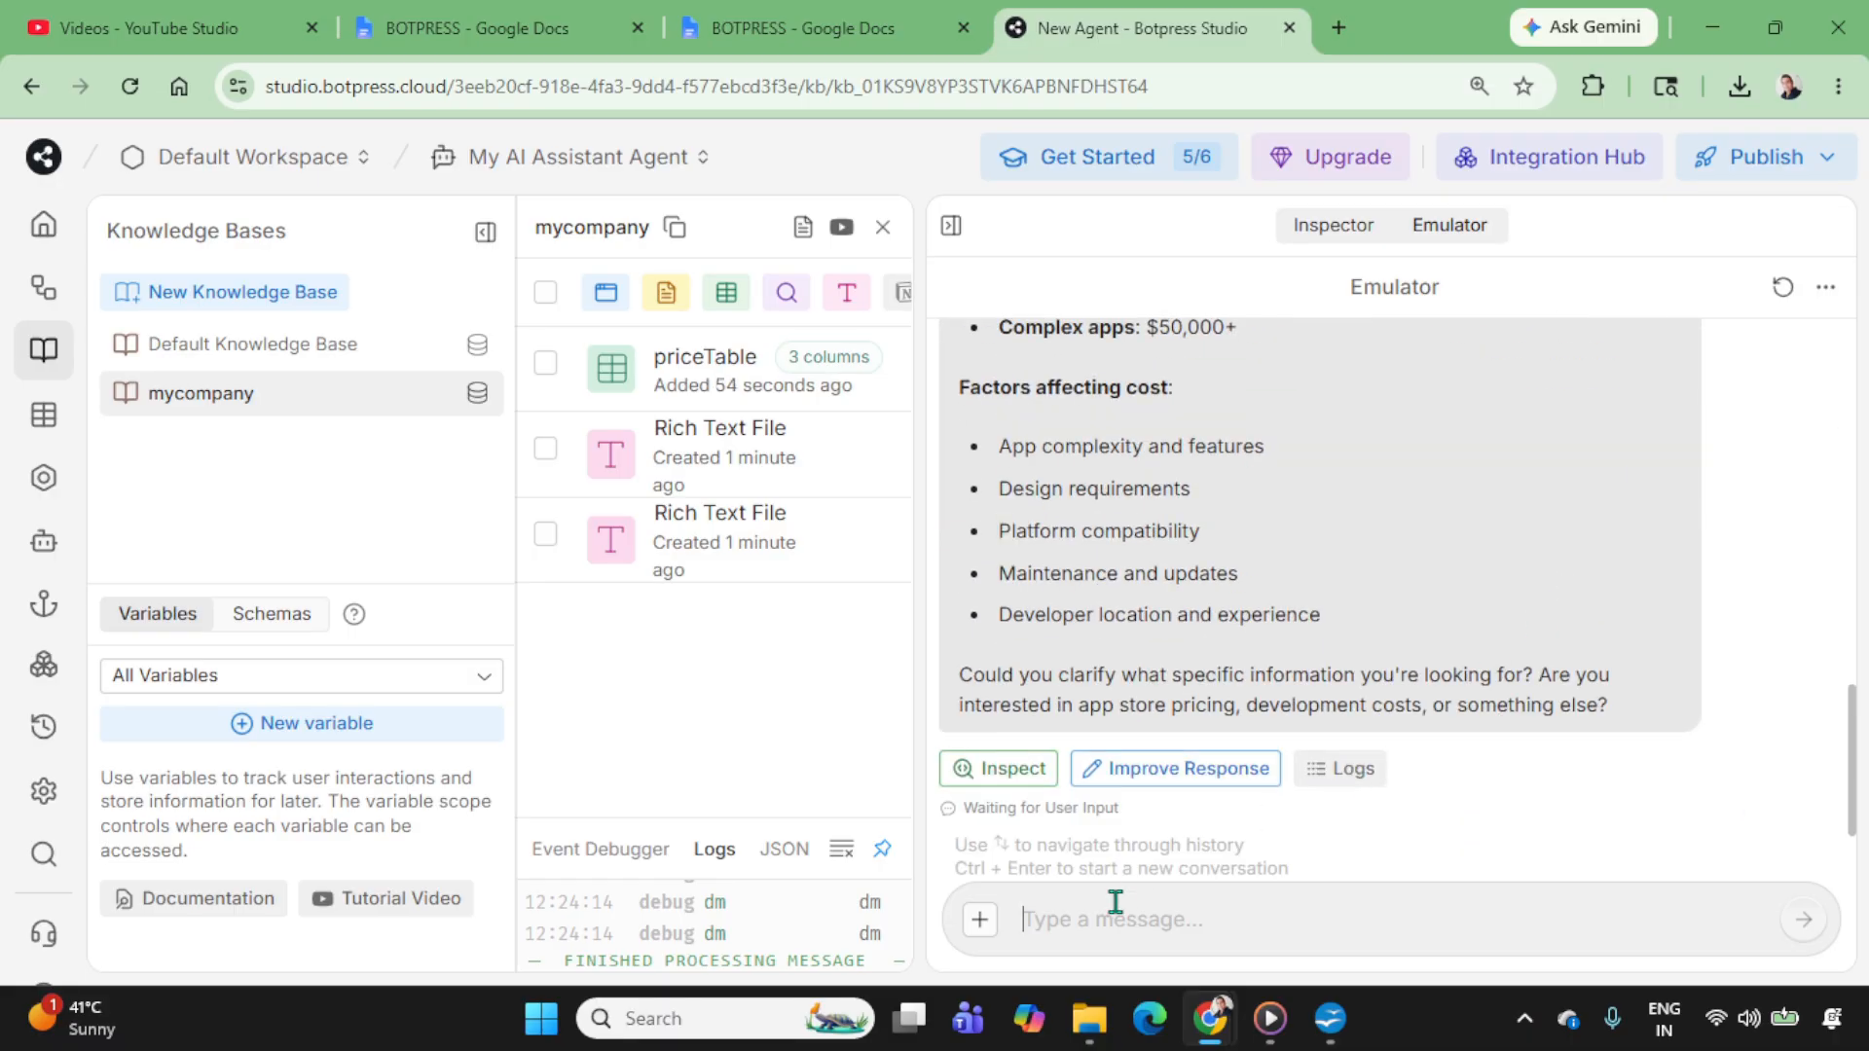
key("ctrl+v")
scroll(1300, 638, "up", 4)
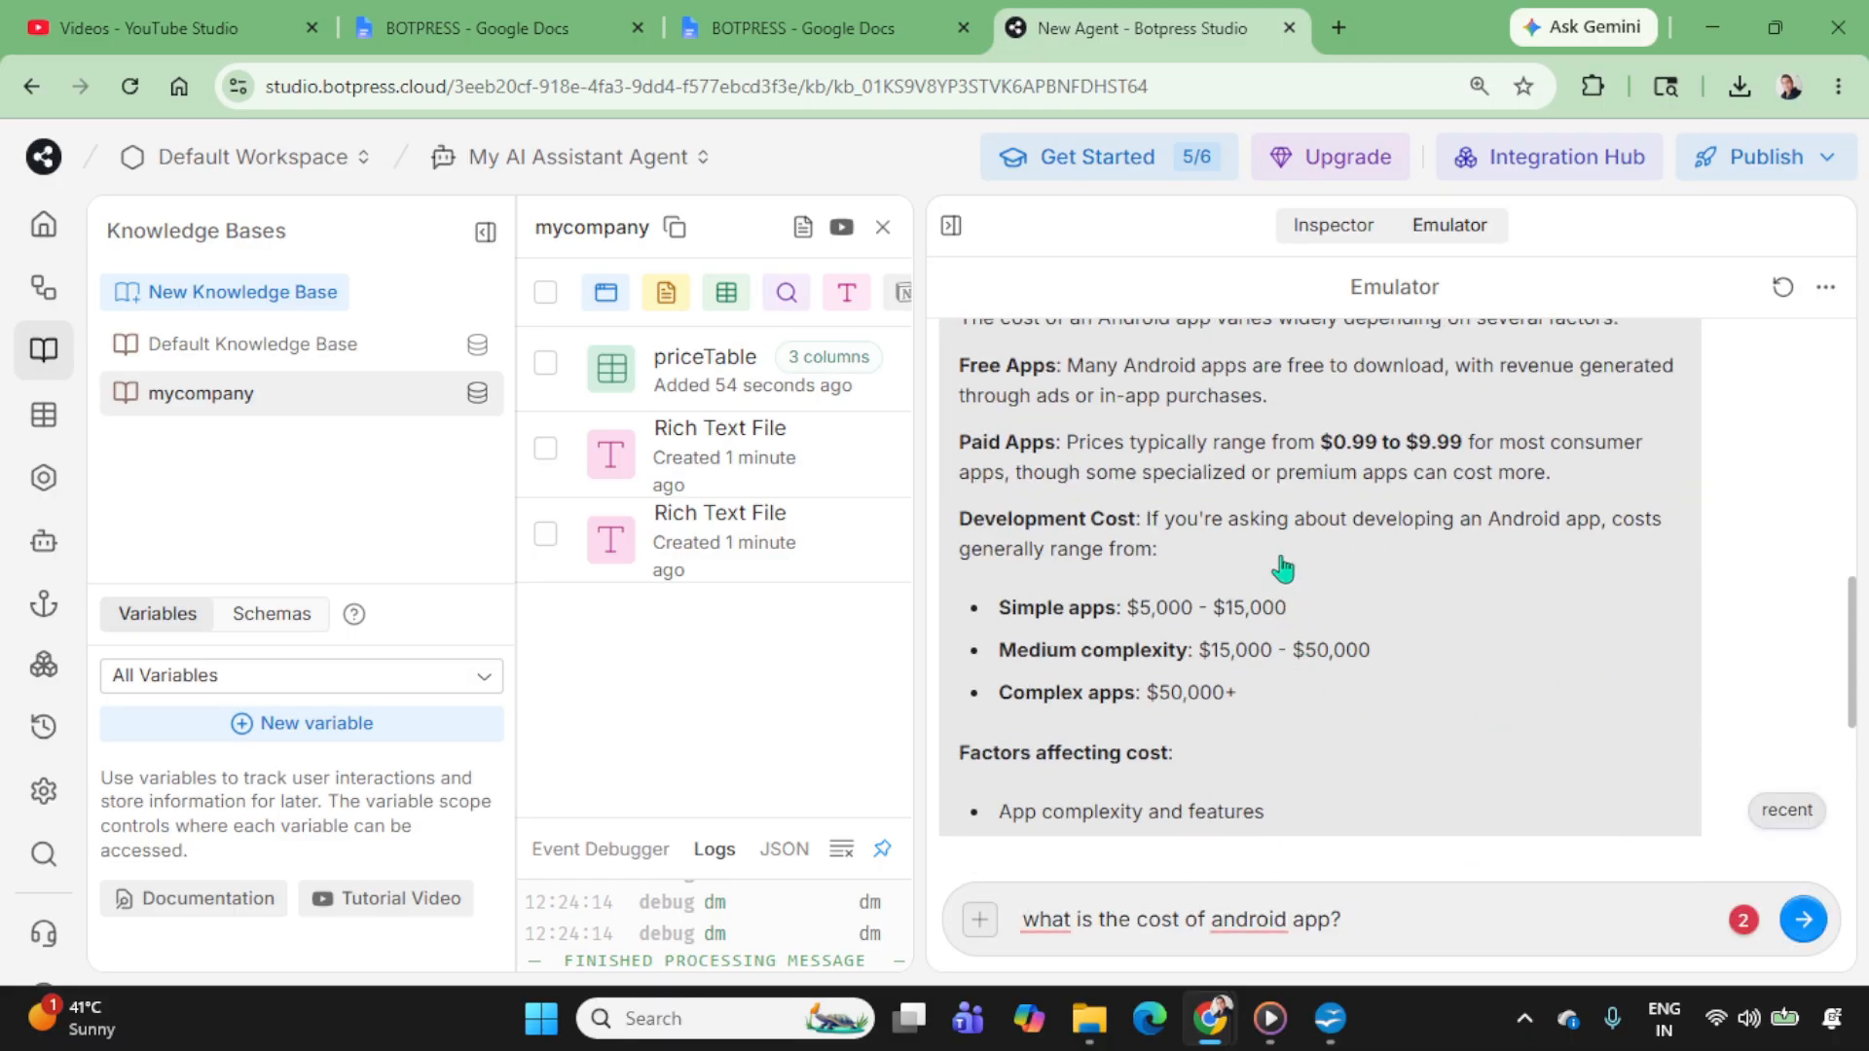
scroll(1284, 584, "down", 4)
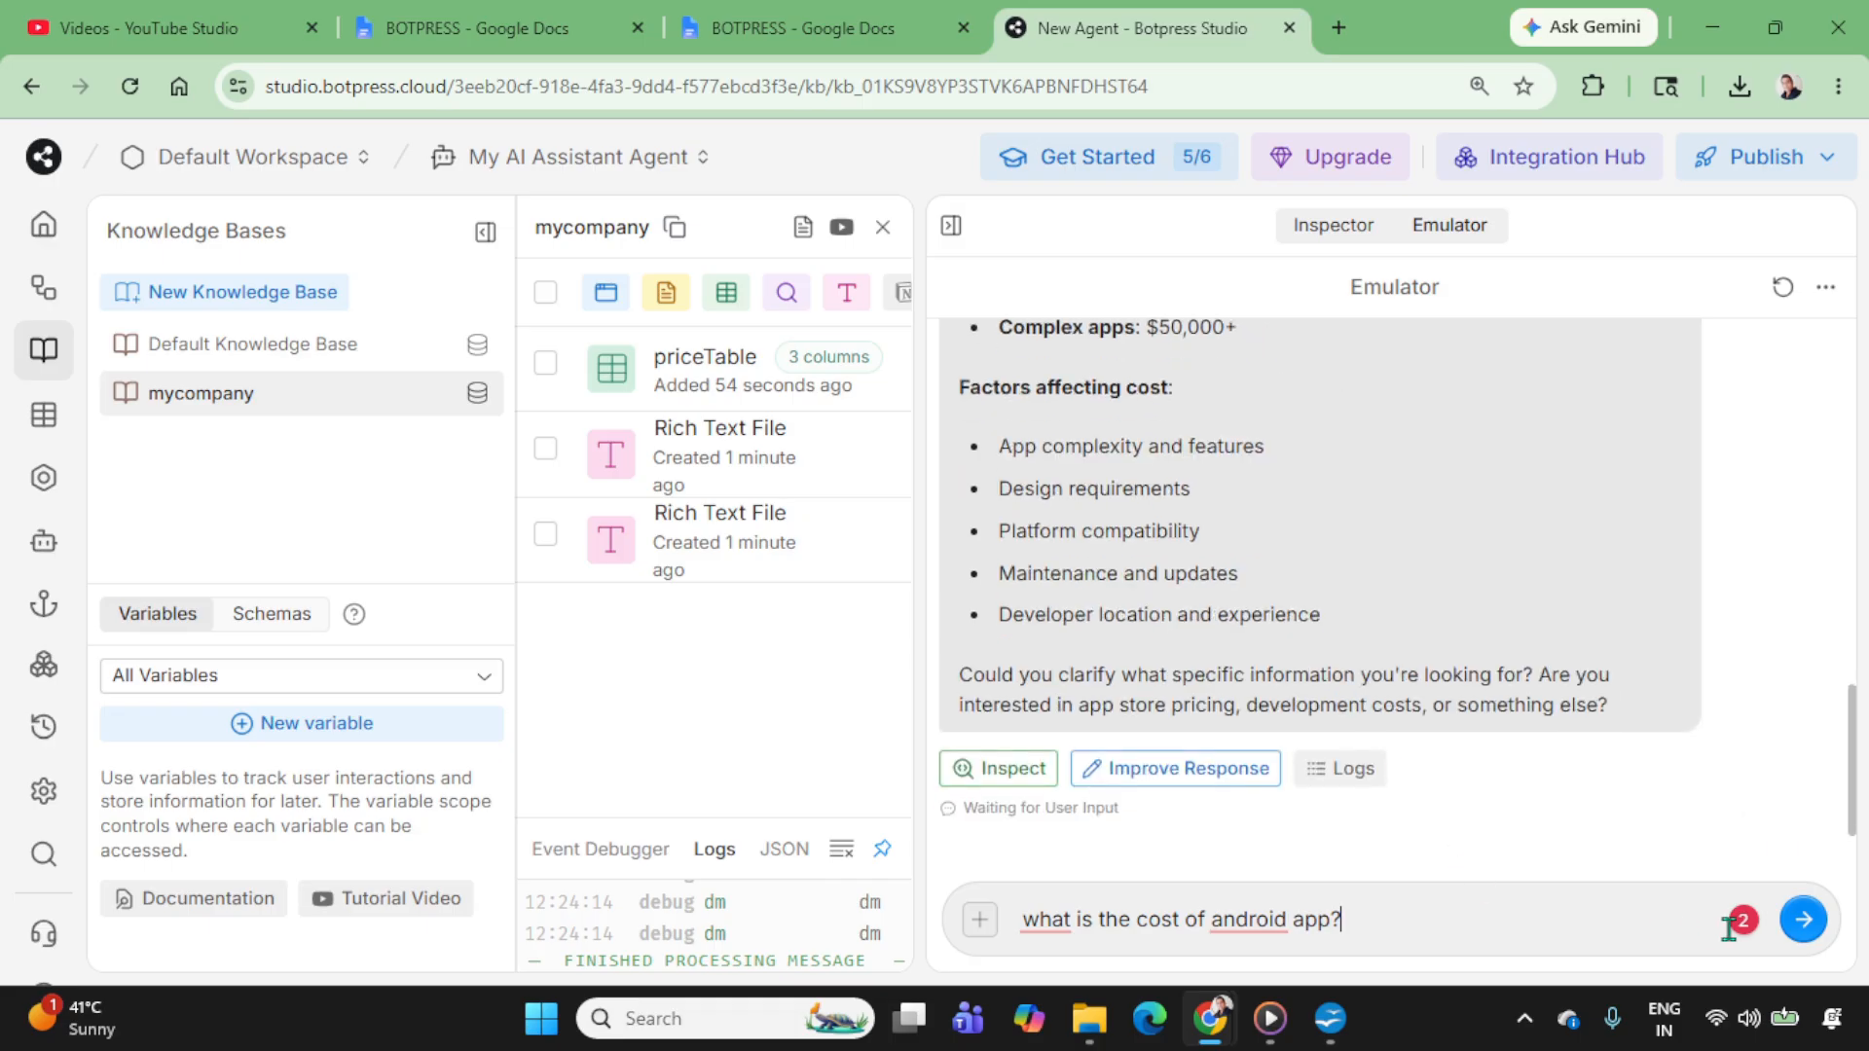
left_click(1806, 925)
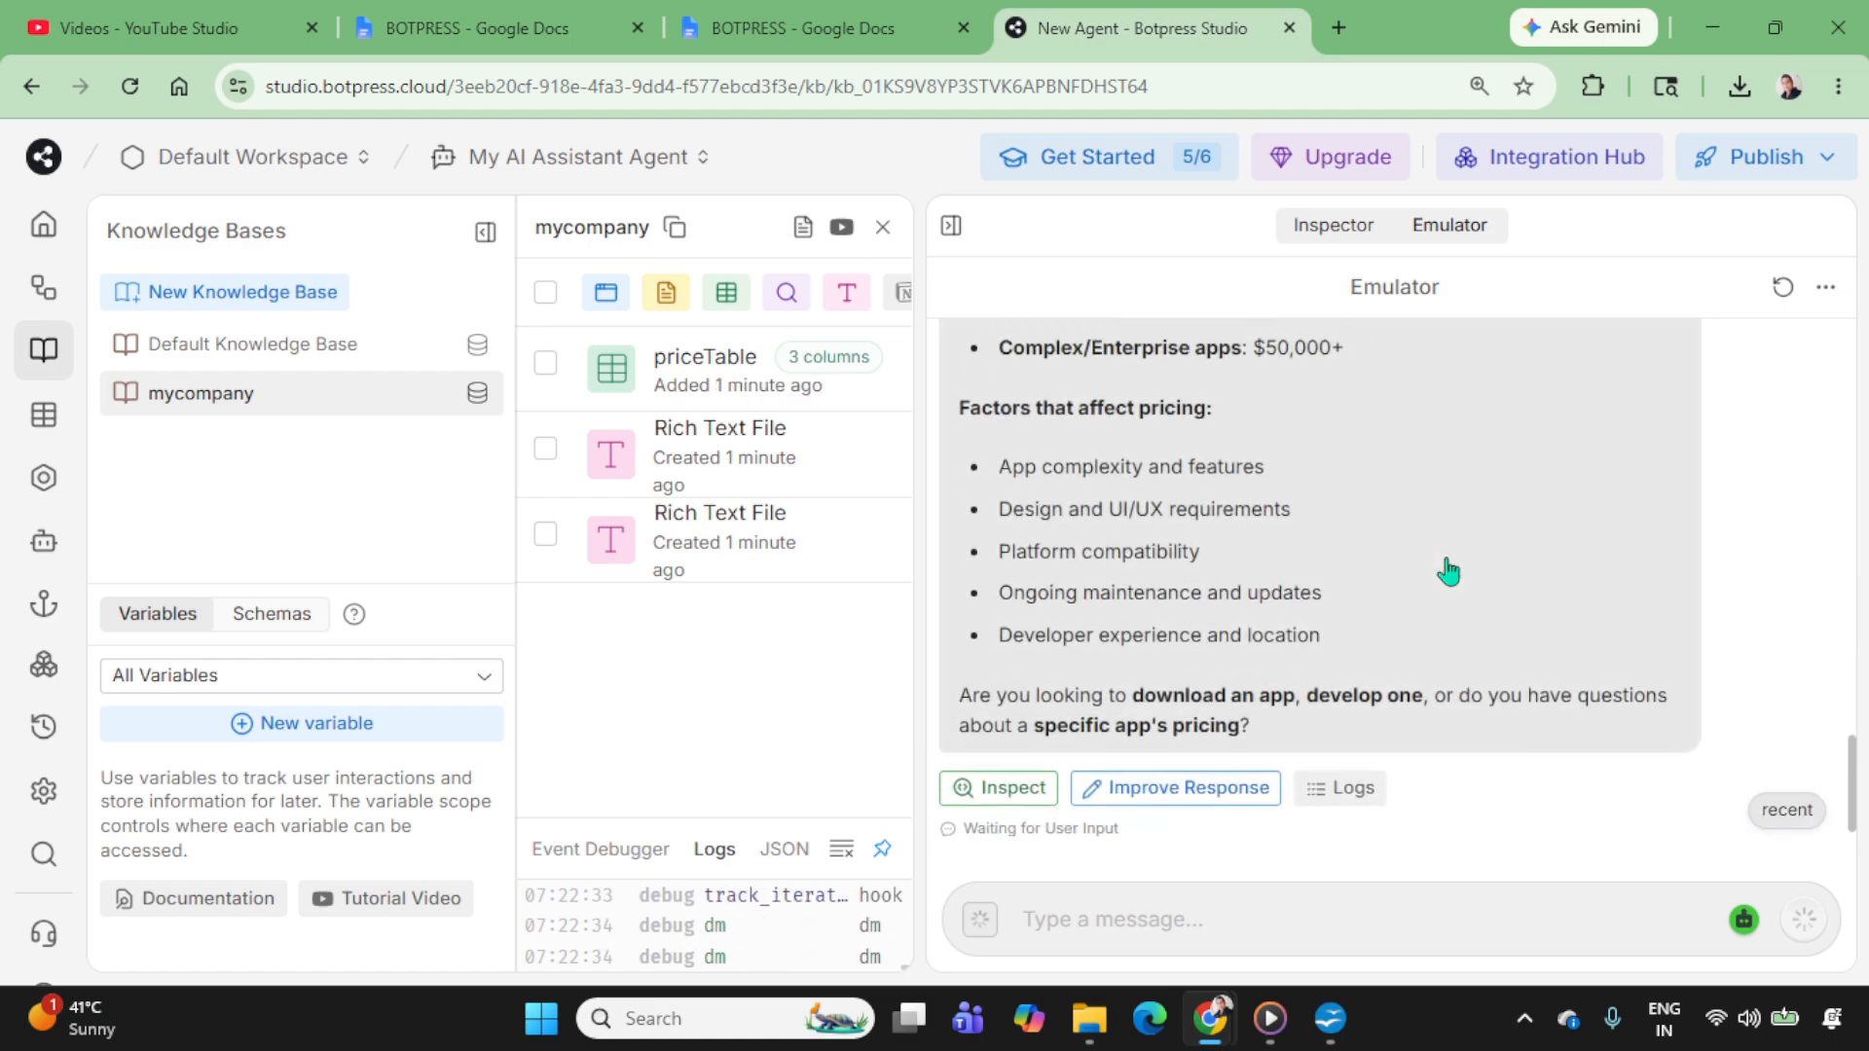
scroll(1448, 569, "up", 5)
scroll(1447, 569, "up", 4)
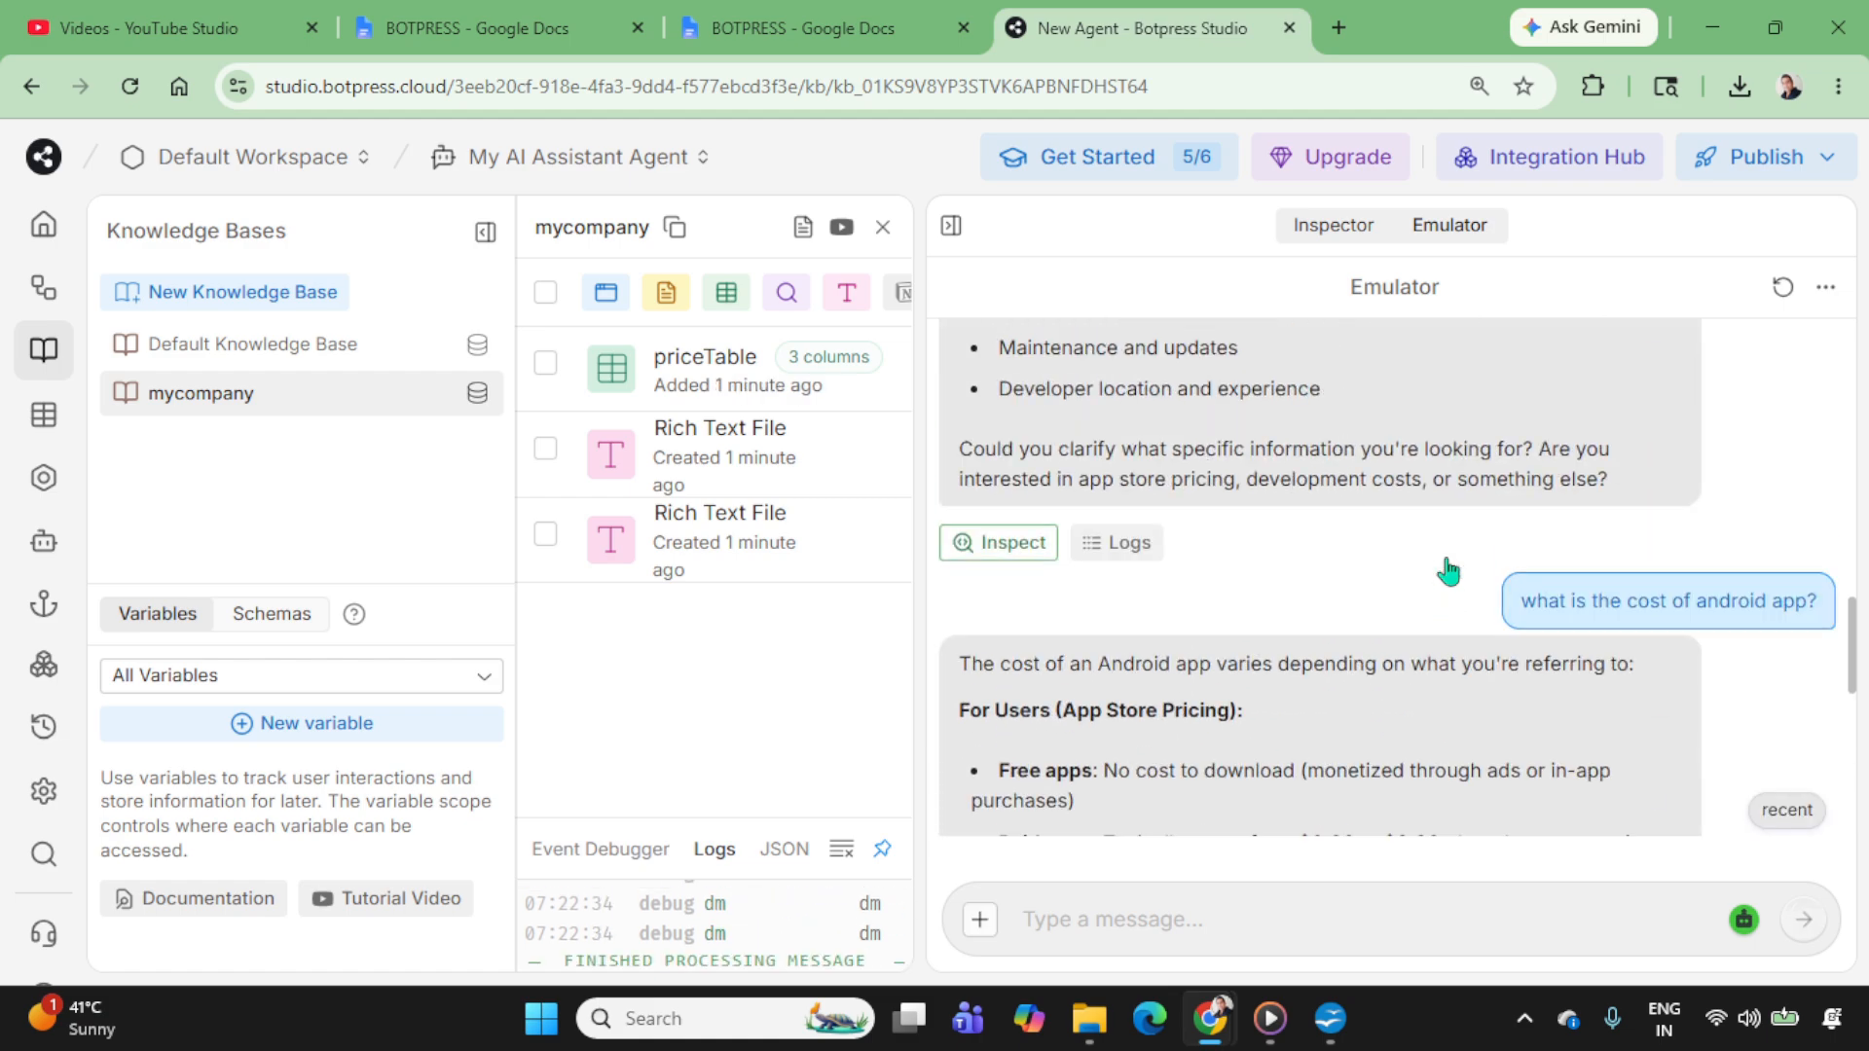
Step: Look over the bot's last answer, restart the emulator conversation and begin a new bot test with the suggested greeting
scroll(1448, 572, "down", 6)
scroll(1210, 651, "up", 4)
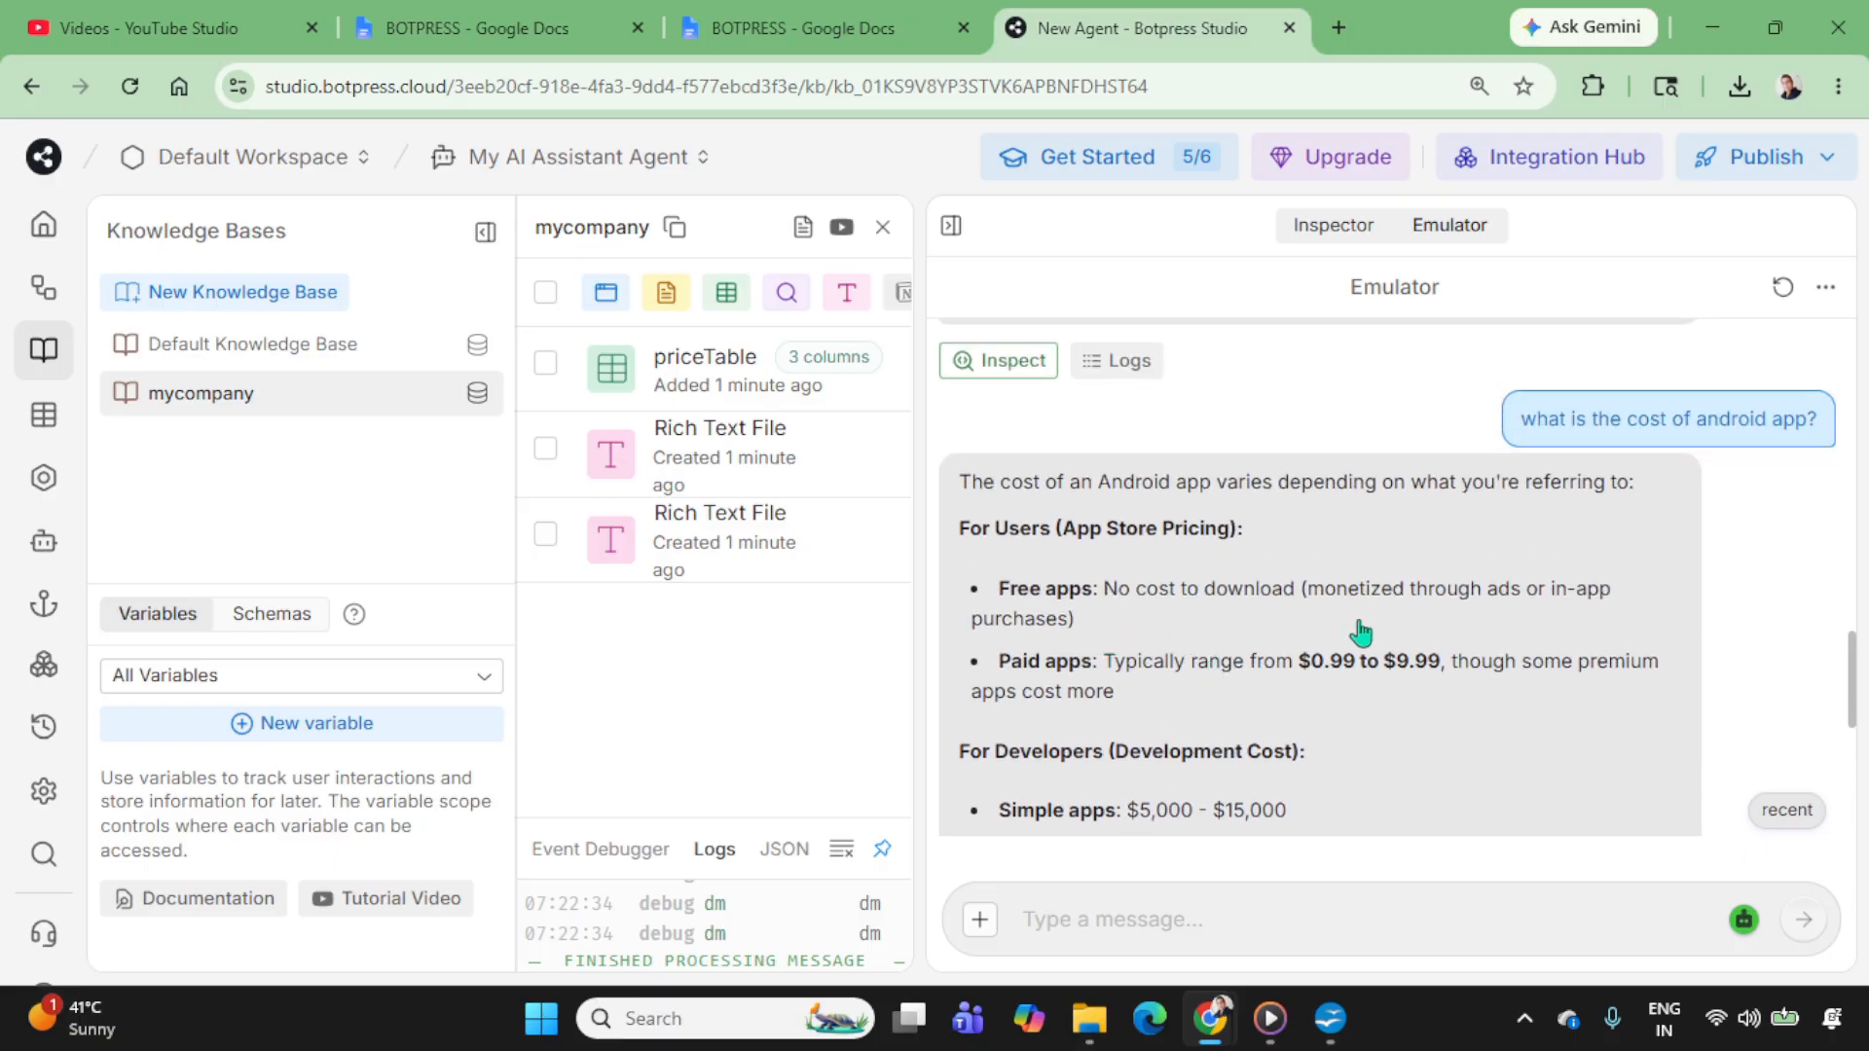
left_click(1784, 288)
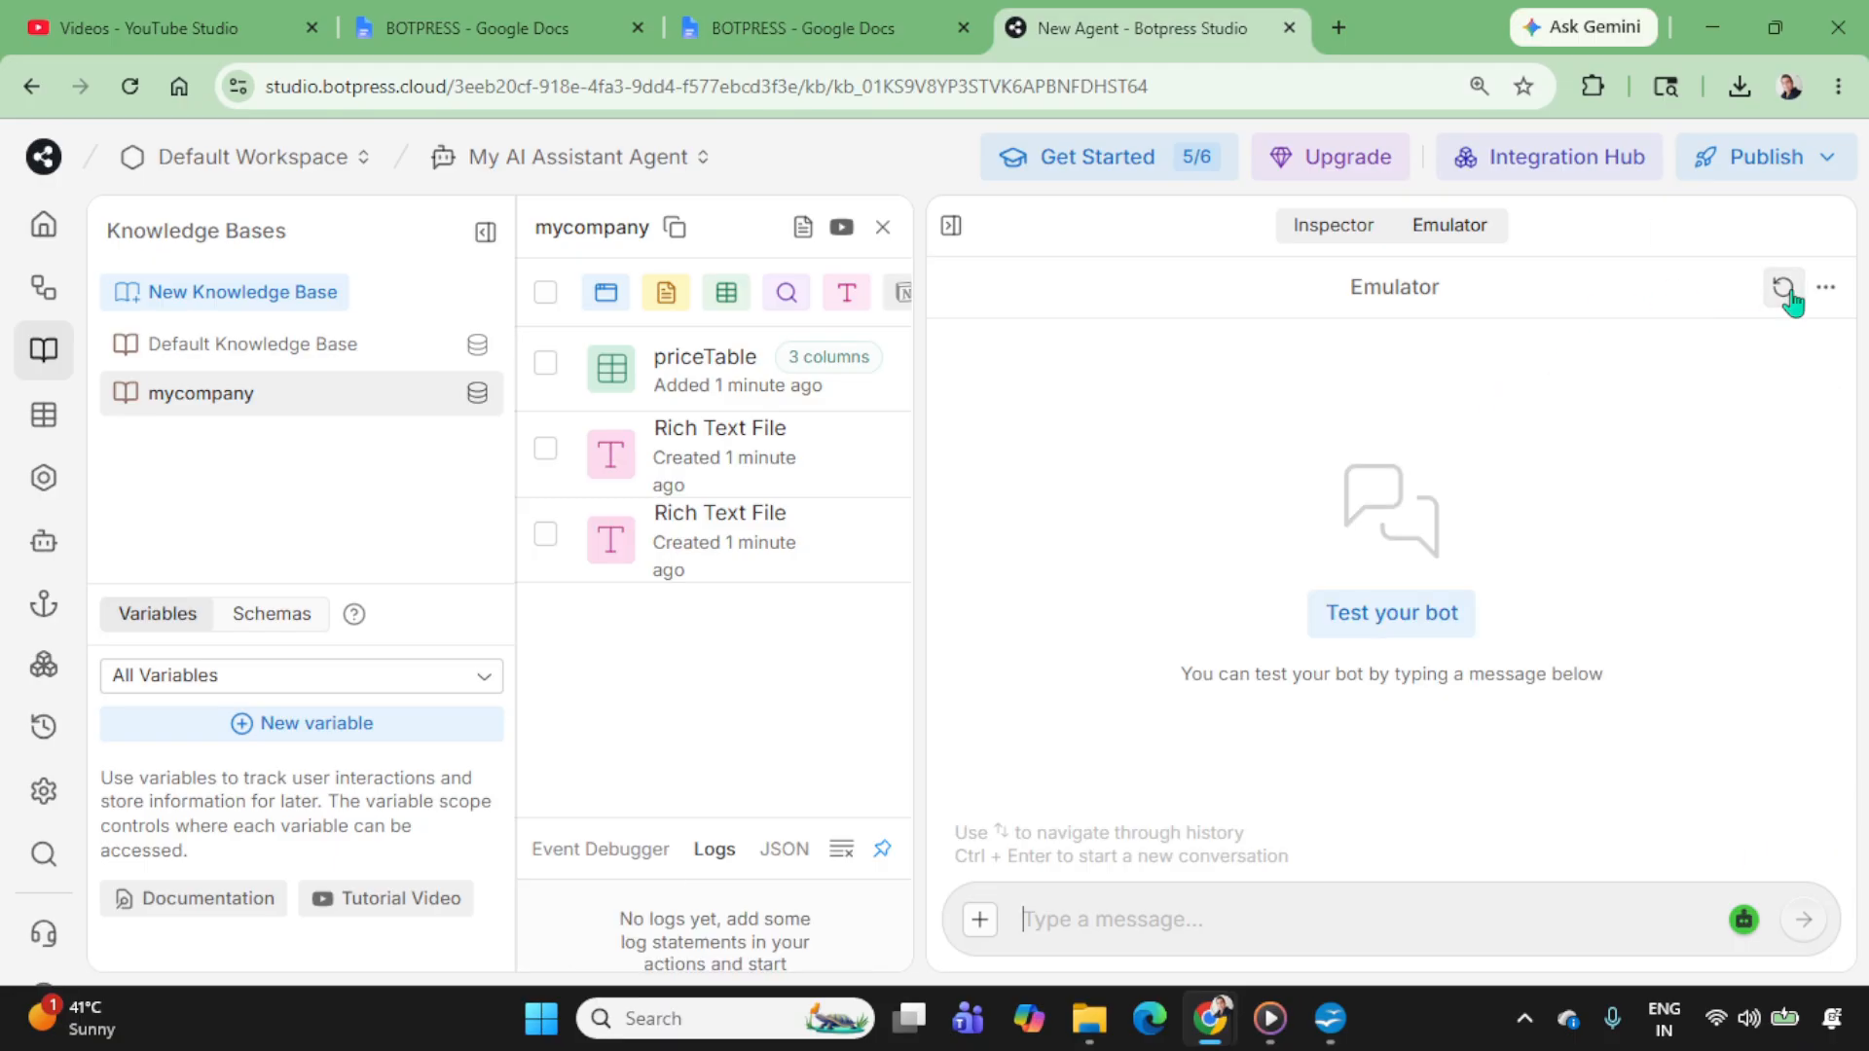
left_click(1399, 619)
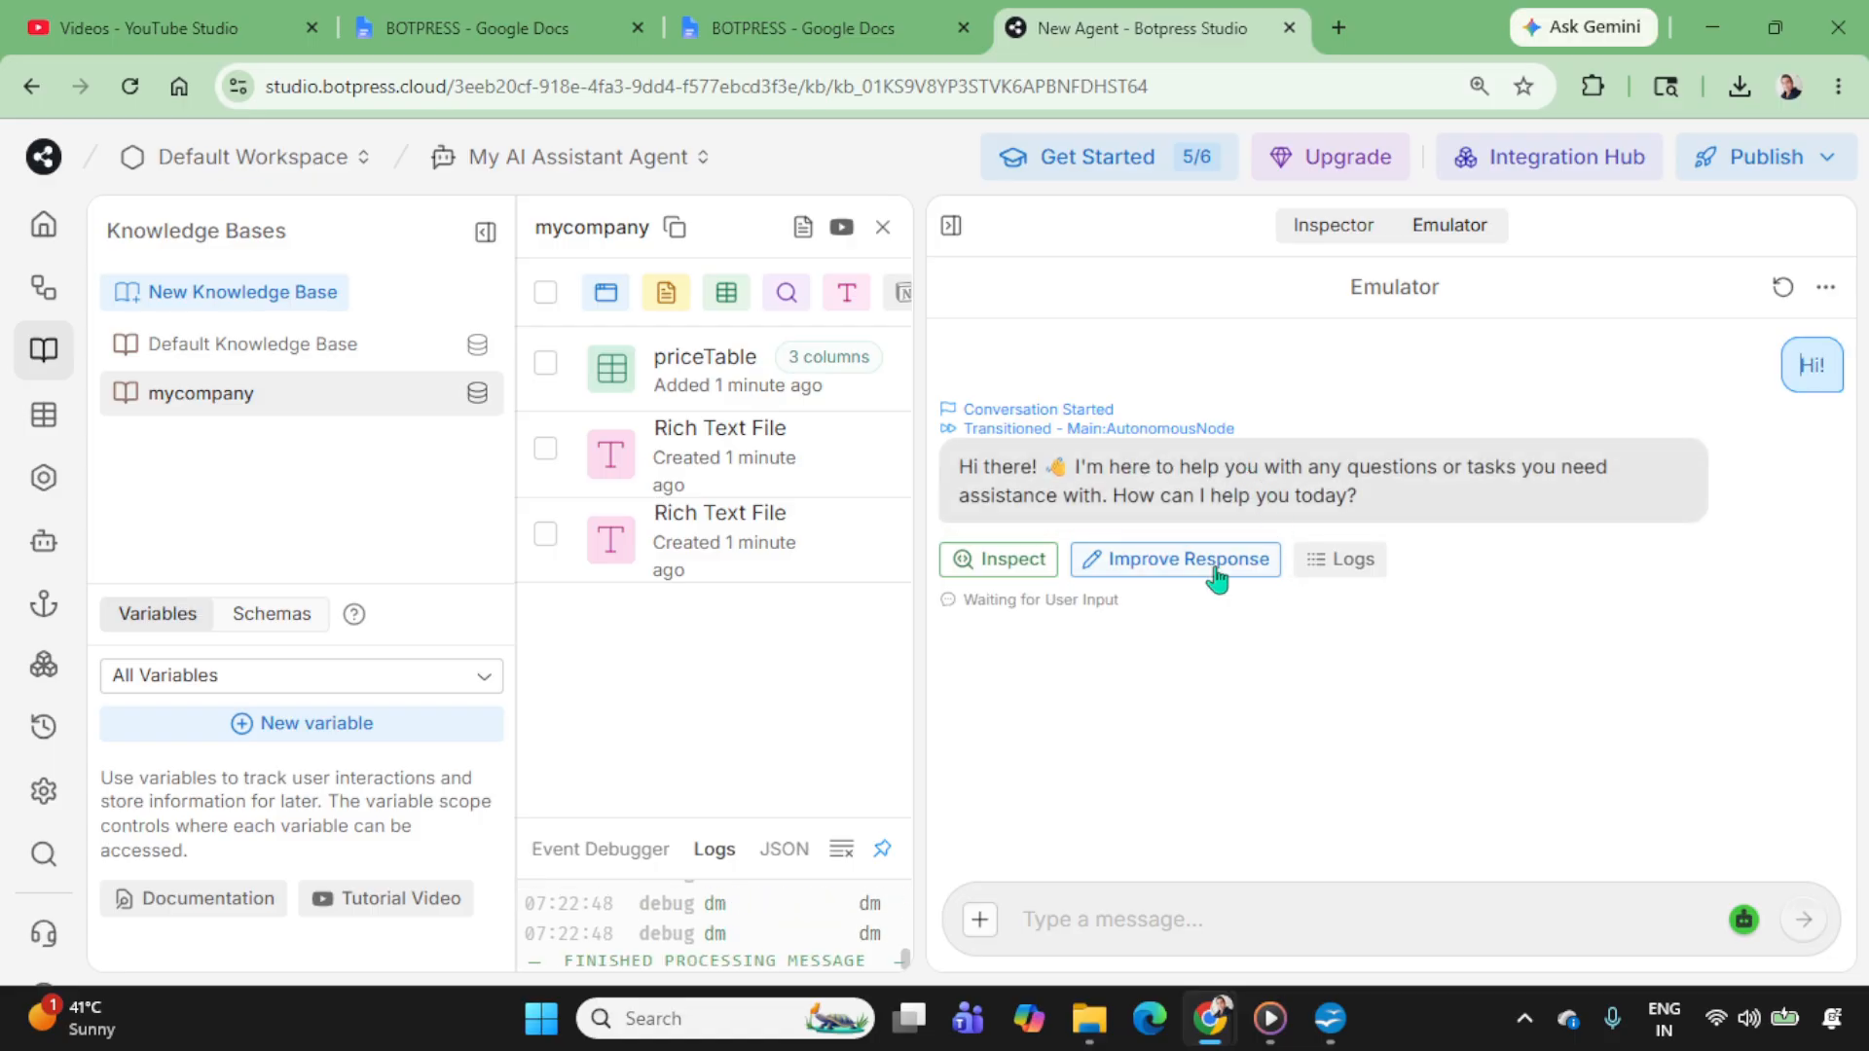
Step: Ask the bot "what is caoting of android app?" in the new emulator conversation
left_click(1367, 920)
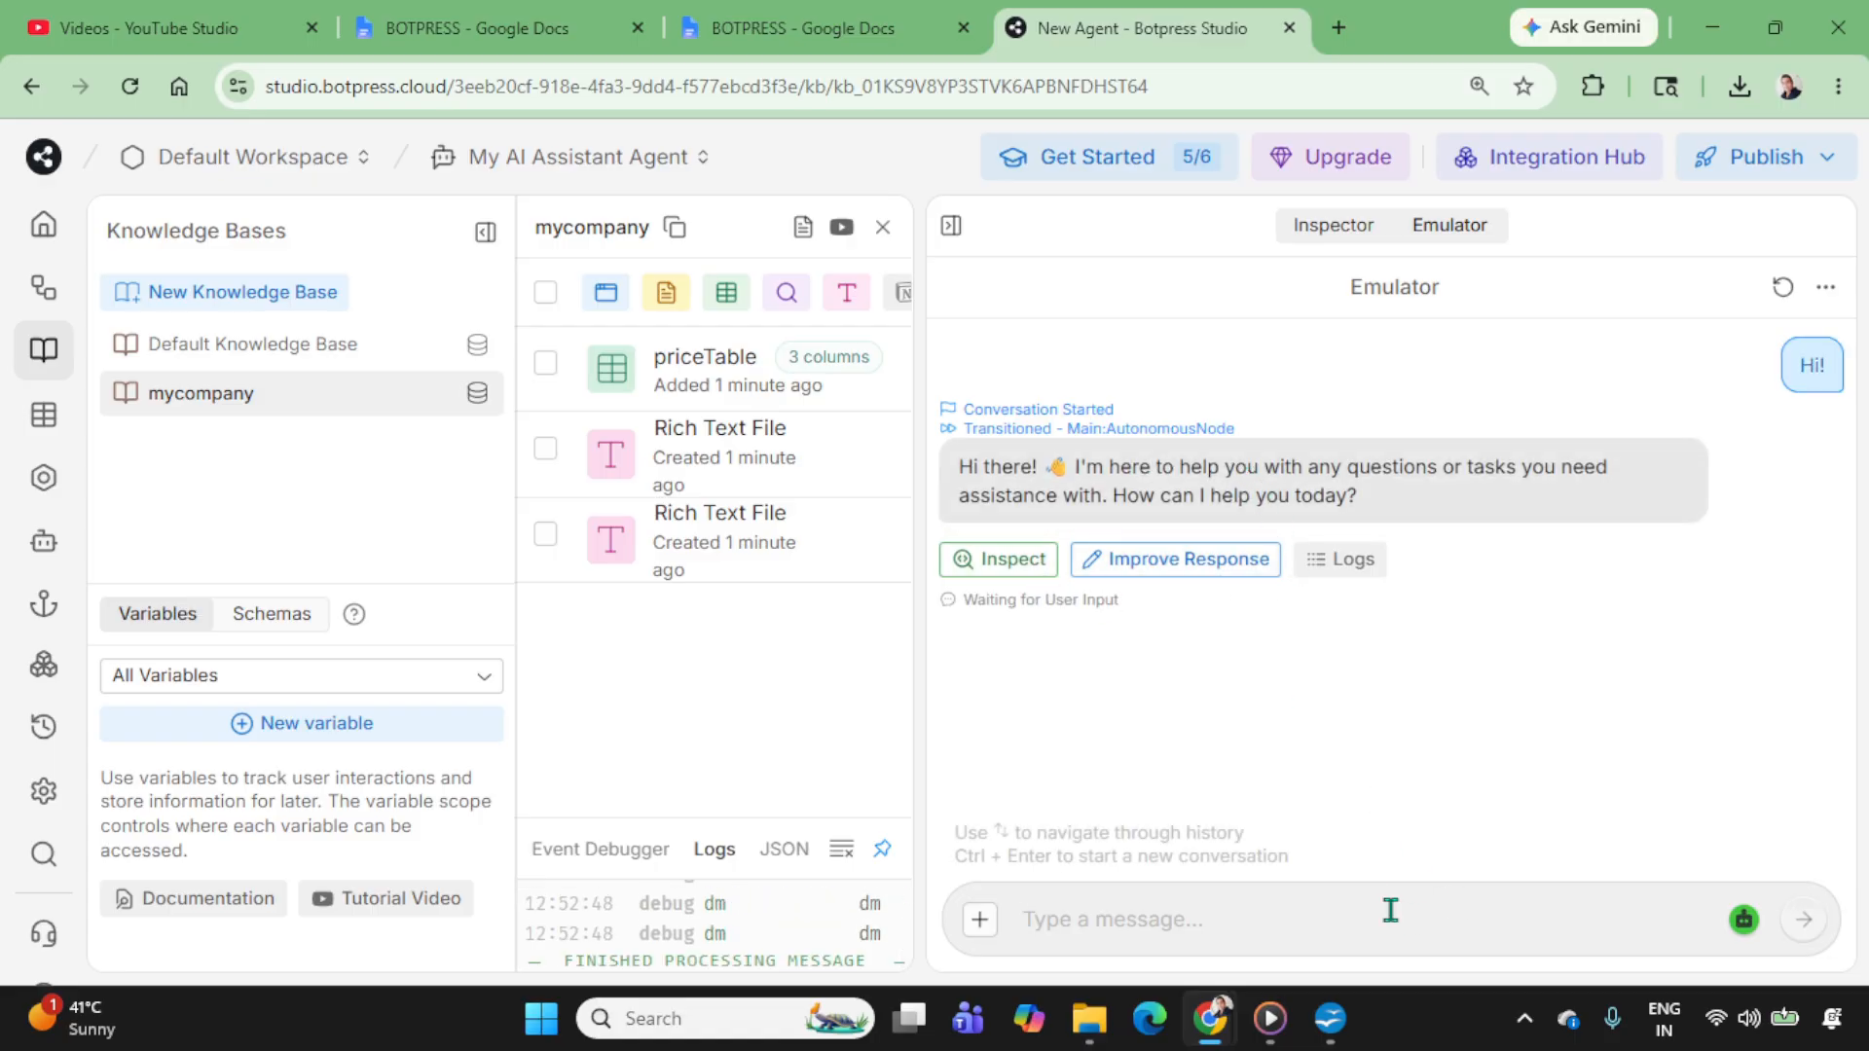
type("what is caoting of android app?")
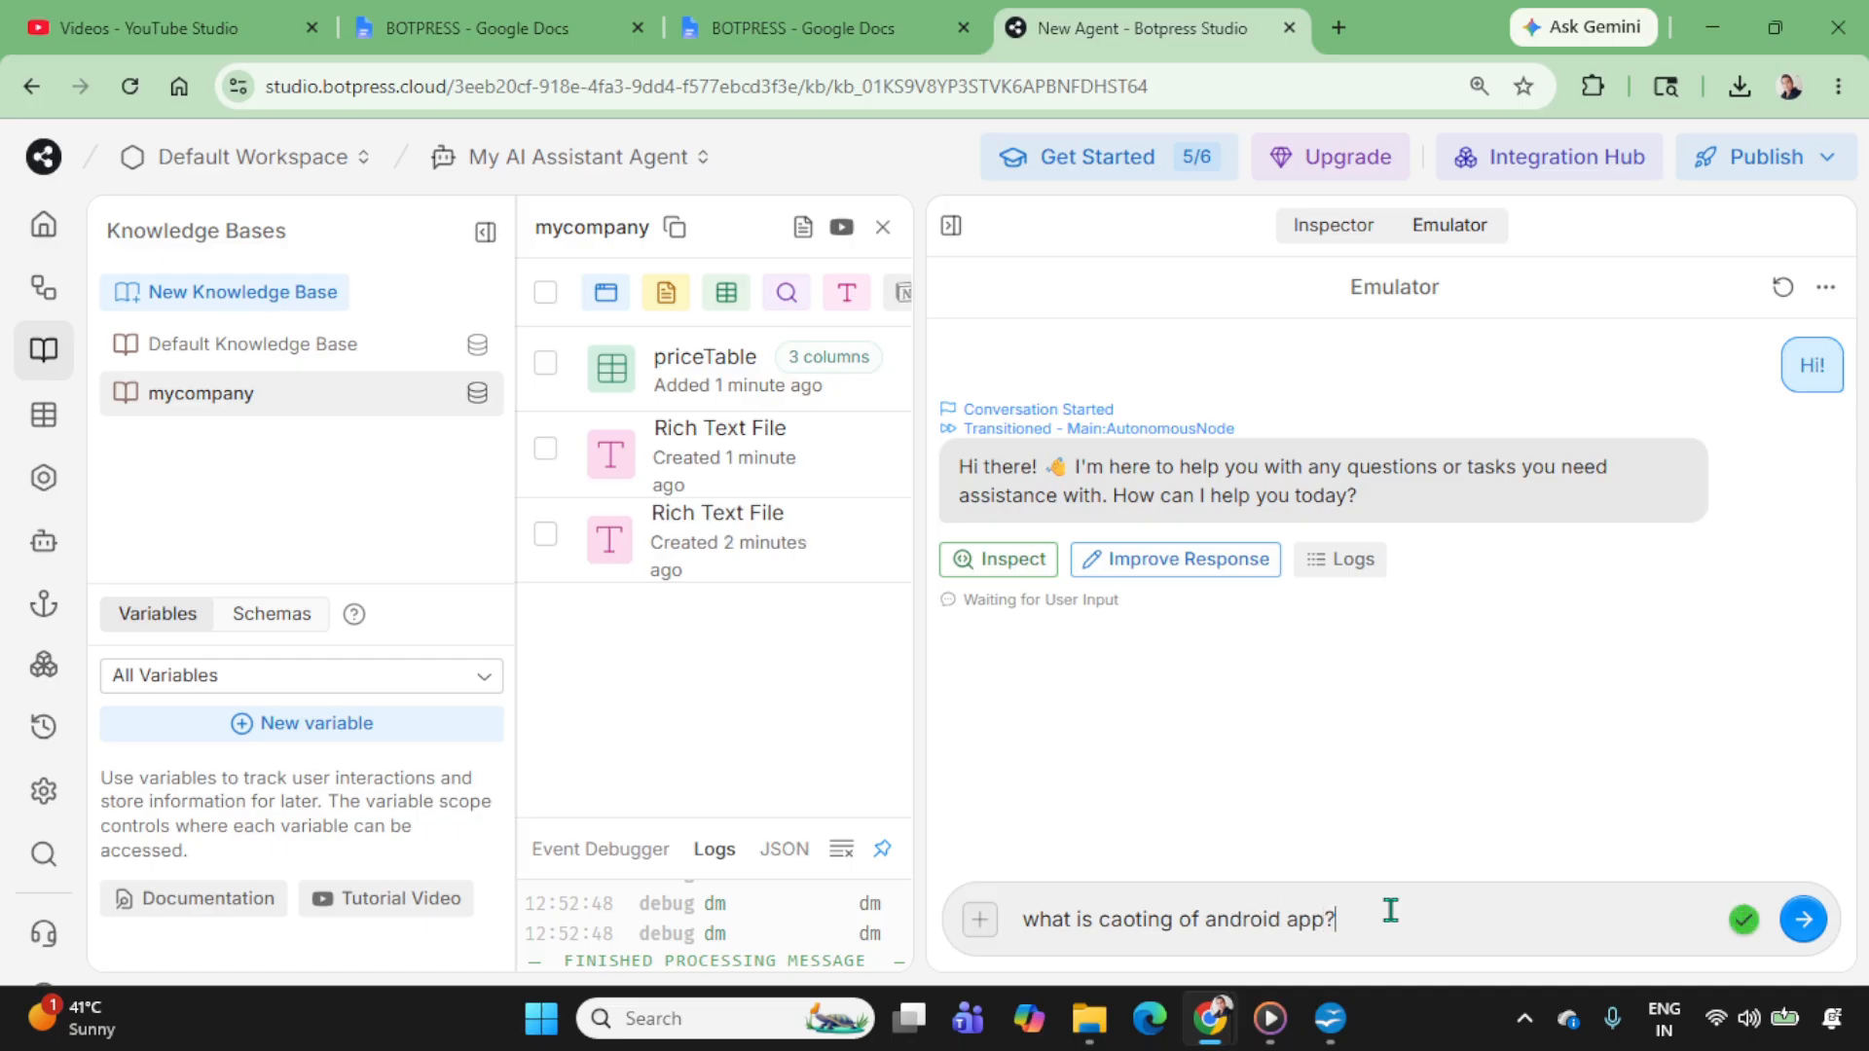
key("Return")
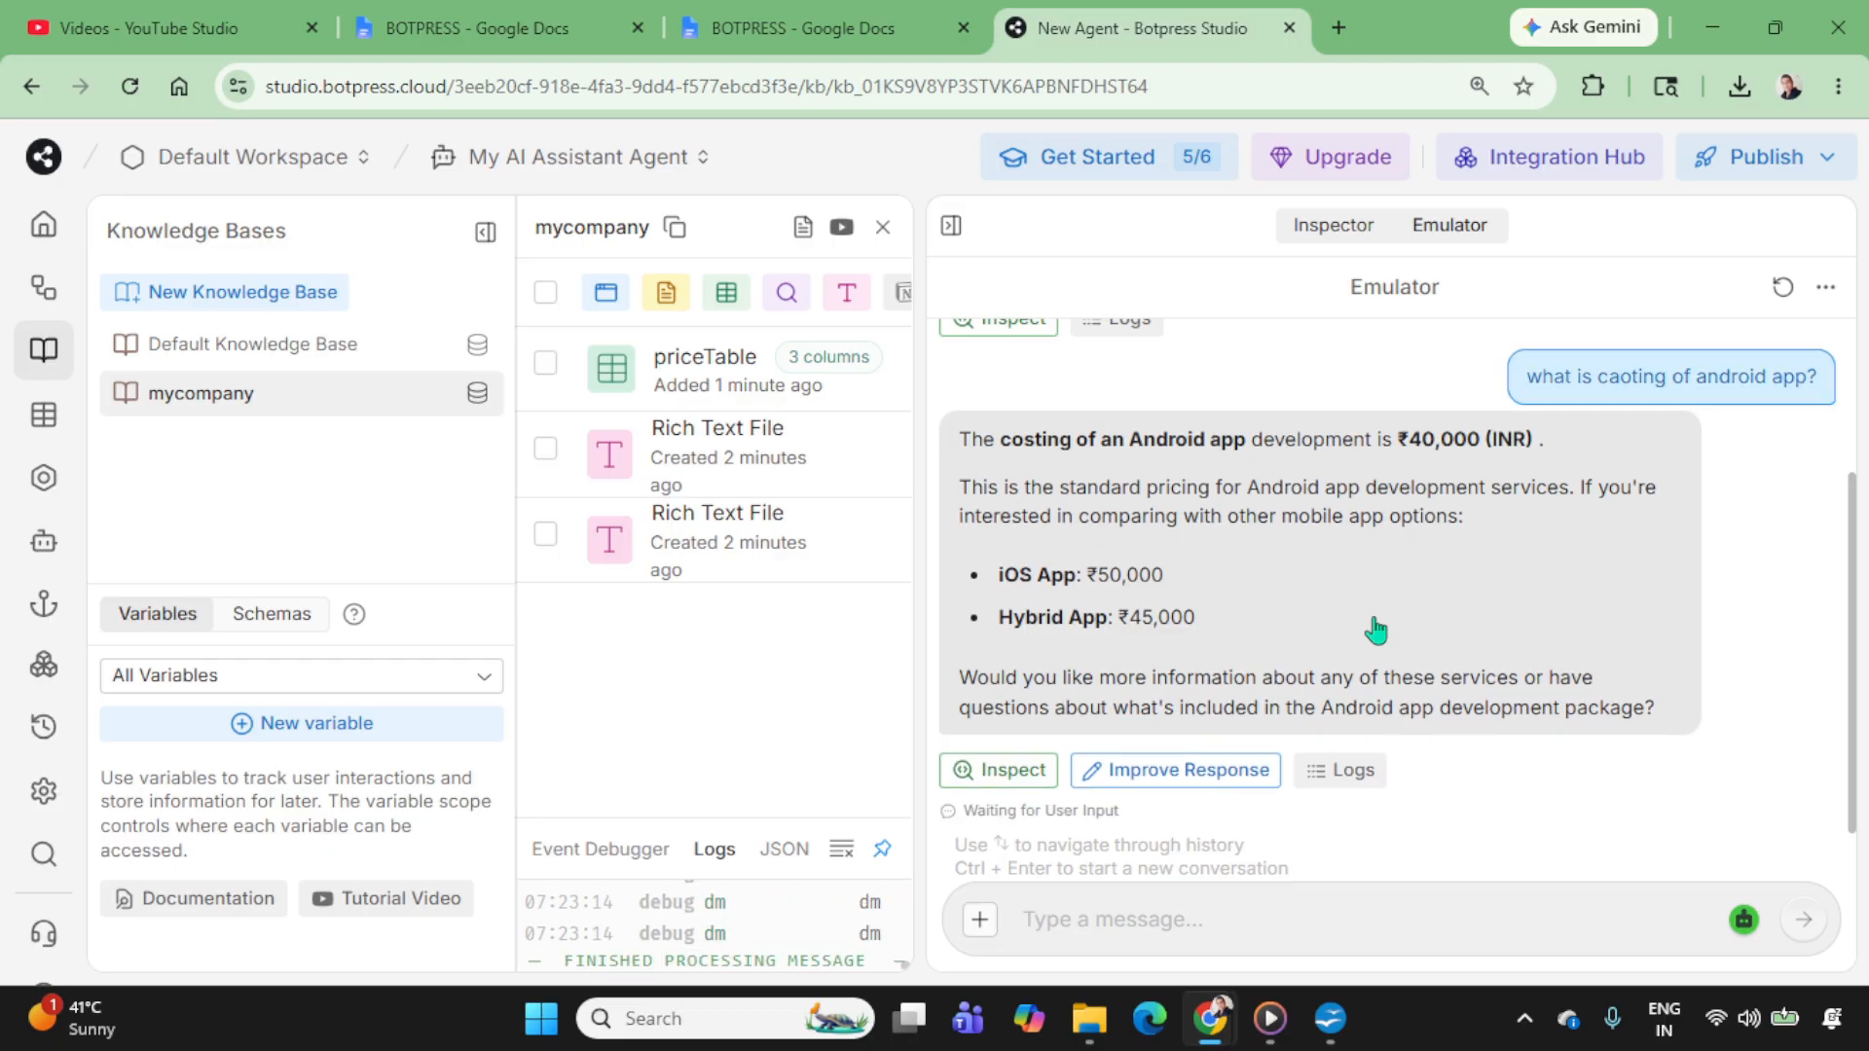
Step: Switch to OpenOffice Calc and compare the Android, iOS and Hybrid App prices in it_service_pricing.csv with the bot's answer in Botpress Studio
key("alt+Tab")
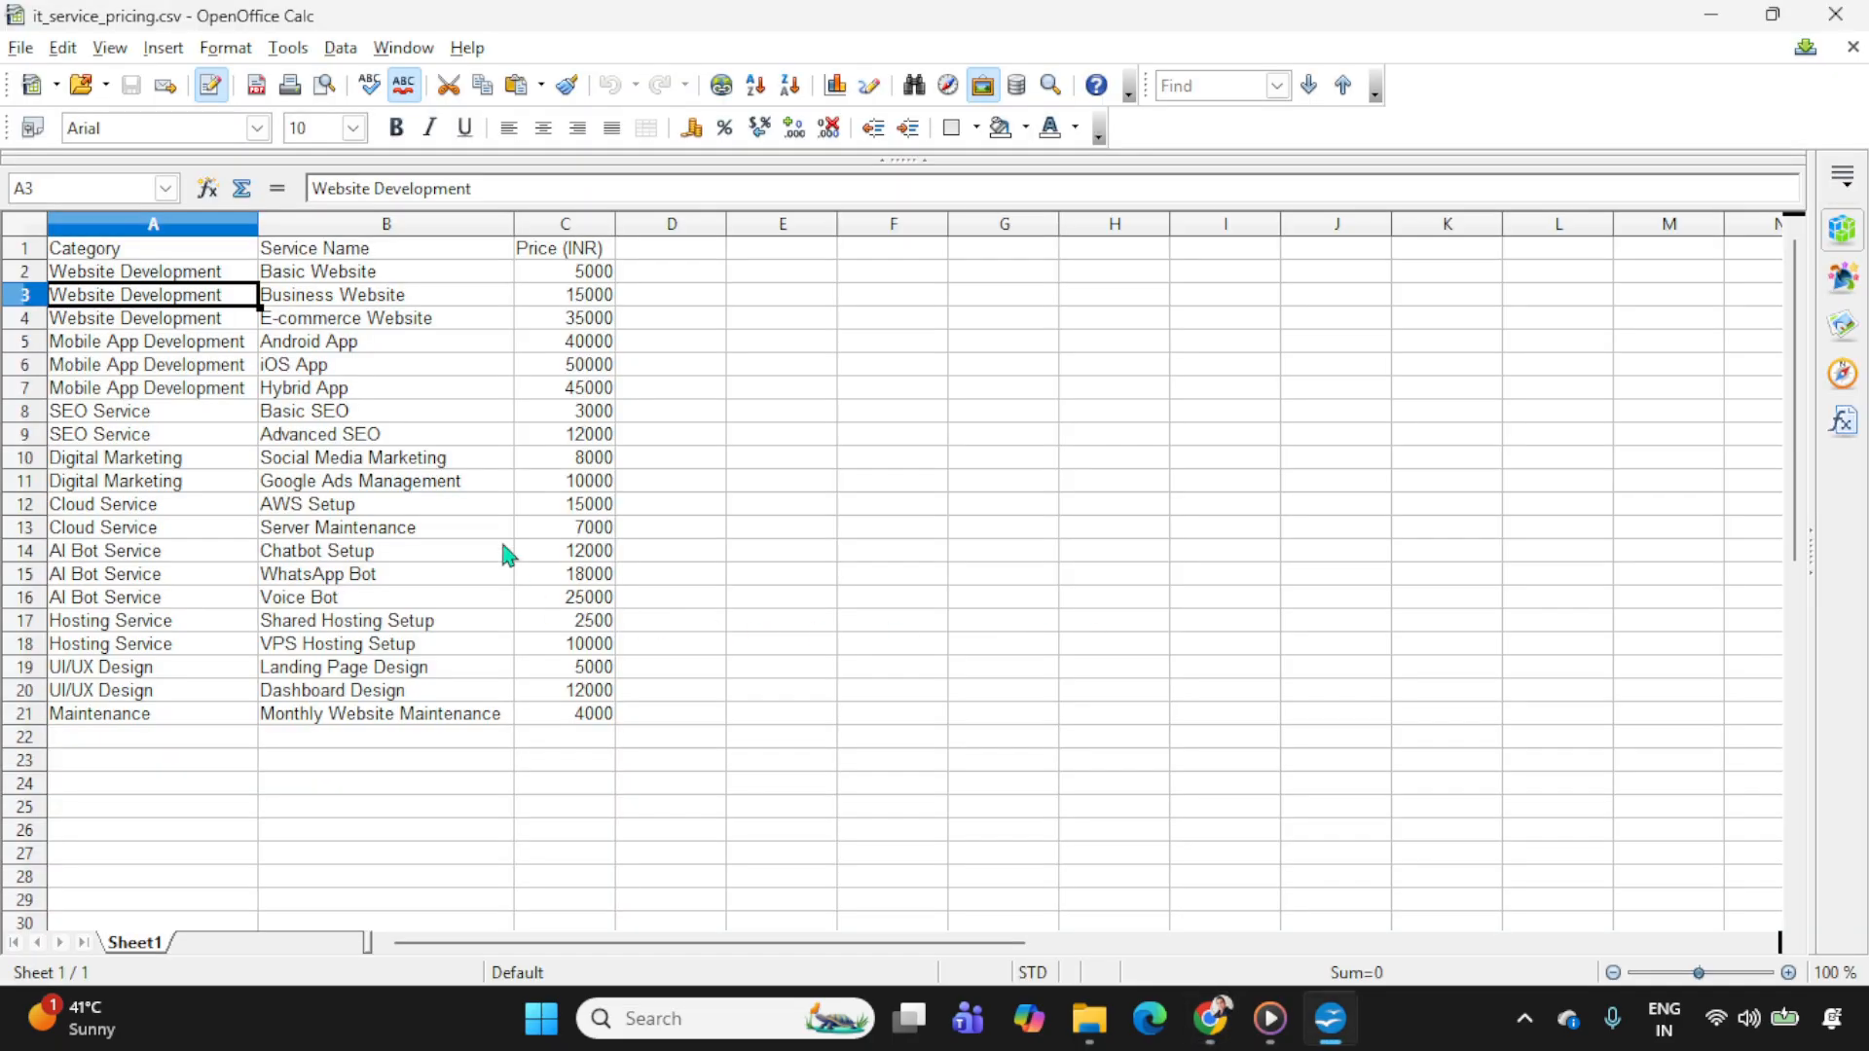
left_click(323, 351)
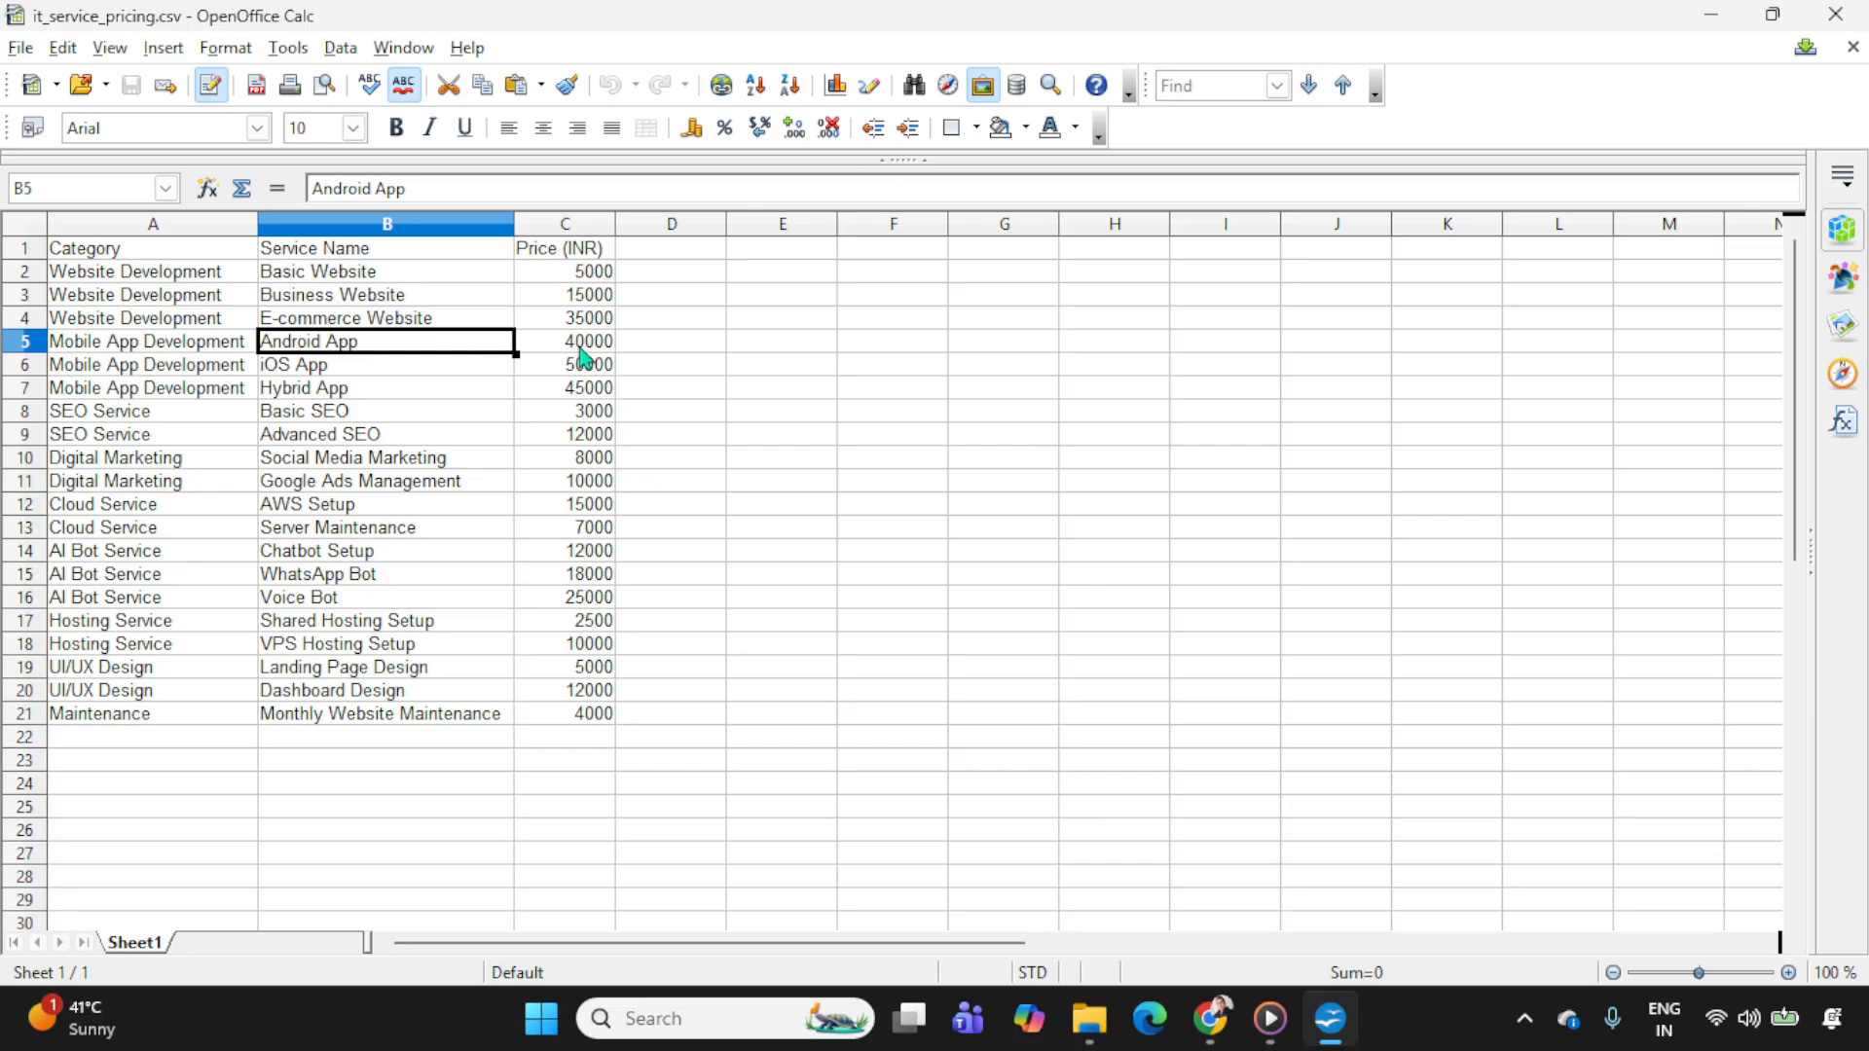
key("alt+Tab")
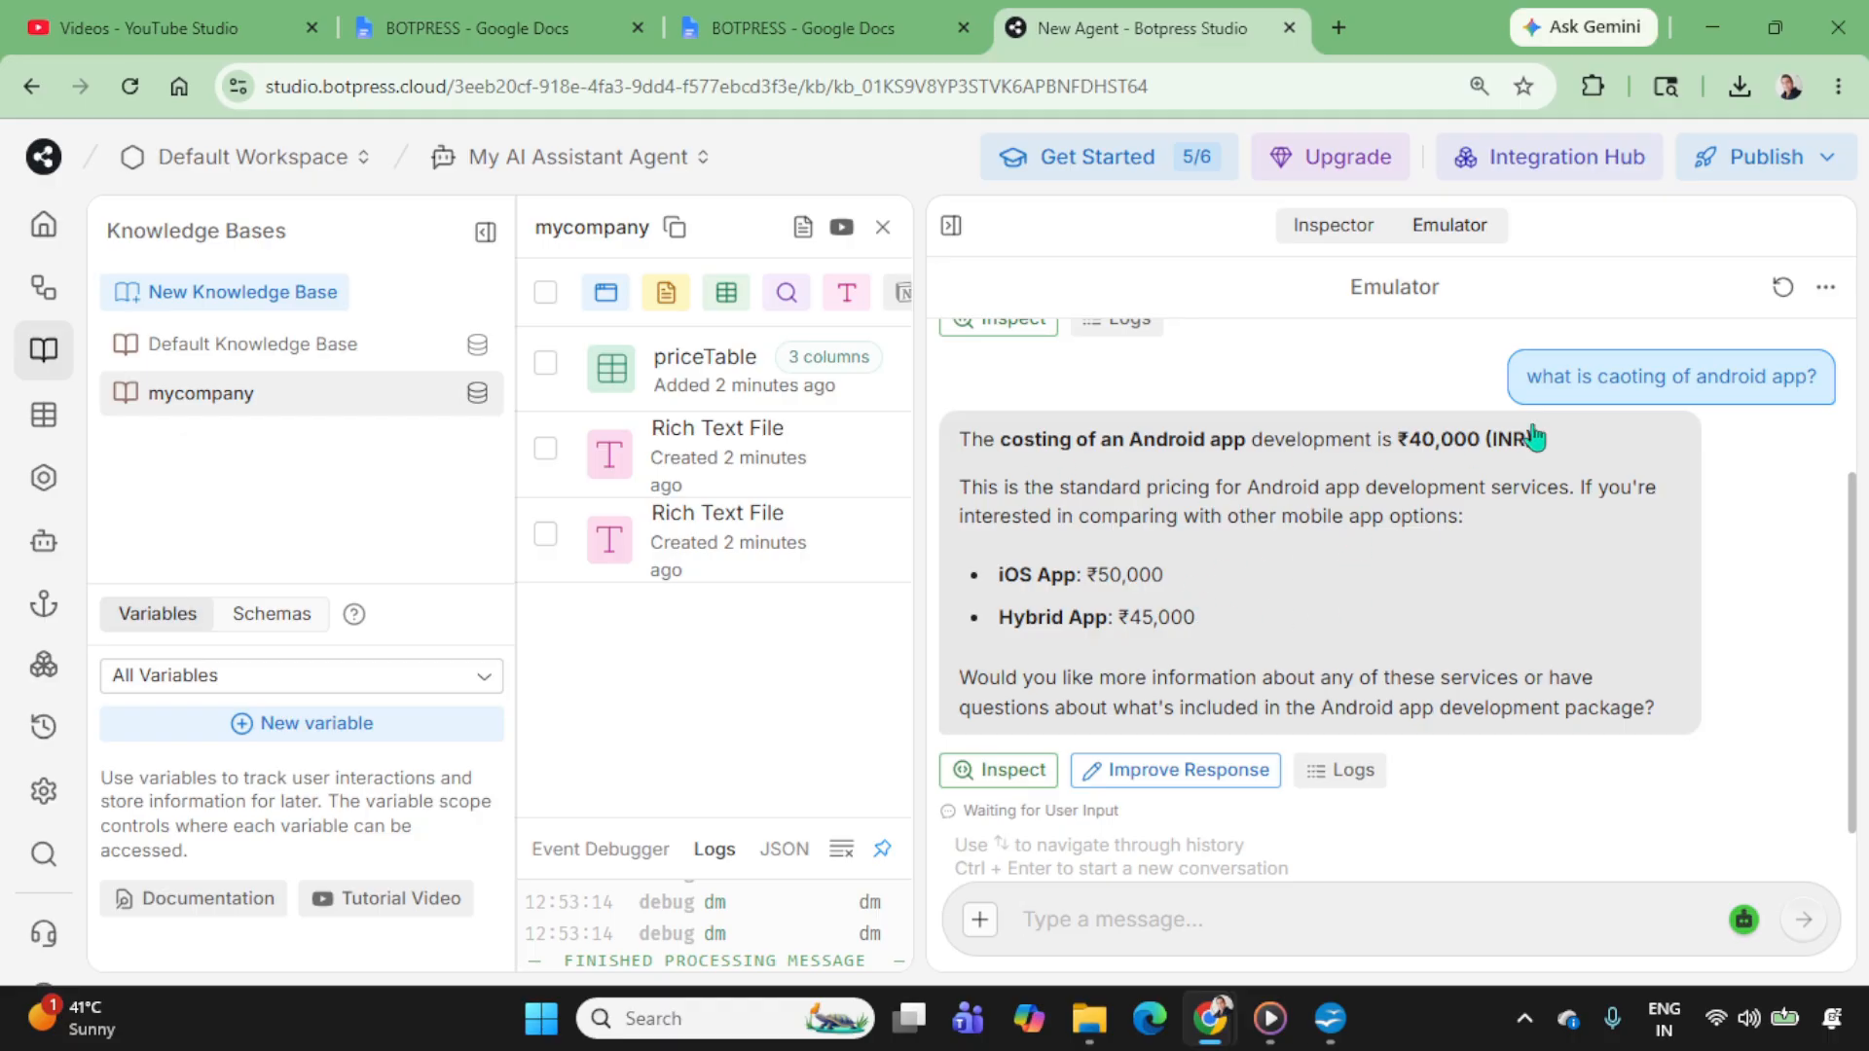
key("alt+Tab")
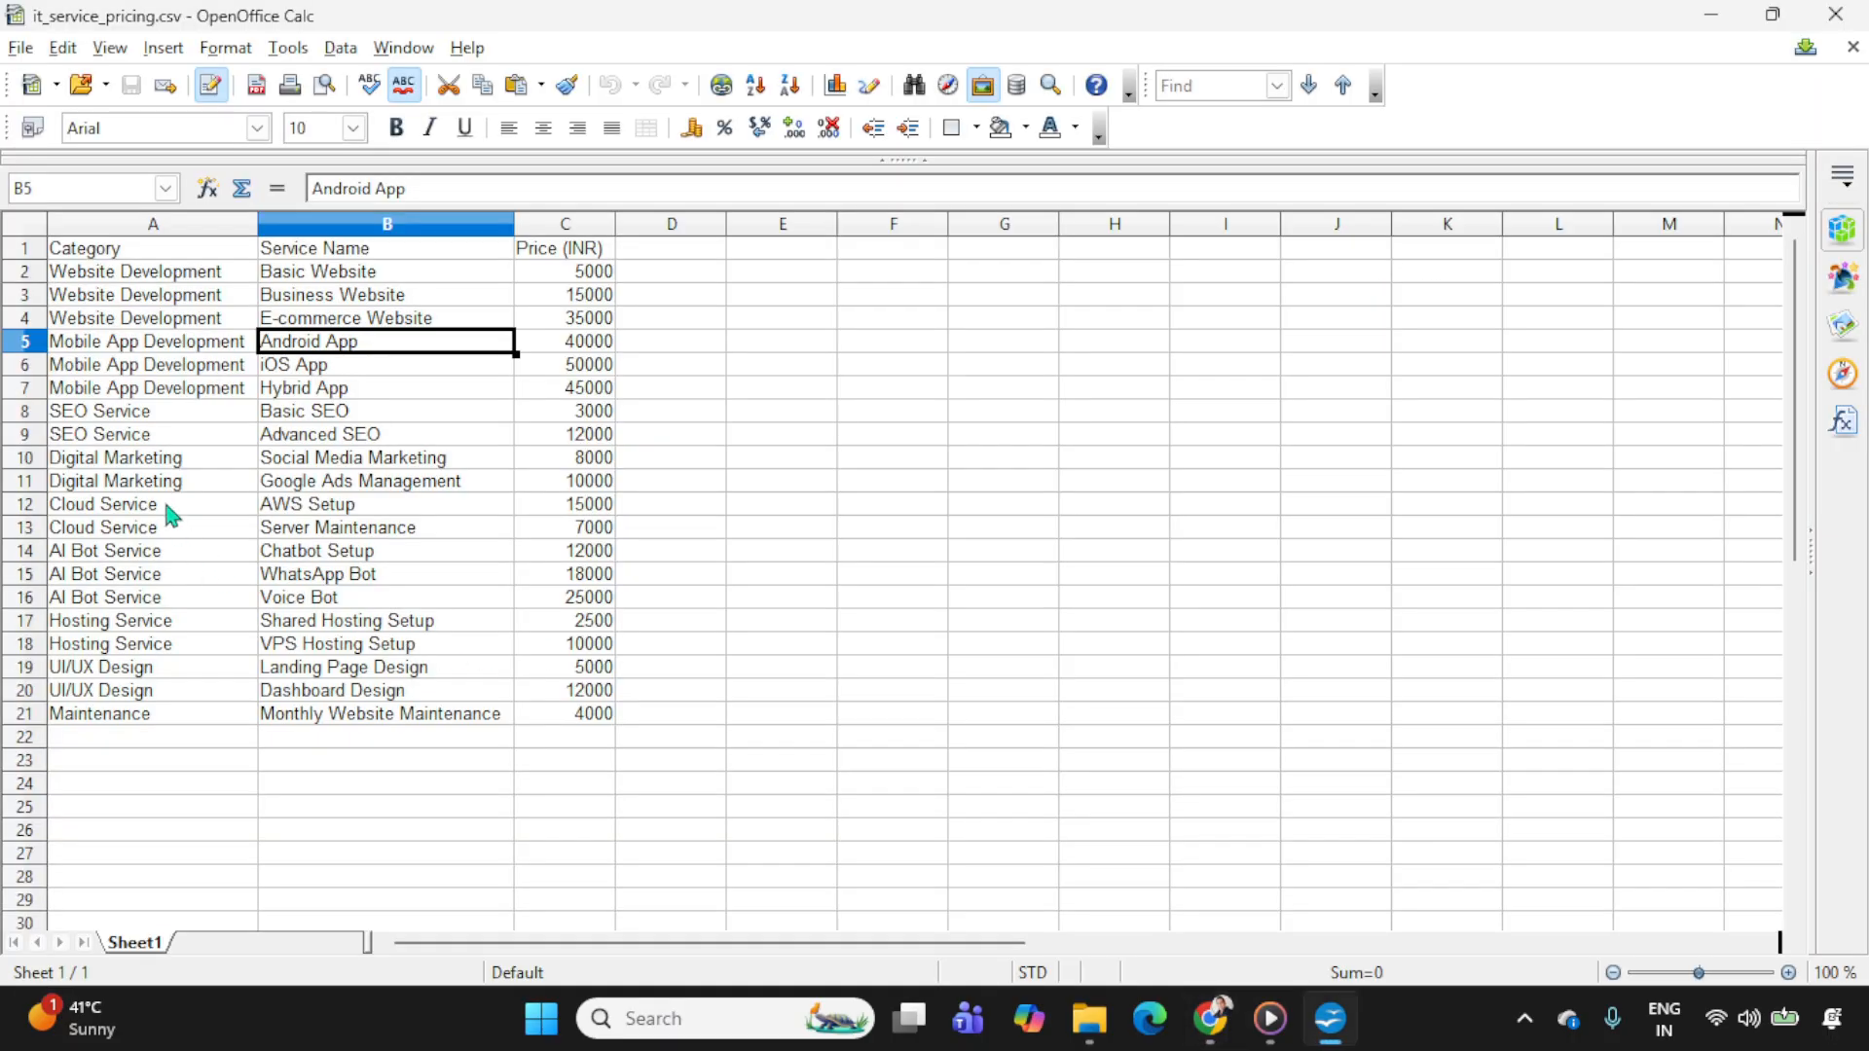
left_click(574, 371)
key("alt+Tab")
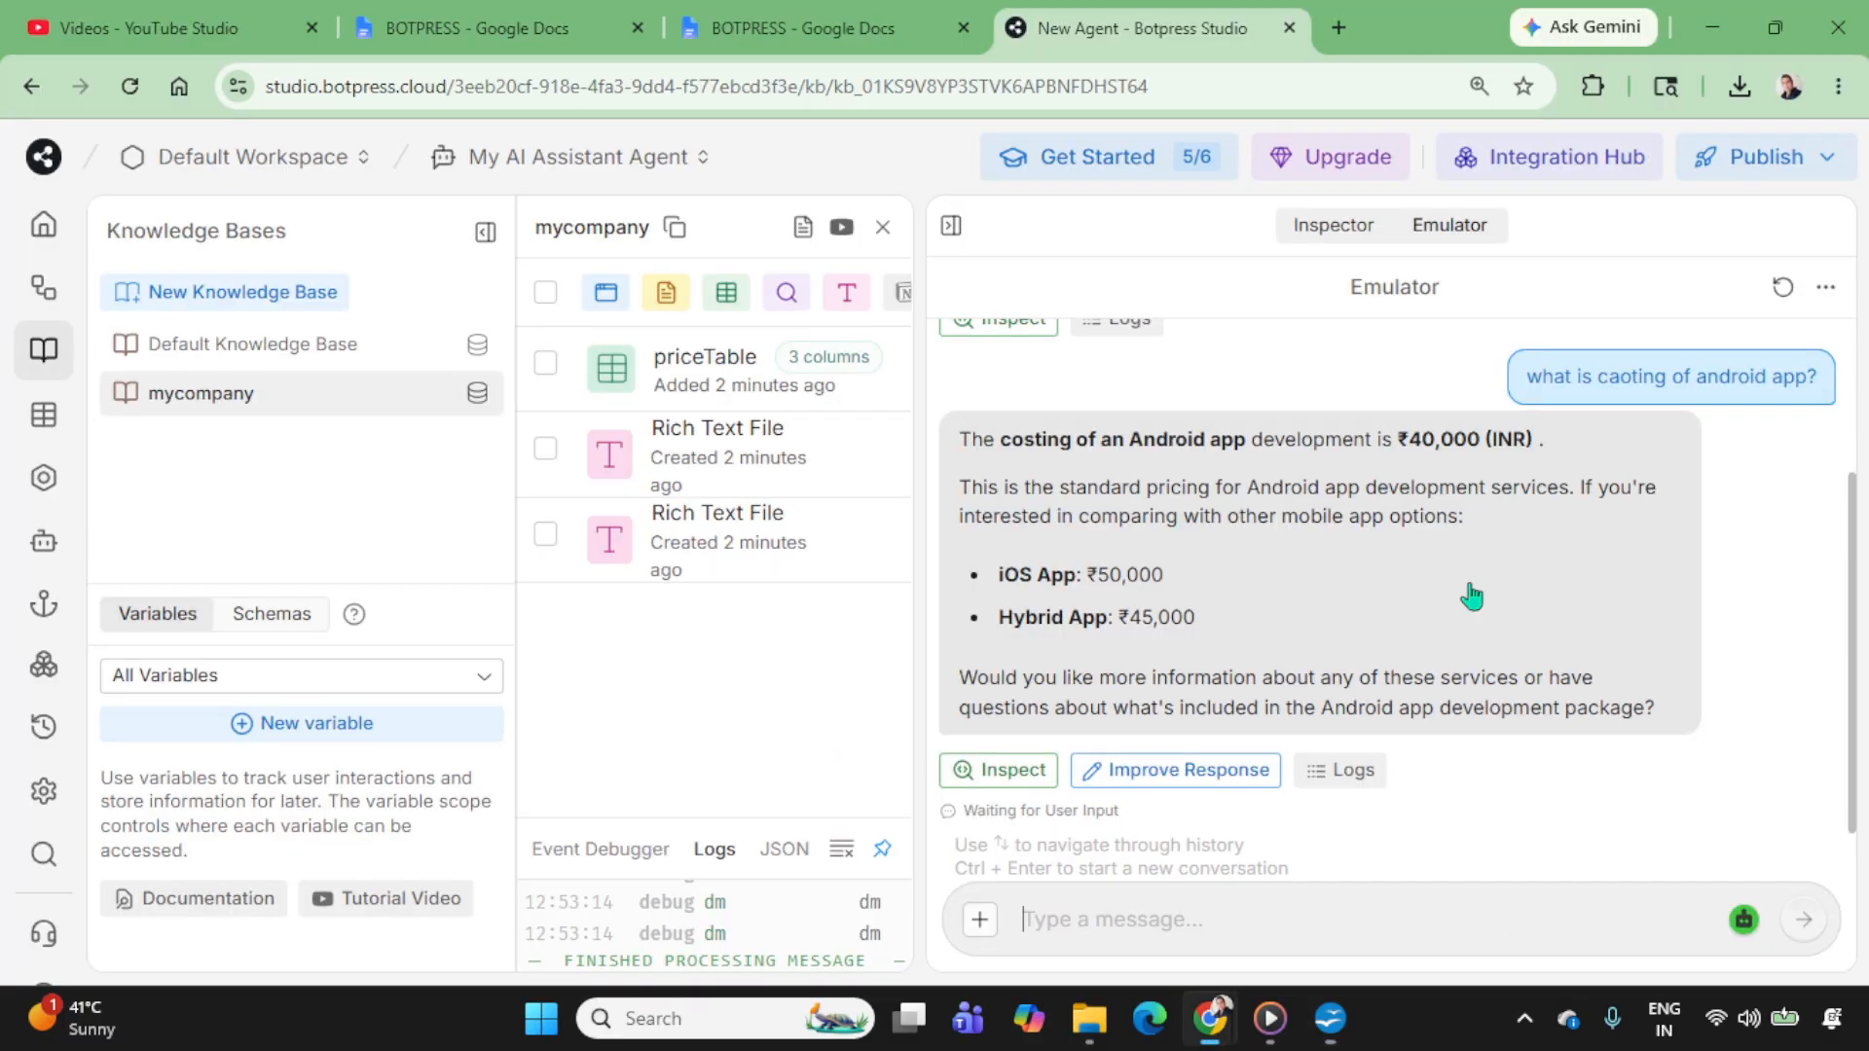
key("alt+Tab")
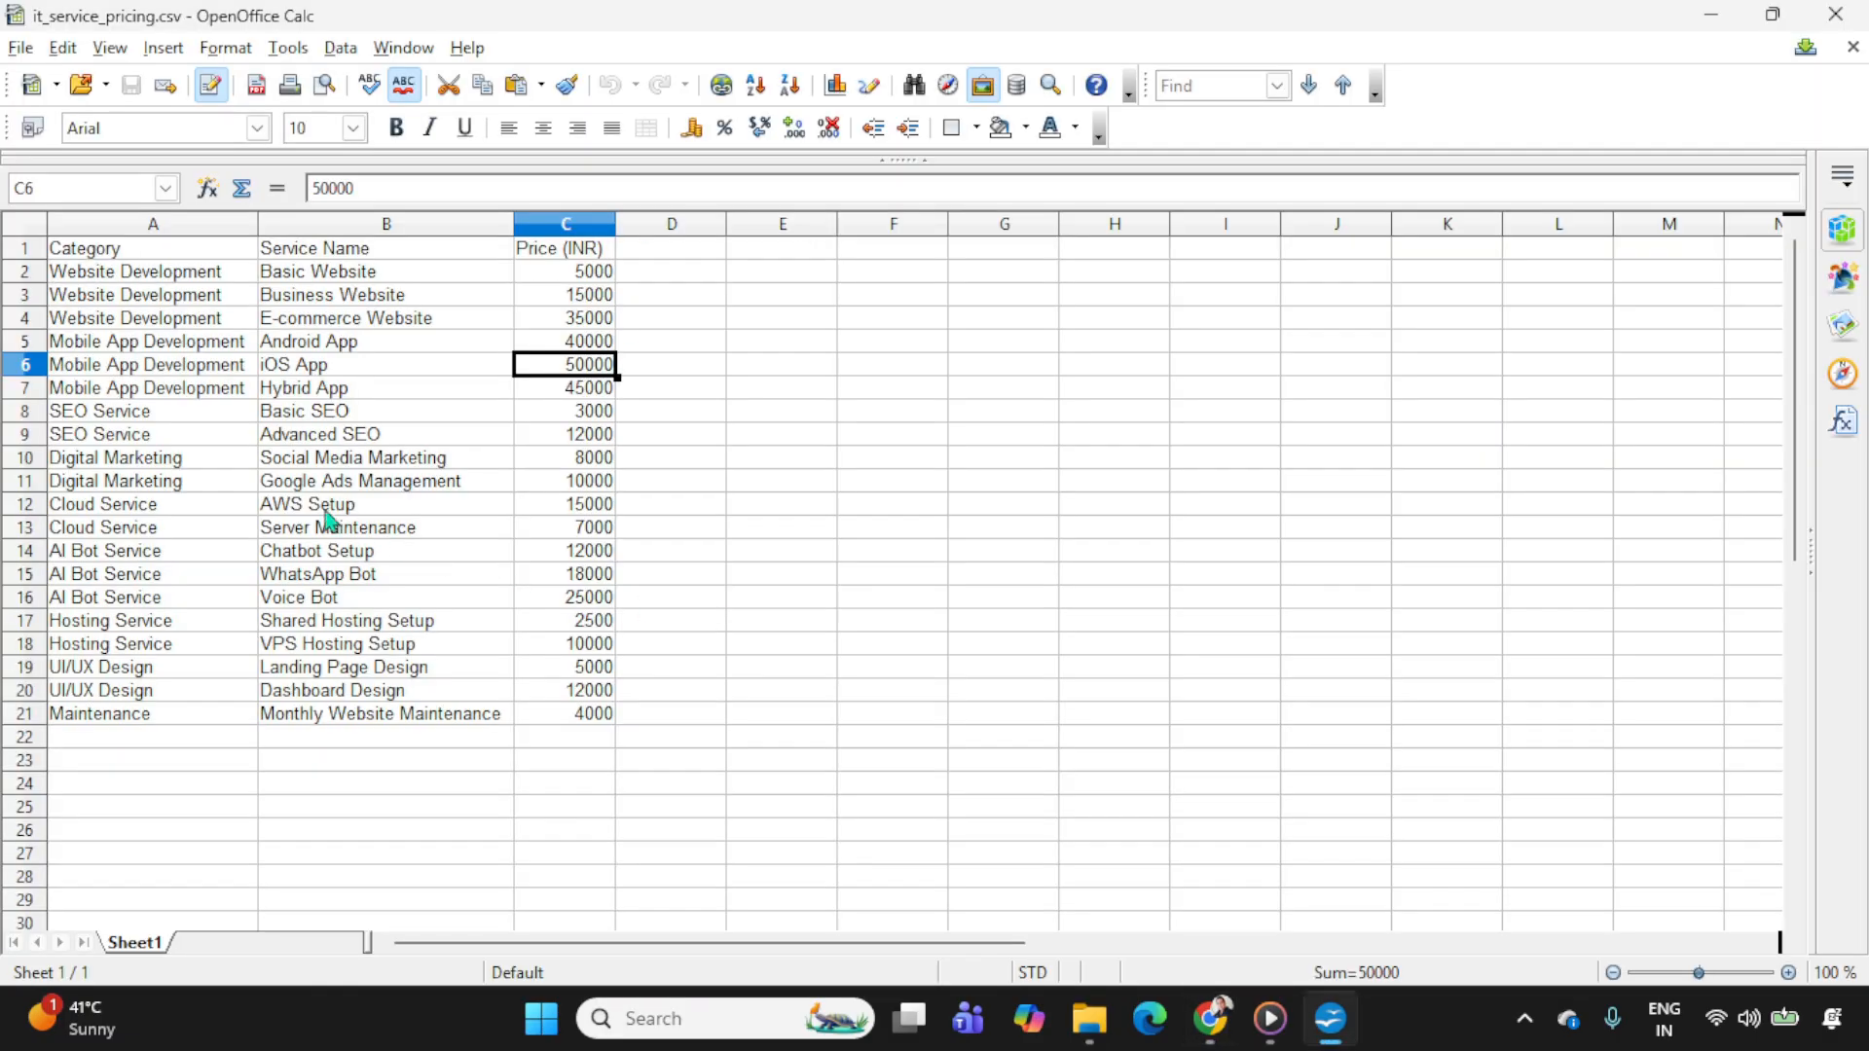
left_click(336, 390)
left_click(545, 389)
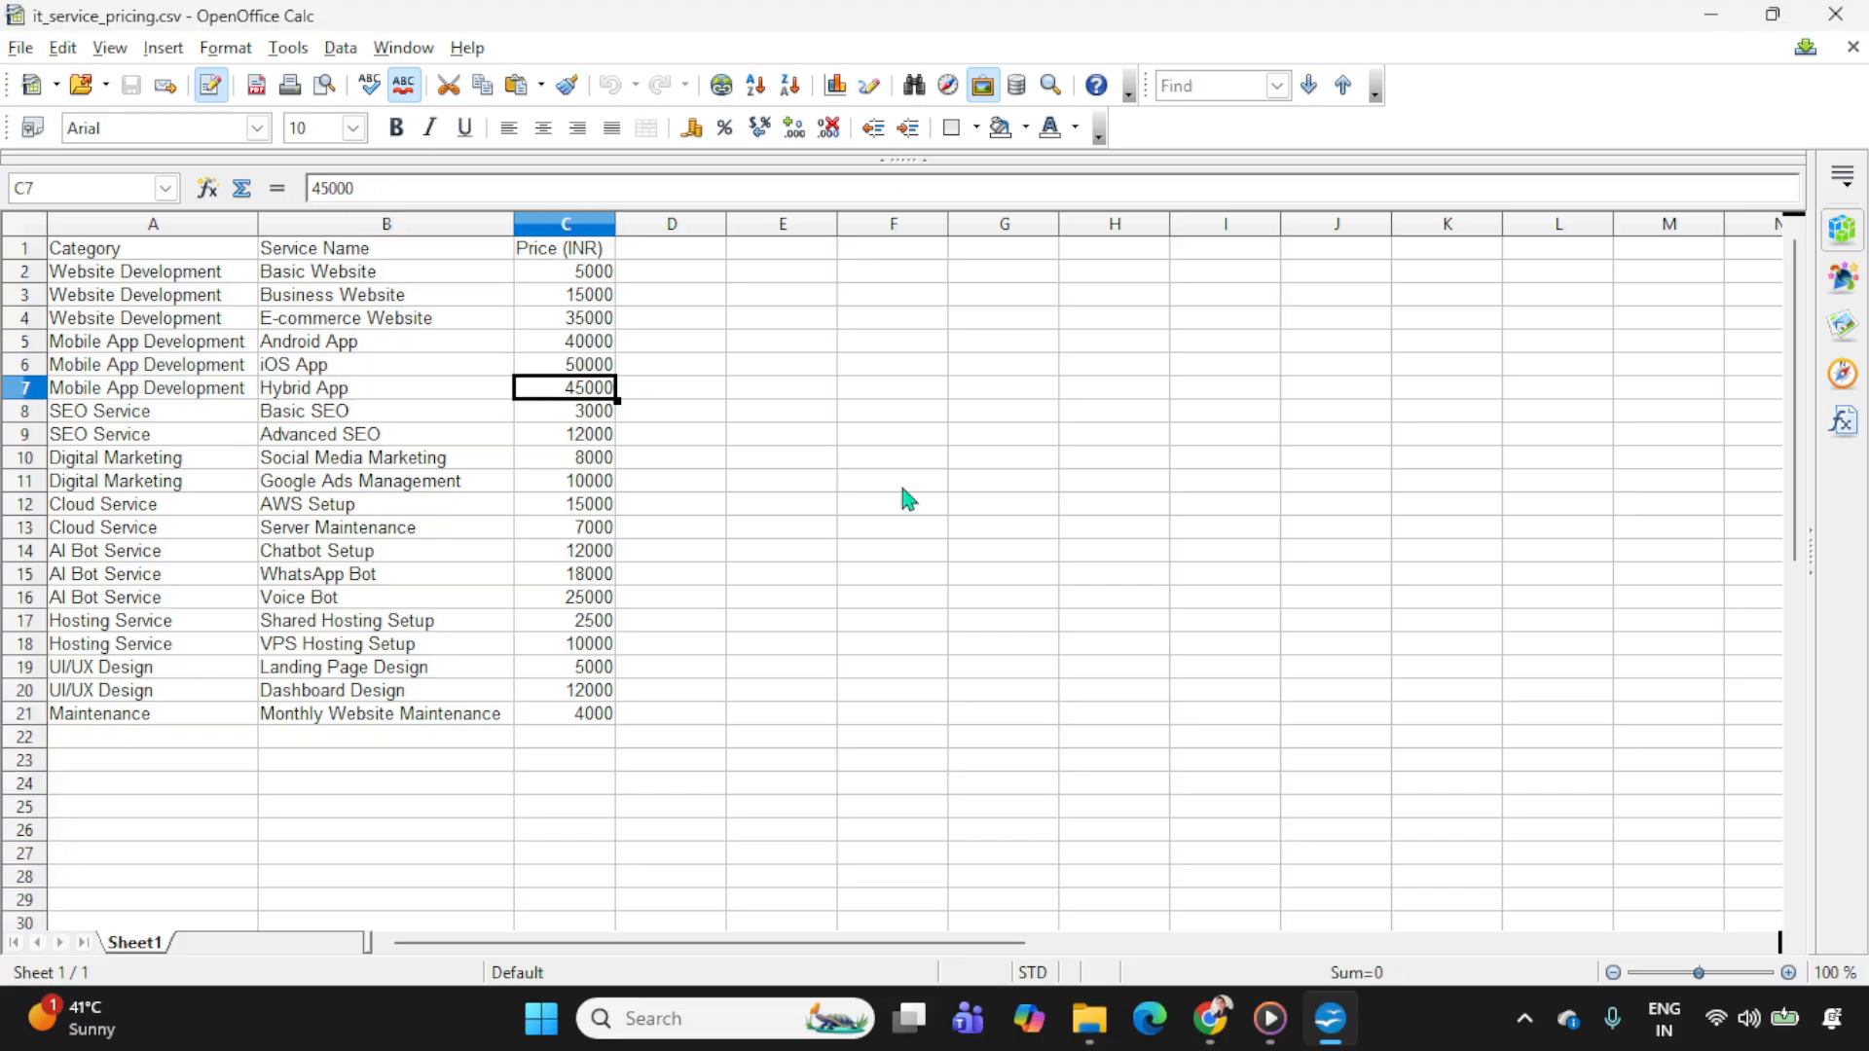
key("alt+Tab")
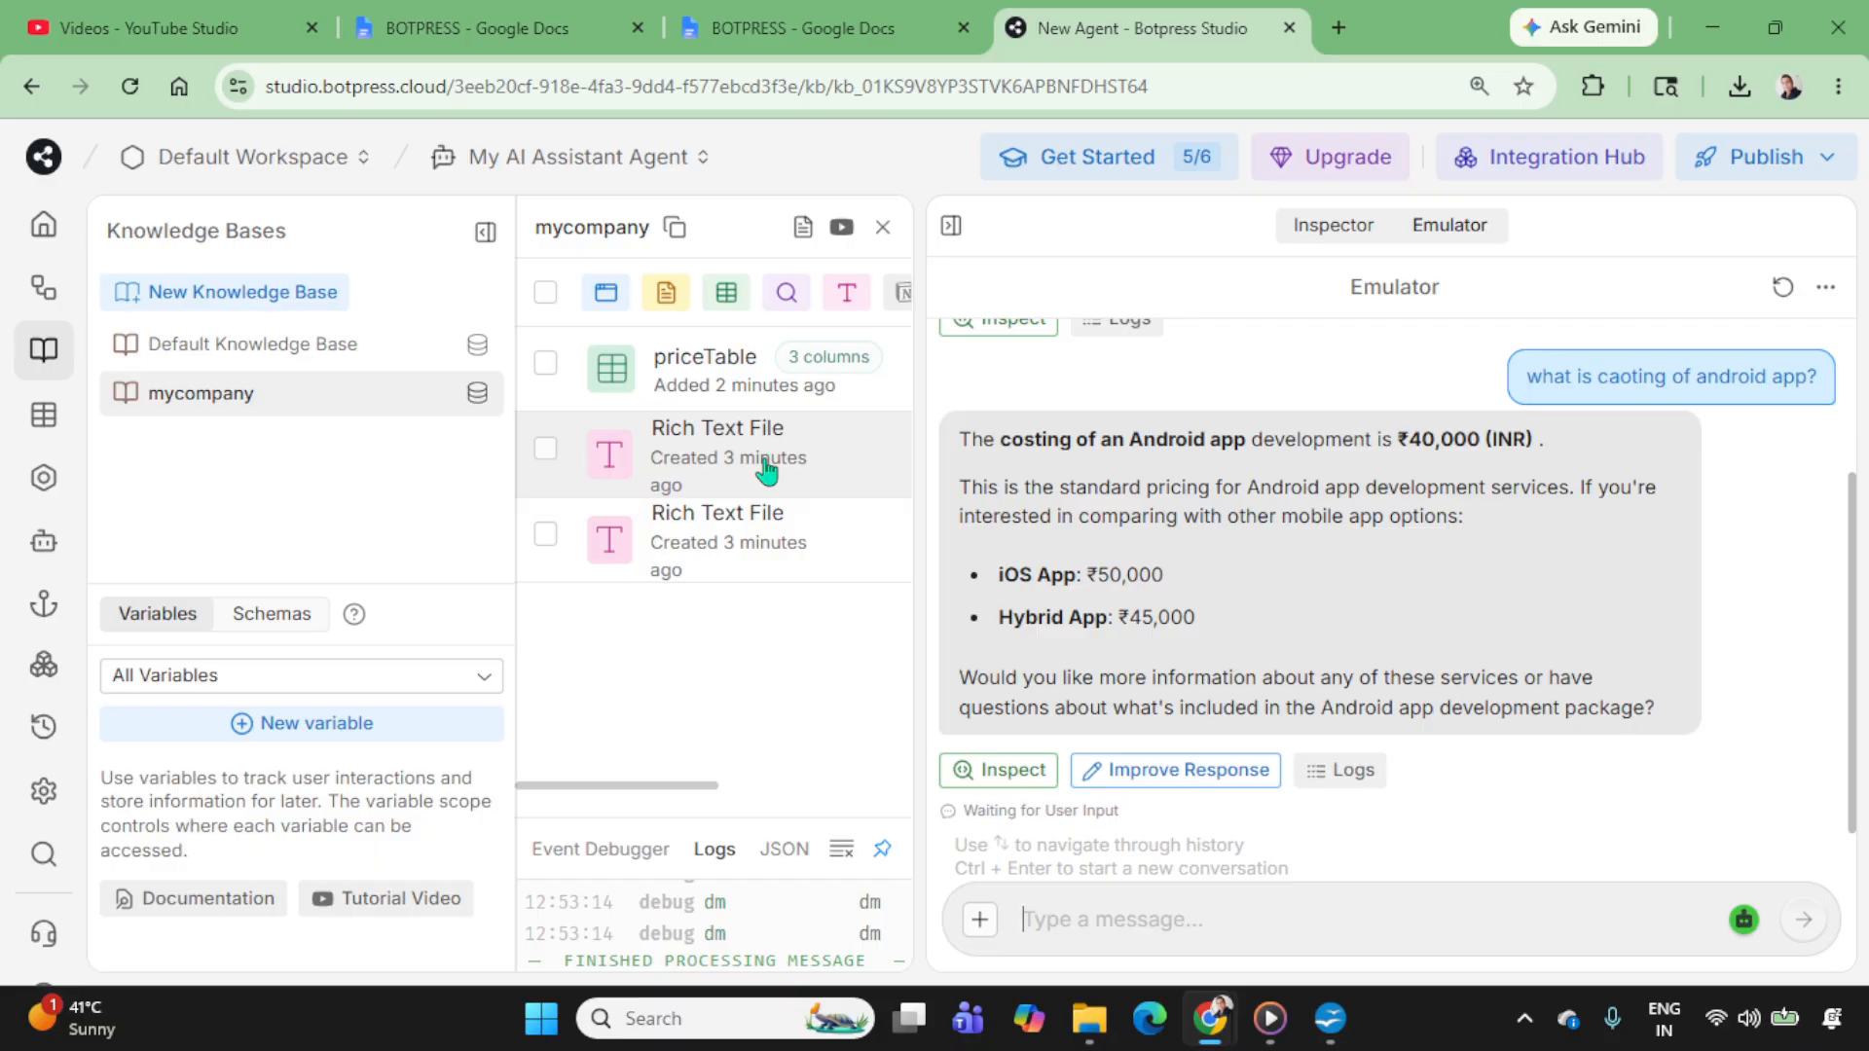
Step: Widen the mycompany knowledge base area, view its website source options without adding any, and check the list of tables
left_click(316, 394)
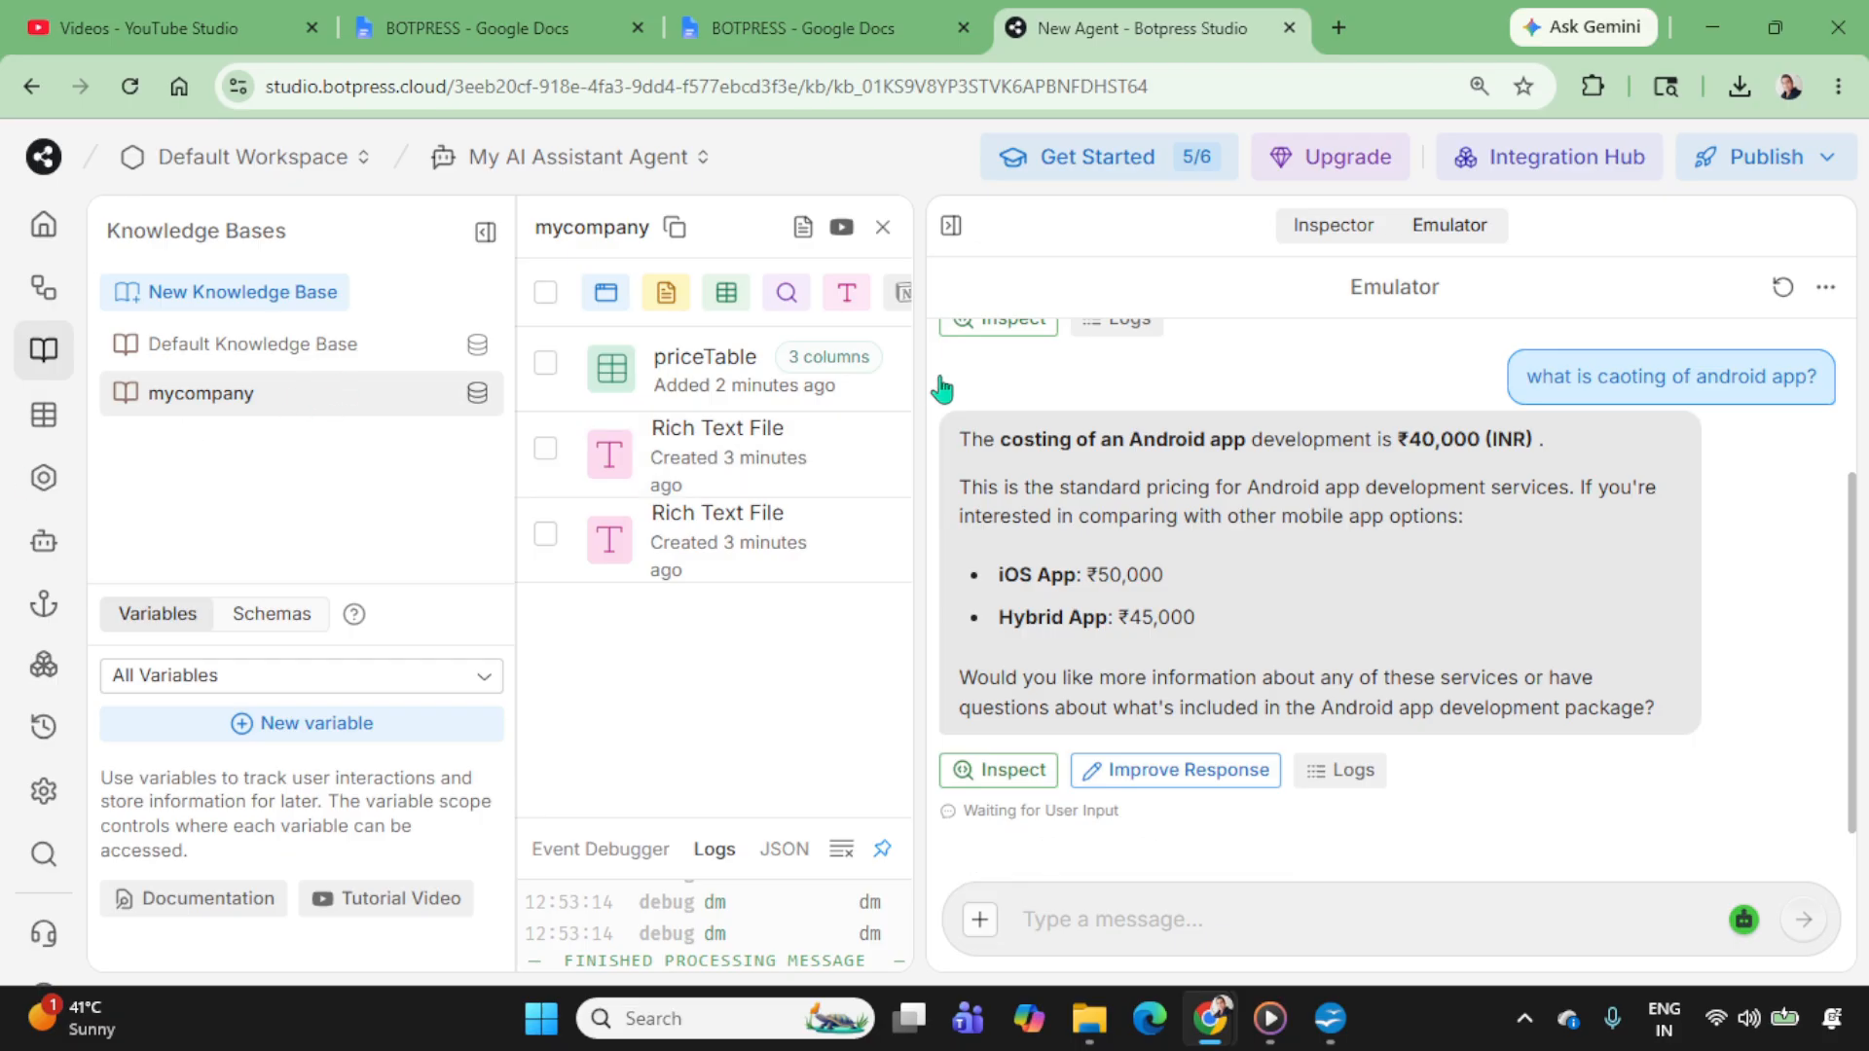
left_click_drag(942, 389, 1489, 404)
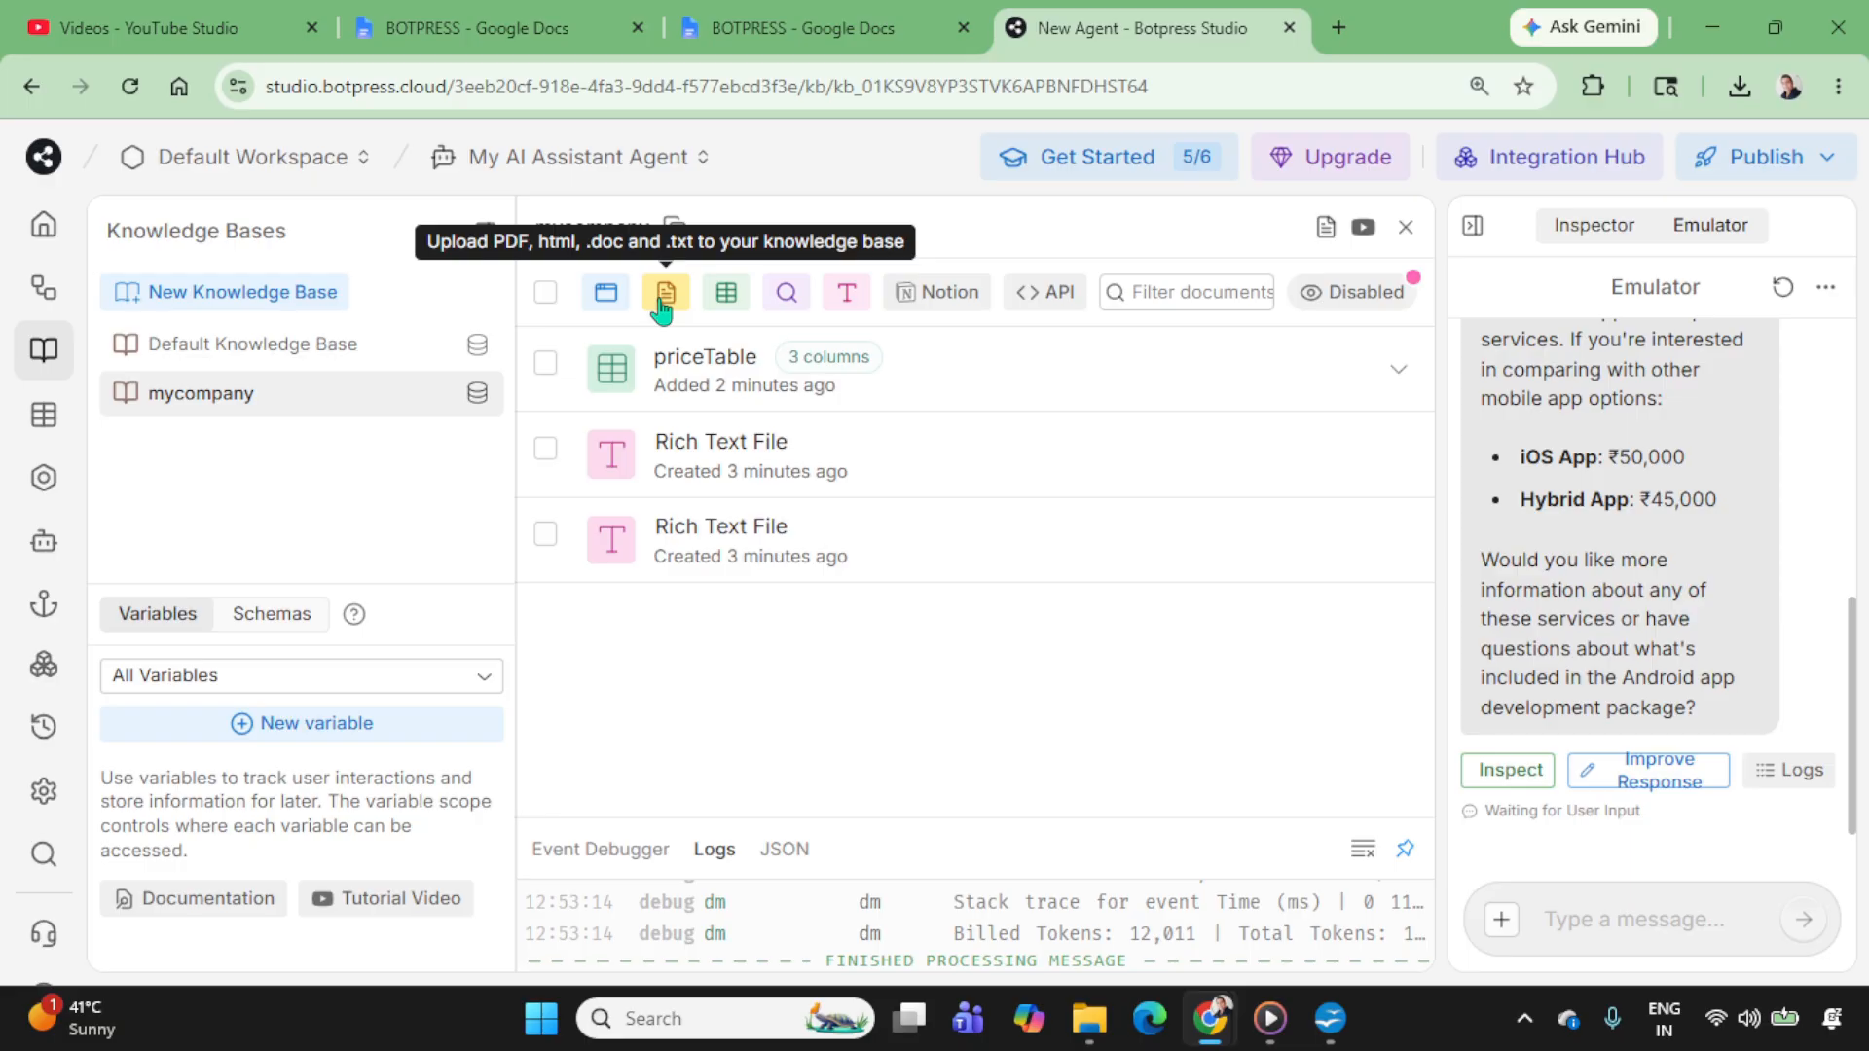
left_click(605, 303)
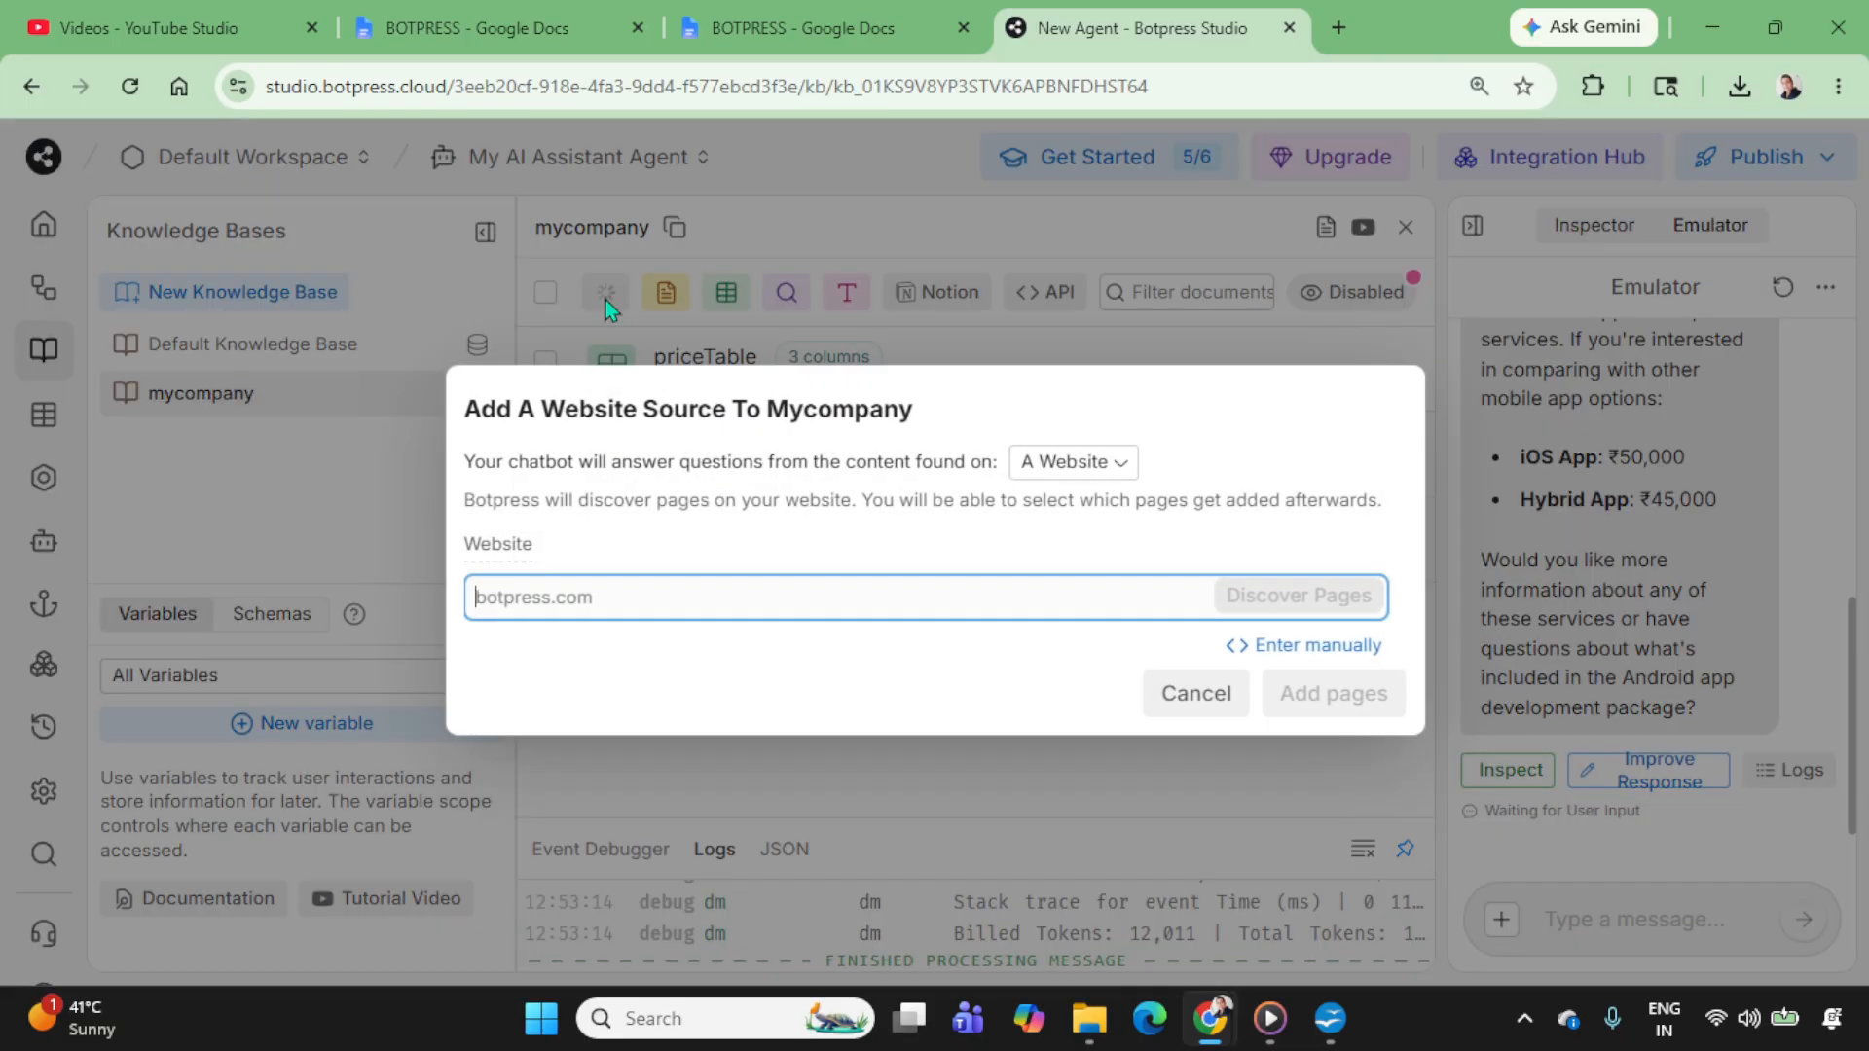
left_click(1182, 697)
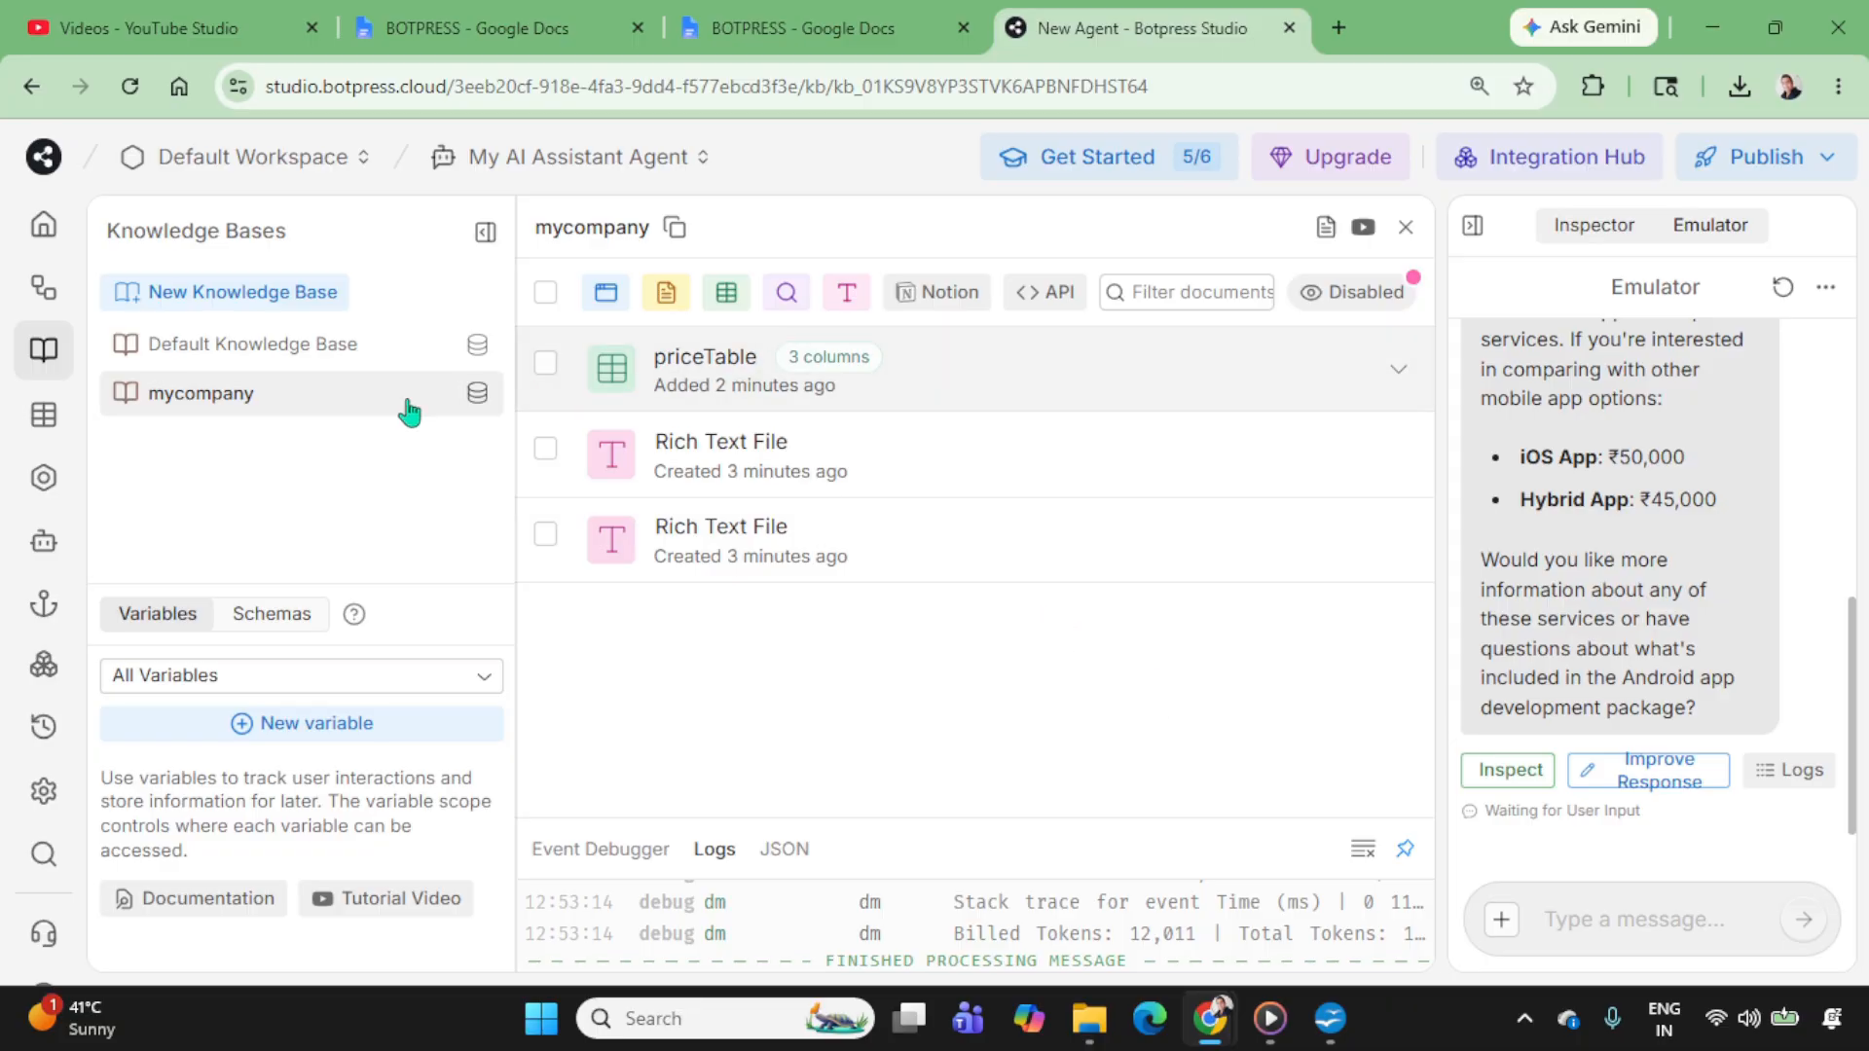
left_click(43, 440)
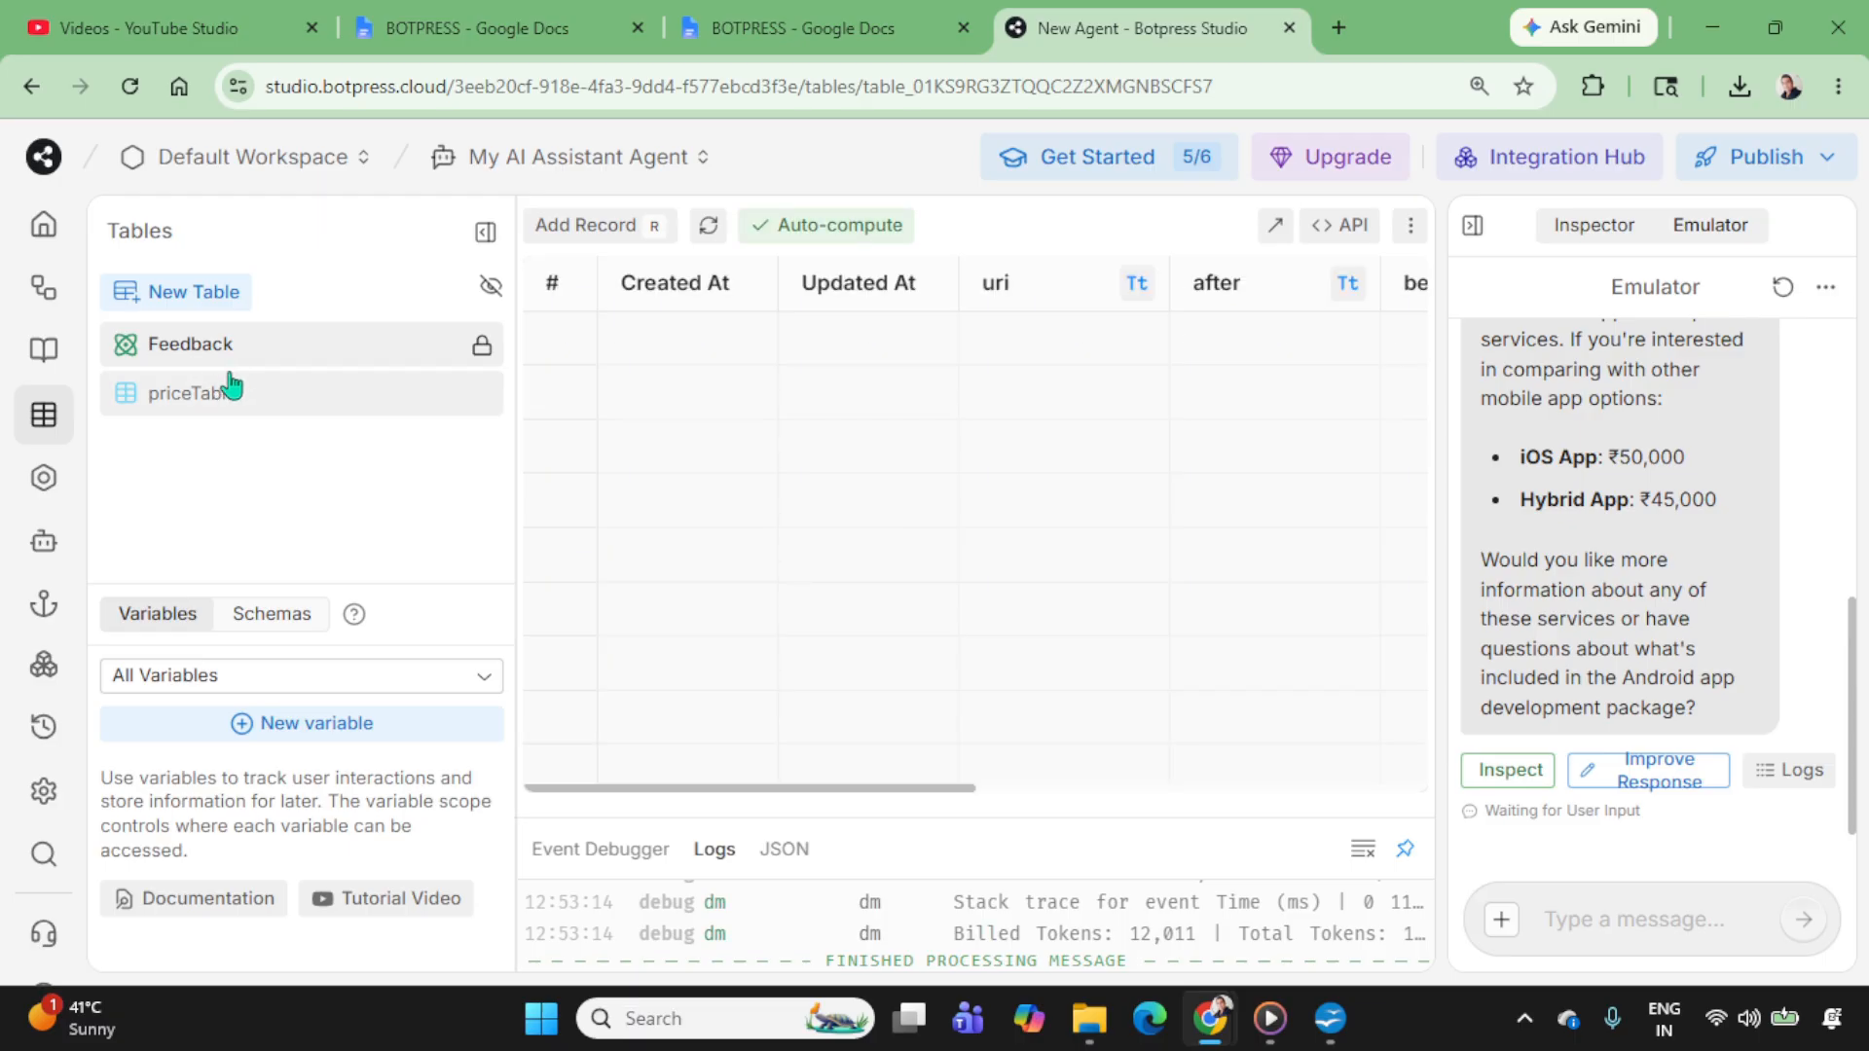
left_click(54, 363)
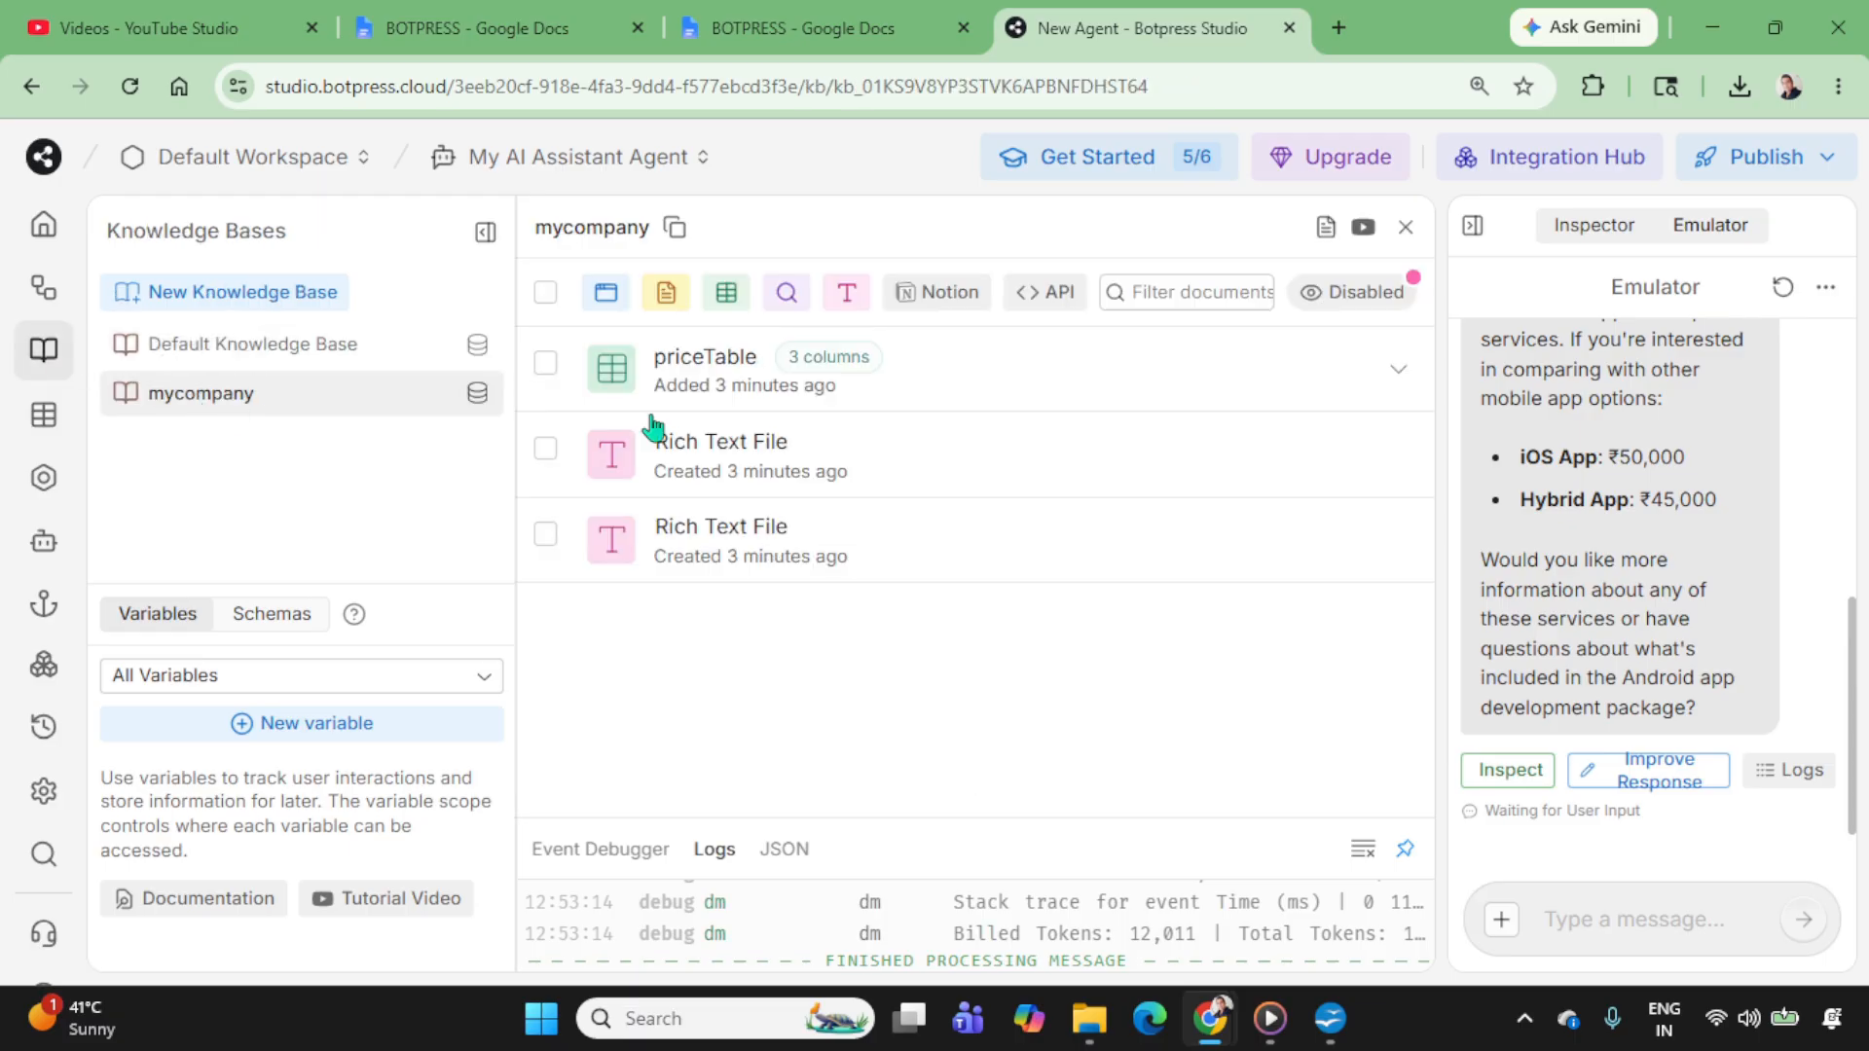
Step: Widen the emulator area, reread the test conversation and check the AutonomousNode's instructions, tools and search knowledge
left_click_drag(1441, 496, 983, 496)
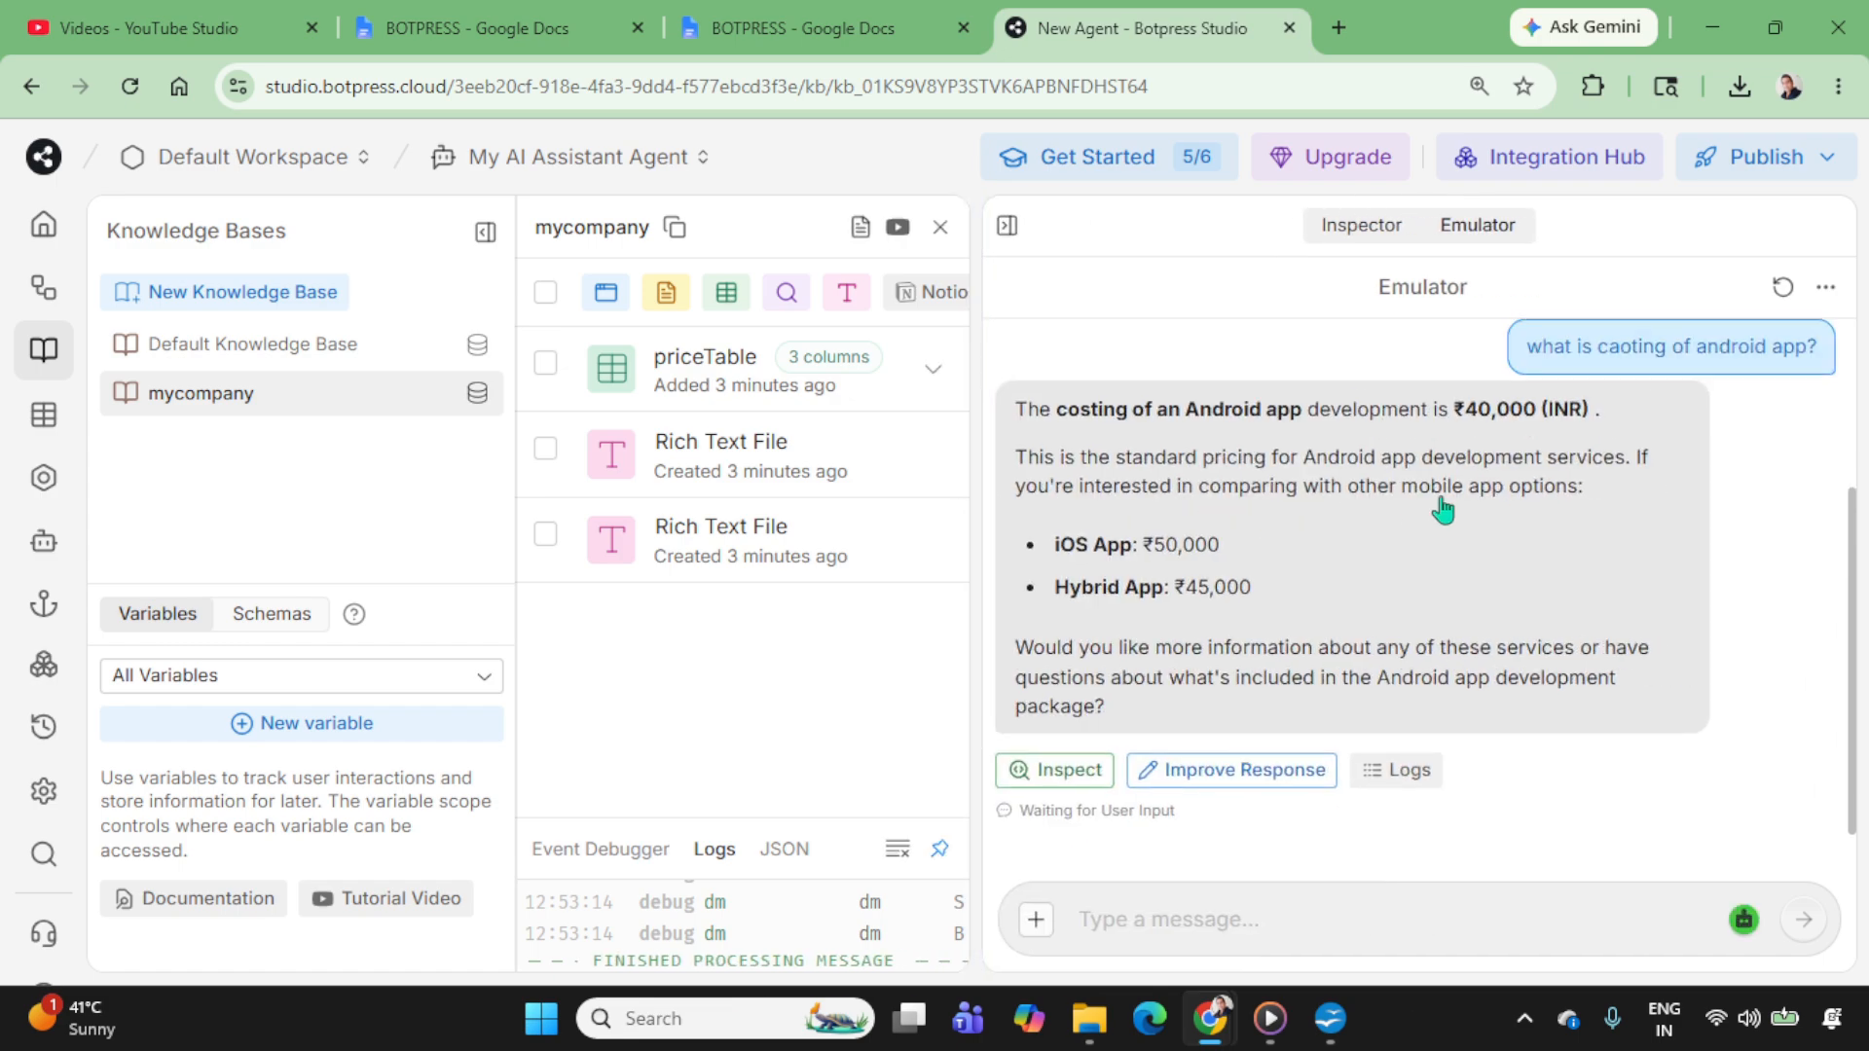
scroll(1436, 490, "down", 3)
scroll(1427, 571, "up", 3)
scroll(1411, 580, "down", 3)
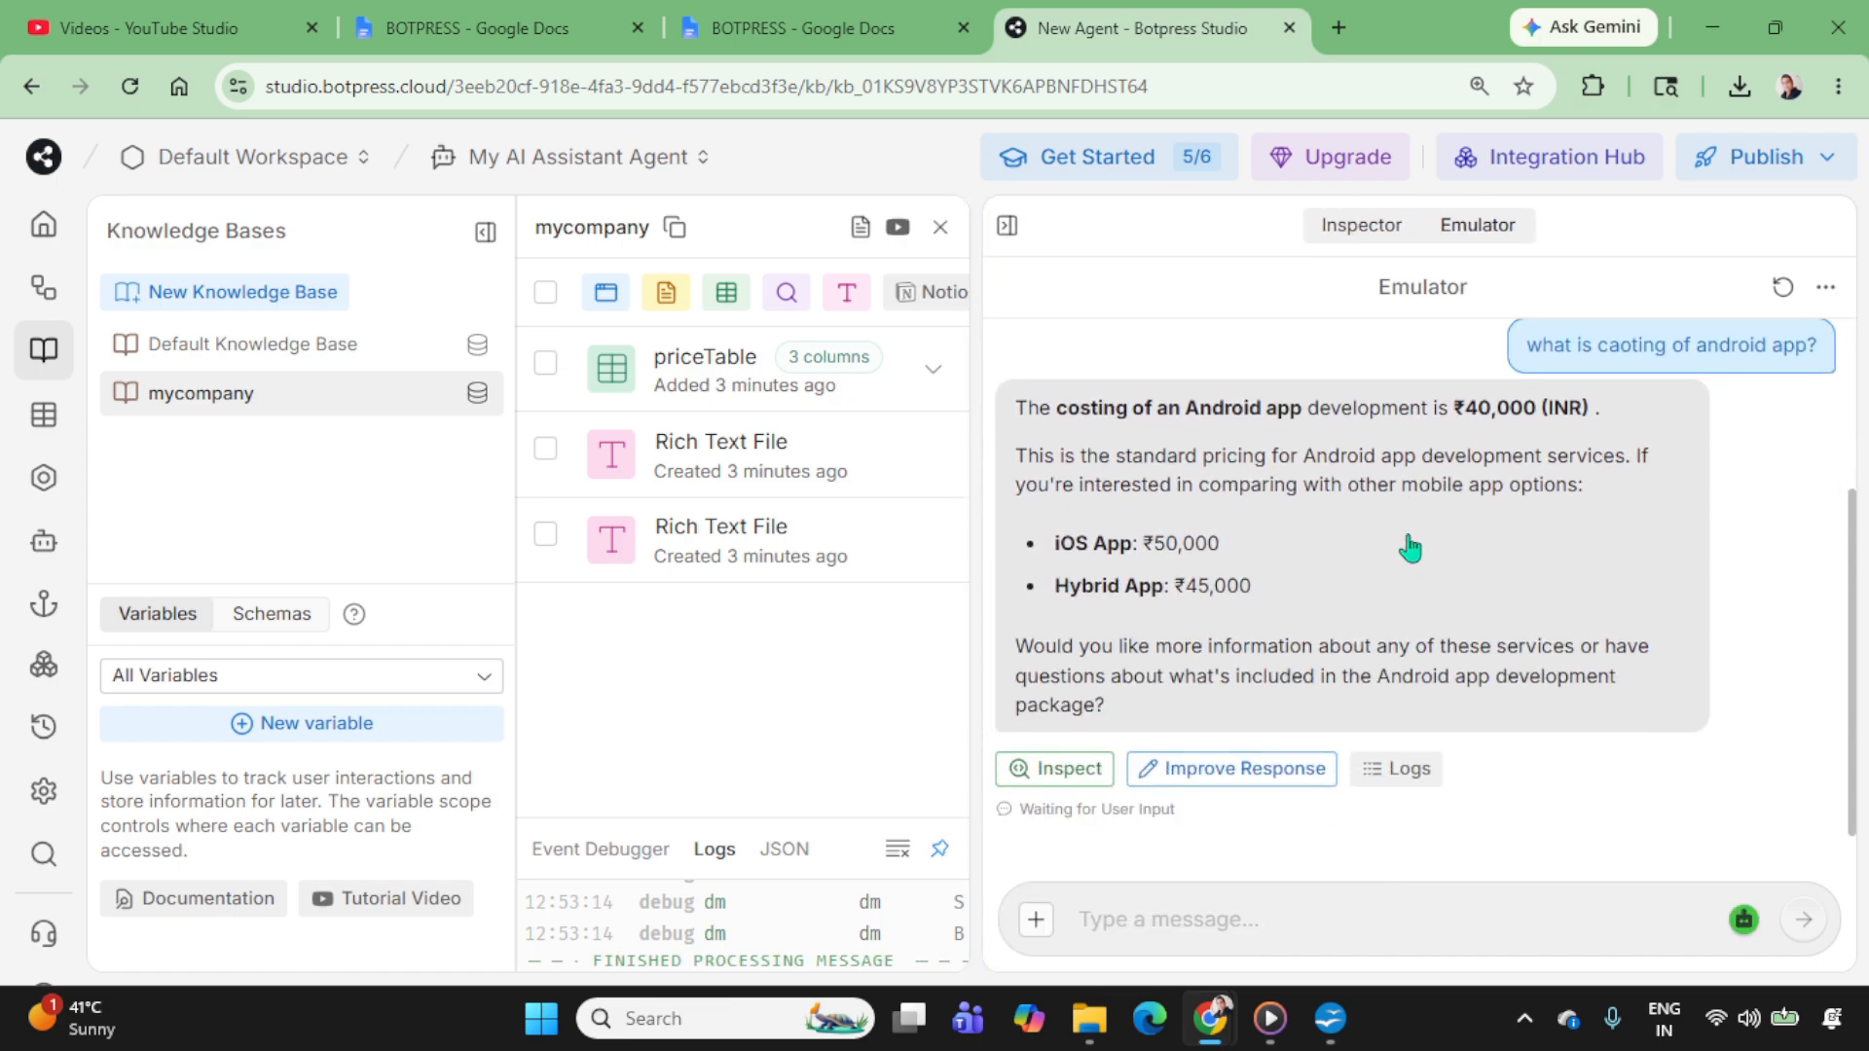
scroll(1409, 545, "up", 3)
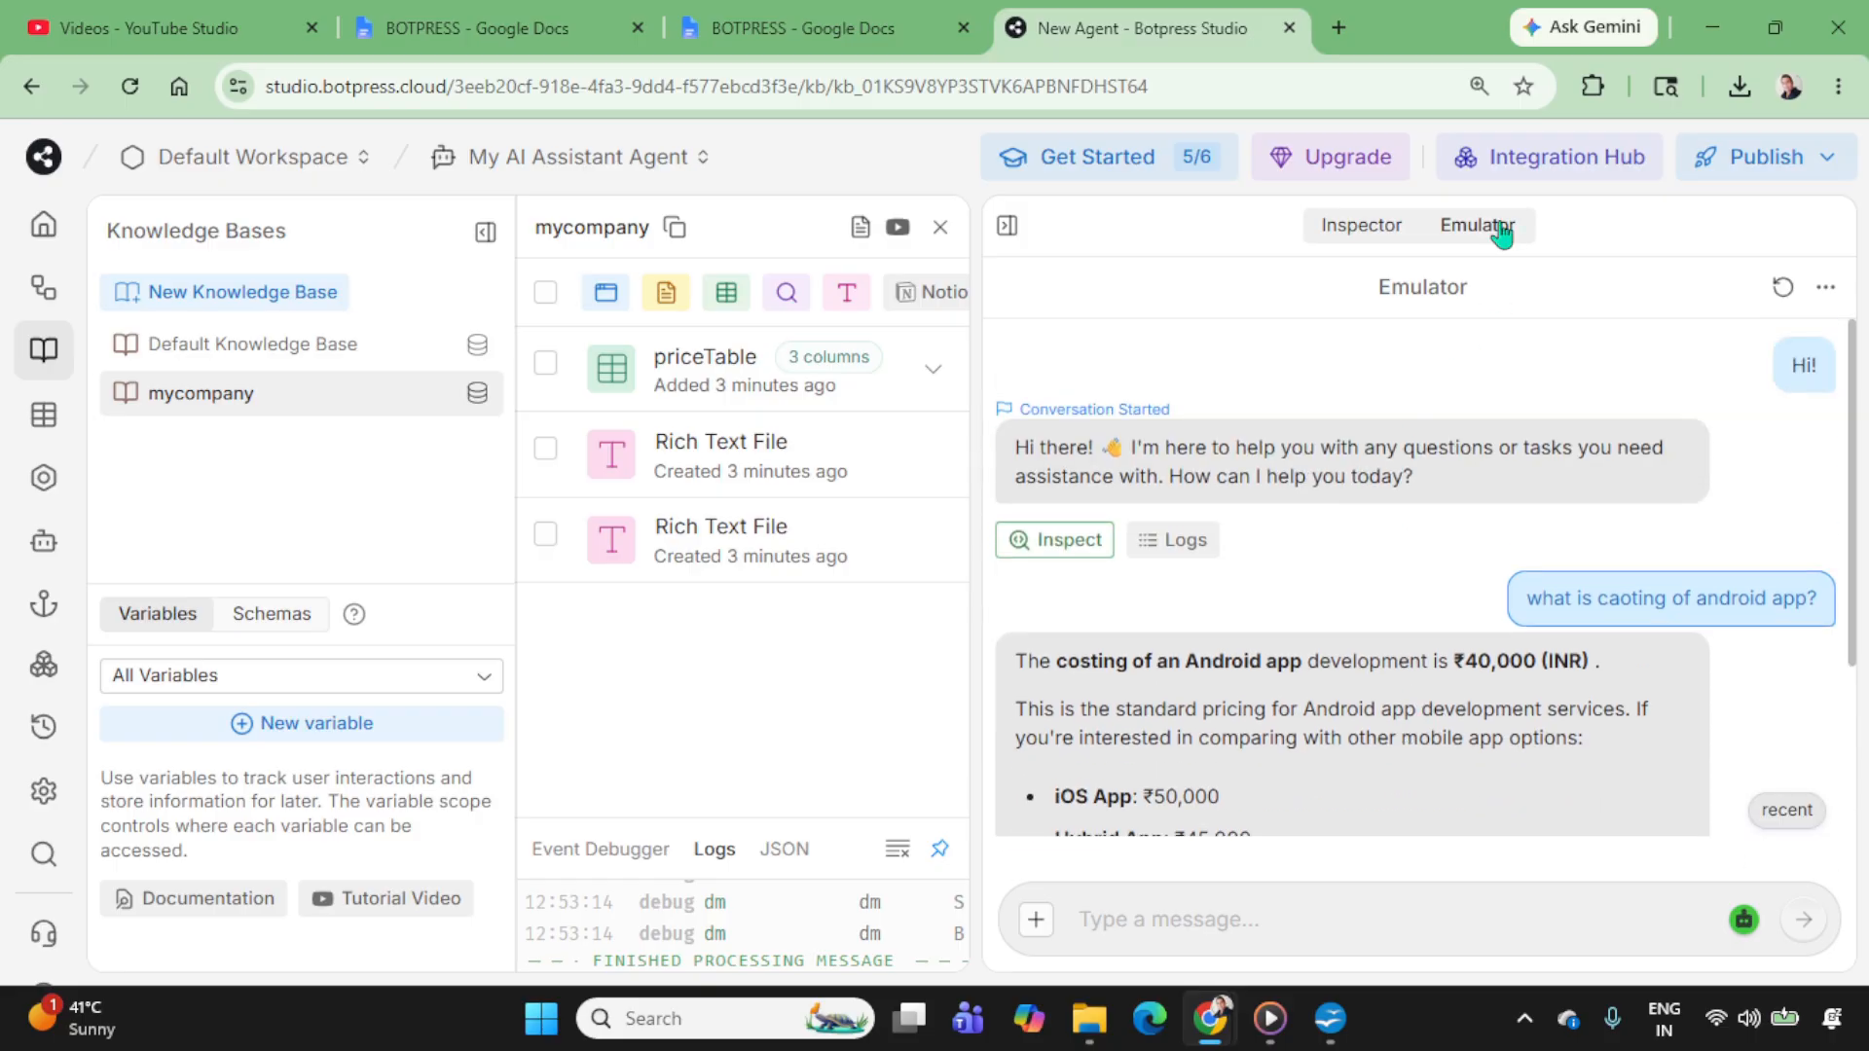
left_click(1355, 234)
left_click(1443, 236)
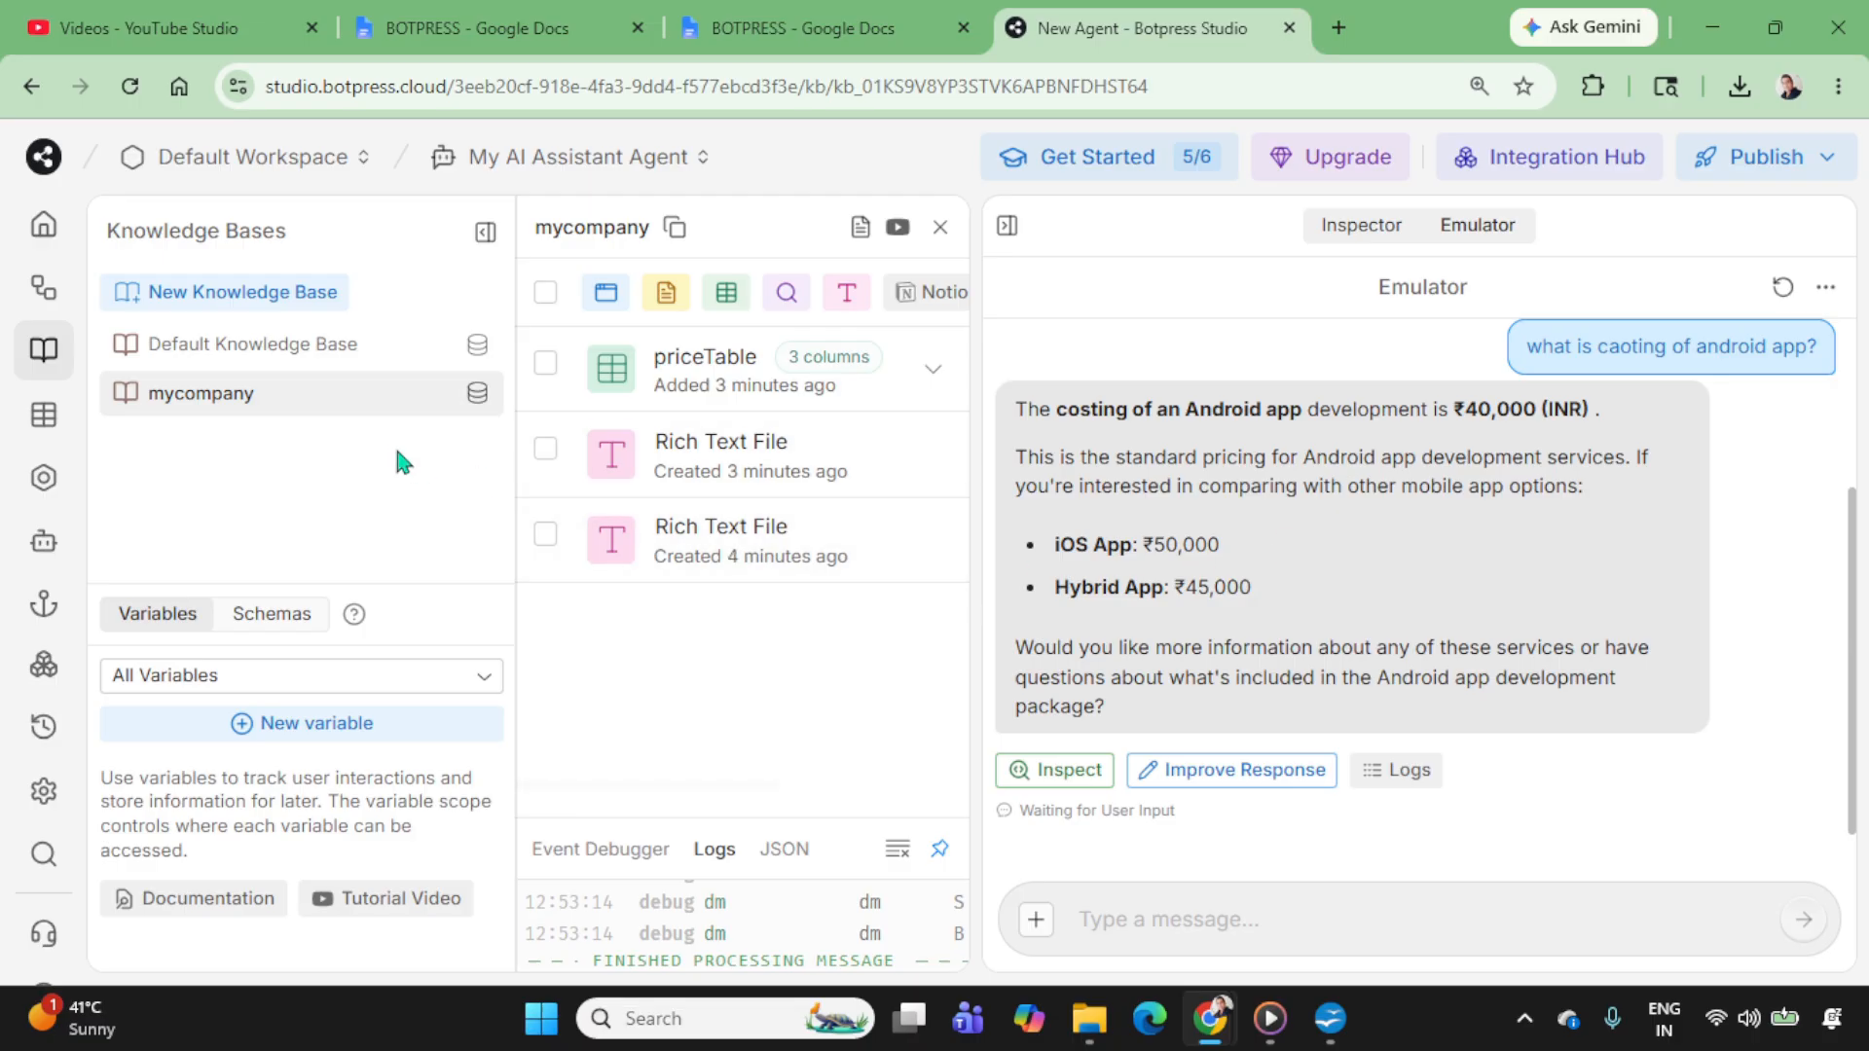
left_click(1382, 232)
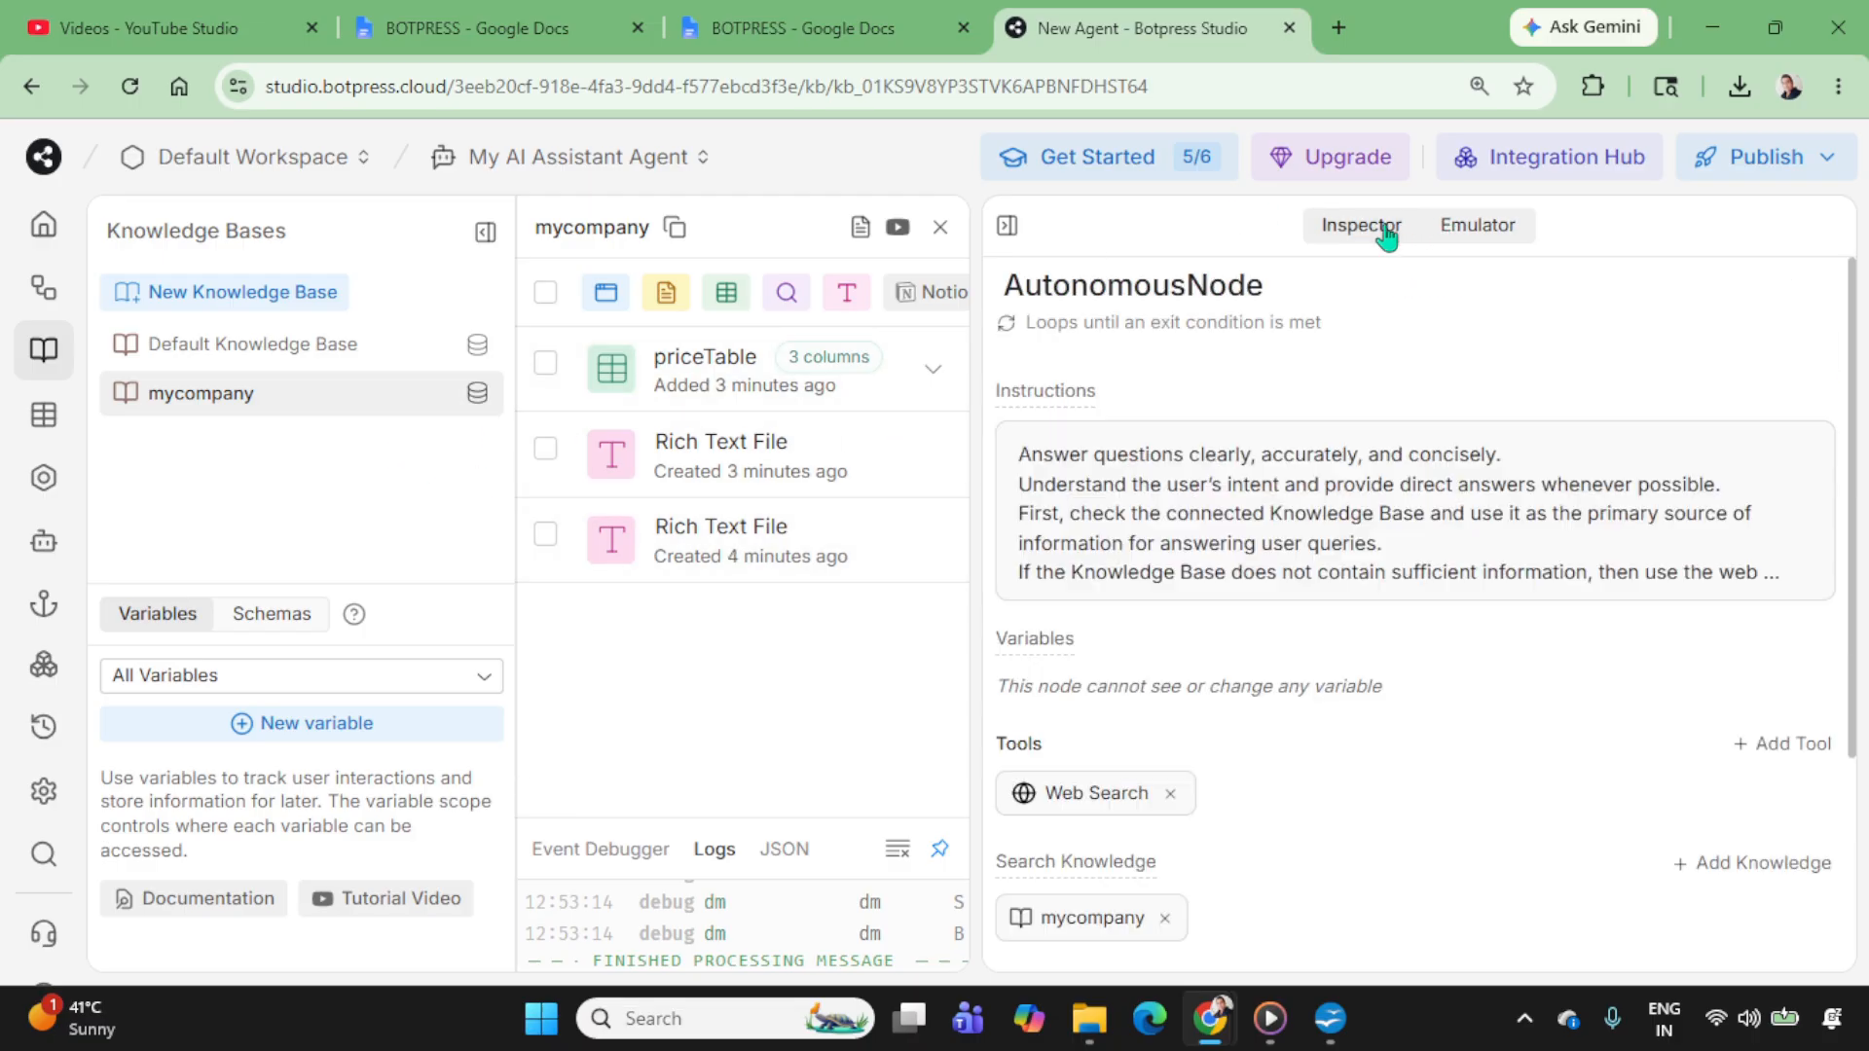
Step: Reopen the Main workflow, widen its canvas and move the AutonomousNode above and to the right of the Start node
left_click(43, 287)
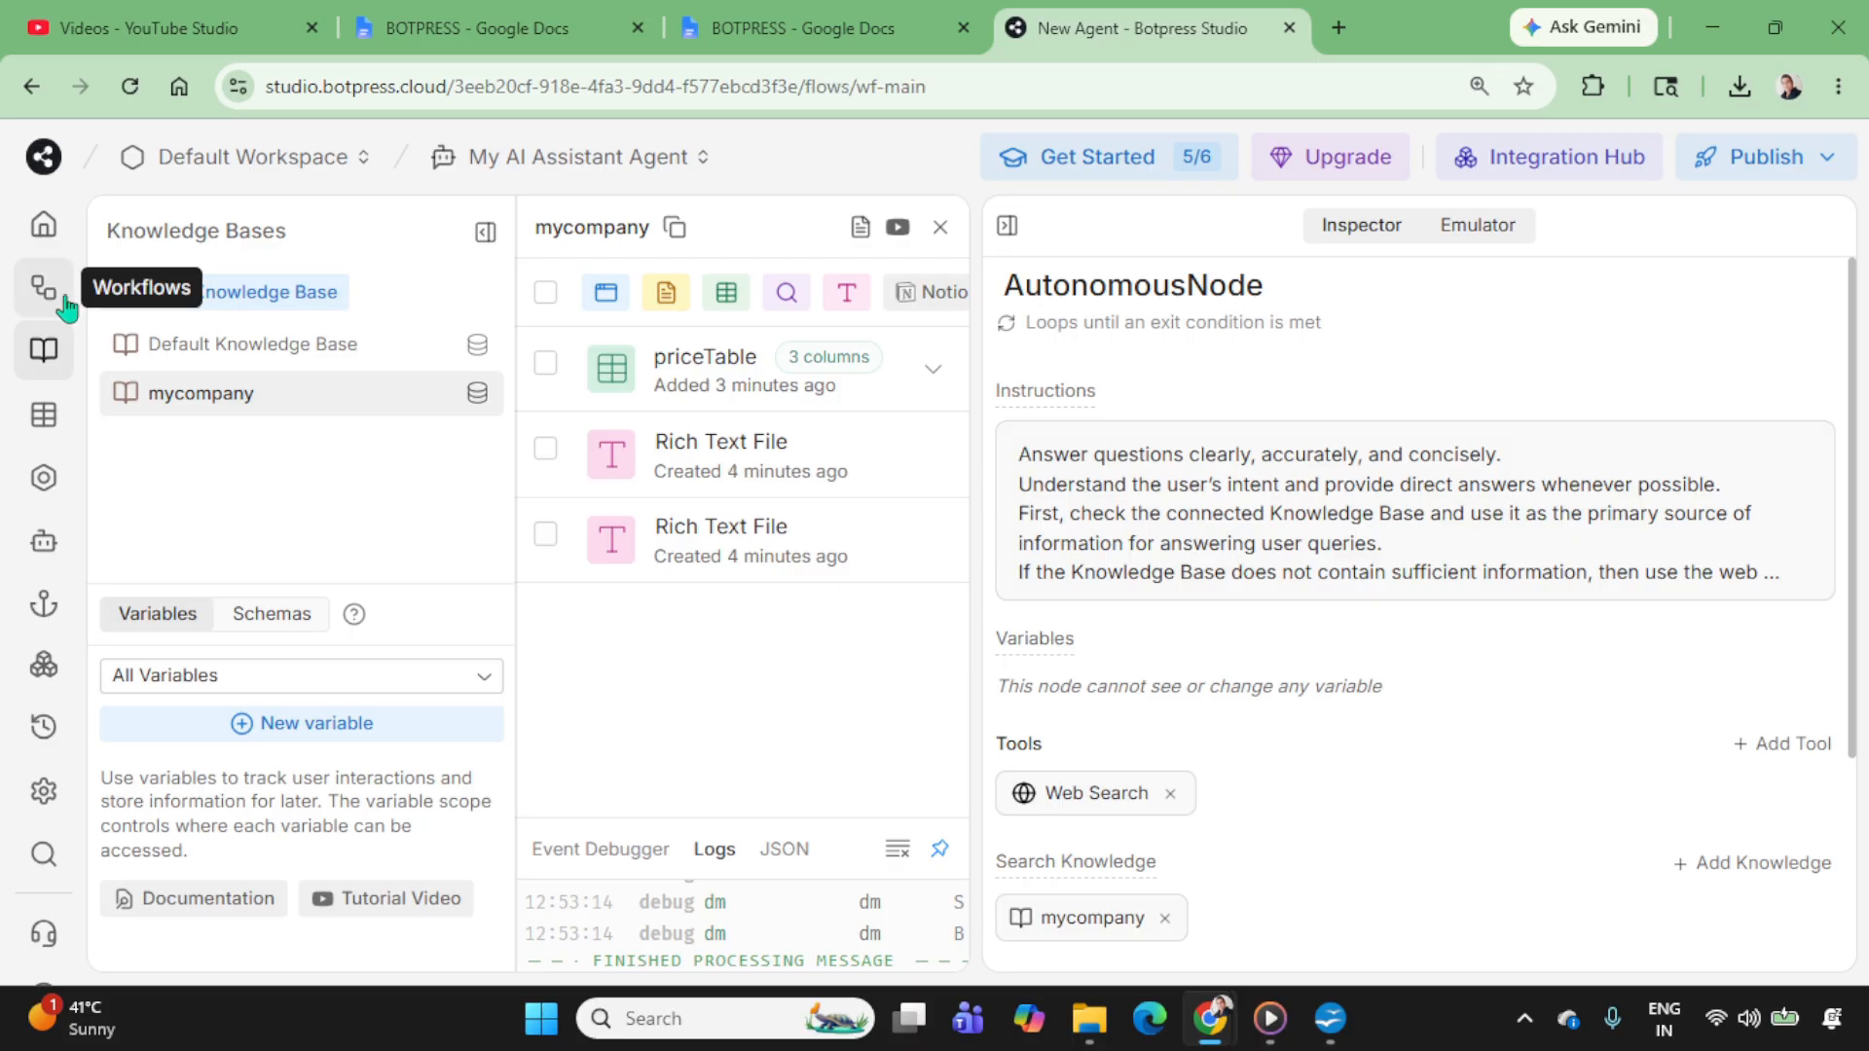
left_click_drag(973, 412, 1611, 425)
scroll(1060, 473, "up", 2)
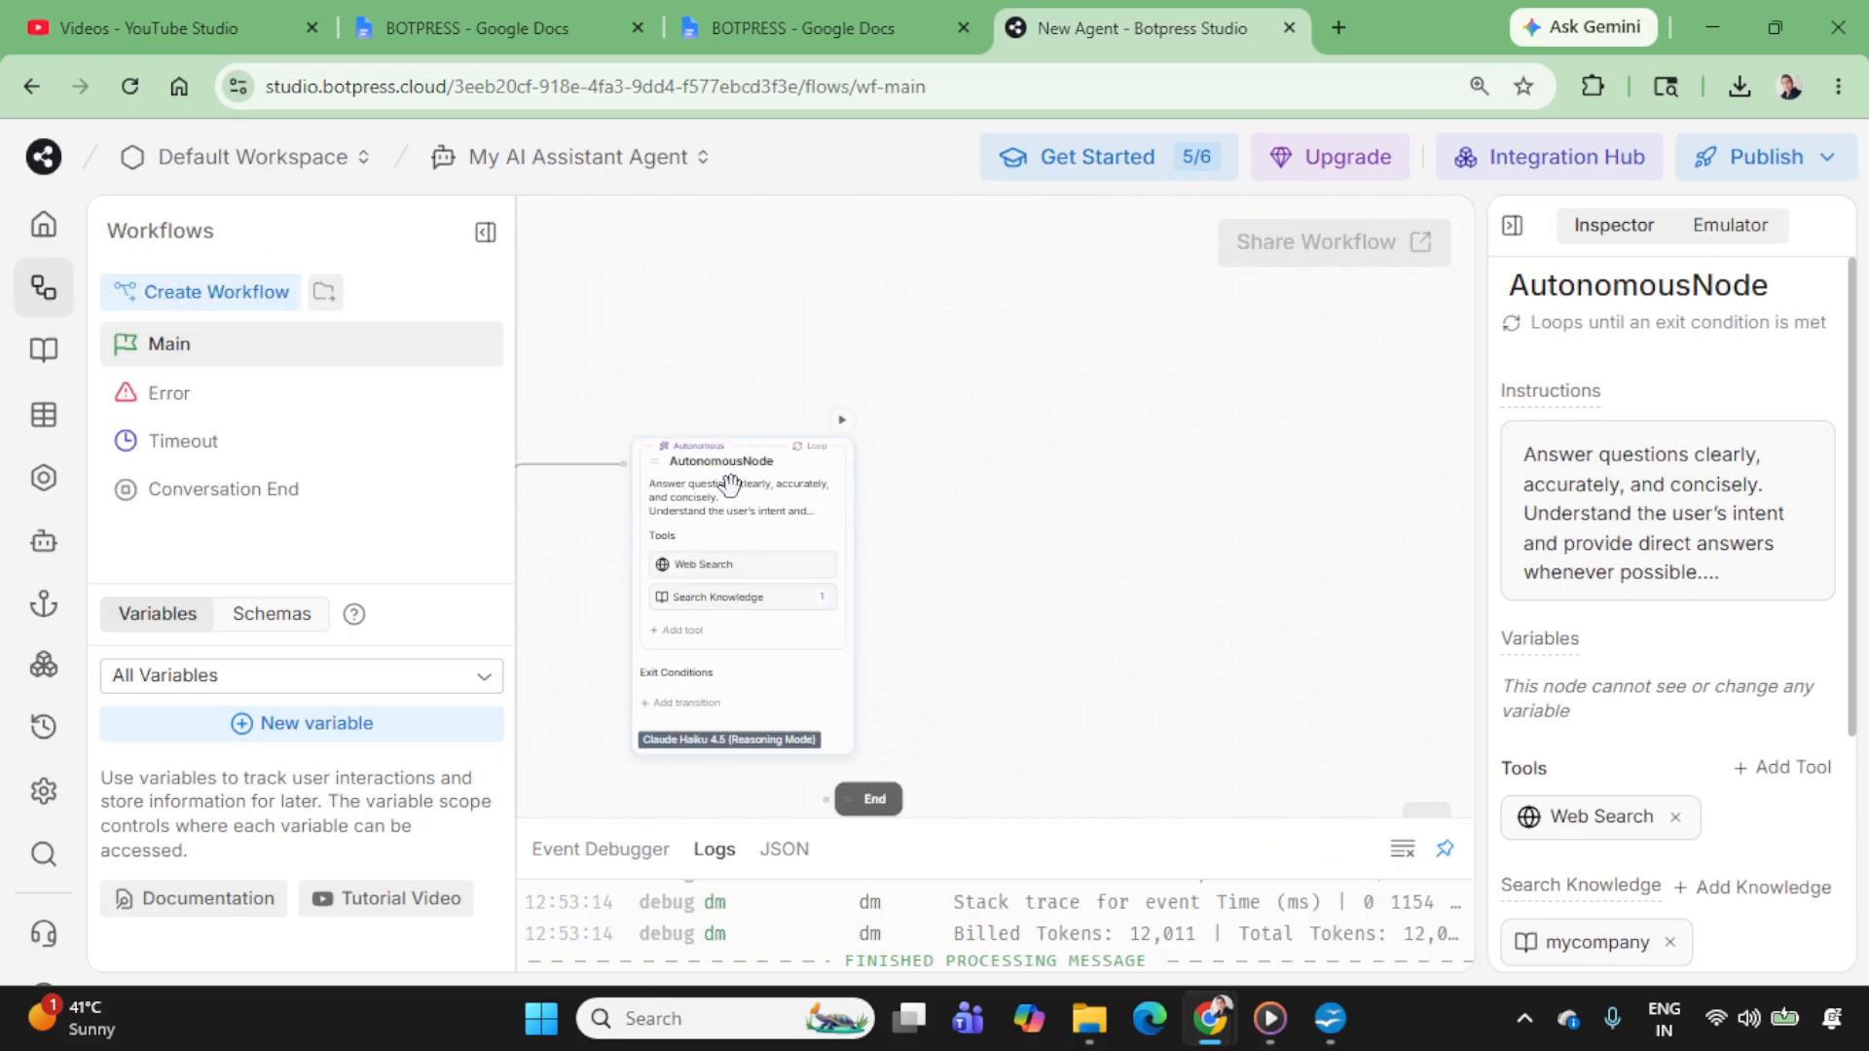
left_click_drag(726, 482, 1048, 363)
left_click_drag(831, 400, 1083, 420)
scroll(1082, 419, "up", 1)
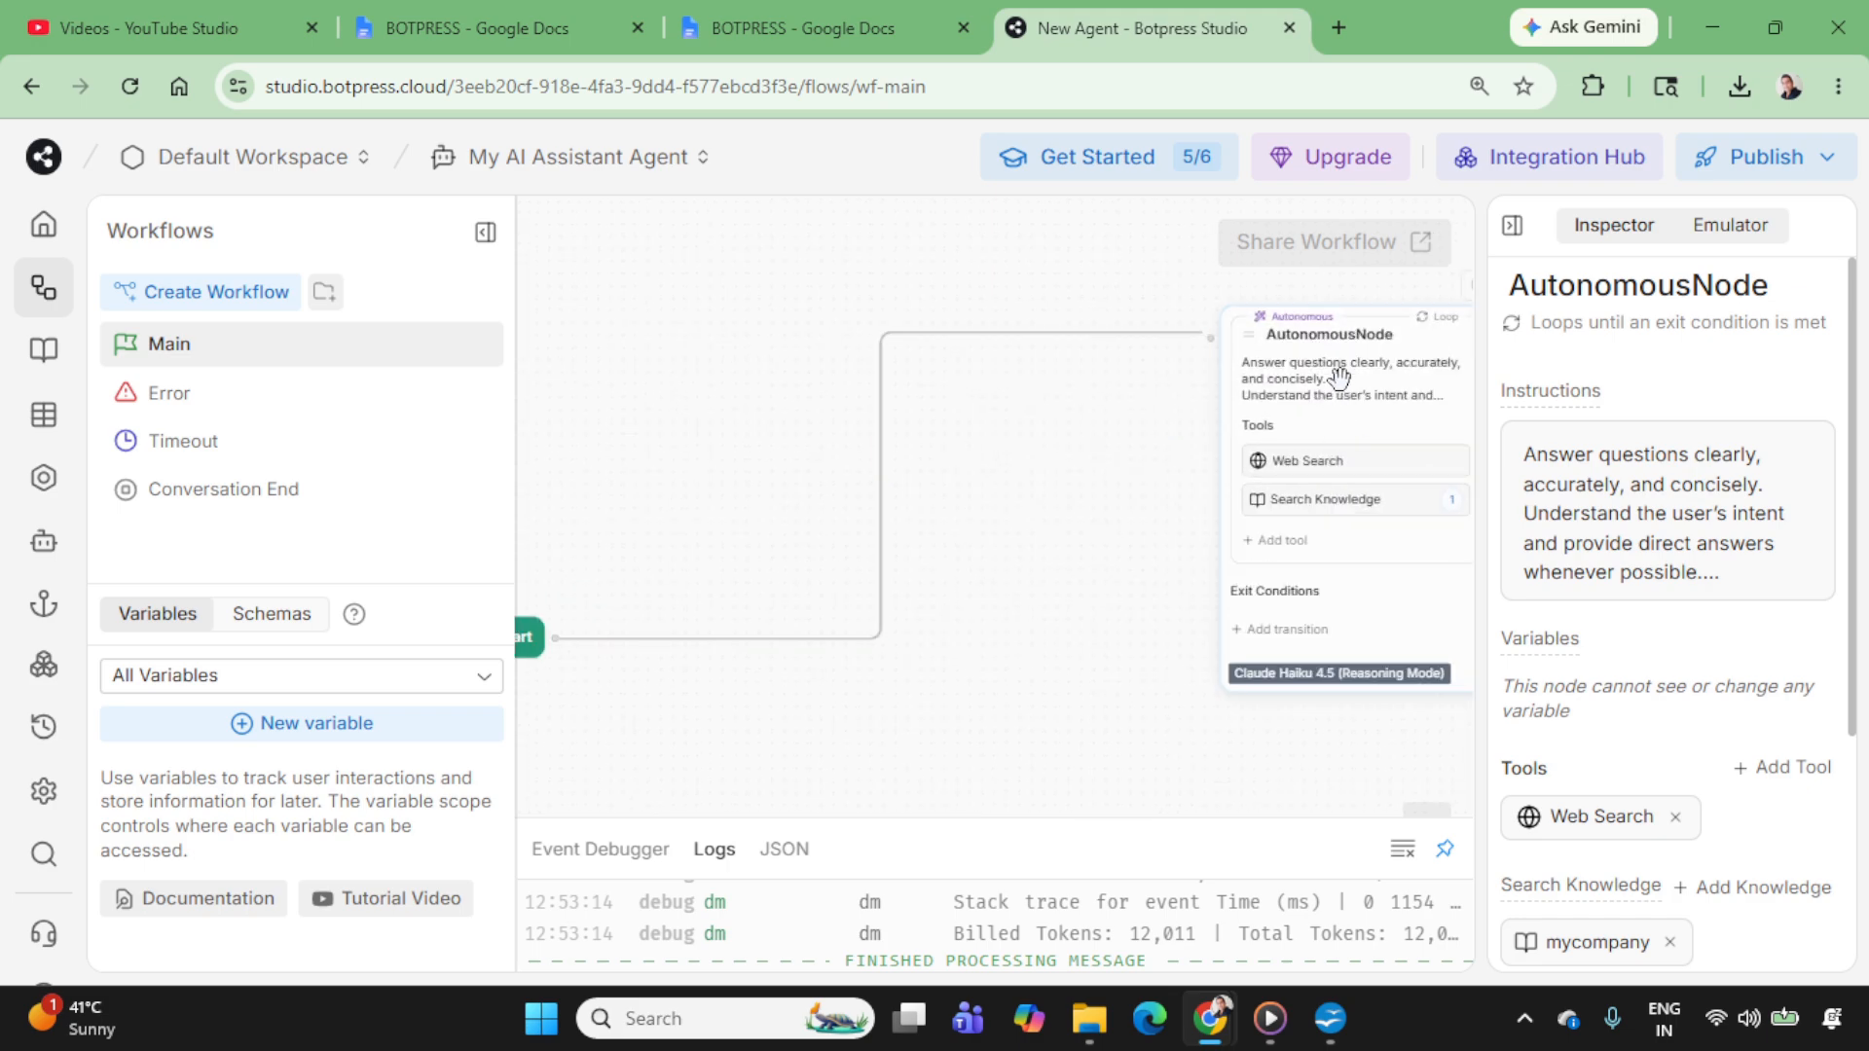
left_click_drag(1274, 352, 967, 368)
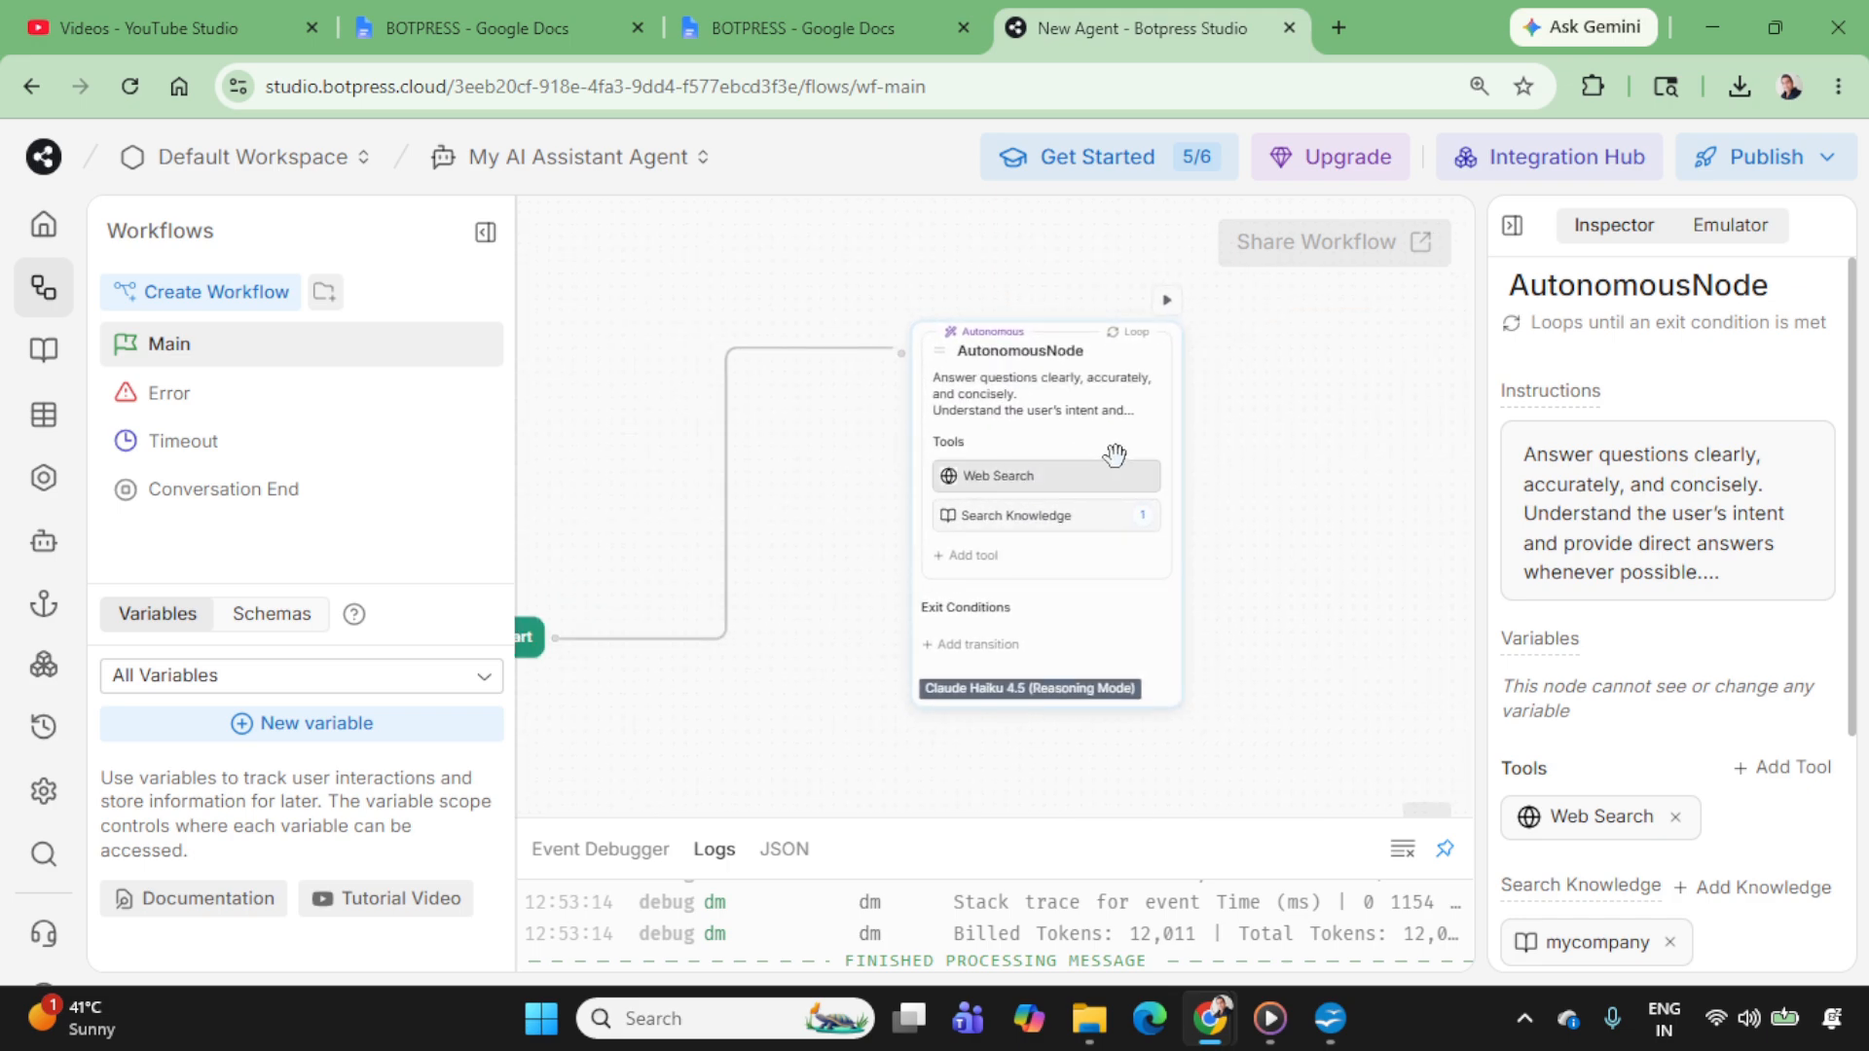
Step: Browse the tools that can be added to the AutonomousNode, down to the Agents category
left_click(976, 556)
left_click(1330, 410)
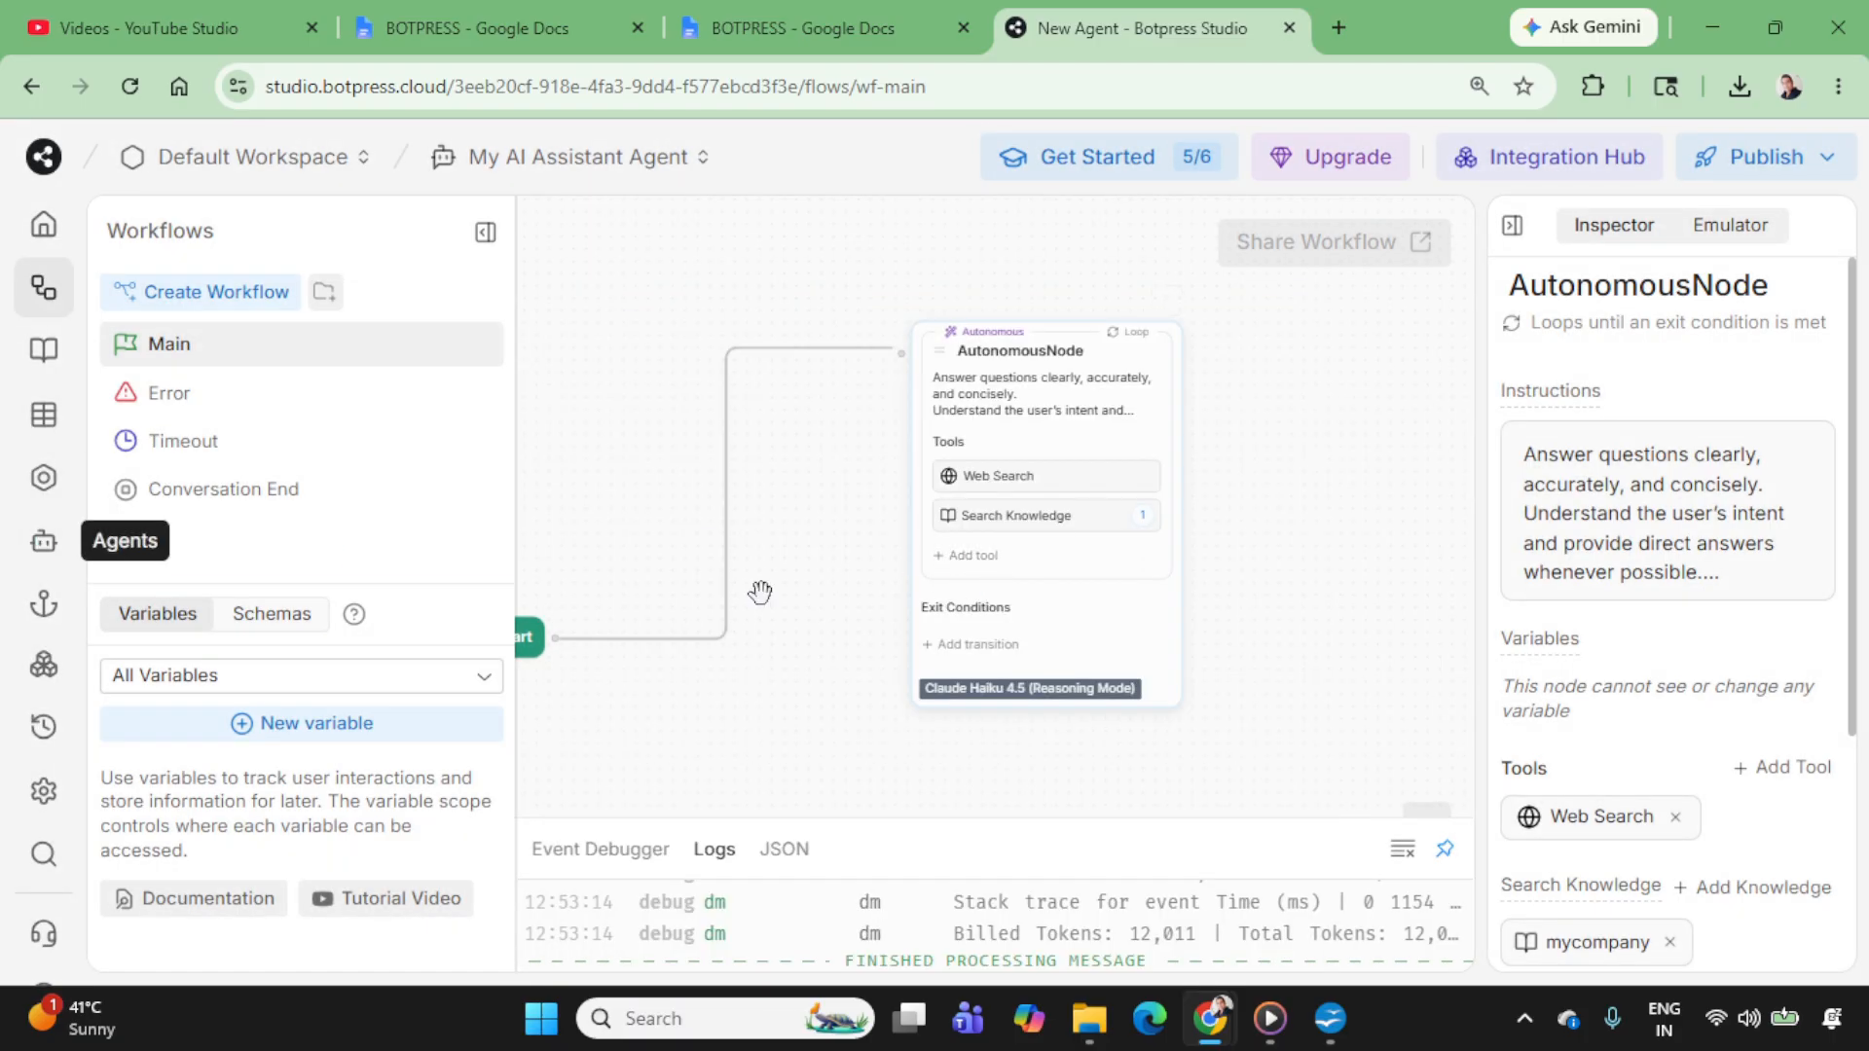
left_click(995, 556)
scroll(1013, 604, "down", 10)
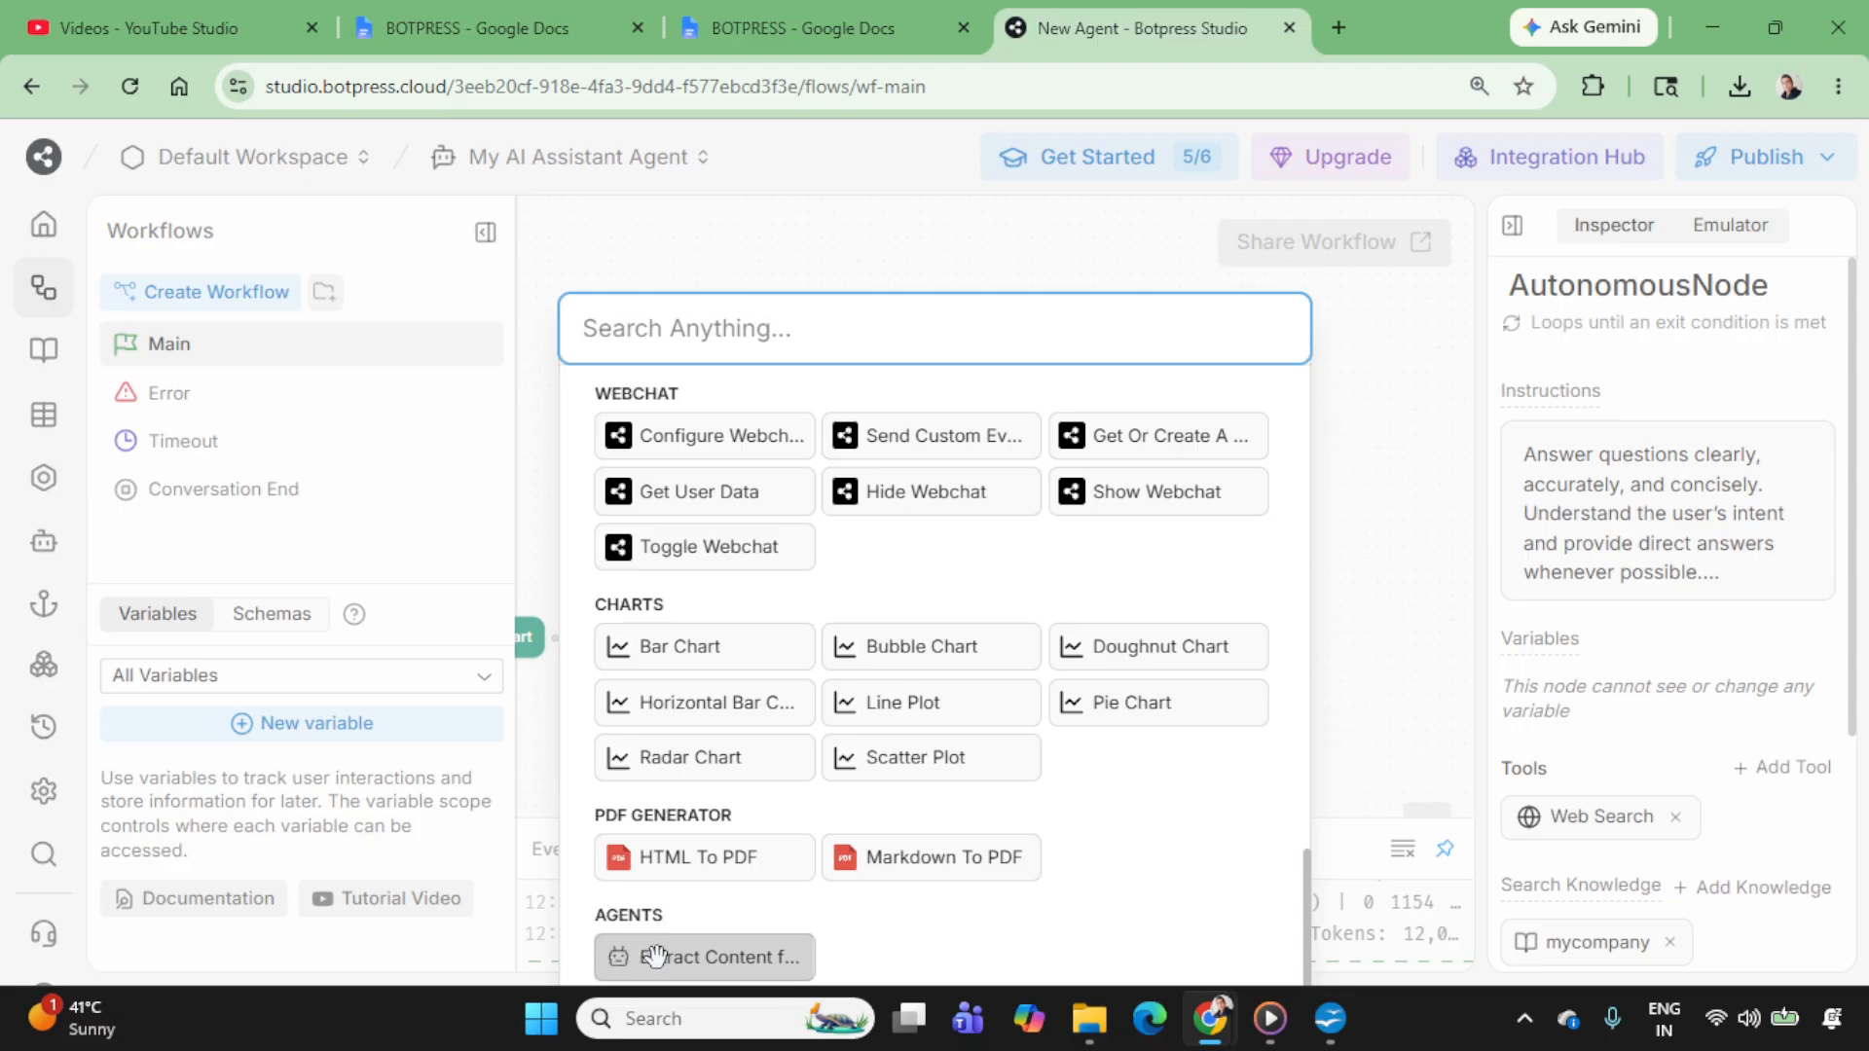
Step: Leave the tool list and view the bot's Actions and its enabled and disabled agents
left_click(46, 481)
left_click(46, 481)
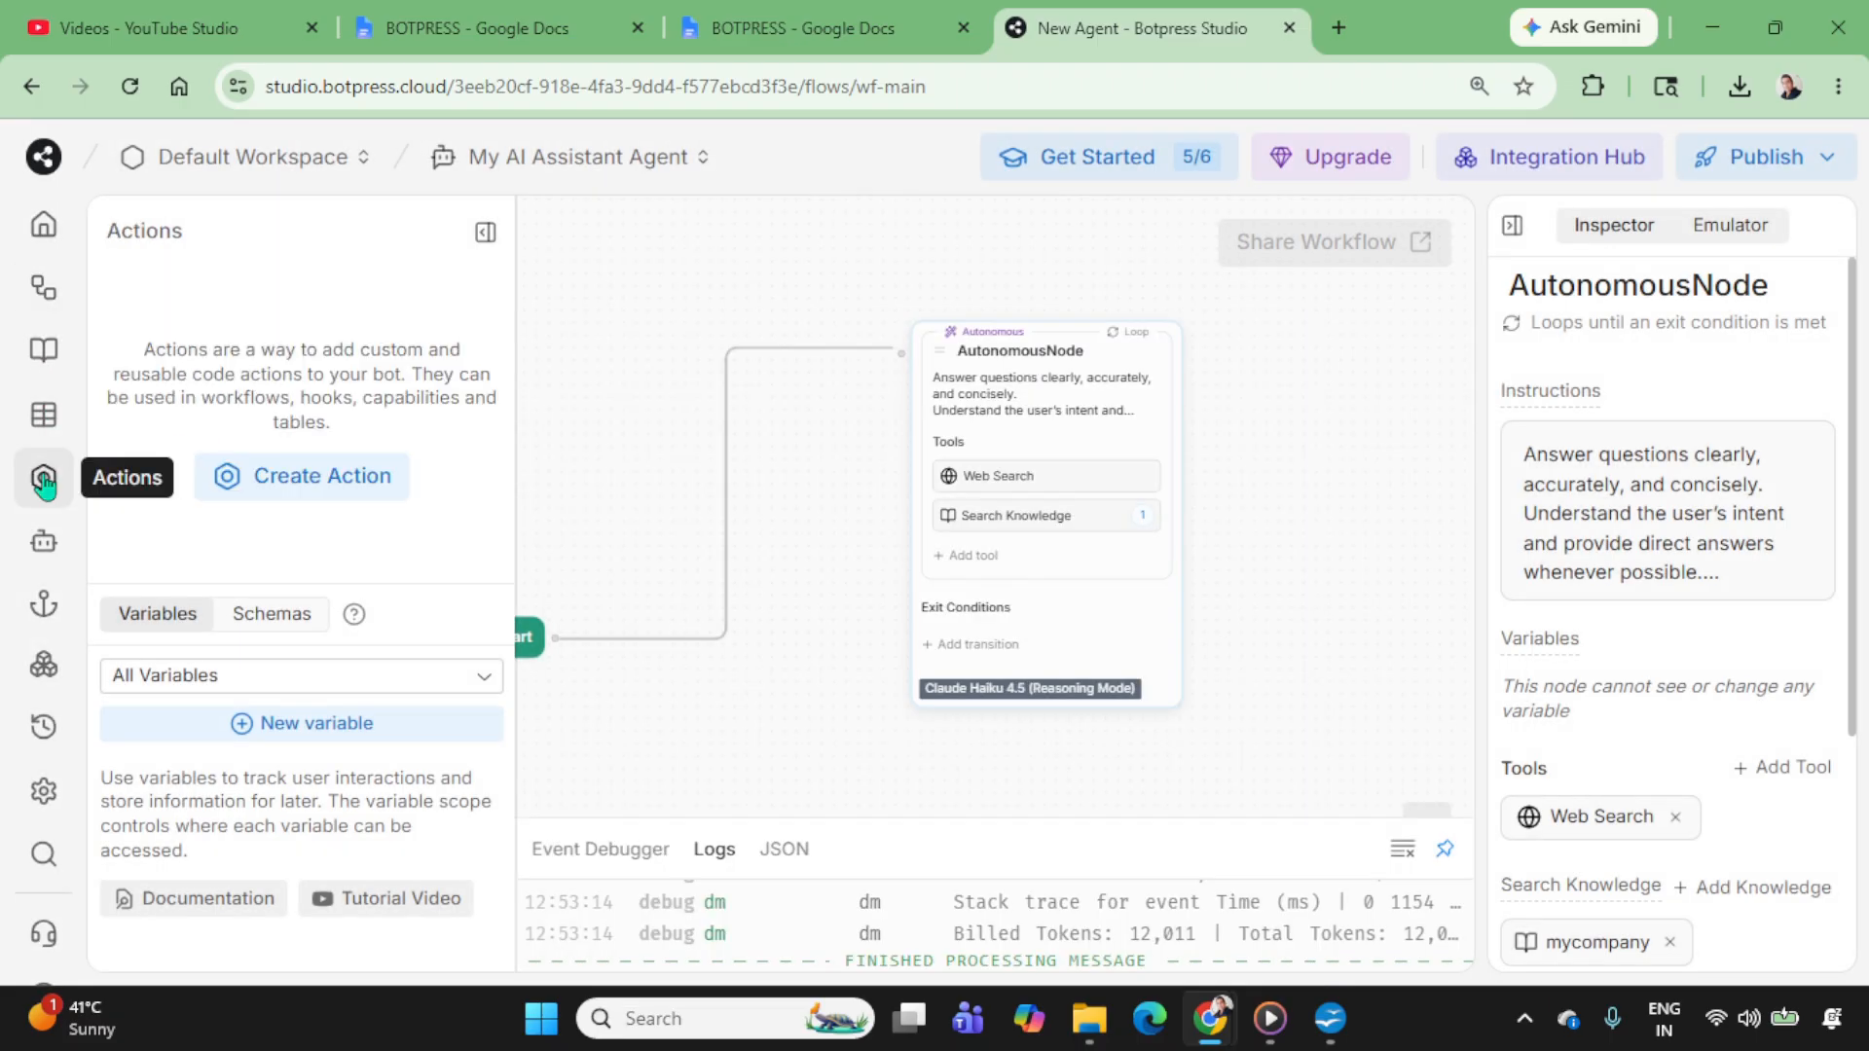
left_click(53, 543)
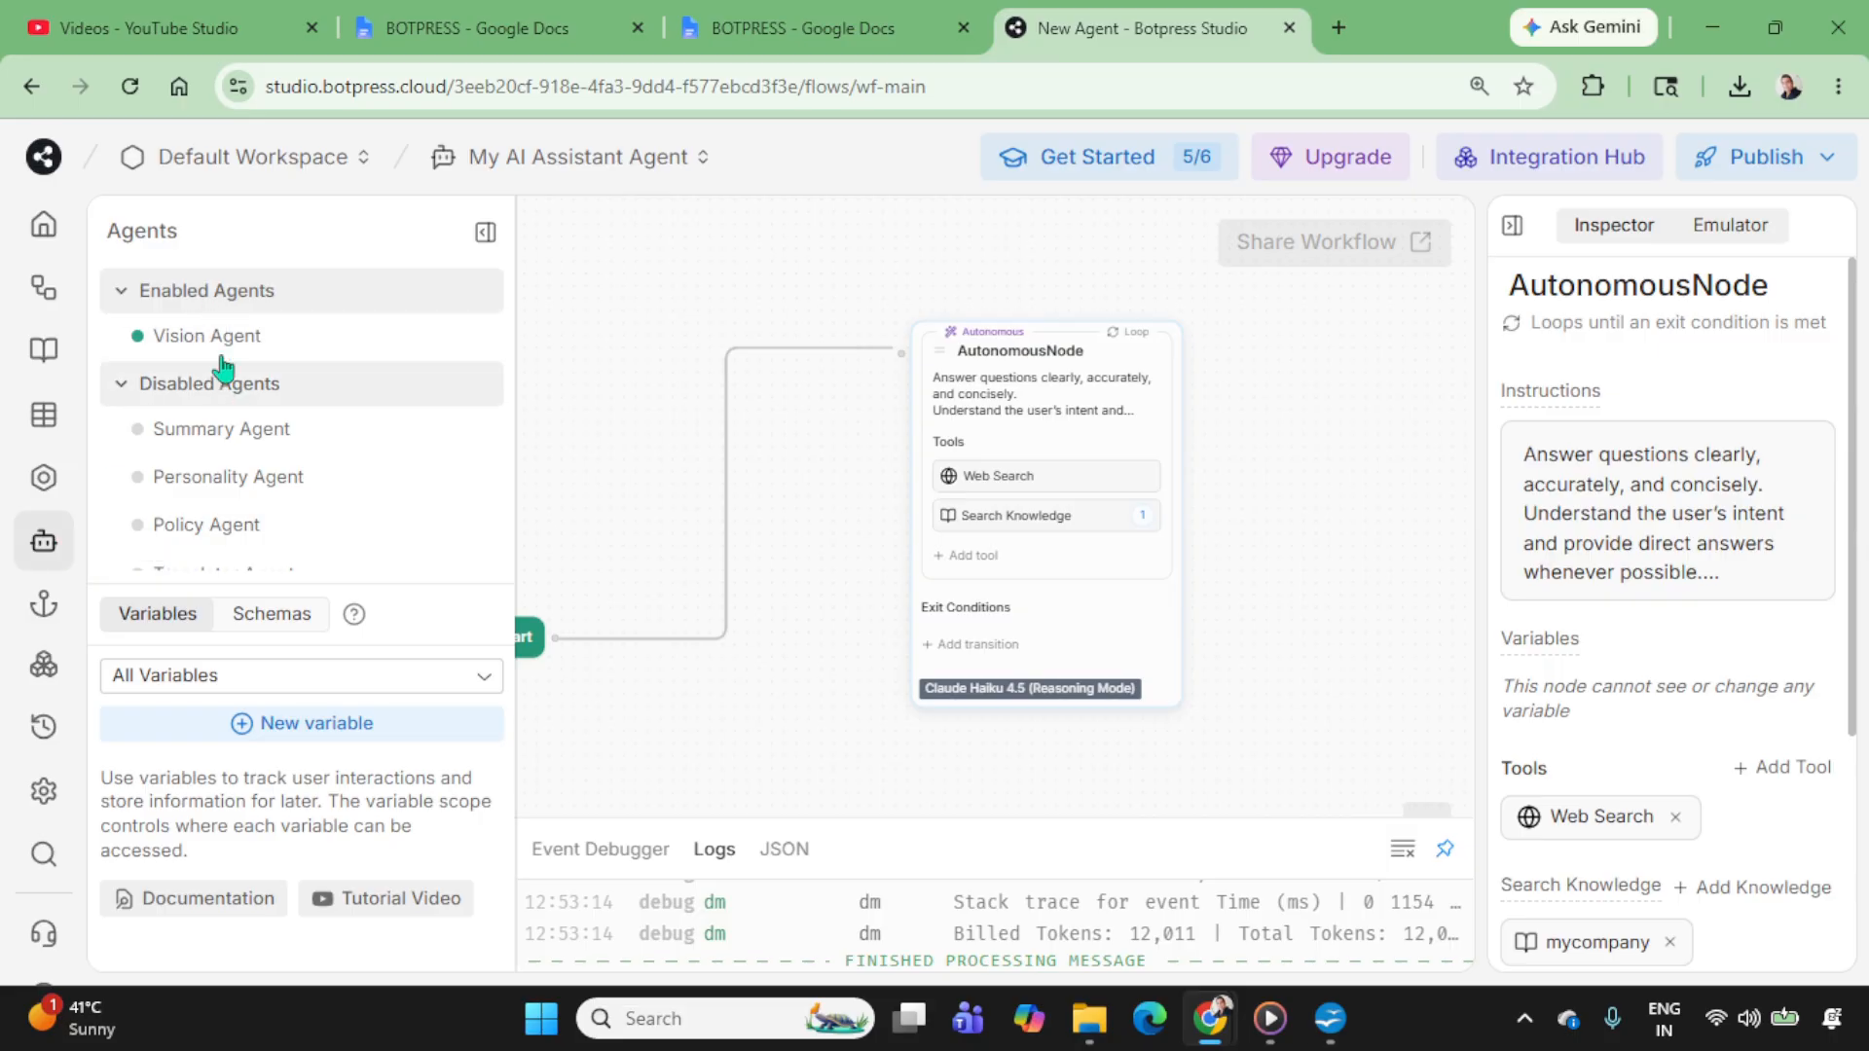
Step: Browse the tool cards available to the AutonomousNode, from Charts, Webchat and AI providers back to Execute and Browser
left_click(996, 572)
scroll(993, 574, "down", 10)
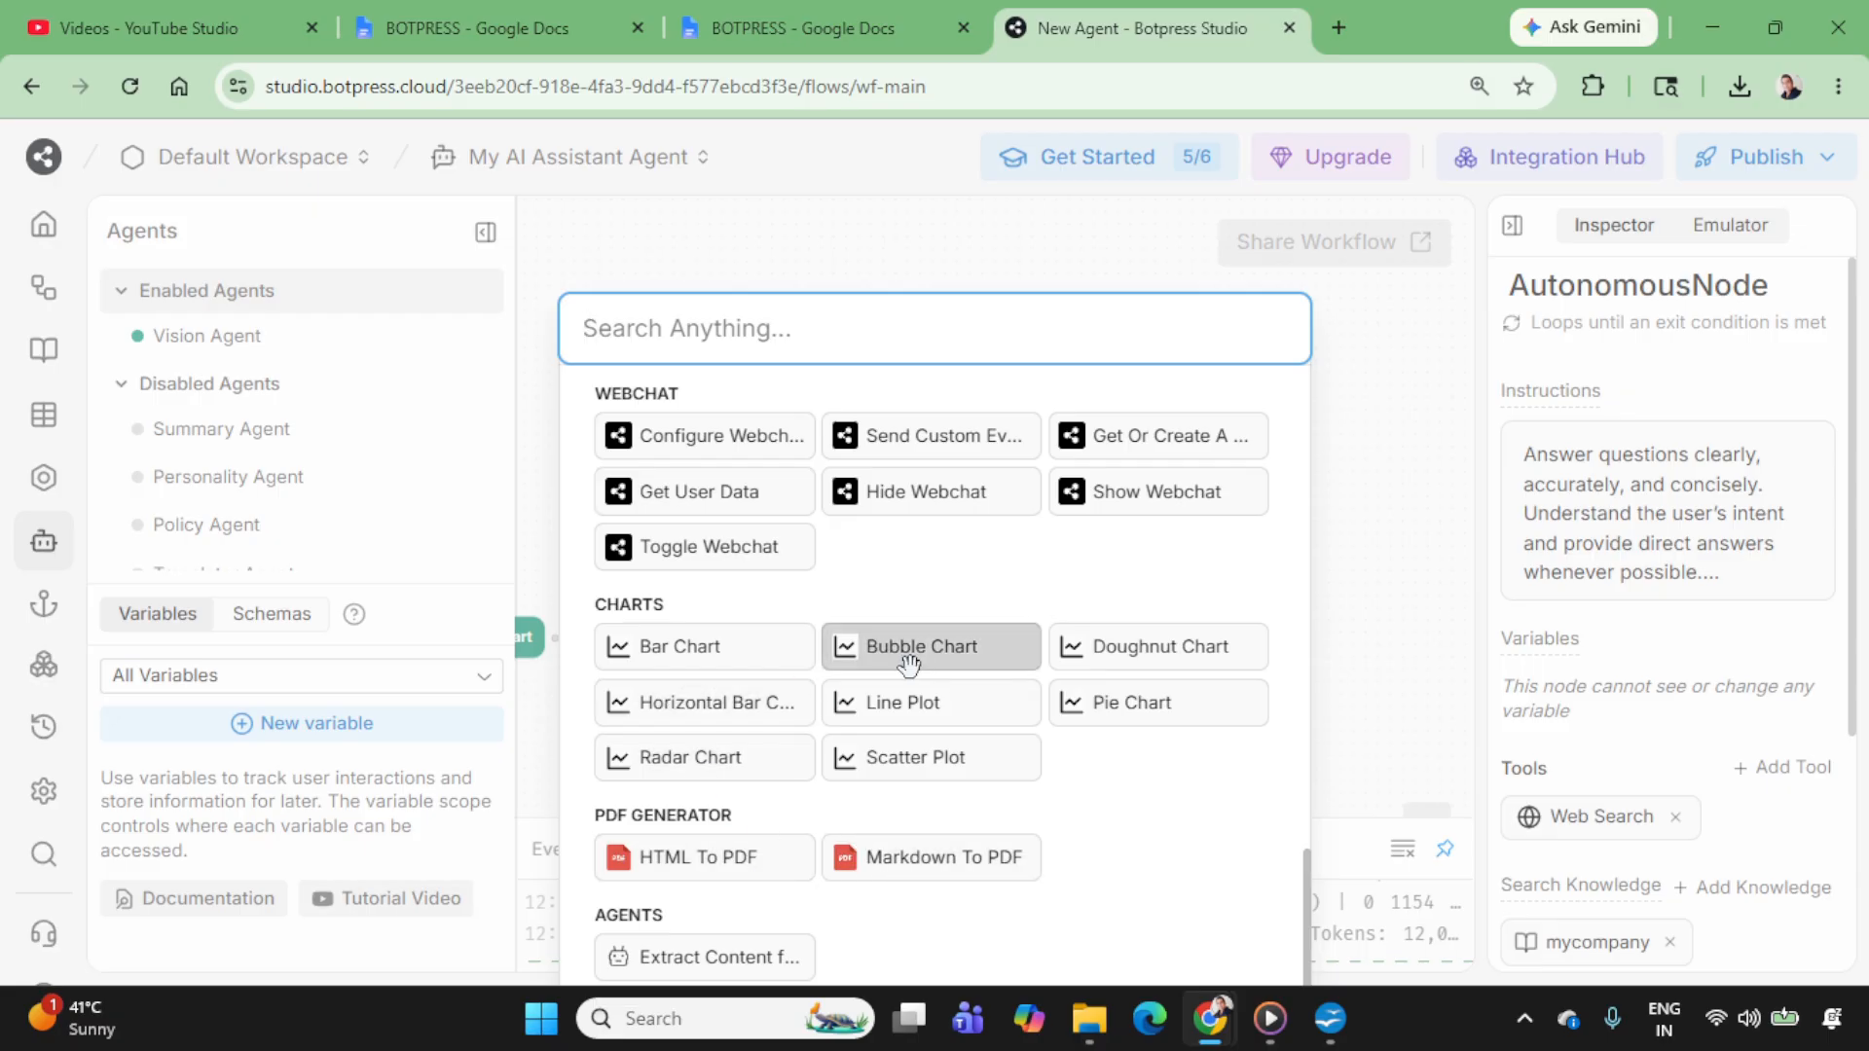
scroll(744, 584, "up", 3)
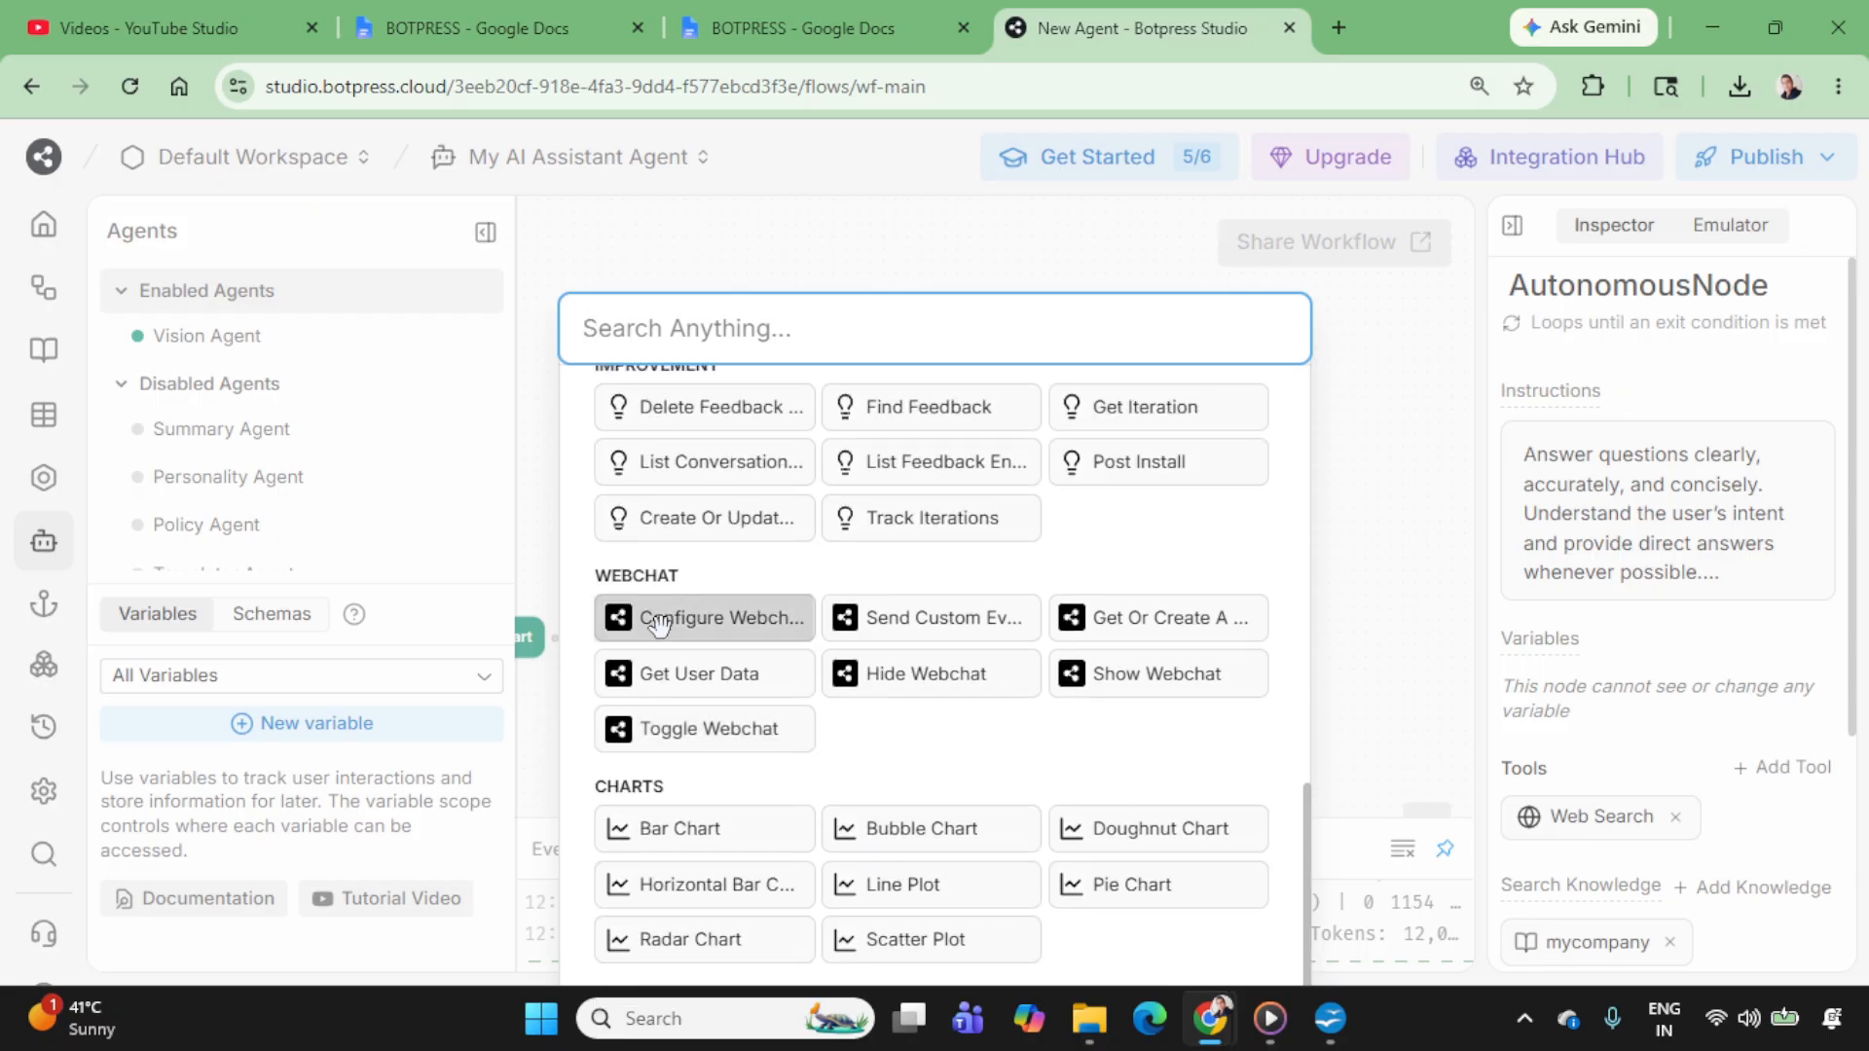
scroll(973, 652, "up", 3)
scroll(798, 613, "up", 6)
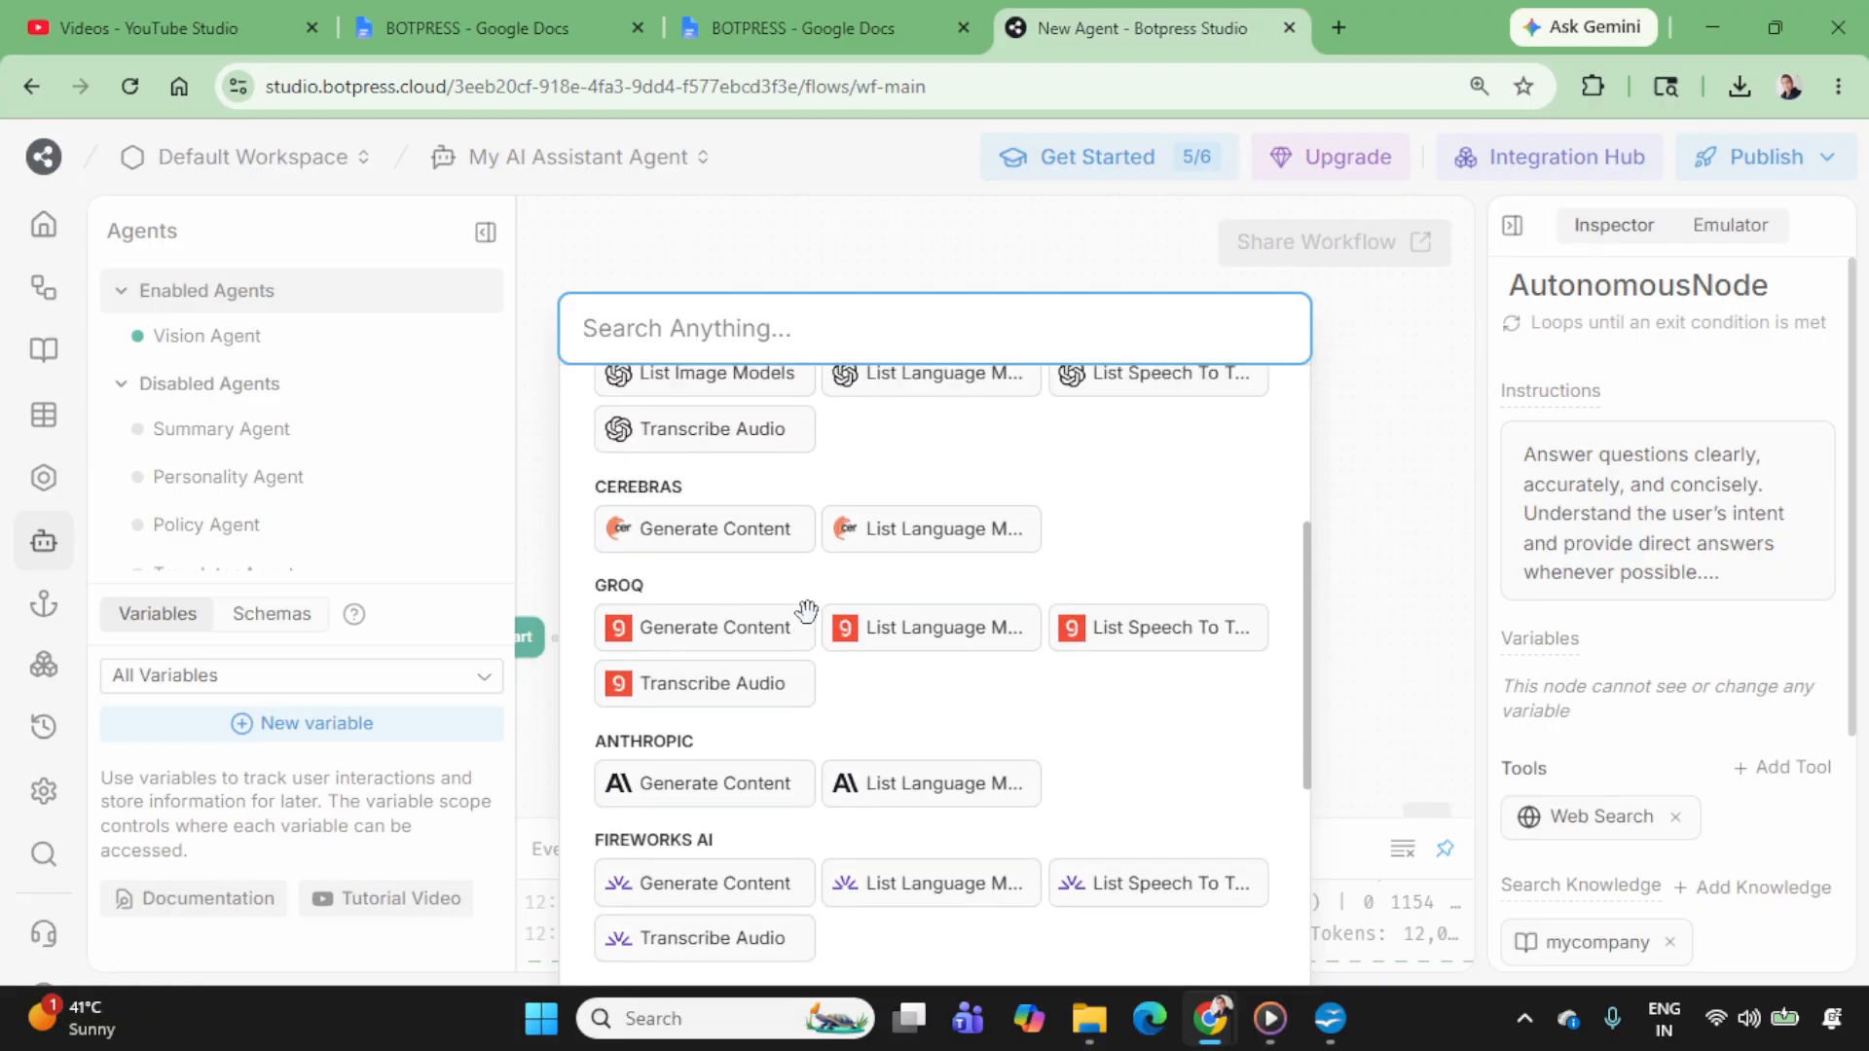
scroll(808, 611, "up", 5)
scroll(862, 613, "down", 10)
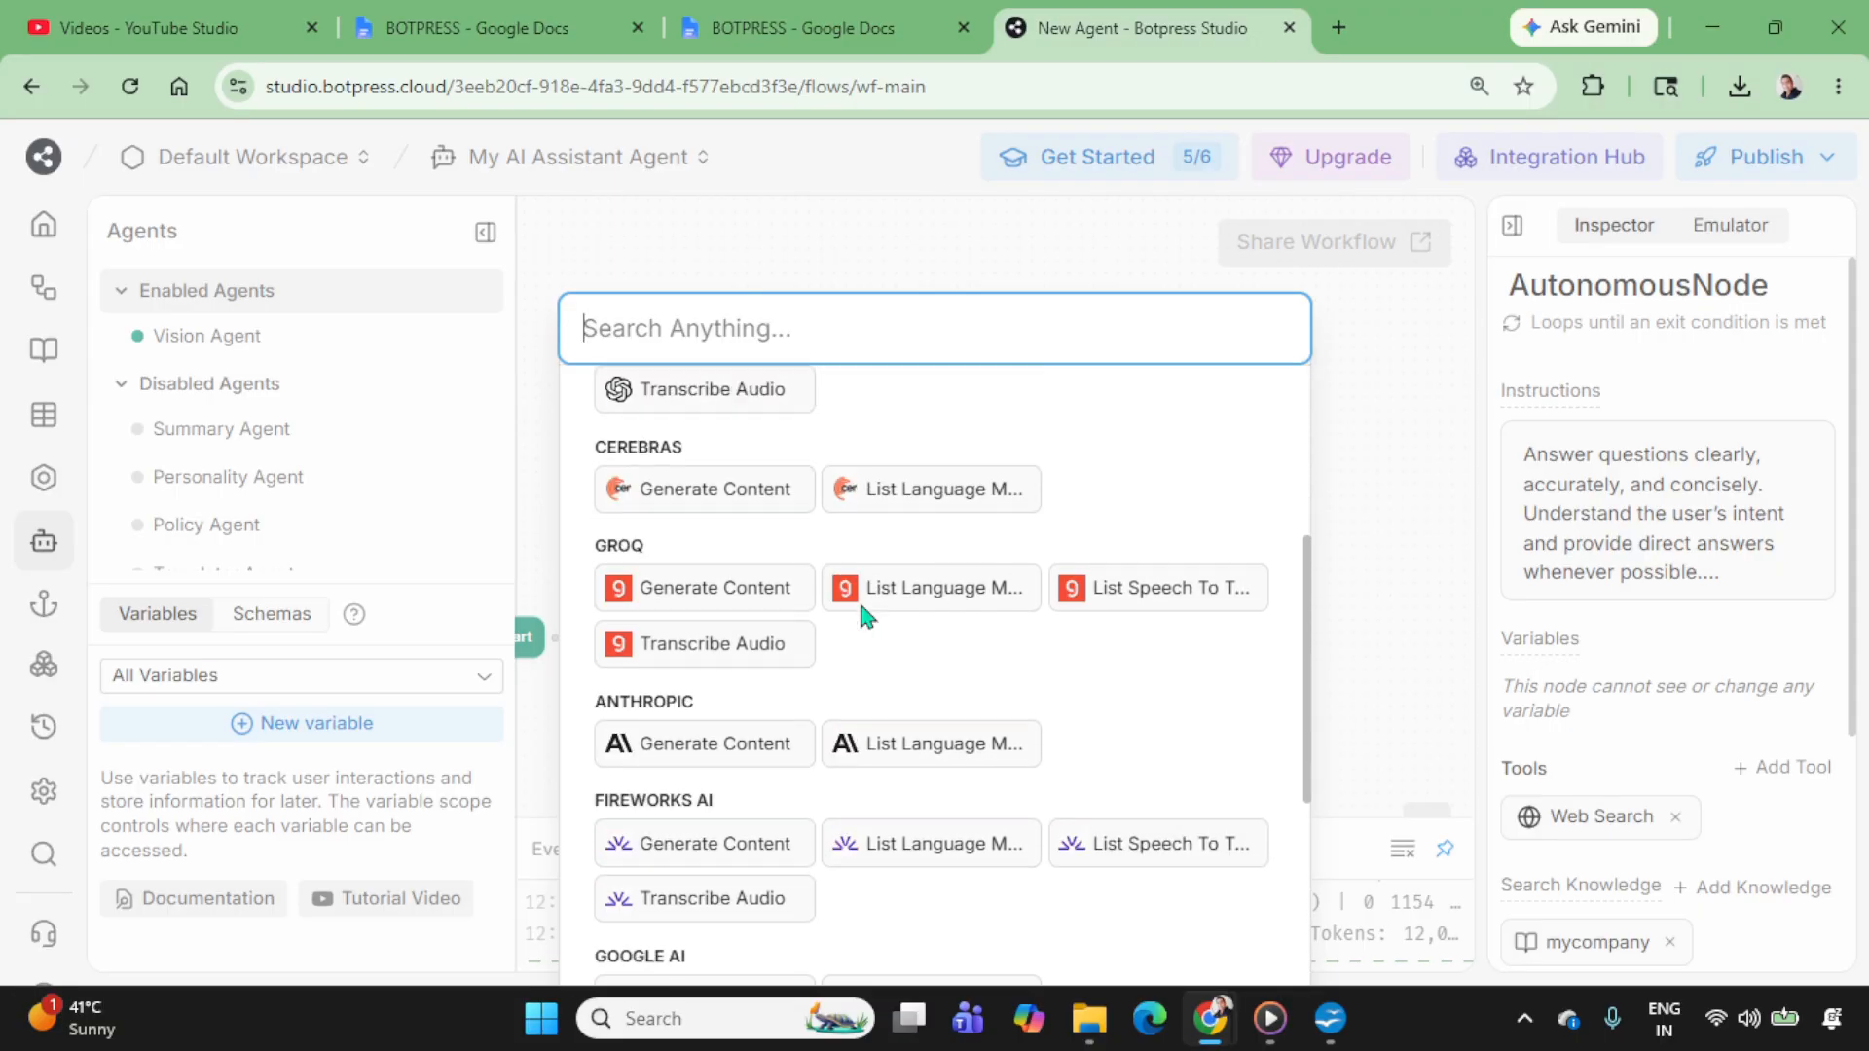
scroll(862, 614, "up", 8)
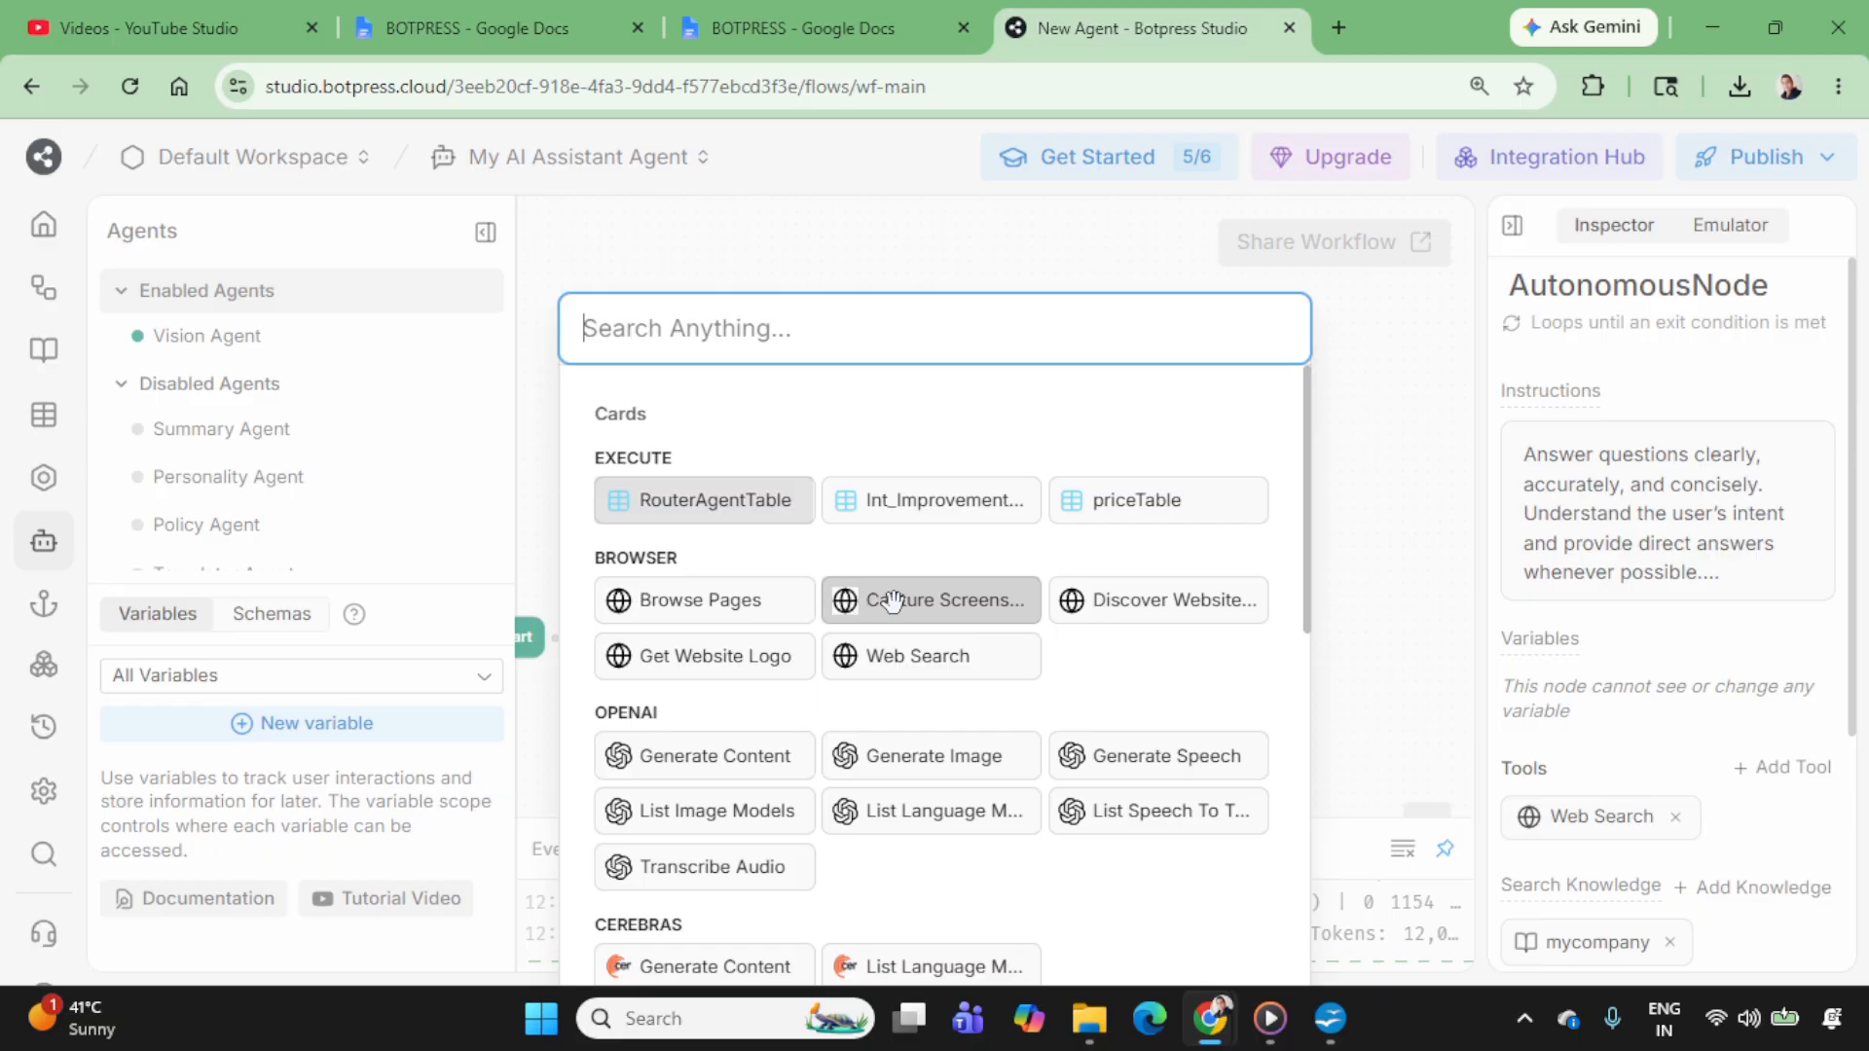
left_click(1446, 576)
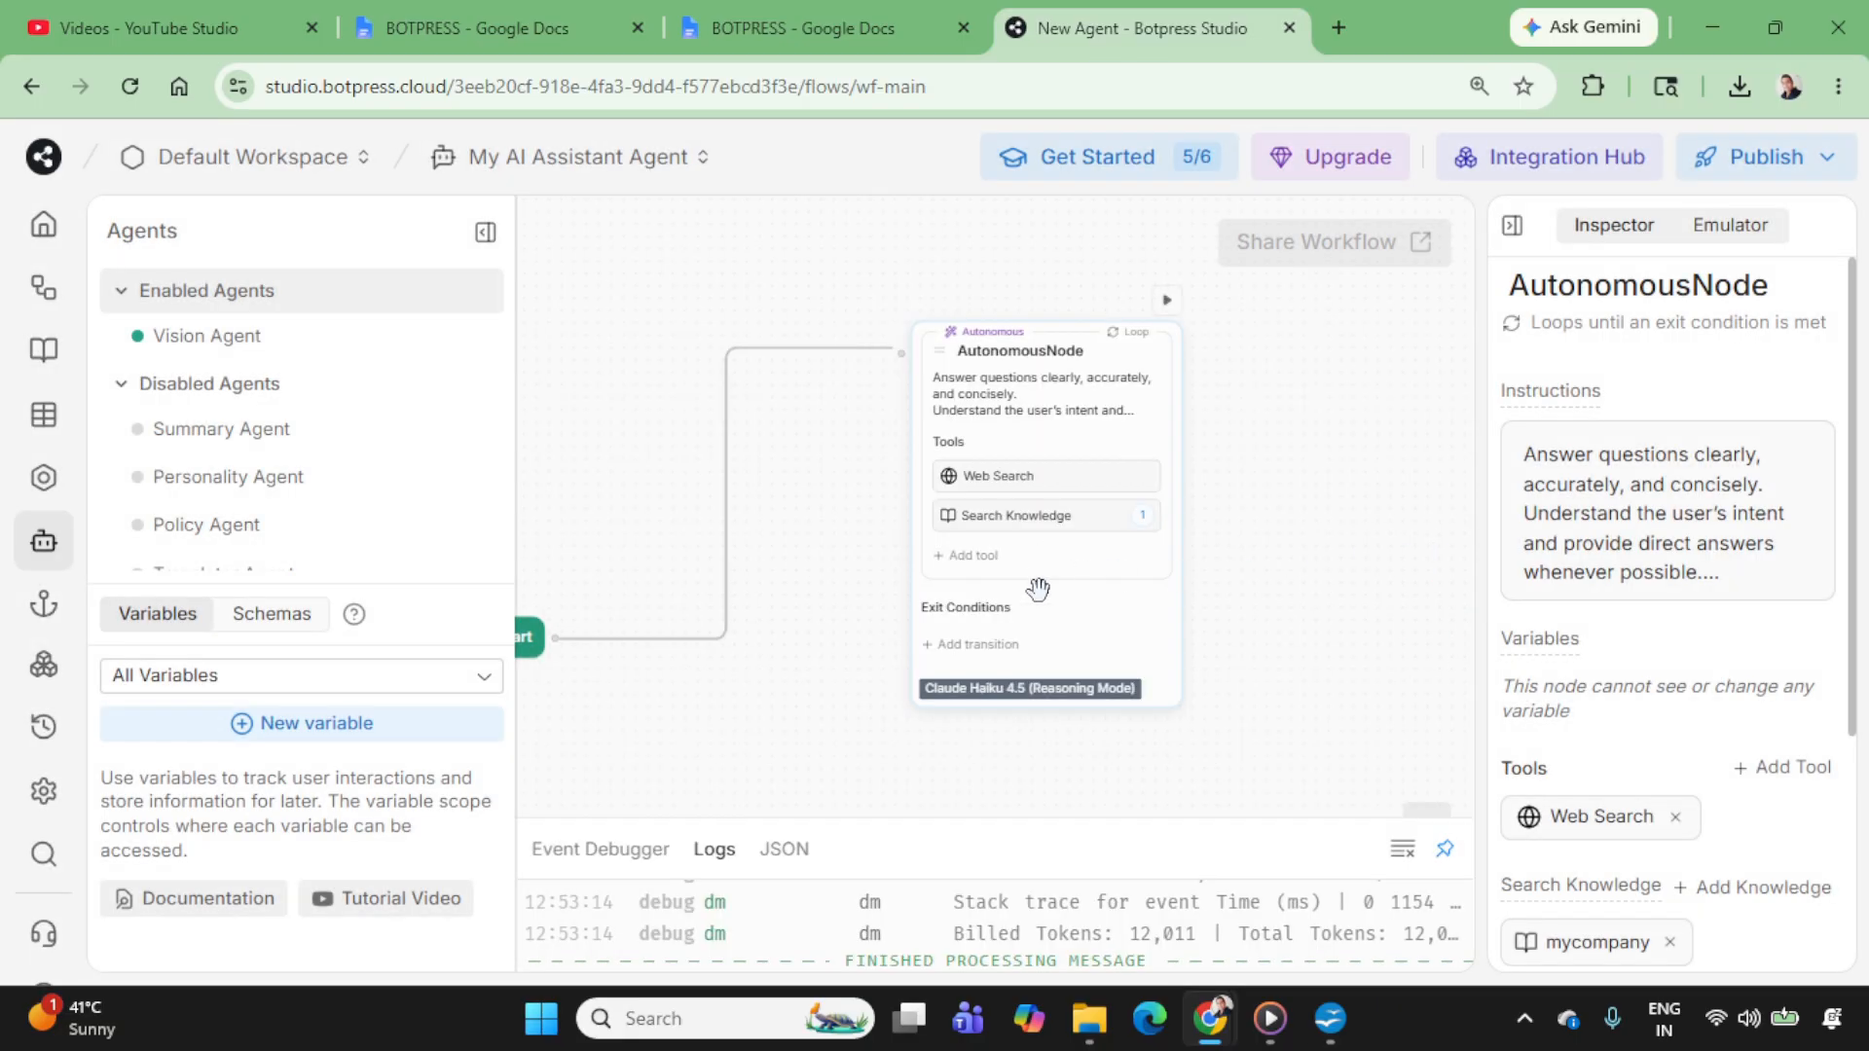
right_click(1285, 459)
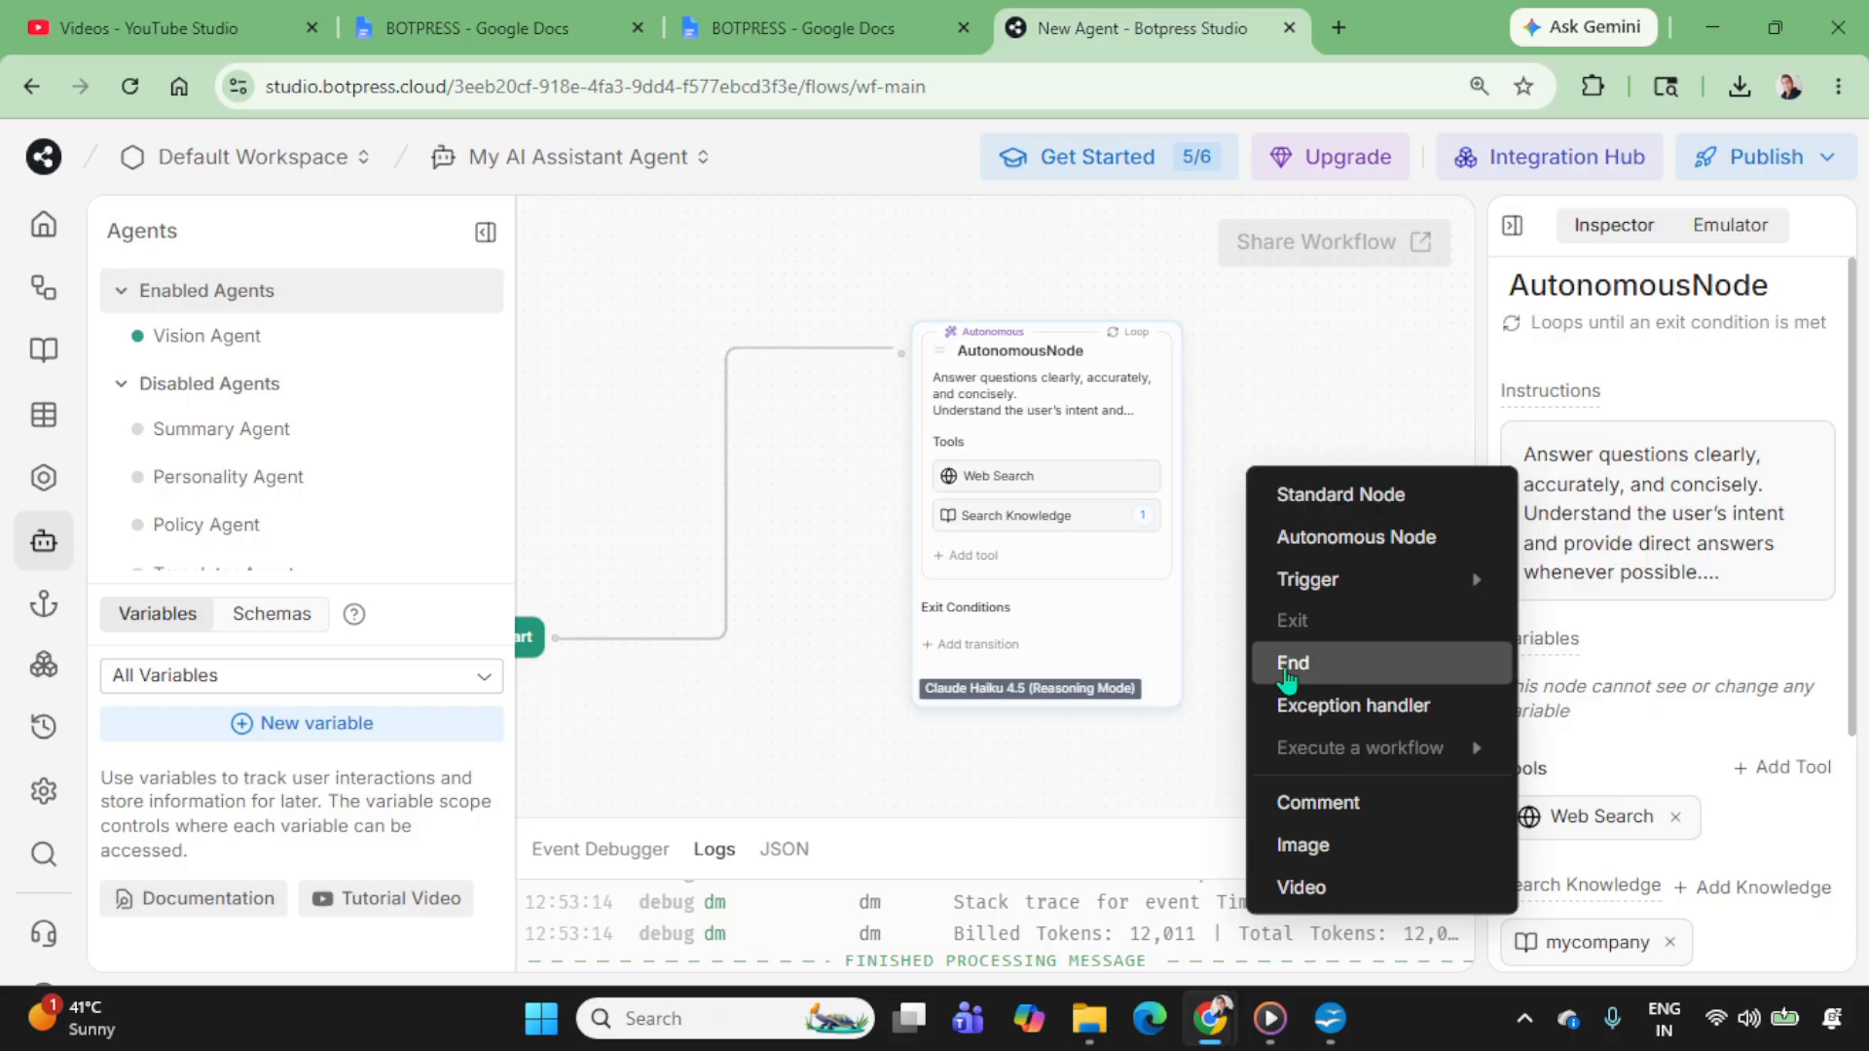
left_click(1324, 886)
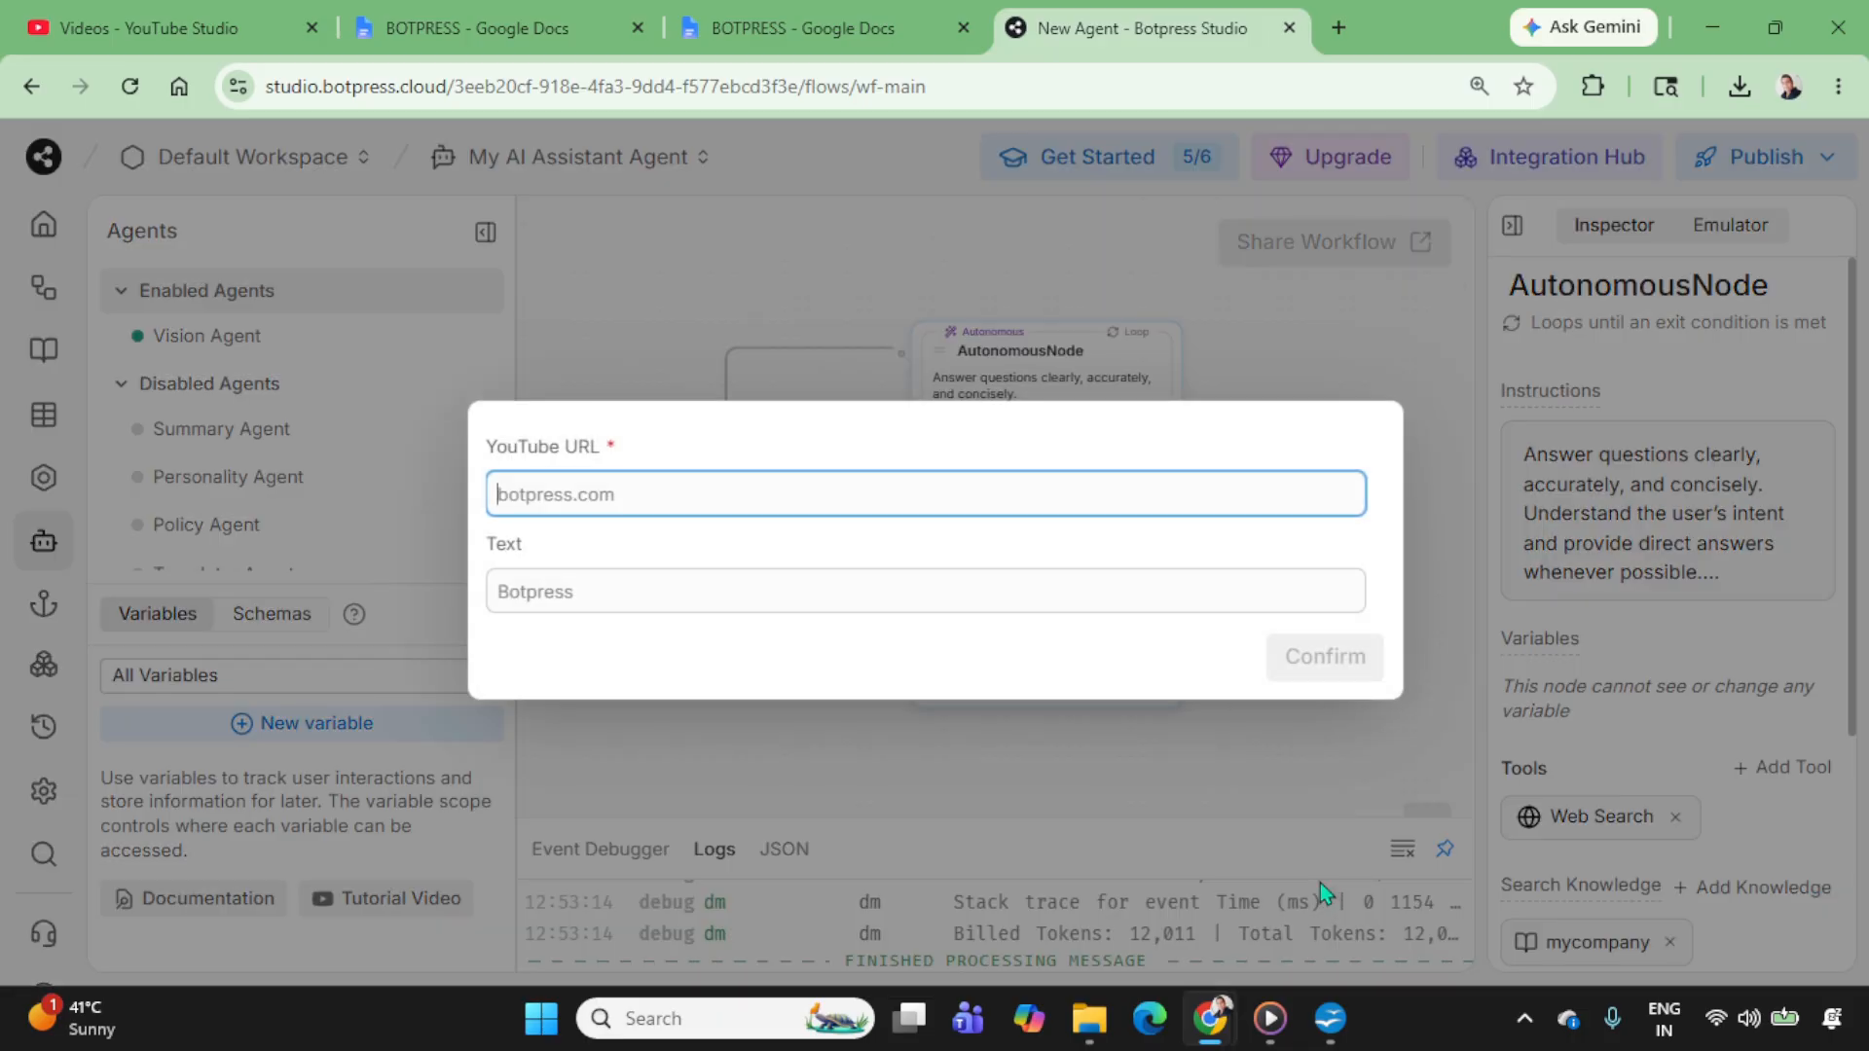
left_click(1400, 348)
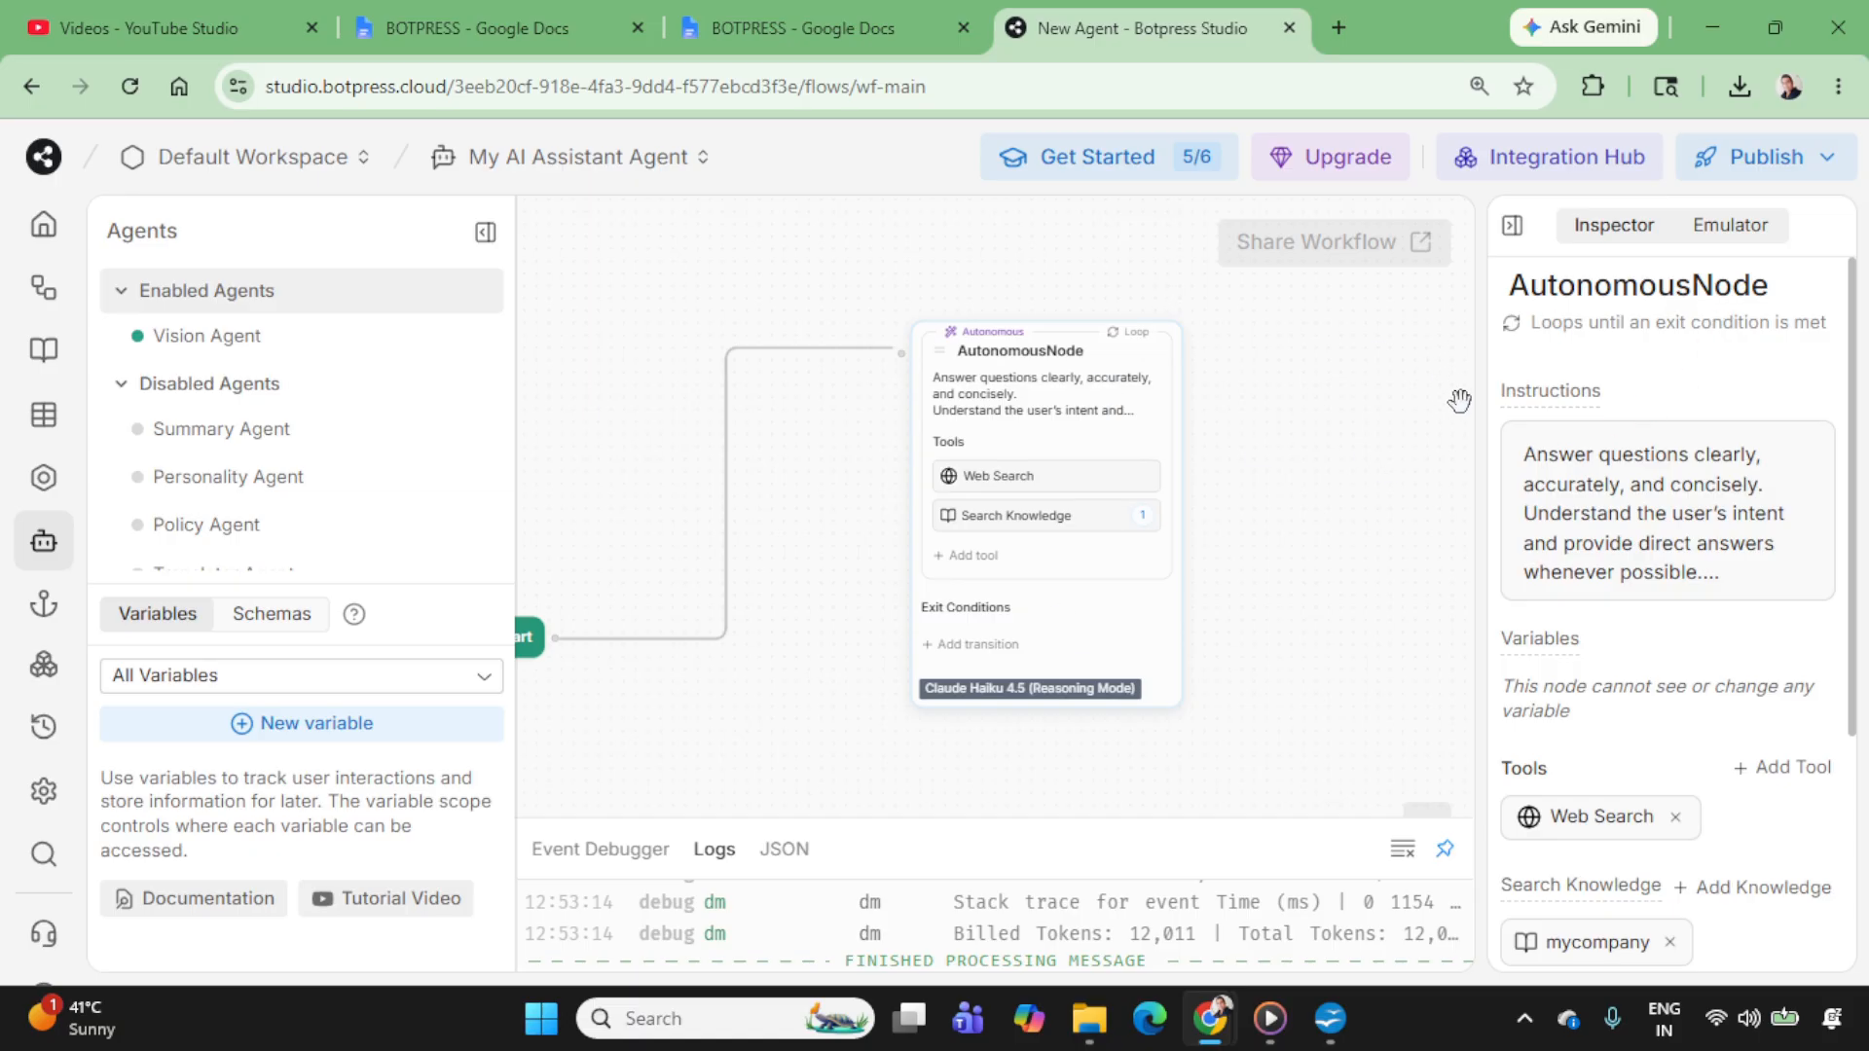
Step: Widen the inspector area and review the AutonomousNode's instructions, tools, search knowledge and exit conditions
left_click_drag(1459, 400, 1210, 409)
scroll(1467, 541, "down", 3)
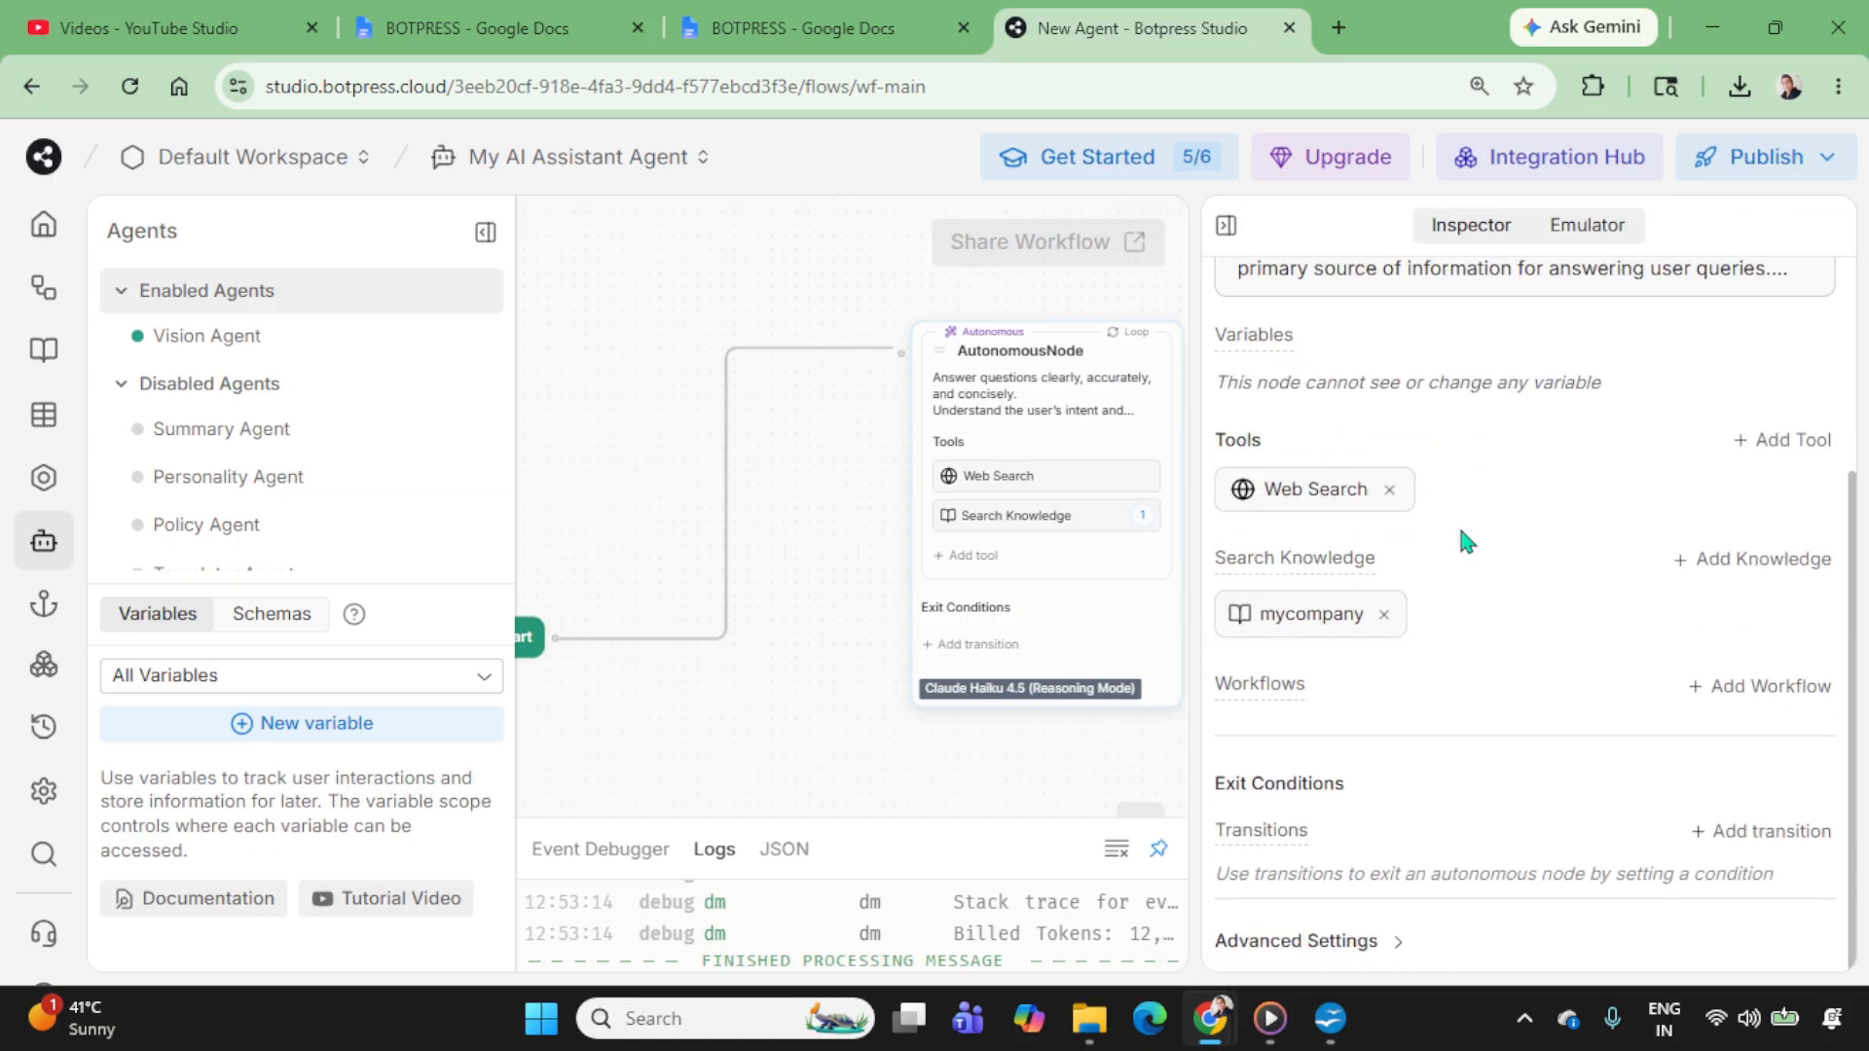
scroll(1463, 542, "up", 5)
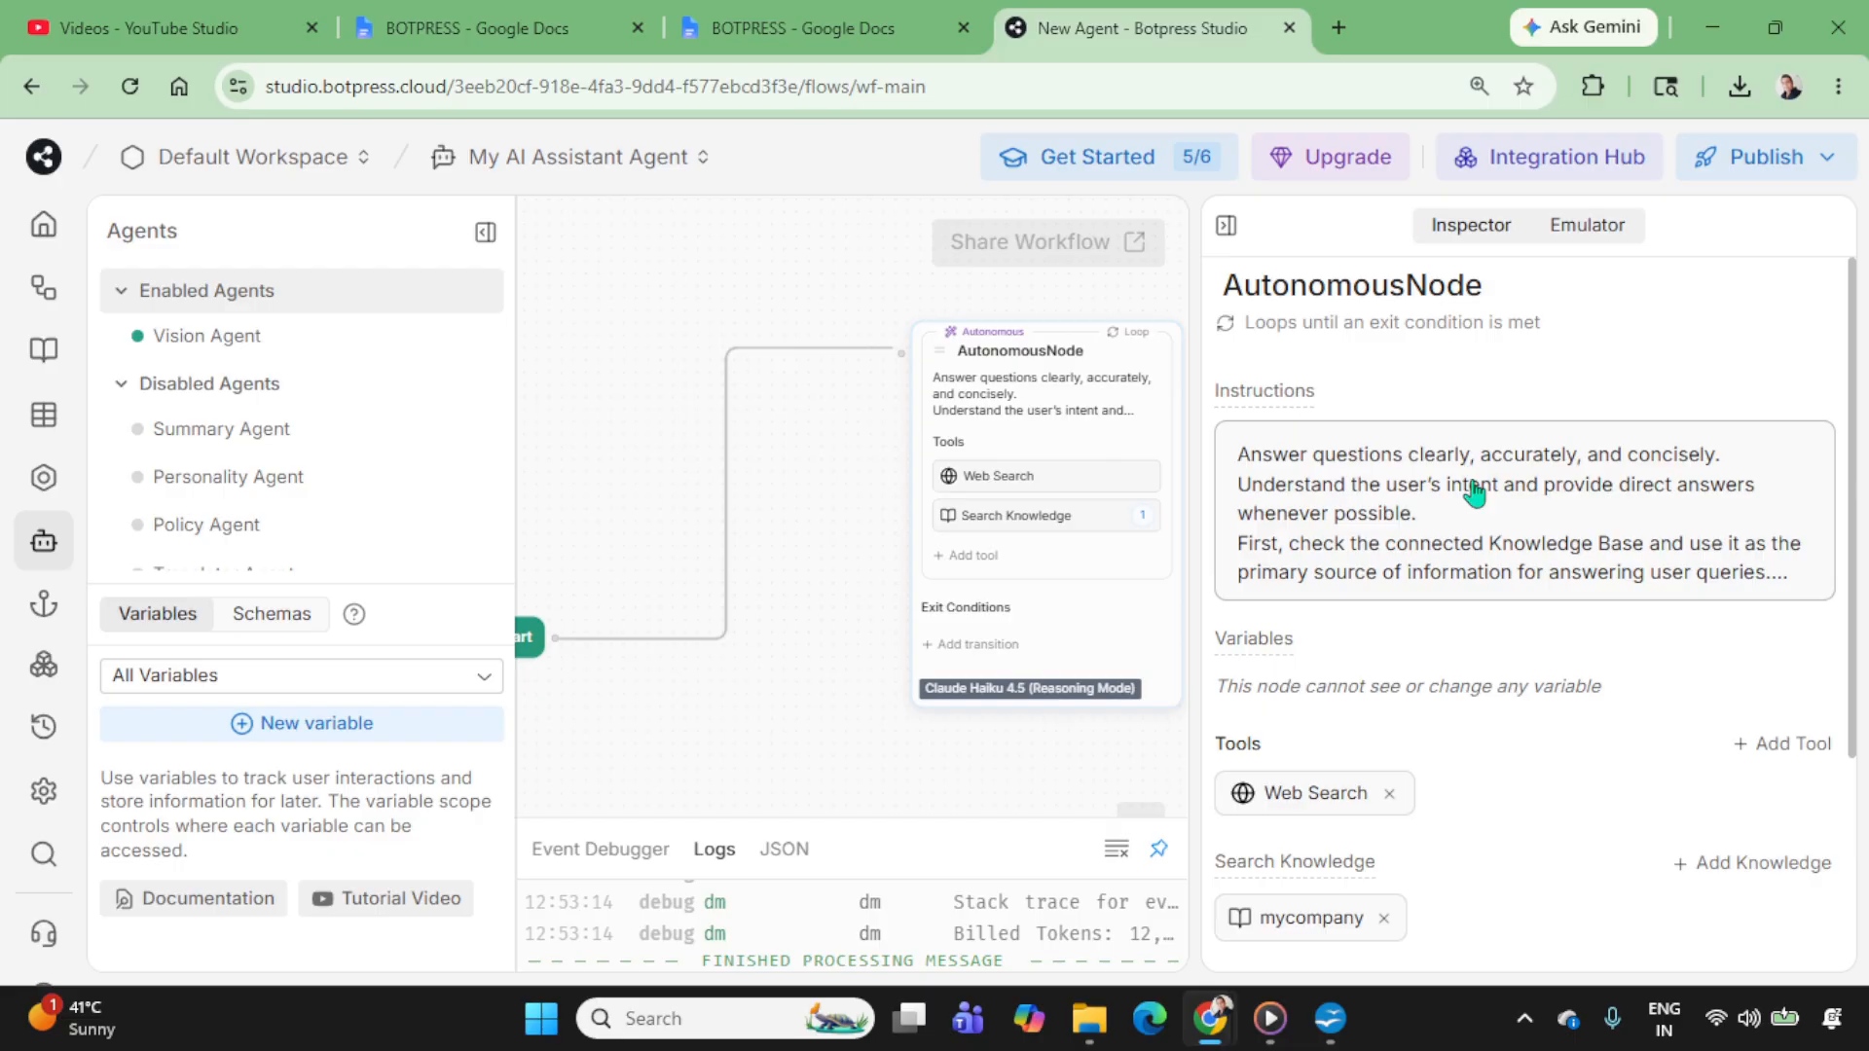
Step: Publish the bot's changes and open its Embed deploy settings to show the webchat embed code
left_click(1764, 166)
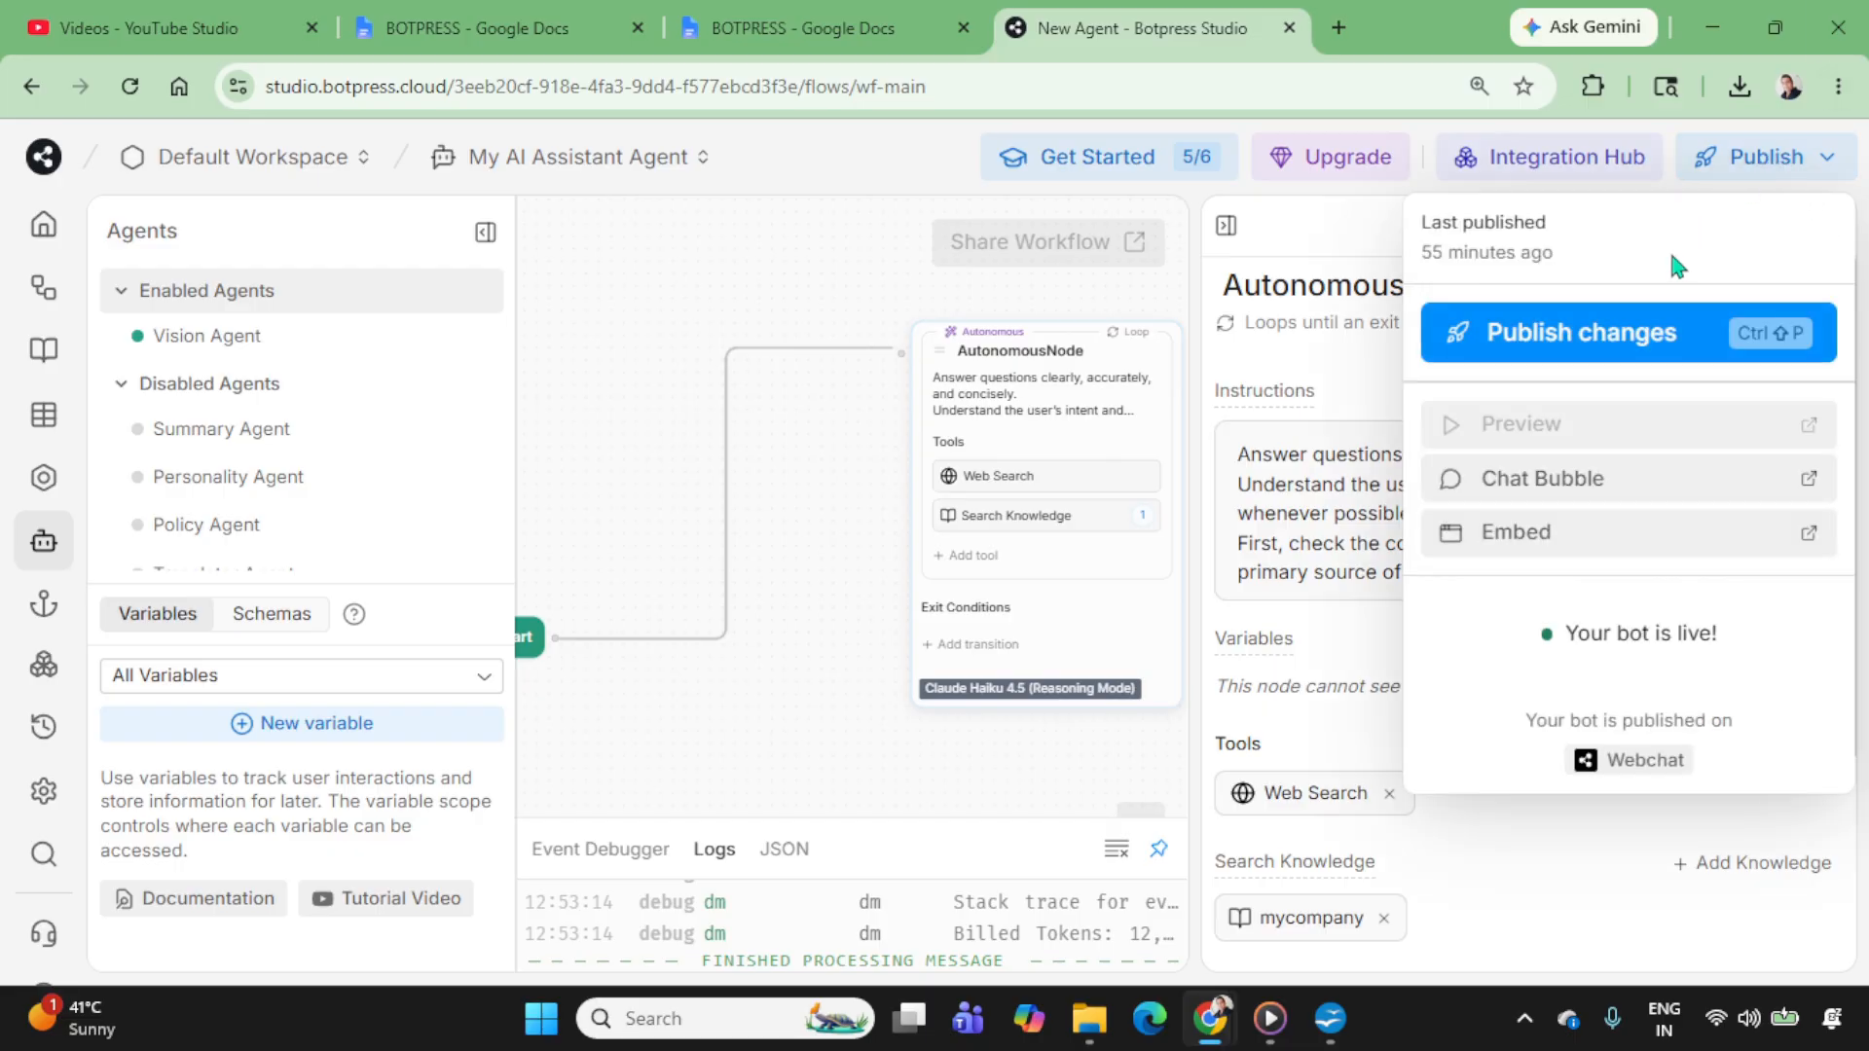
left_click(1574, 331)
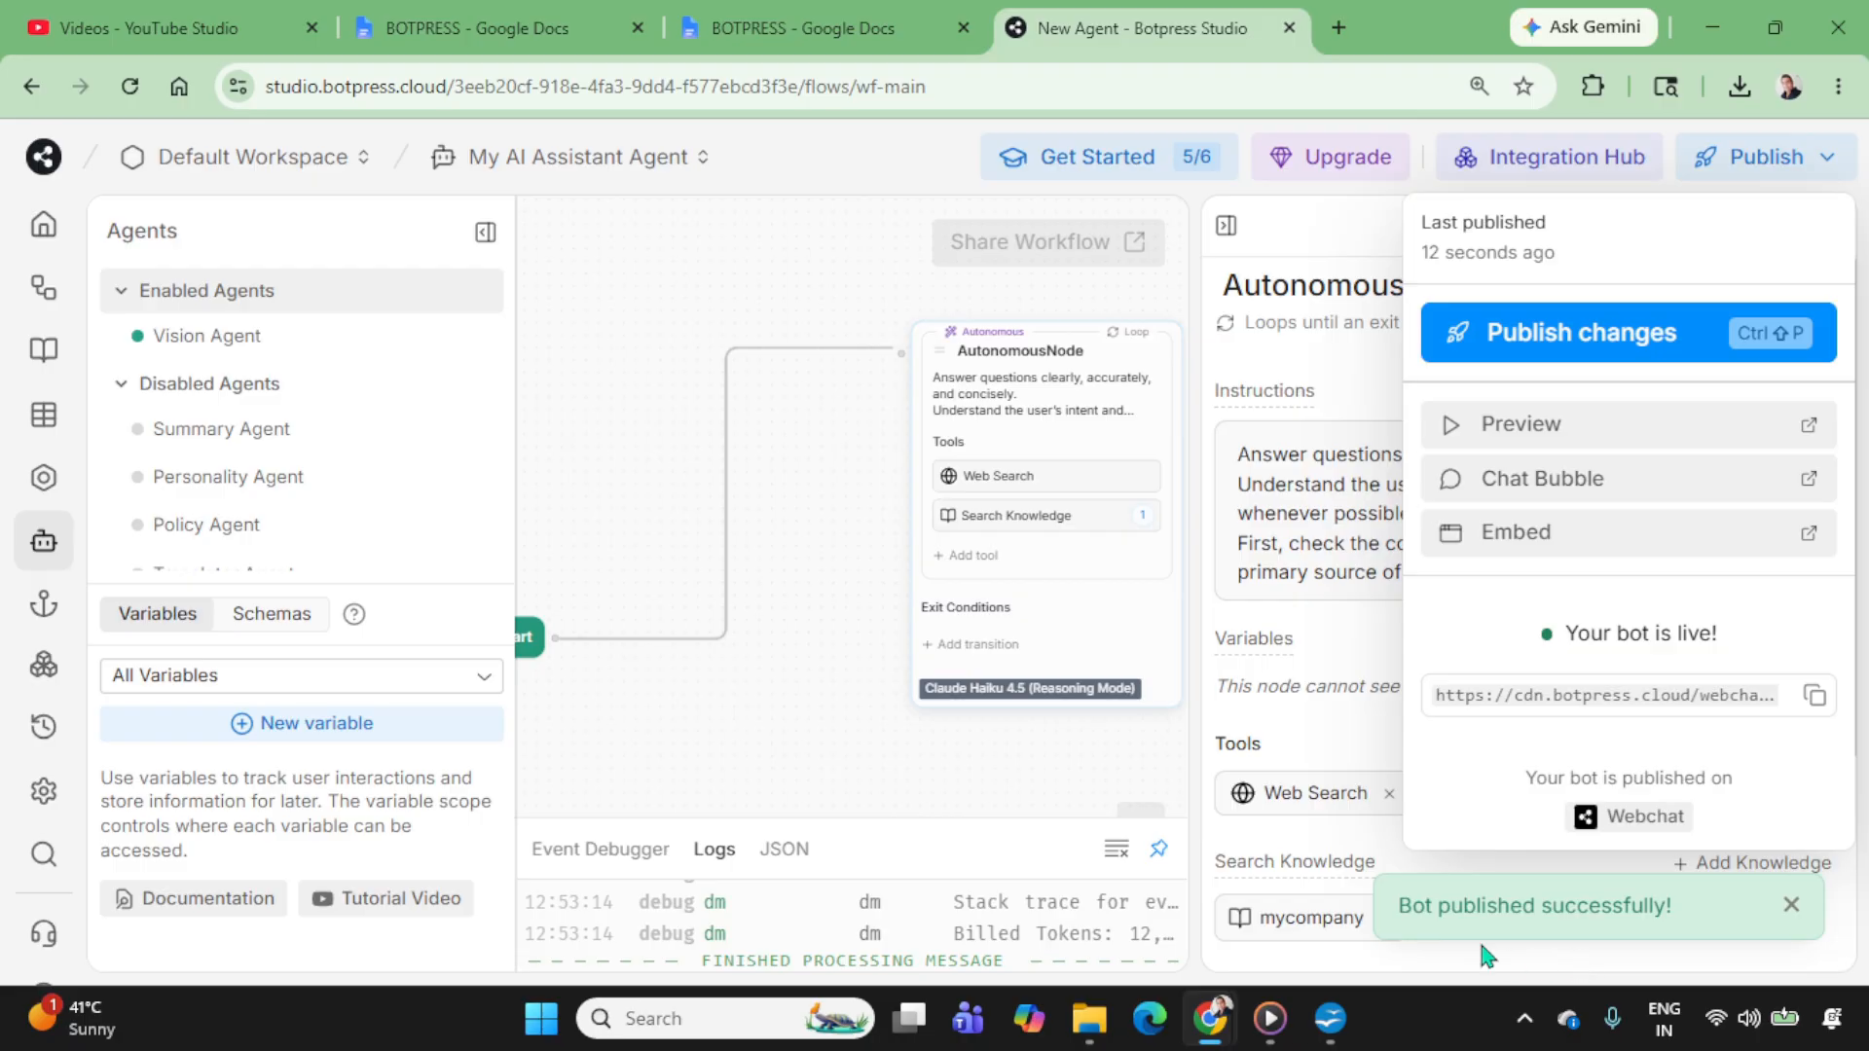
left_click(1569, 531)
left_click(939, 30)
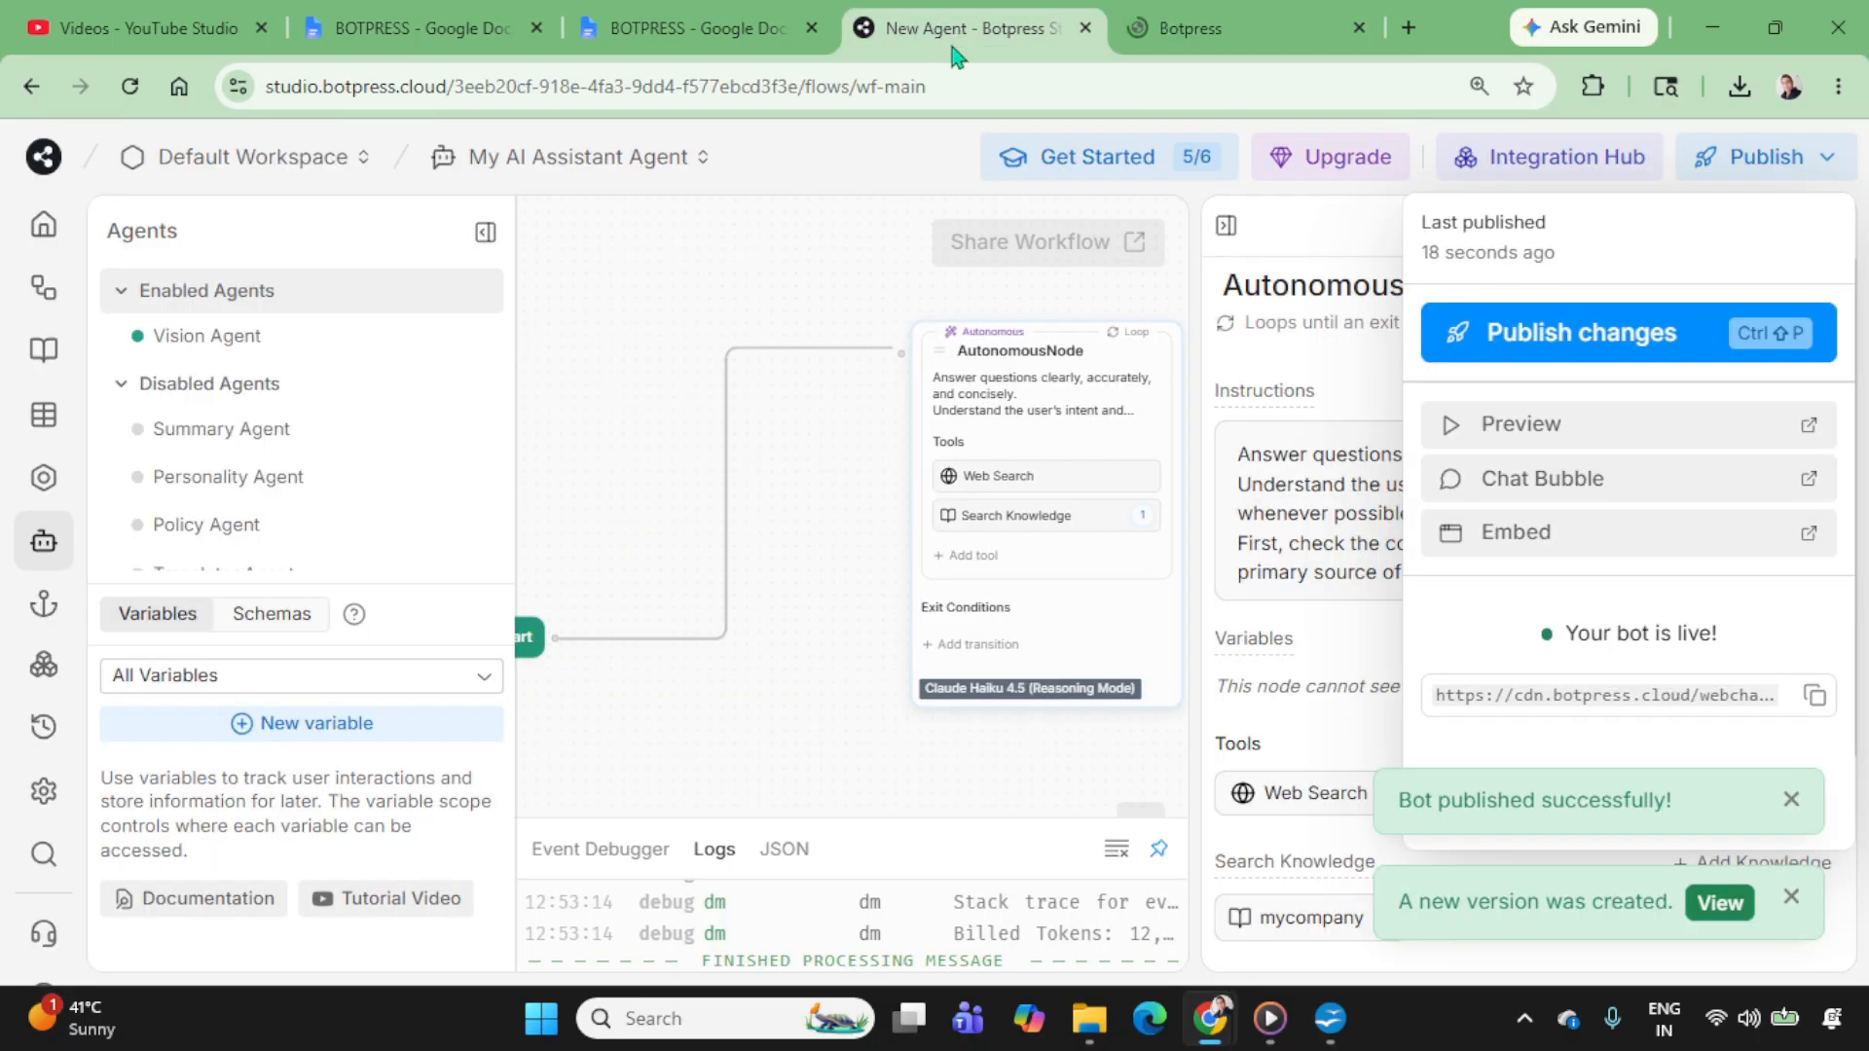
left_click(1201, 32)
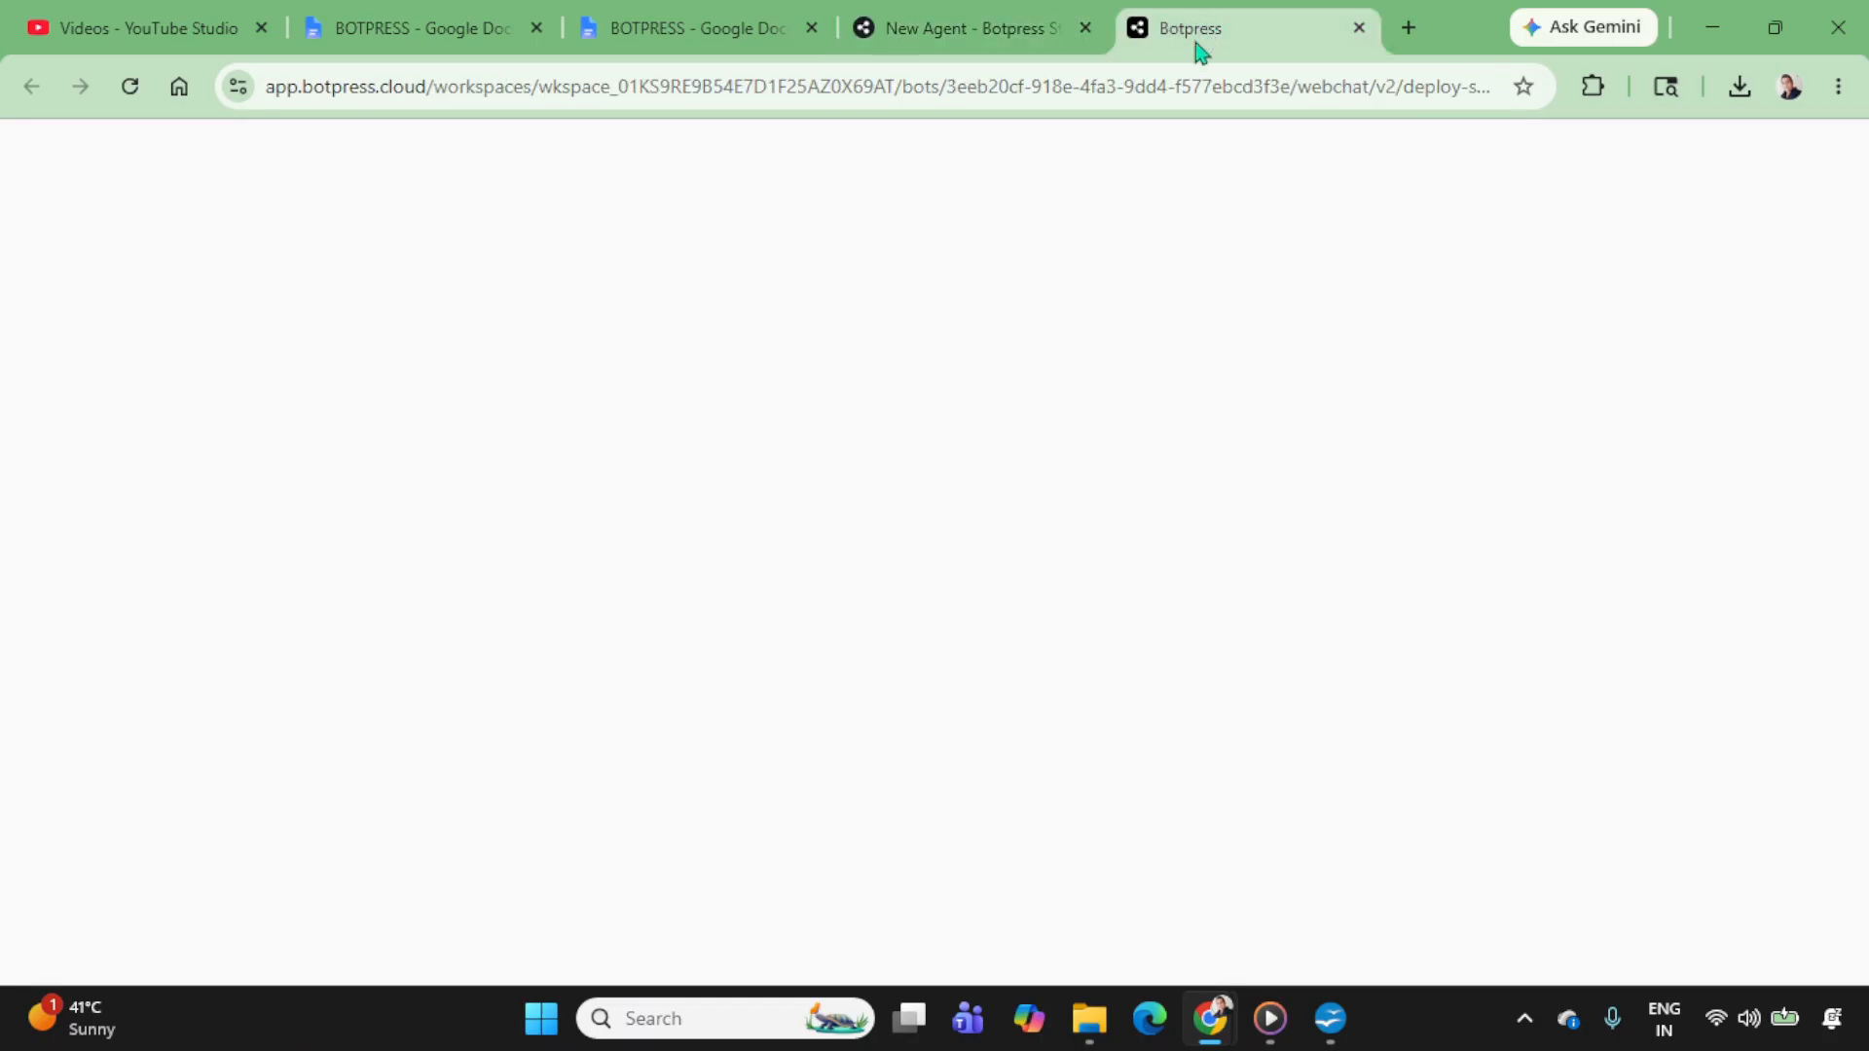
left_click(943, 29)
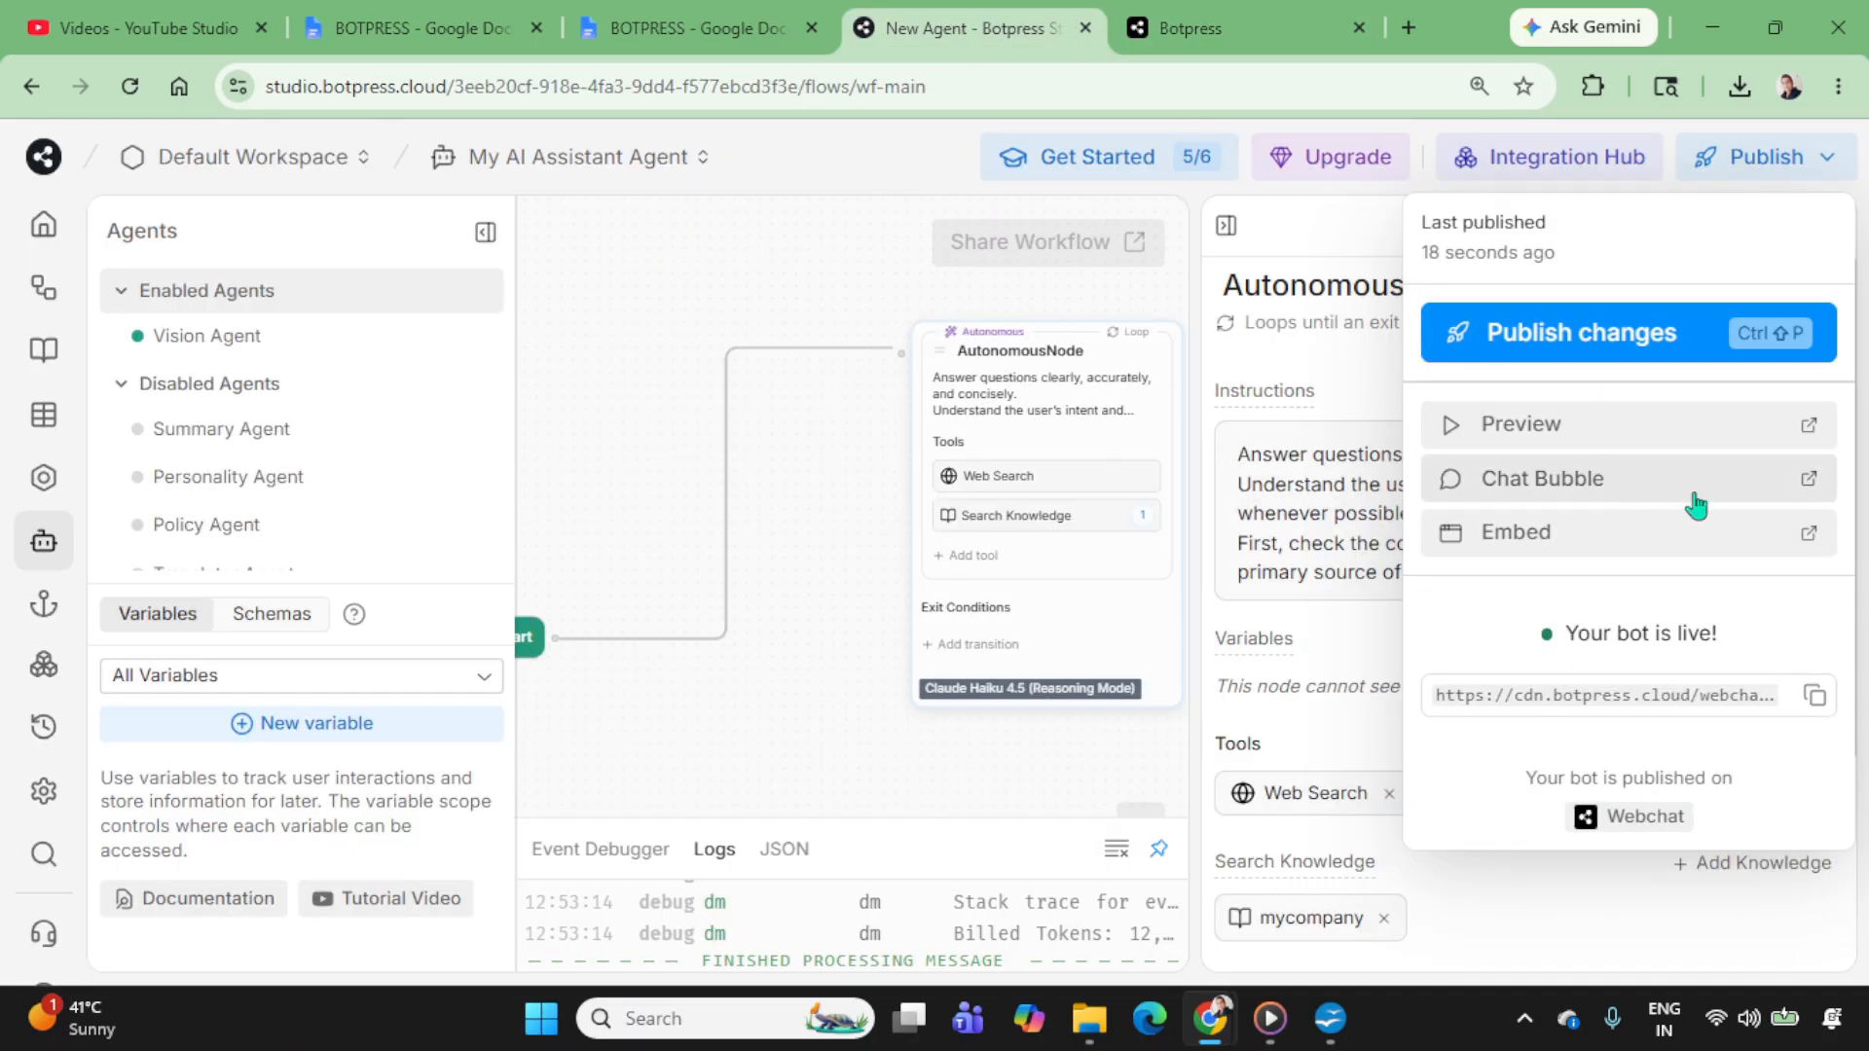
left_click(1210, 33)
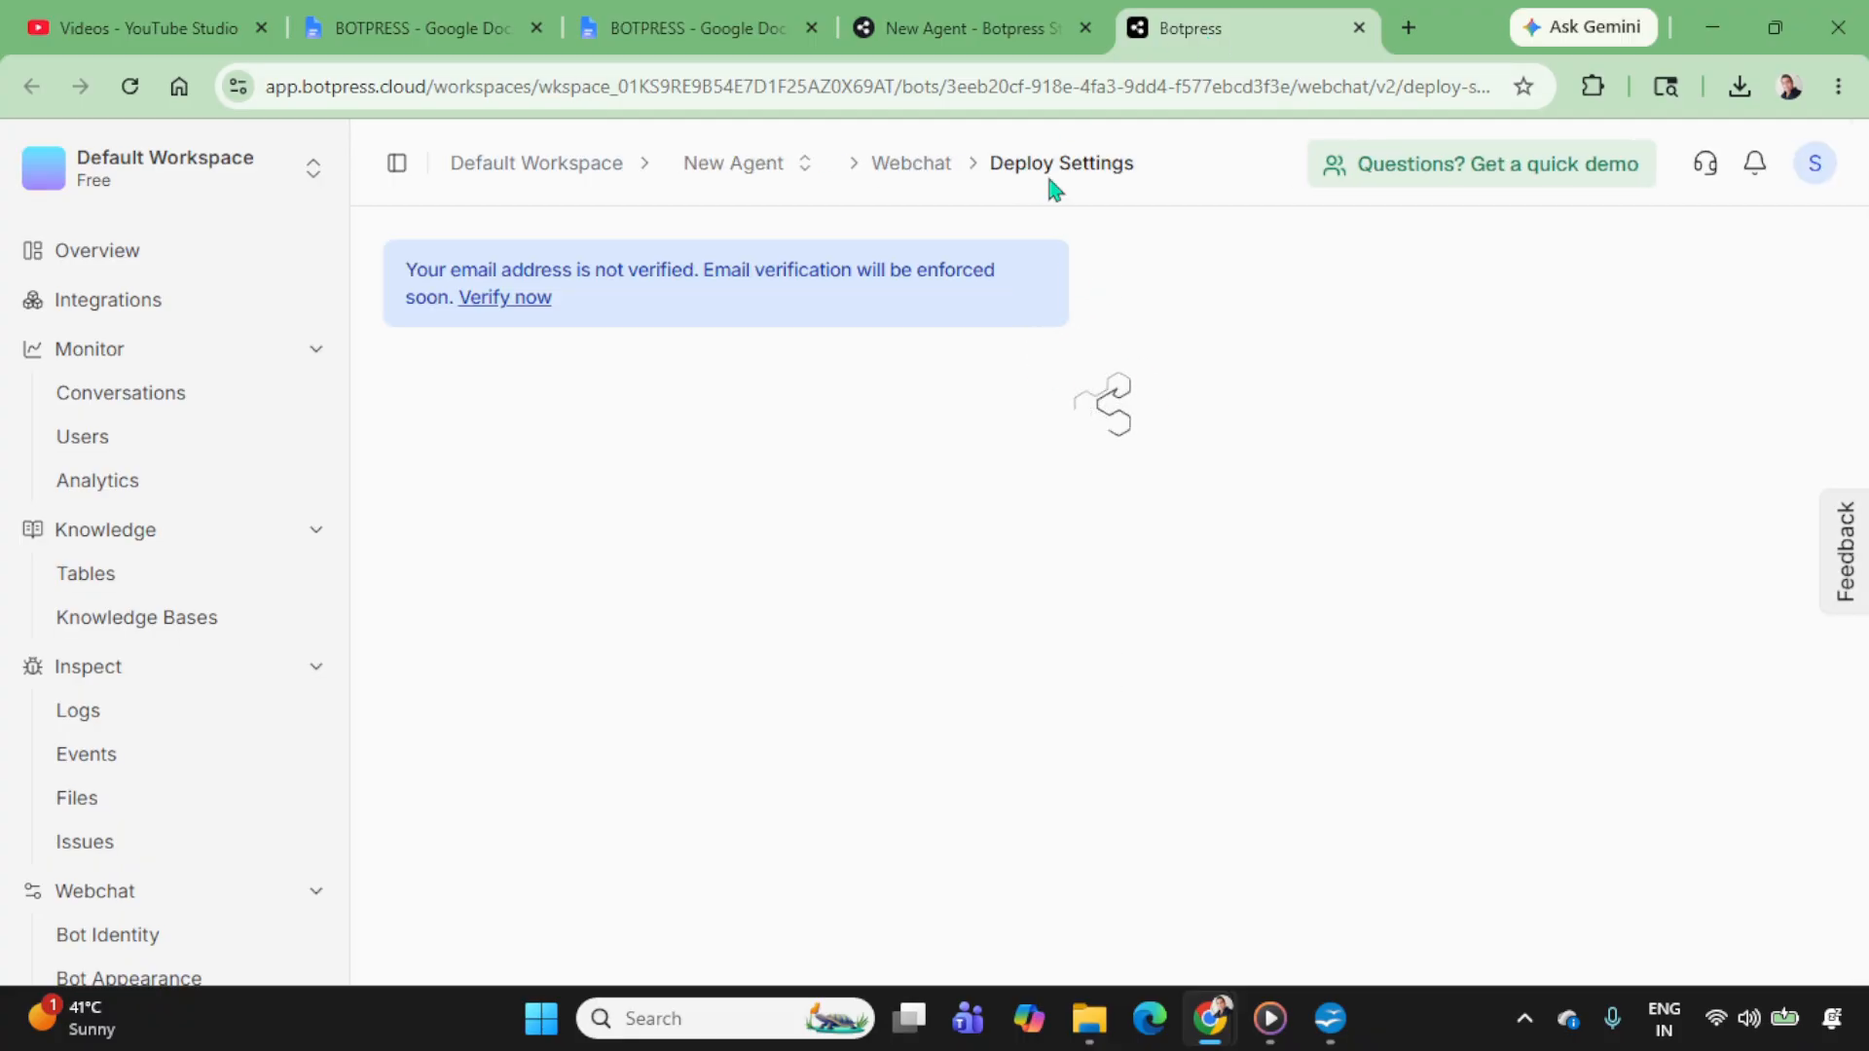
left_click(943, 10)
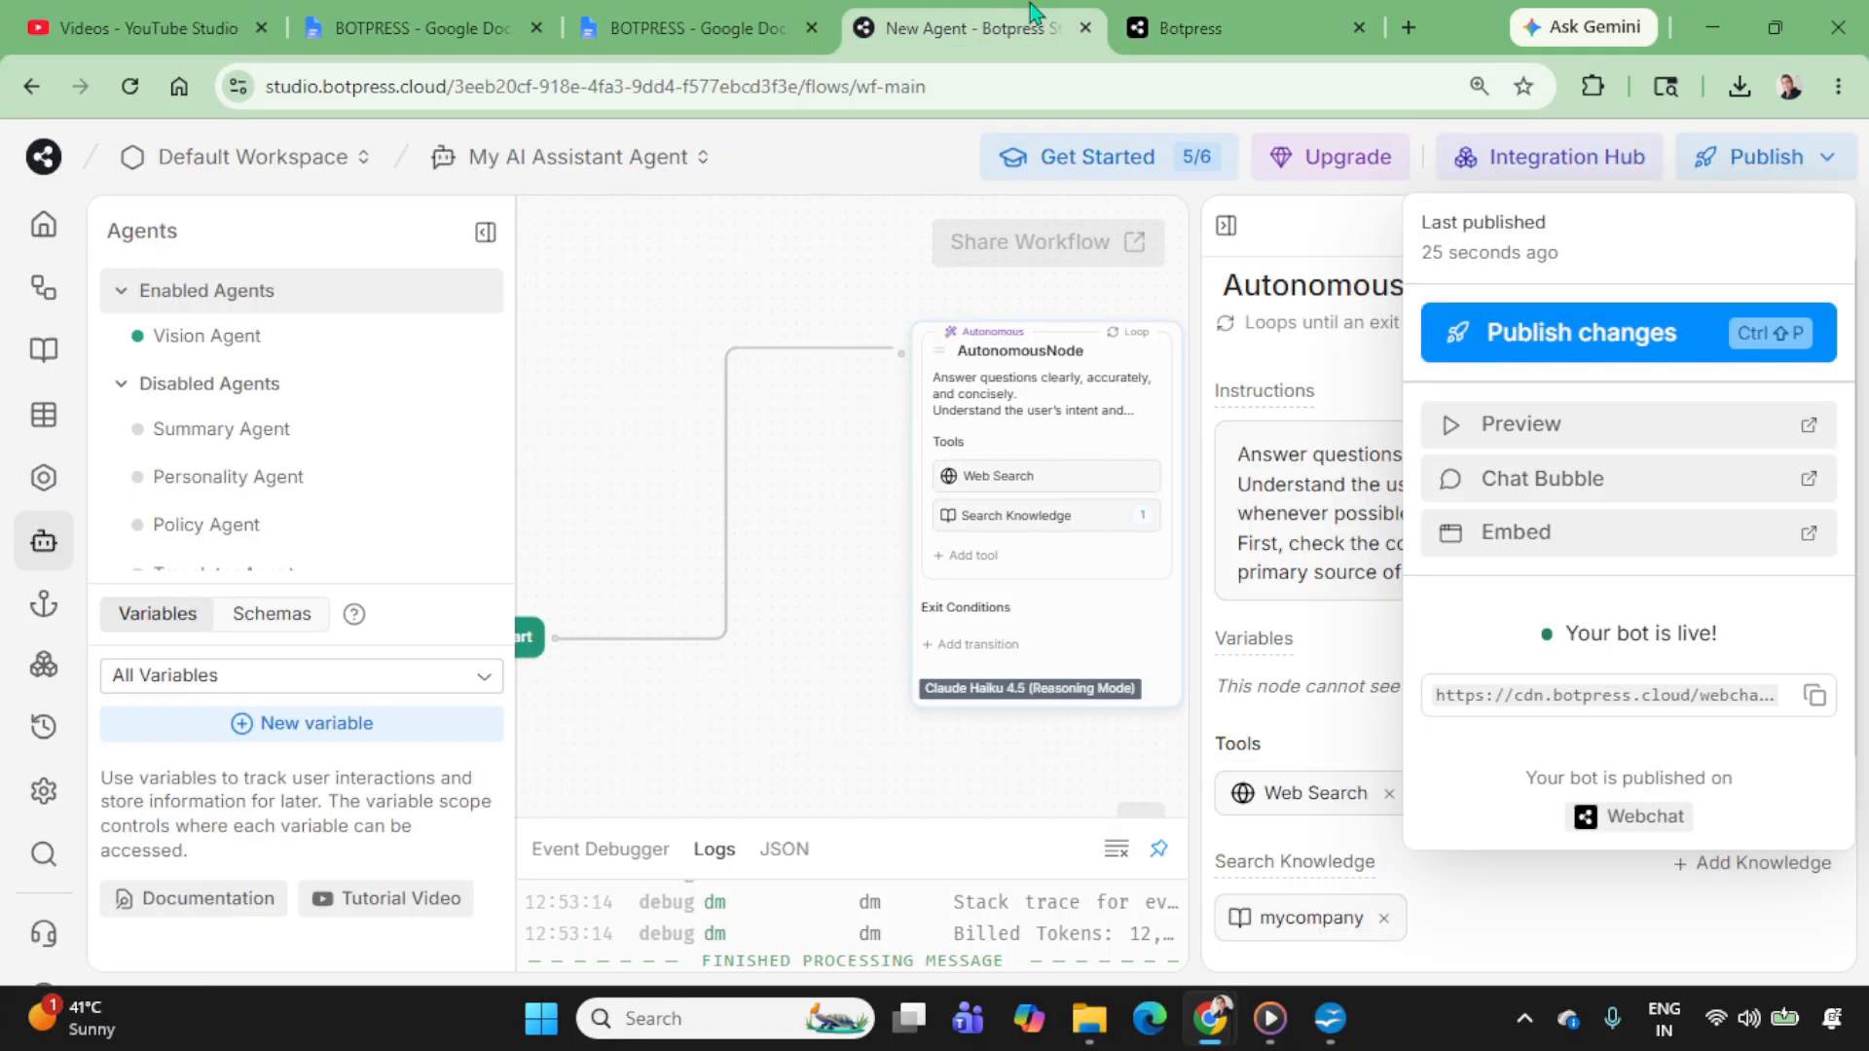
left_click(1236, 8)
scroll(653, 650, "down", 2)
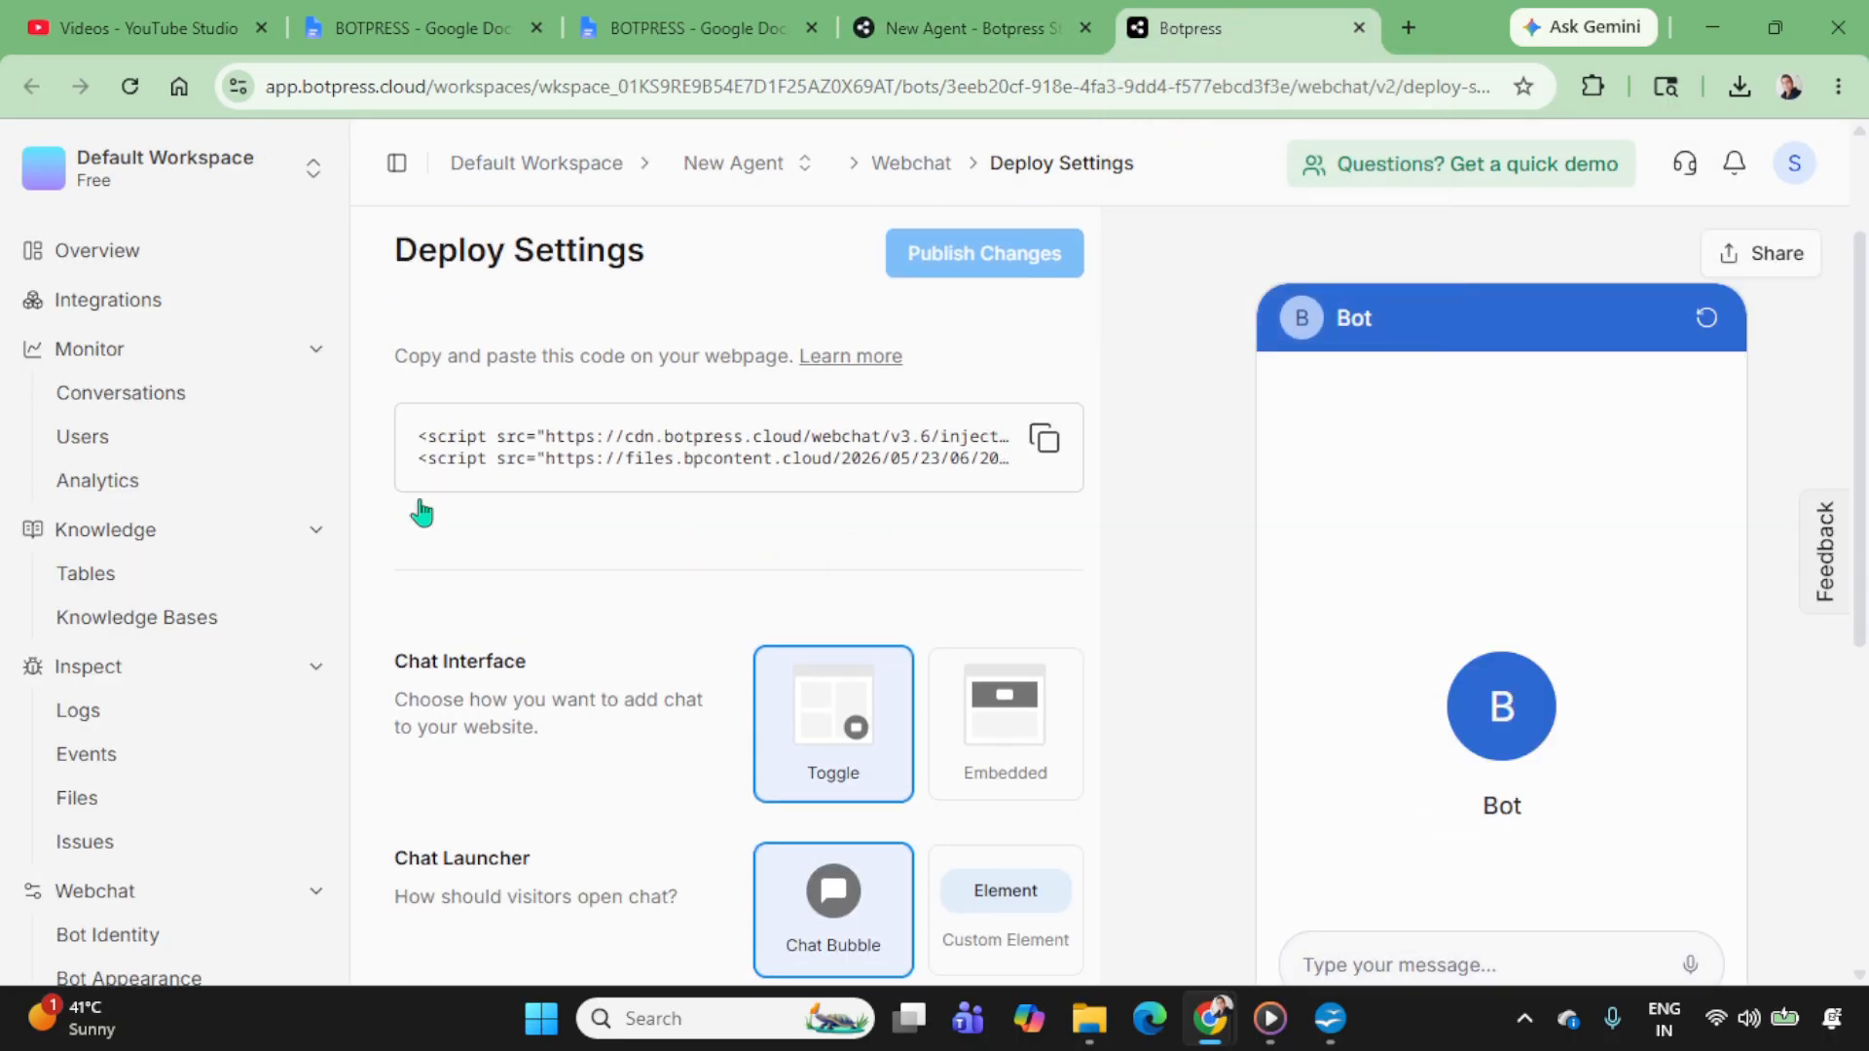
Step: Check the localhost/agent page and its index.php source in NetBeans, and return to the webchat Deploy Settings
left_click(1041, 446)
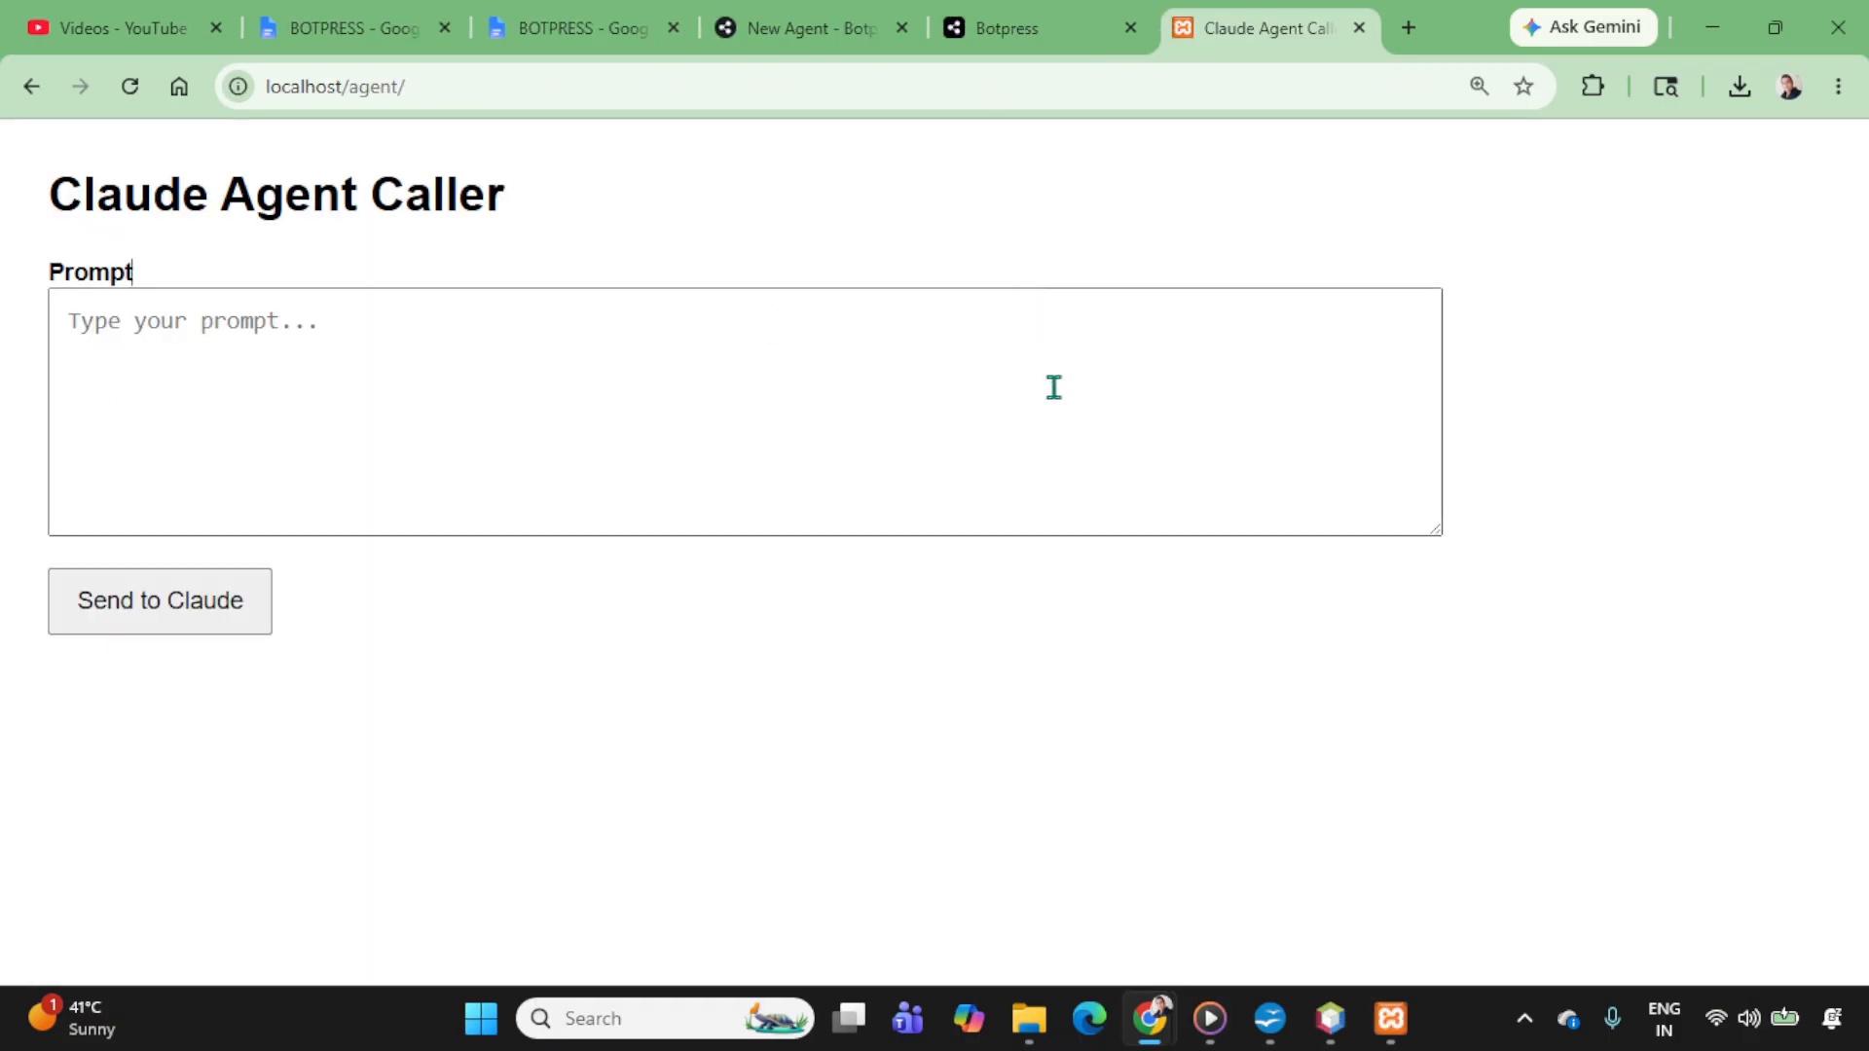
left_click(1330, 1018)
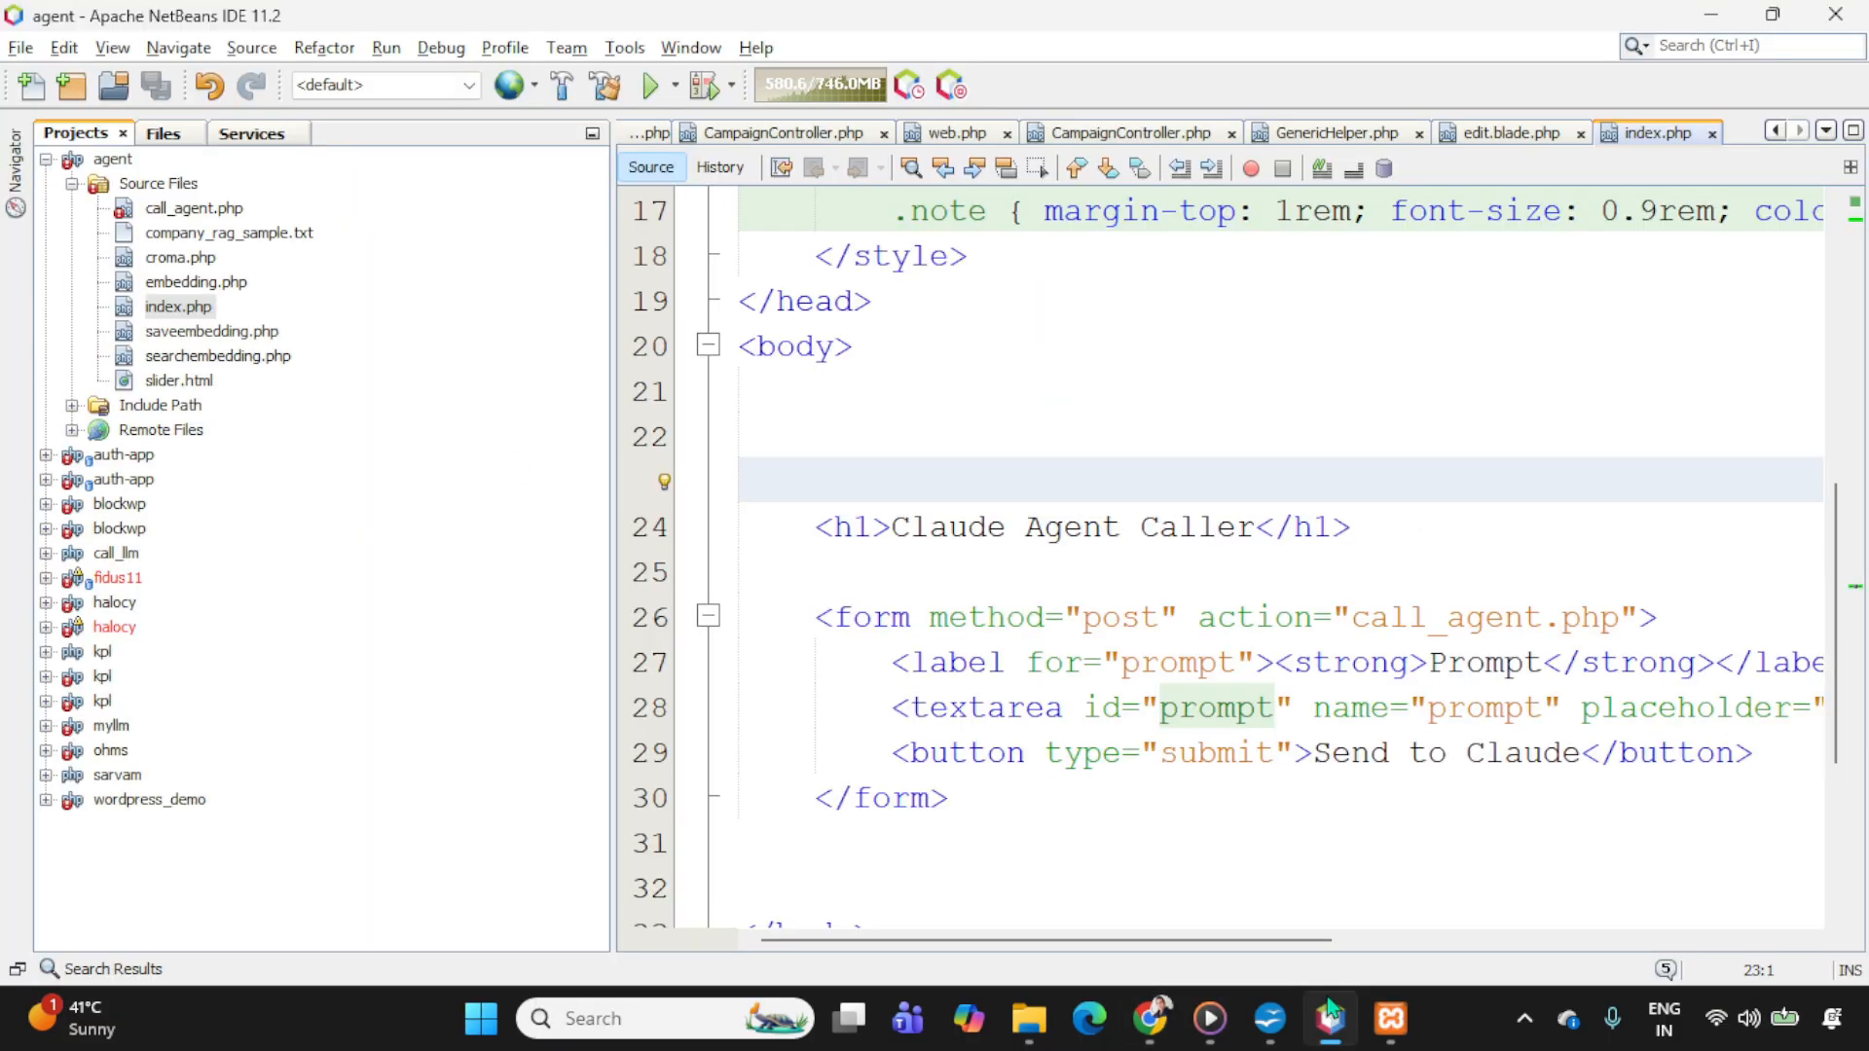
key("alt+Tab")
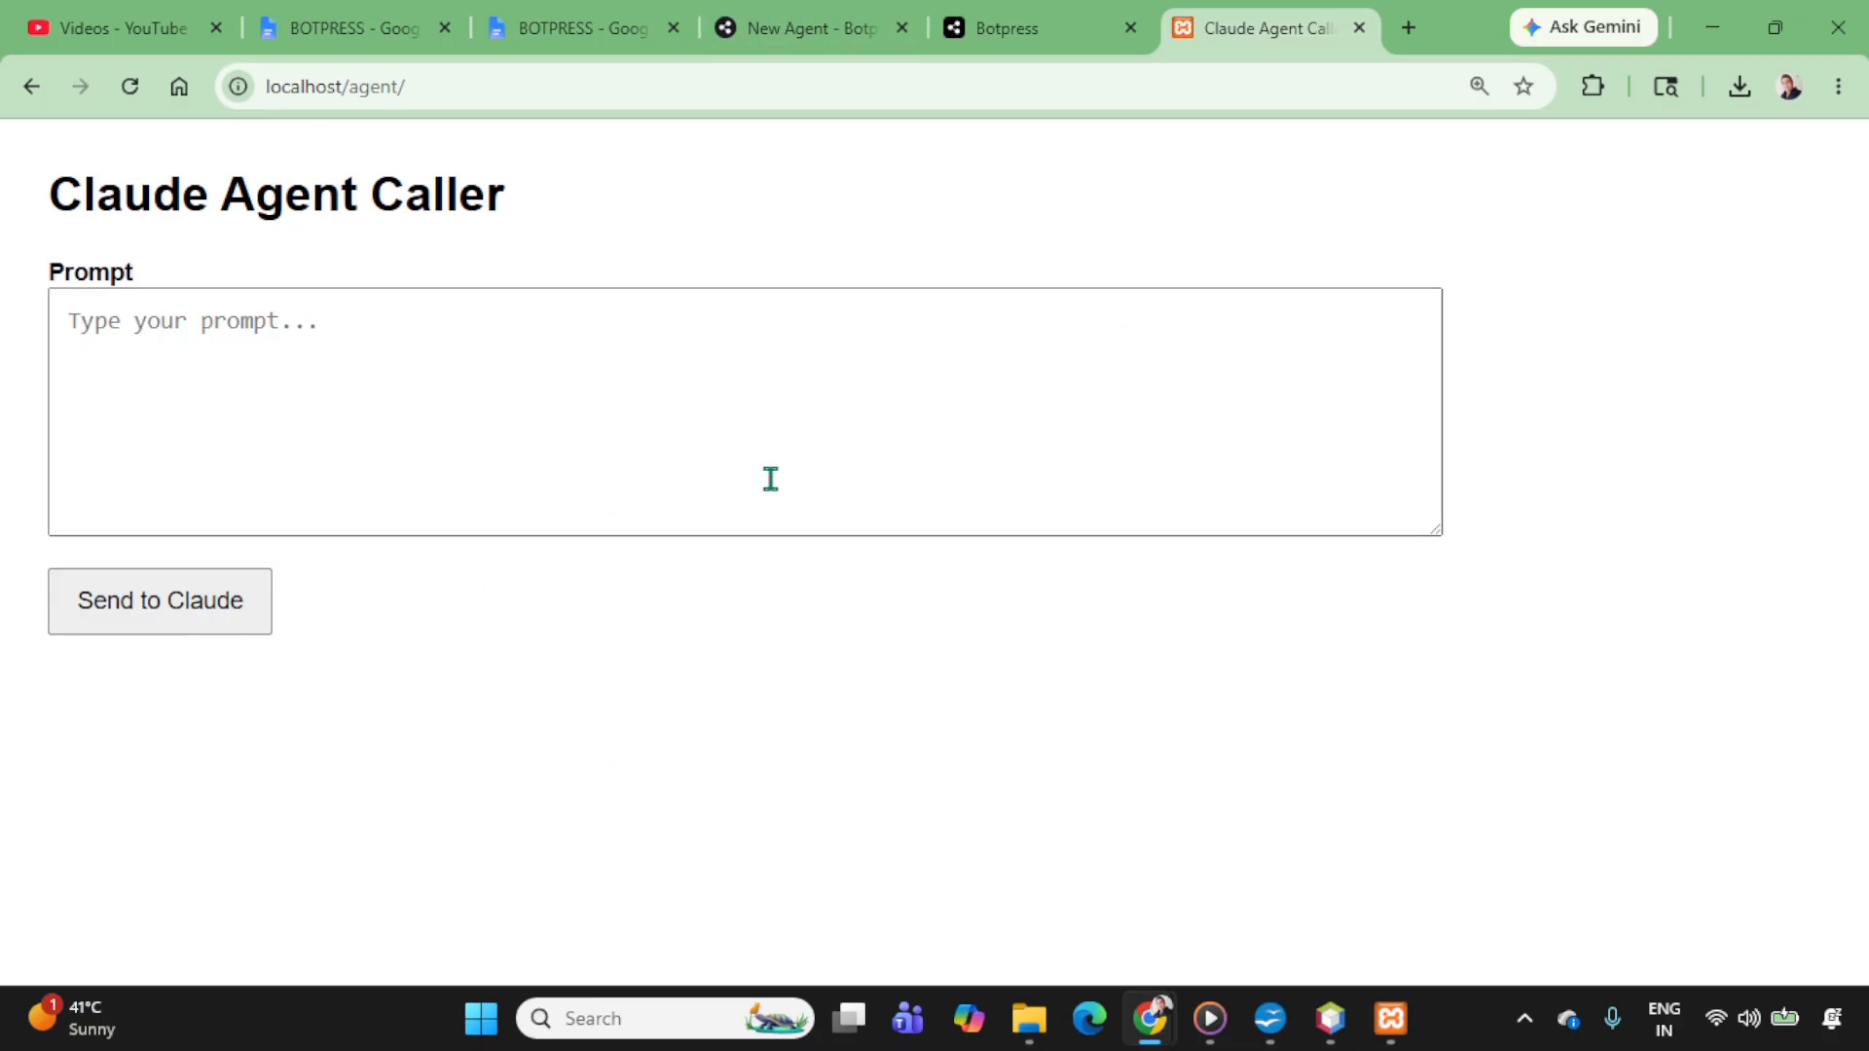
left_click(997, 21)
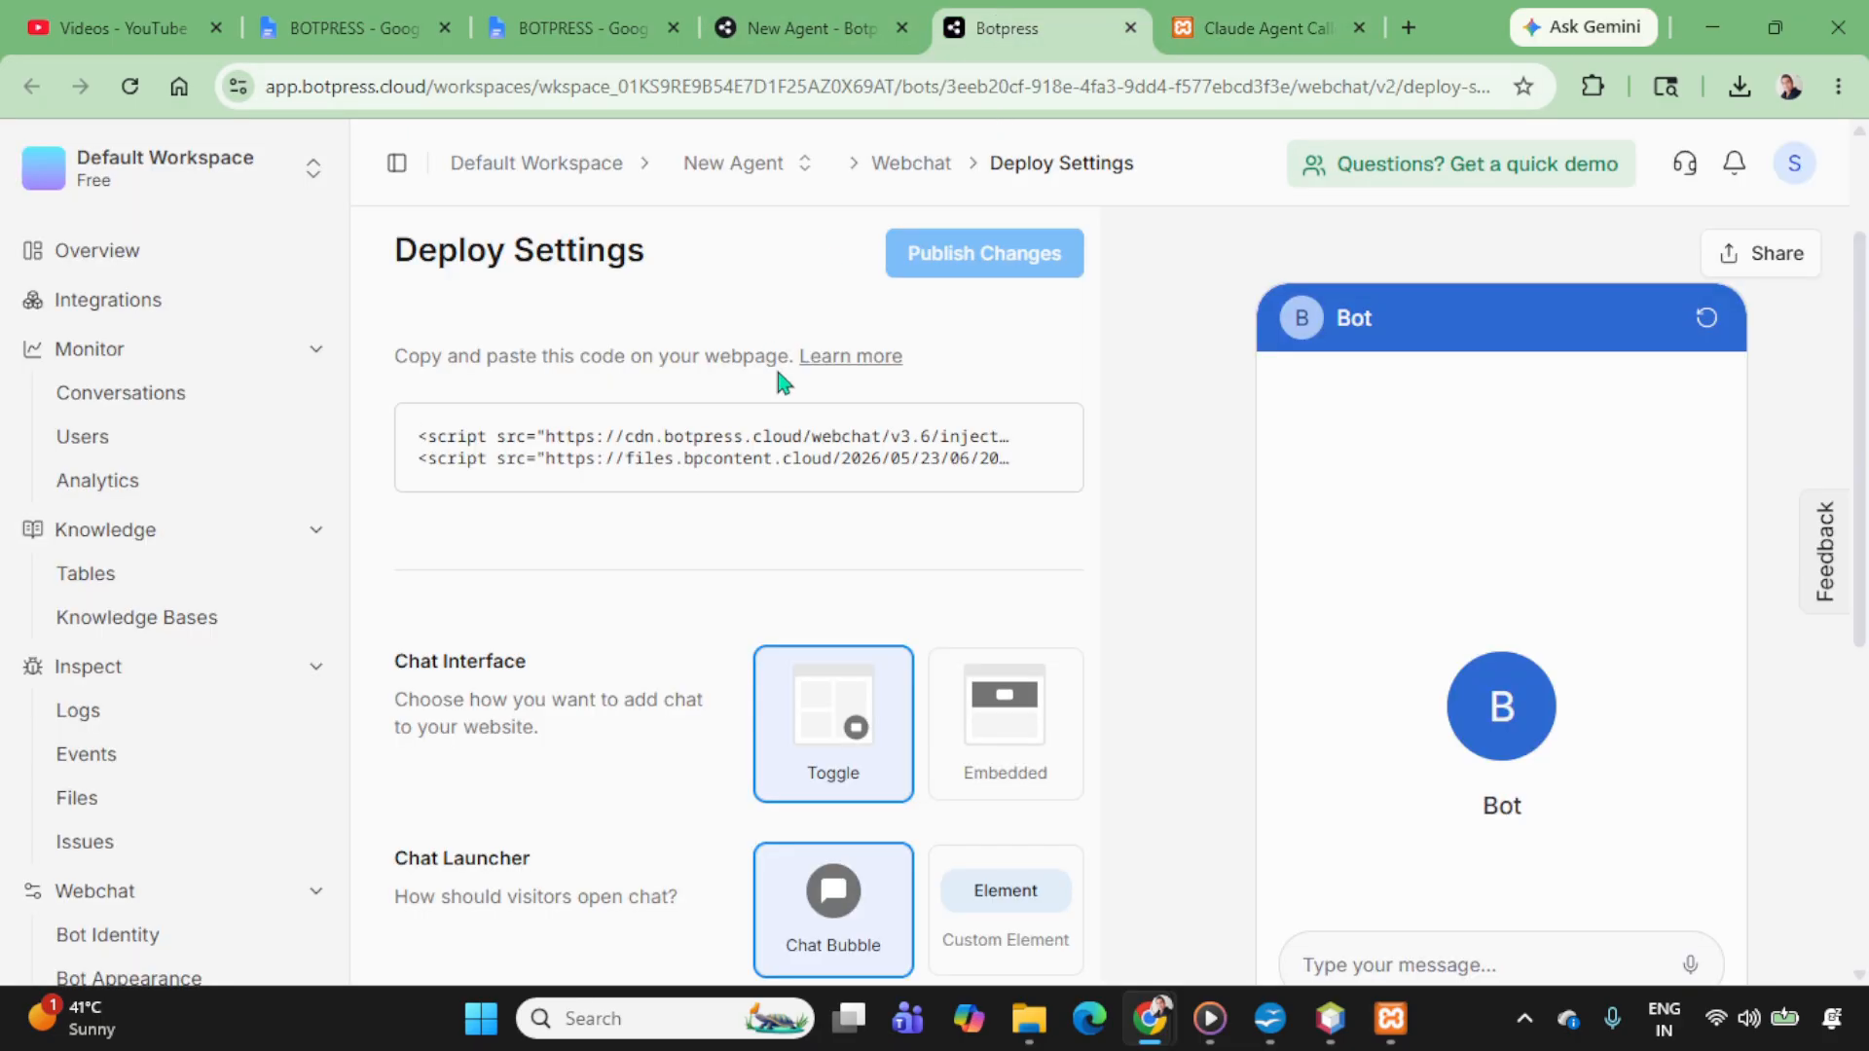
Step: Copy the webchat embed scripts and paste them just below the opening body tag of index.php in NetBeans
left_click(1040, 438)
key("alt+Tab")
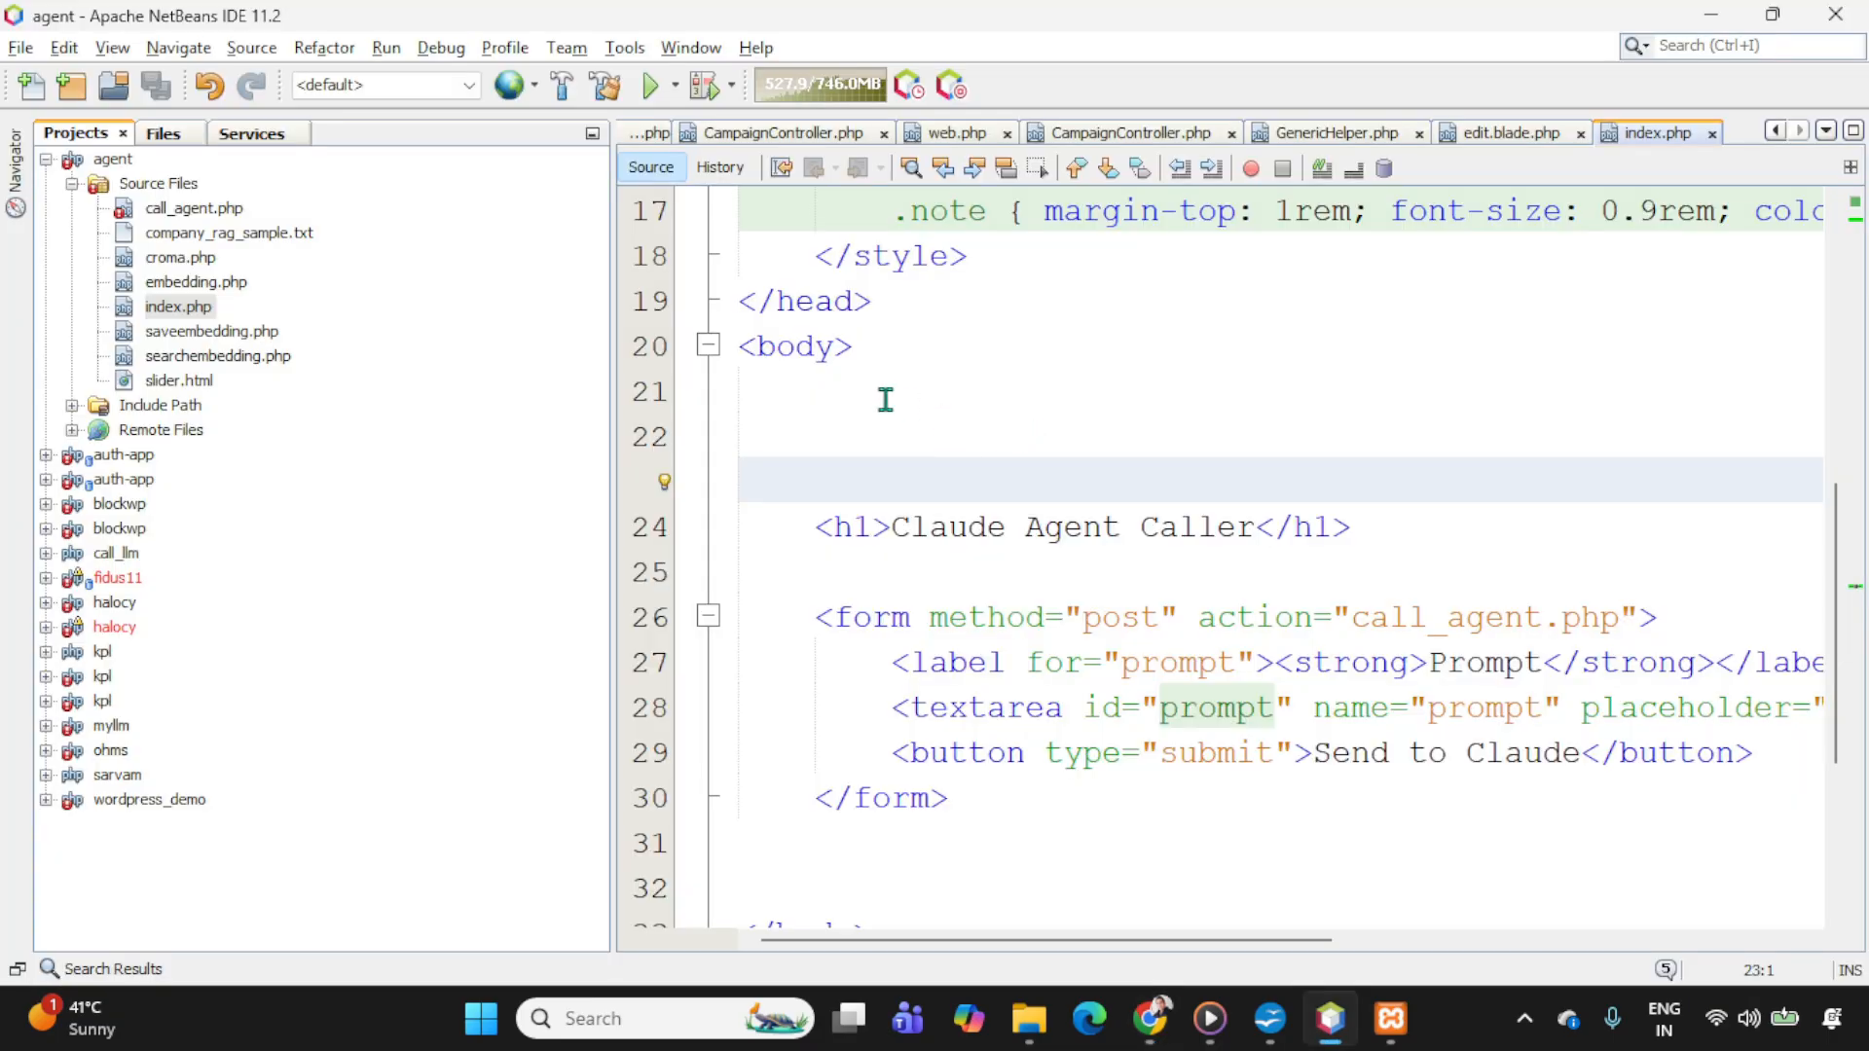
left_click(885, 399)
key("ctrl+v")
key("ctrl+space")
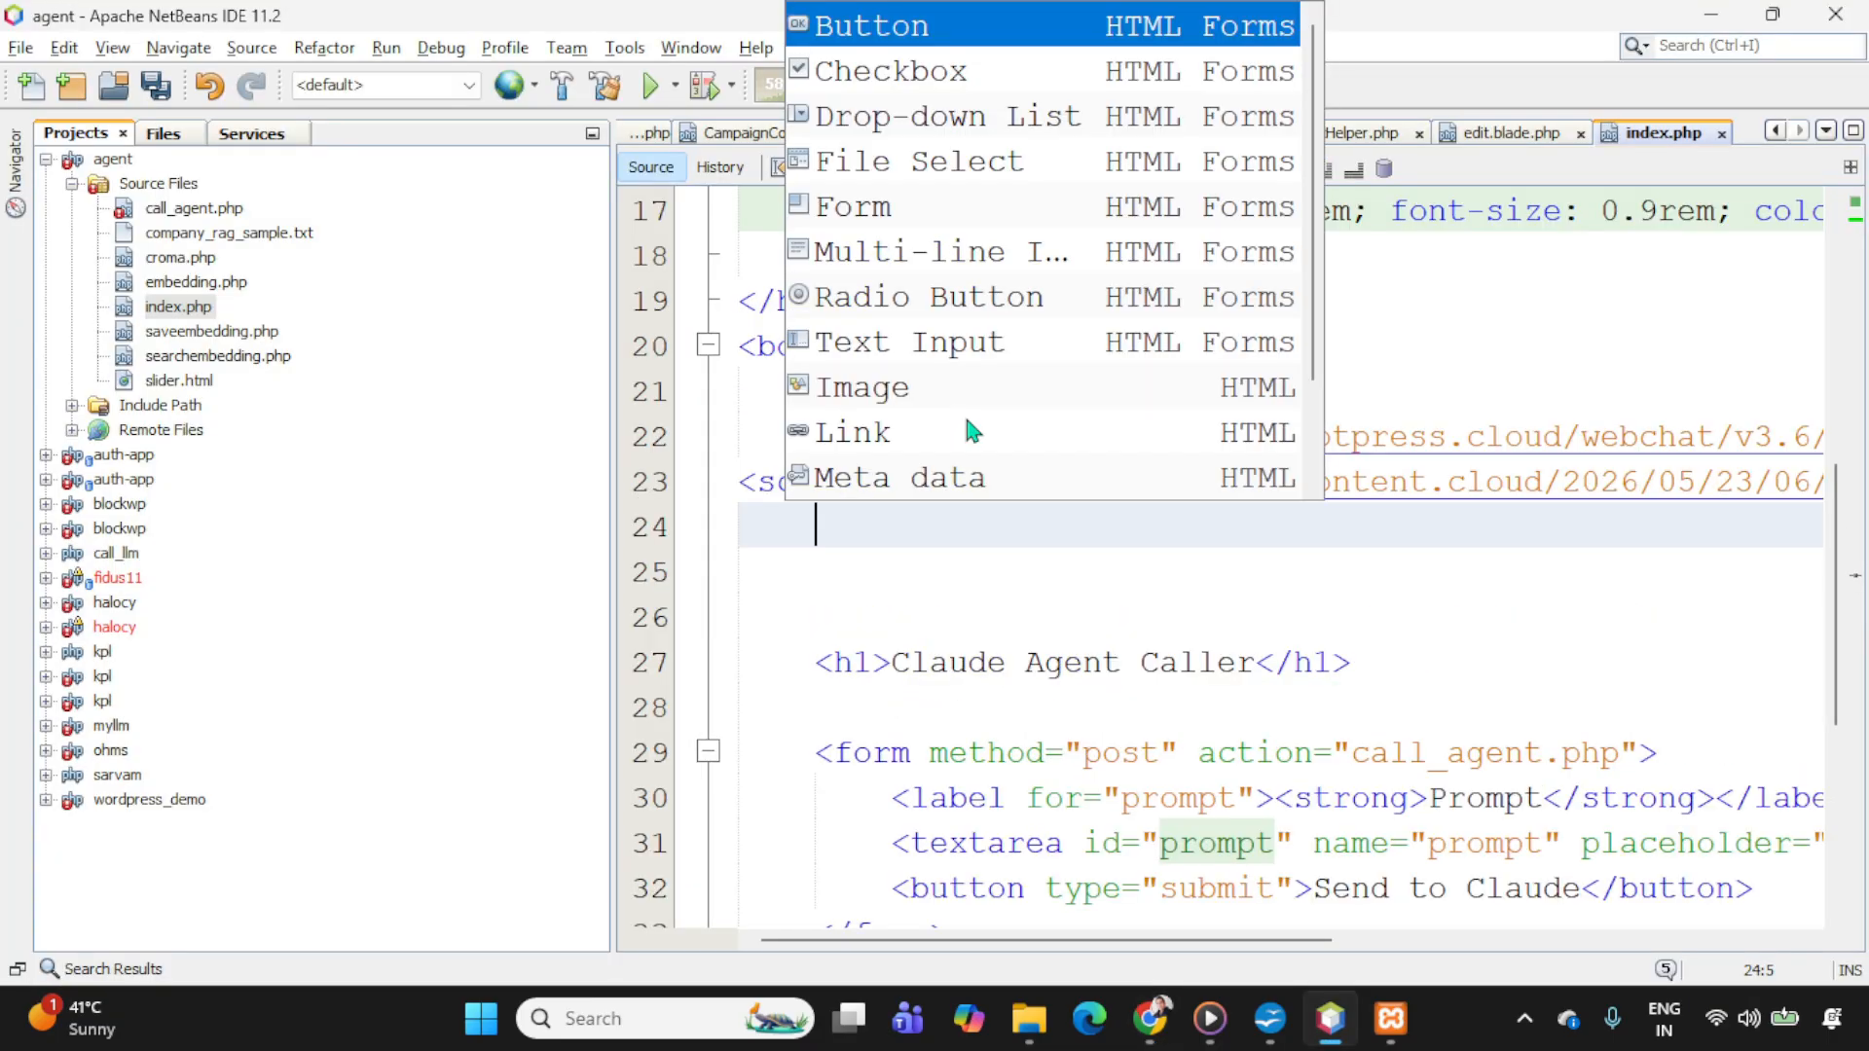
Step: Switch to Chrome, reload the localhost/agent page and open the embedded chat bubble
key("alt+Tab")
left_click(1268, 37)
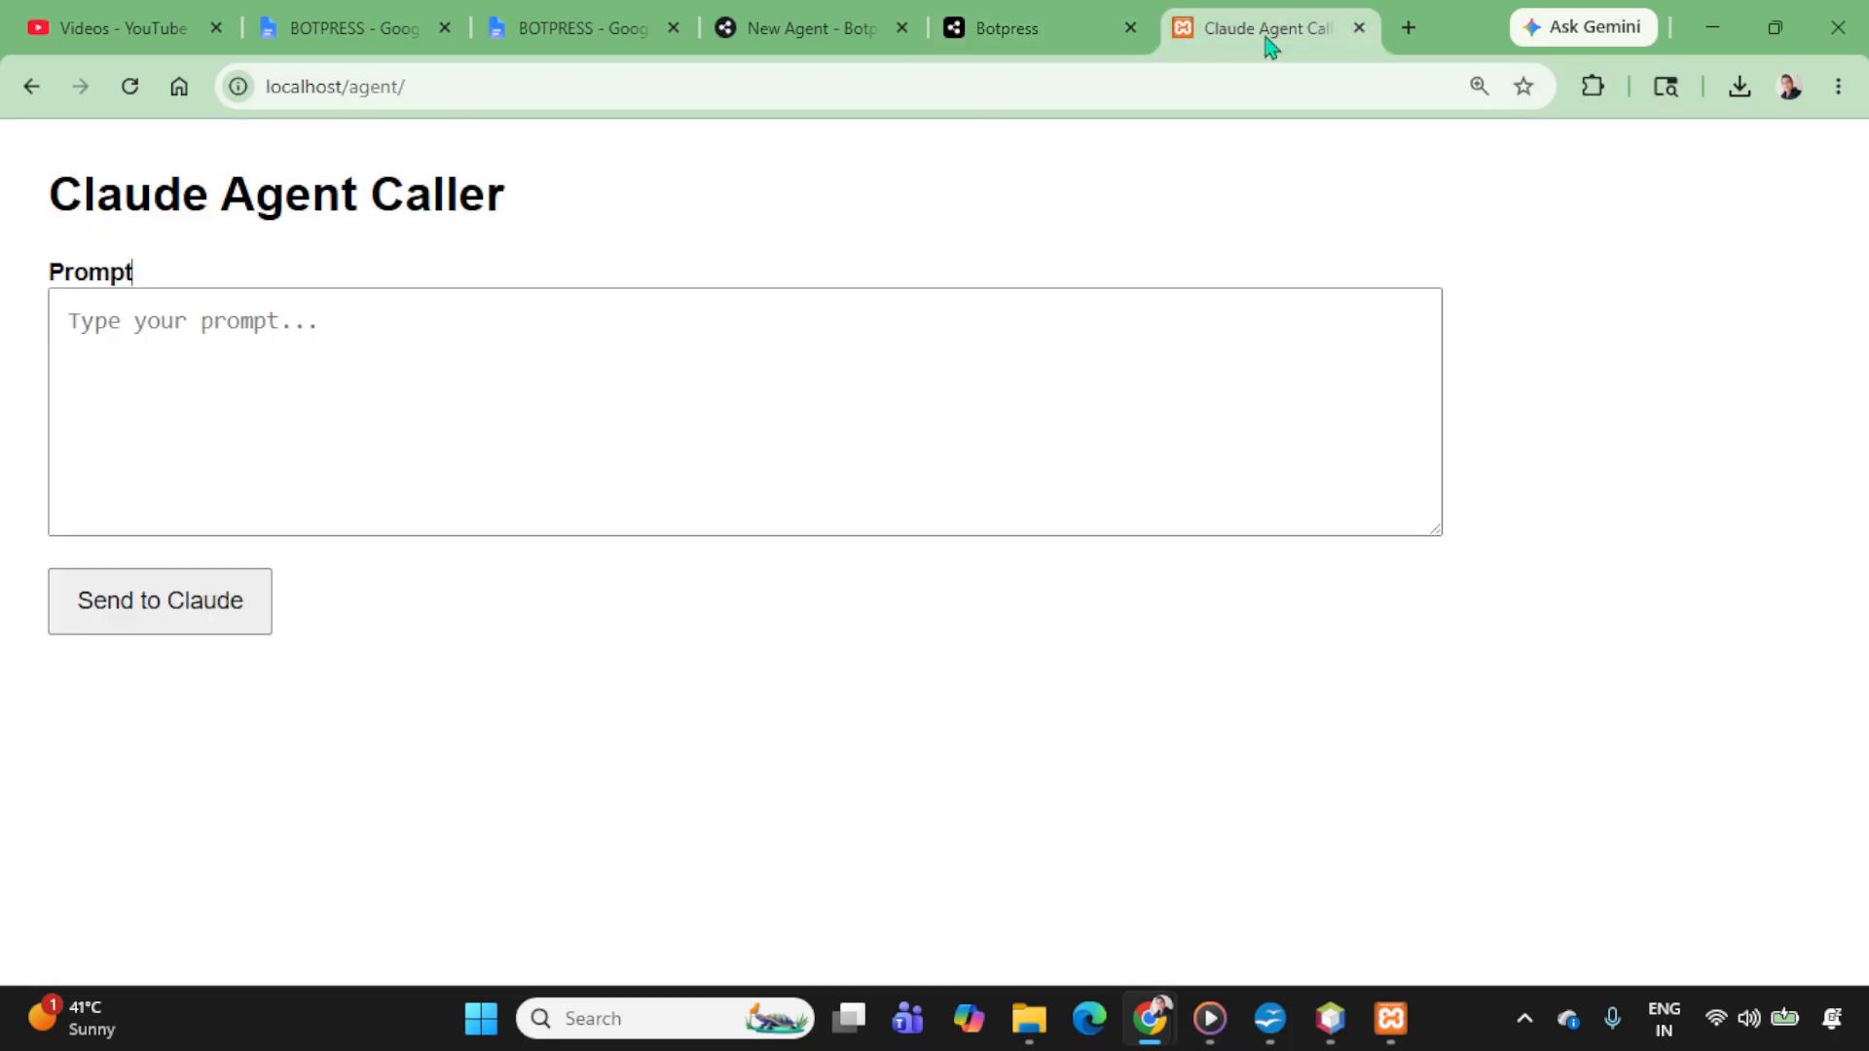
left_click(130, 86)
left_click(1799, 933)
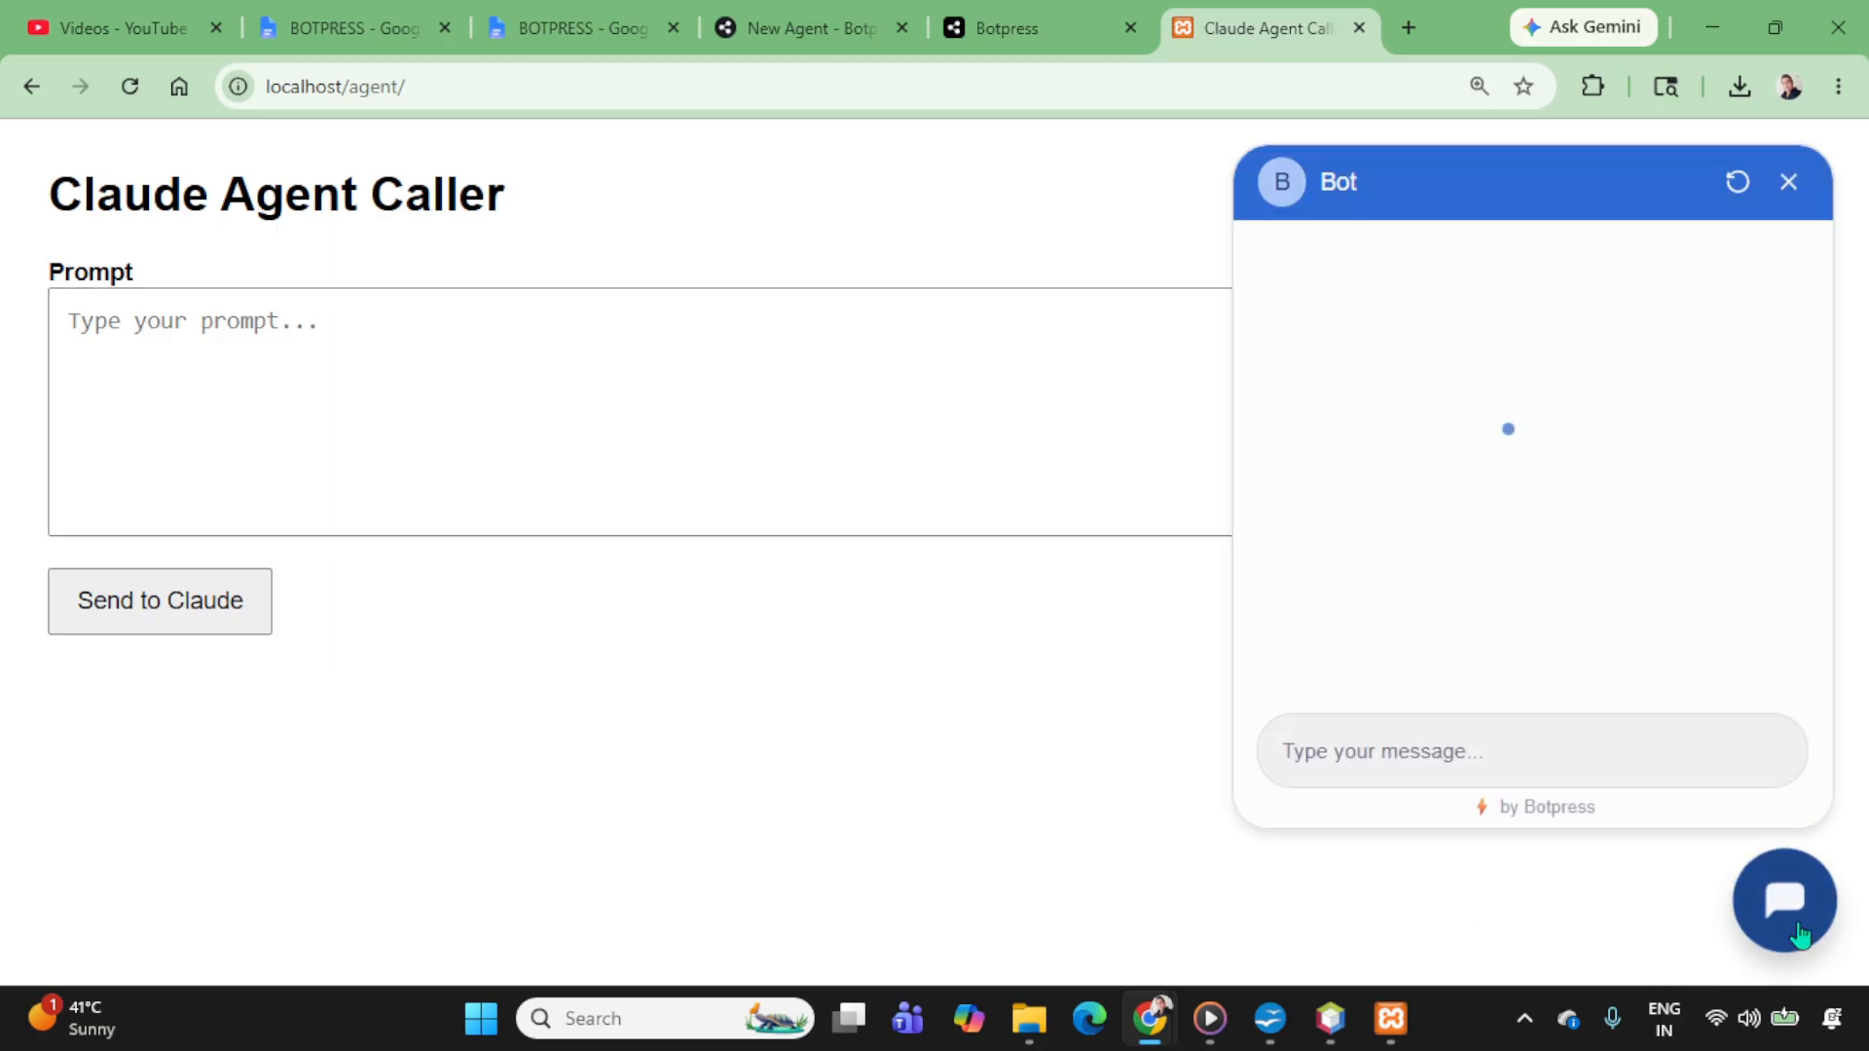
Step: Send "hi" to the embedded bot, followed by the question "what is costing of seo ?"
left_click(1409, 759)
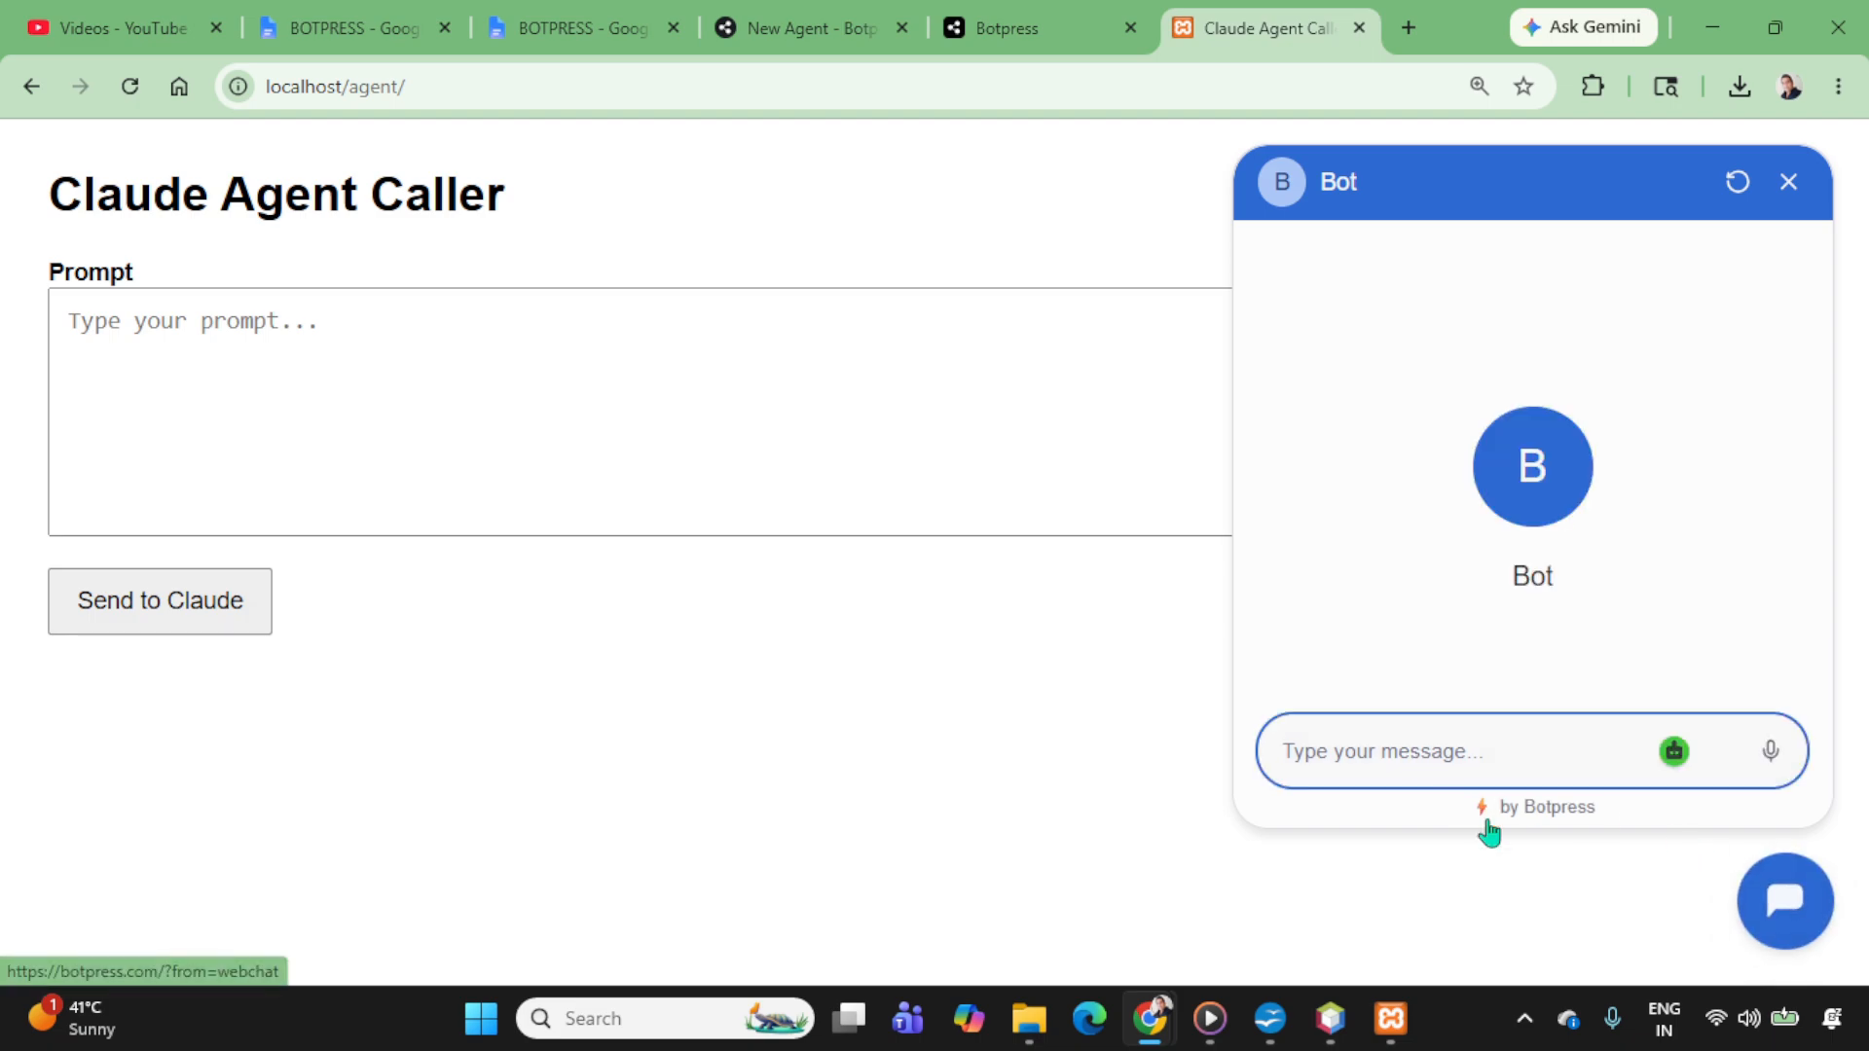
type("hi")
key("Return")
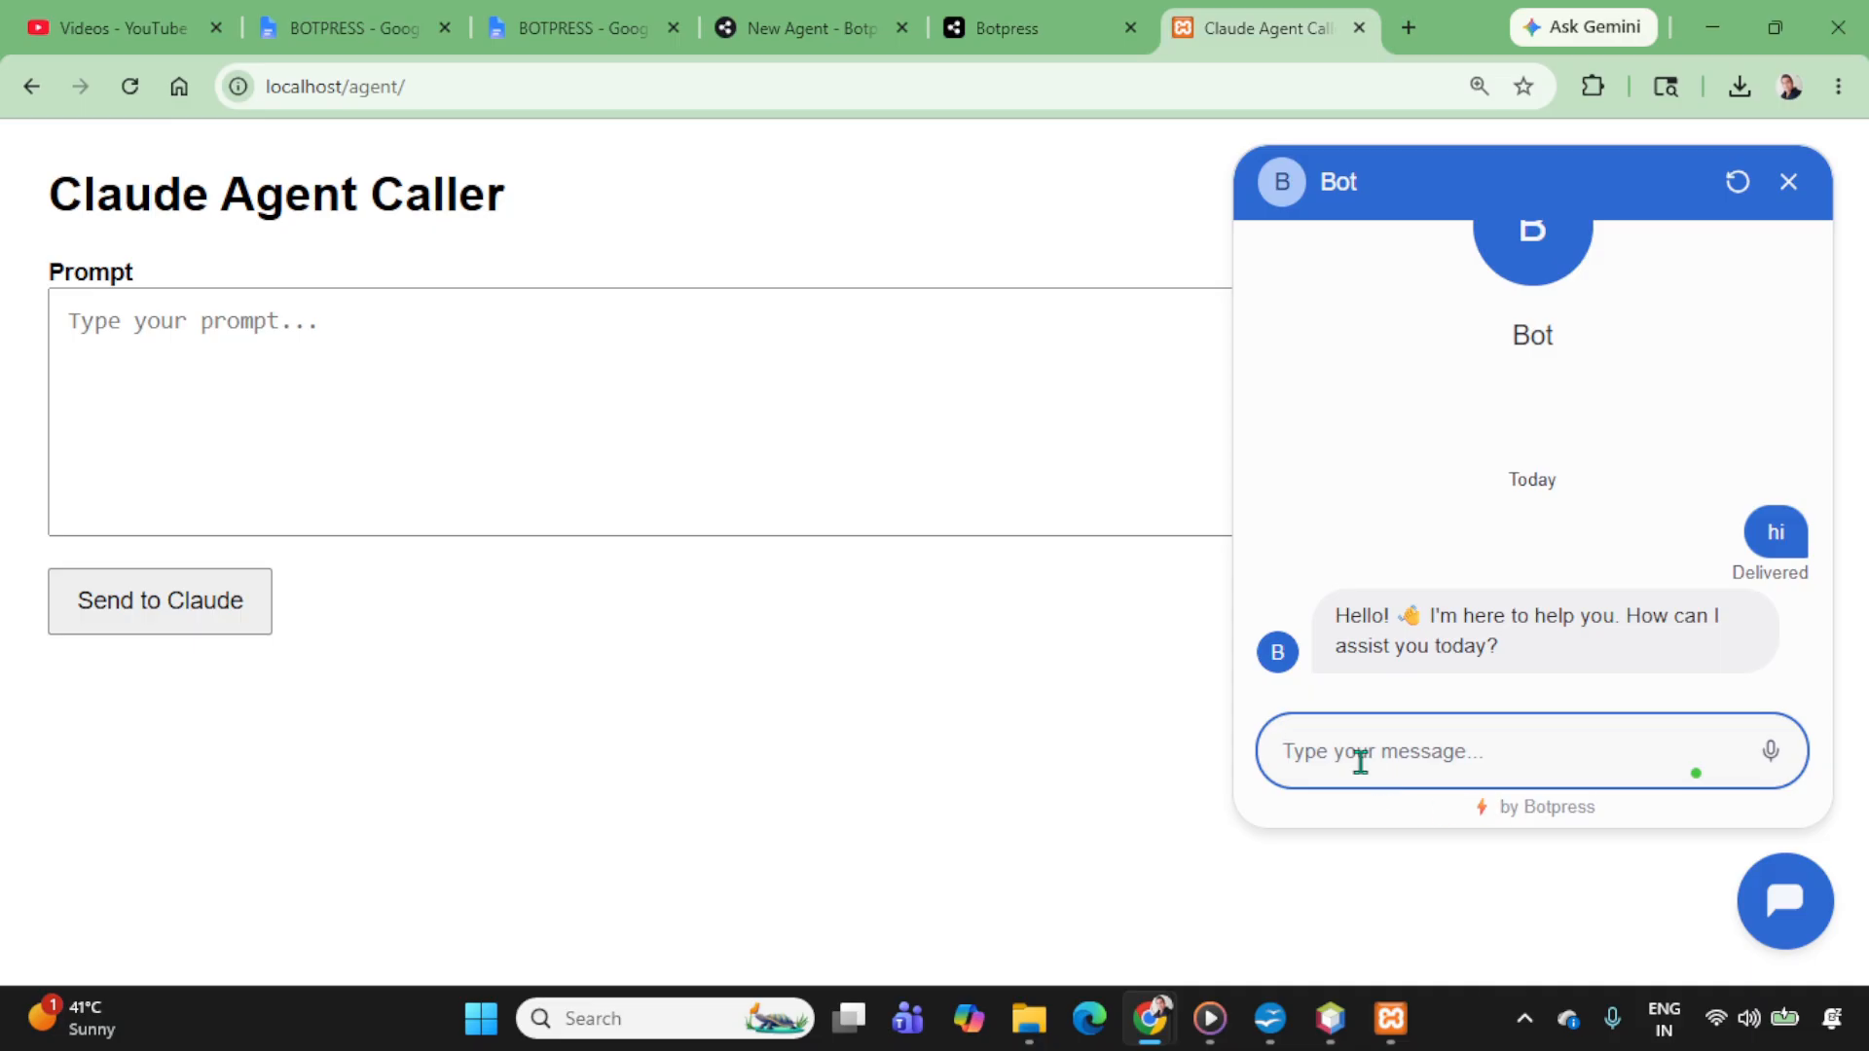
type("wh")
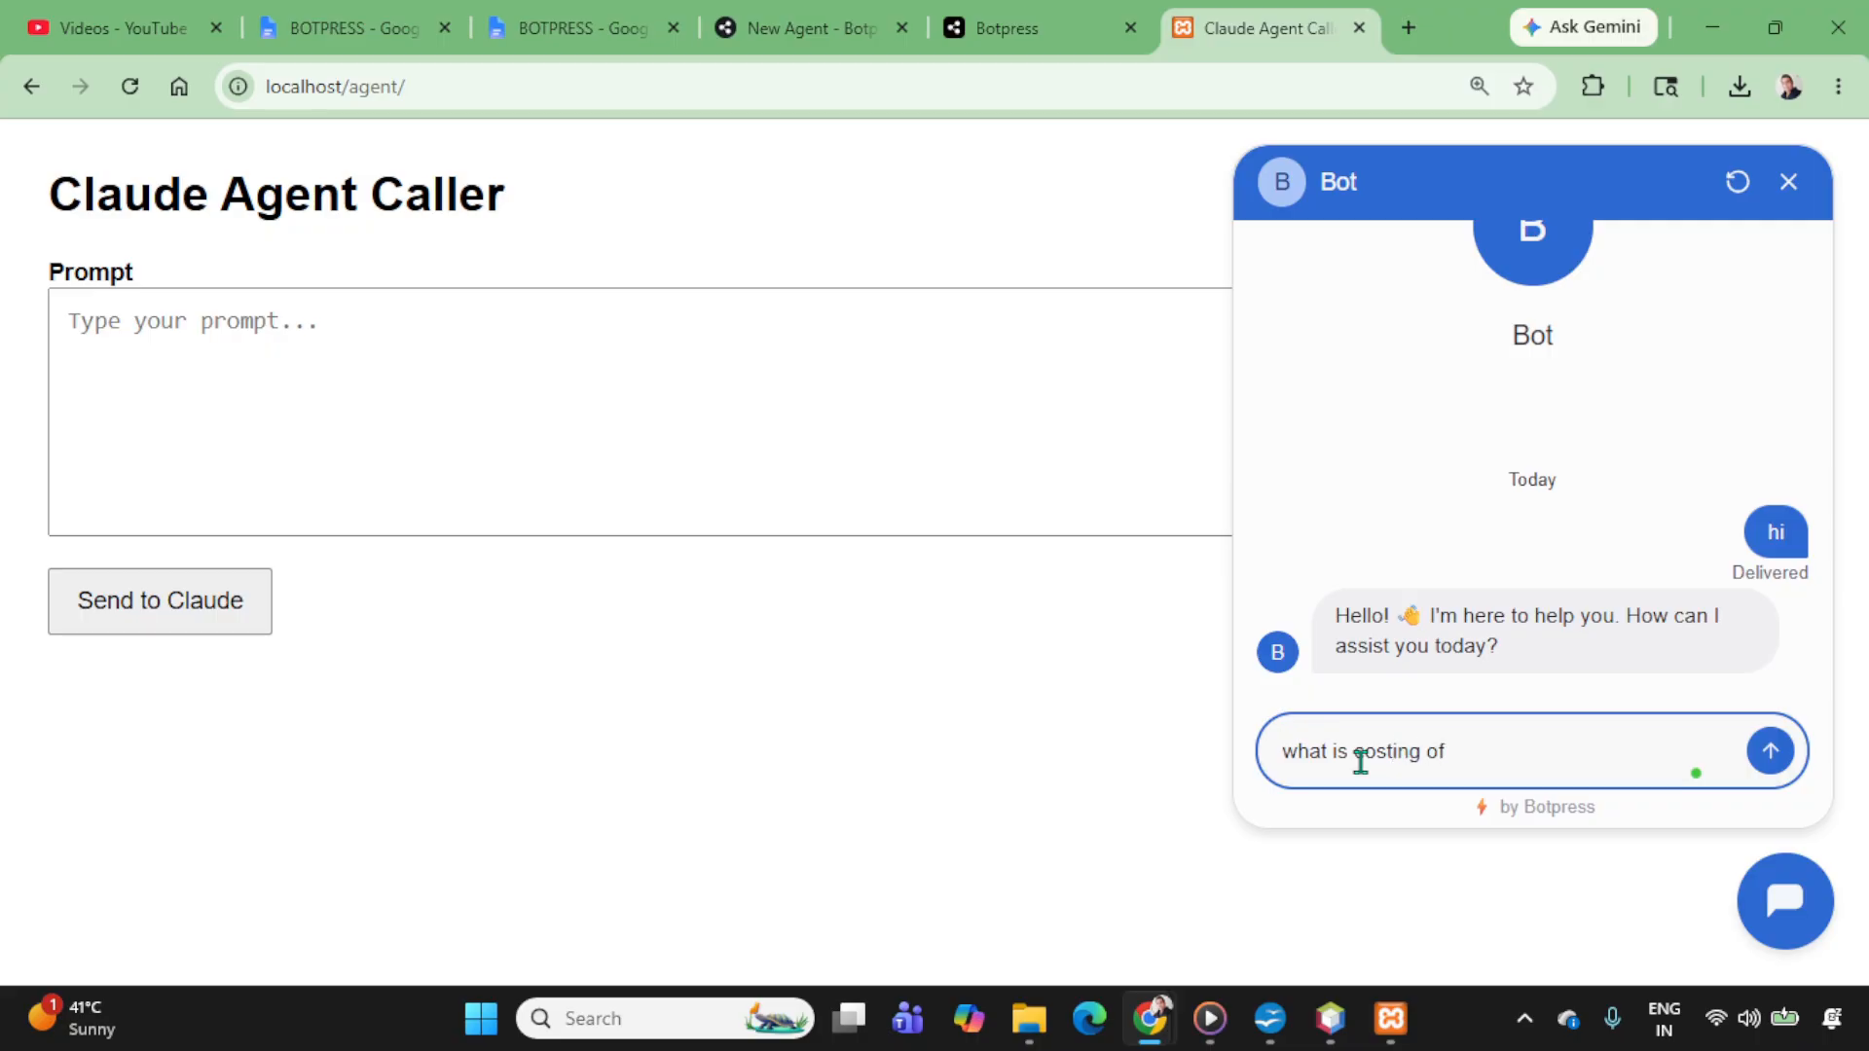
type("at is costing of seo /")
key("Return")
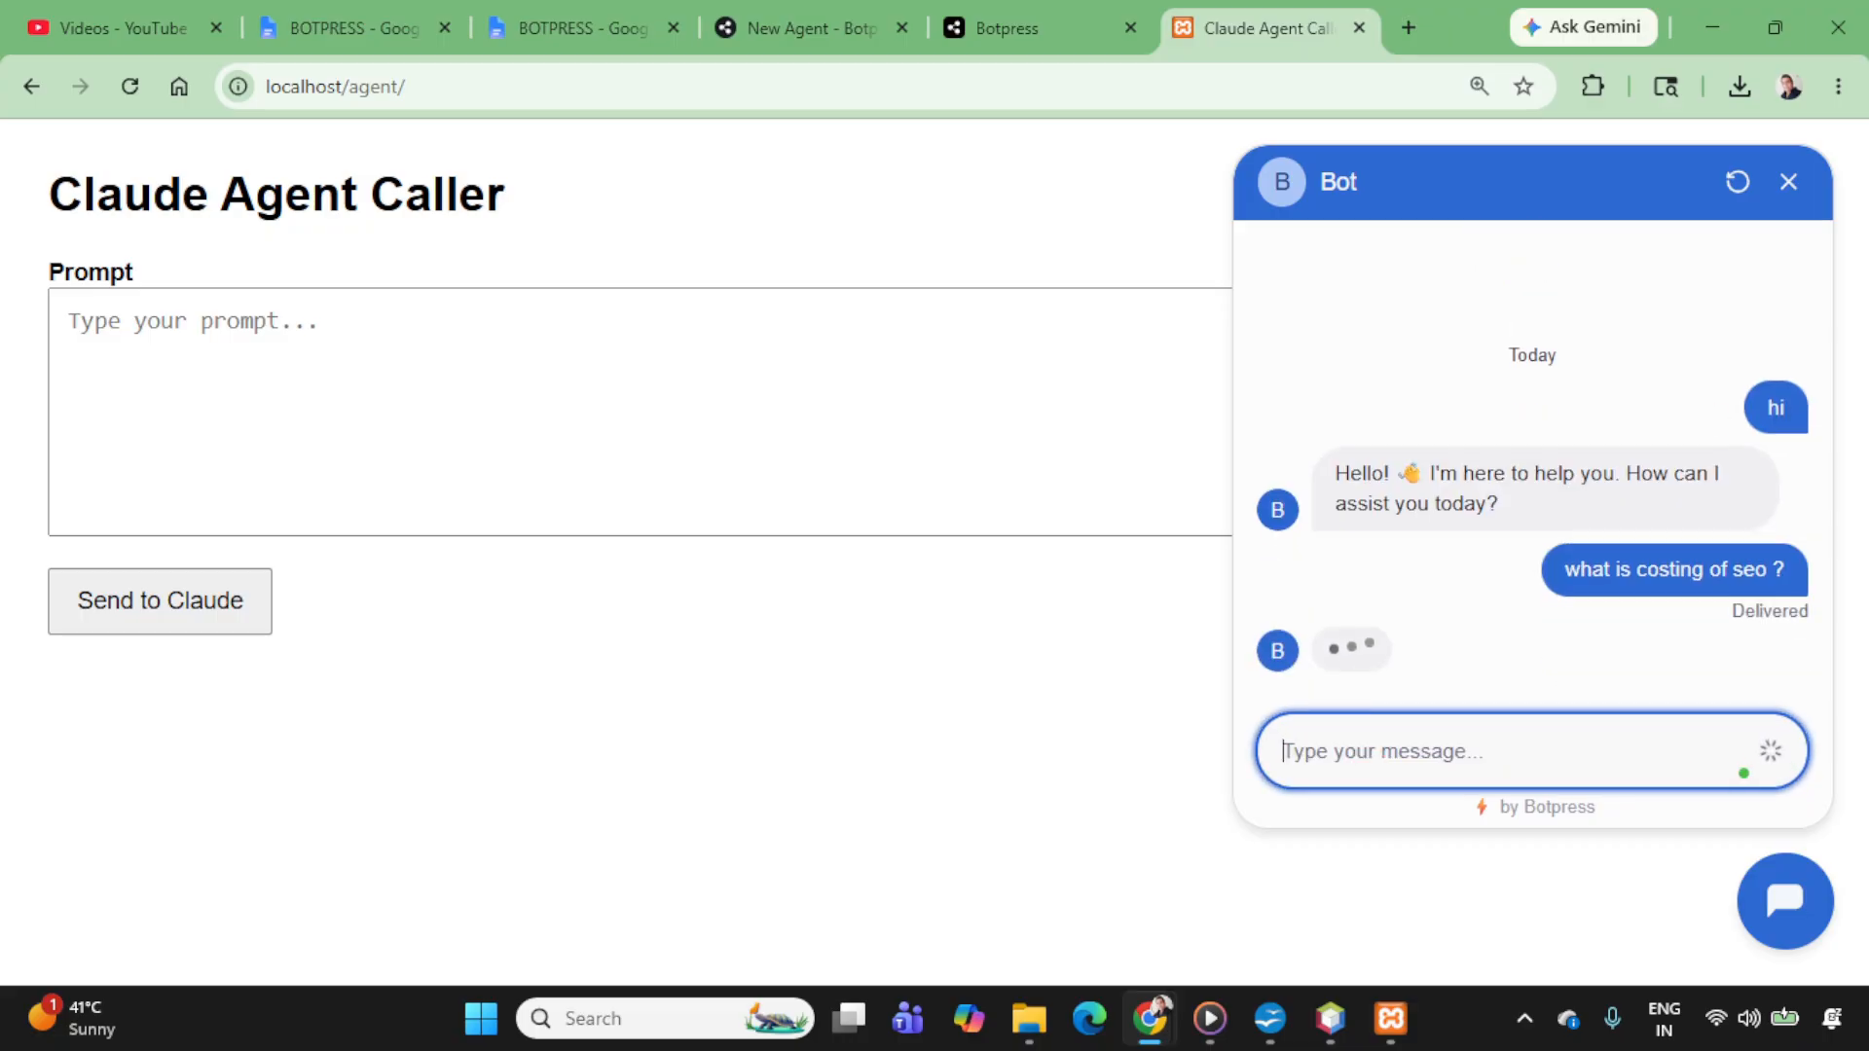
Step: Check the SEO prices in it_service_pricing.csv in OpenOffice Calc and compare them with the bot's answer in Chrome
key("alt+Tab")
key("alt+Tab")
key("alt+Tab")
key("alt+Tab")
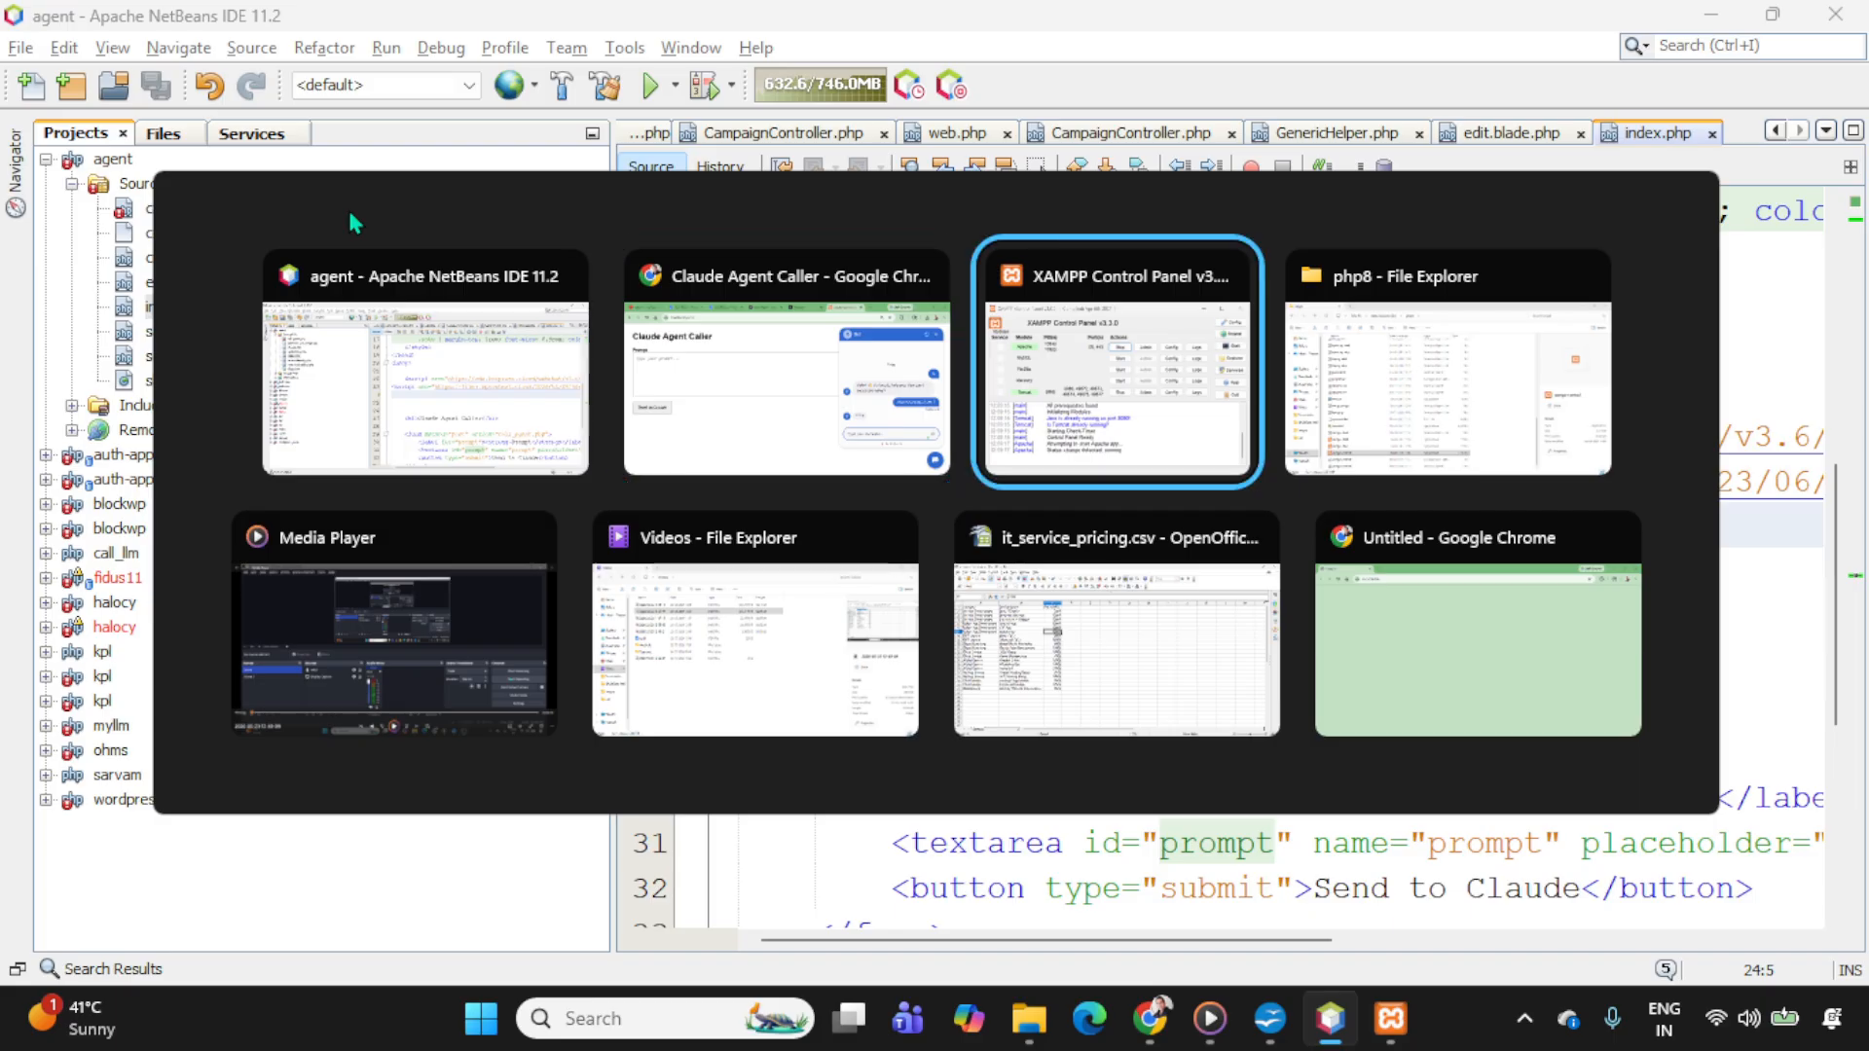
key("alt+Tab")
key("alt+Tab")
key("alt+Tab")
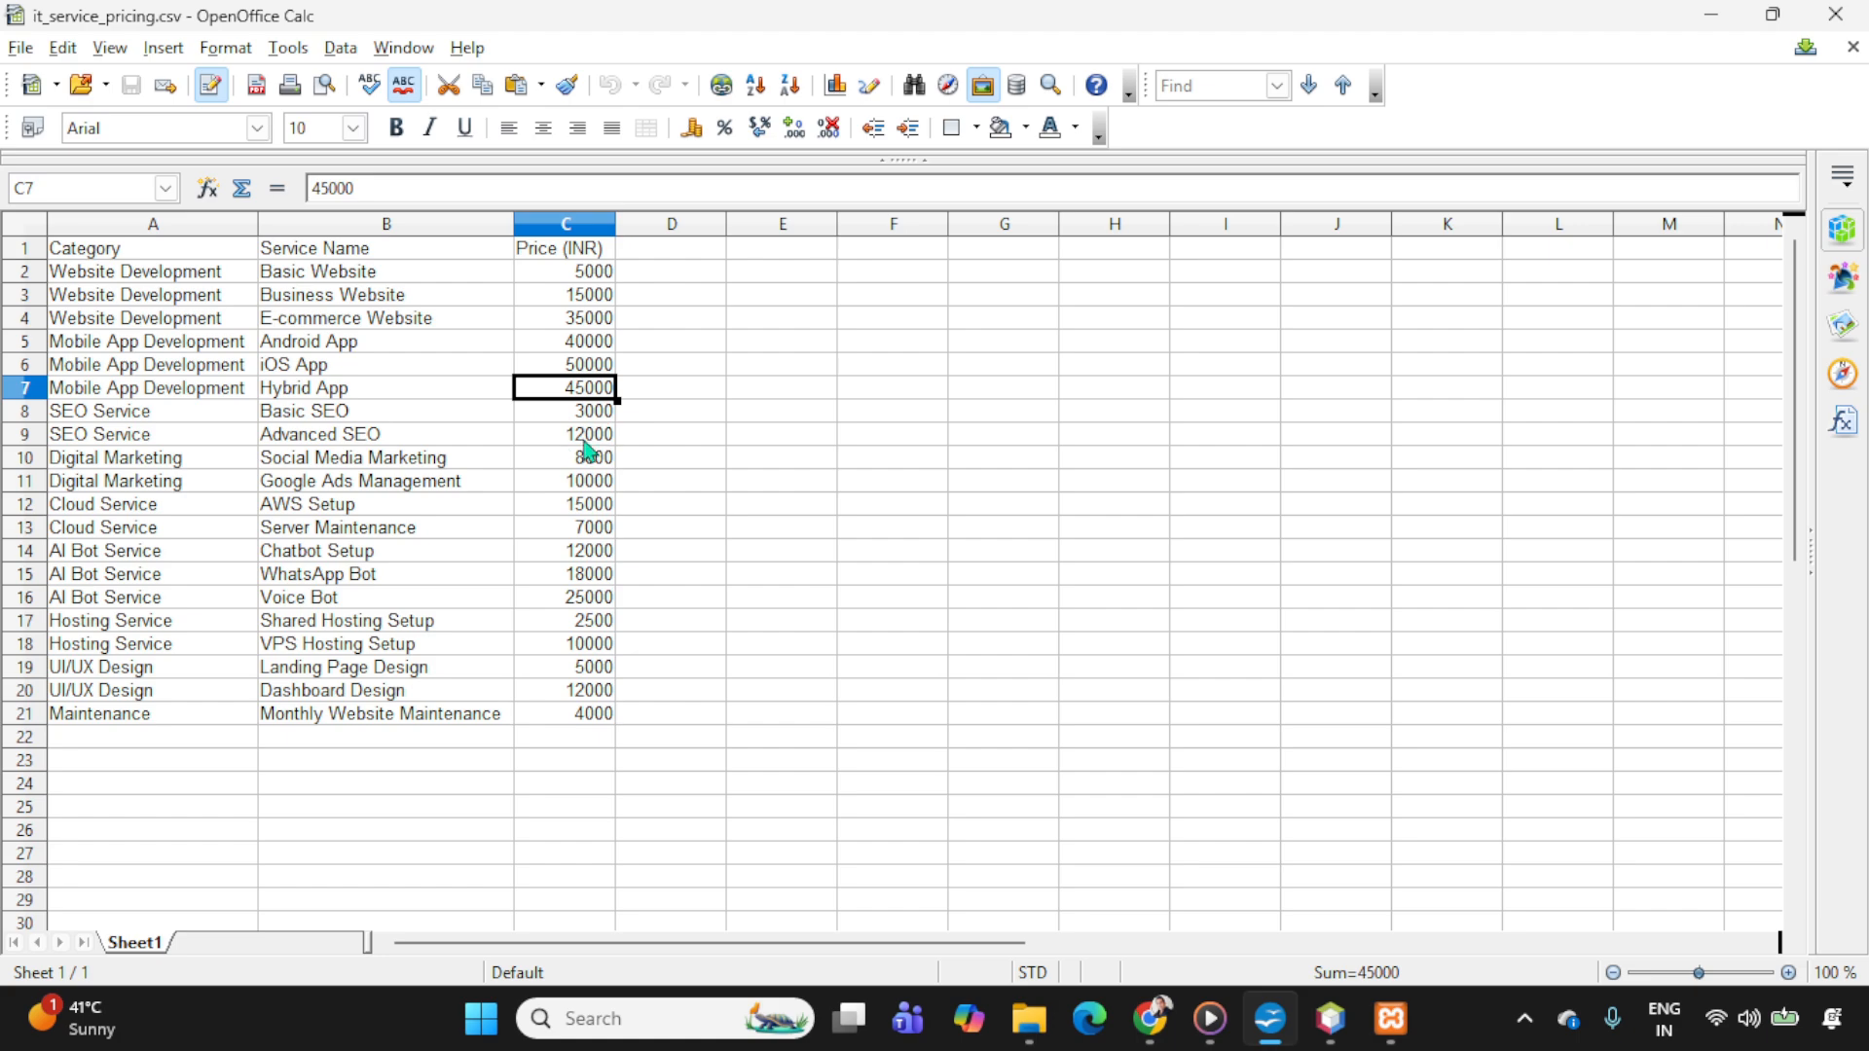
key("alt+Tab")
key("alt+Tab")
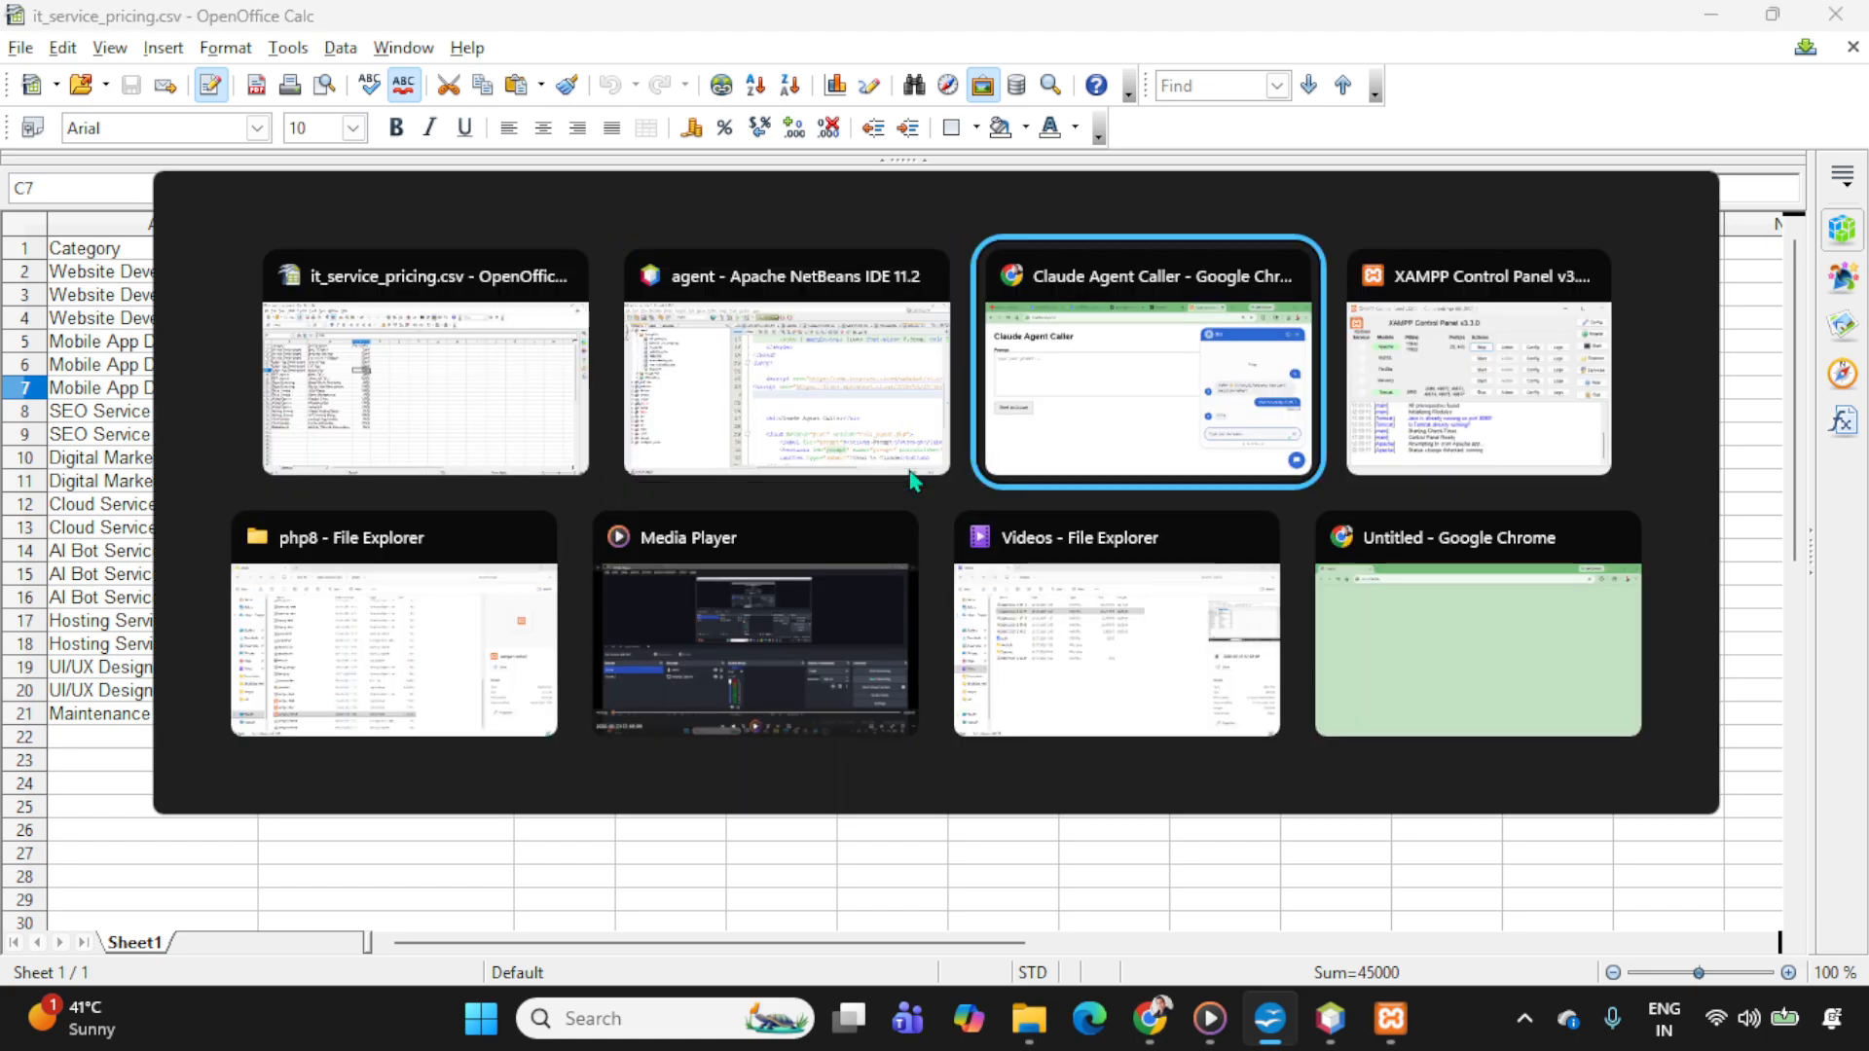
scroll(1535, 521, "up", 2)
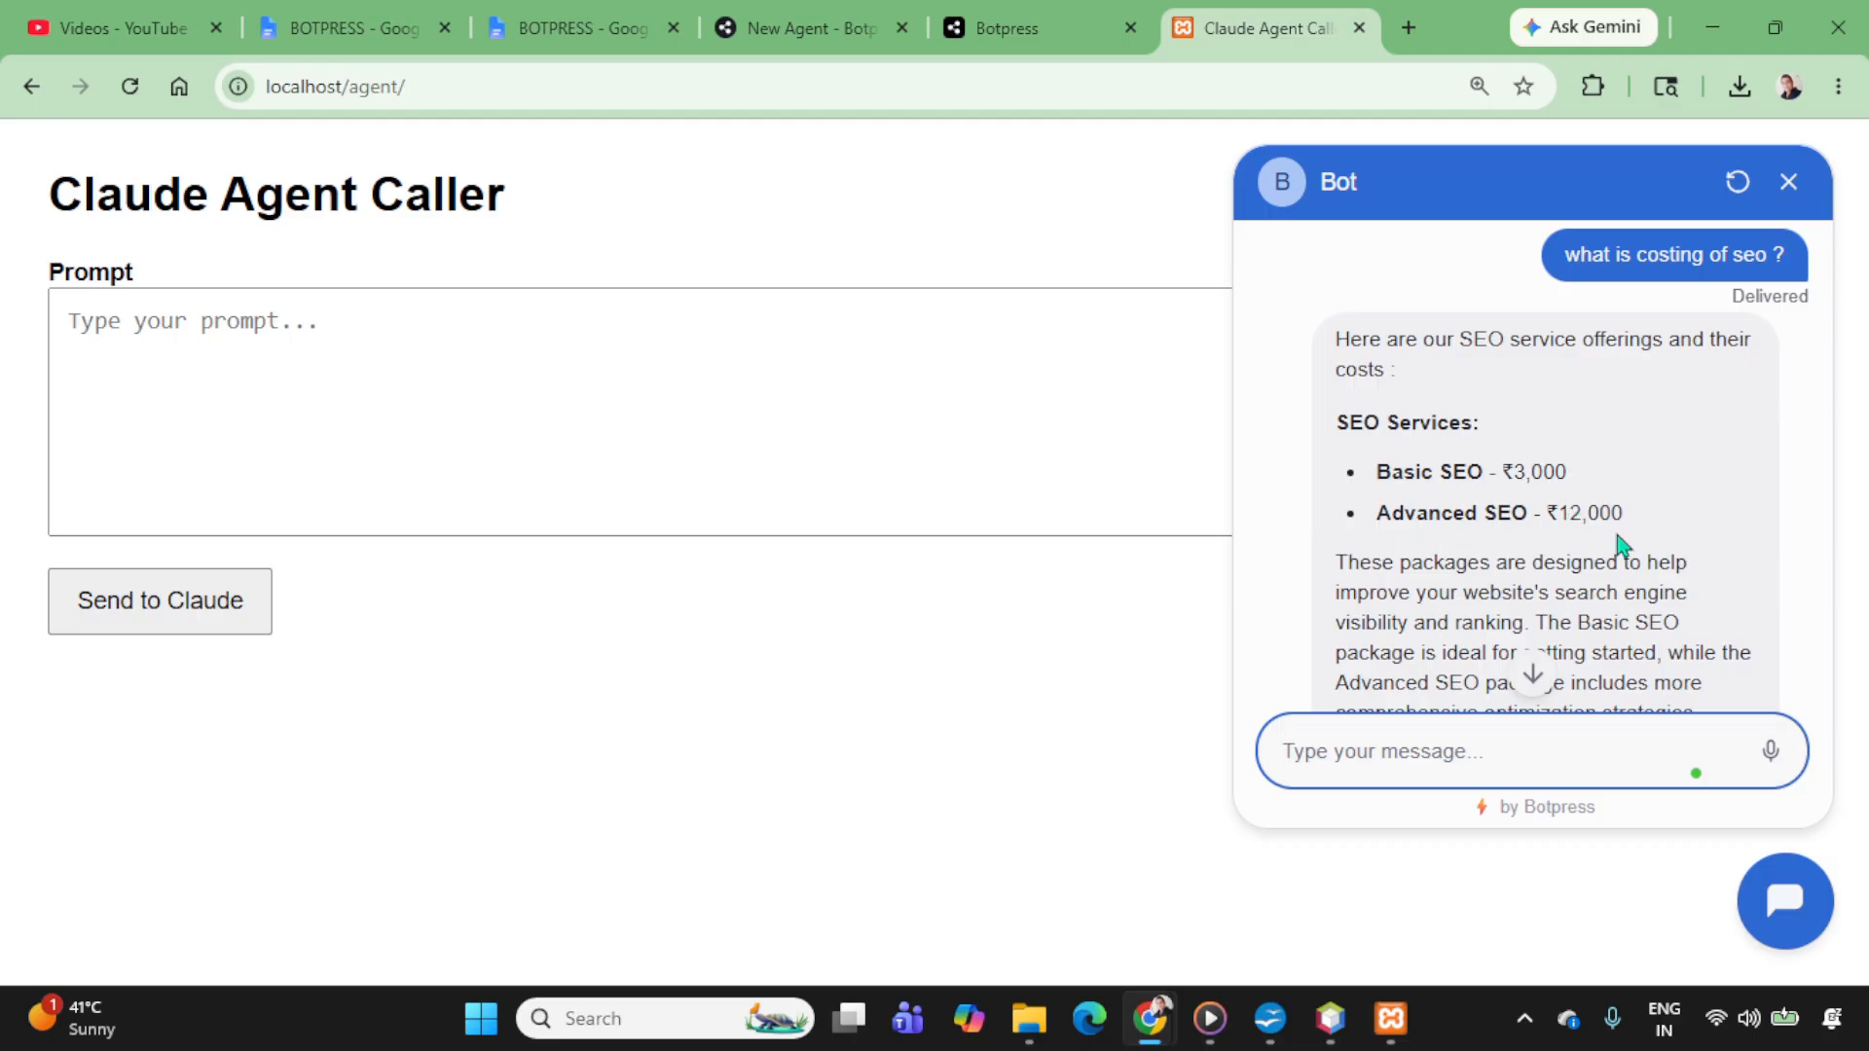
scroll(1589, 516, "down", 2)
scroll(1586, 514, "up", 4)
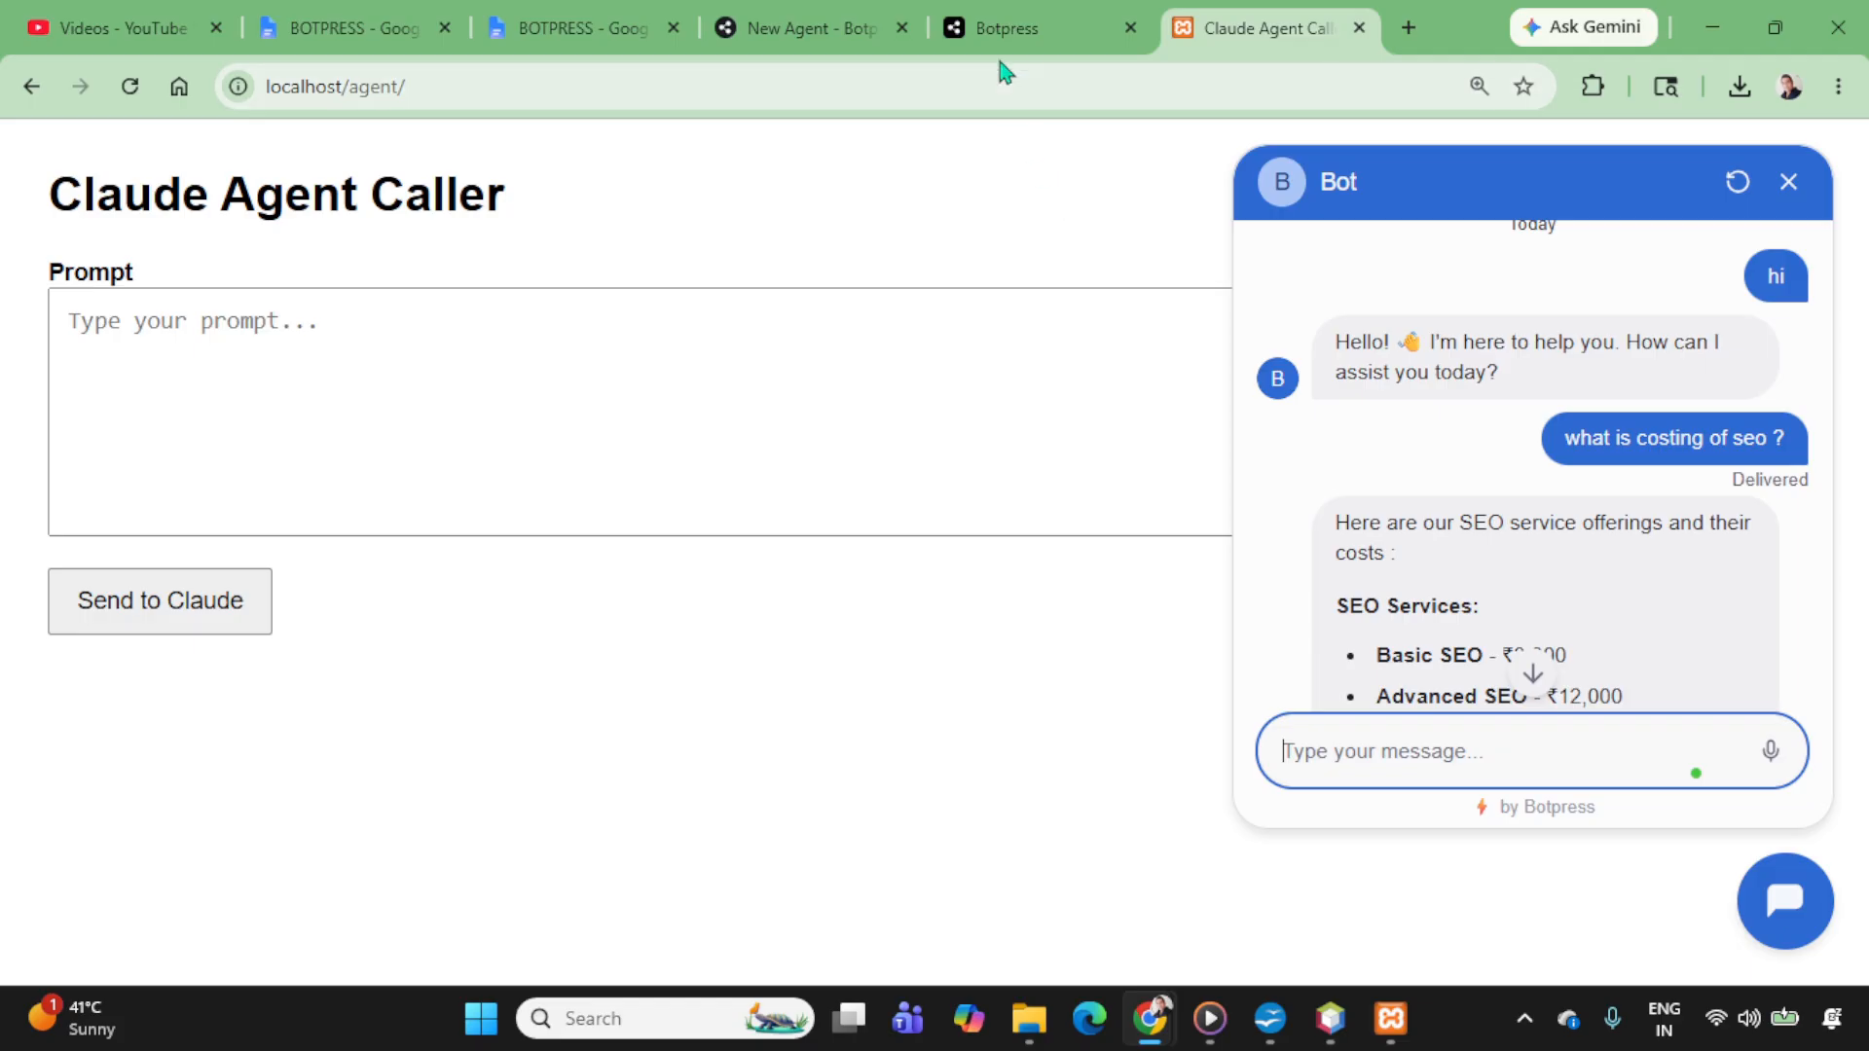
left_click(967, 25)
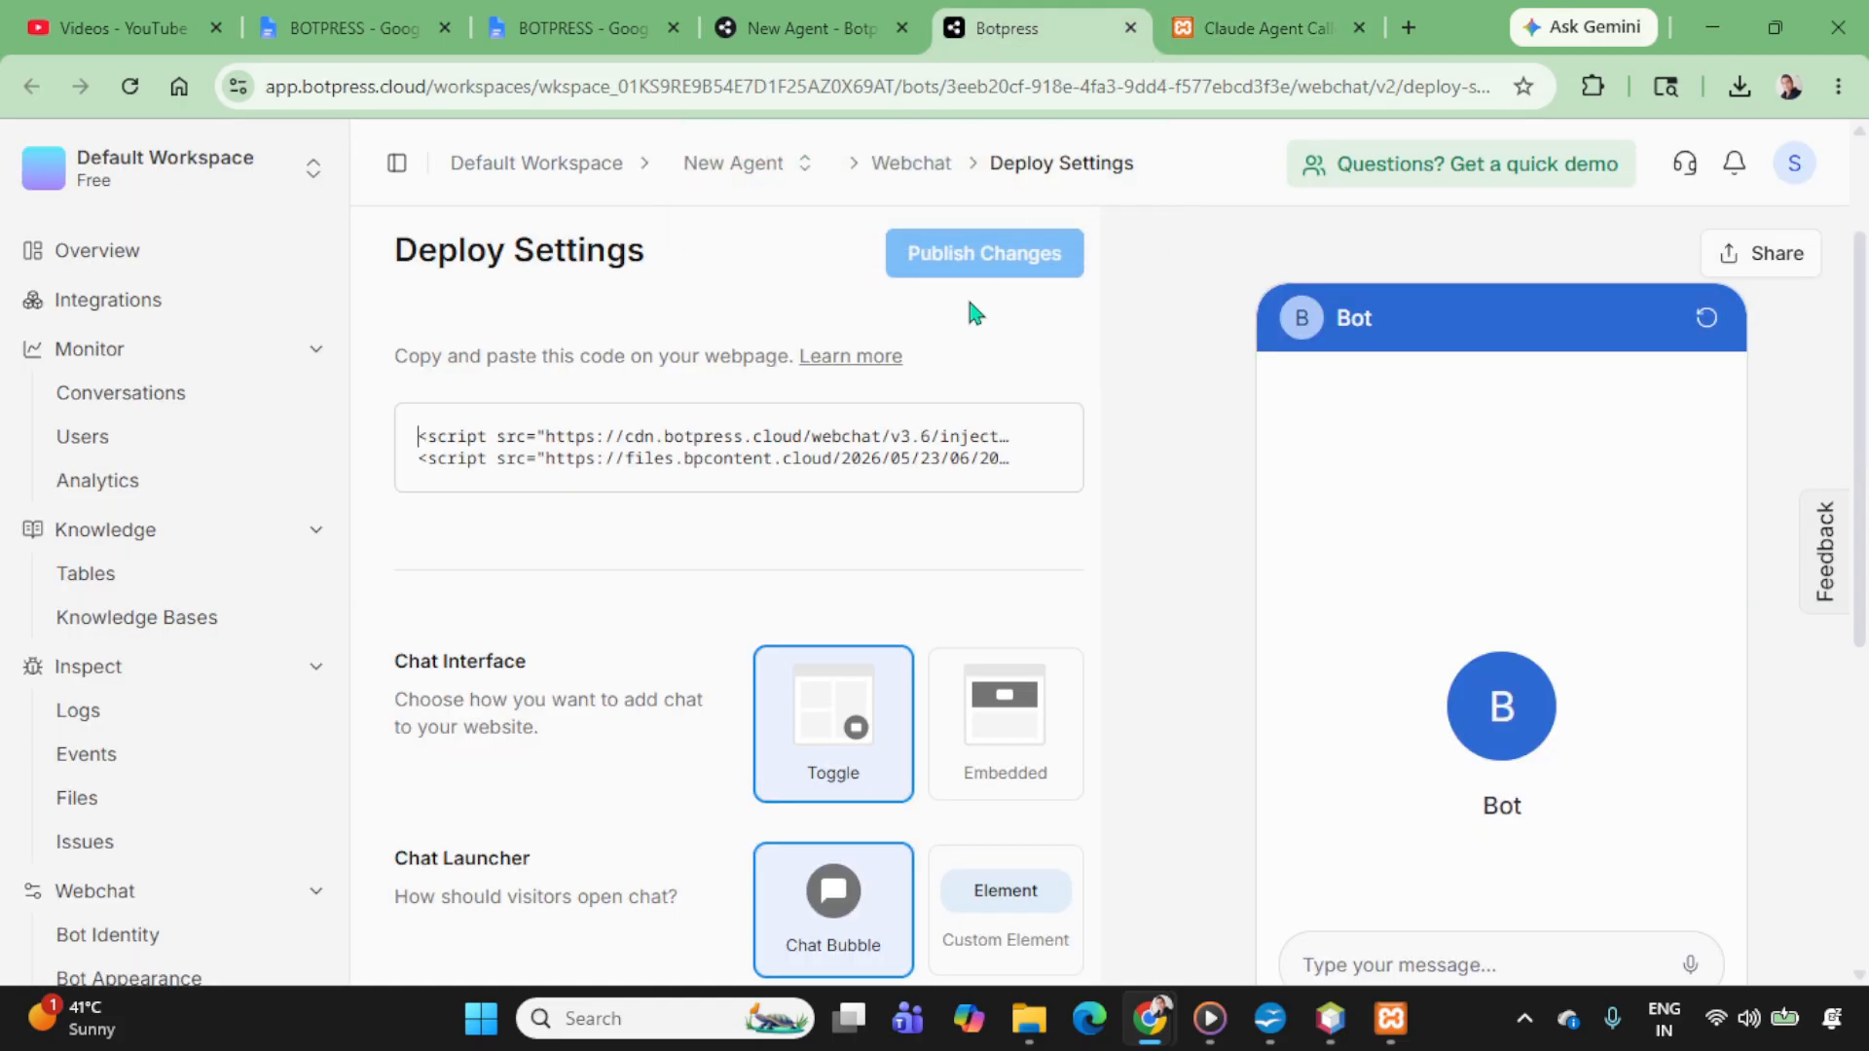
left_click(1180, 12)
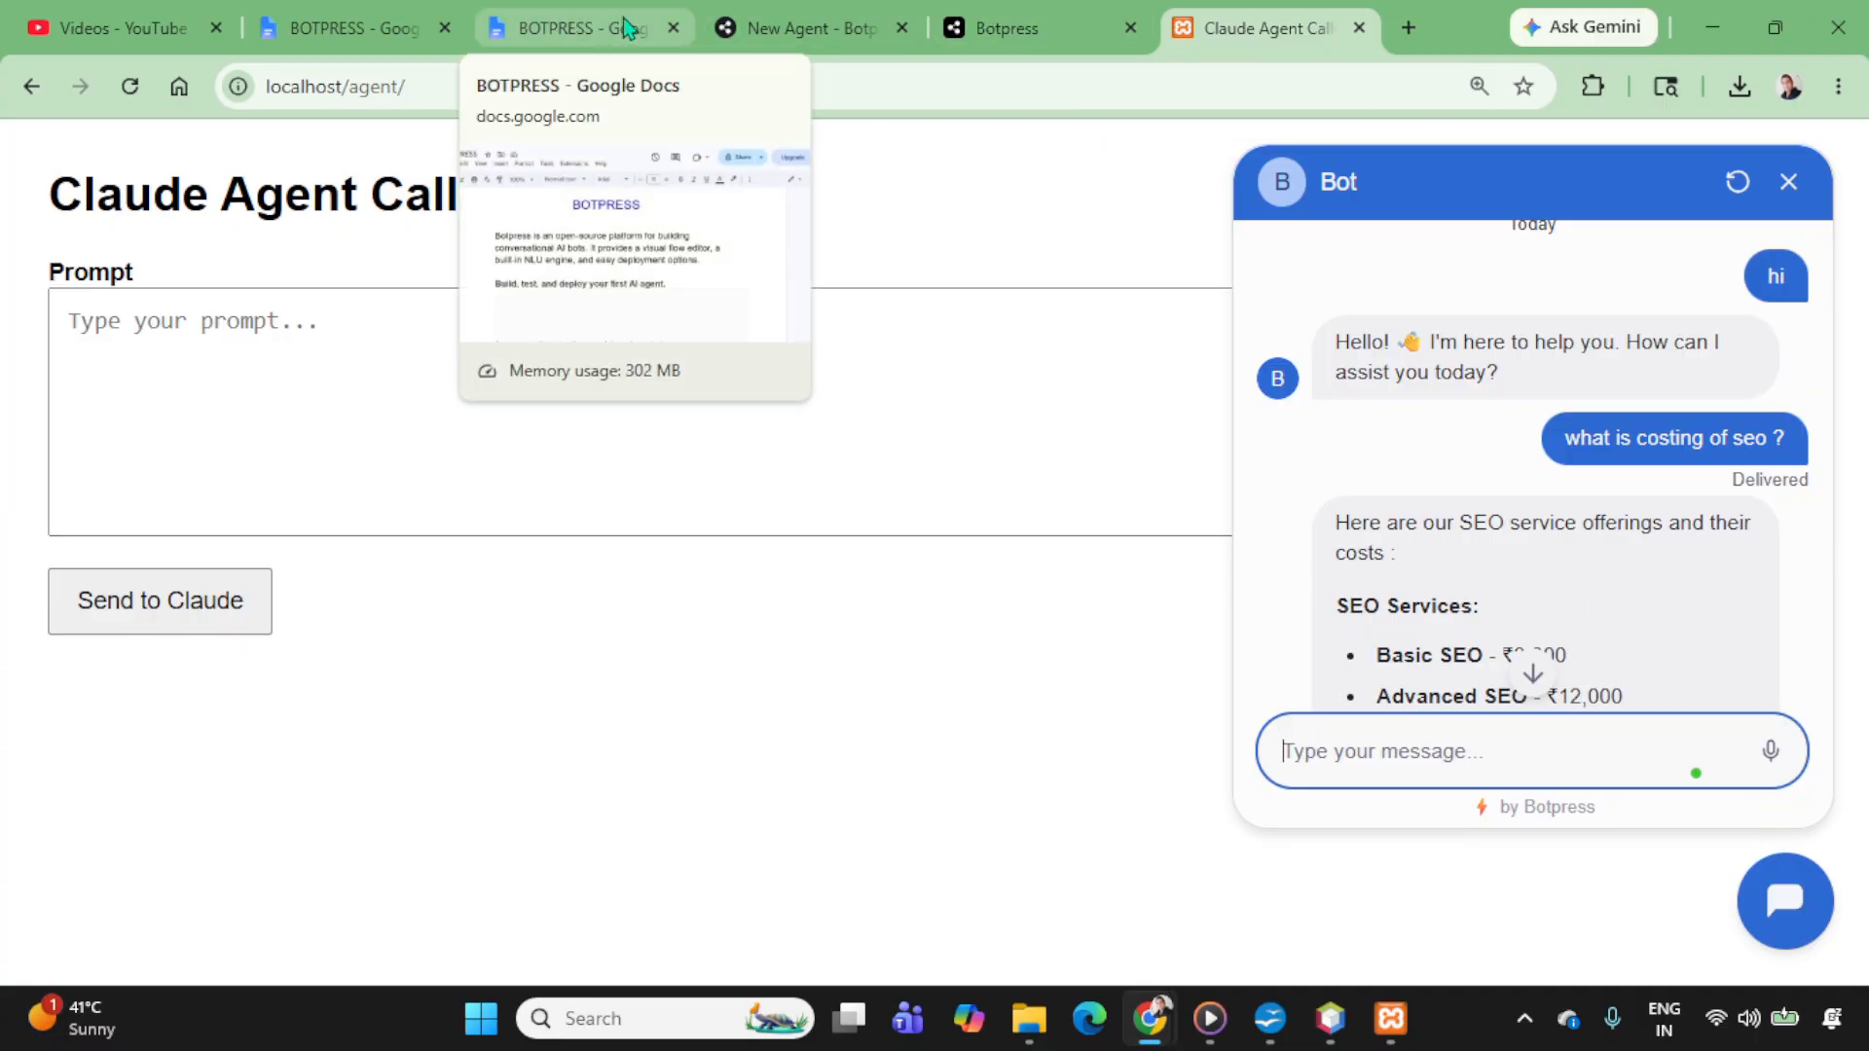
Step: Switch to the Botpress Studio flow, move AutonomousNode closer to the Start node and add an exit transition to it
left_click(804, 22)
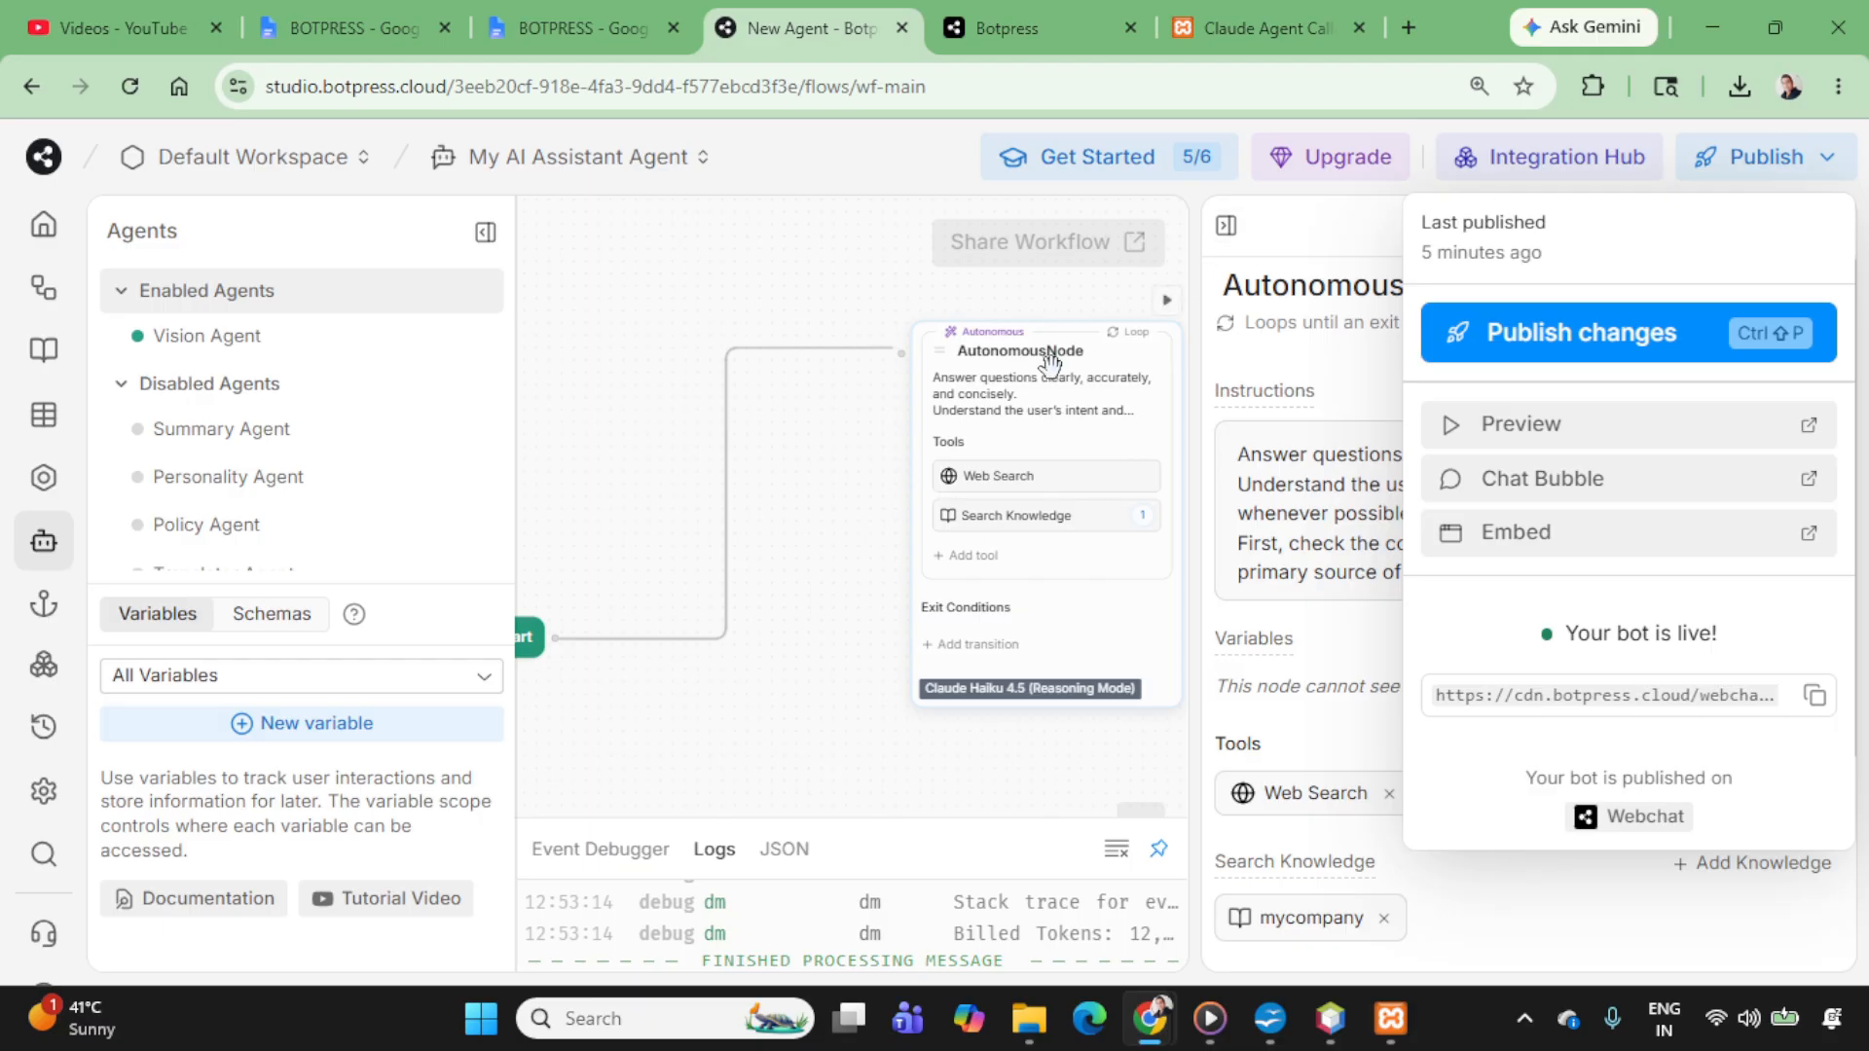
left_click(1007, 384)
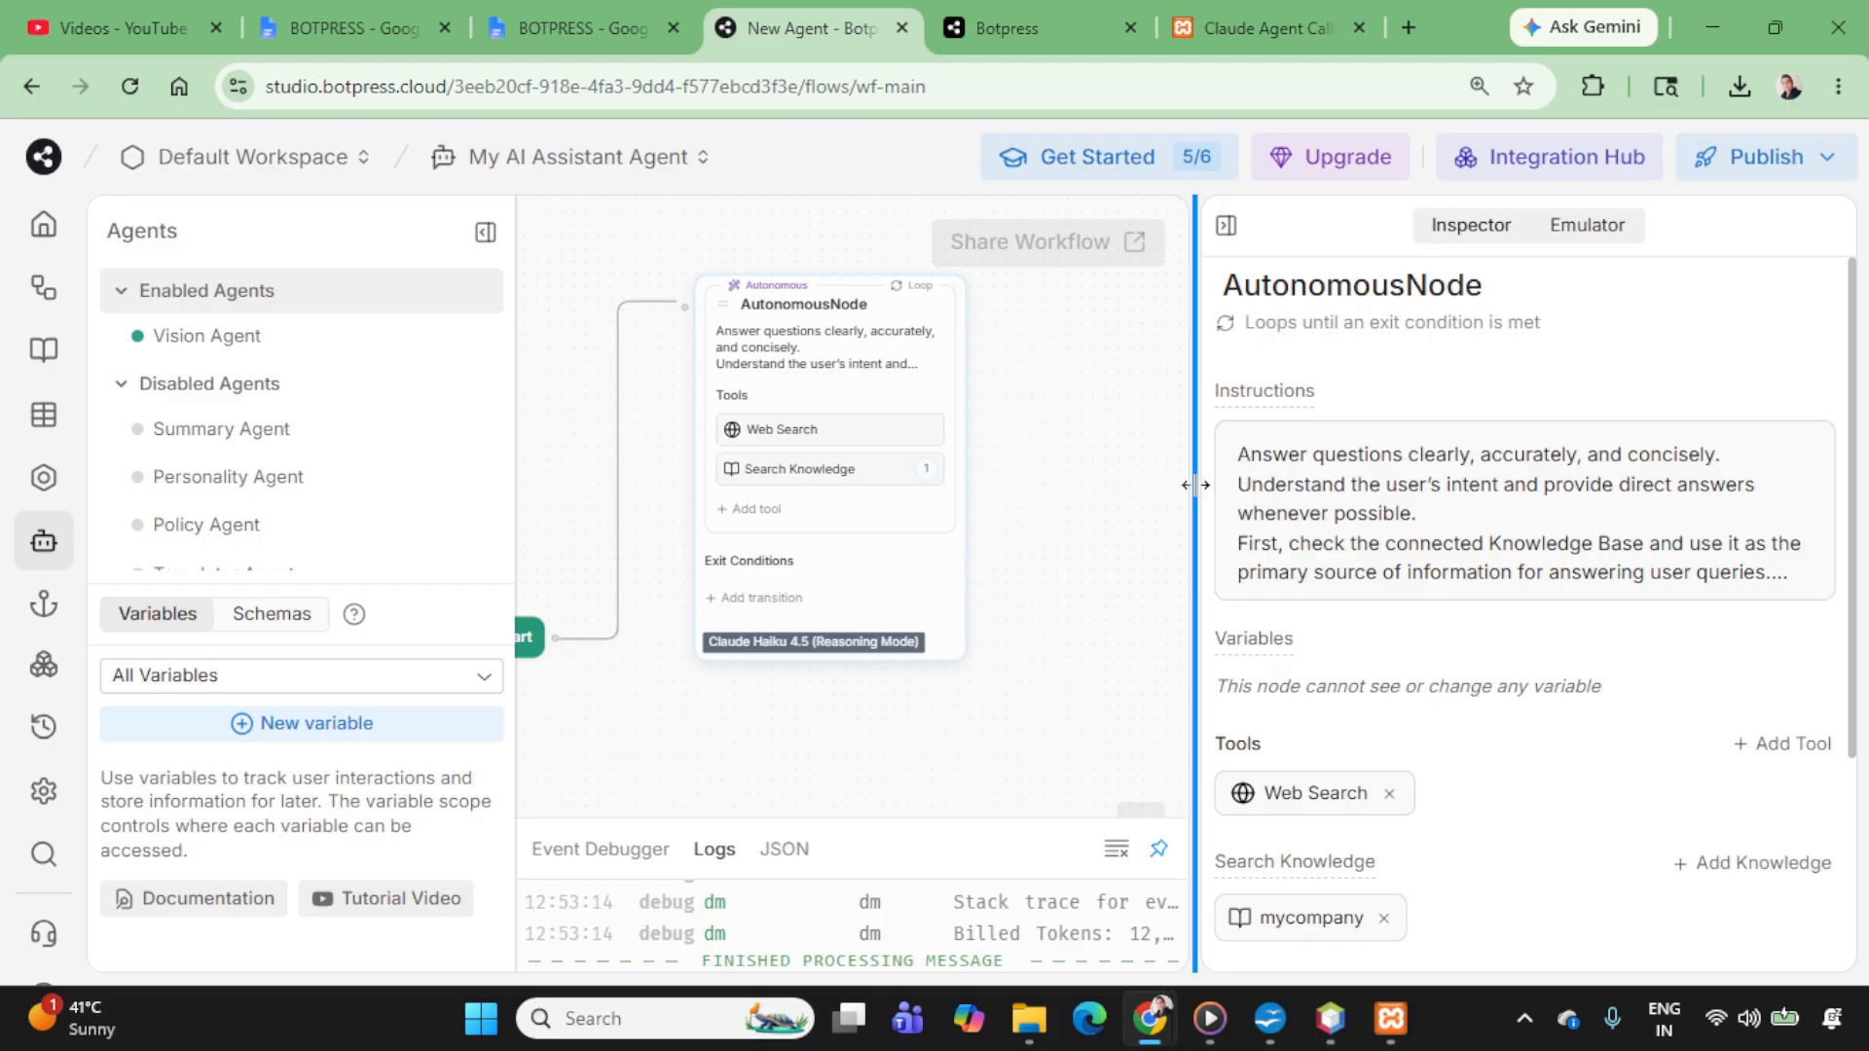
left_click_drag(1197, 484, 1405, 484)
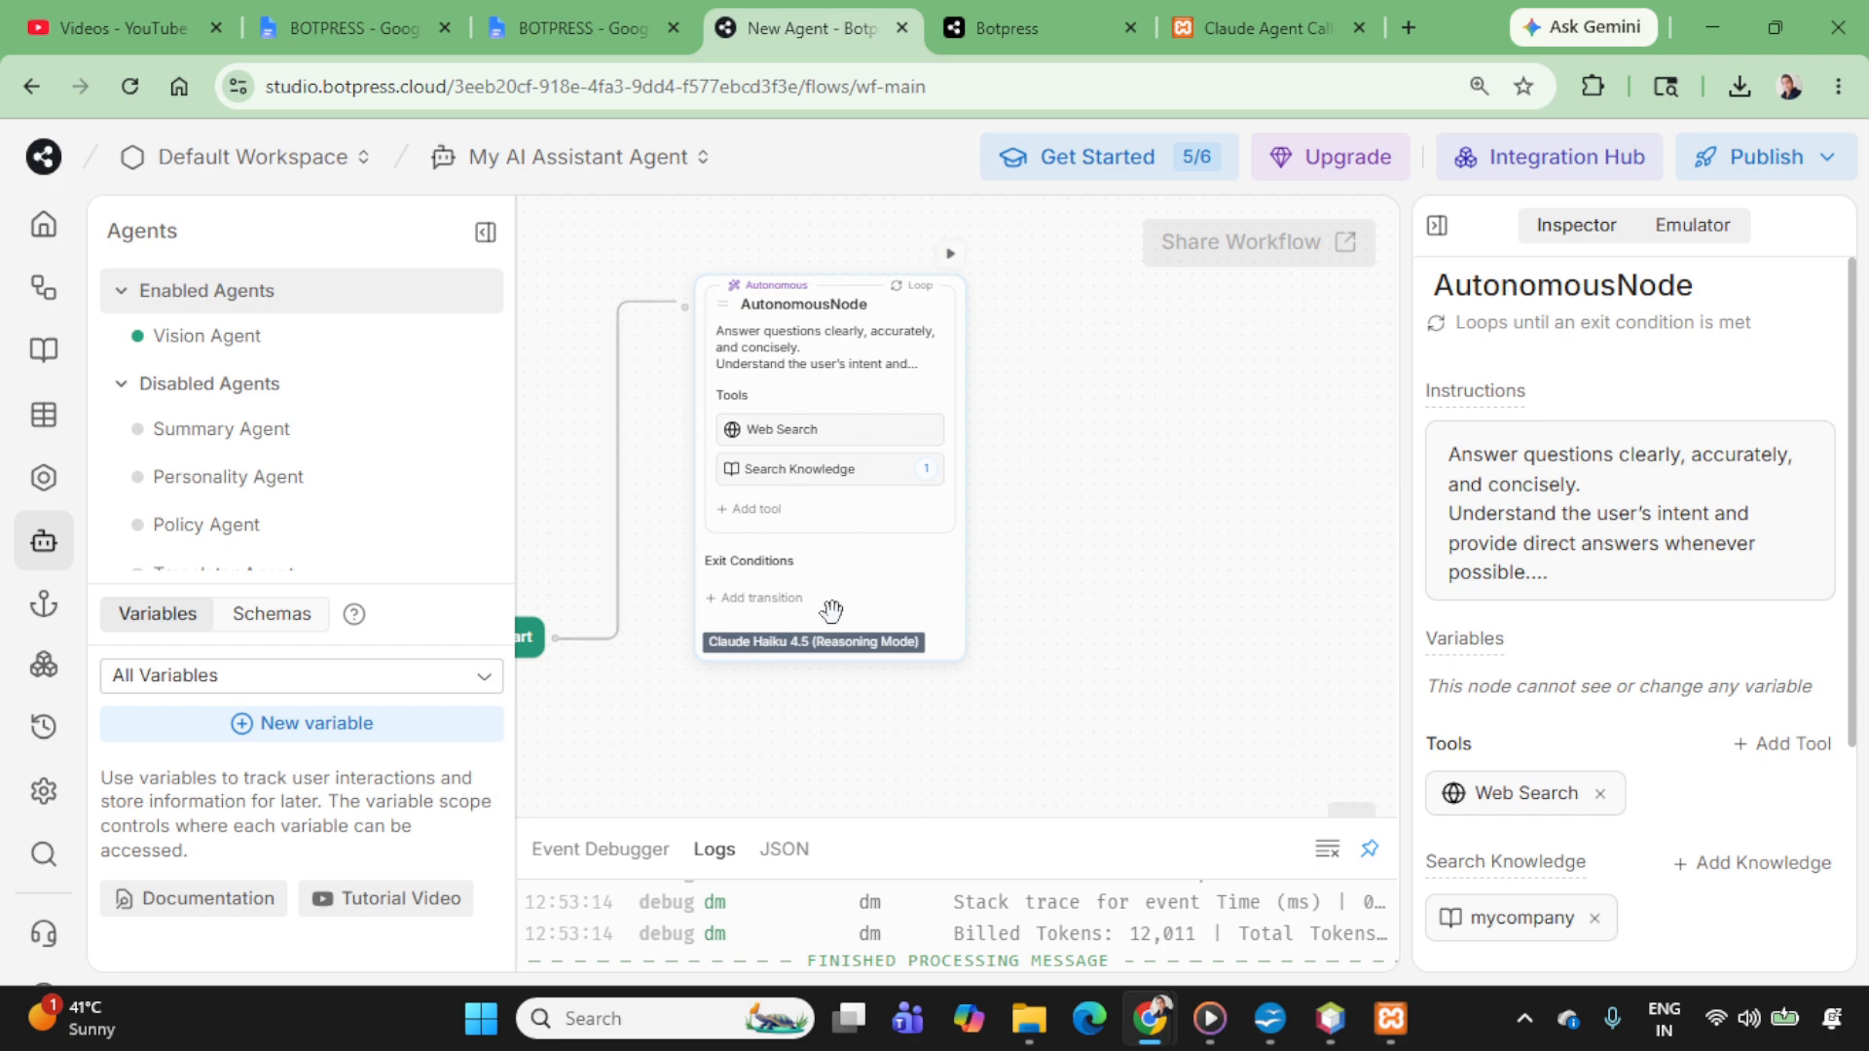
left_click(765, 598)
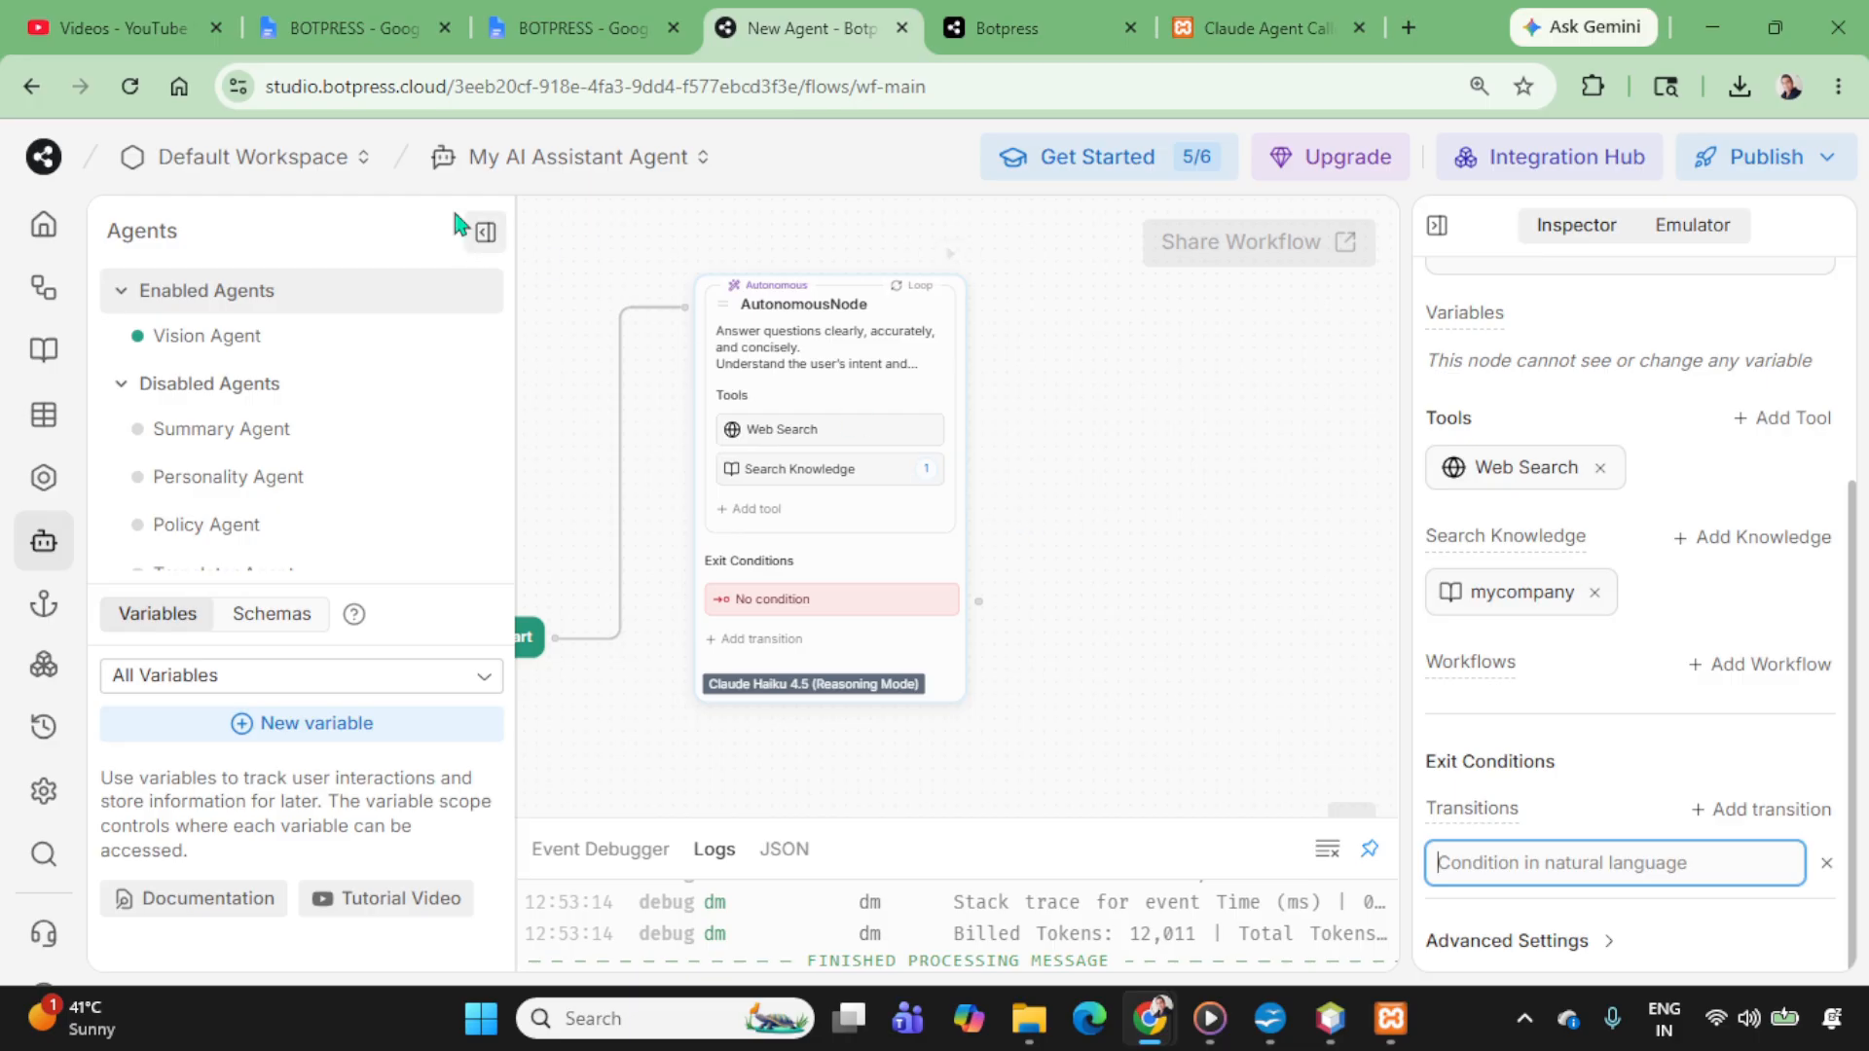
Step: In the BOTPRESS Google Doc, select and copy the sentence about a user wanting to talk to a human
left_click(343, 37)
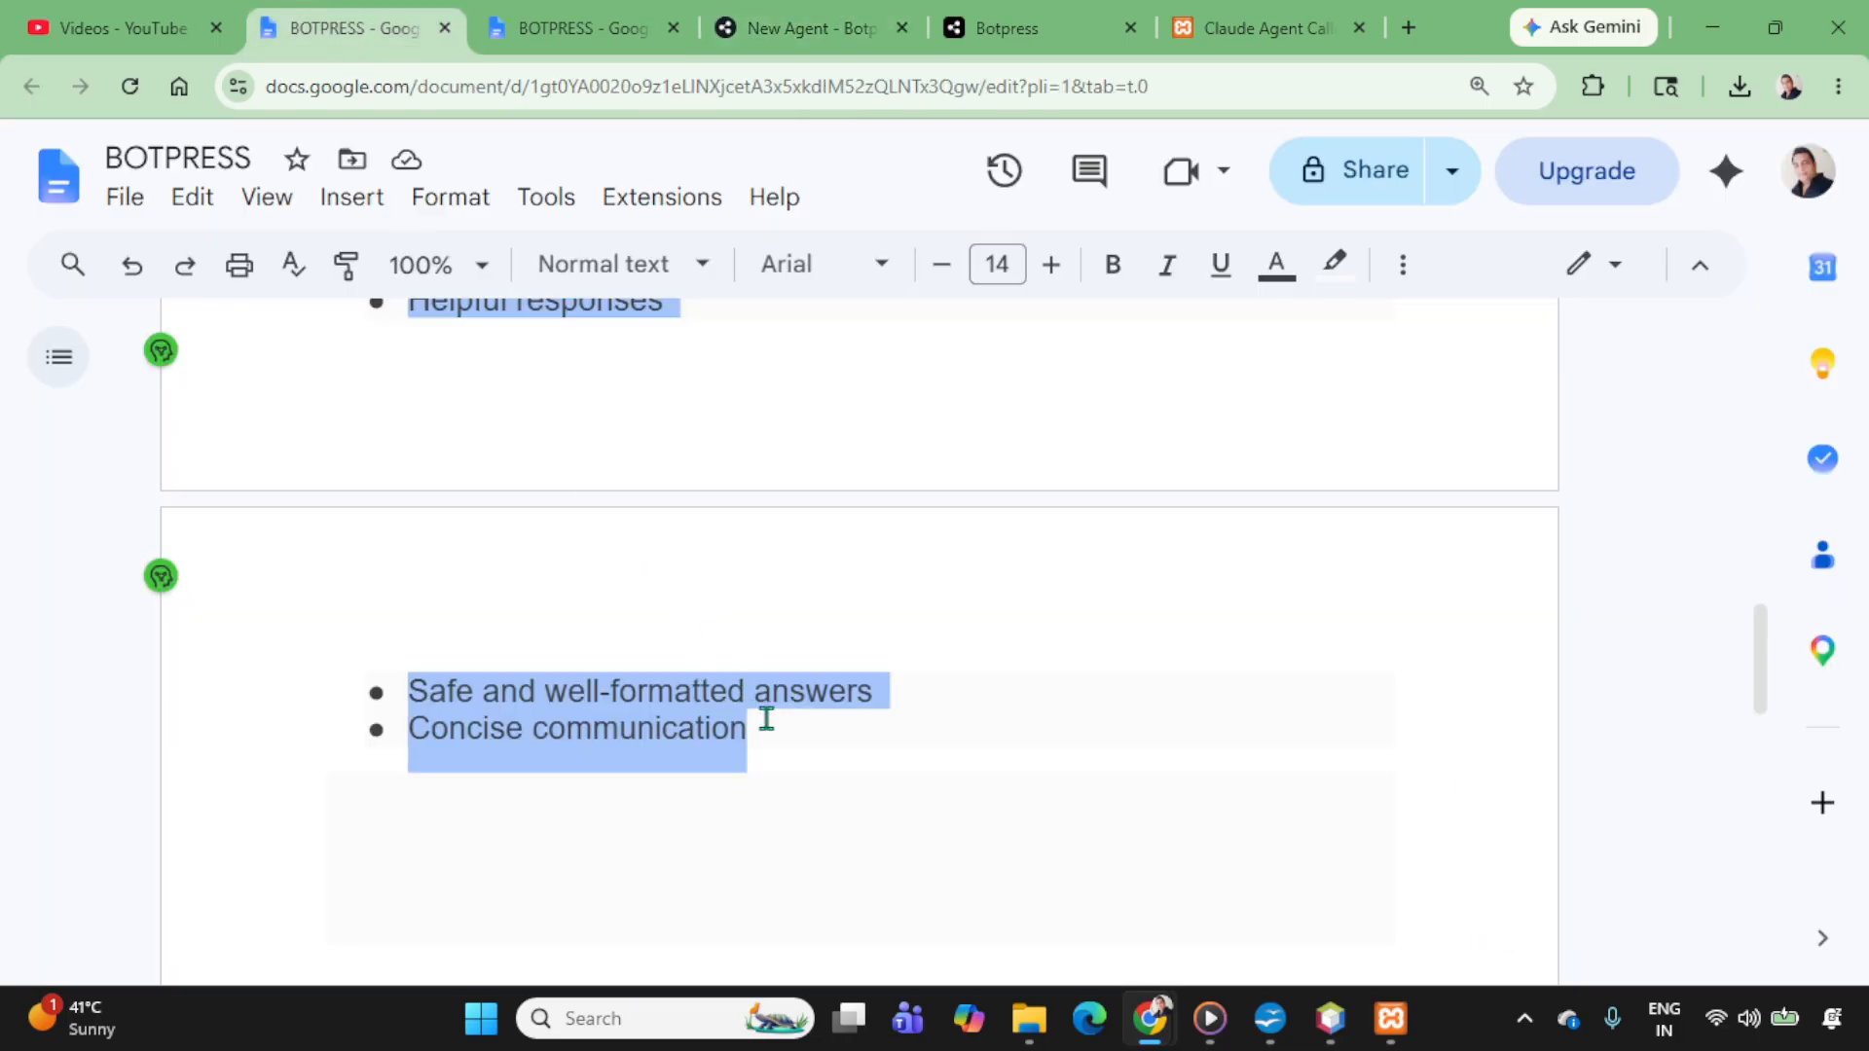
scroll(768, 721, "down", 8)
scroll(756, 714, "up", 4)
left_click(677, 679)
left_click_drag(633, 686, 294, 631)
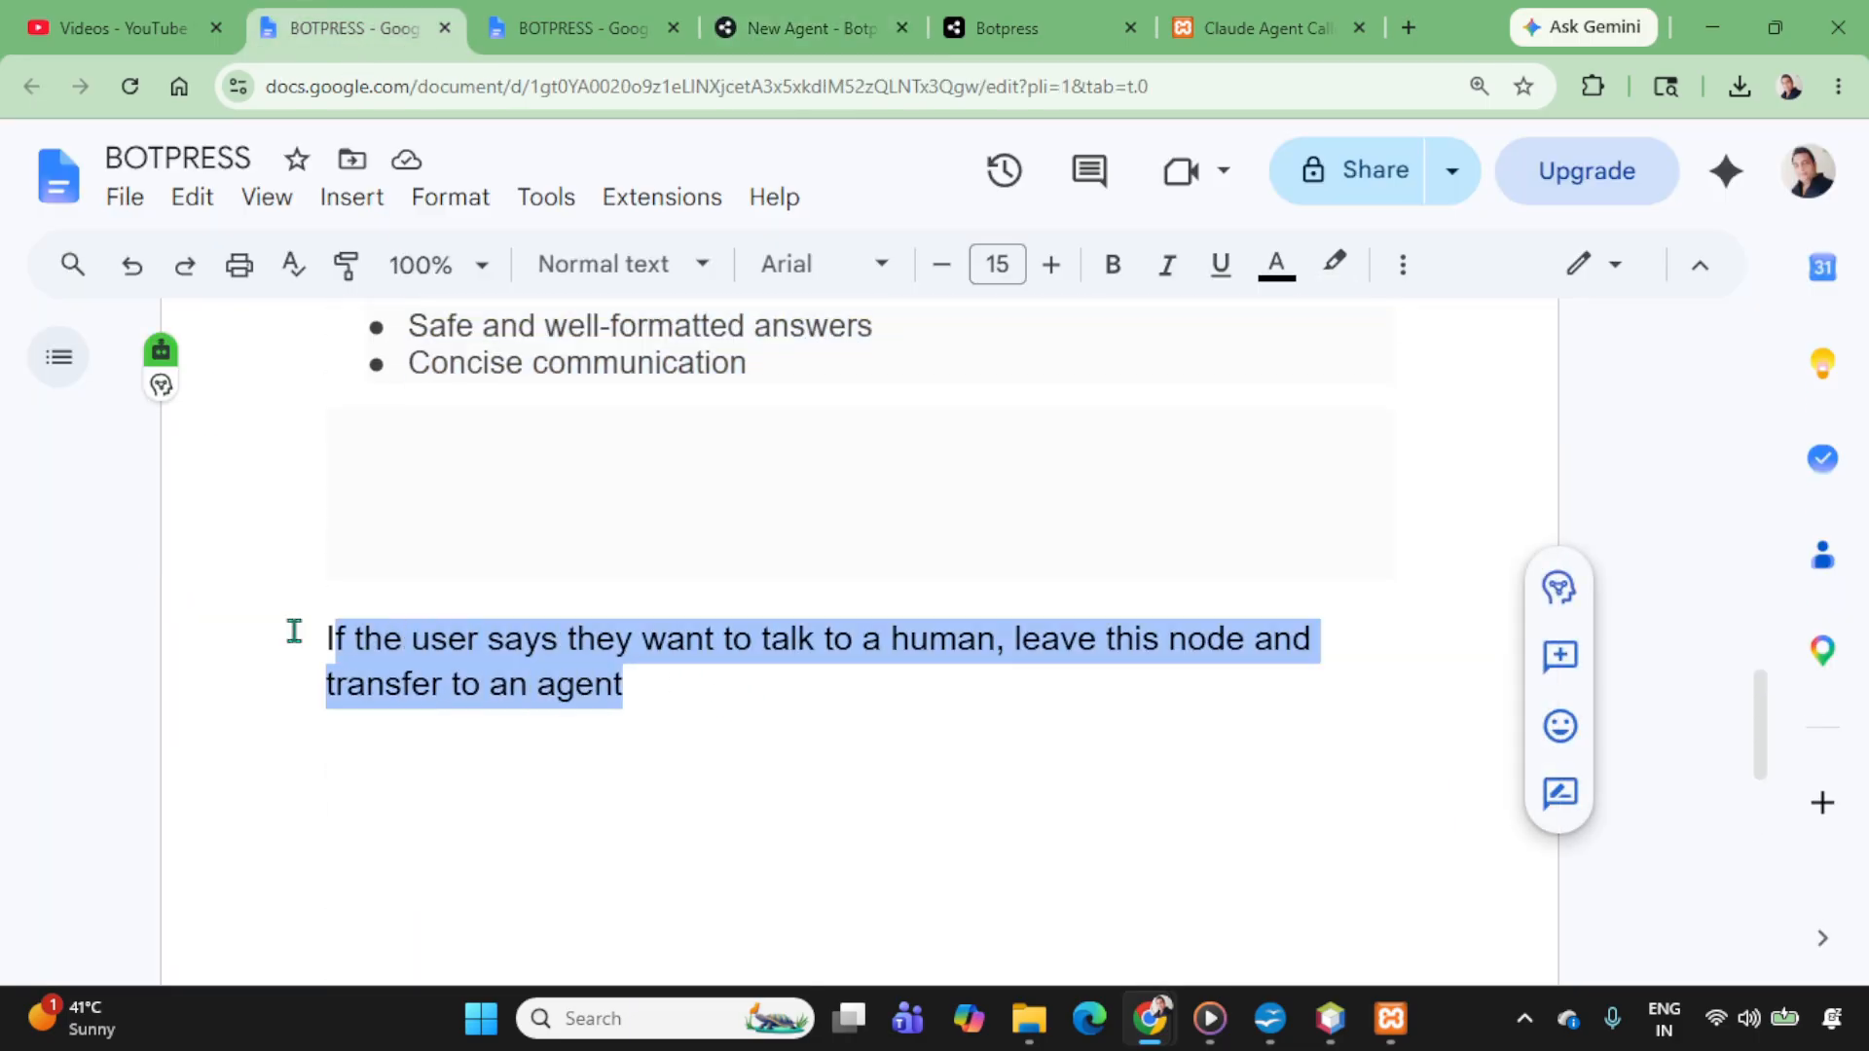
Step: In Botpress Studio, paste "If the user says they want to talk to a human, leave this node and transfer to an agent" as the transition condition
left_click(623, 28)
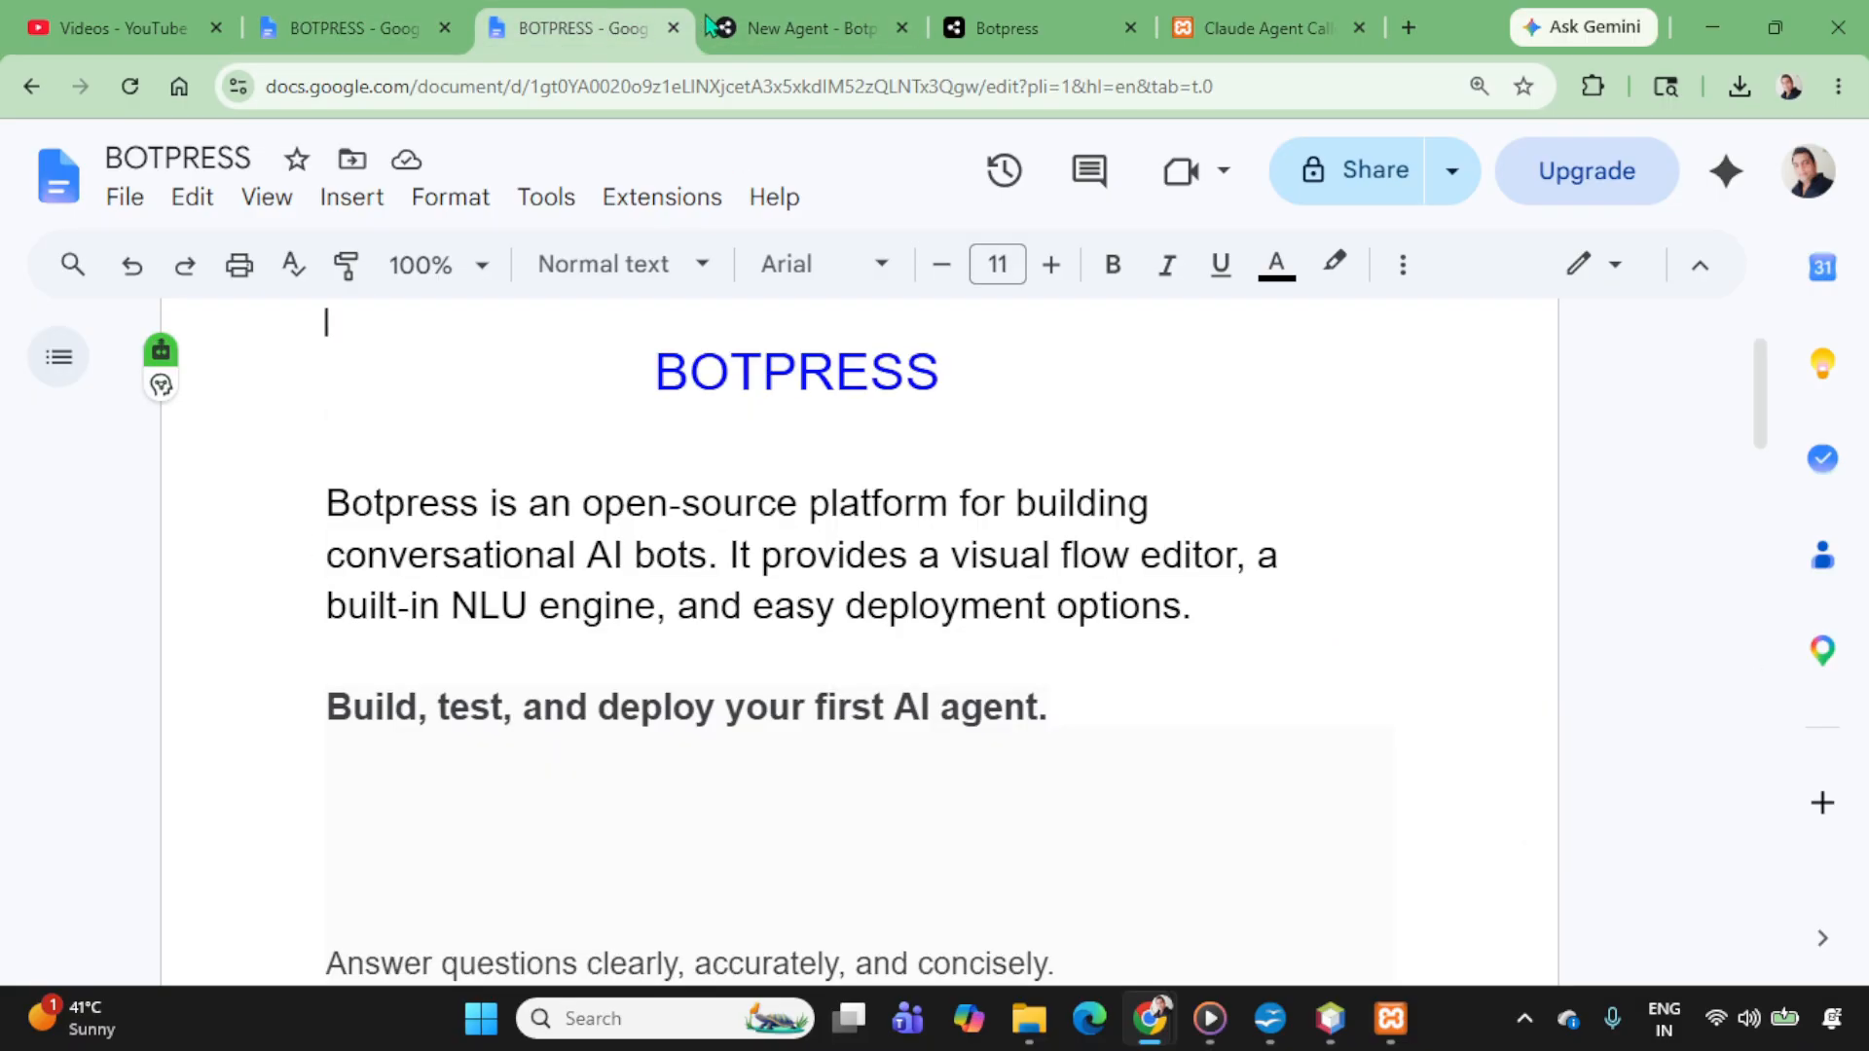
left_click(748, 28)
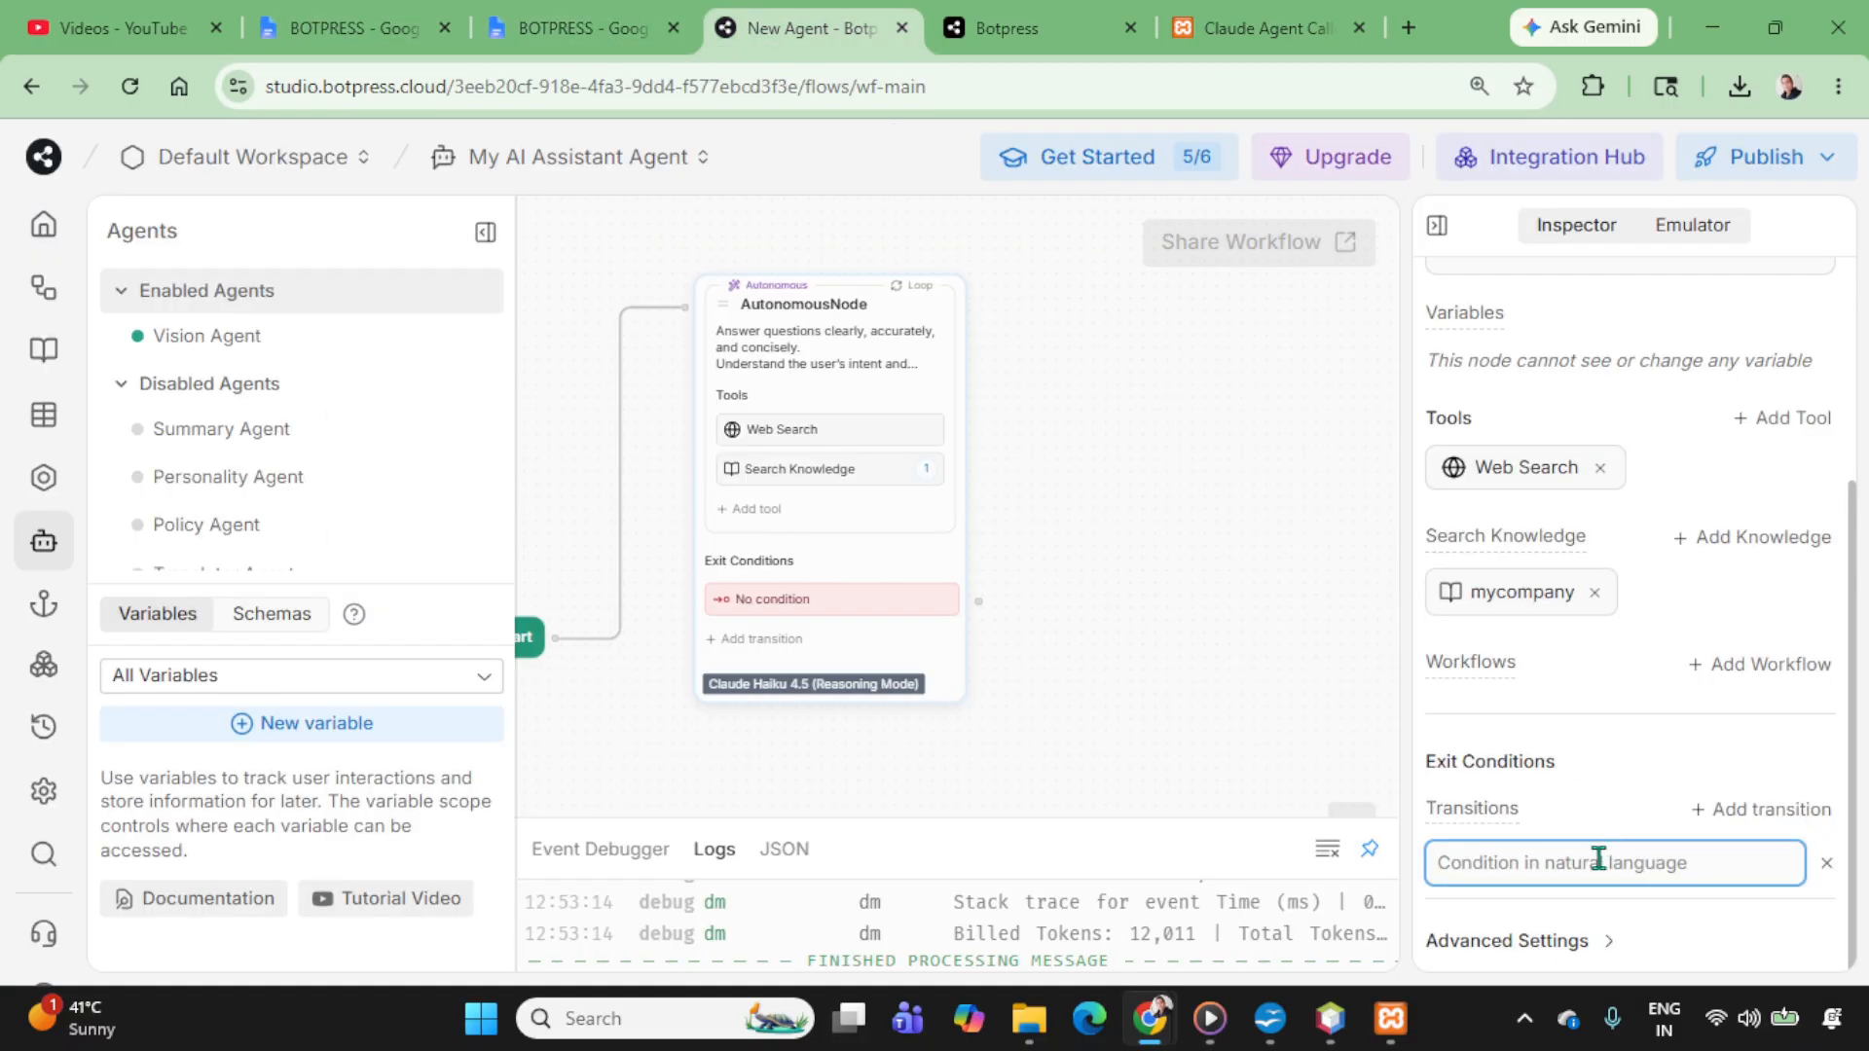
key("ctrl+v")
key("Home")
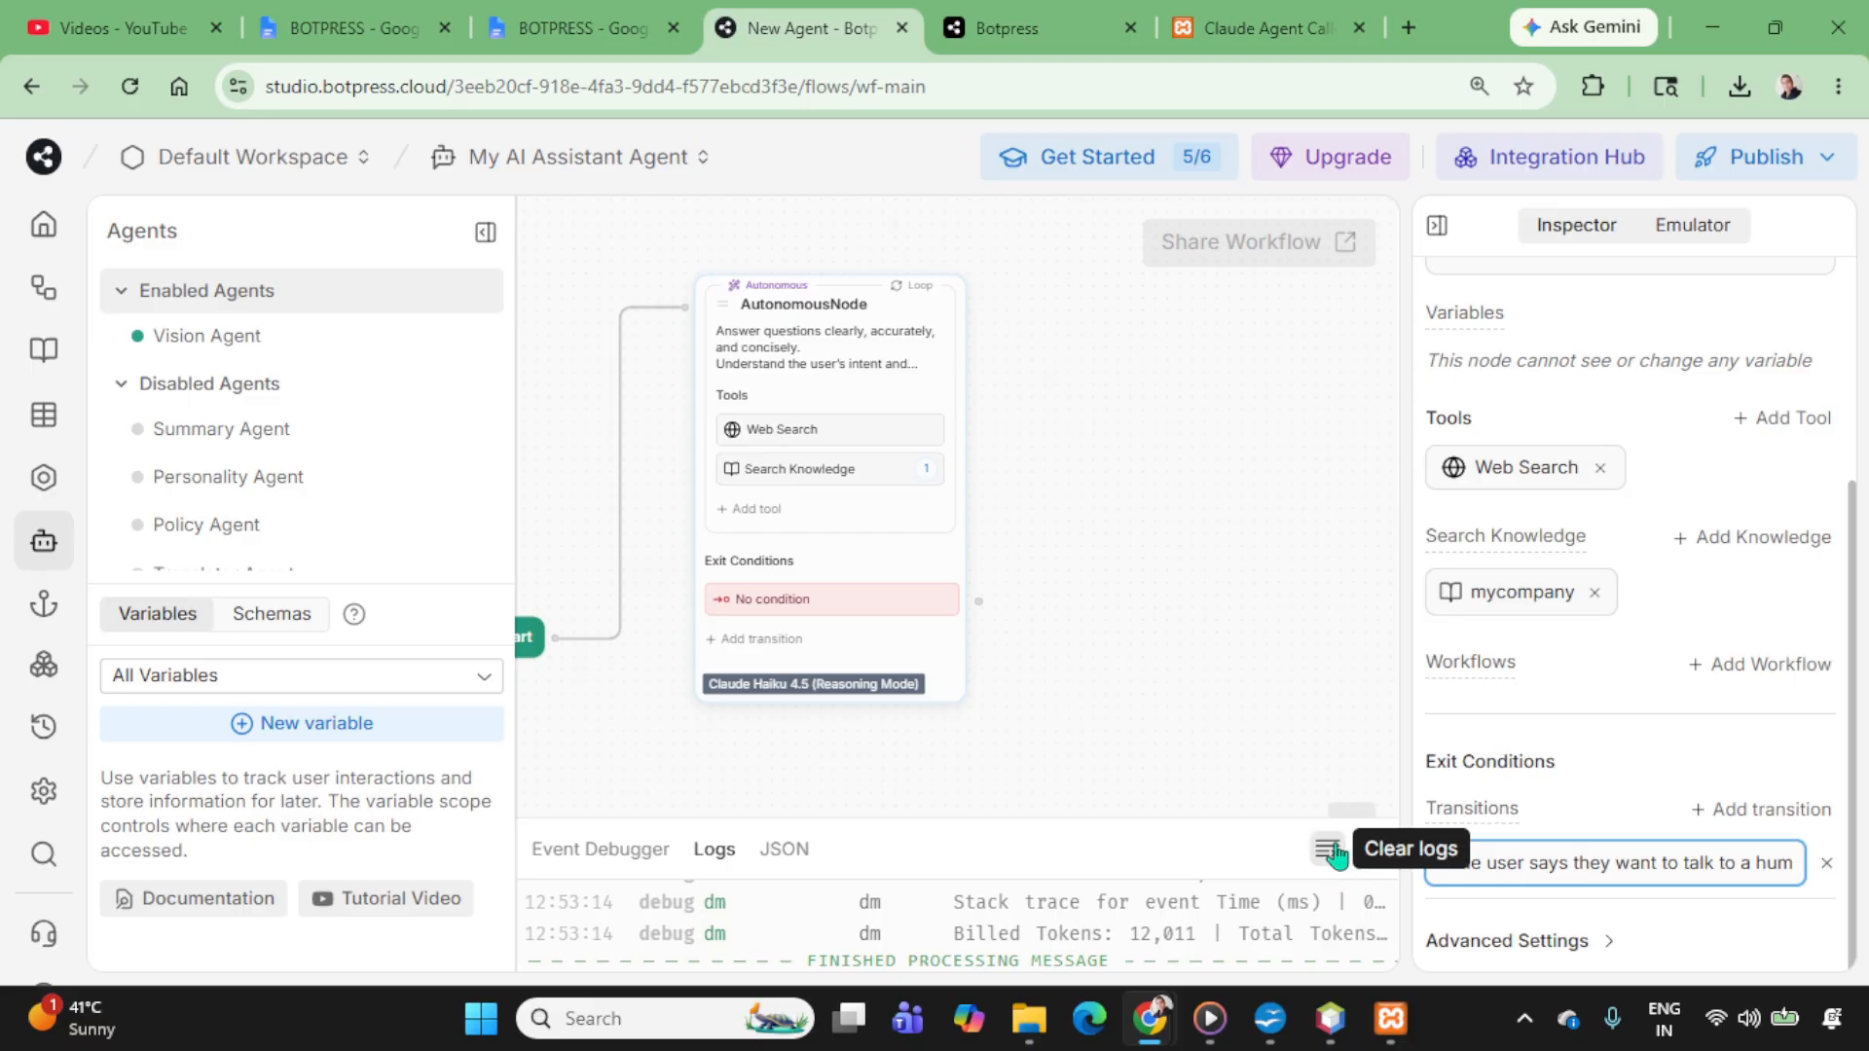
mouse_move(1545, 863)
left_mouse_down()
mouse_move(1791, 867)
mouse_move(1509, 862)
left_mouse_up()
left_click_drag(1707, 864, 1784, 873)
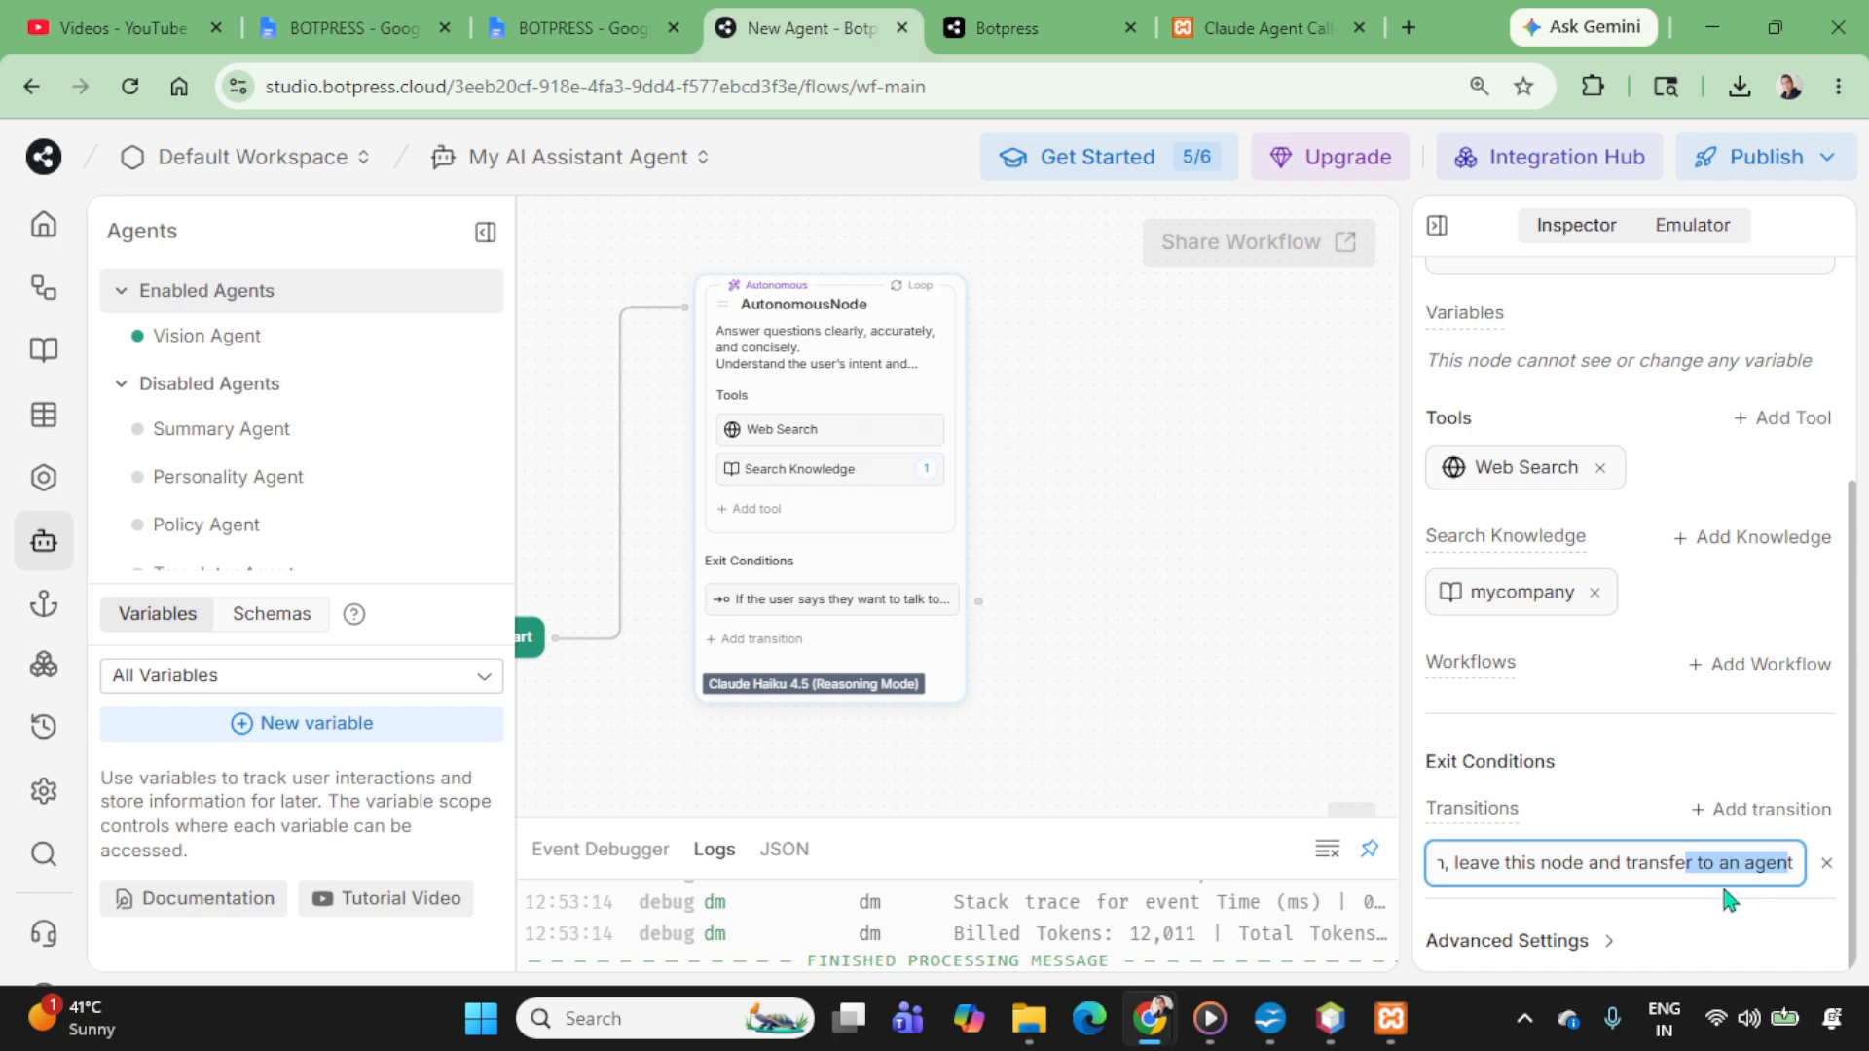
left_click(1234, 771)
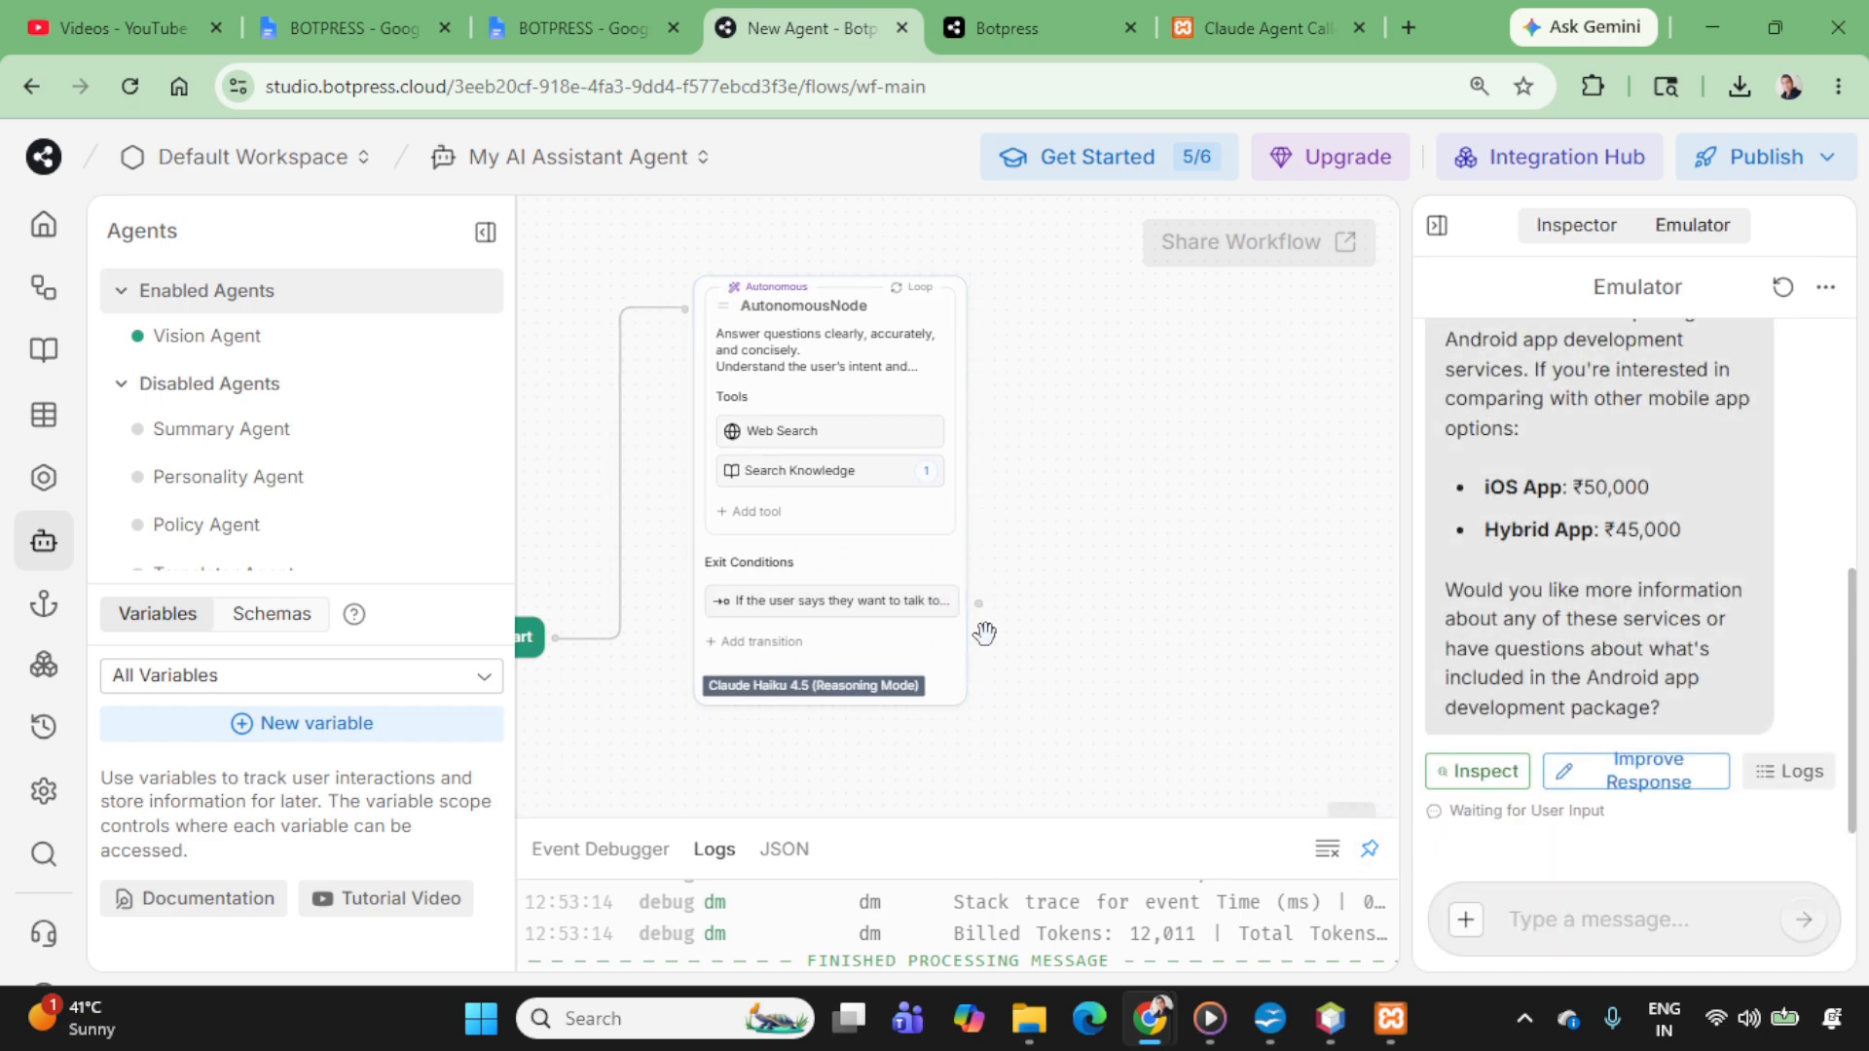
Step: Add a Standard Node to the right of AutonomousNode and connect the talk-to-a-human transition to it
right_click(1083, 421)
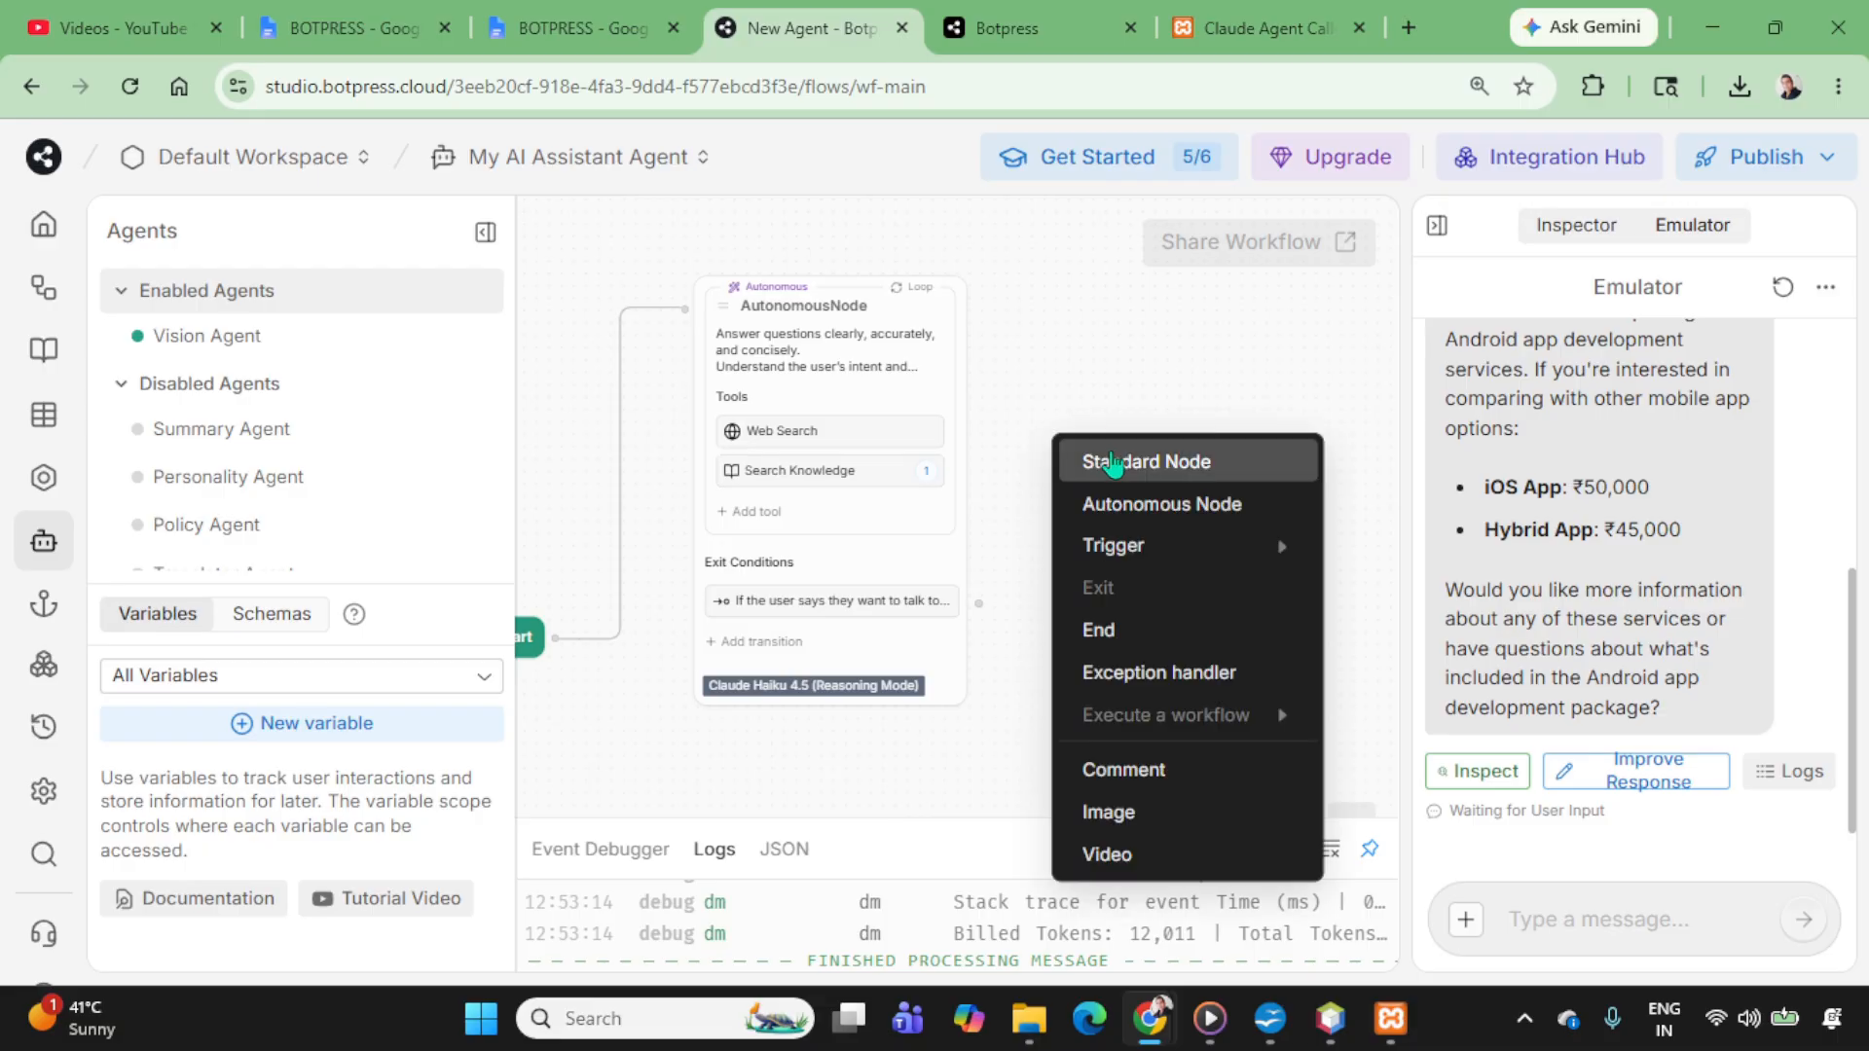
left_click(1095, 459)
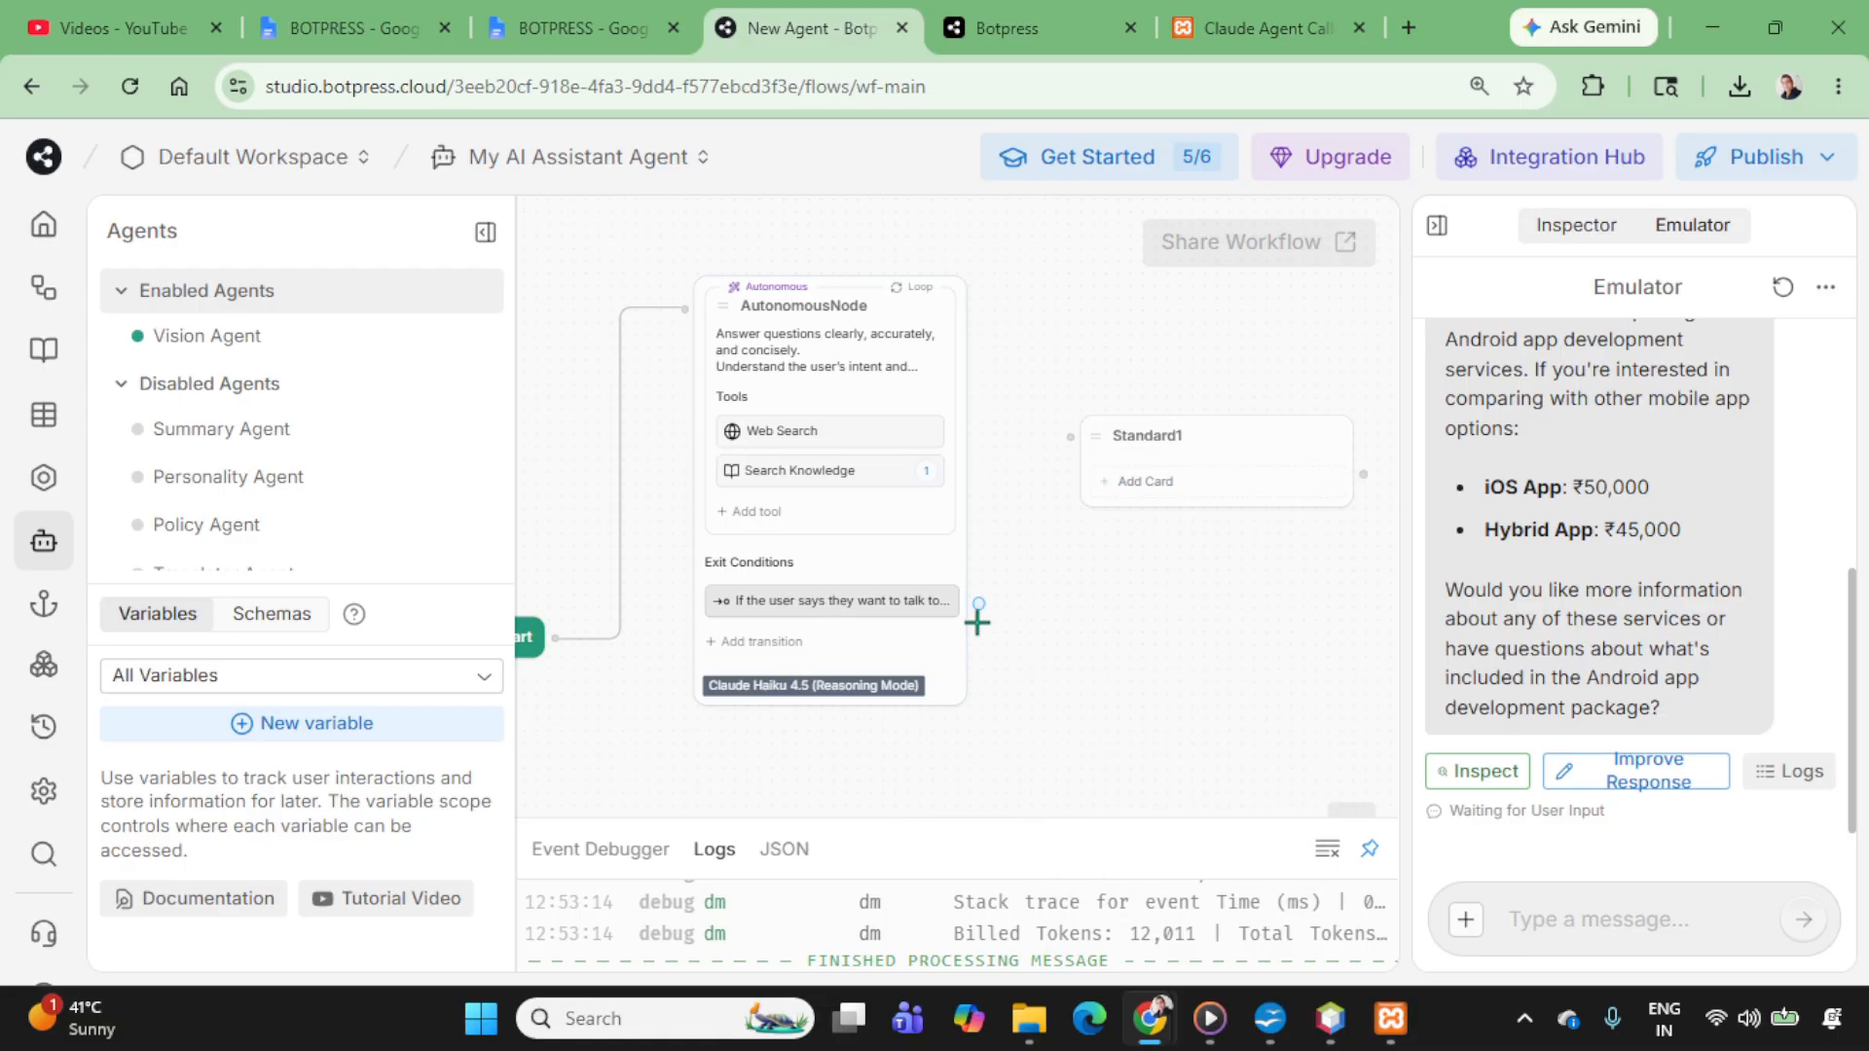
left_click_drag(979, 604, 1075, 457)
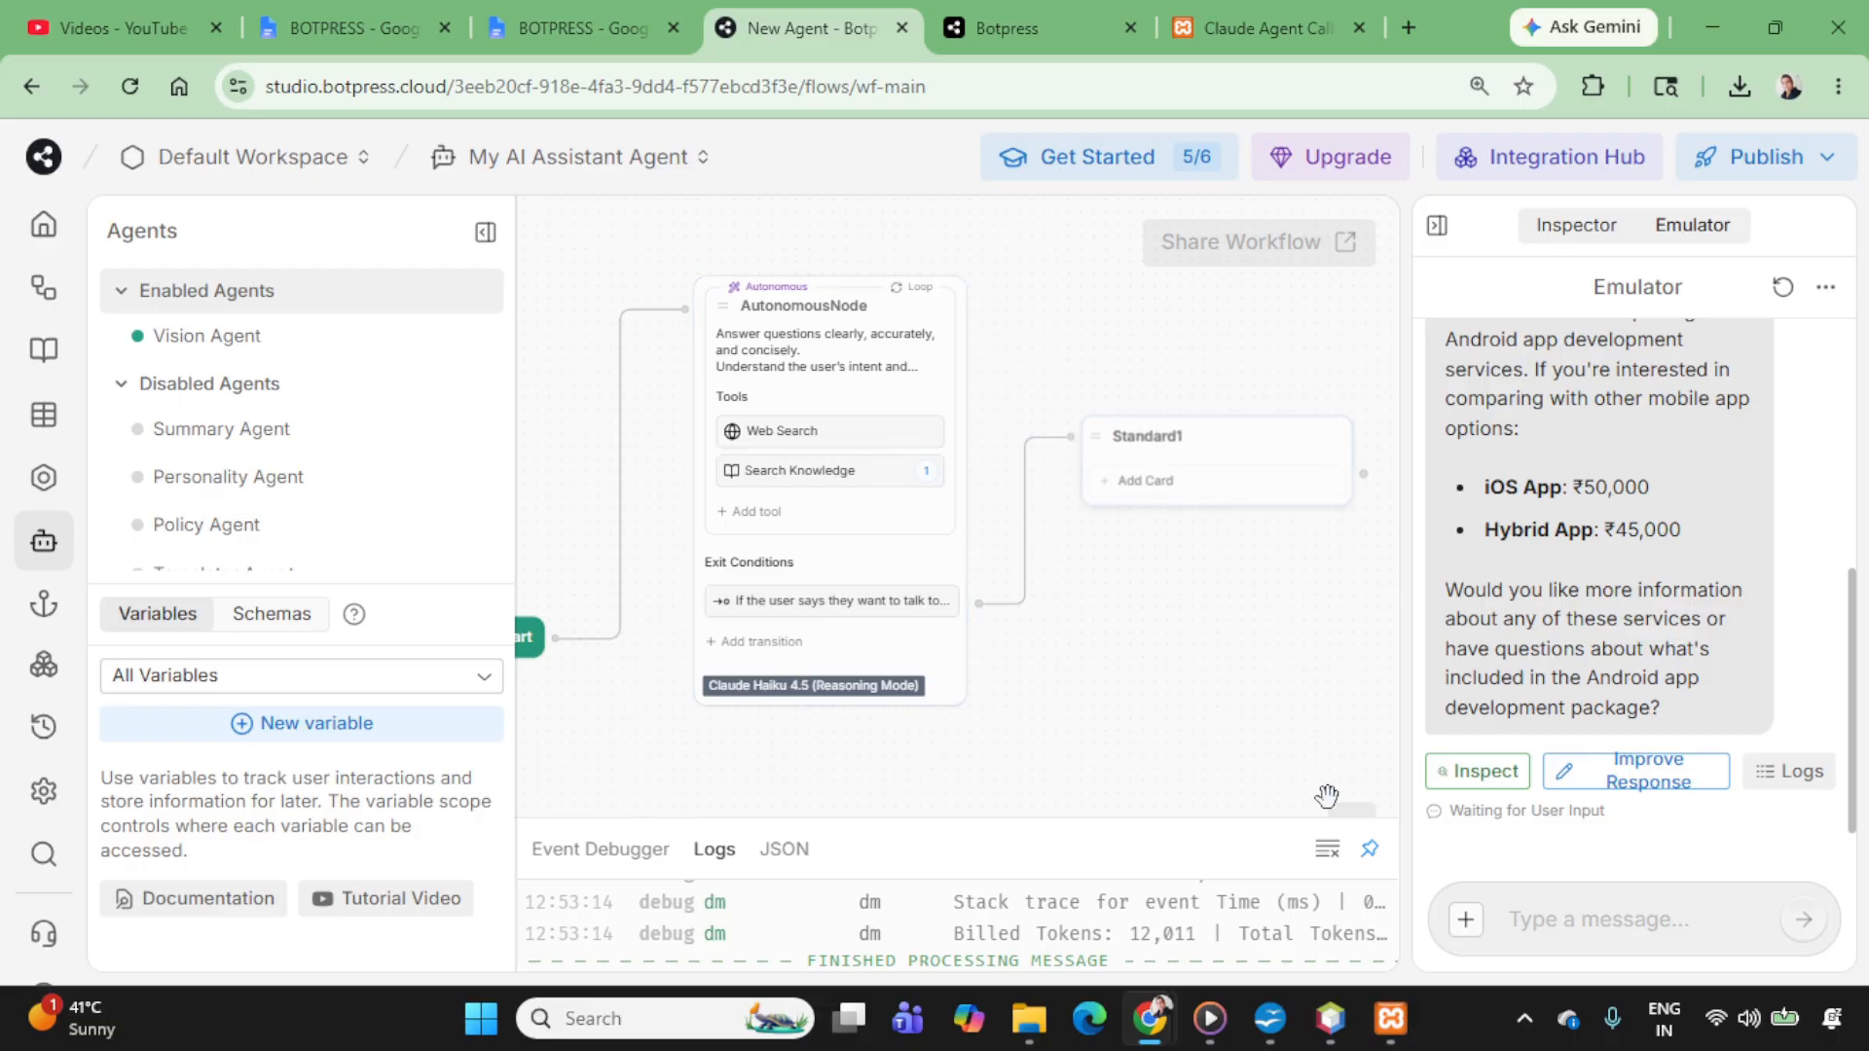
Step: Add a Text card to the new standard node with the message "We will call you"
left_click(1221, 487)
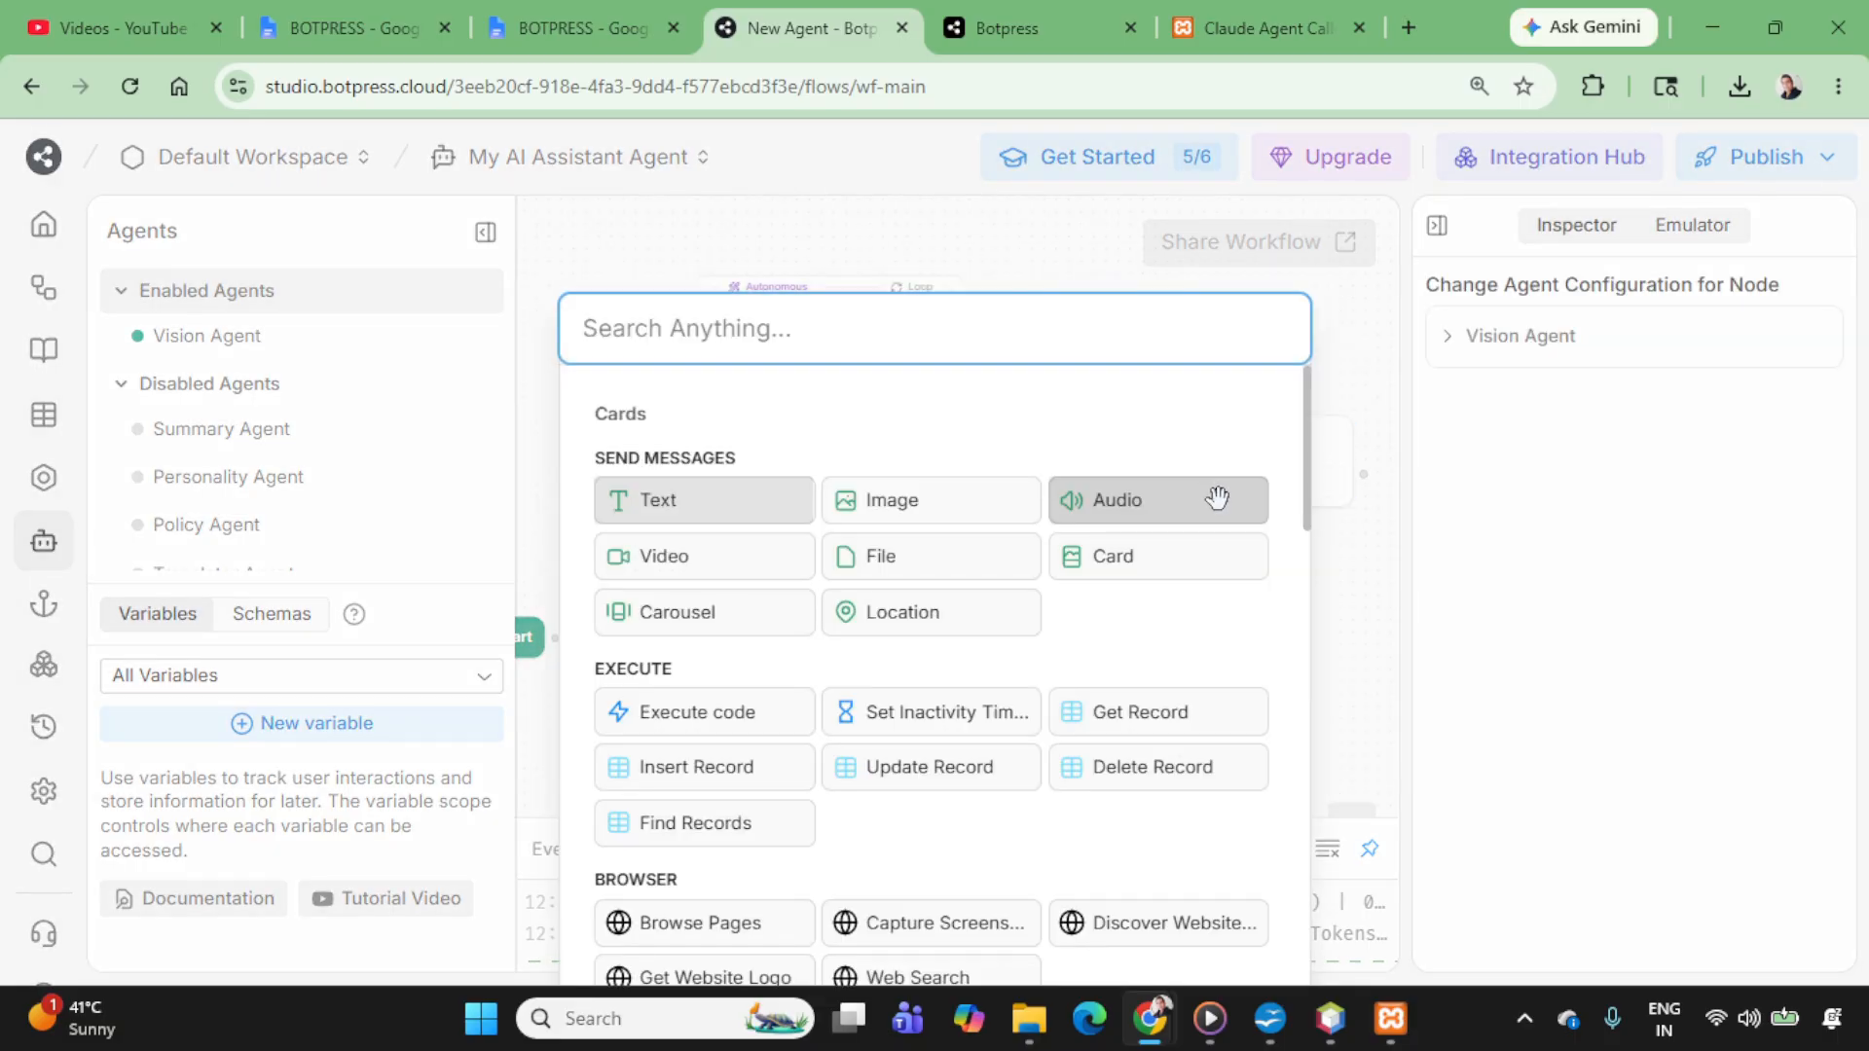
left_click(750, 499)
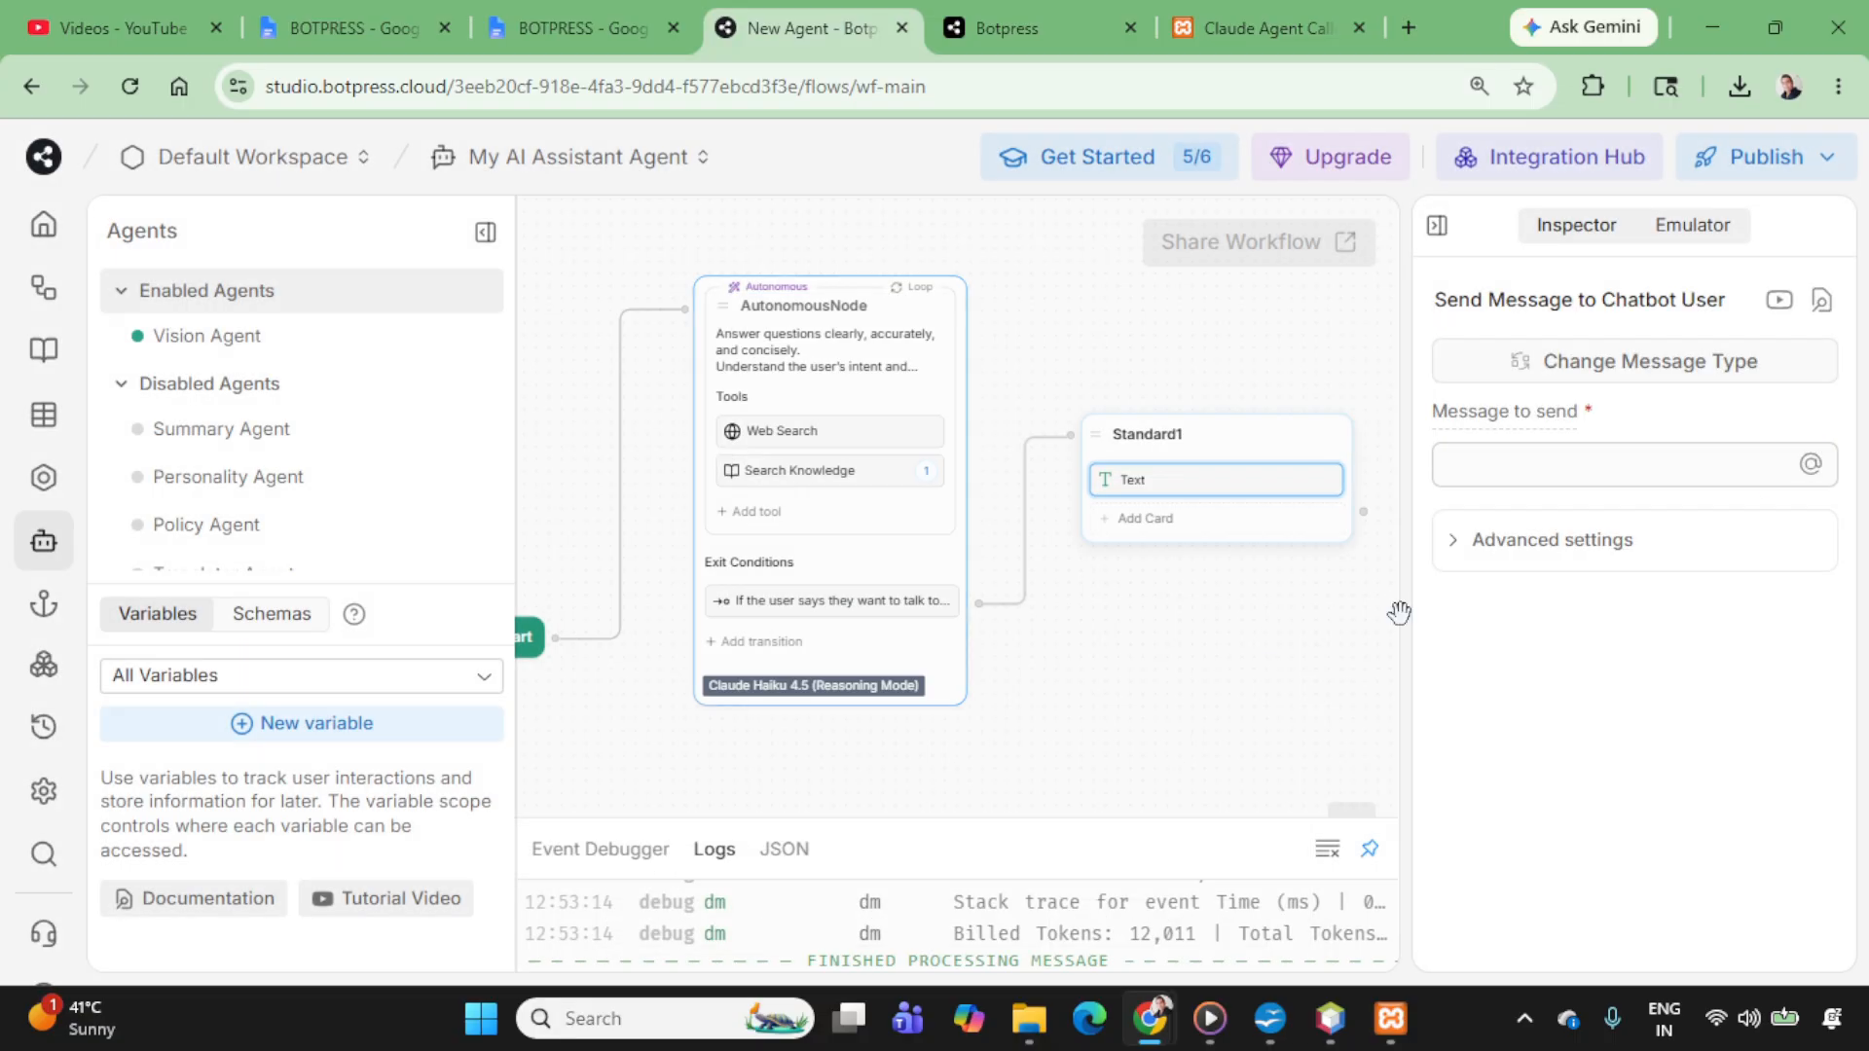
left_click(1632, 456)
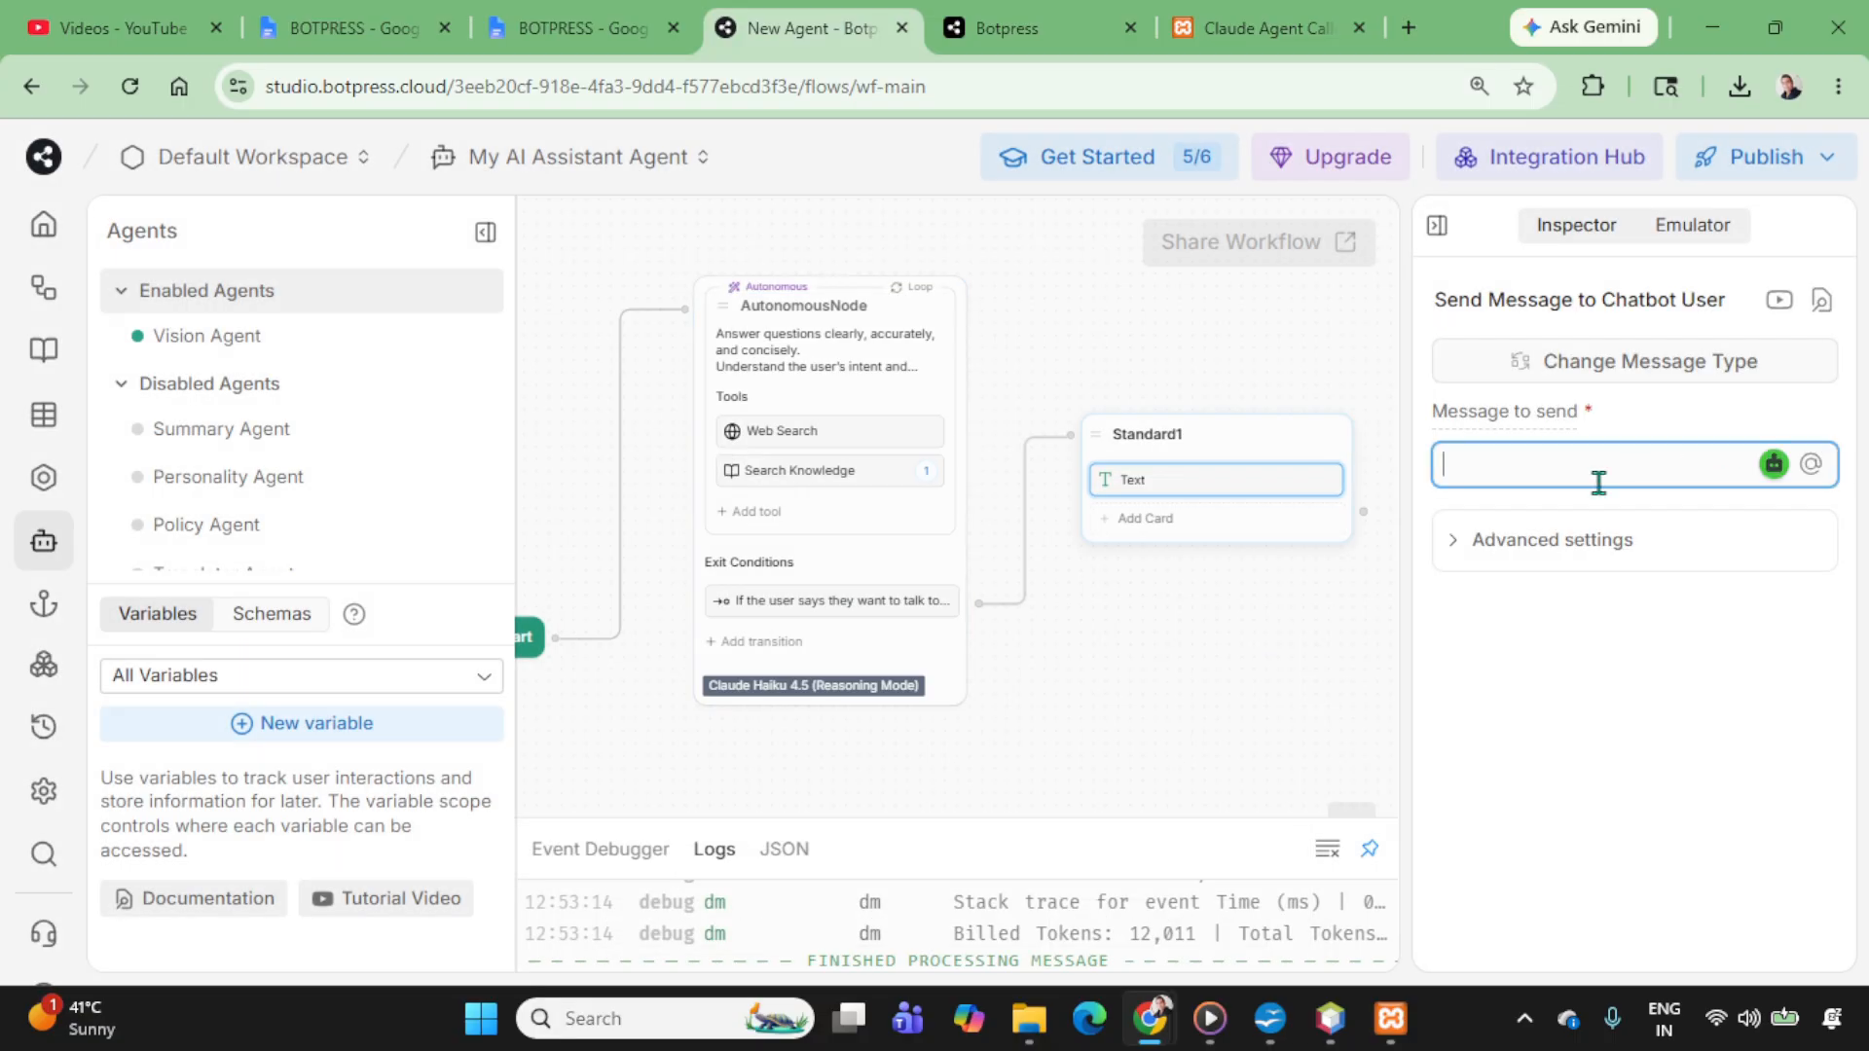
type("We will")
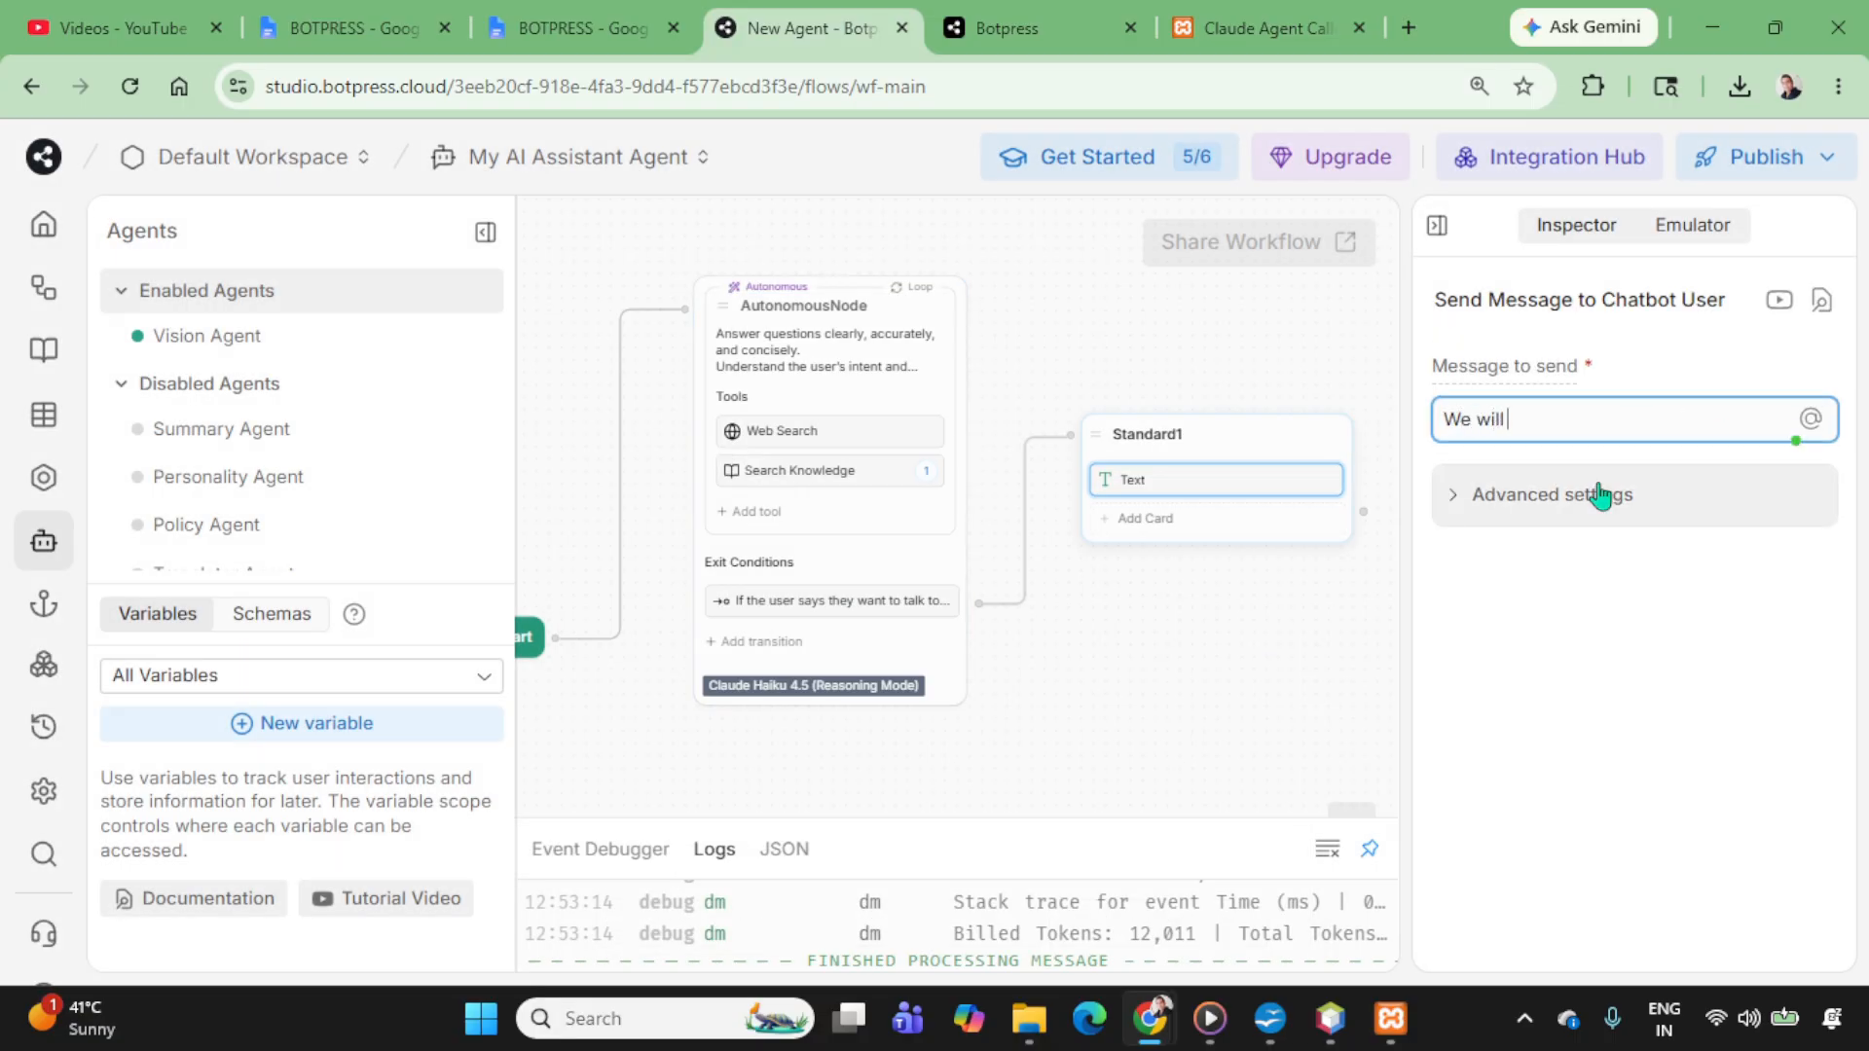
type(" call you")
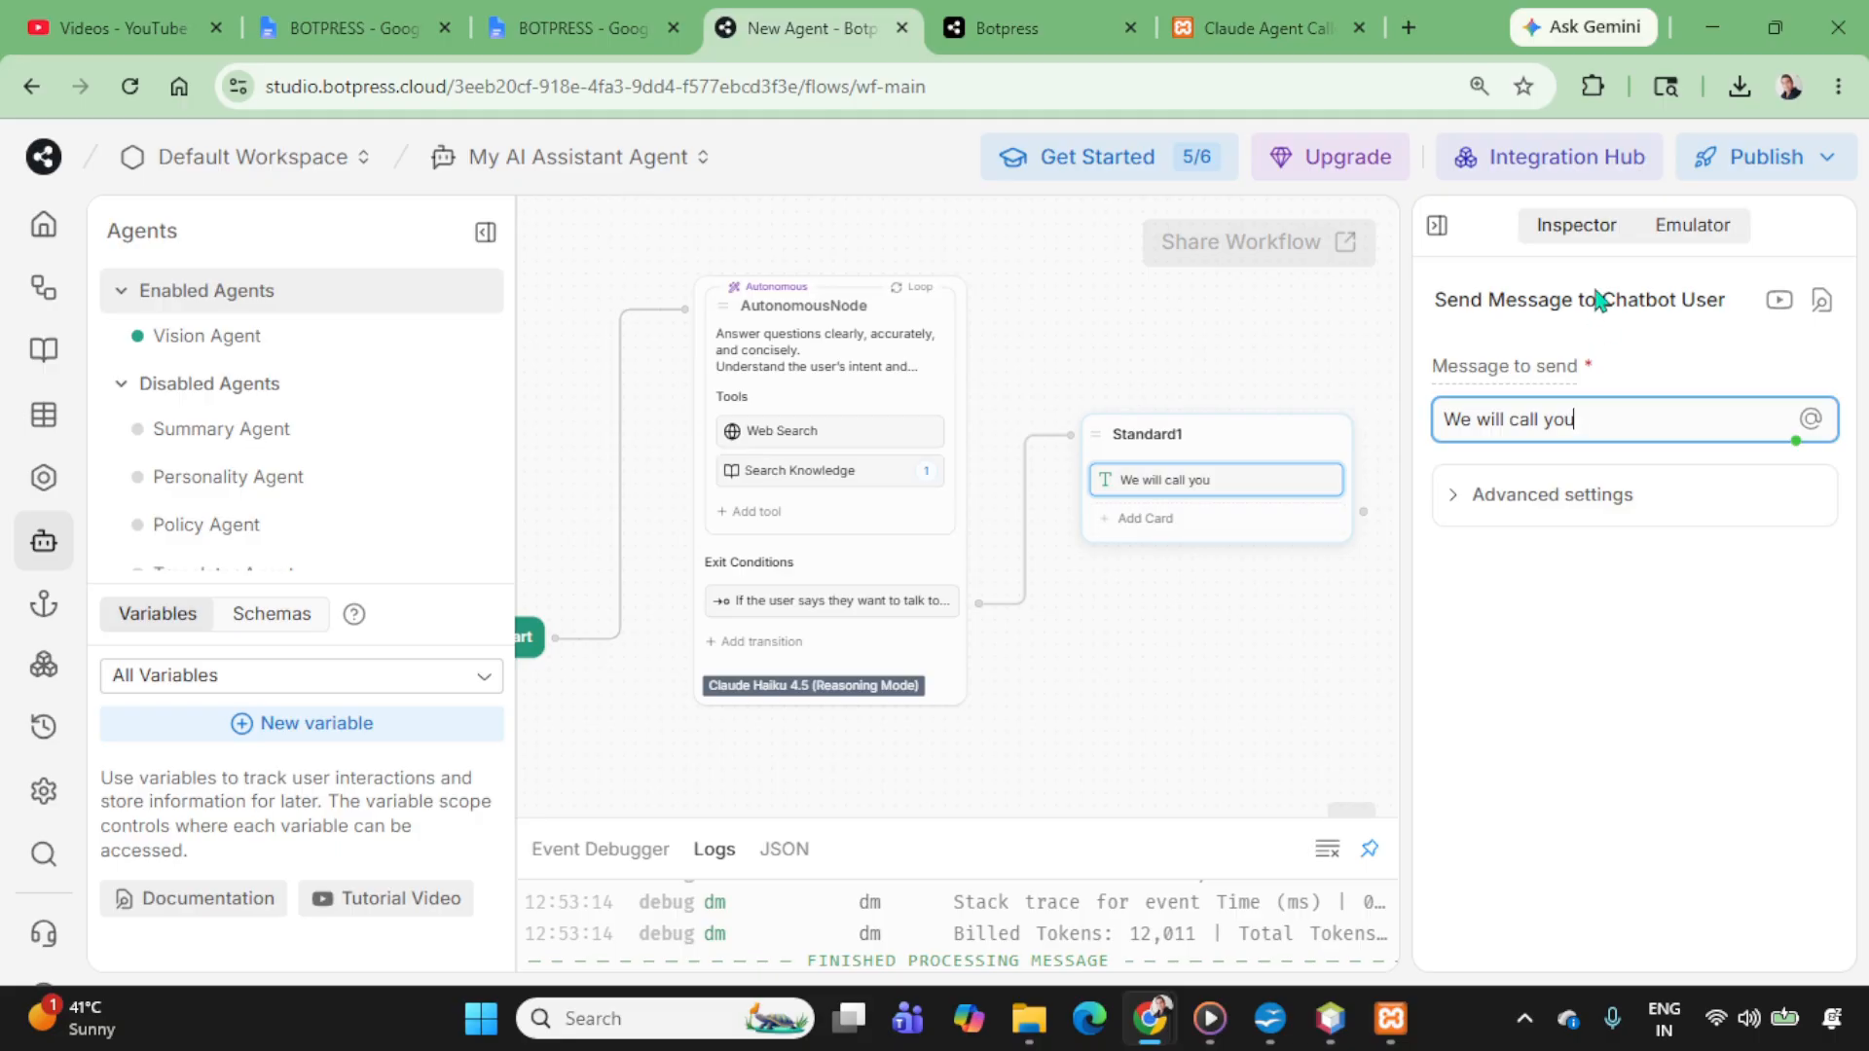
left_click(1692, 227)
left_click(1577, 225)
left_click(1276, 27)
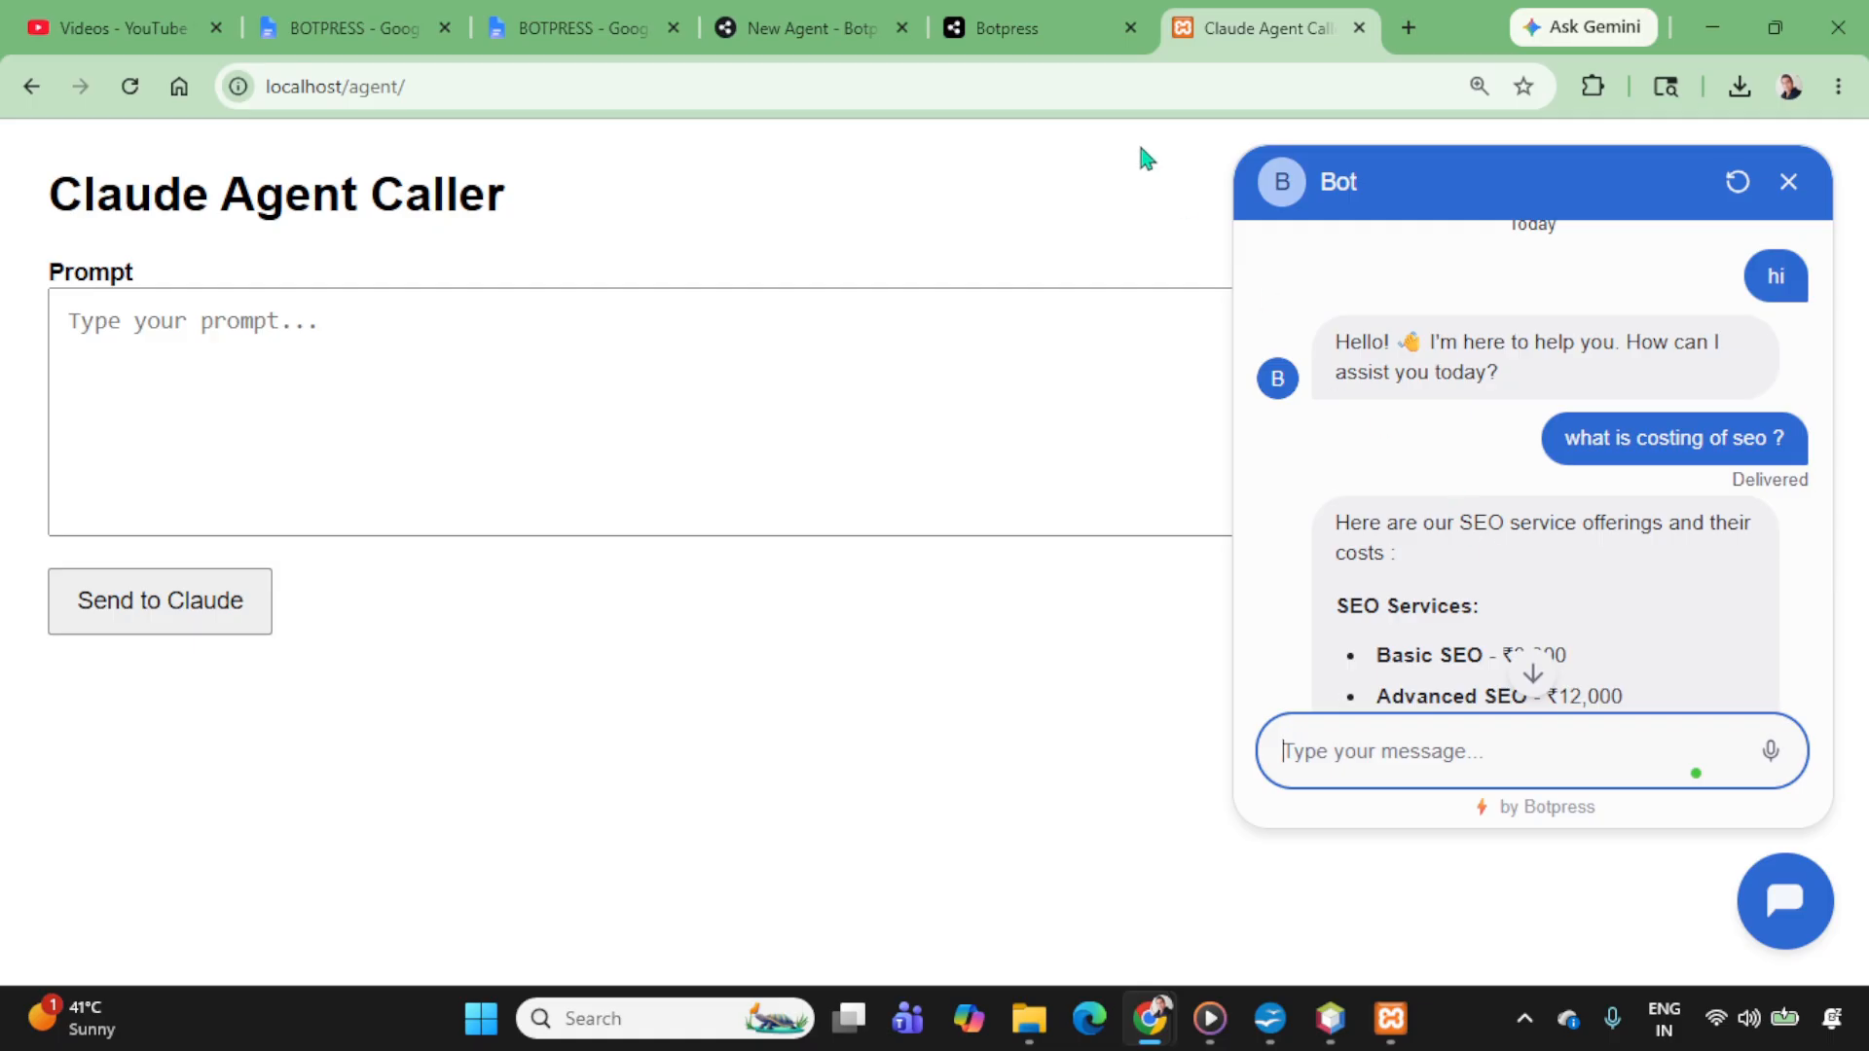
left_click(998, 24)
left_click(824, 32)
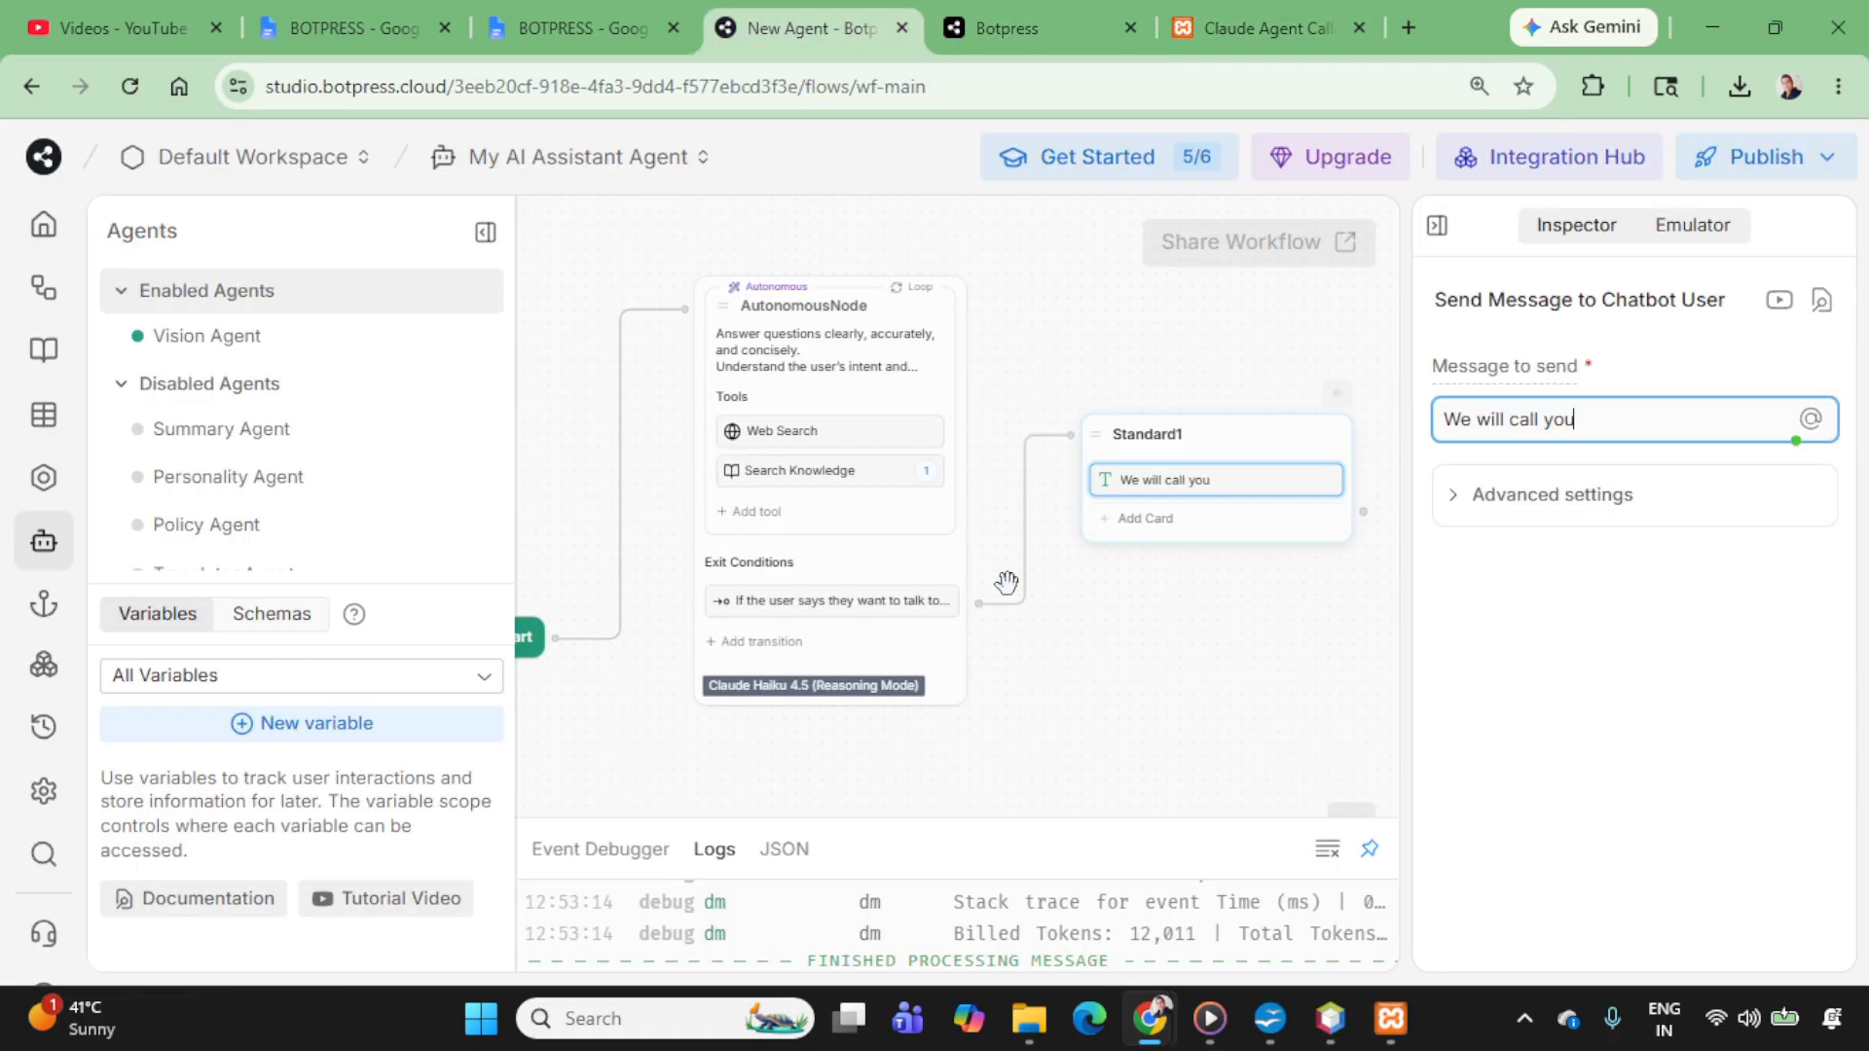
left_click(1233, 35)
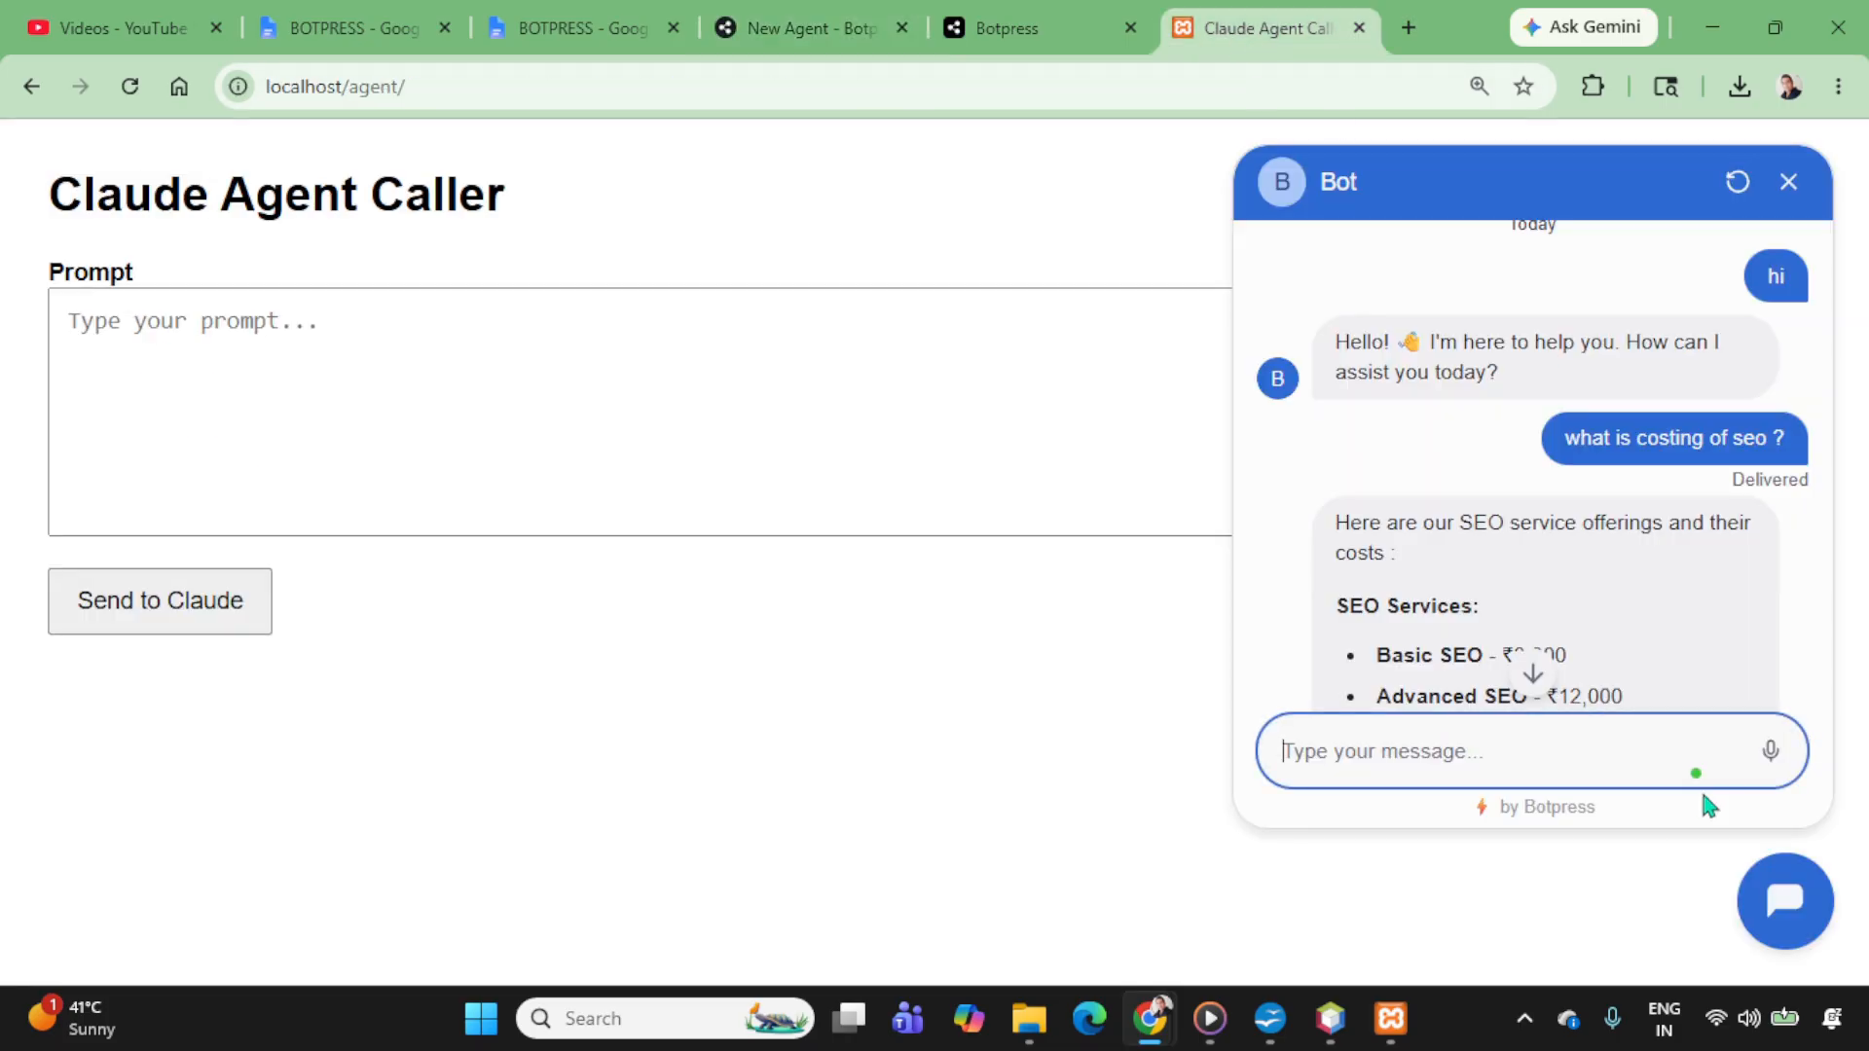
left_click(811, 29)
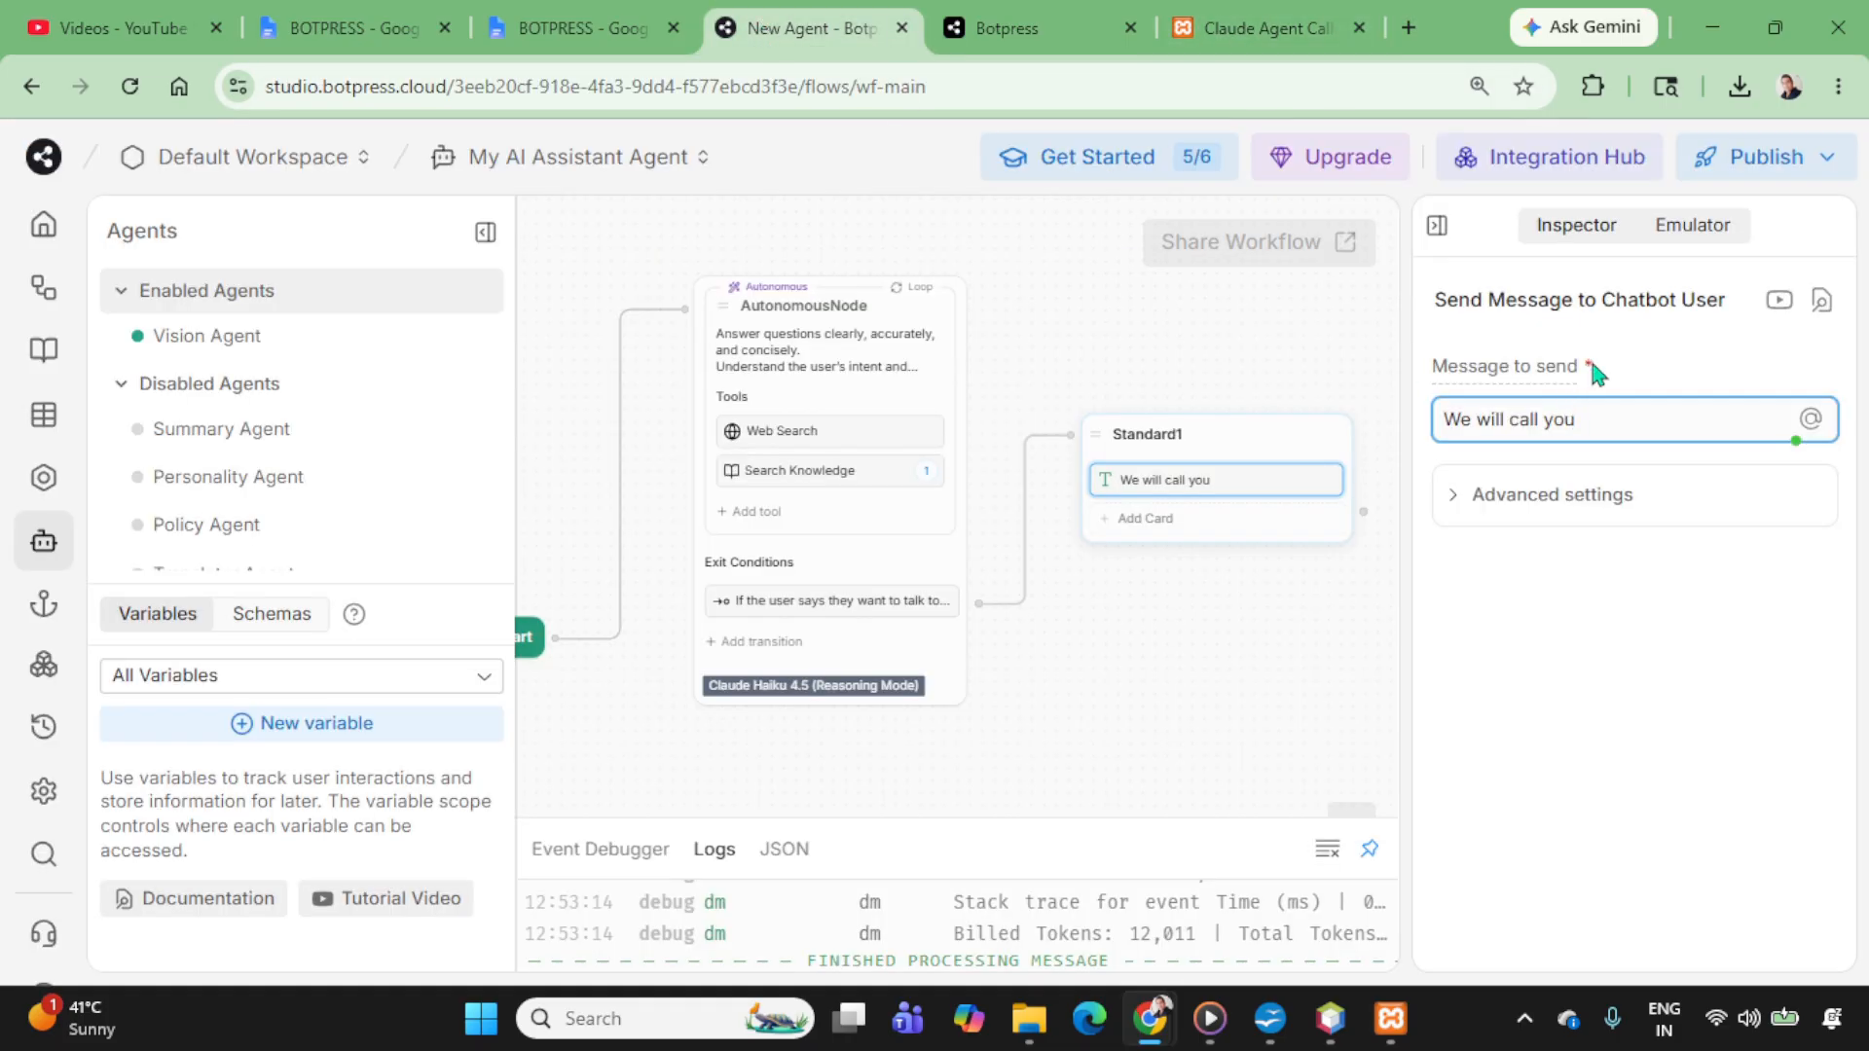
Step: Send "i want to talk human agent" in the emulator and review how the bot handles the transfer
left_click(1692, 225)
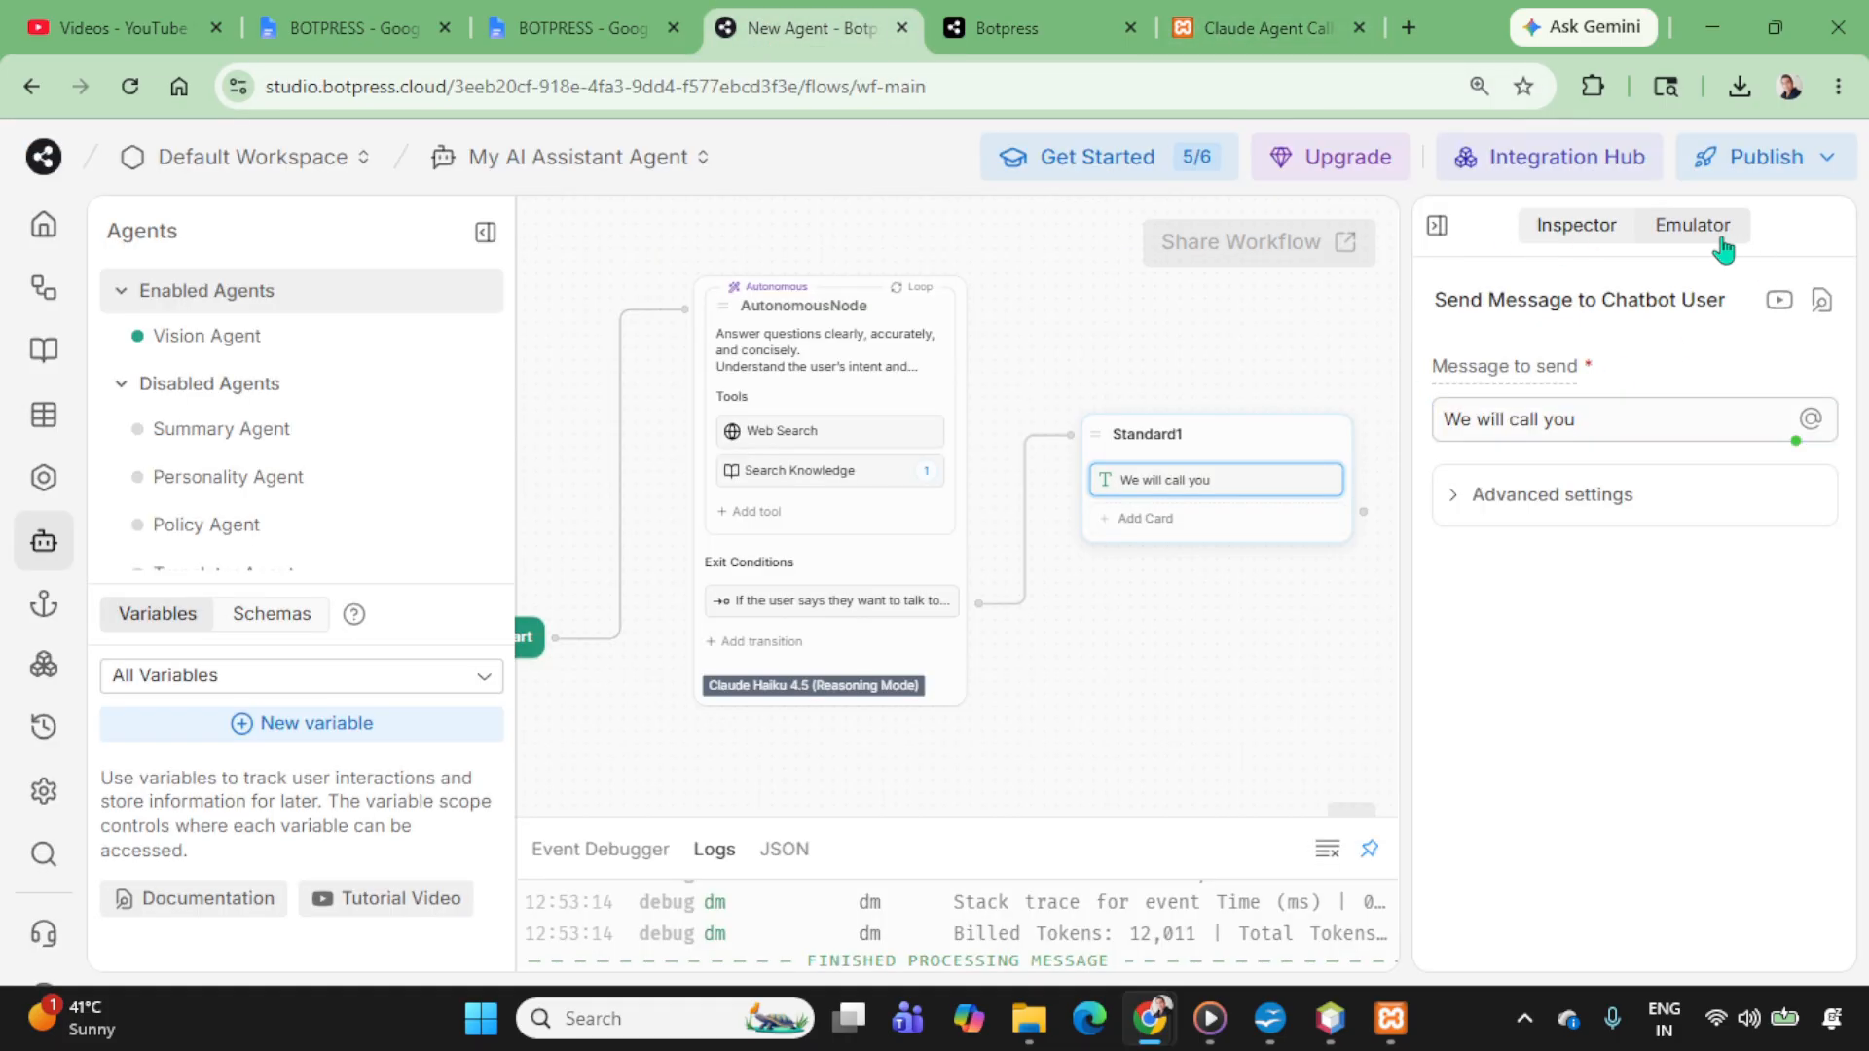
left_click(1577, 920)
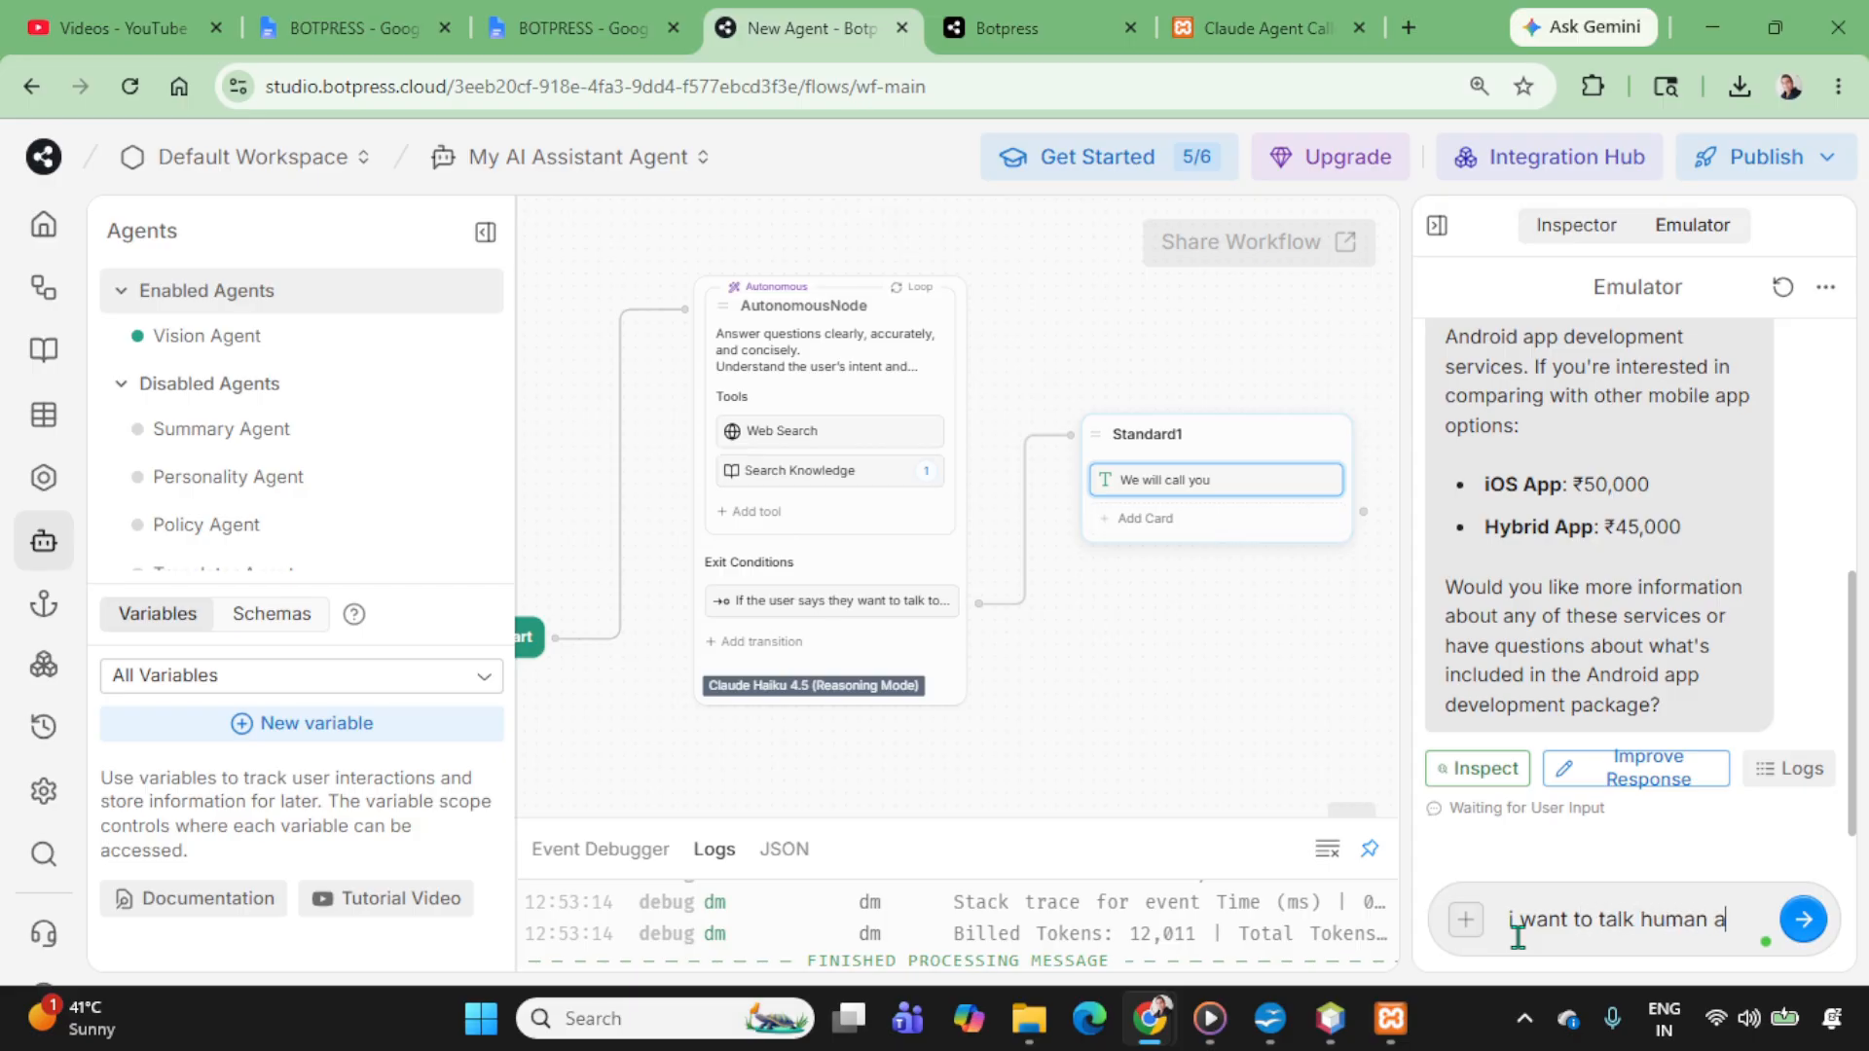
type("i want to talk human agent")
key("Return")
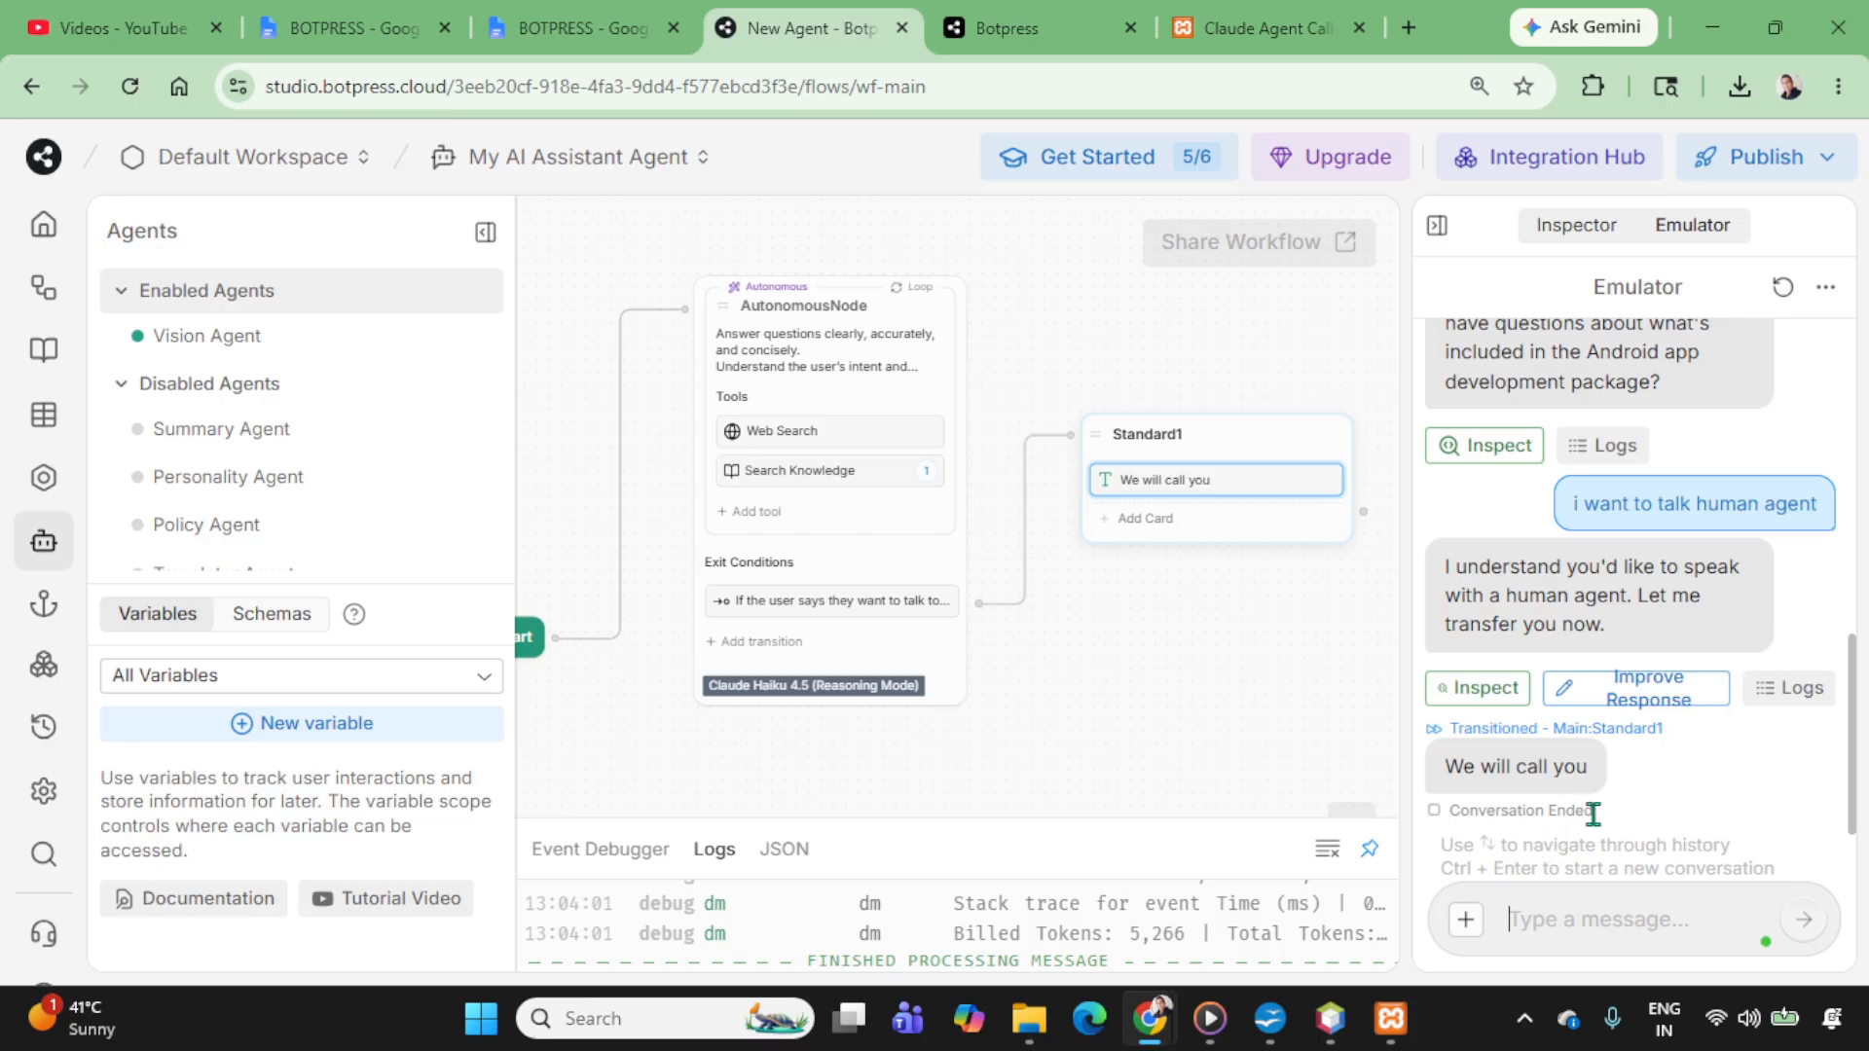
left_click_drag(1634, 826, 1457, 832)
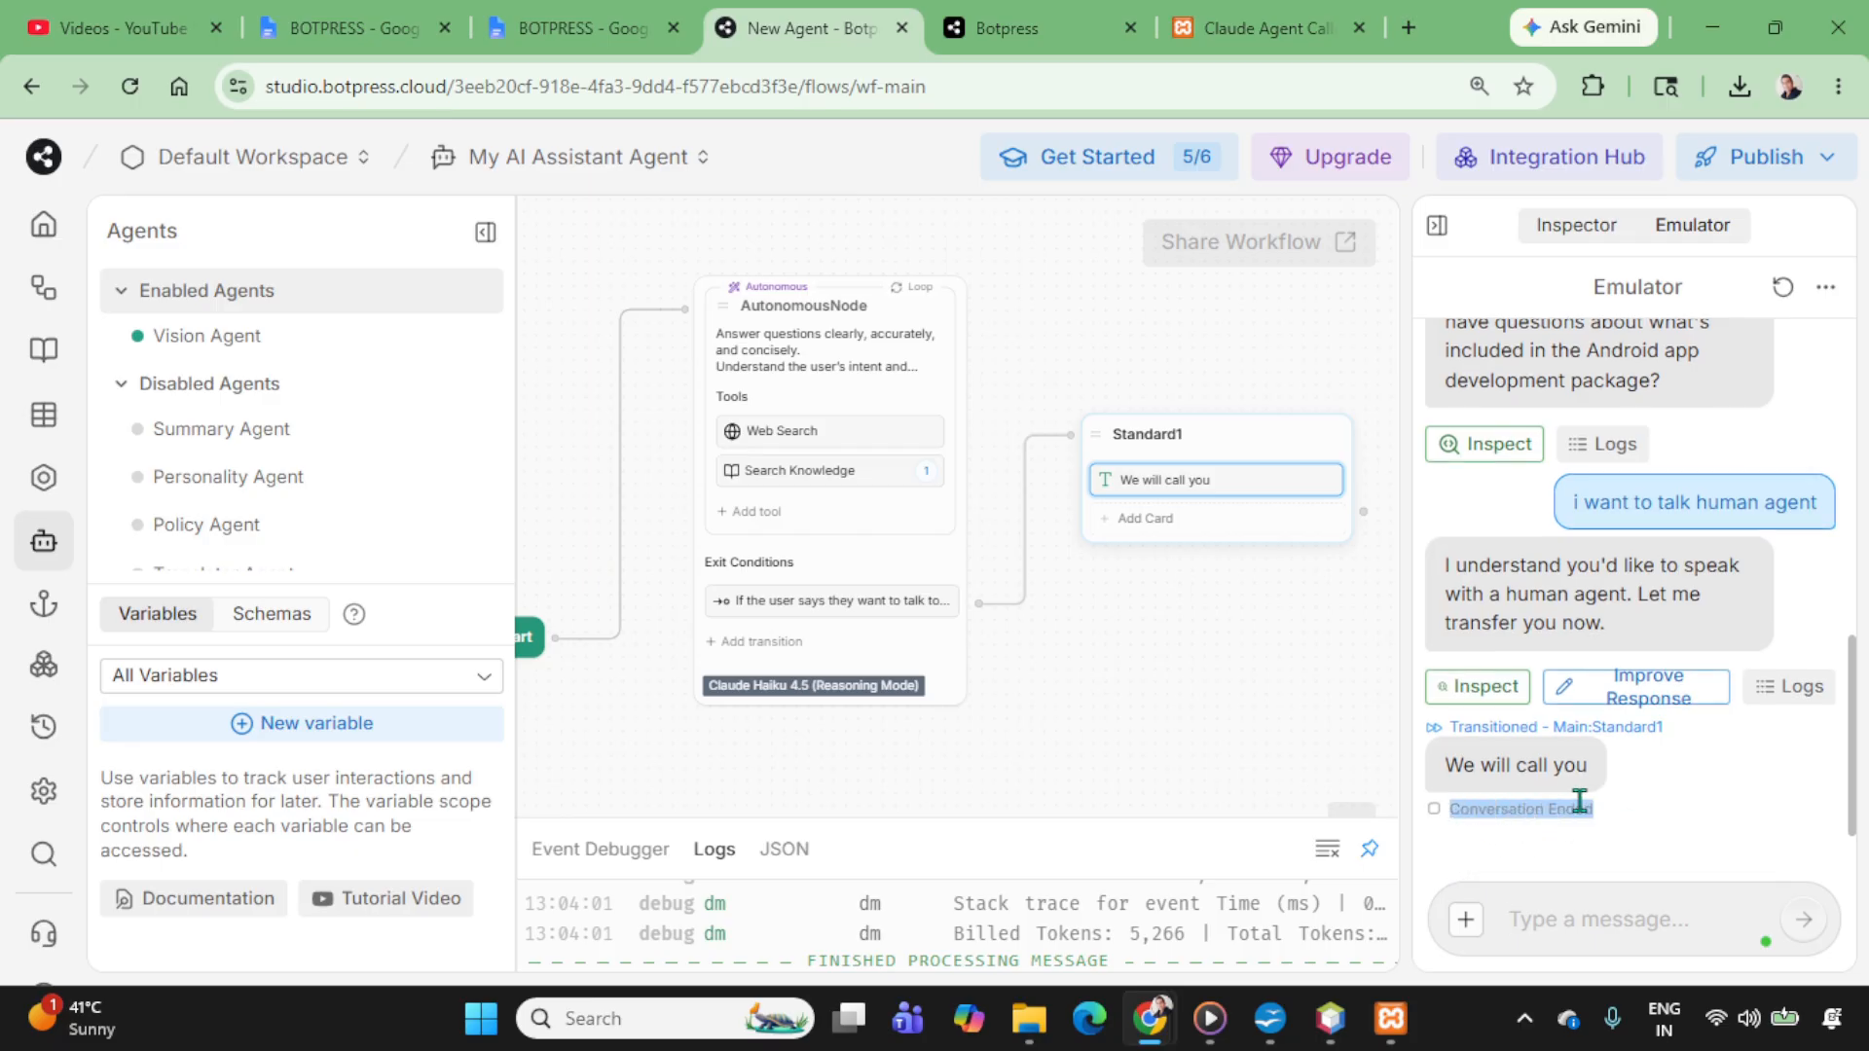
scroll(1652, 775, "up", 6)
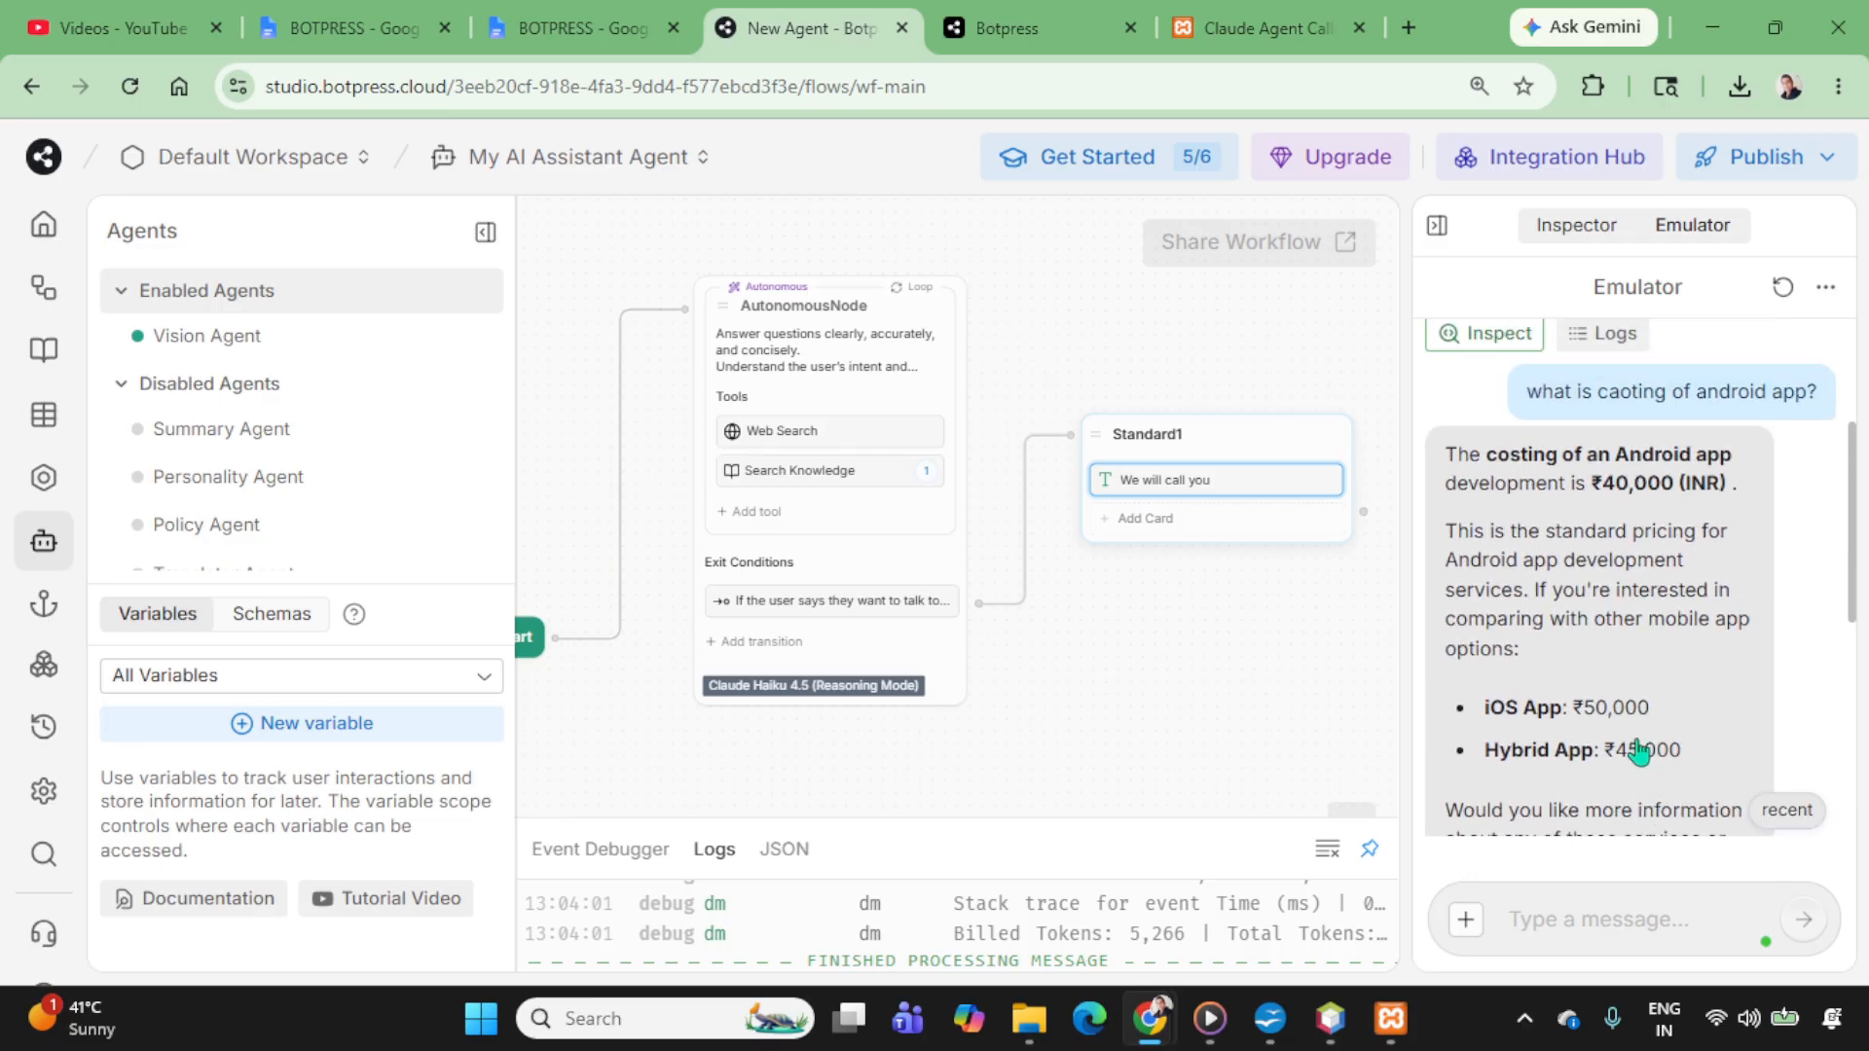
scroll(1489, 749, "down", 2)
scroll(1796, 764, "down", 4)
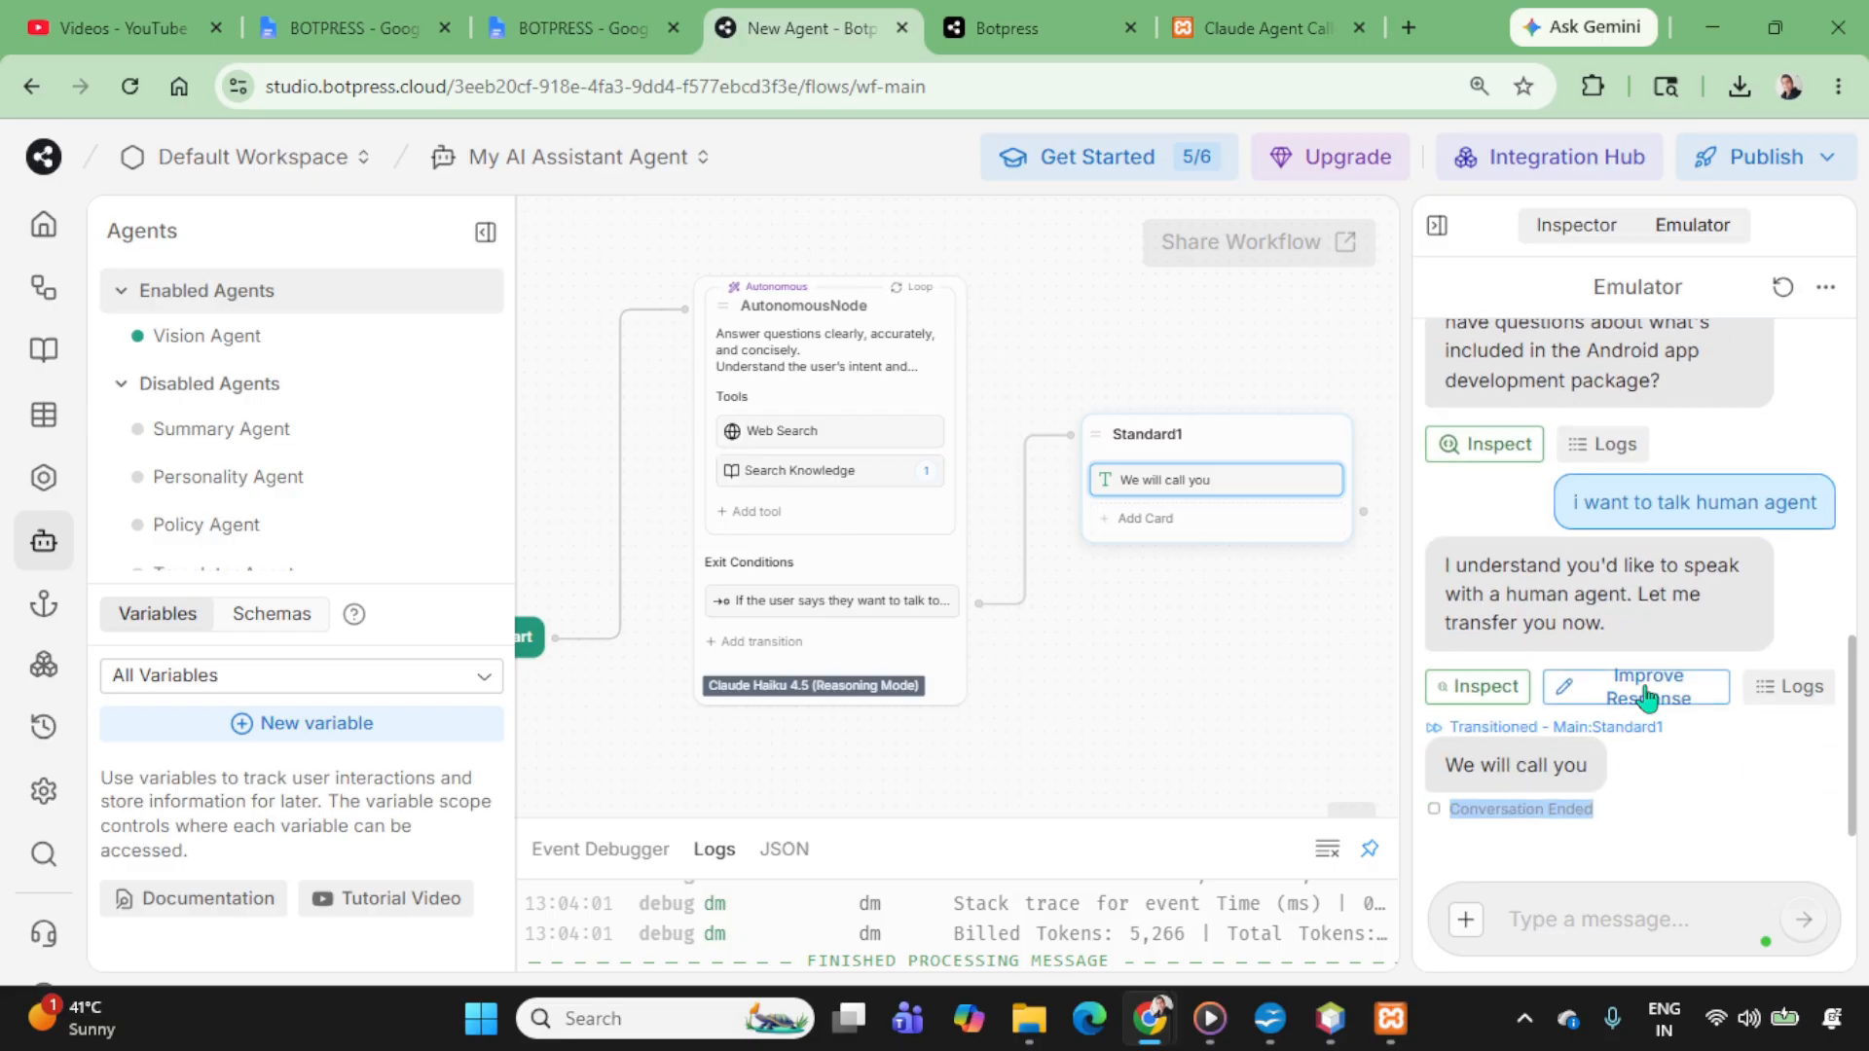
scroll(1640, 793, "up", 5)
Step: Publish the bot changes and switch back to the localhost/agent page
left_click(1764, 158)
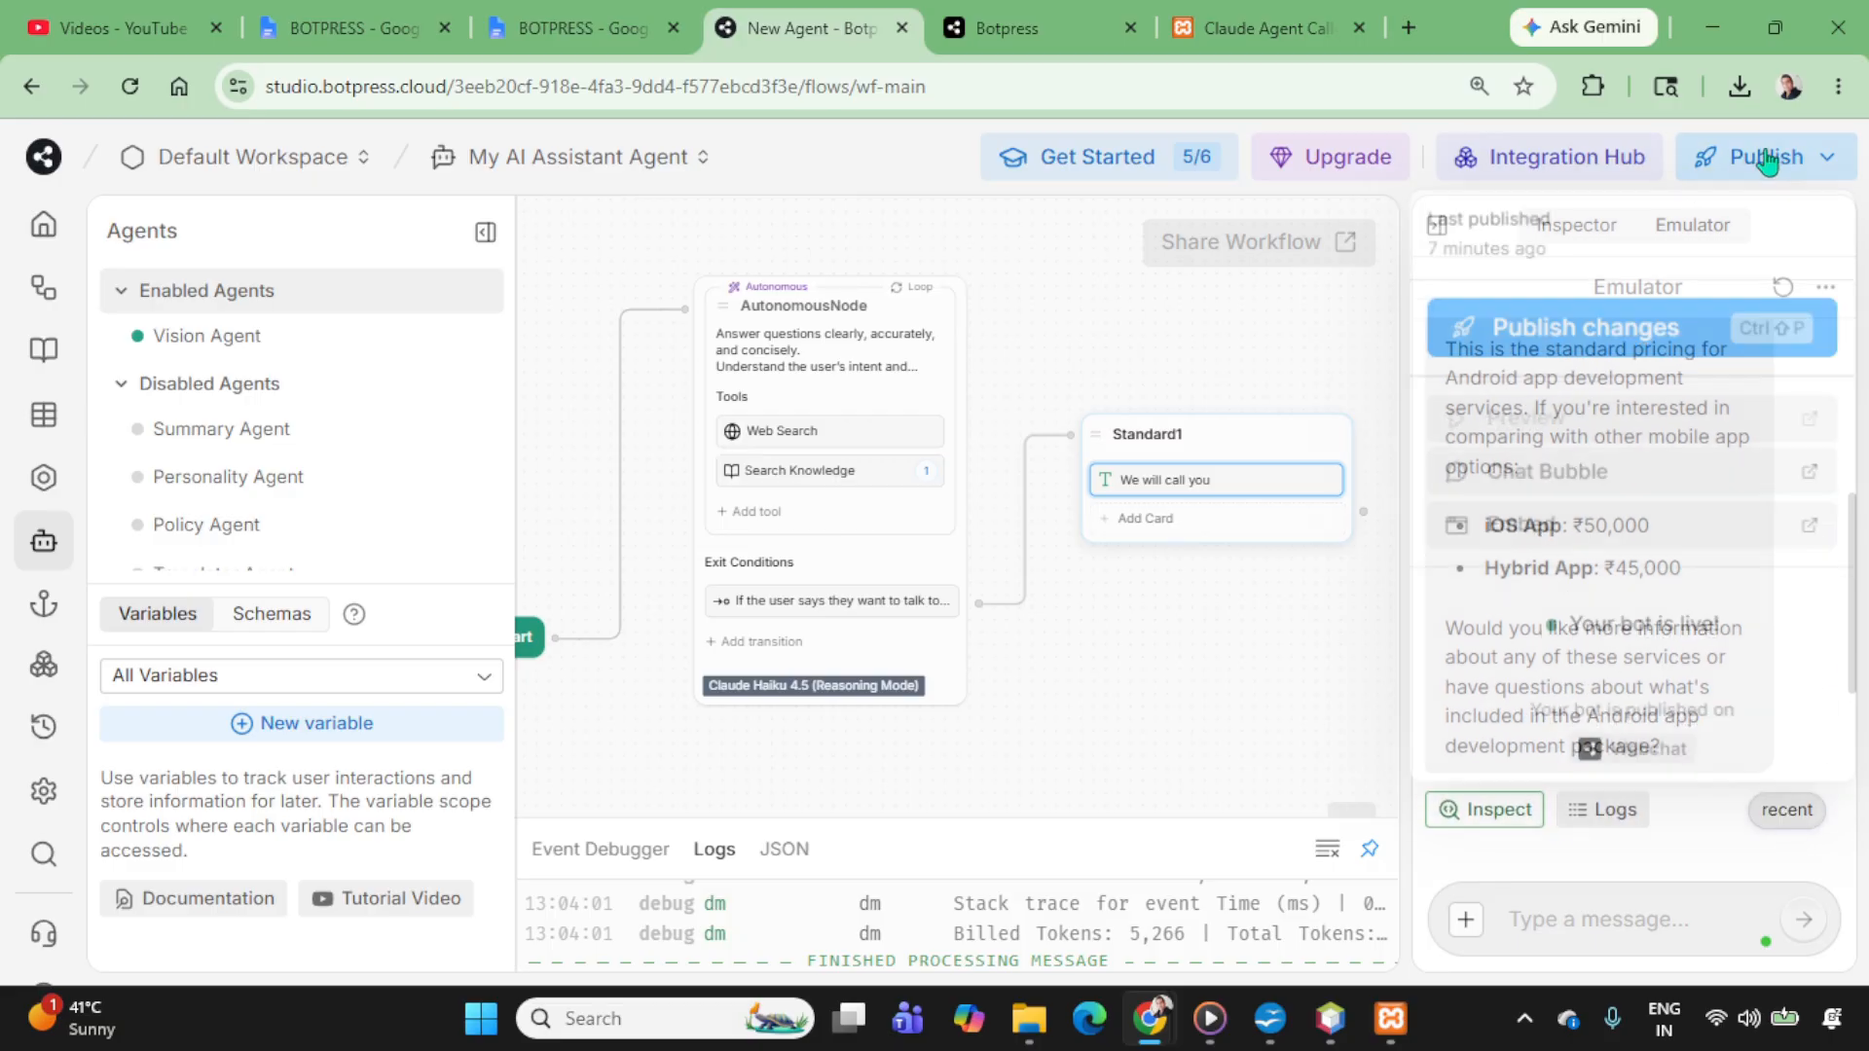
left_click(1596, 331)
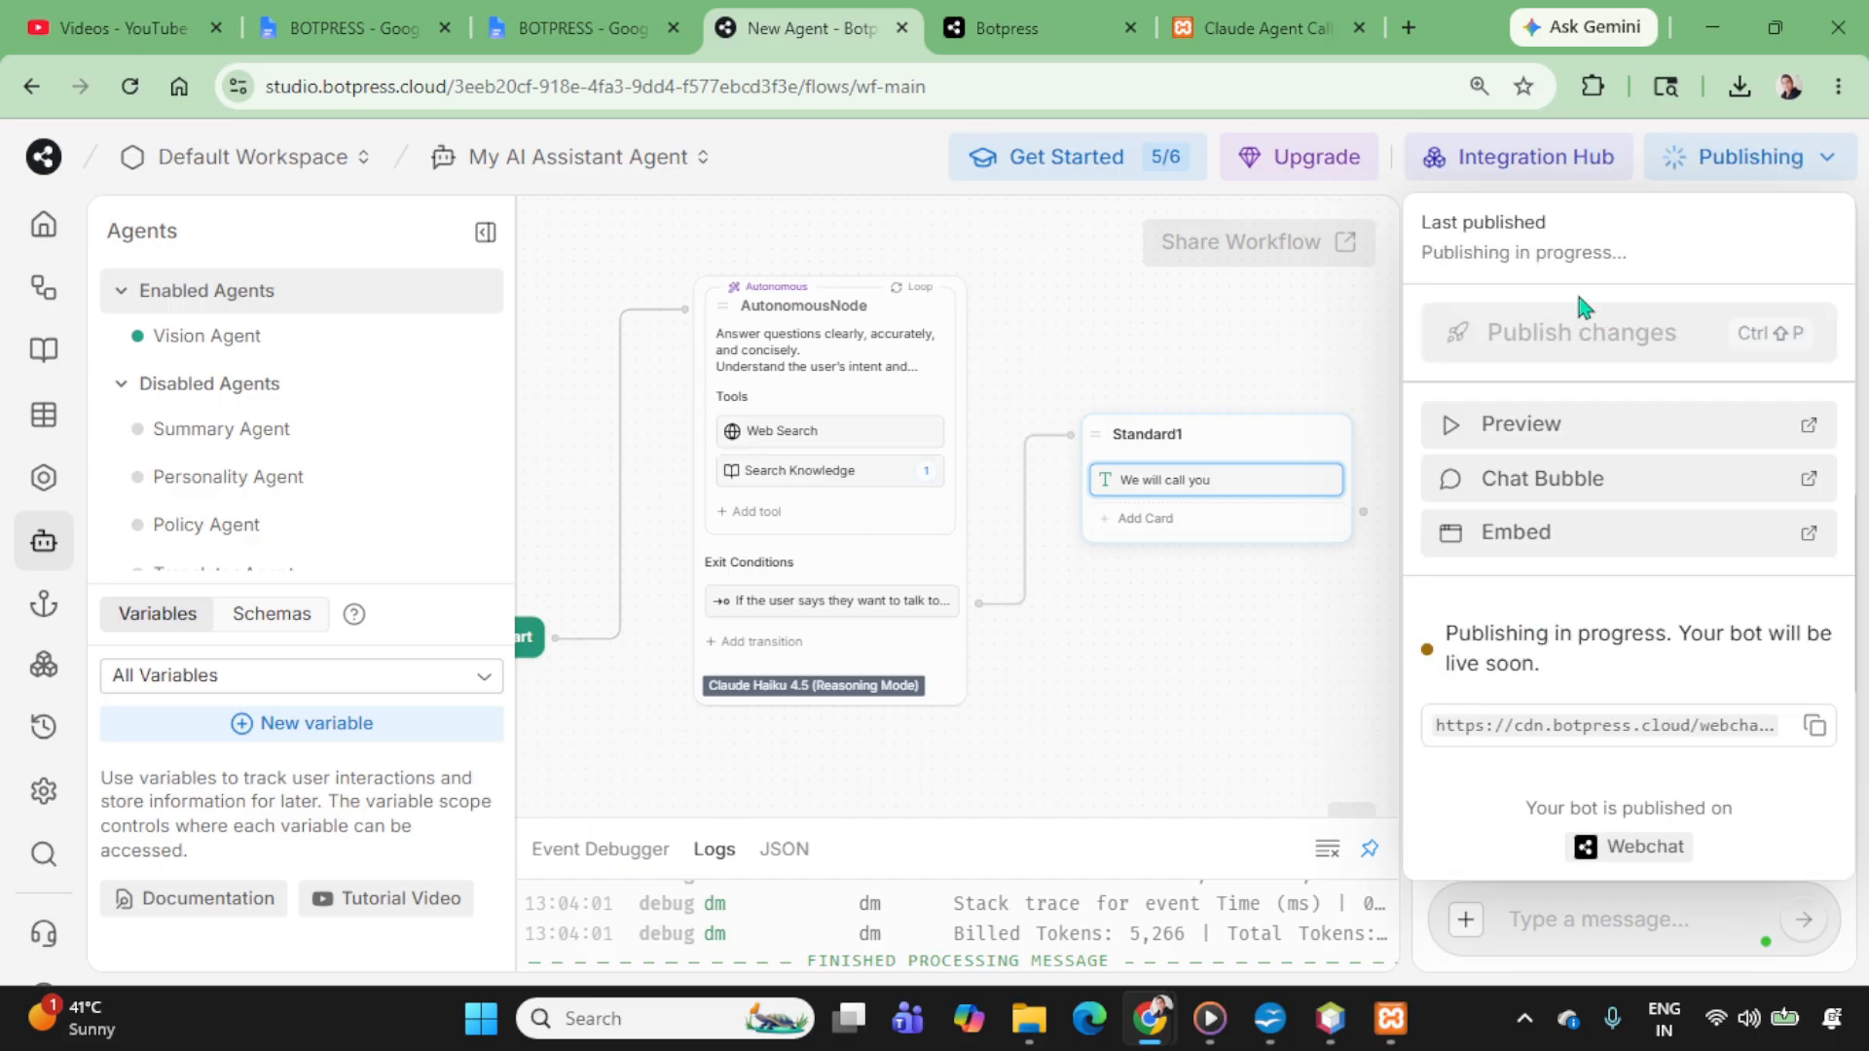
left_click(1273, 9)
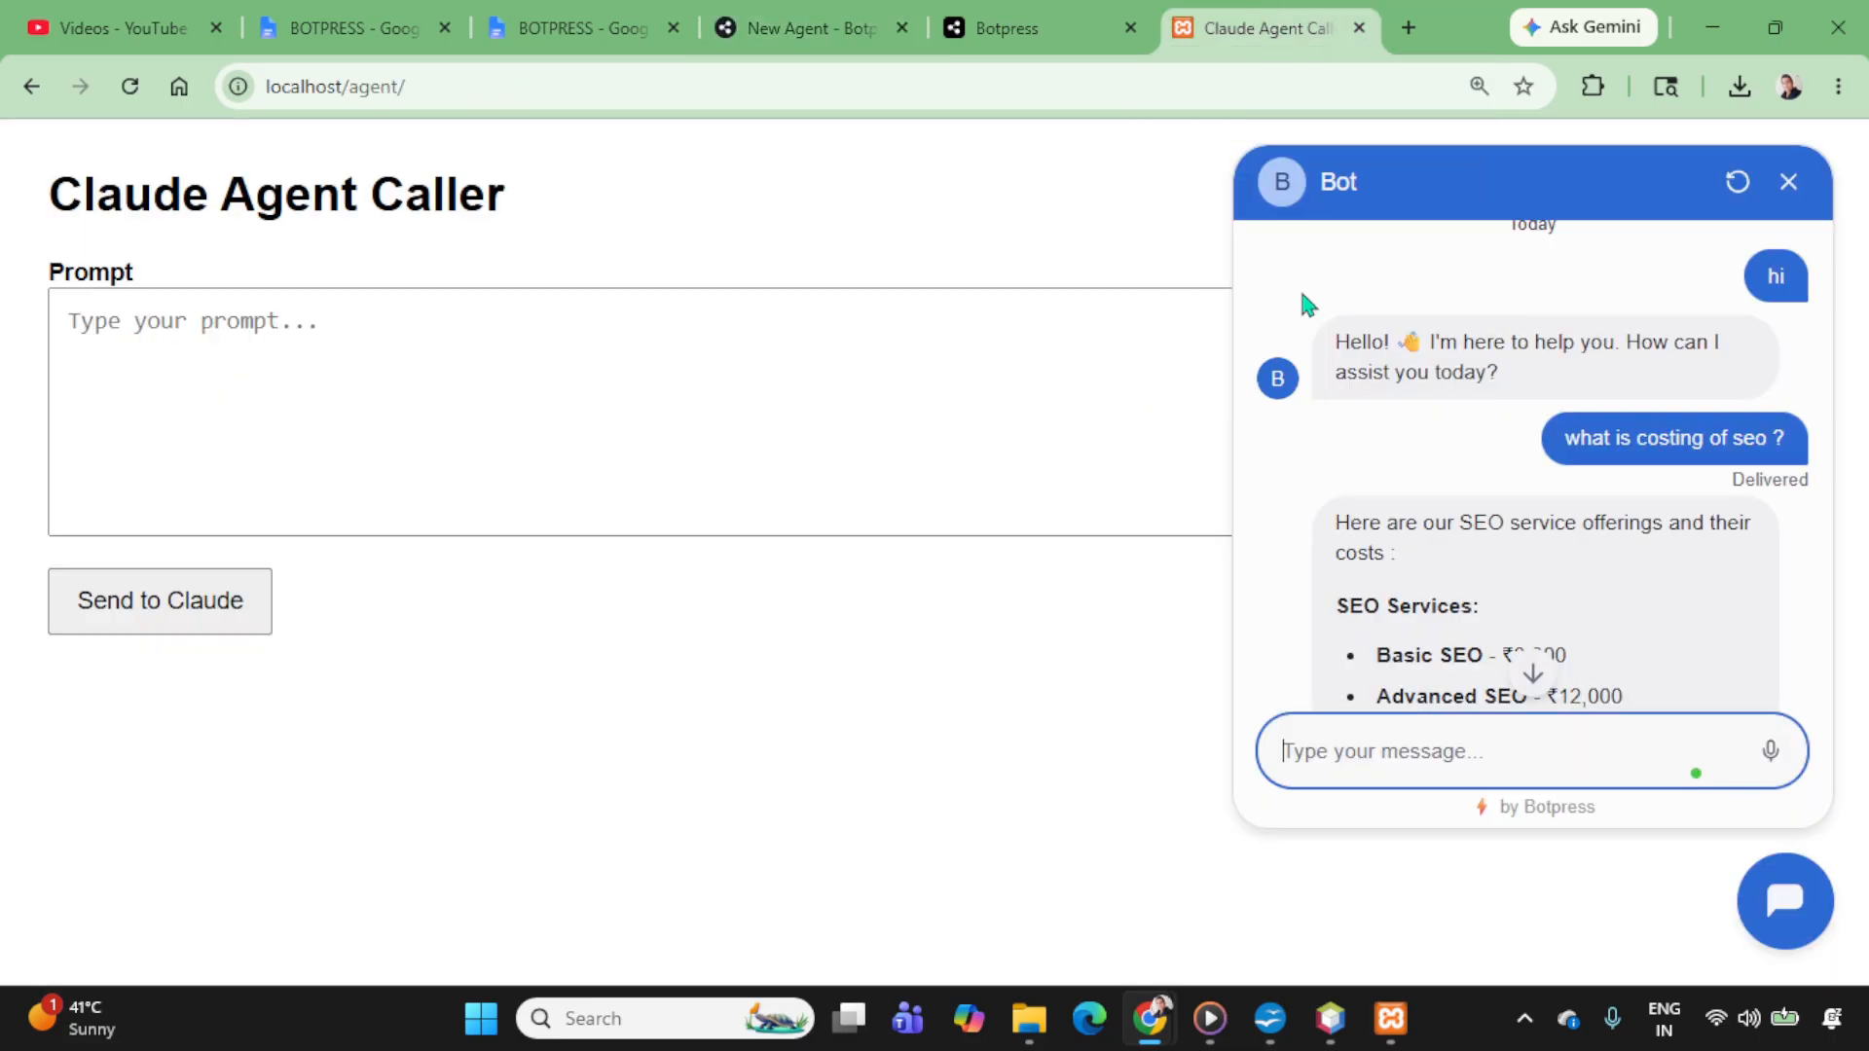
Step: Check the bot's publishing status in the studio and return to the localhost/agent page
scroll(1557, 574, "down", 4)
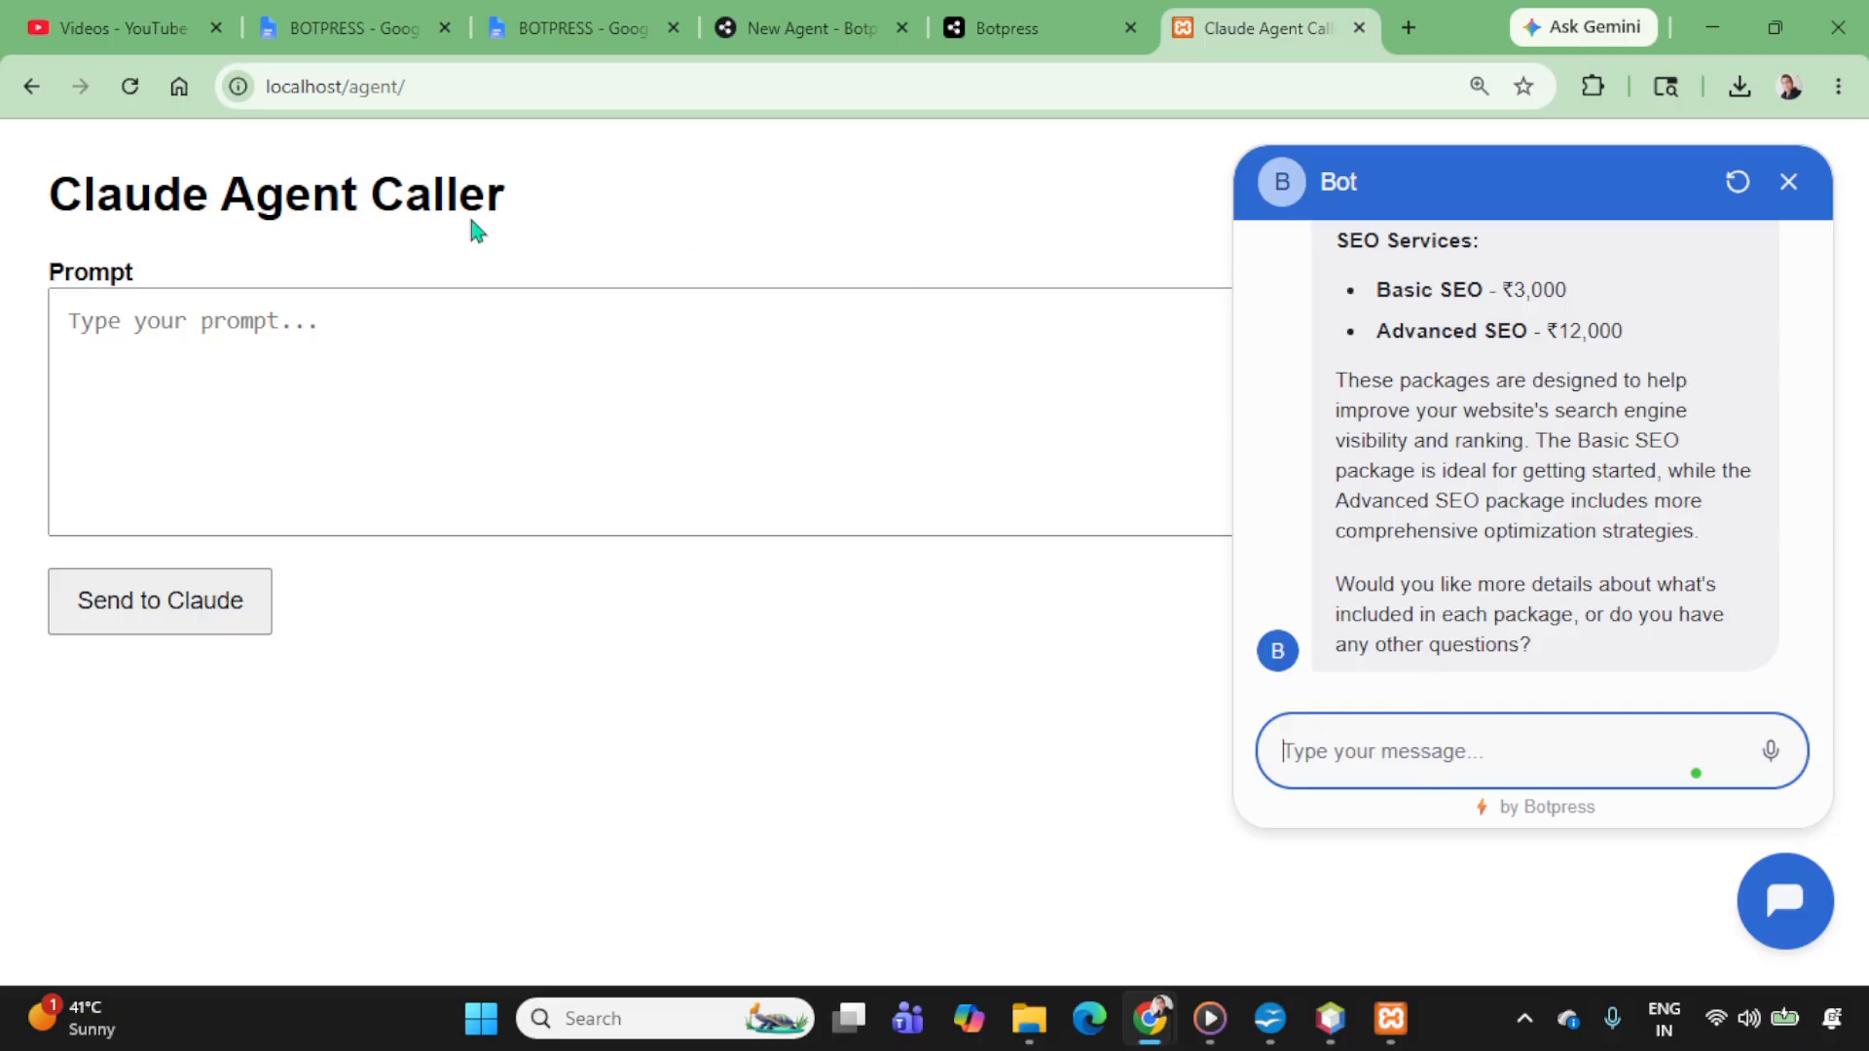
left_click(1377, 731)
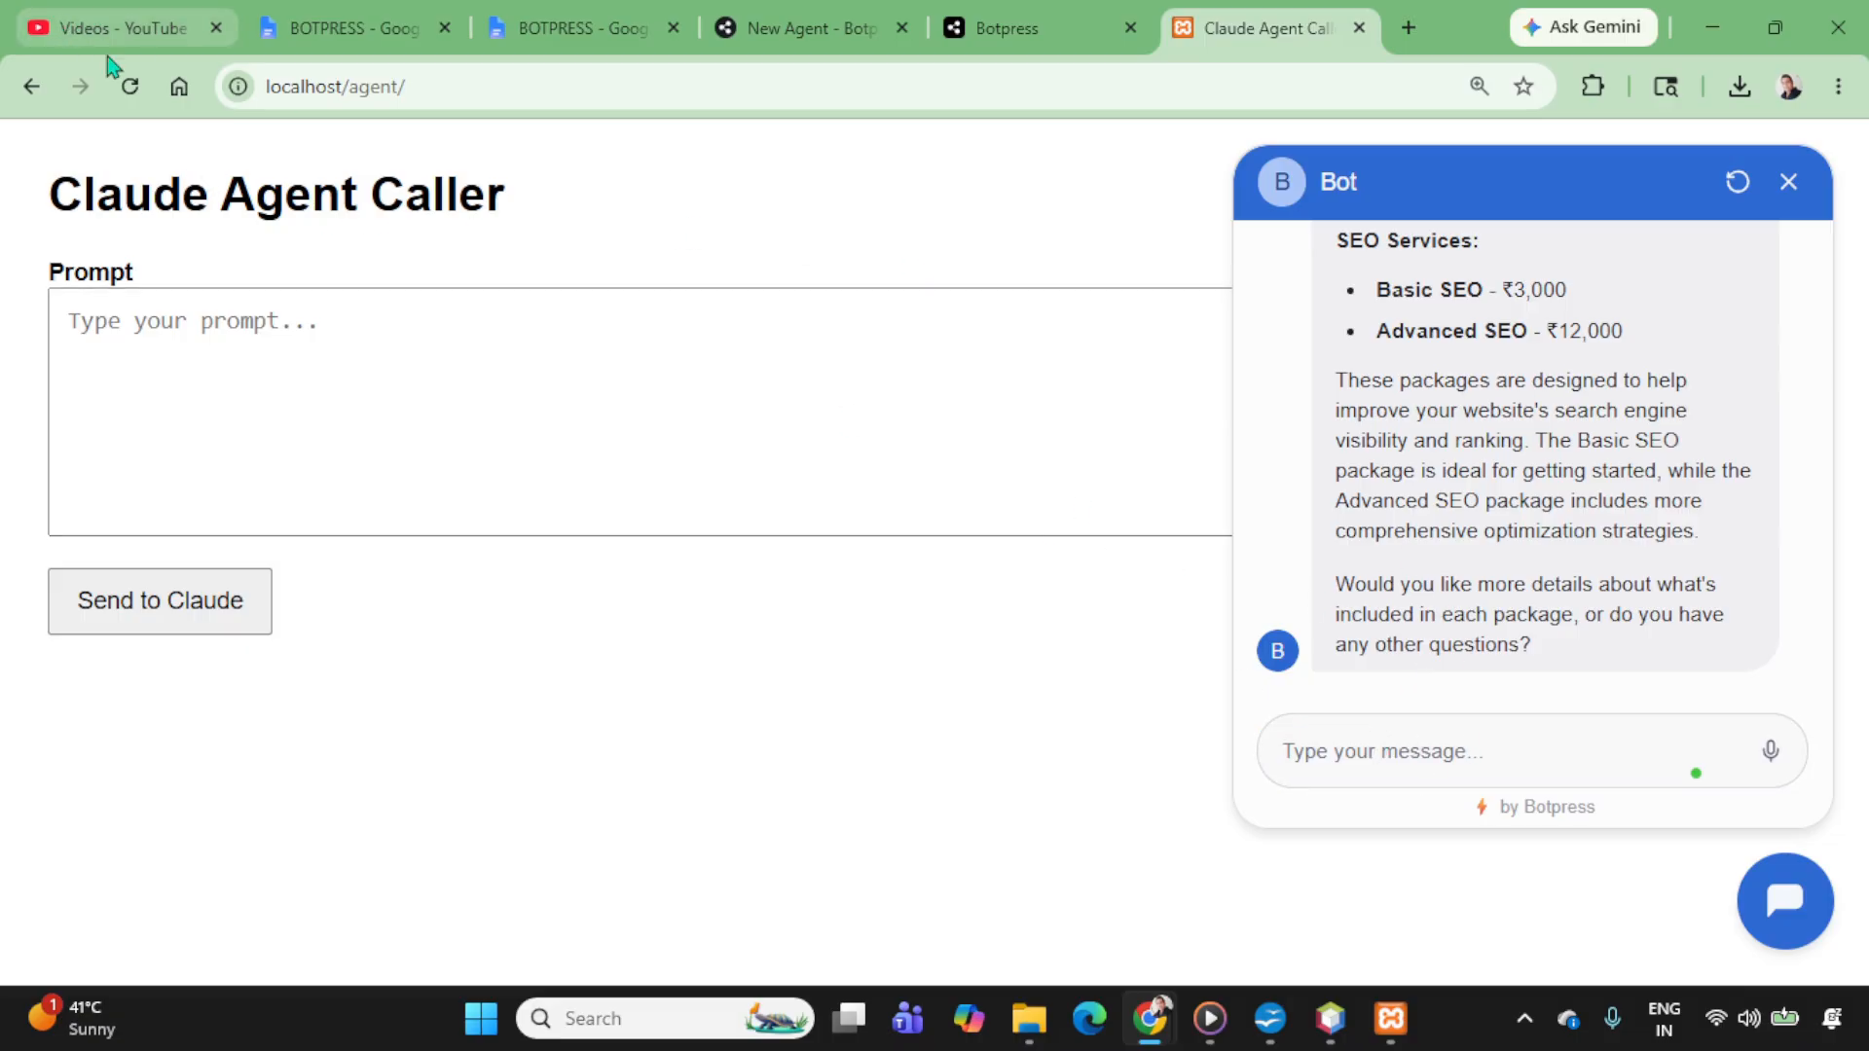
left_click(1365, 750)
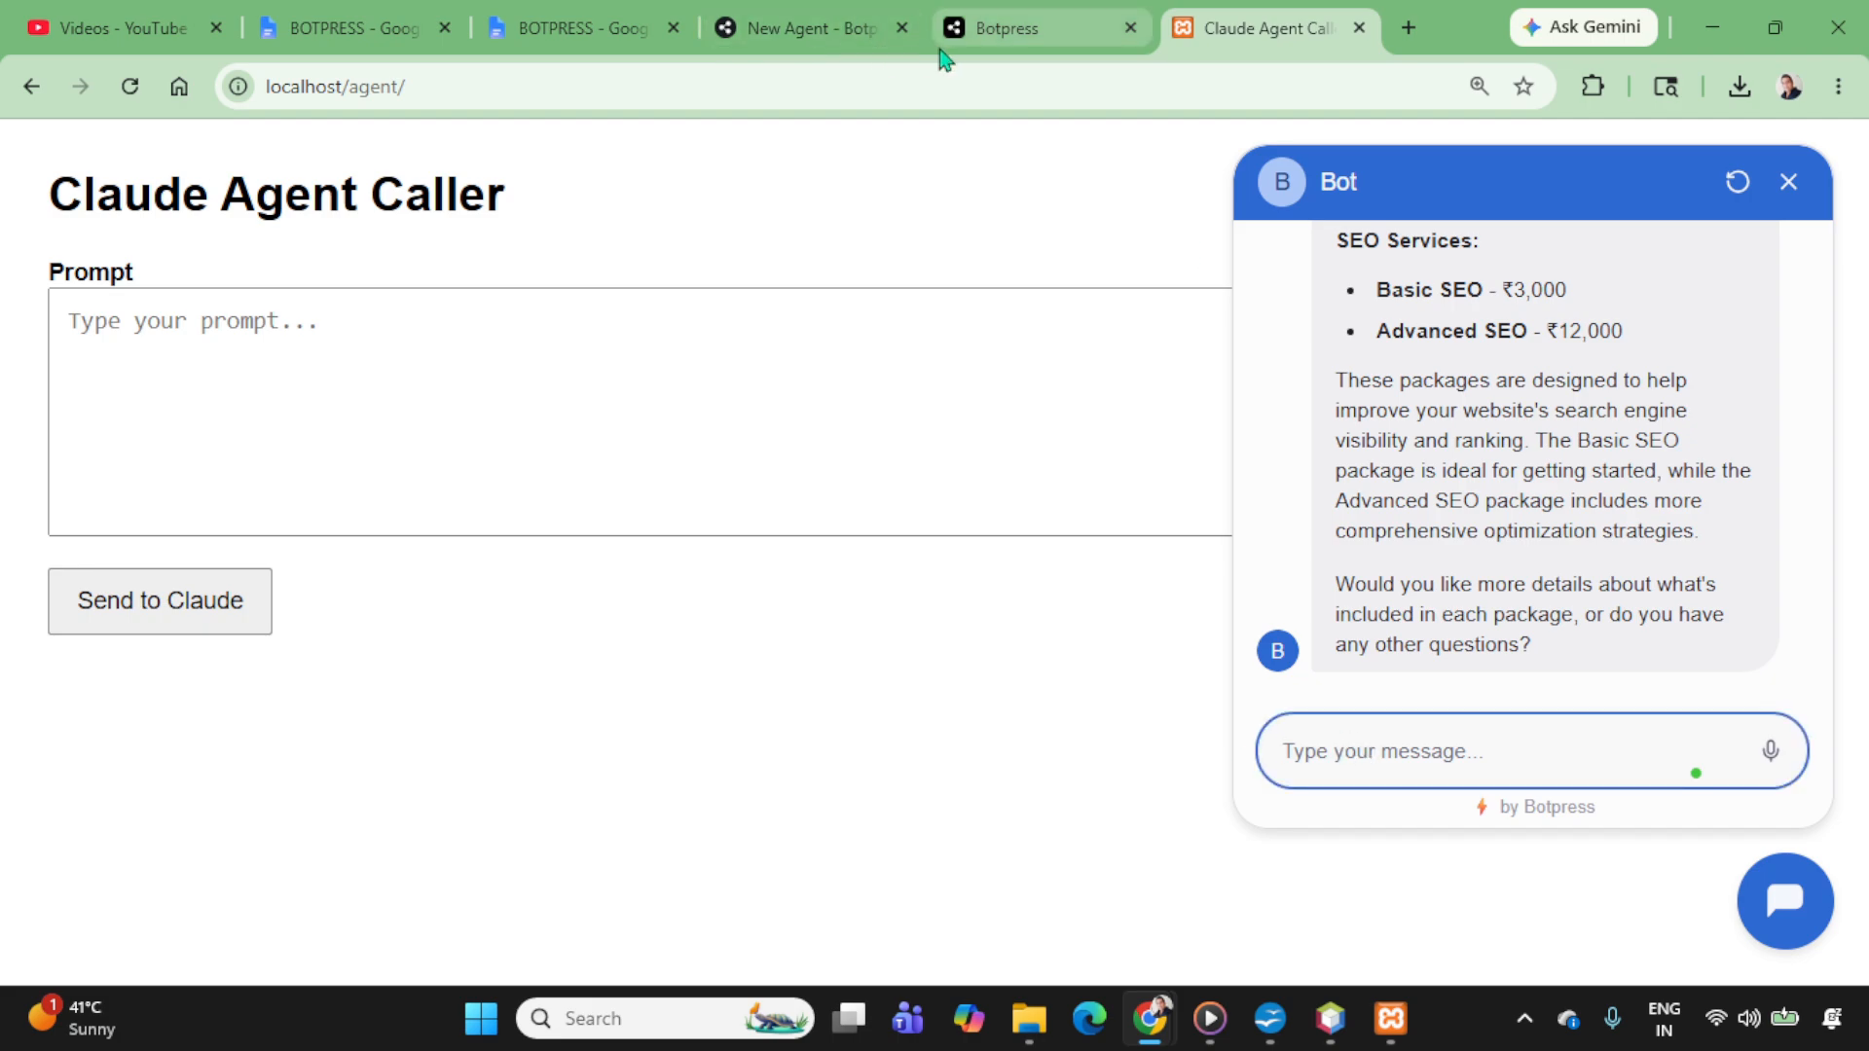
left_click(1003, 27)
left_click(804, 27)
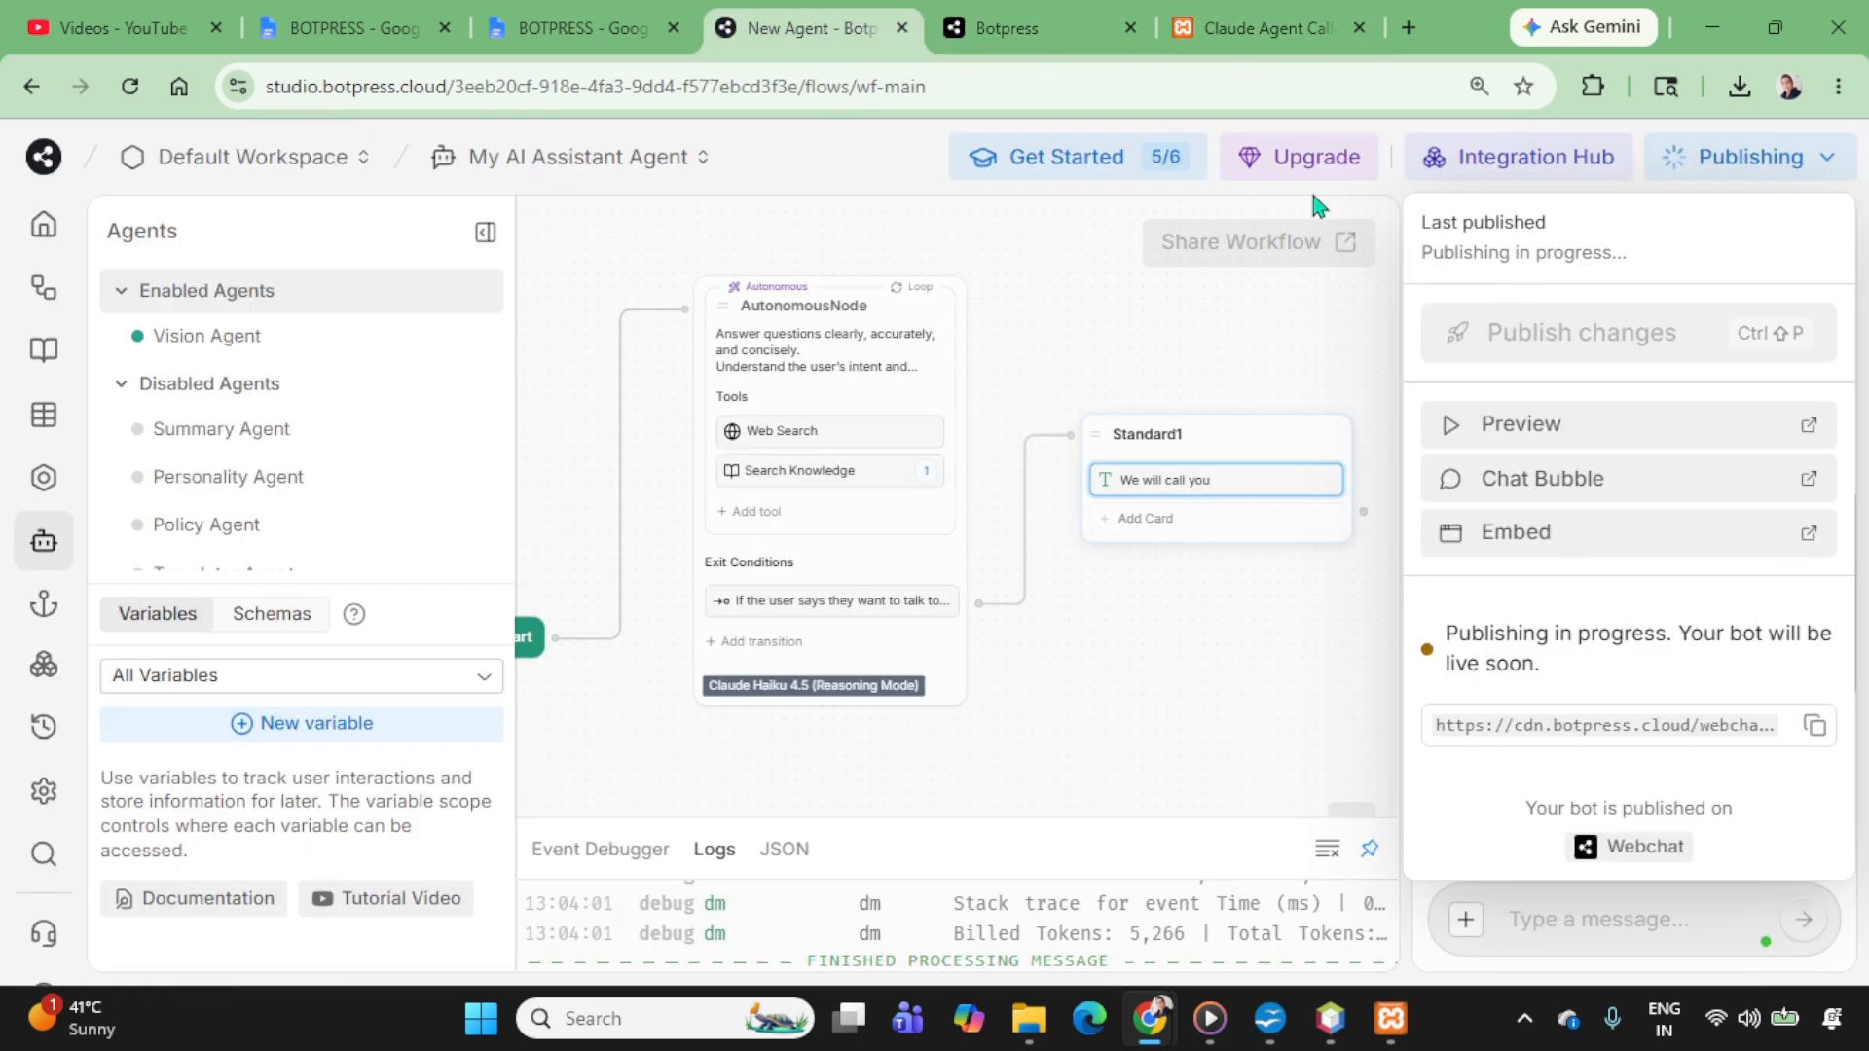
left_click(1037, 39)
left_click(1353, 23)
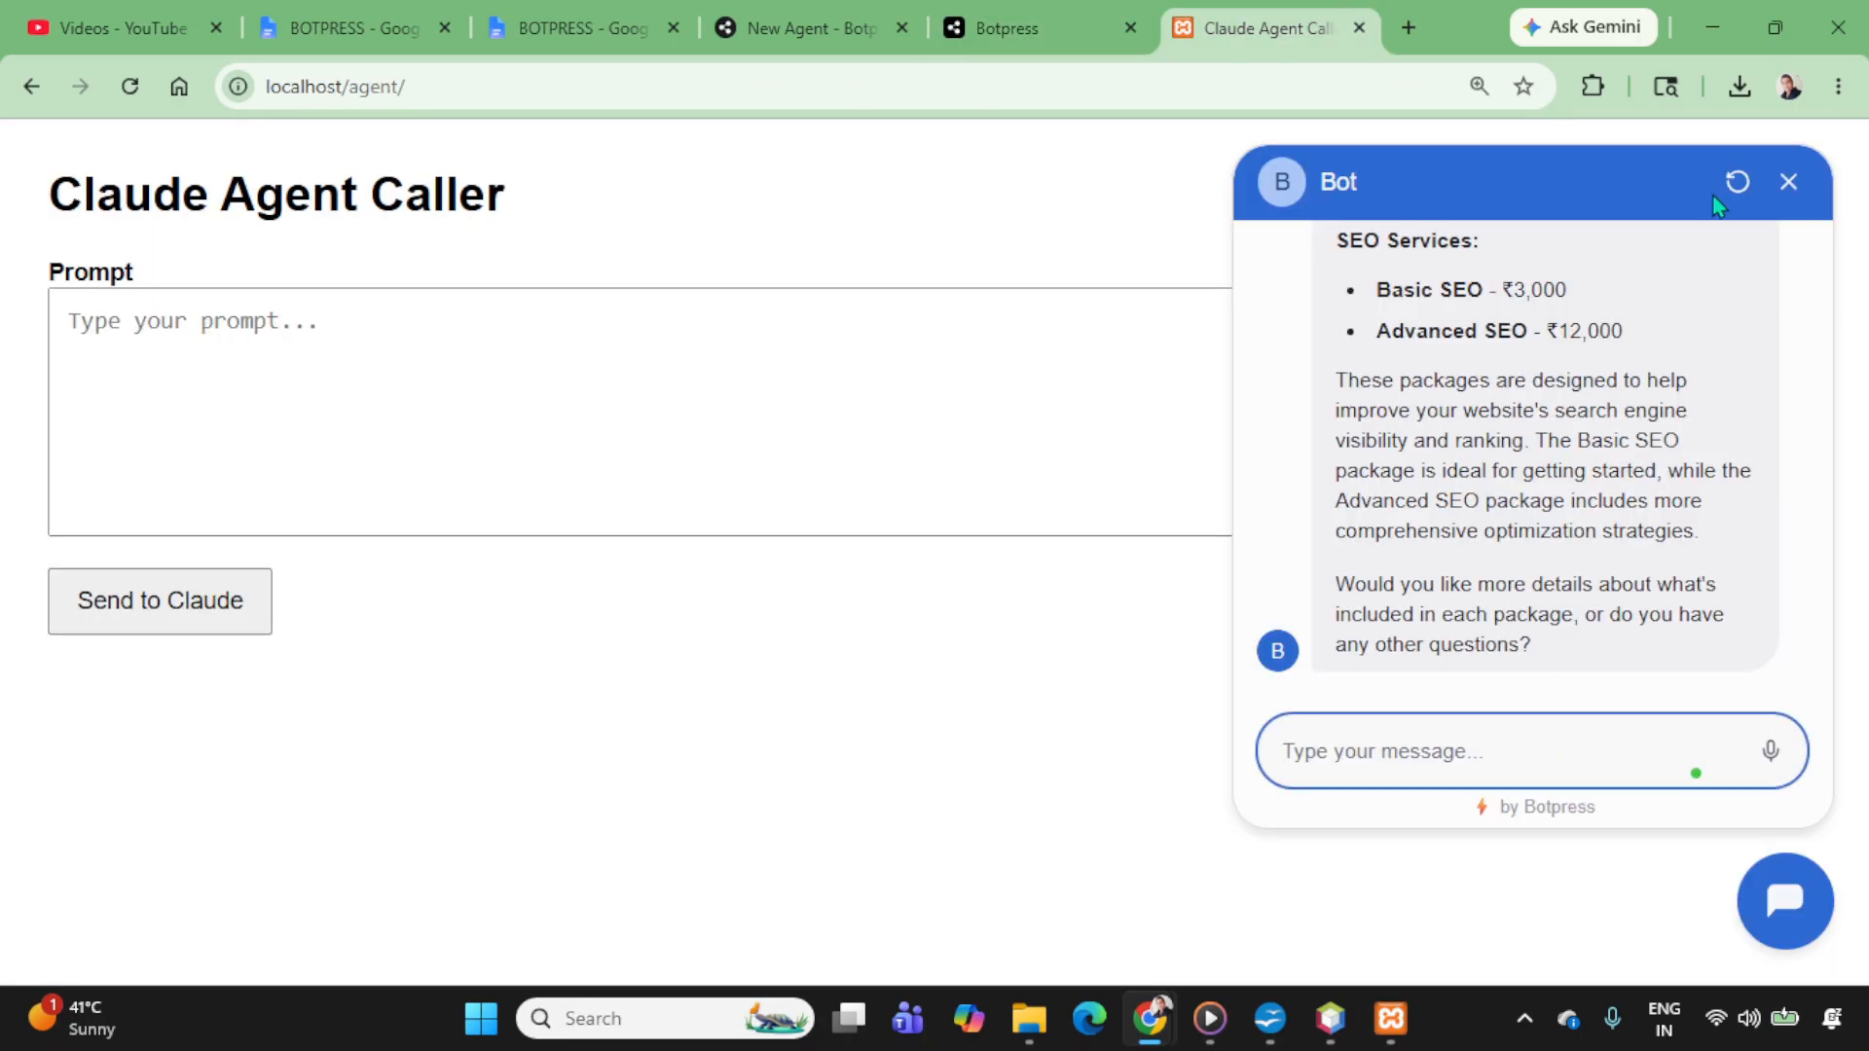
Step: Restart the conversation in the embedded webchat and send "hi" to the bot
left_click(1738, 182)
left_click(1535, 696)
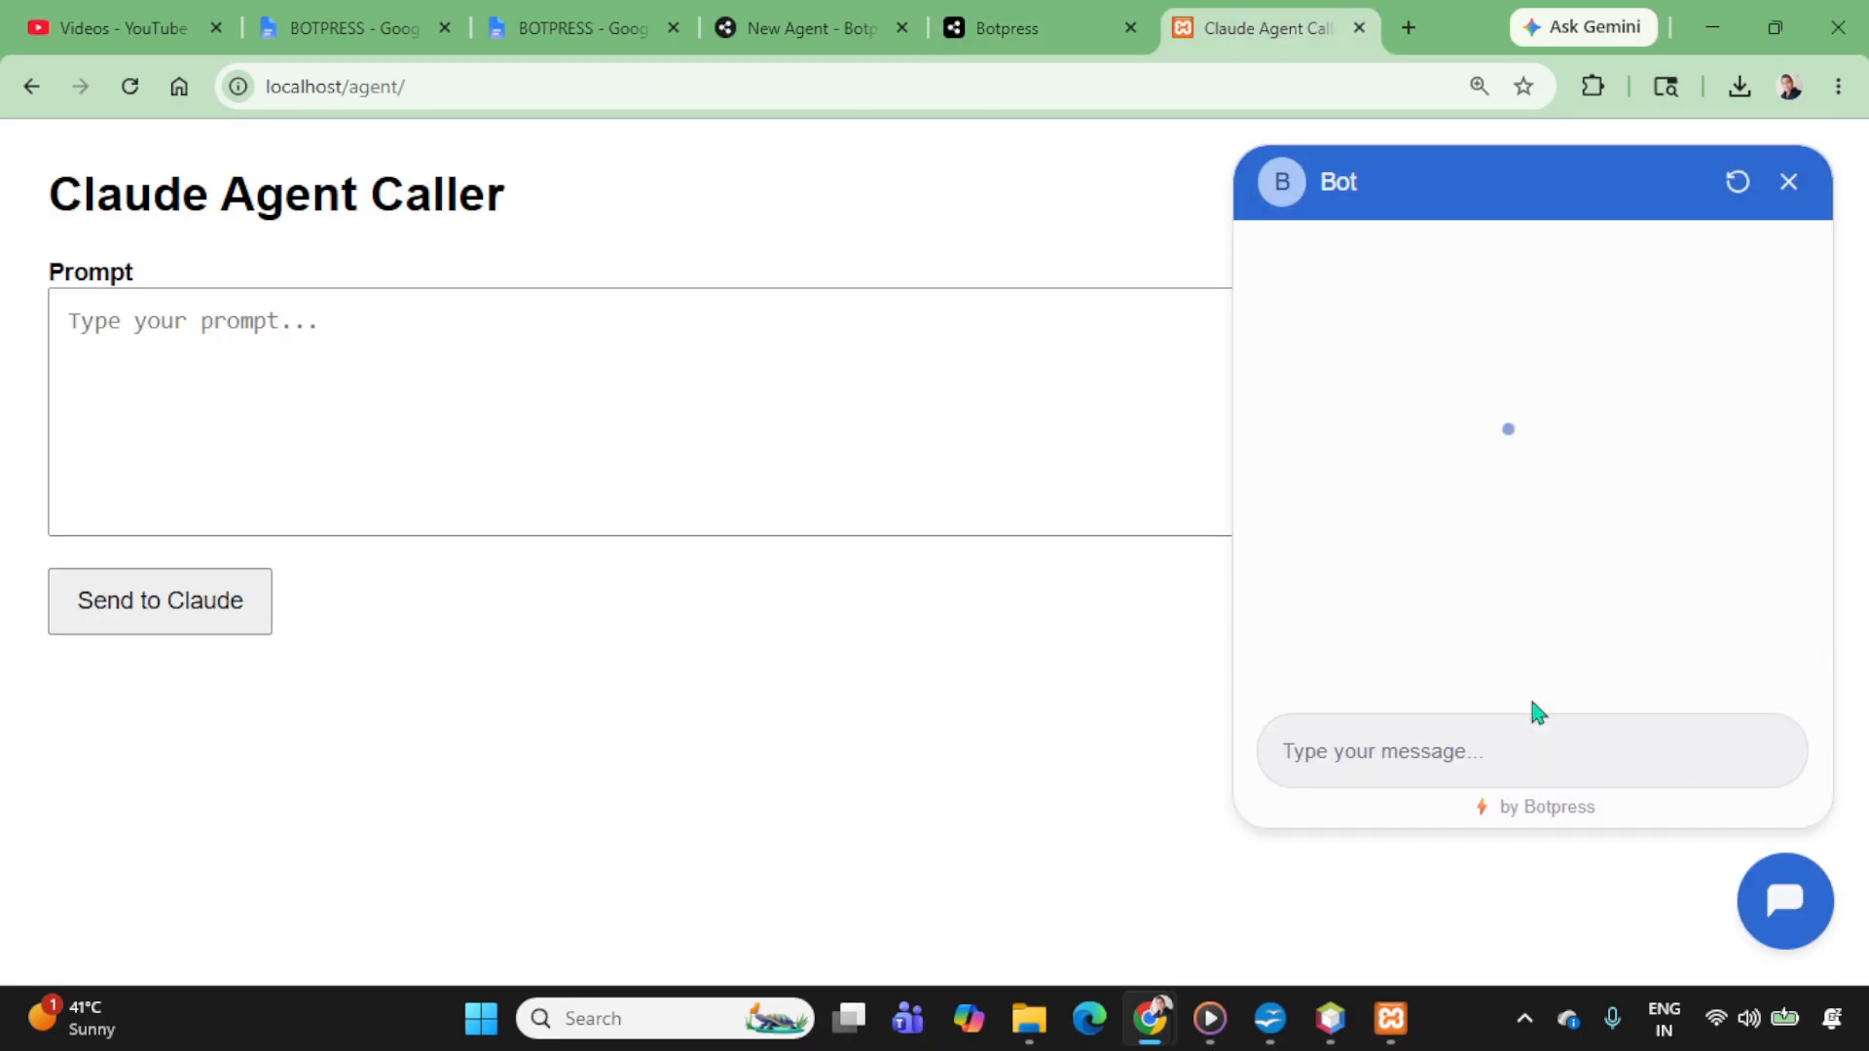
left_click(1489, 751)
type("hi")
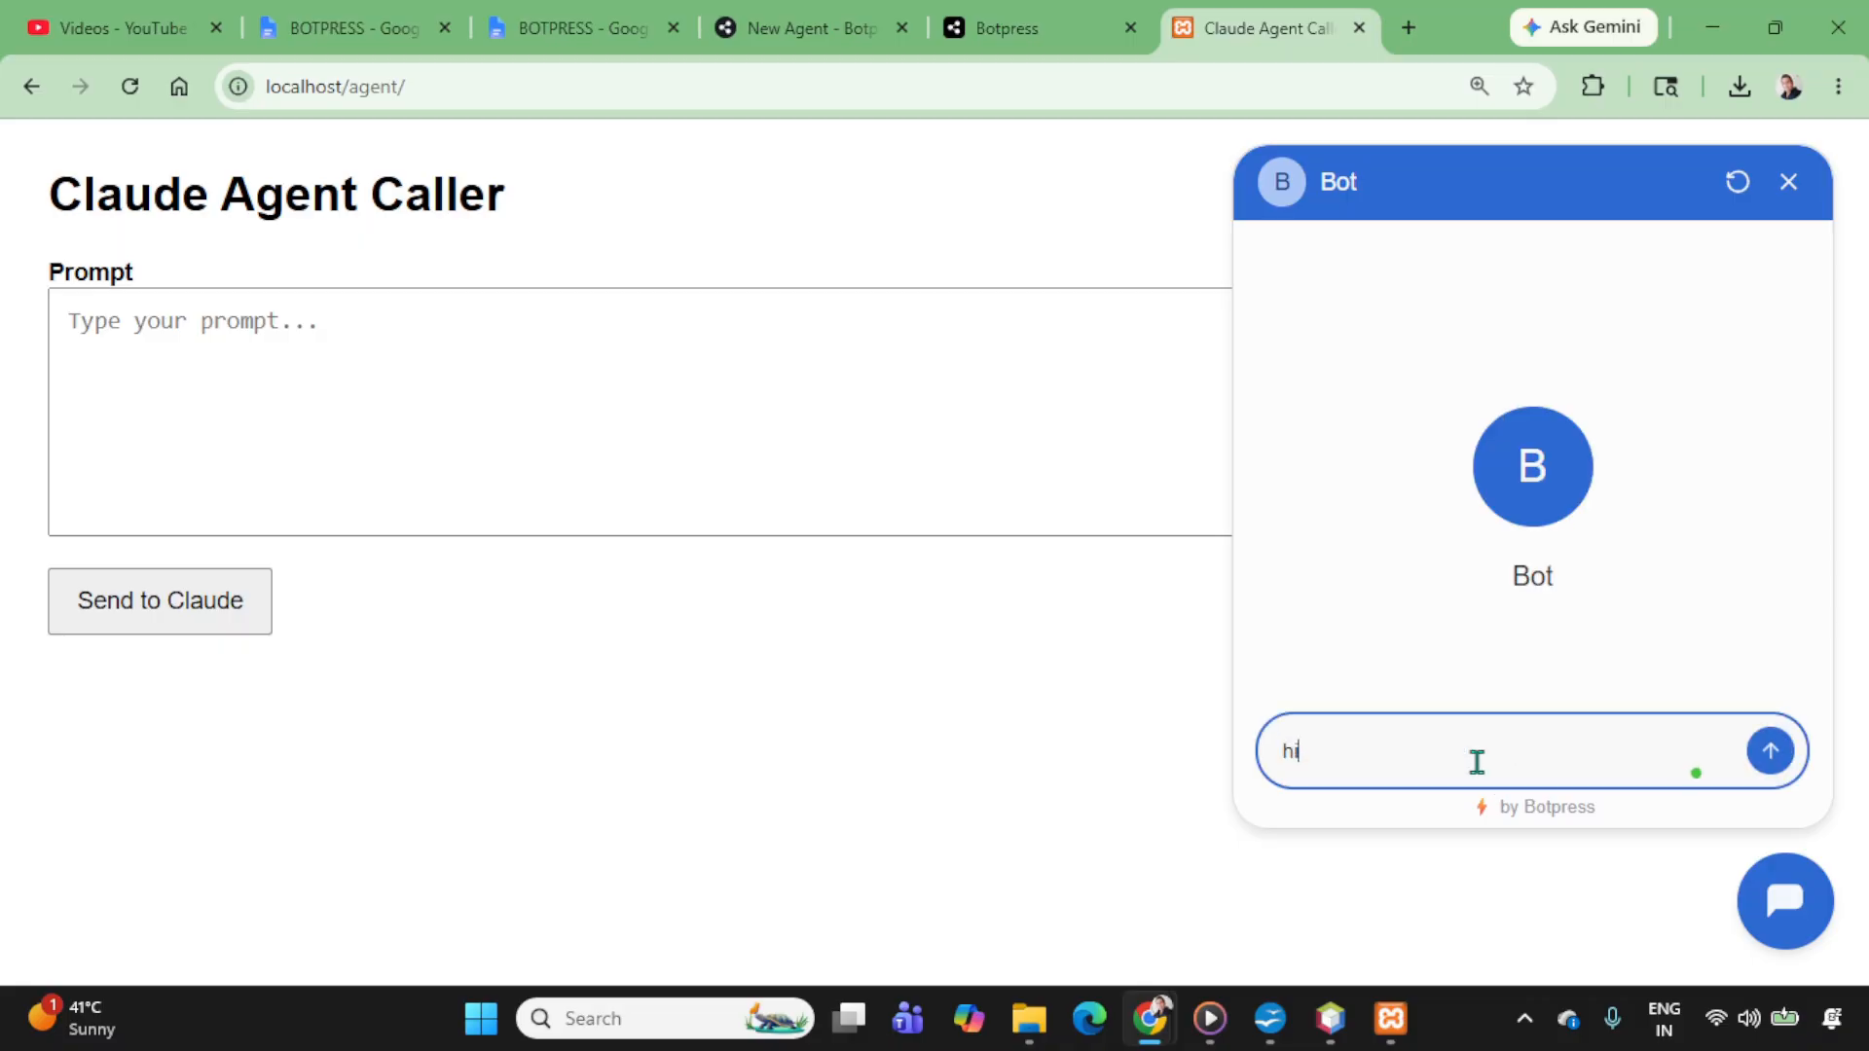
key("Return")
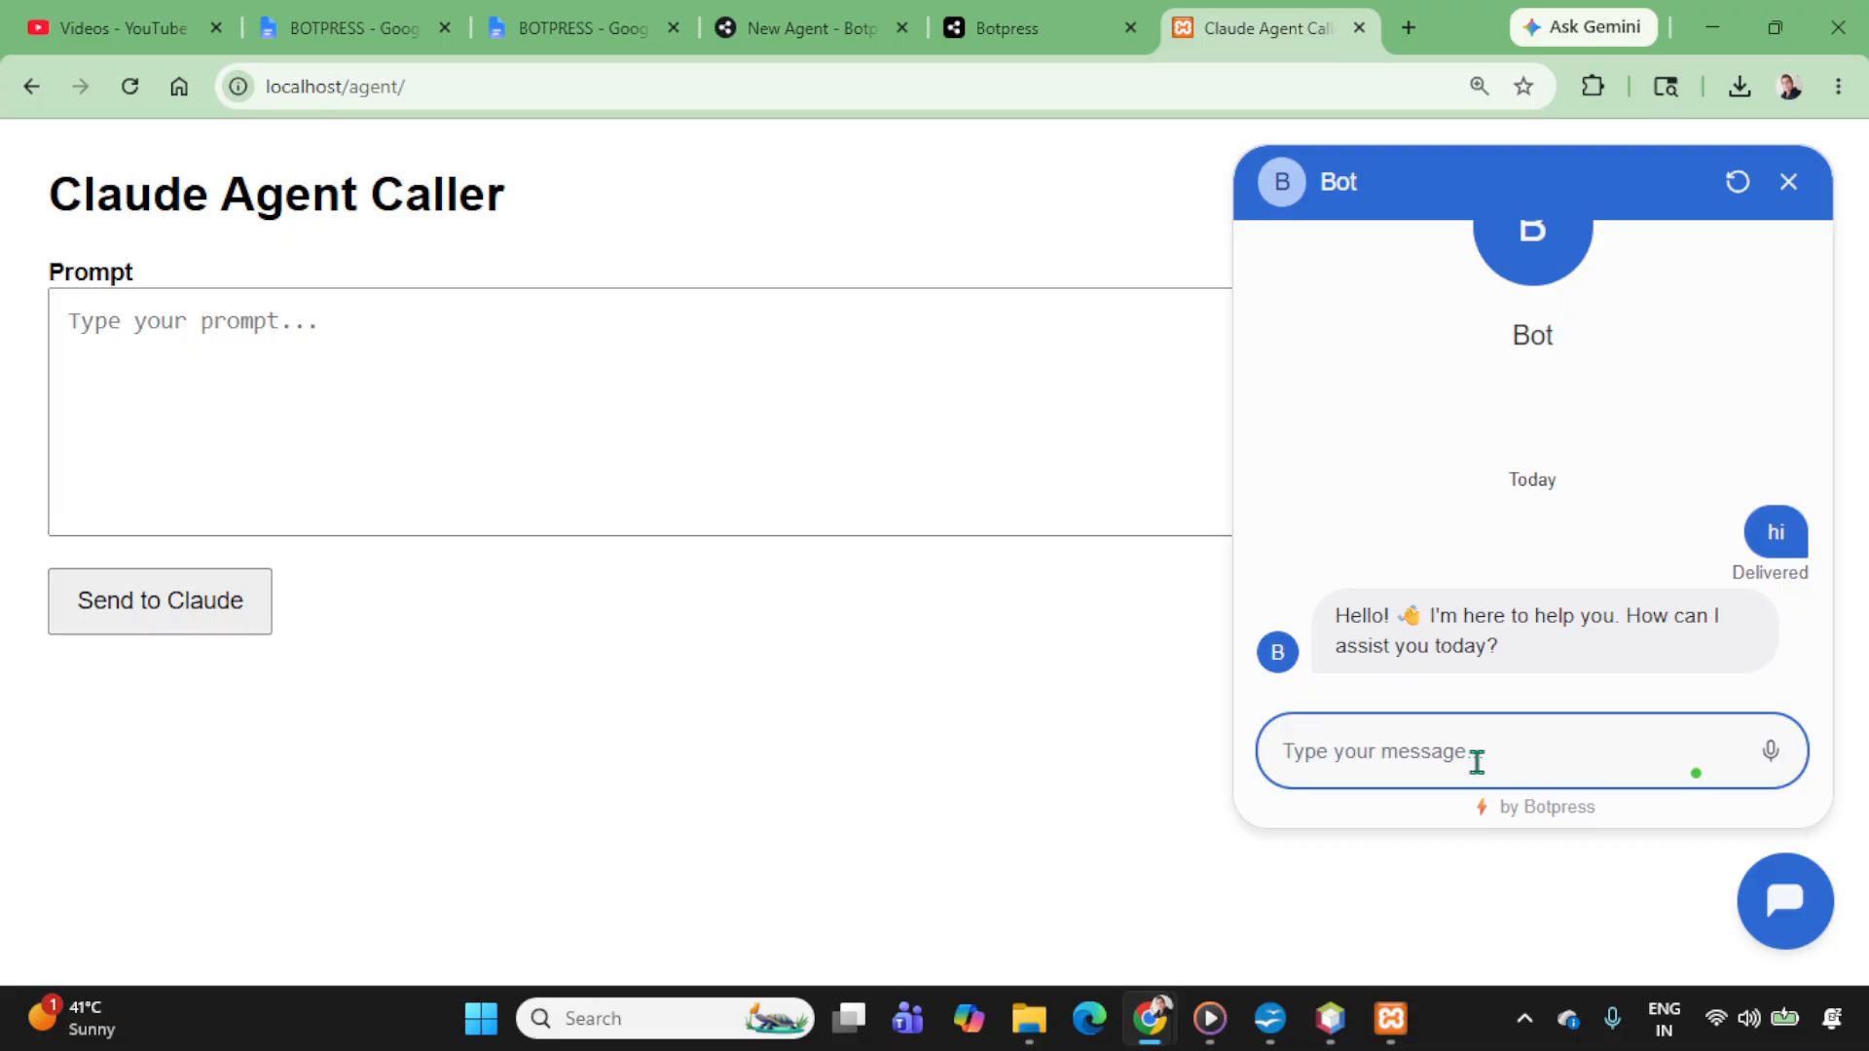
Step: Send "i want to talk human ?" in the embedded webchat and compare the replies with the Standard1 node in the studio workflow
type("i")
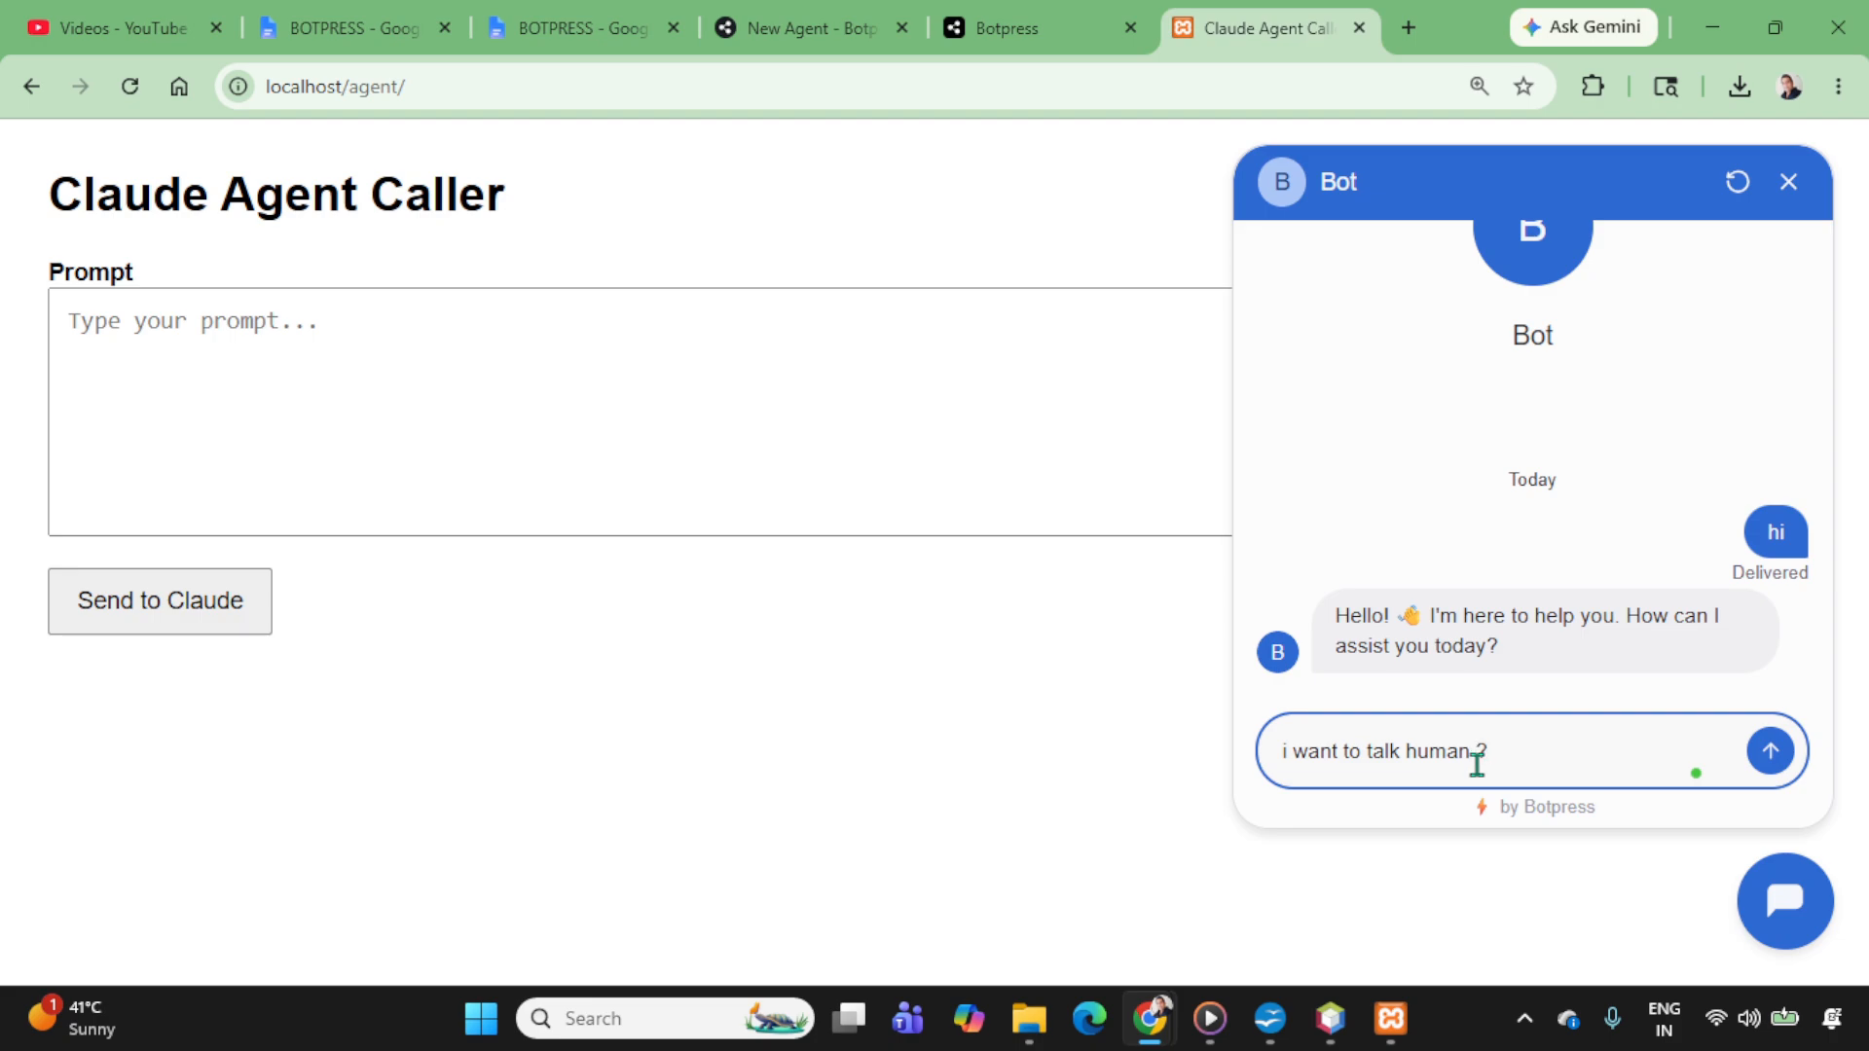
key("Return")
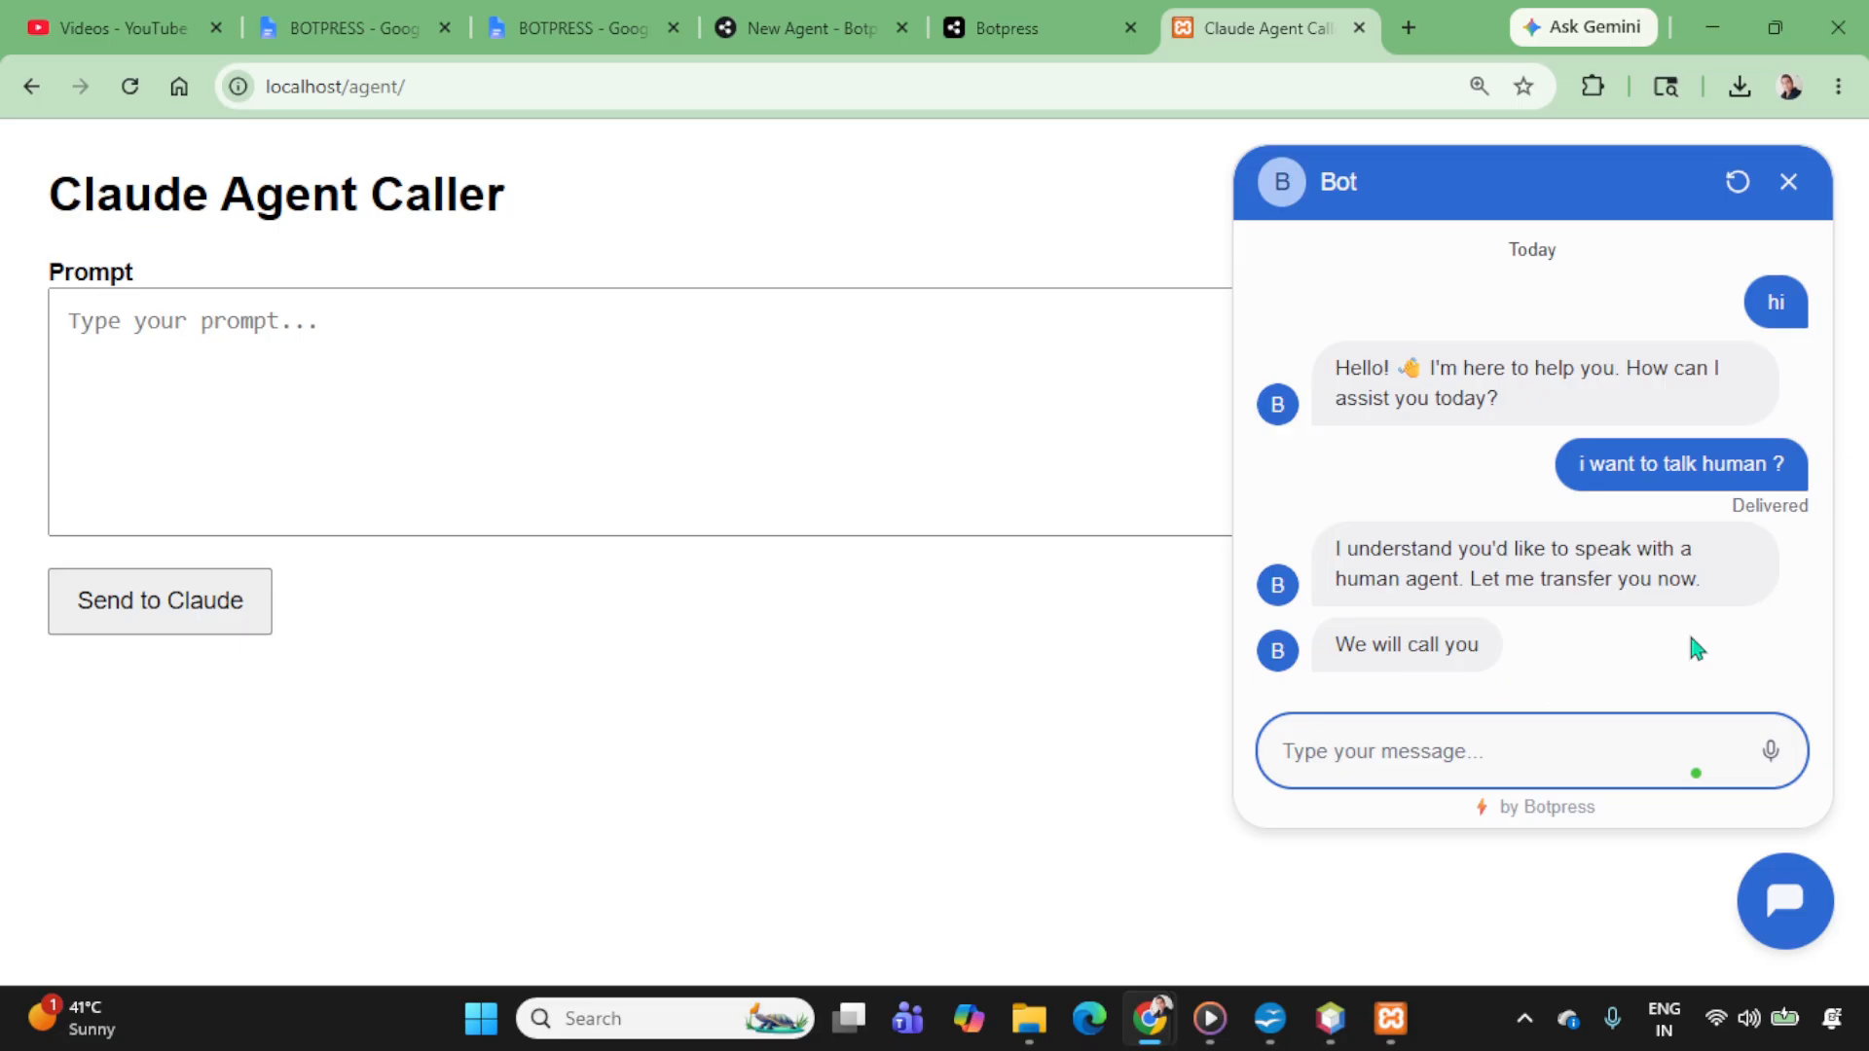
left_click(1024, 34)
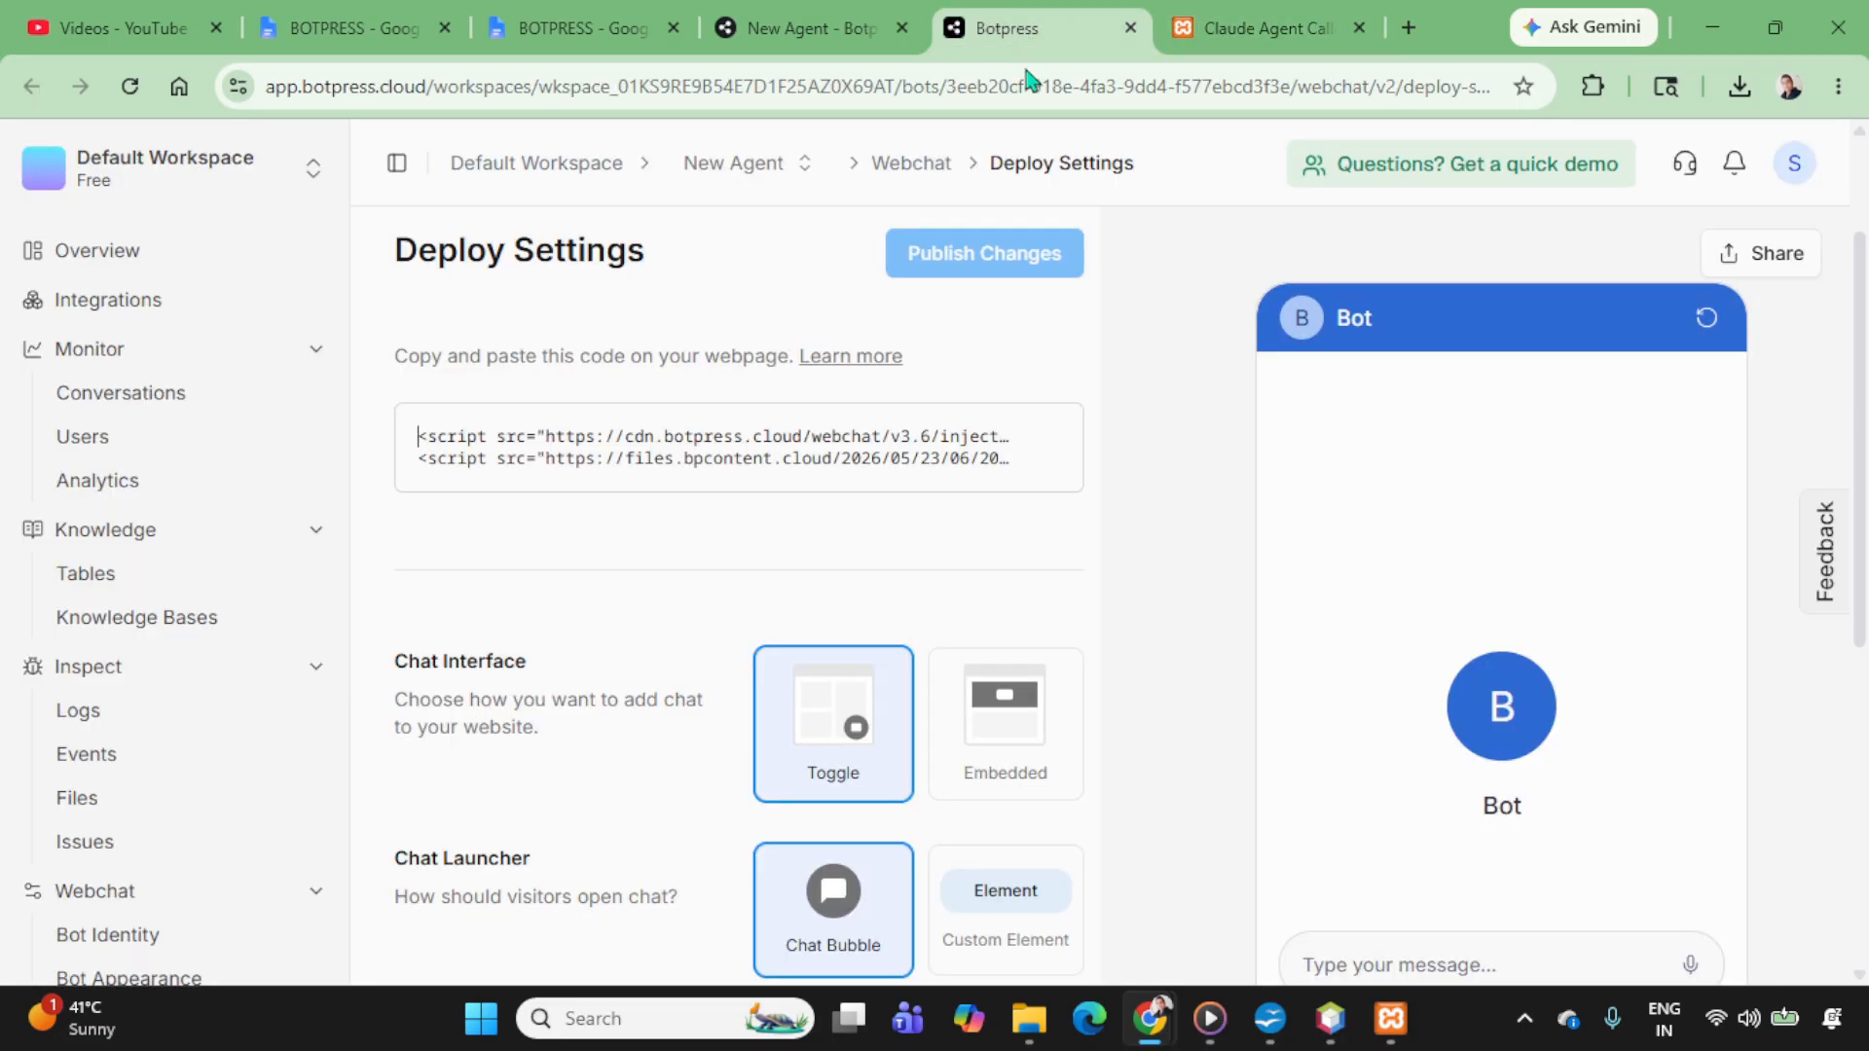
left_click(831, 23)
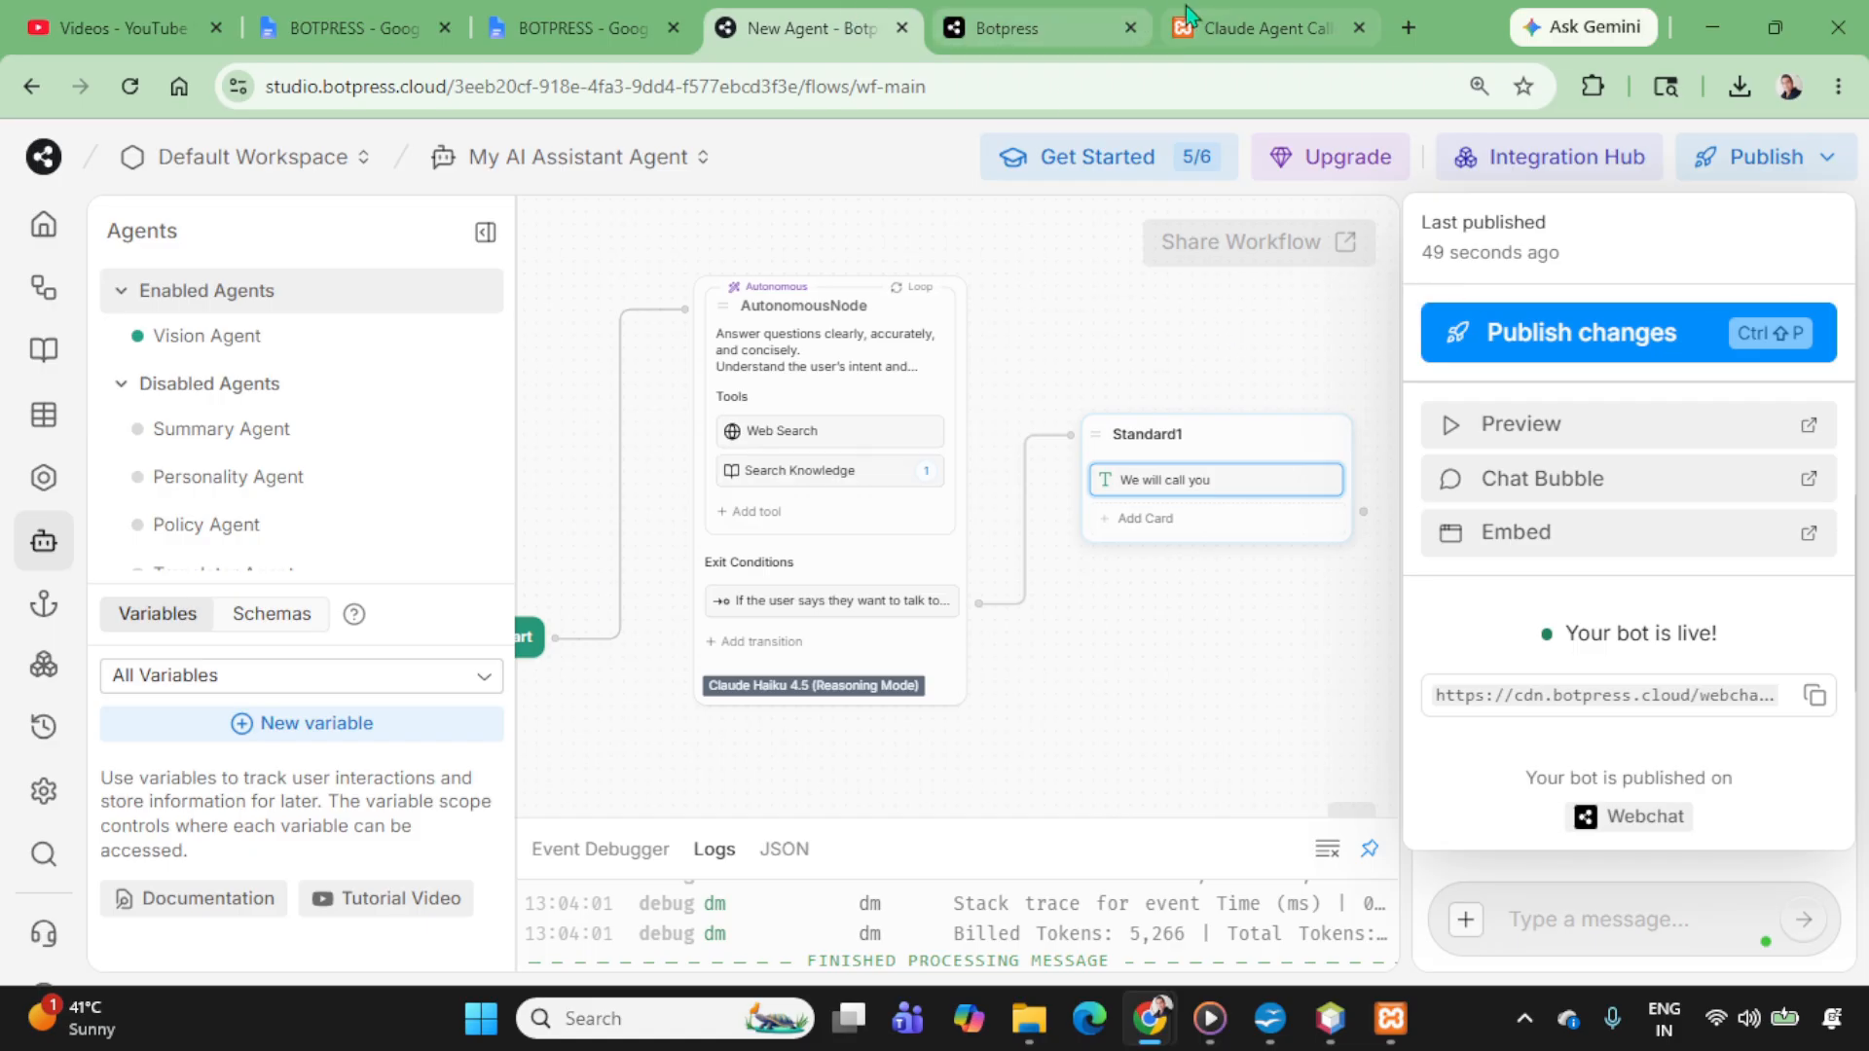
left_click(1256, 28)
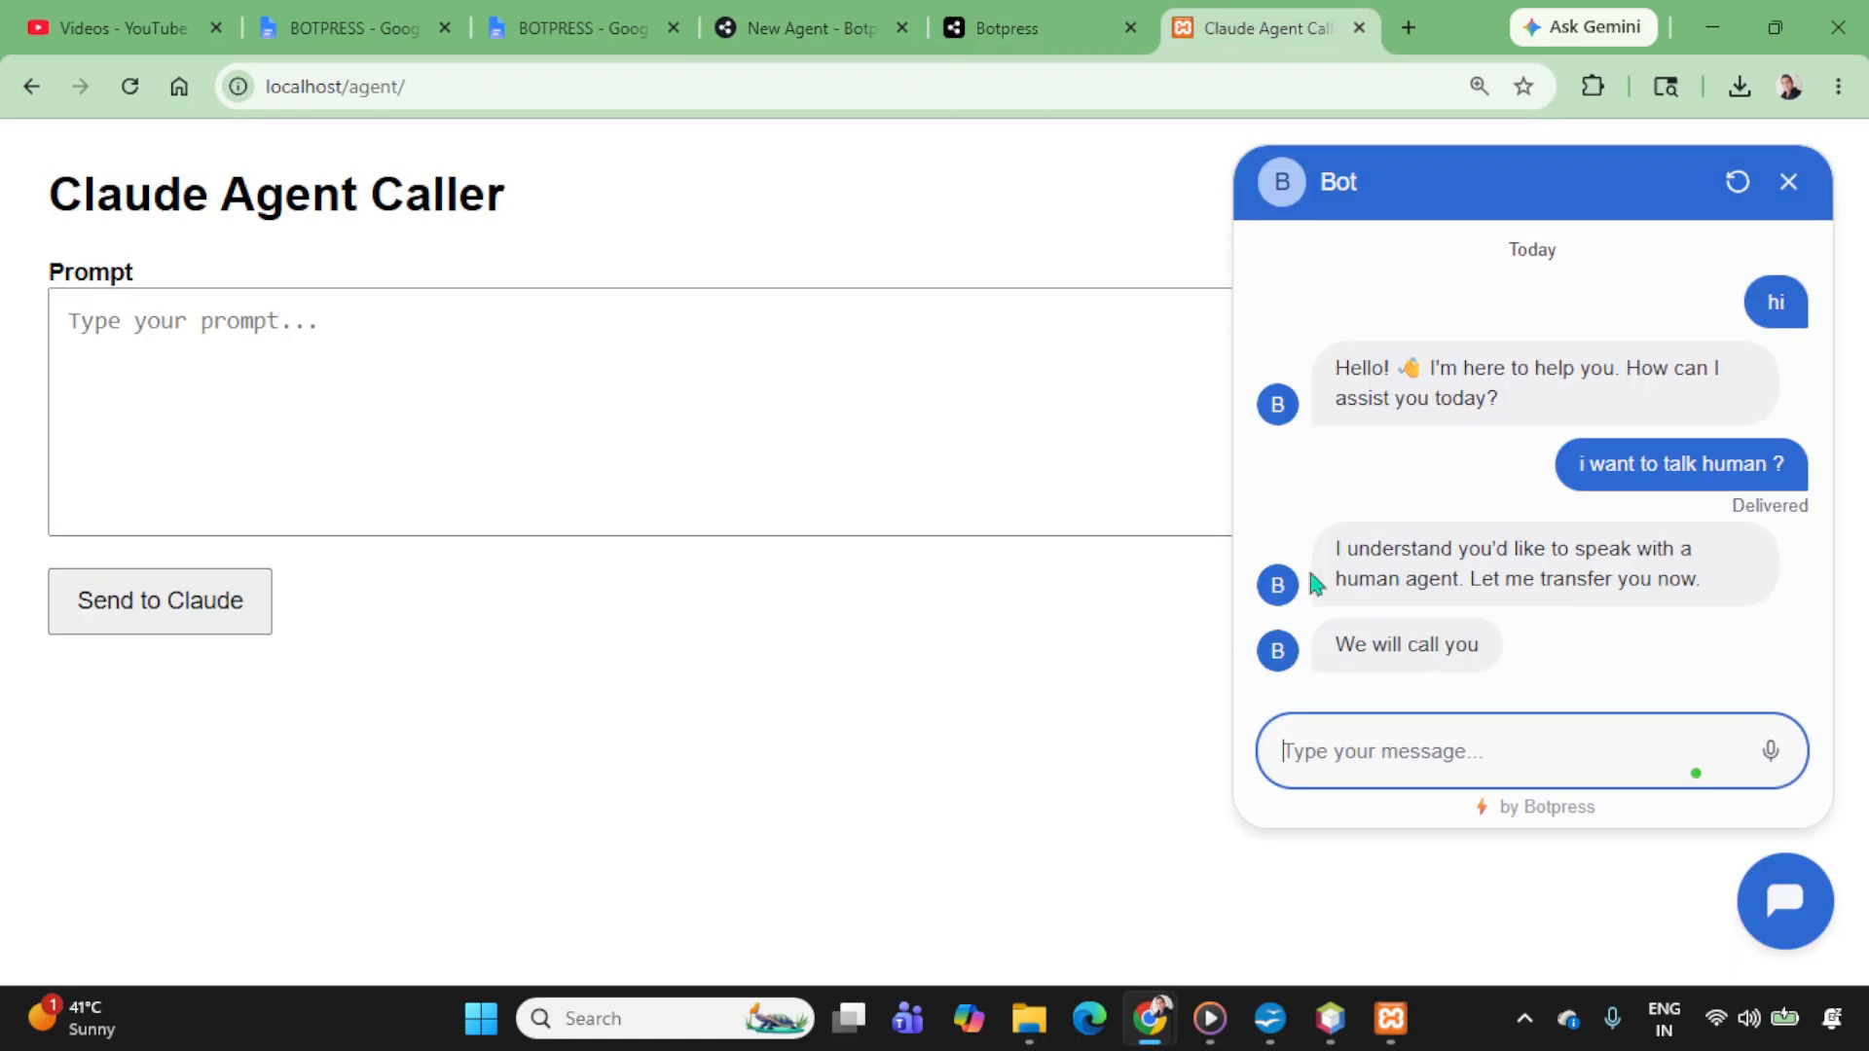
left_click(817, 27)
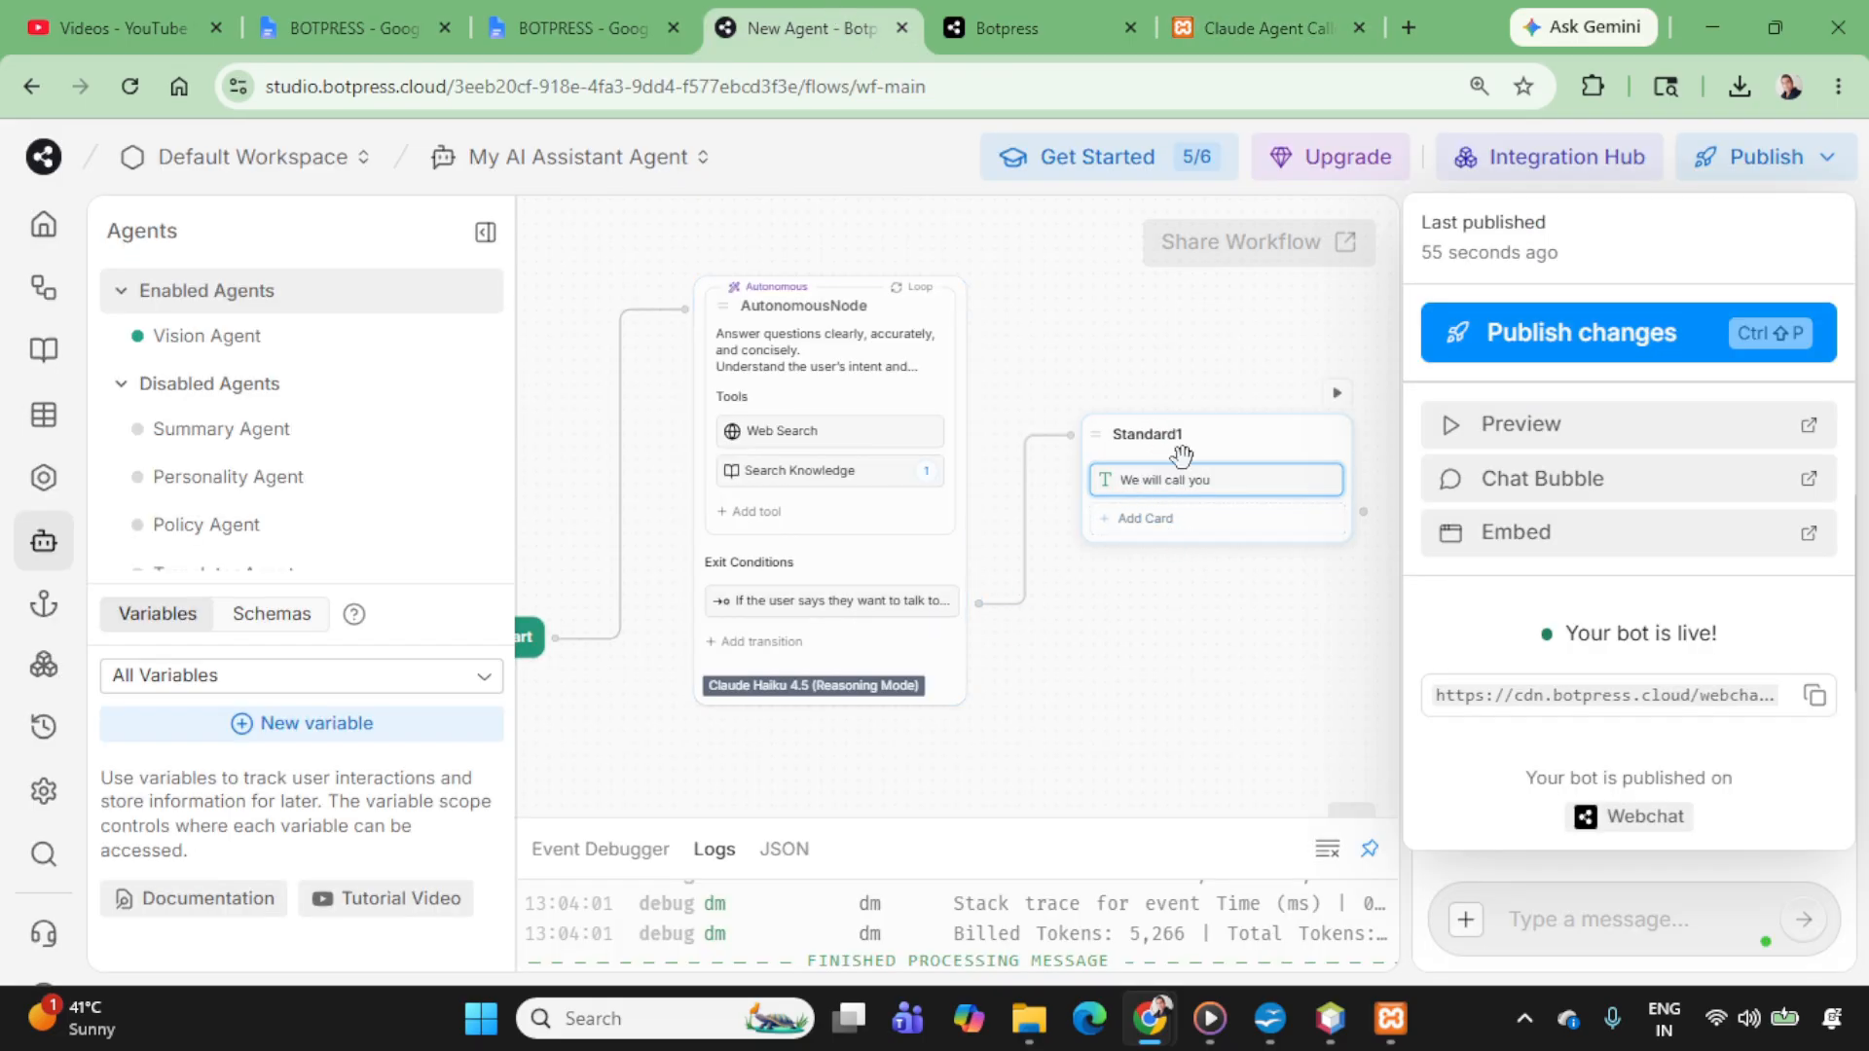
left_click(1271, 25)
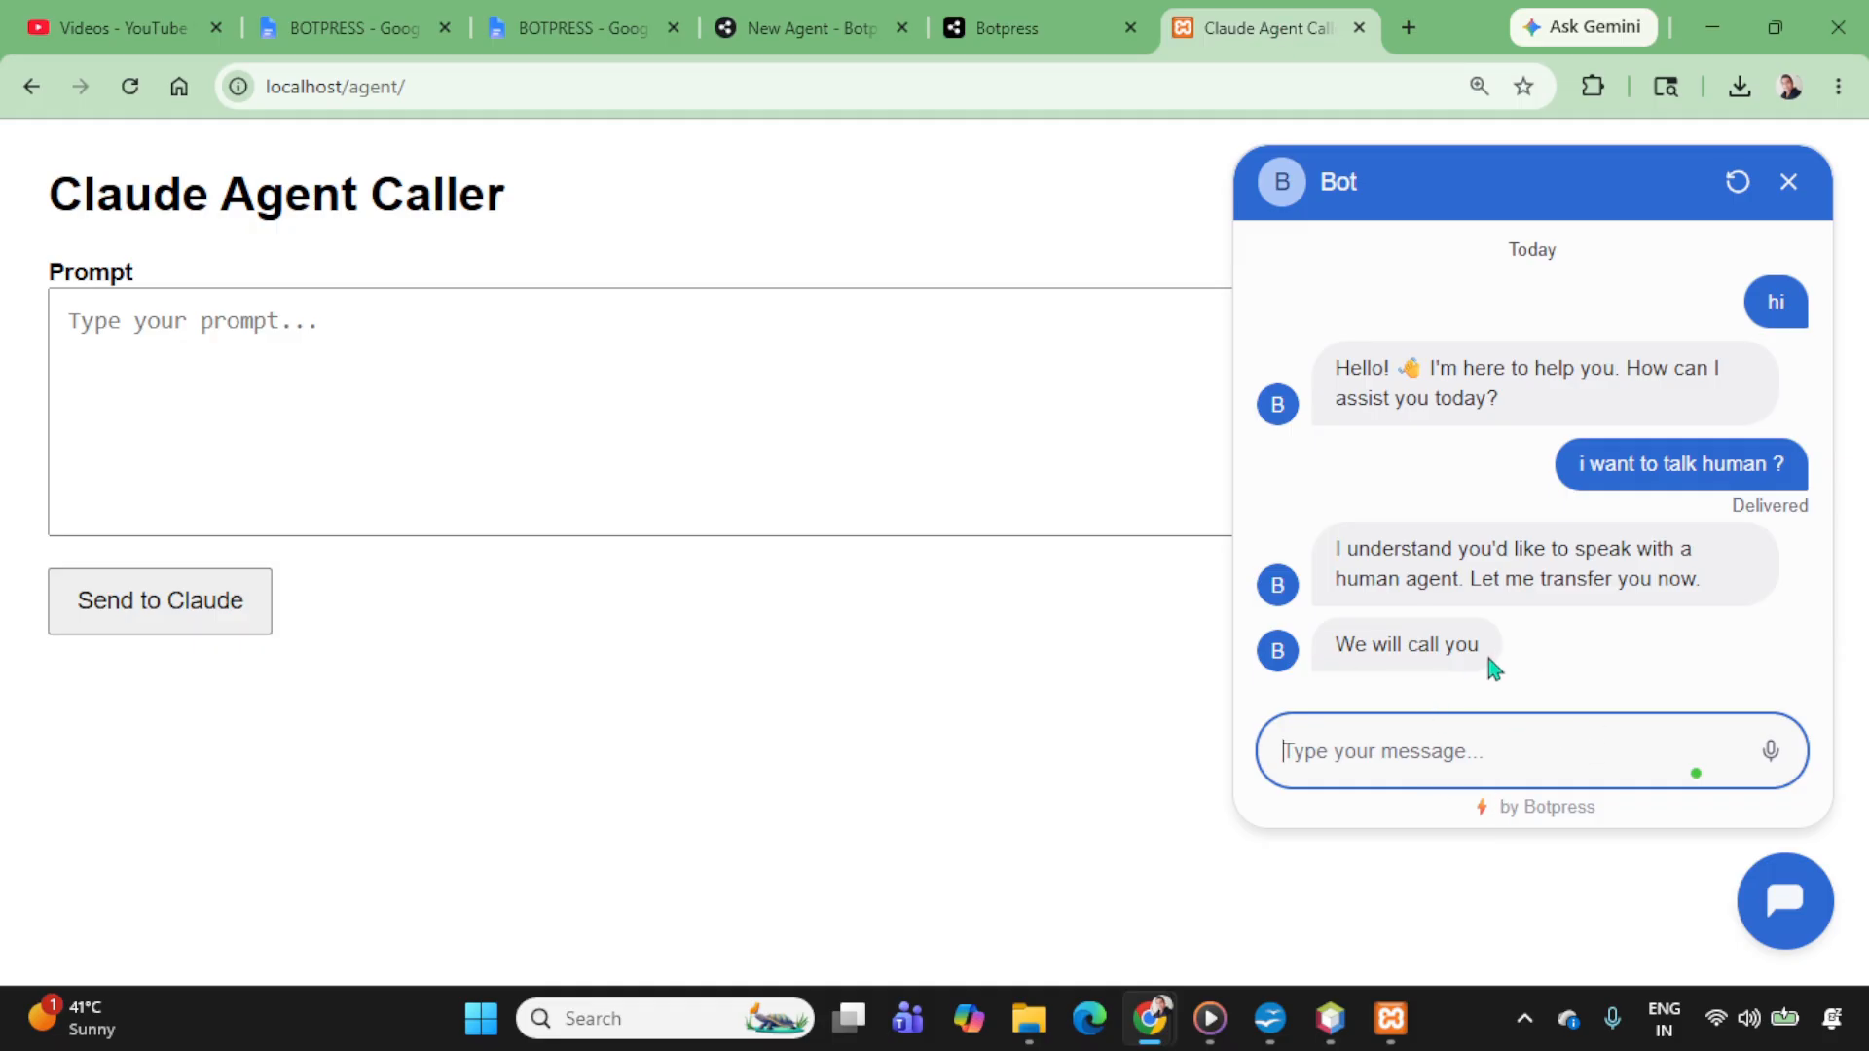
left_click(827, 13)
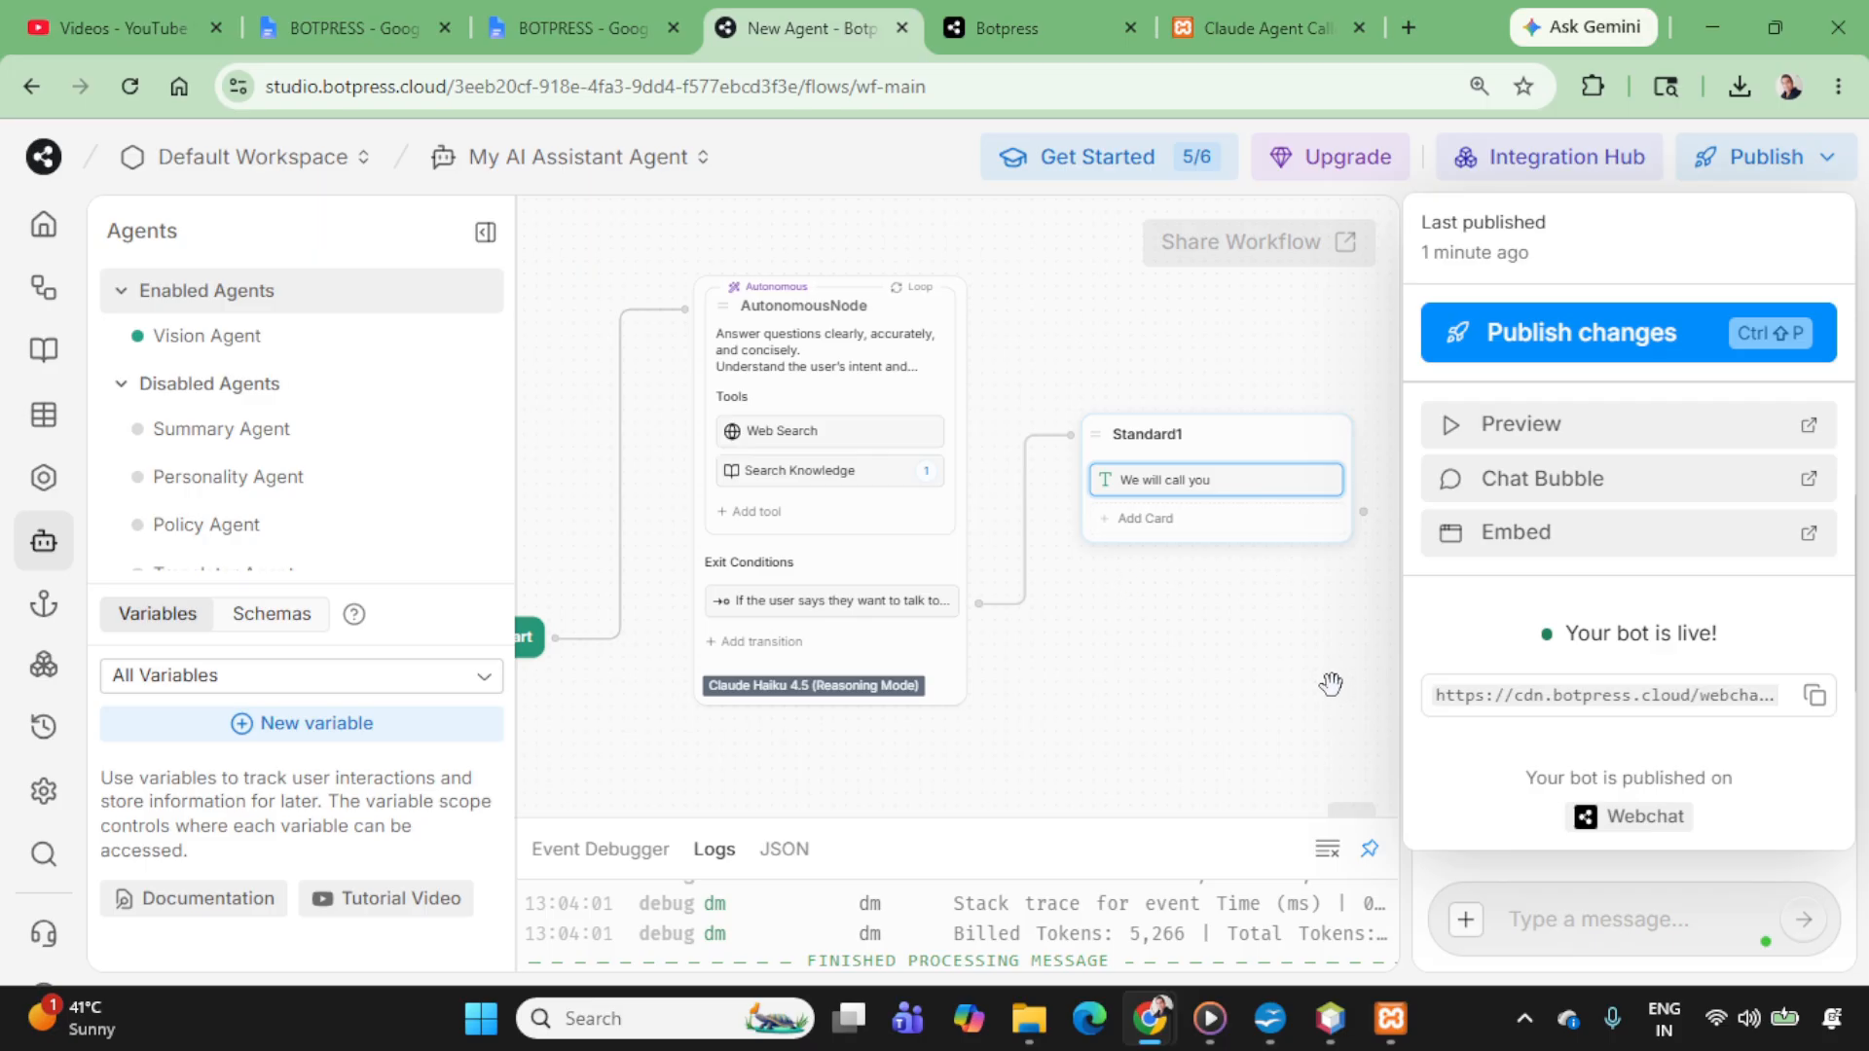
left_click(1524, 1018)
left_click(1634, 771)
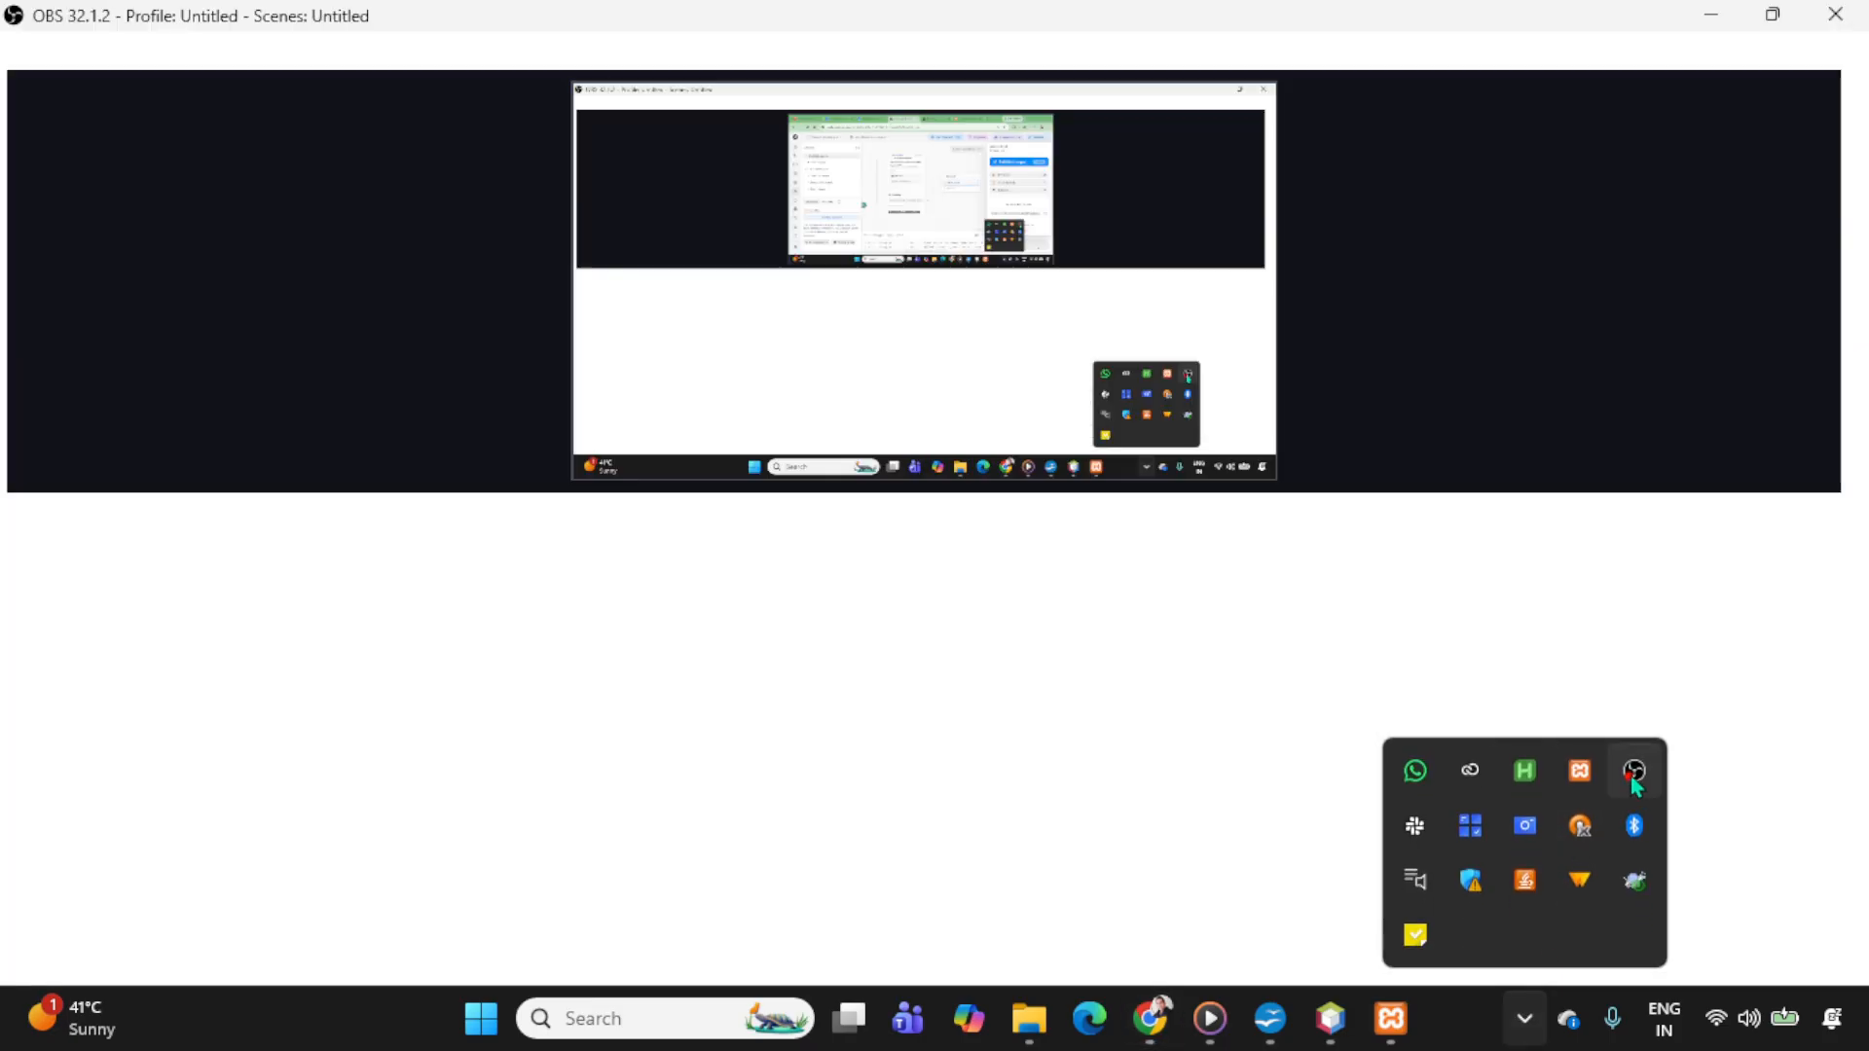